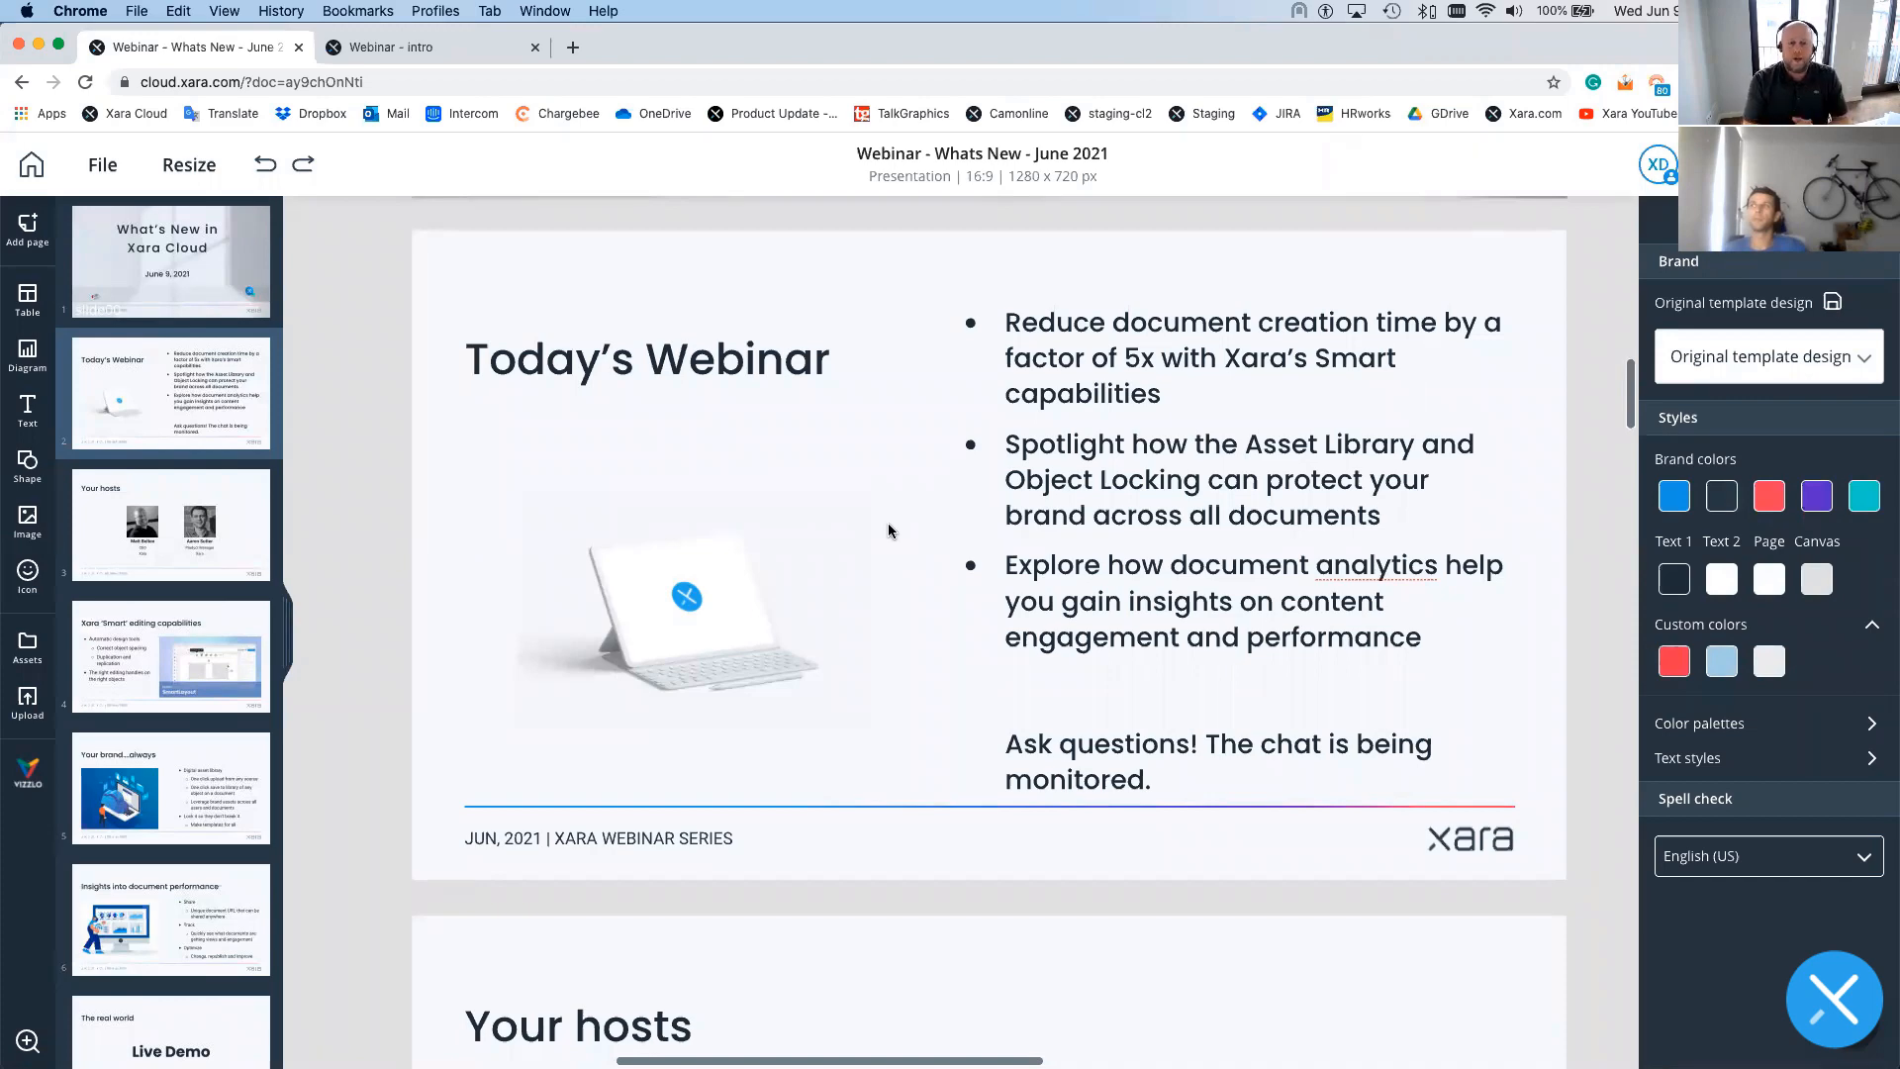
- Scroll to the Your hosts slide, select the first host's card, then deselect it
scroll(888, 530, down, 8)
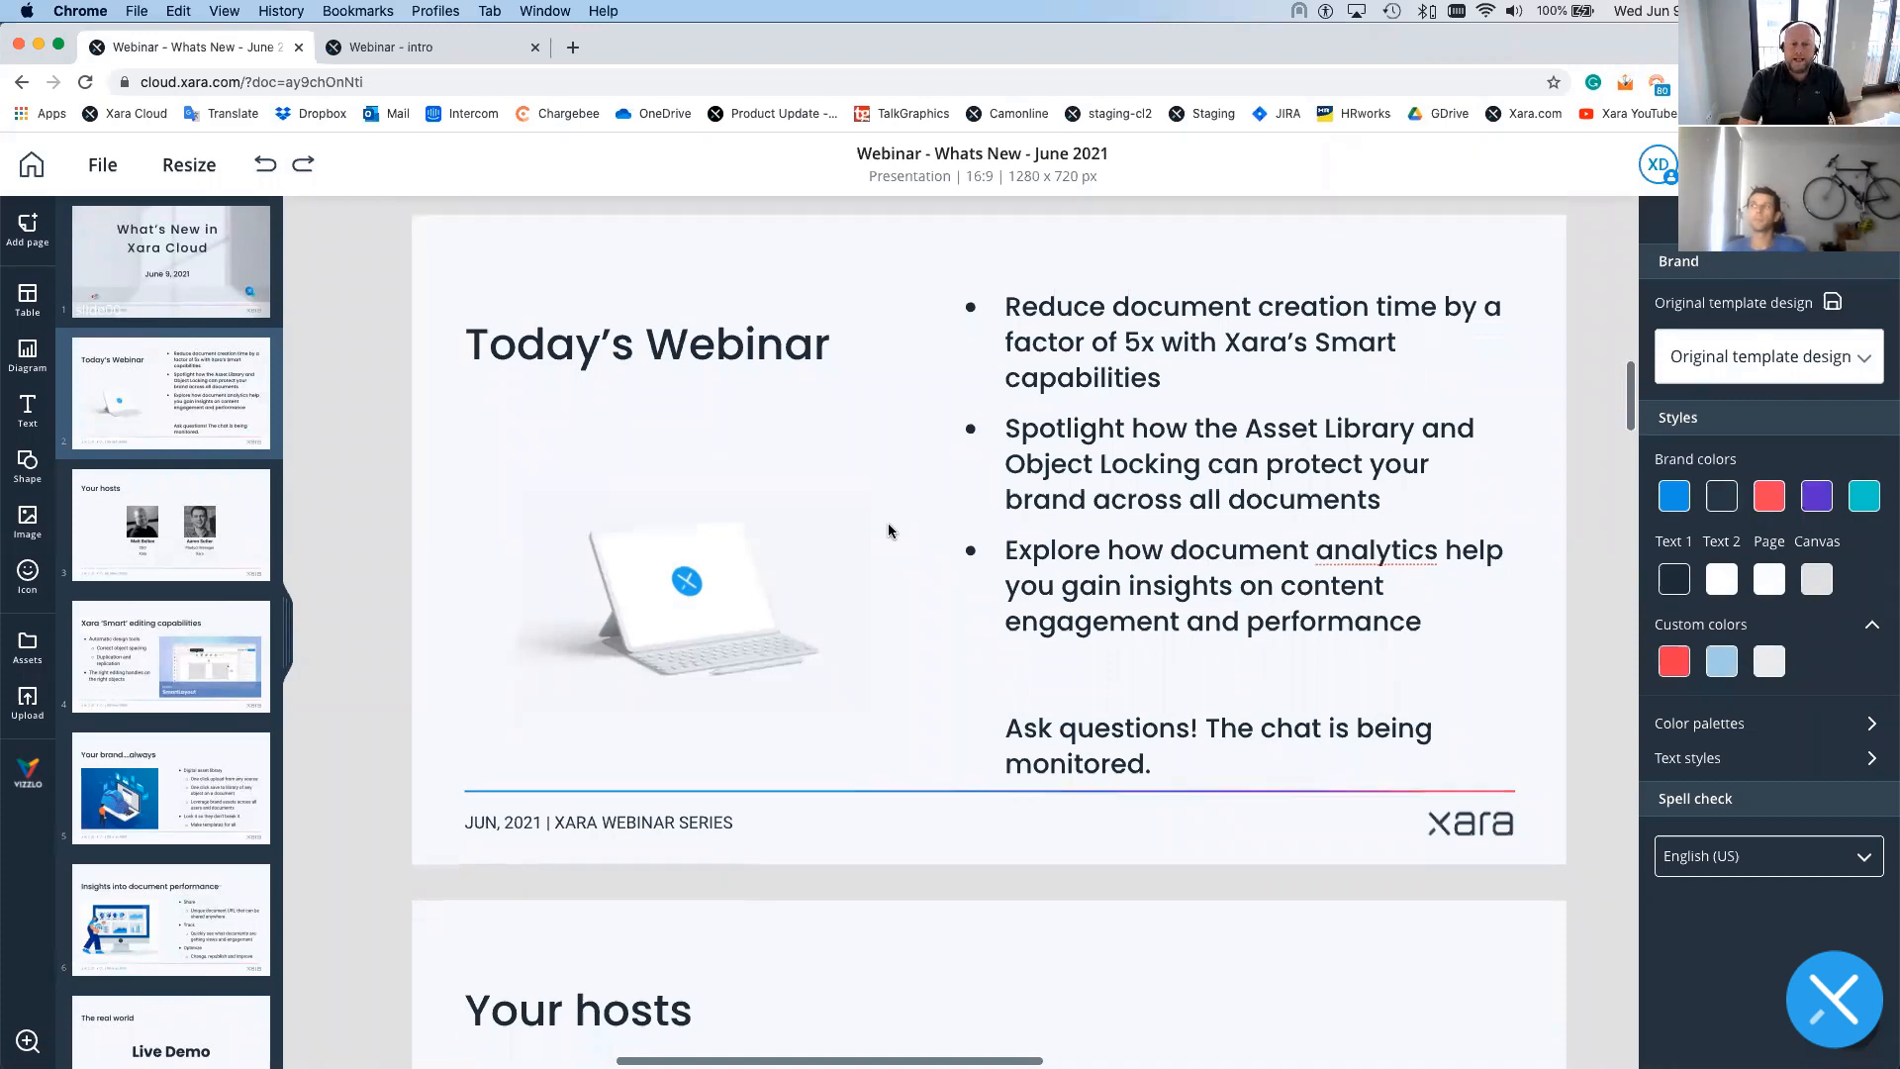
scroll(899, 548, up, 1)
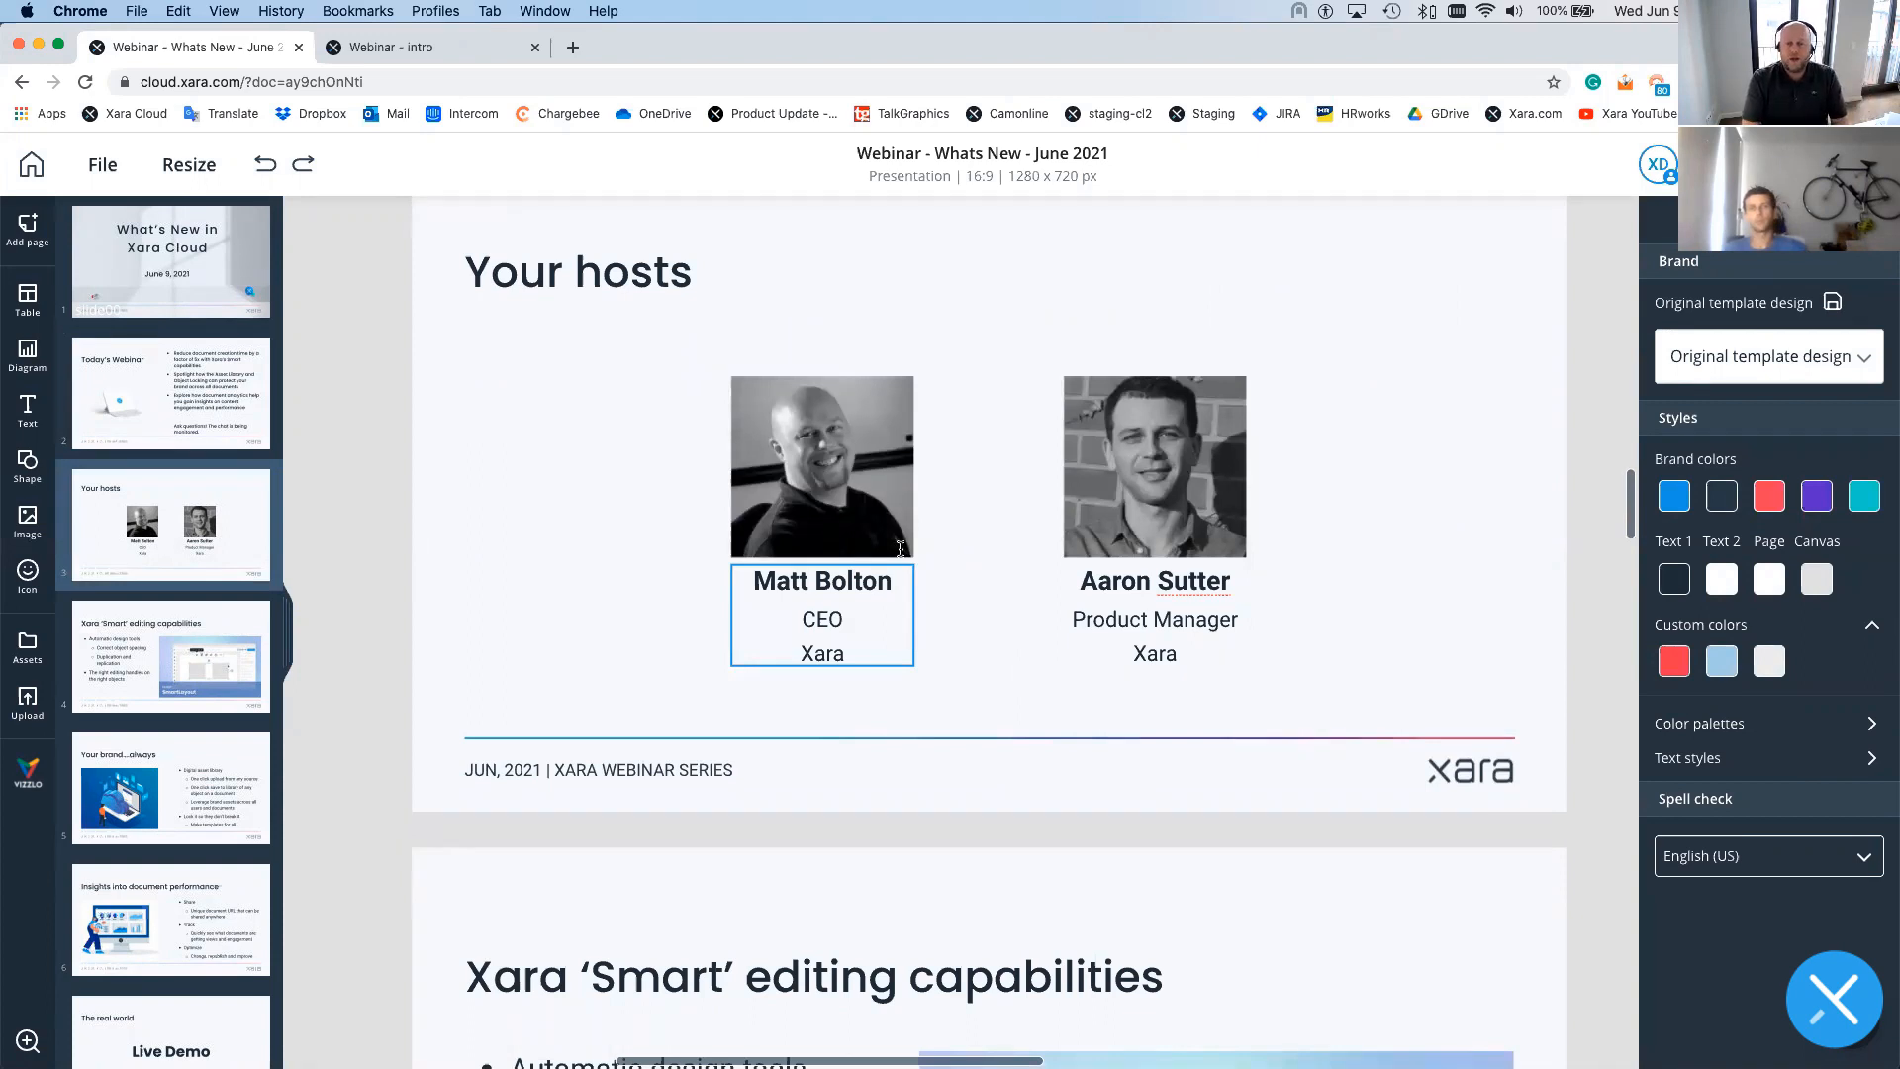
click(736, 516)
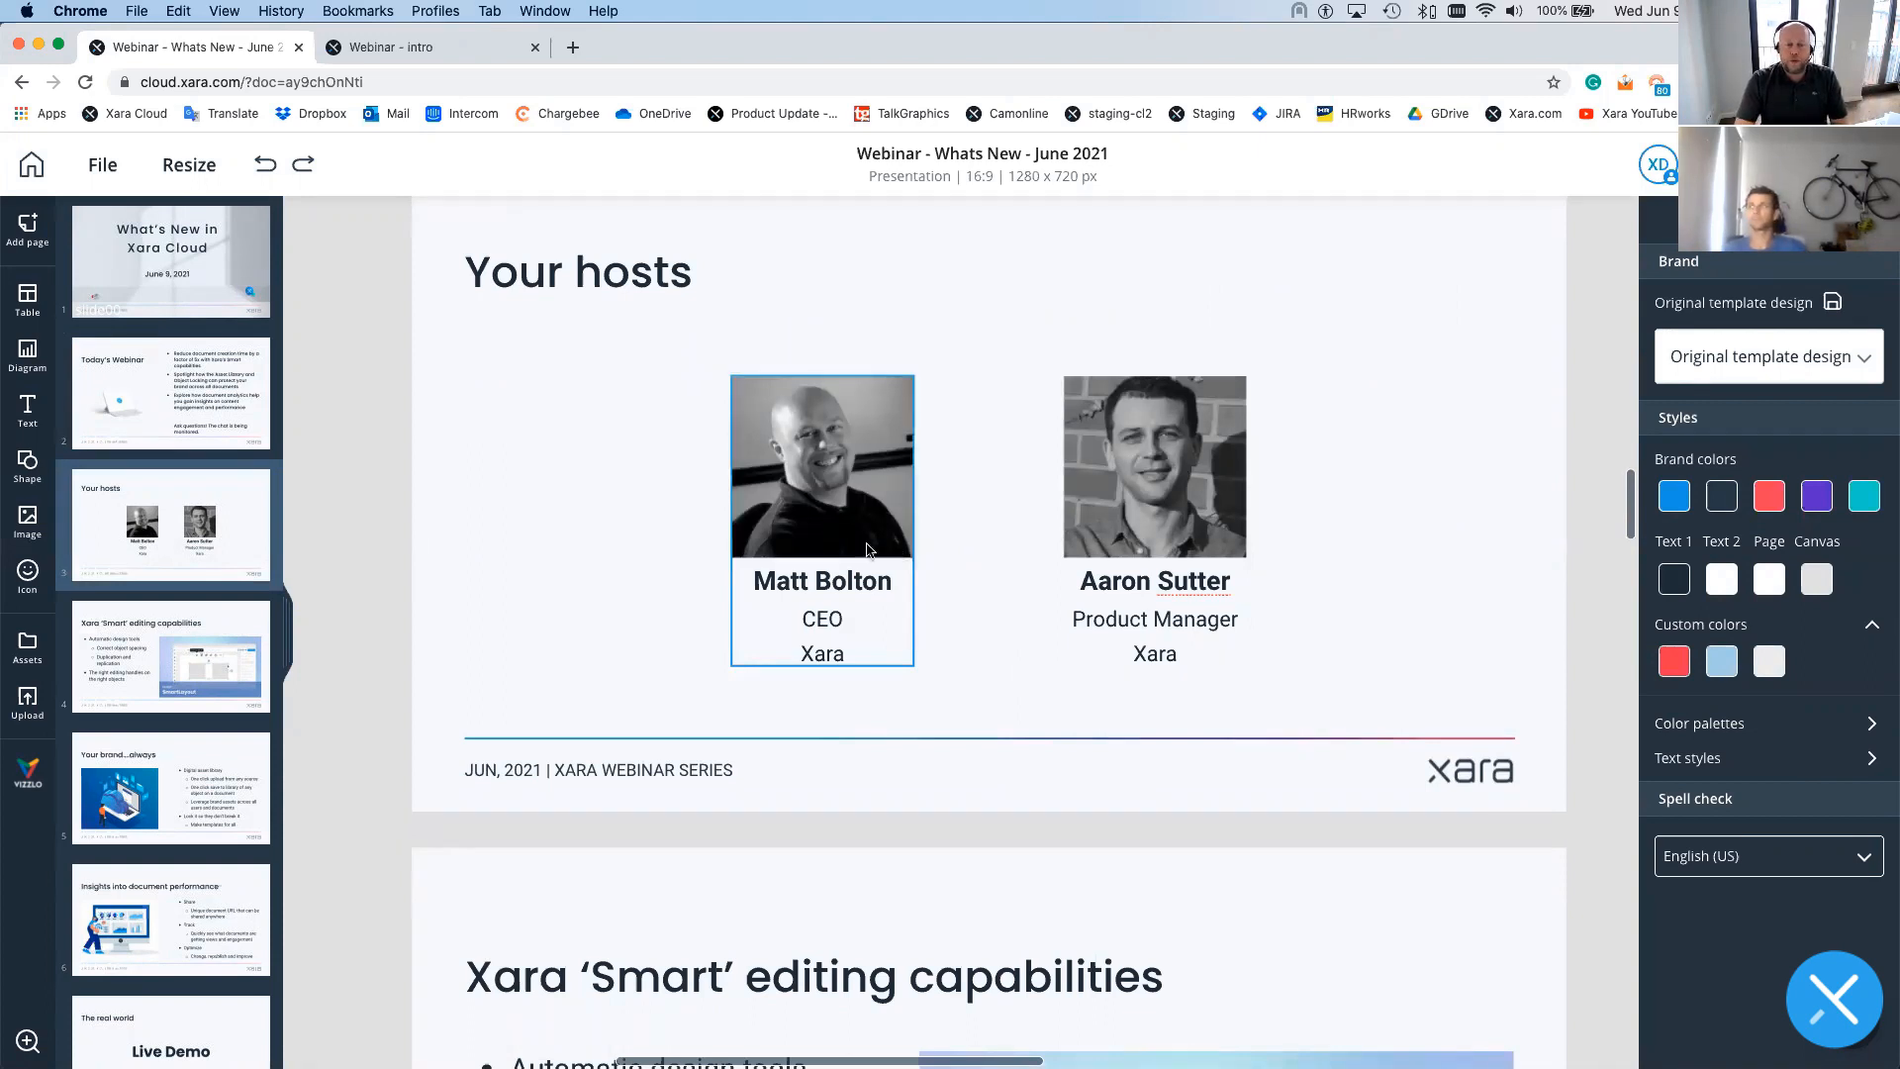
click(705, 518)
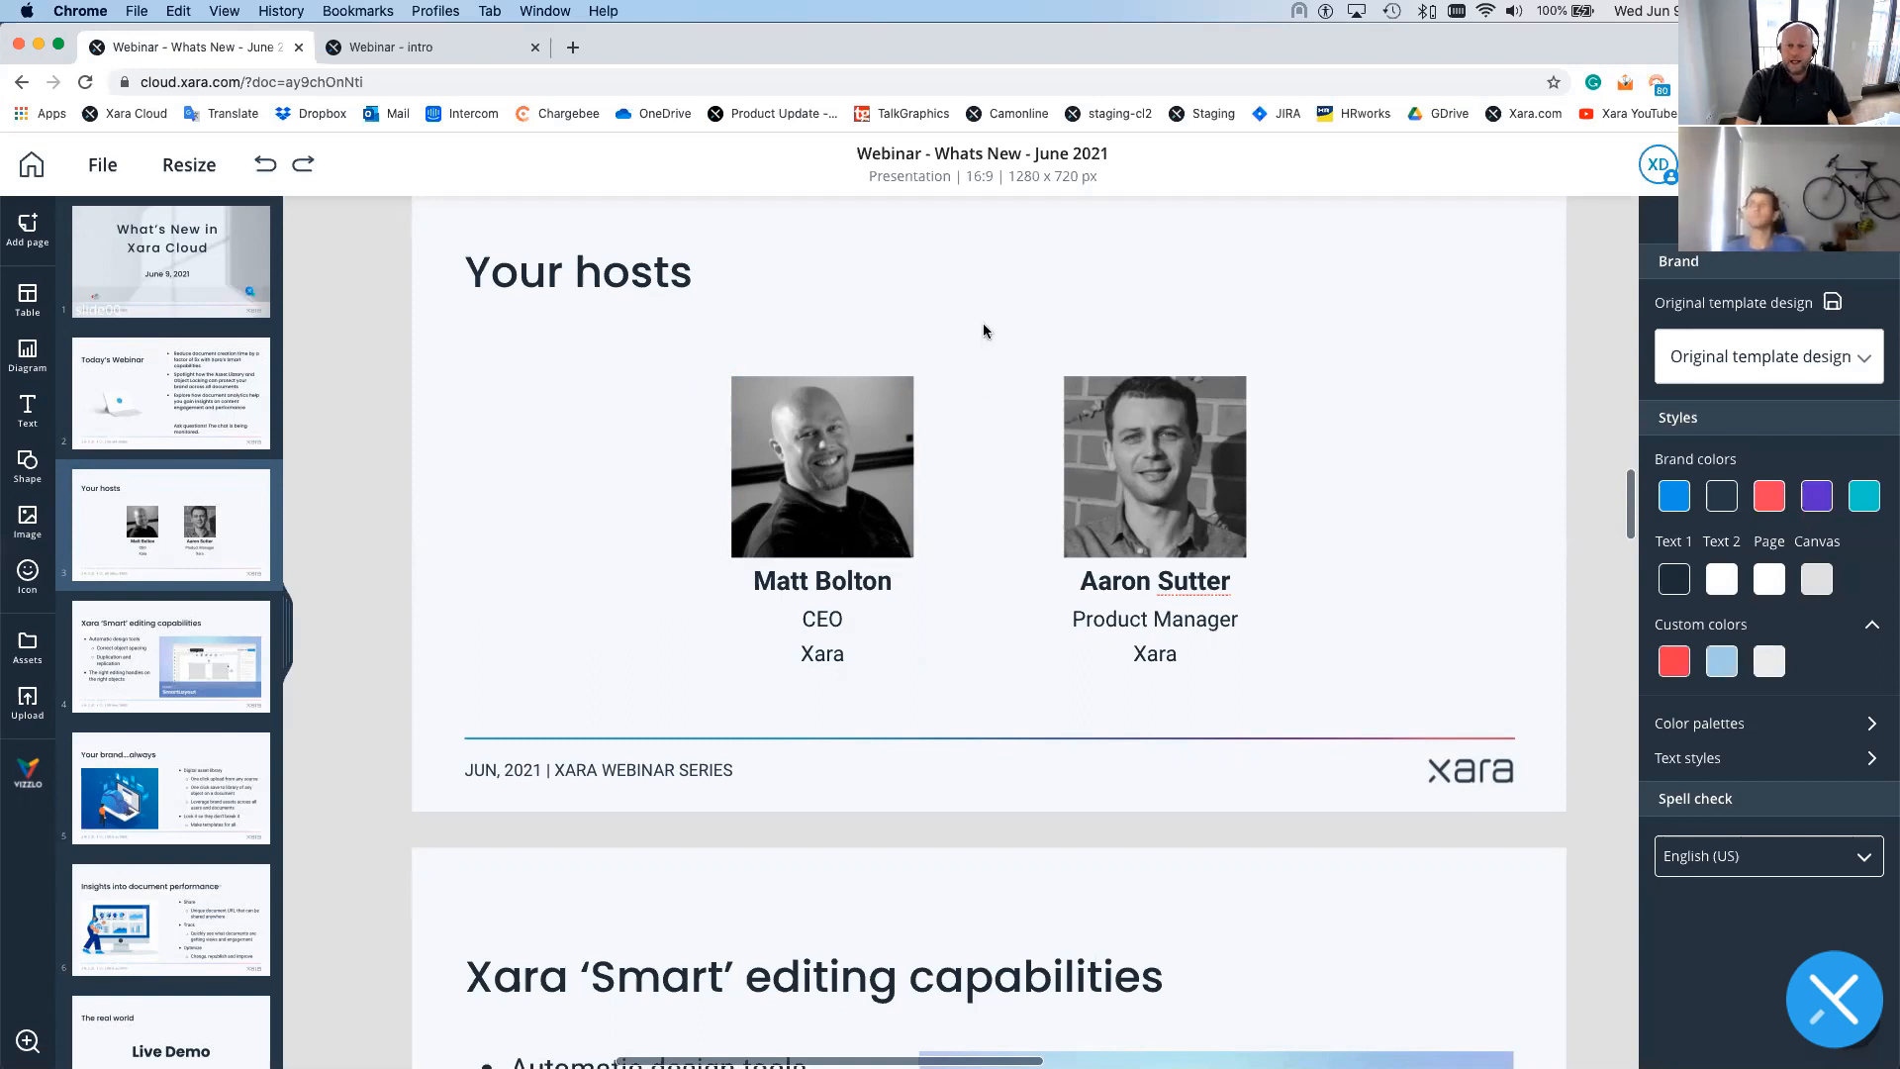
- Smart-duplicate the second host card to the right and swap the copy's photo for the woman's team-asset portrait
drag(985, 326, 1322, 714)
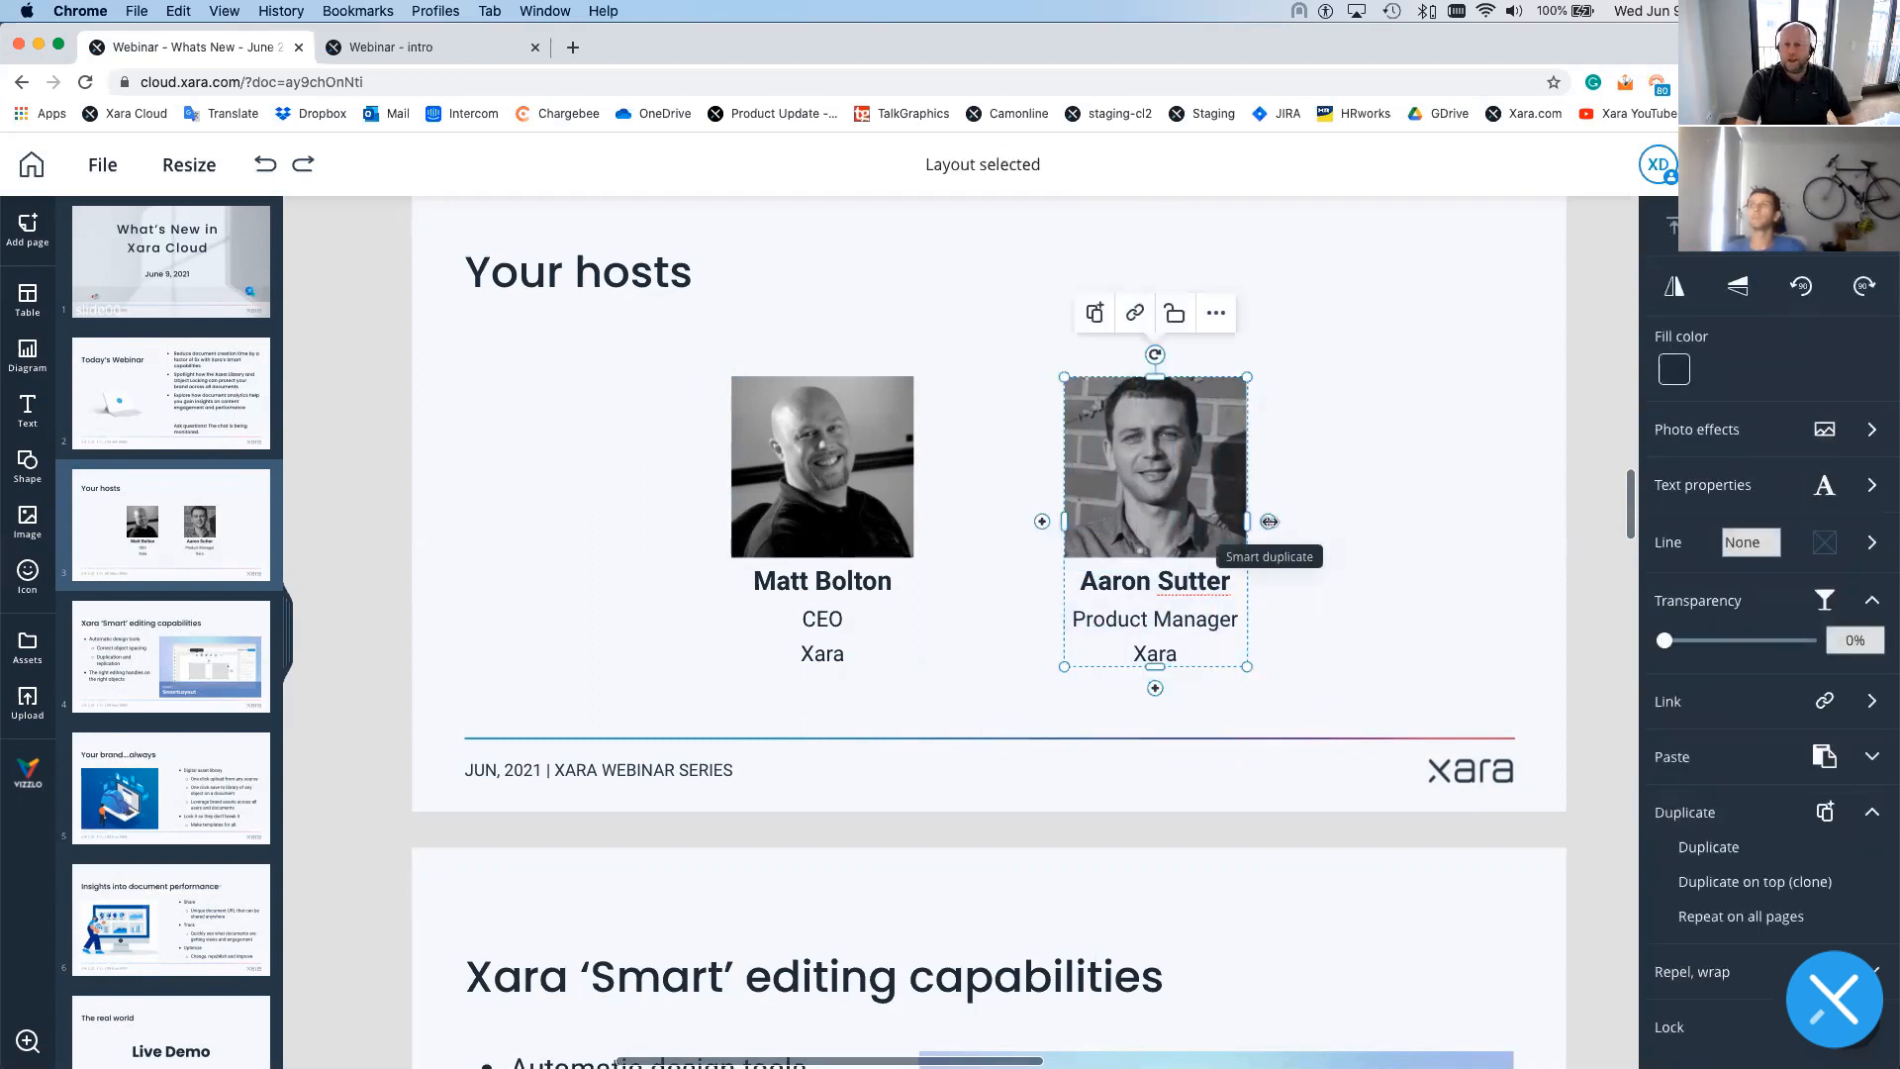
drag(1269, 521, 1536, 523)
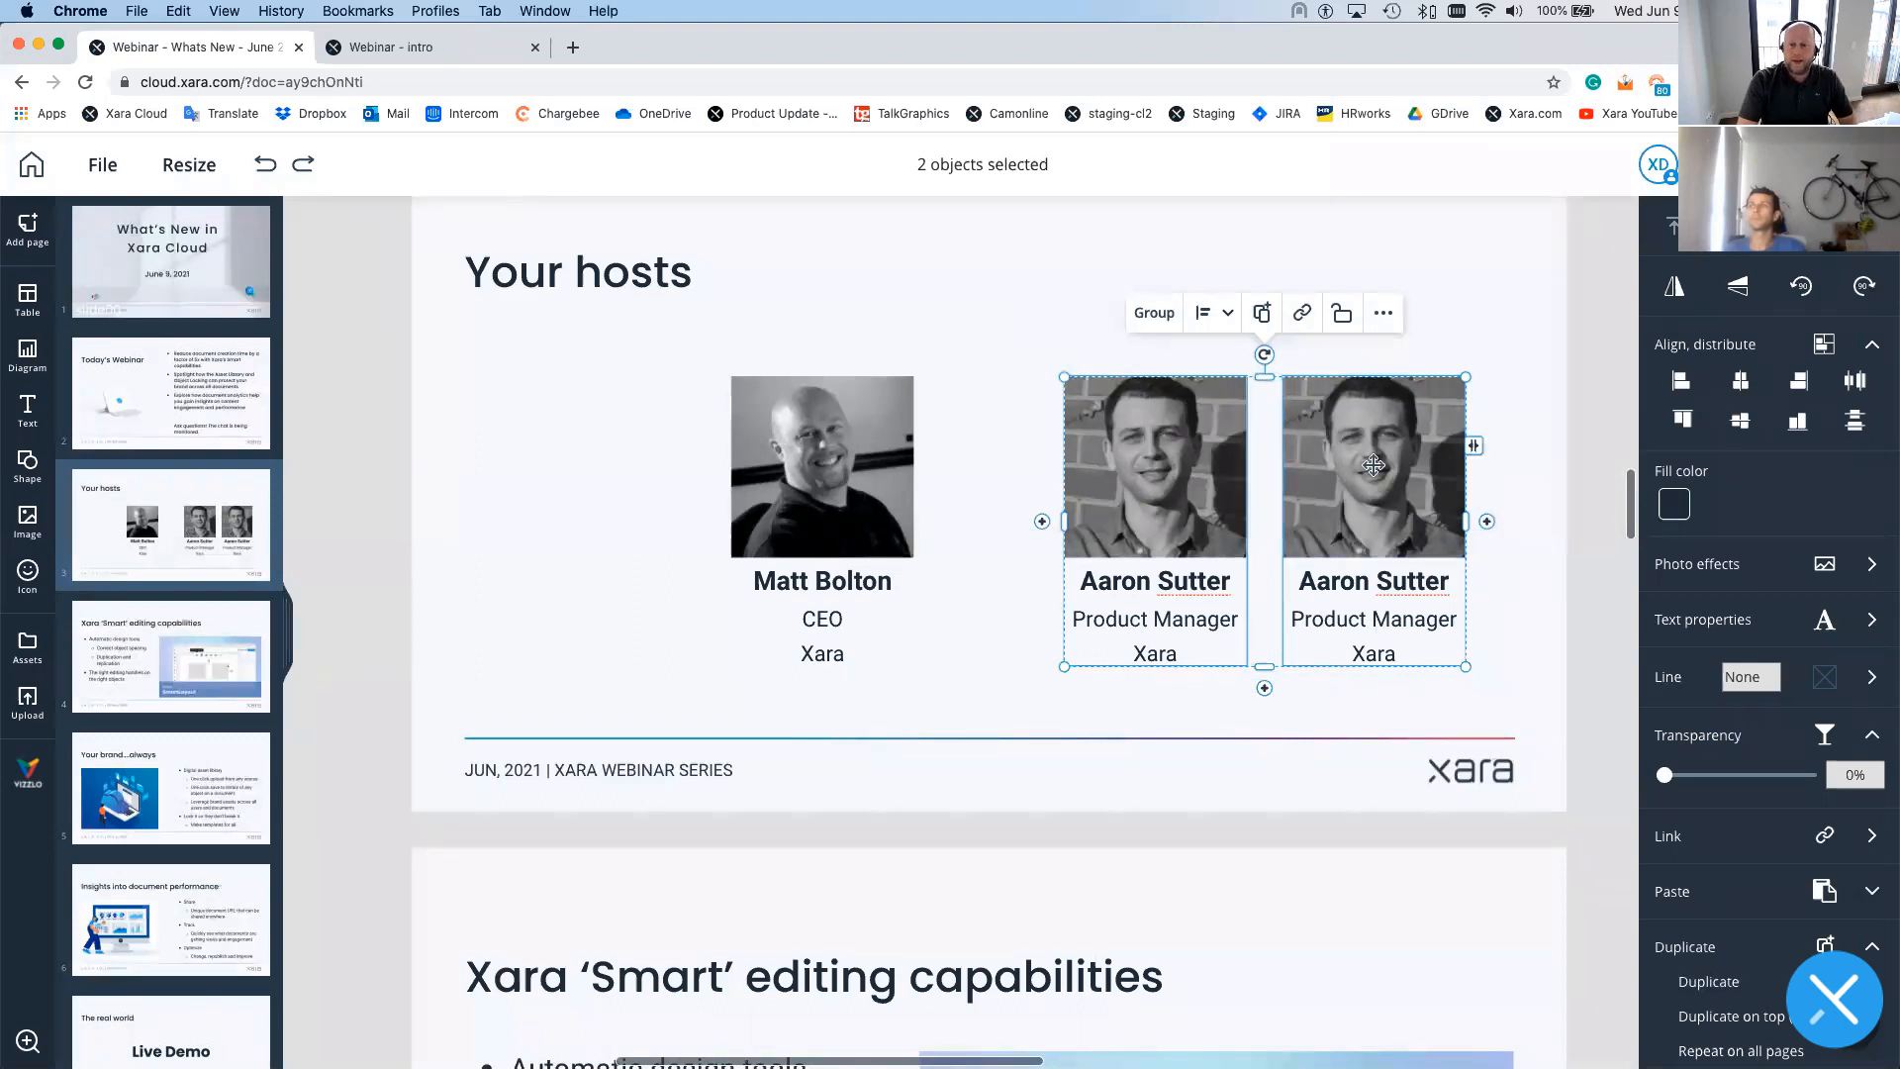
click(1373, 465)
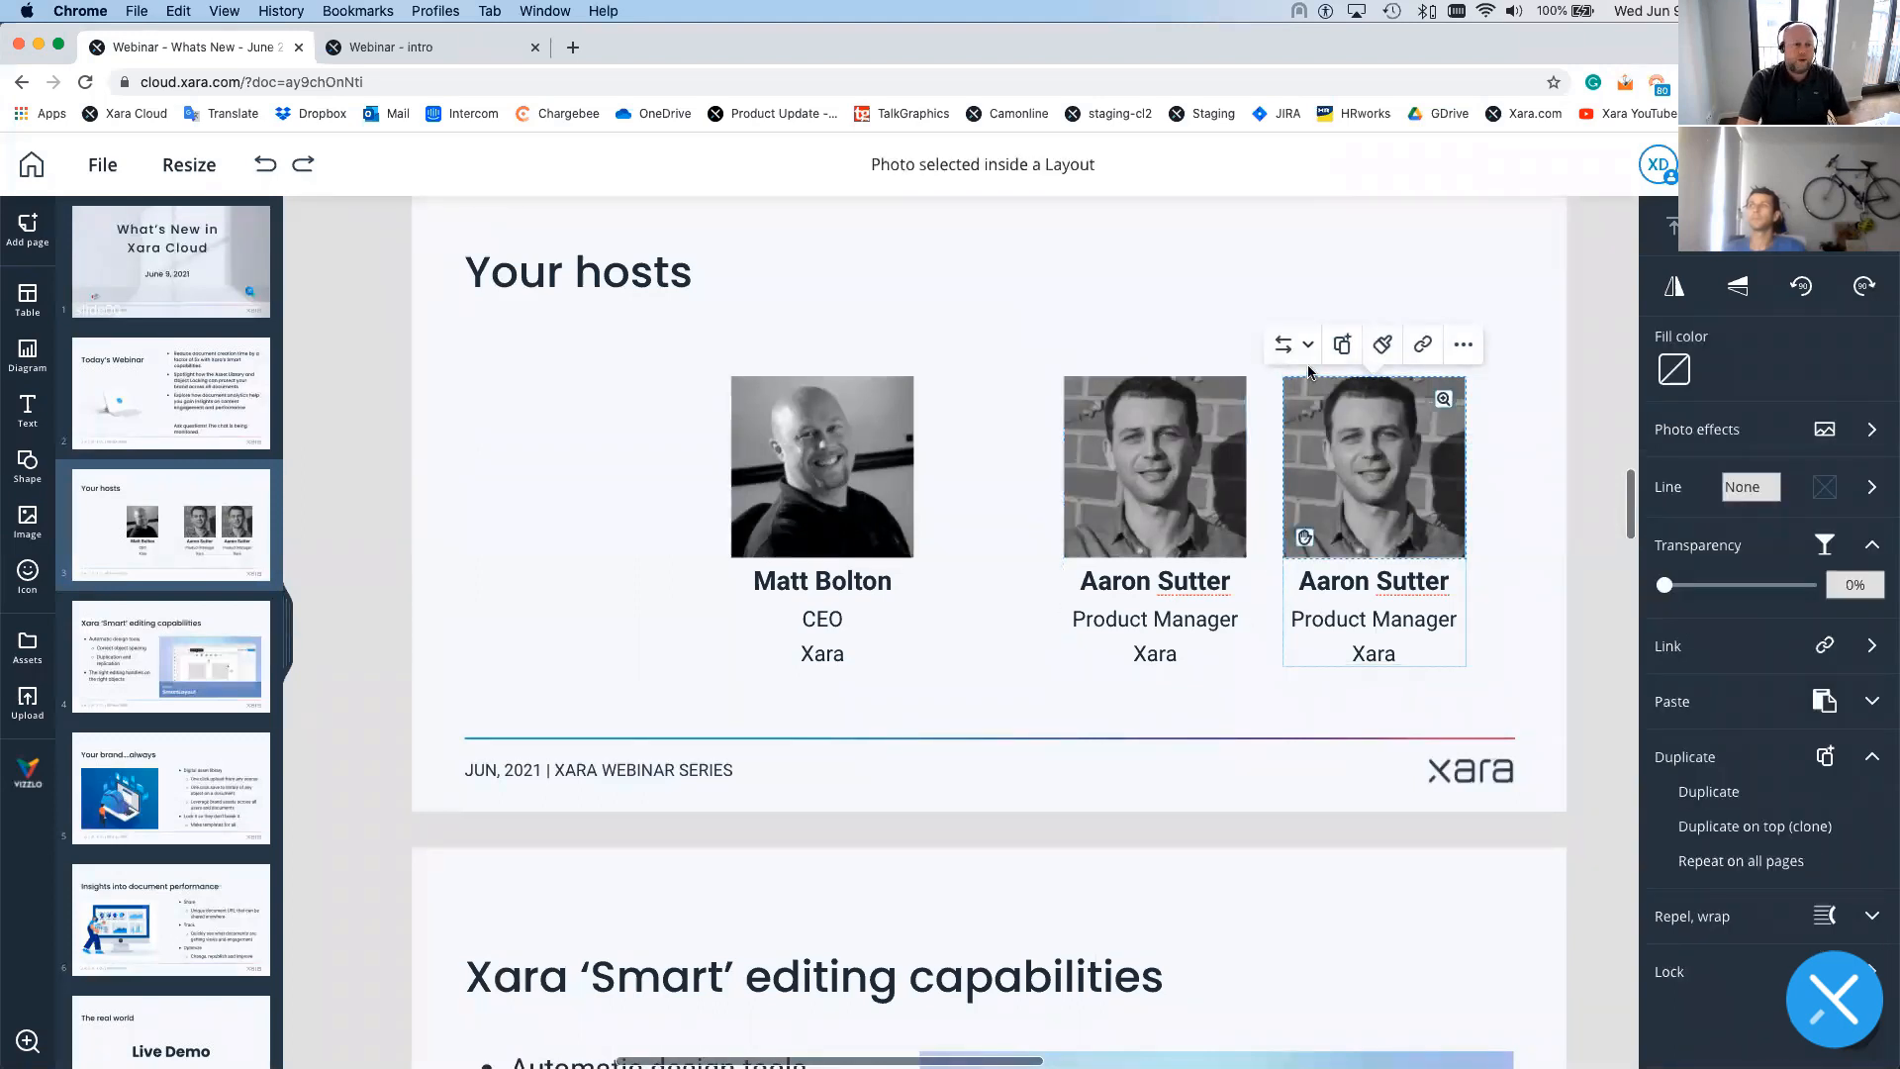
click(1302, 356)
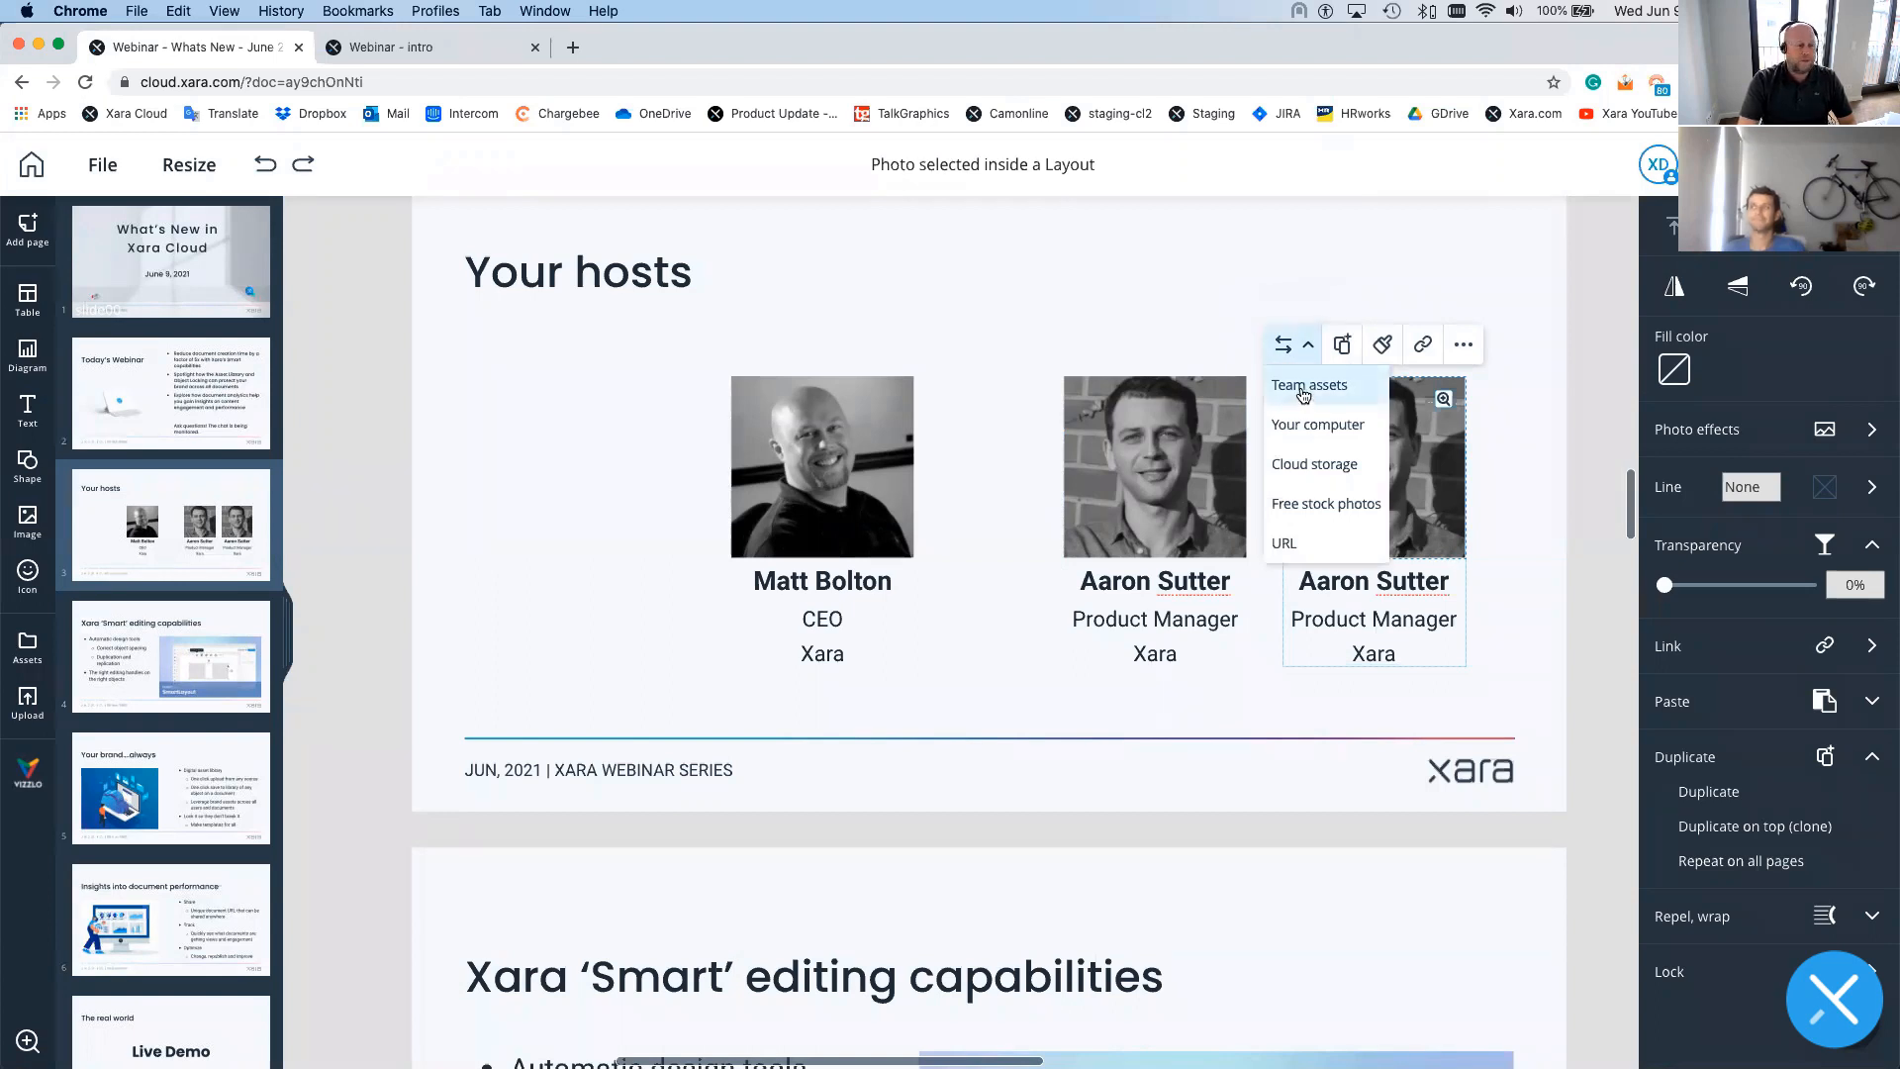
click(1302, 388)
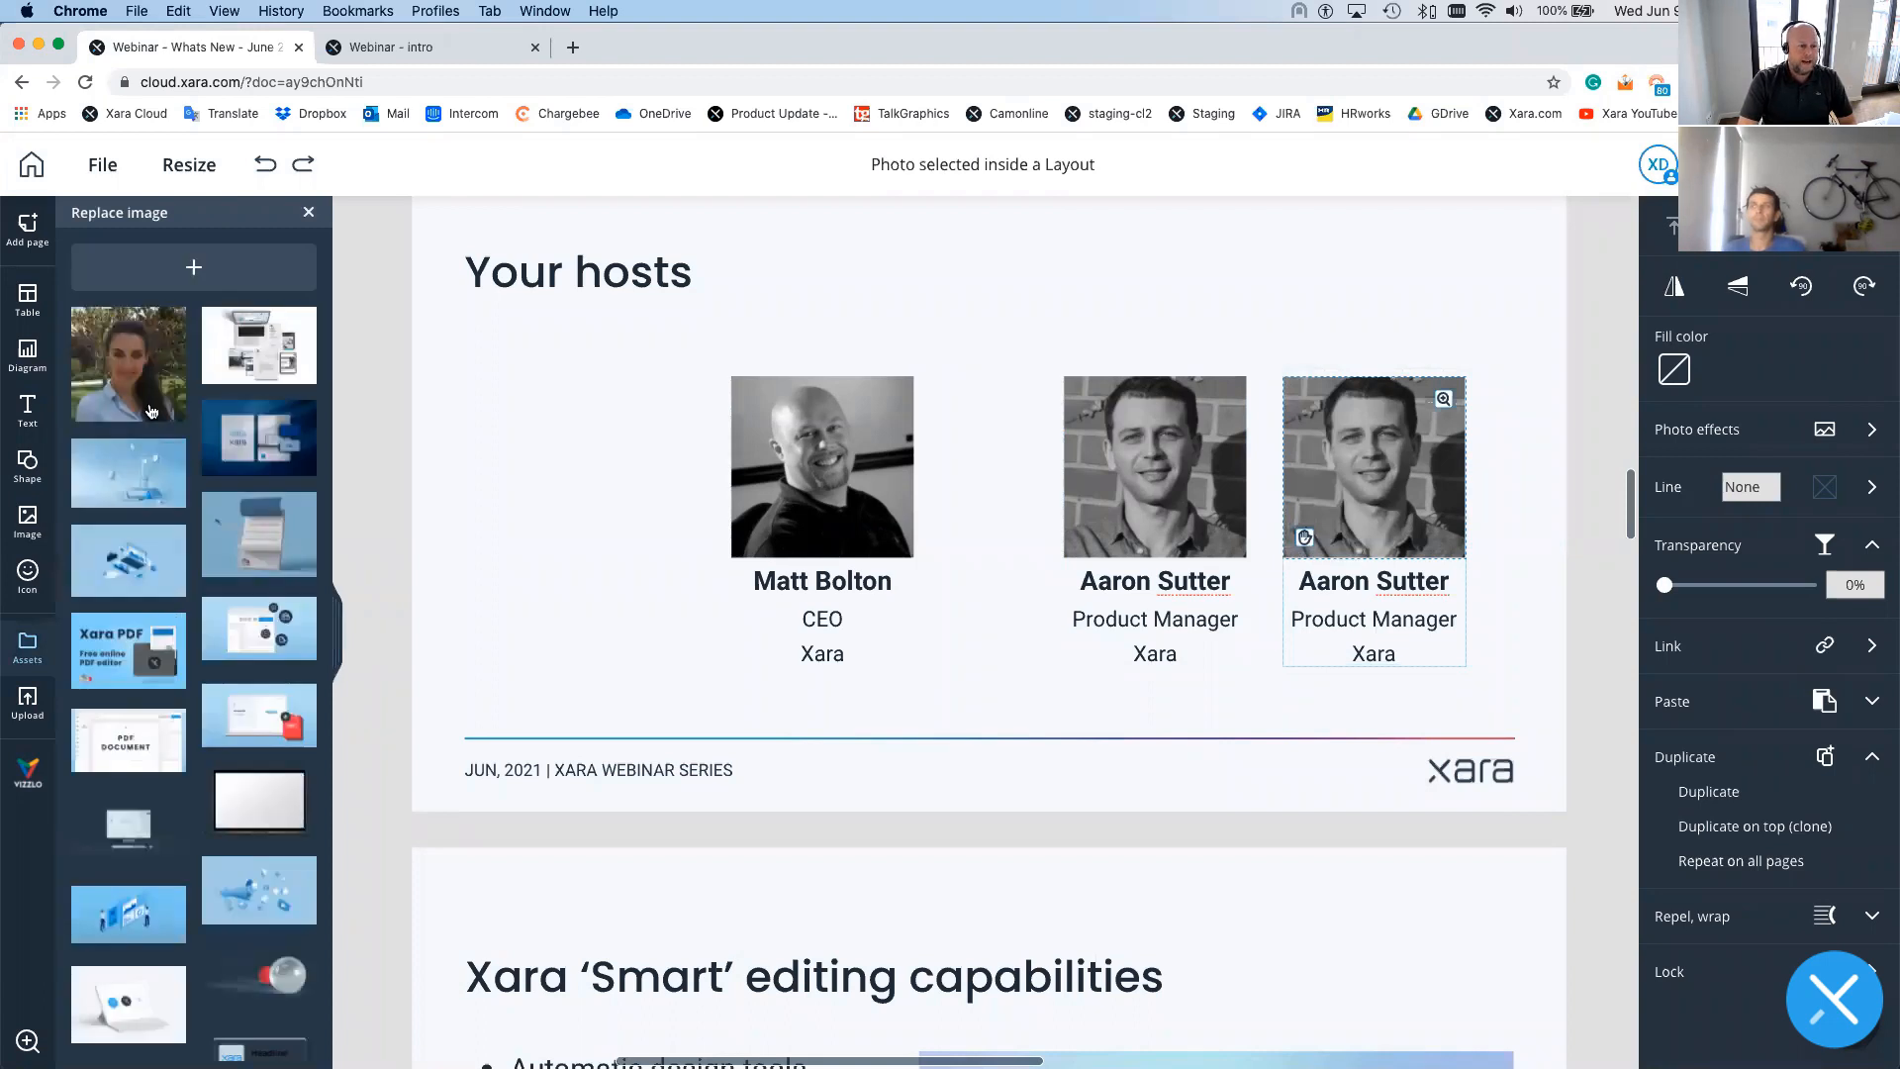
click(136, 365)
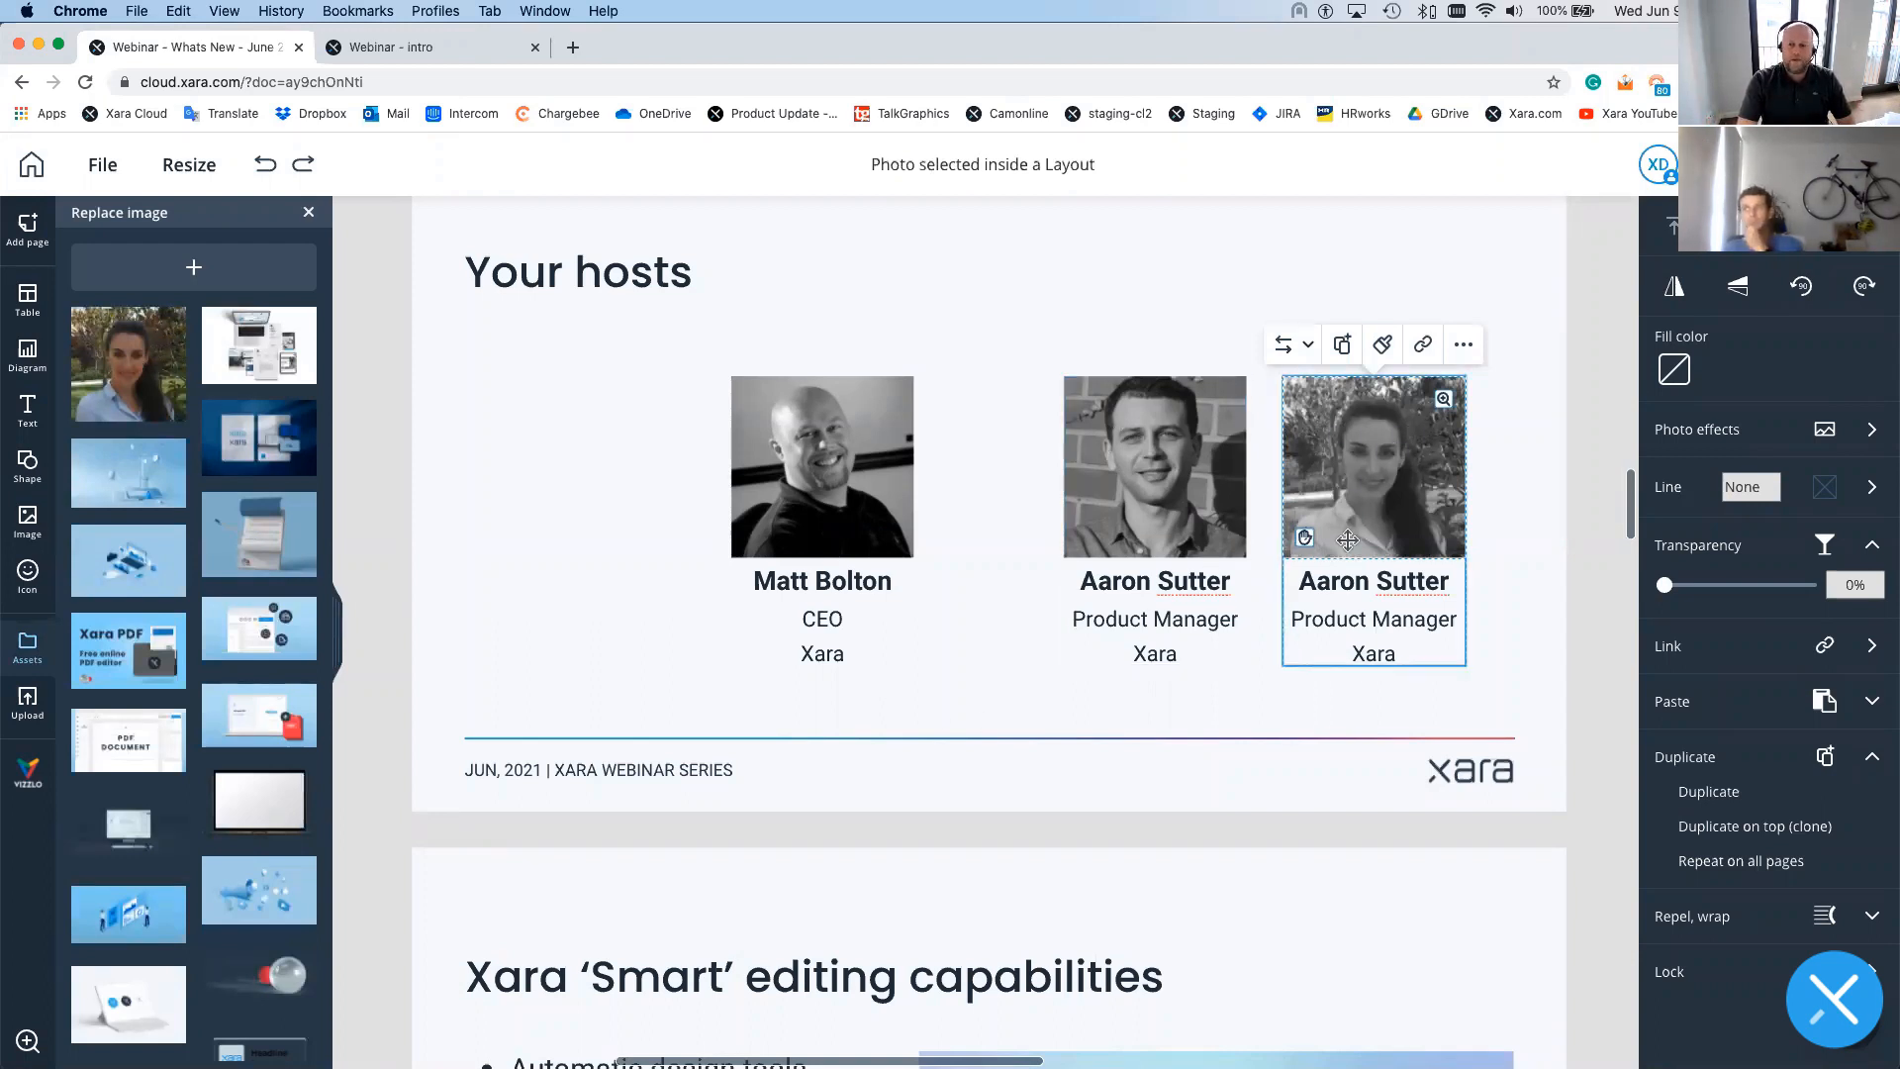
- Replace the copied card's name with the new host's name and change 'Product' to 'Marketing' in the title
triple_click(1358, 581)
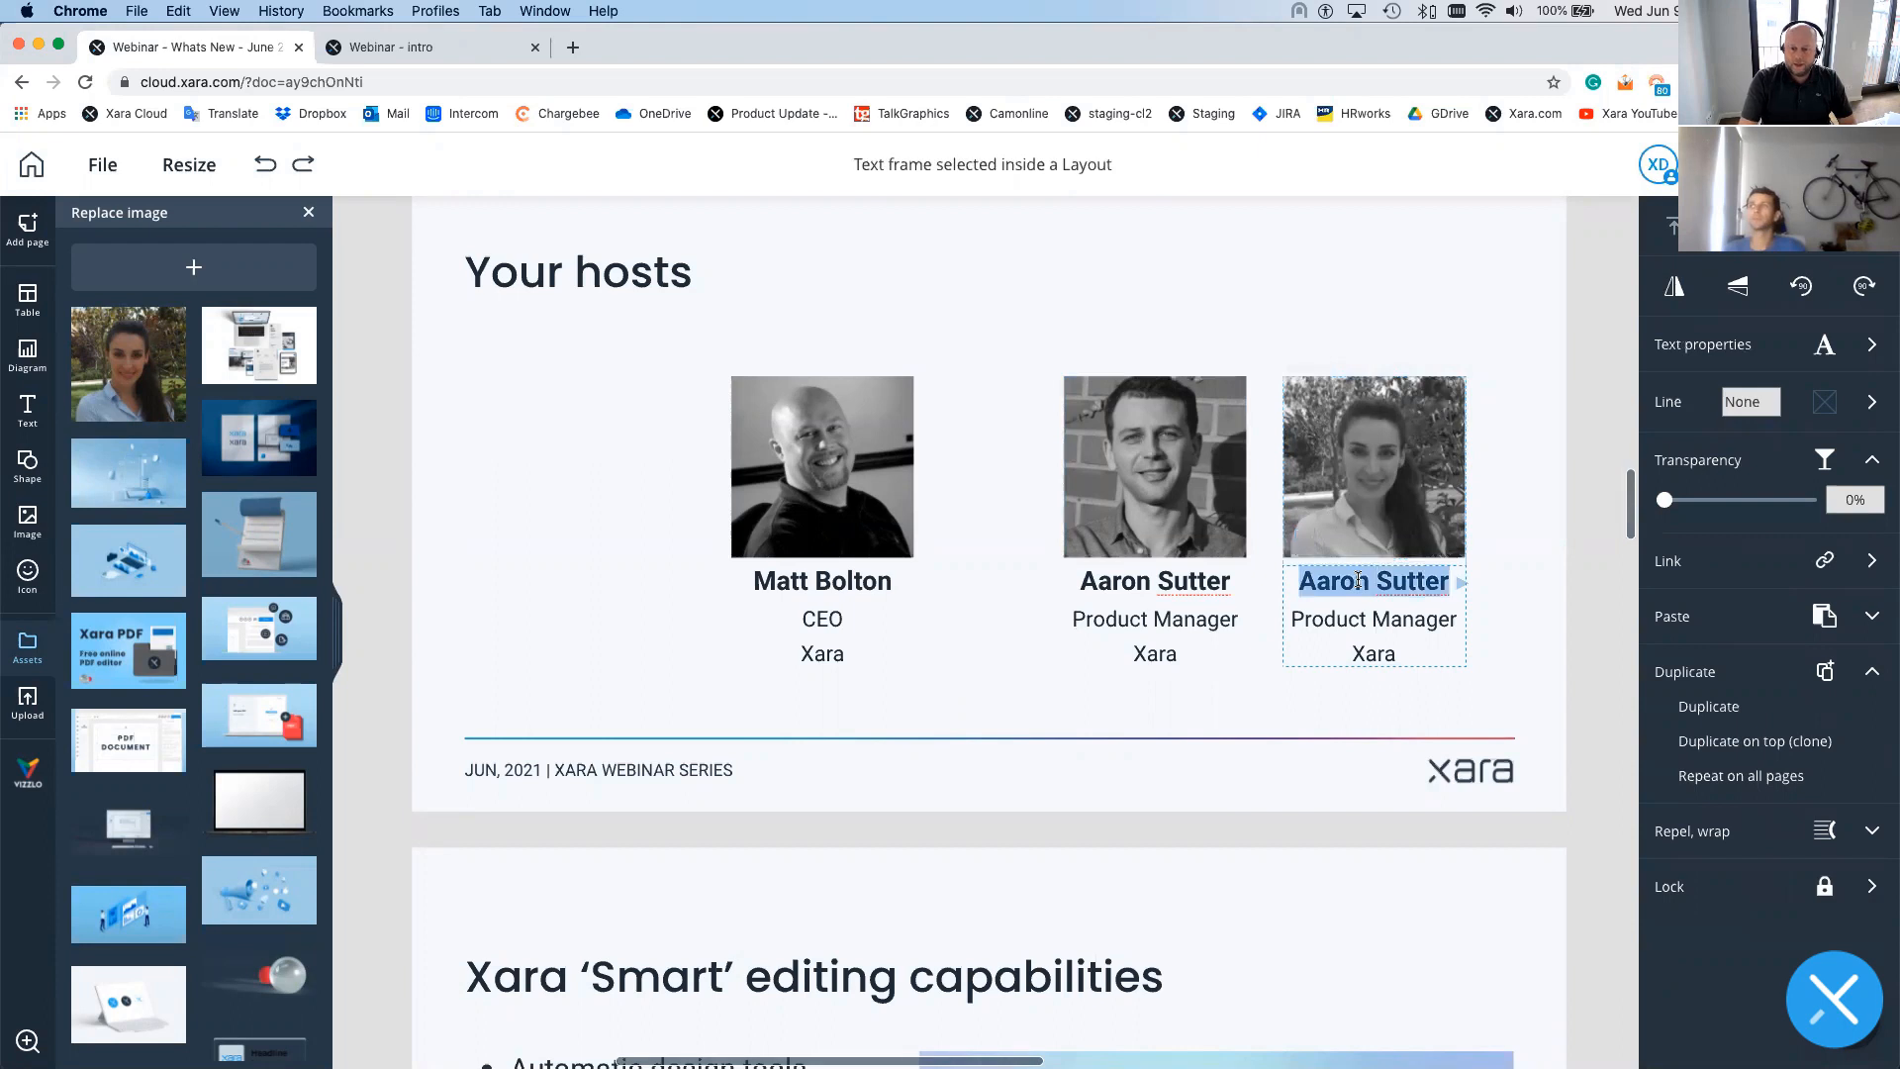
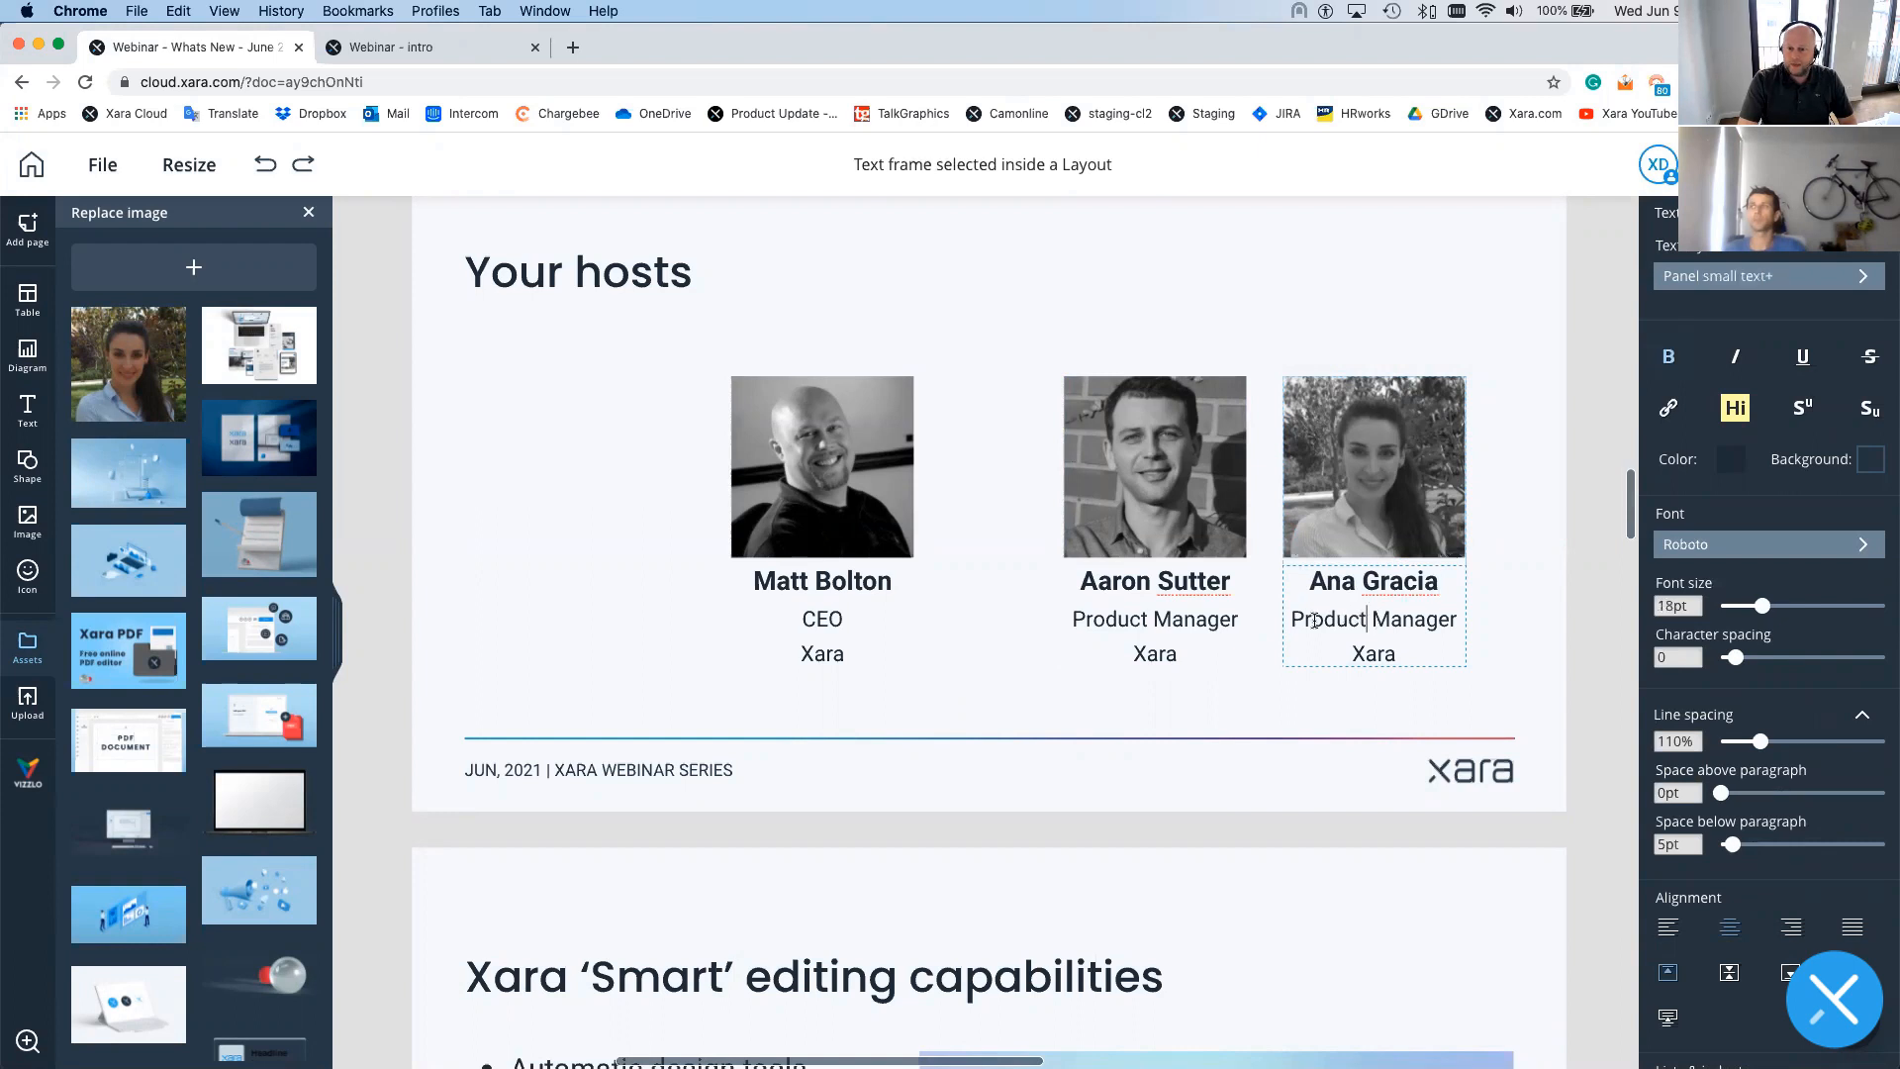
double_click(1324, 620)
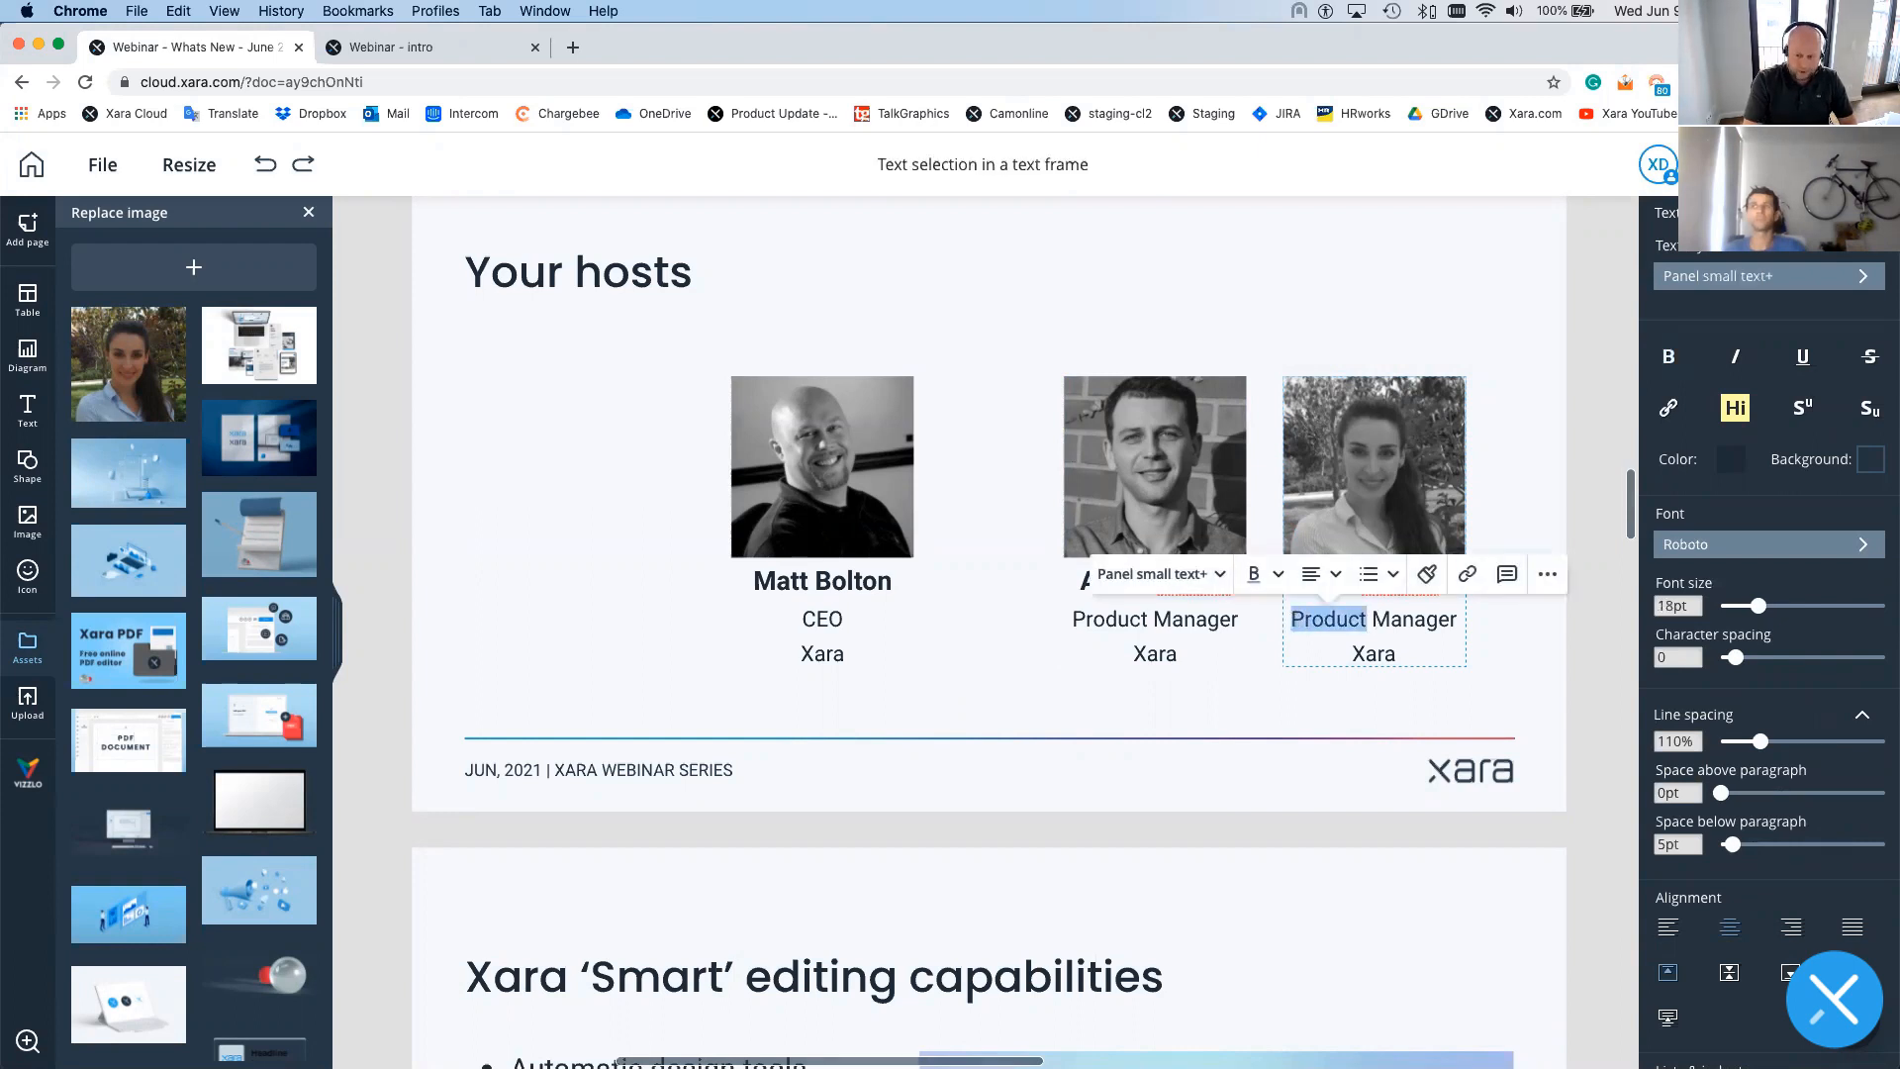
text(marketing)
key(Left)
key(Left)
key(Left)
key(Left)
key(Left)
key(Left)
key(Left)
key(Left)
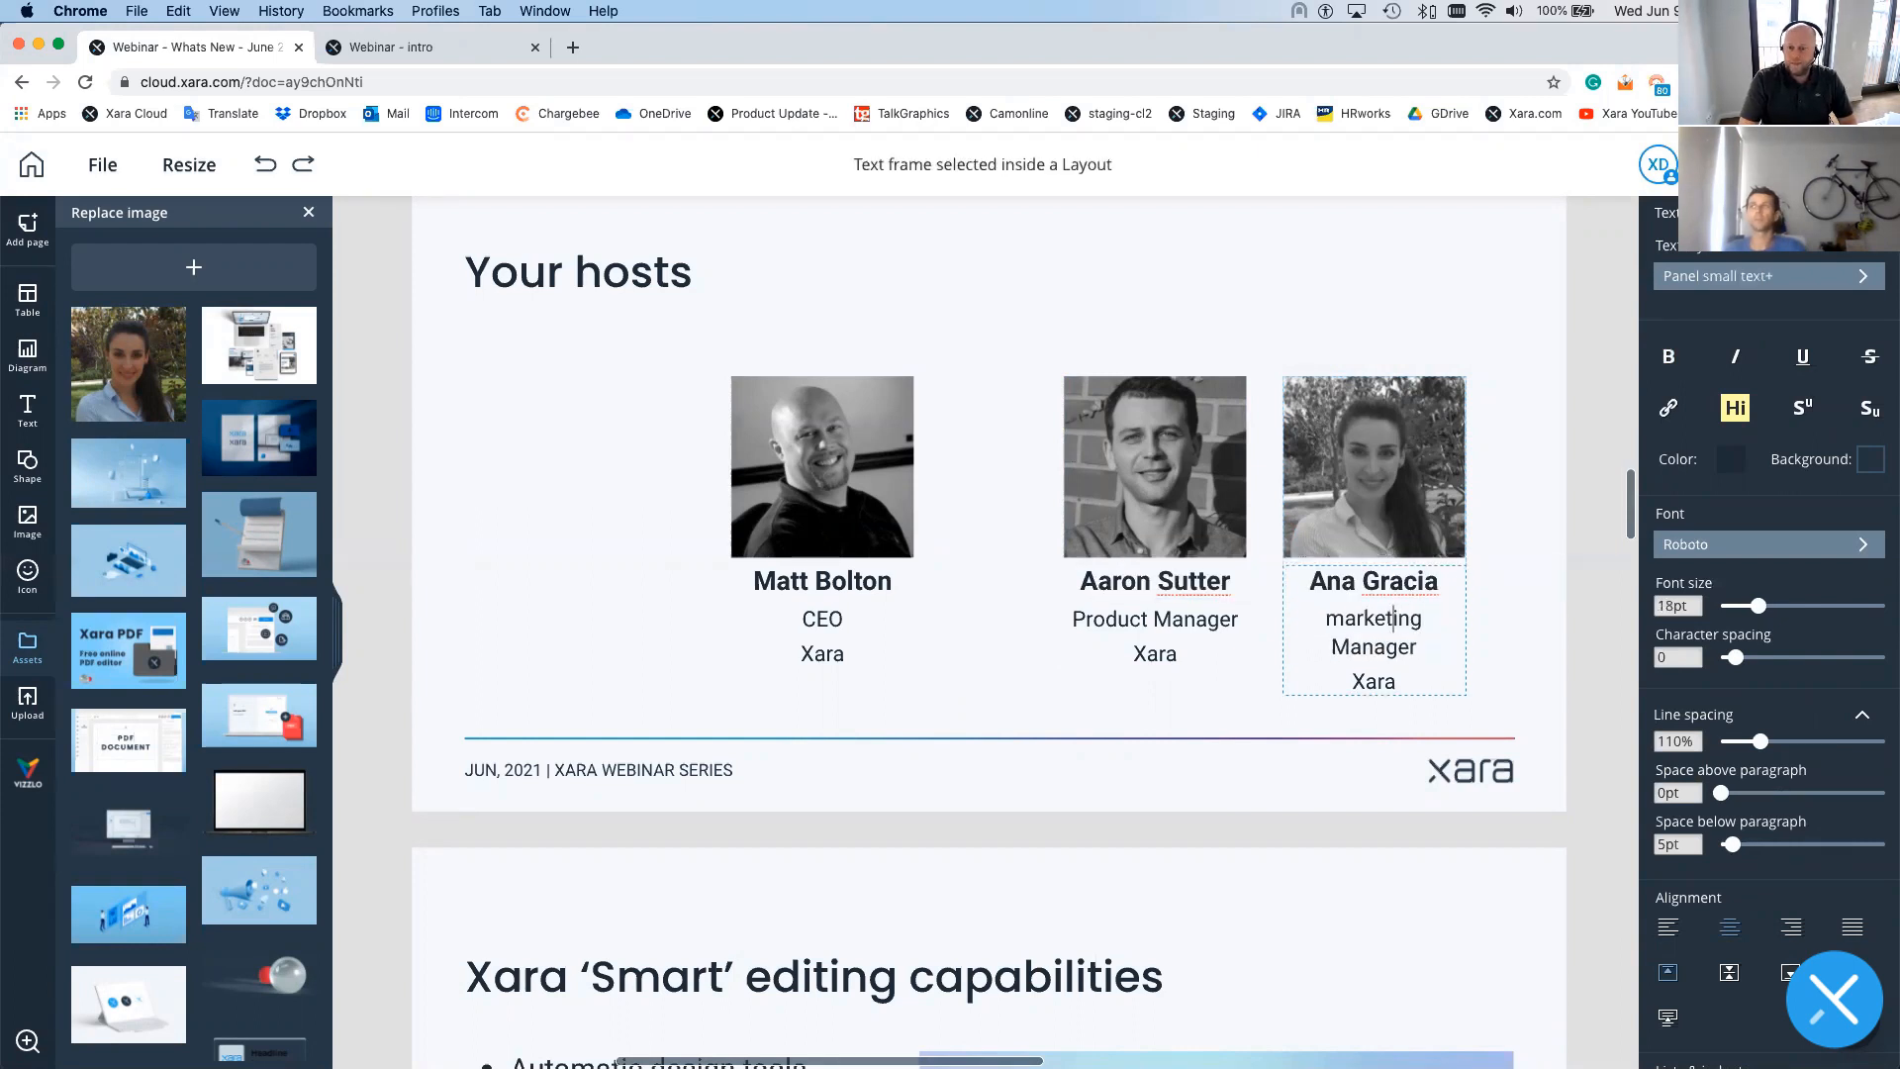
key(BackSpace)
text(M)
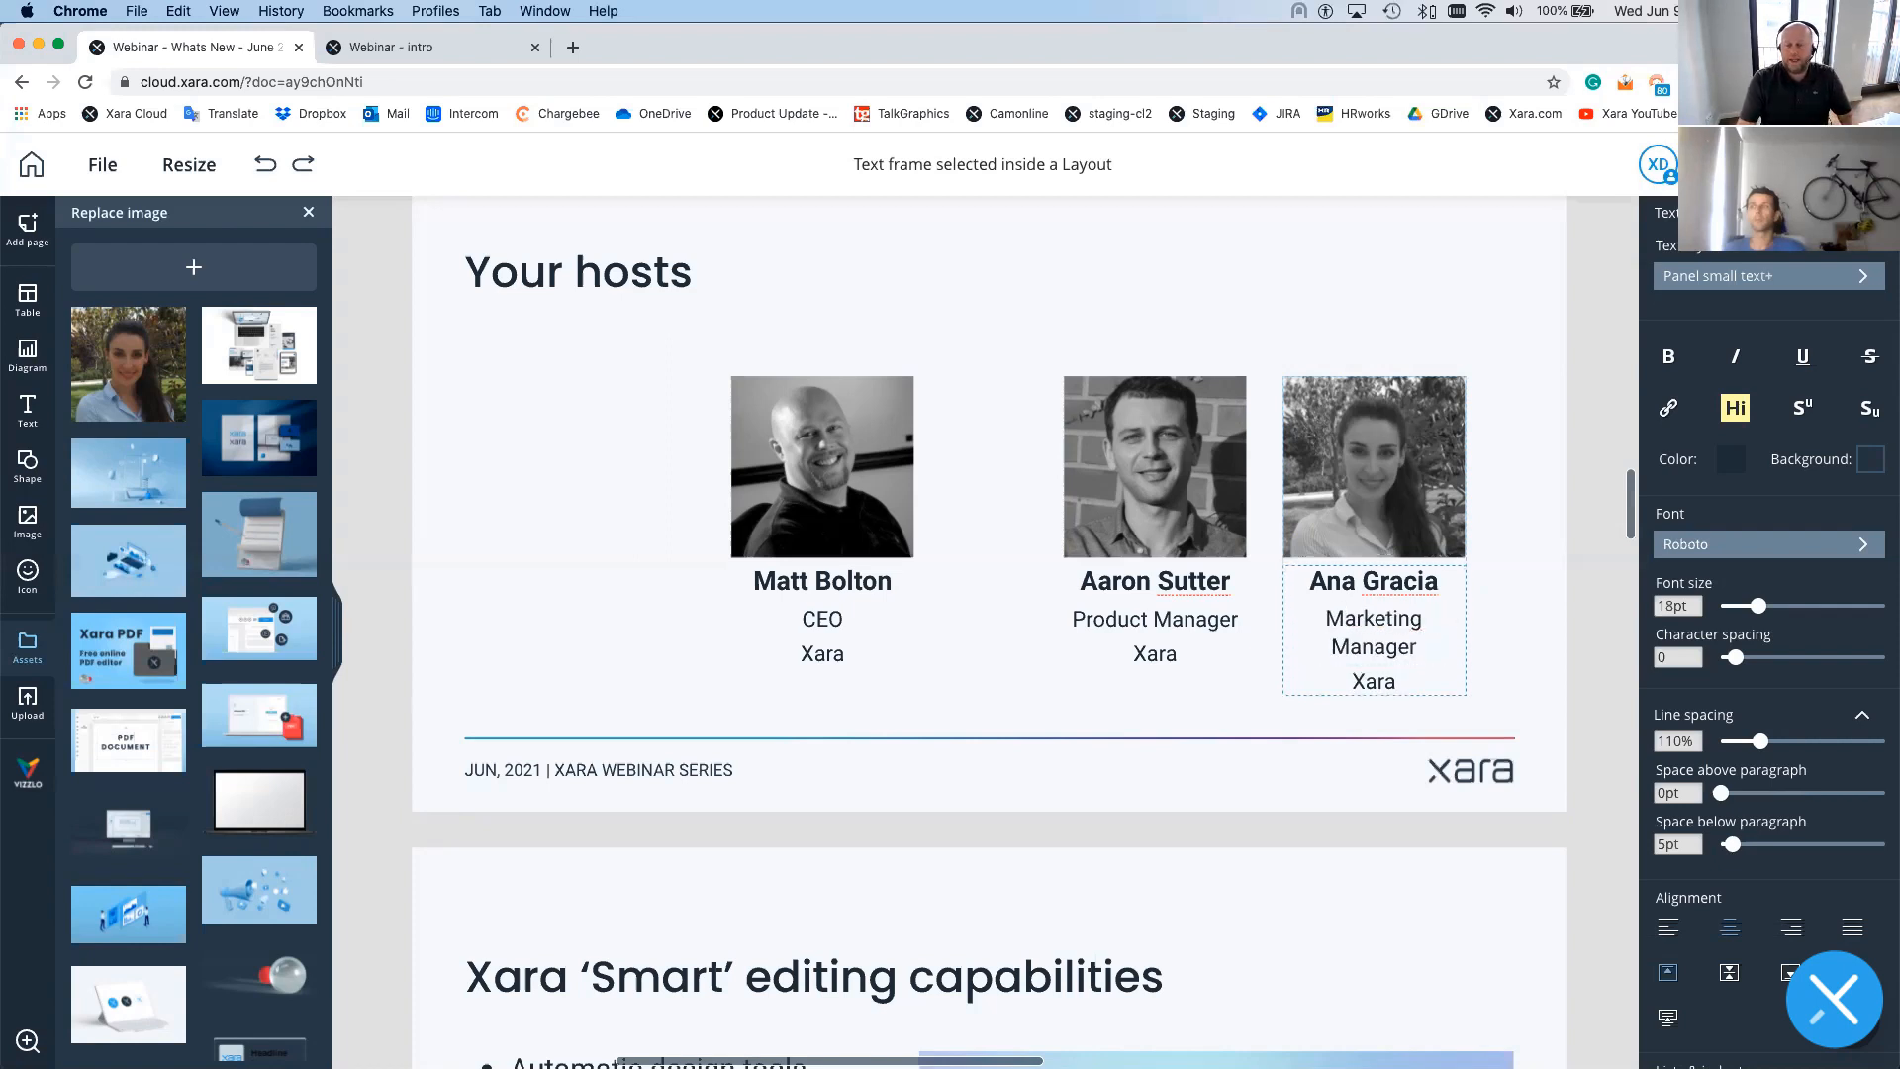
click(1133, 590)
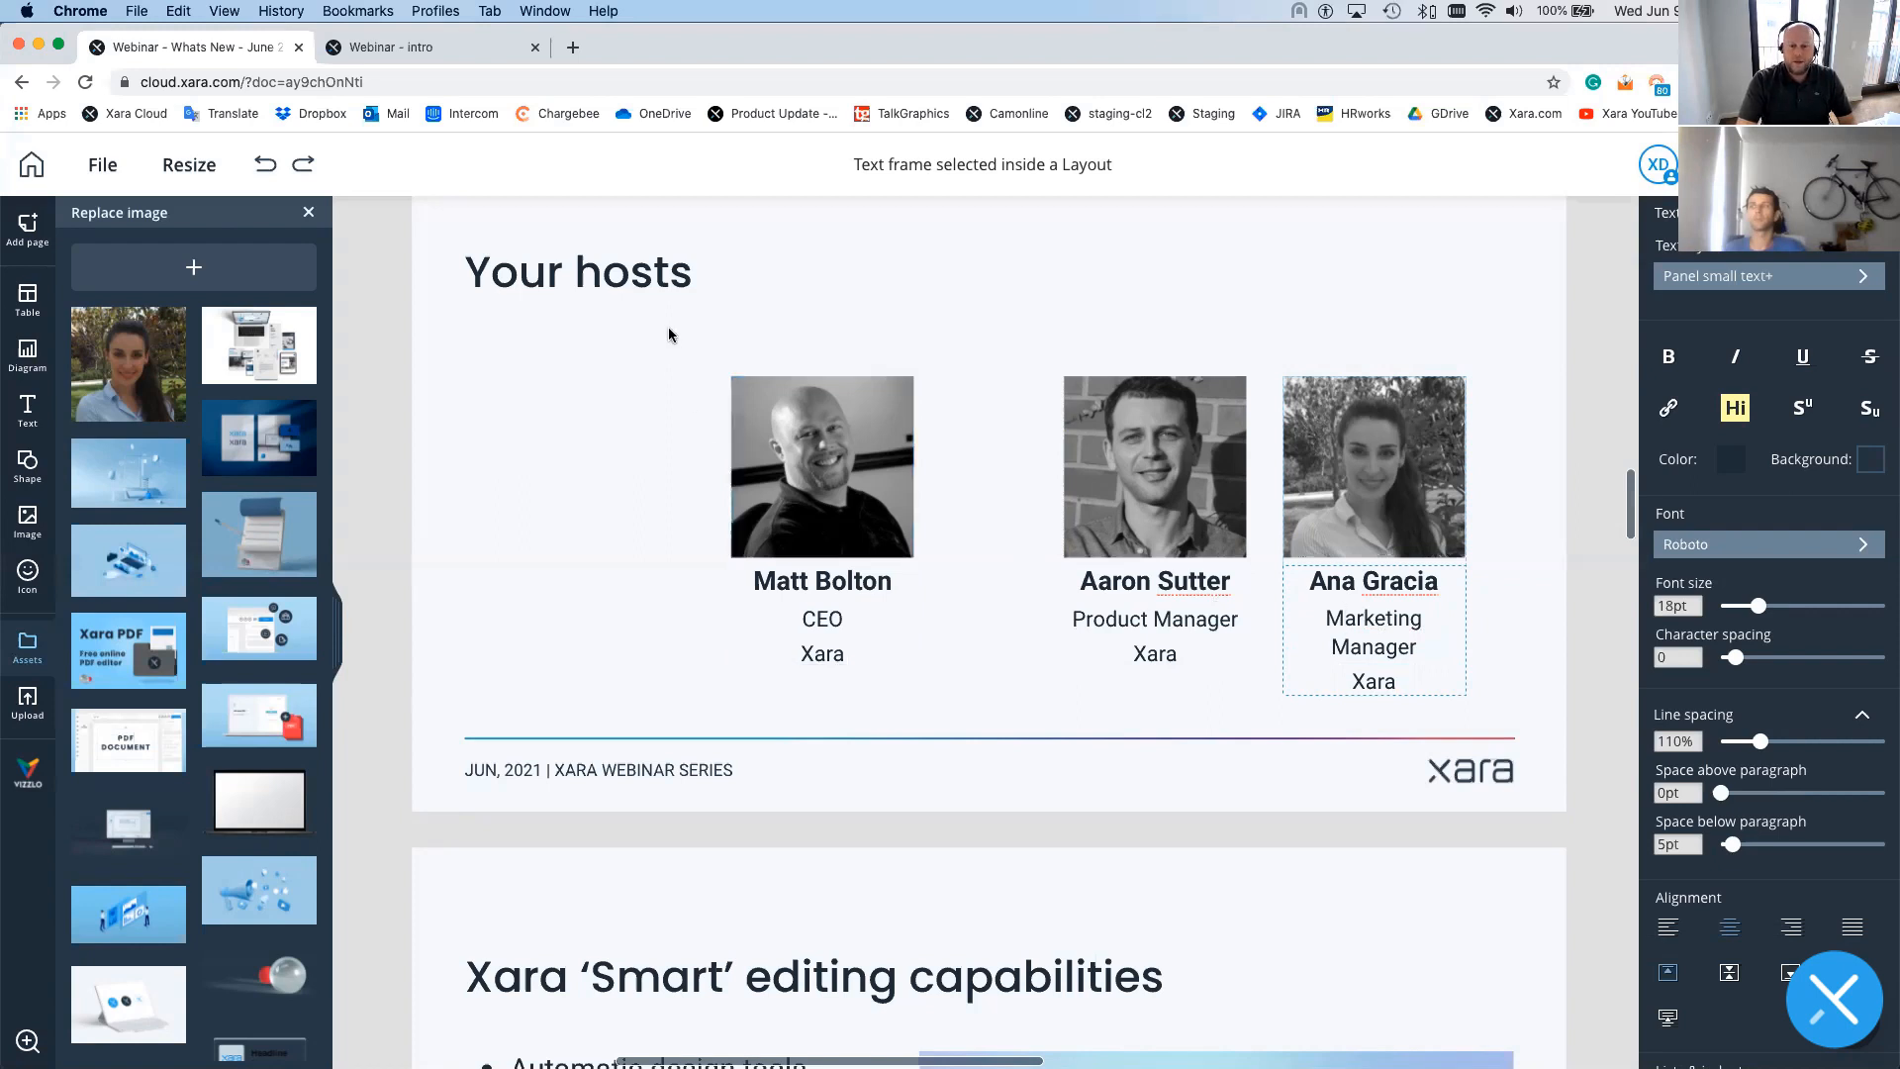
- Distribute the three host cards horizontally, then adjust their spacing and shift the row to sit centred under the heading
drag(670, 329, 1493, 719)
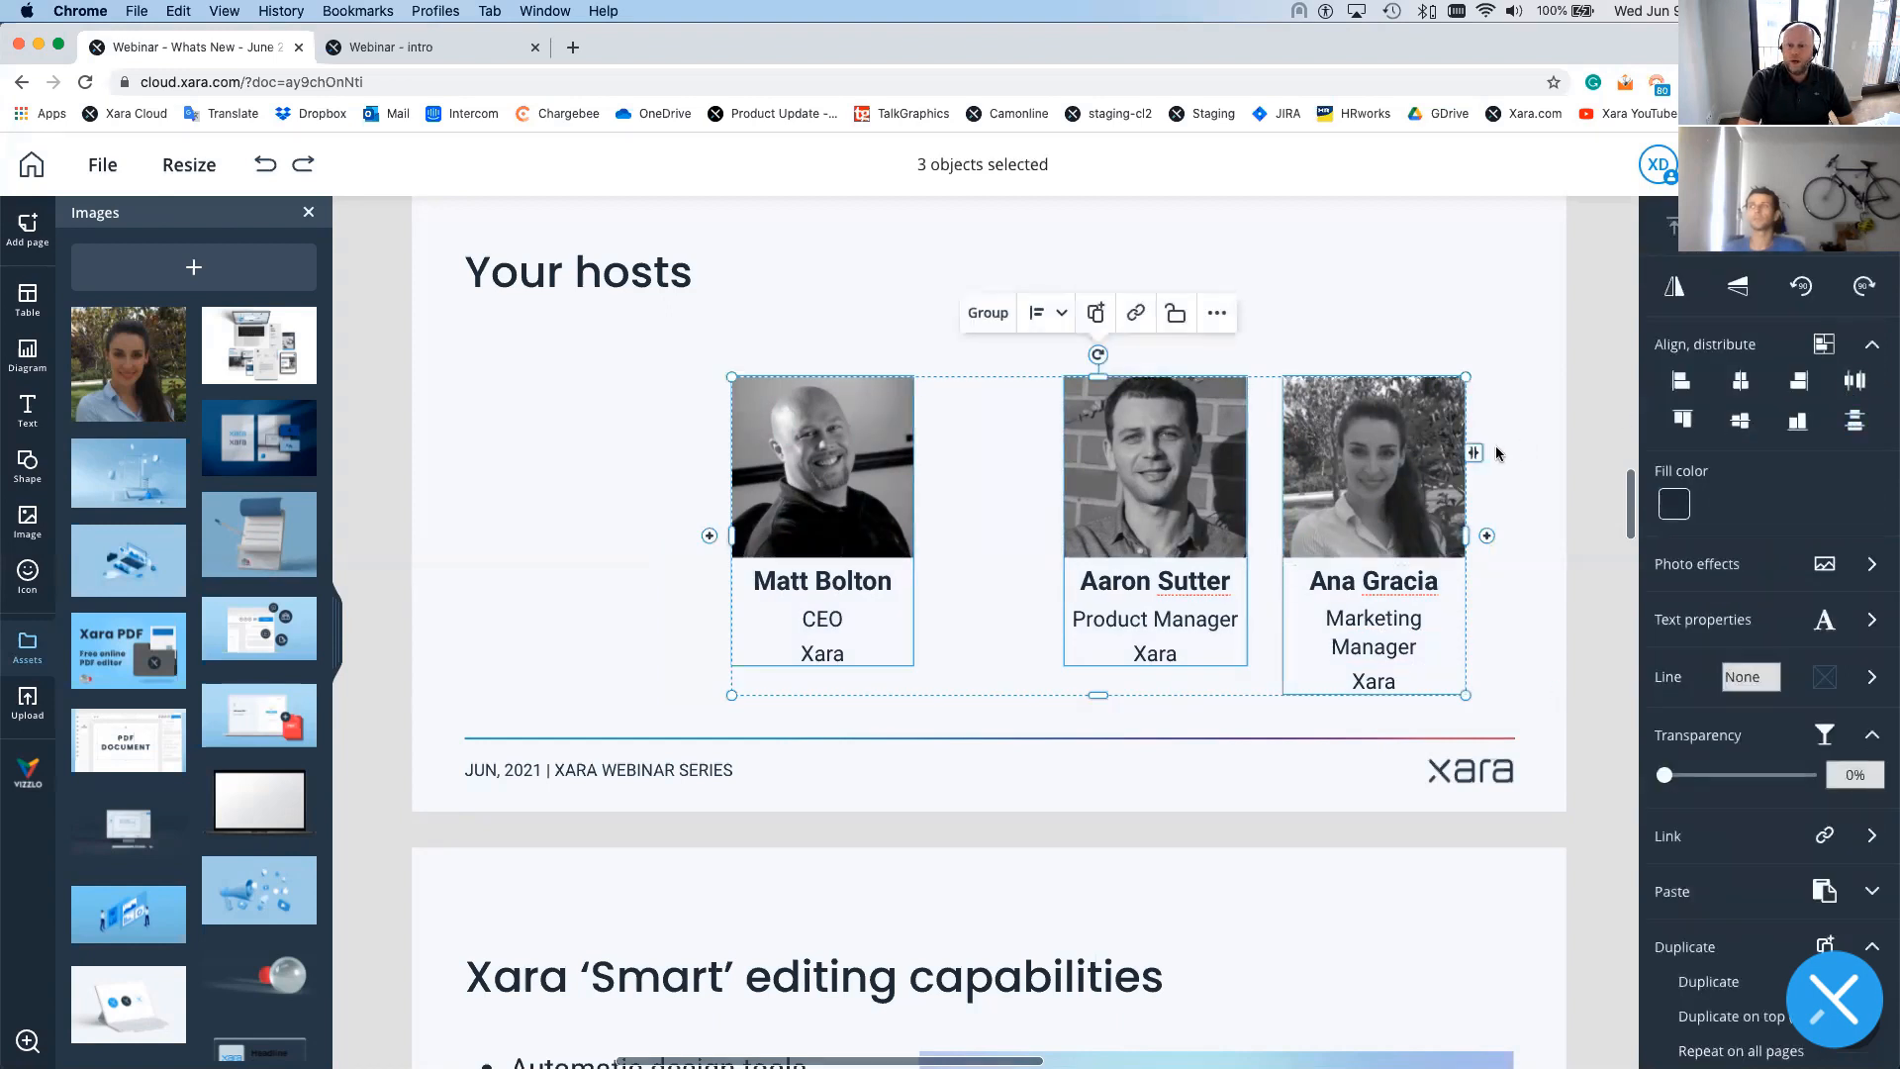
click(1852, 384)
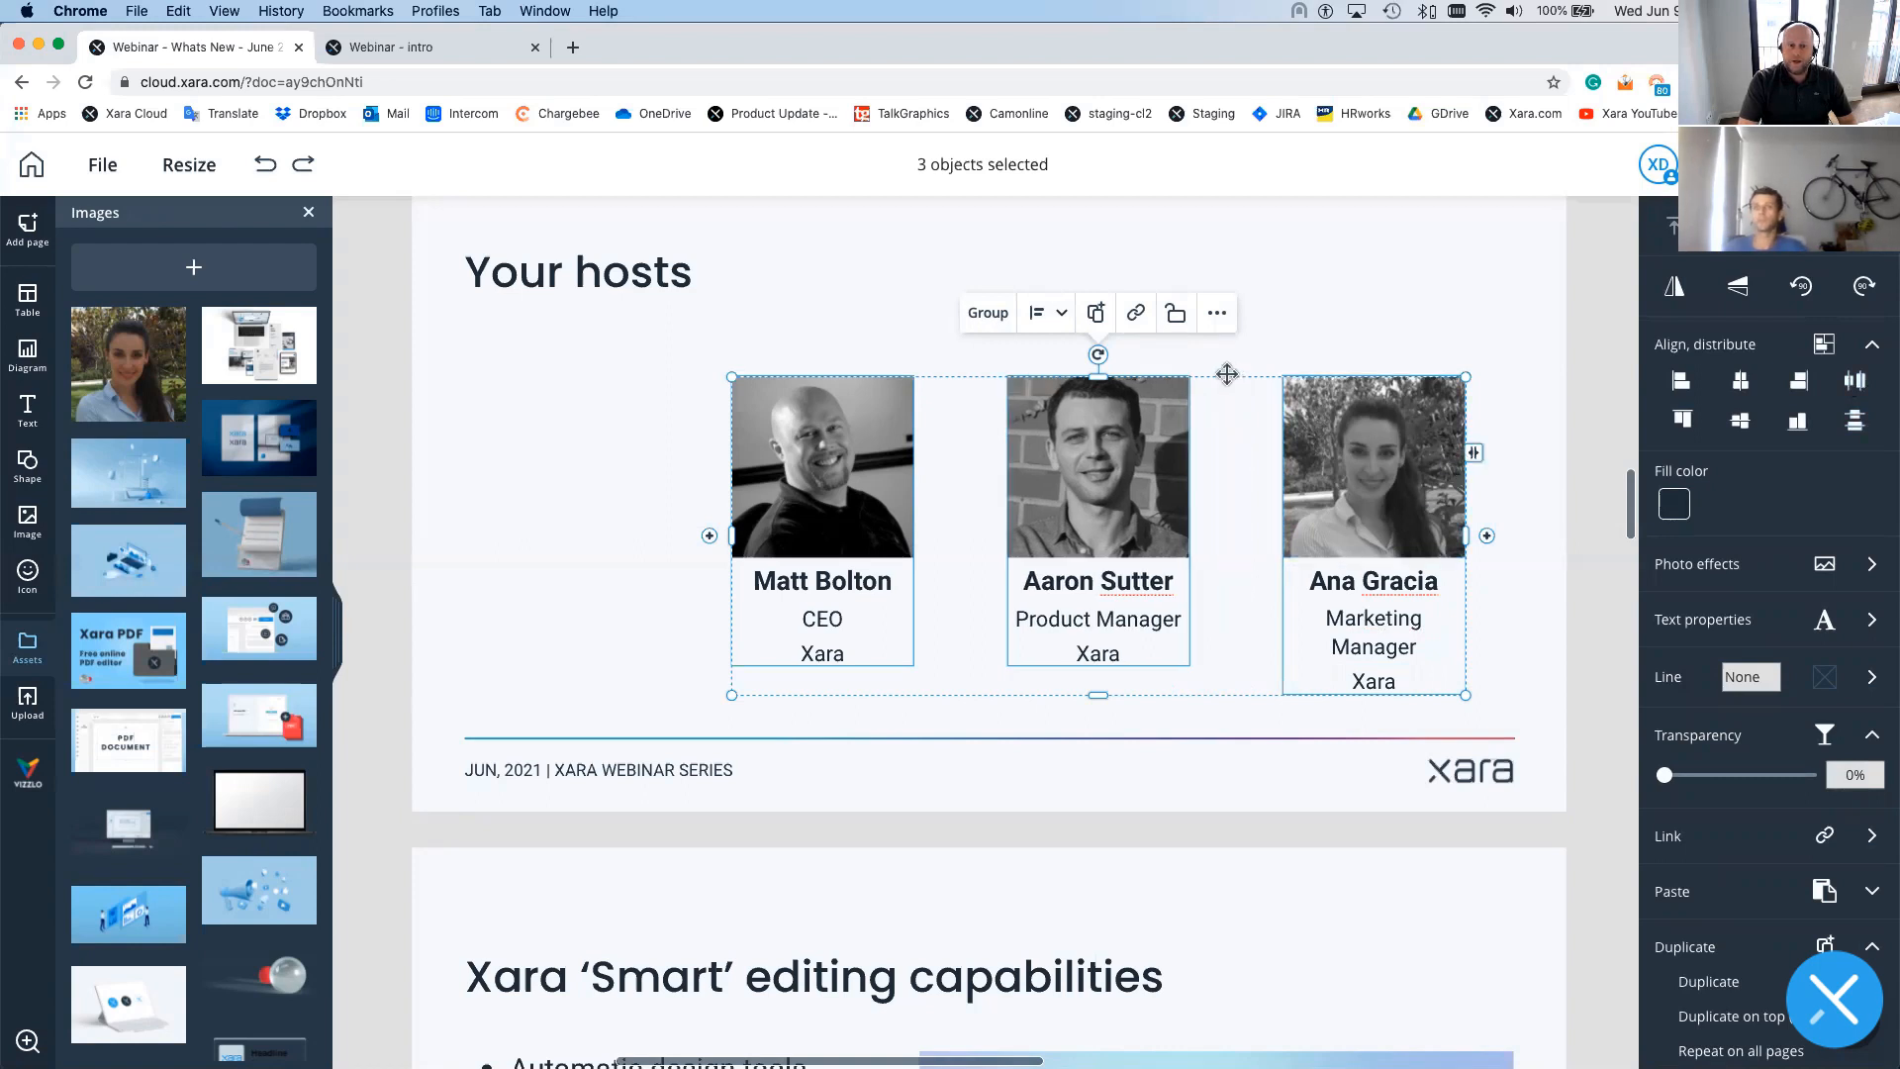
drag(1226, 374, 1134, 341)
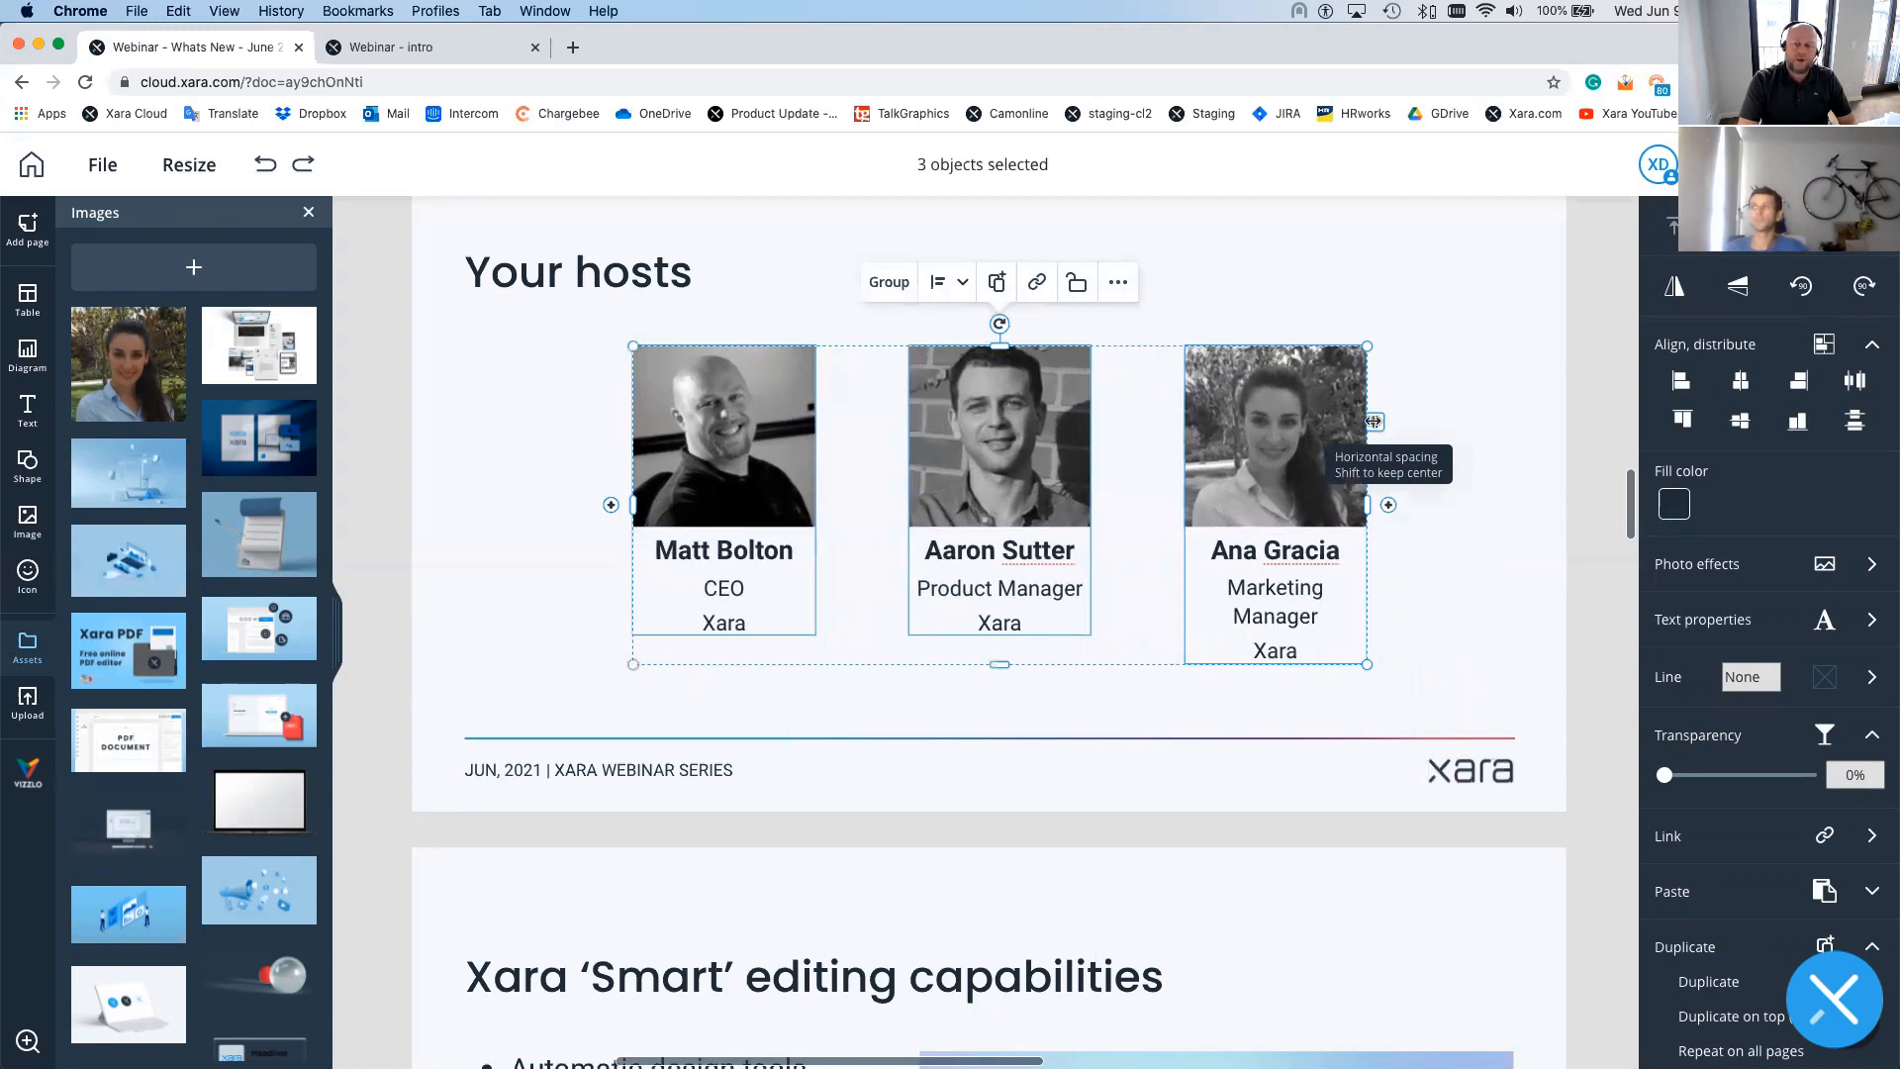
mouse_move(1384, 420)
mouse_down()
mouse_move(1454, 421)
mouse_move(1356, 421)
mouse_move(1421, 423)
mouse_up()
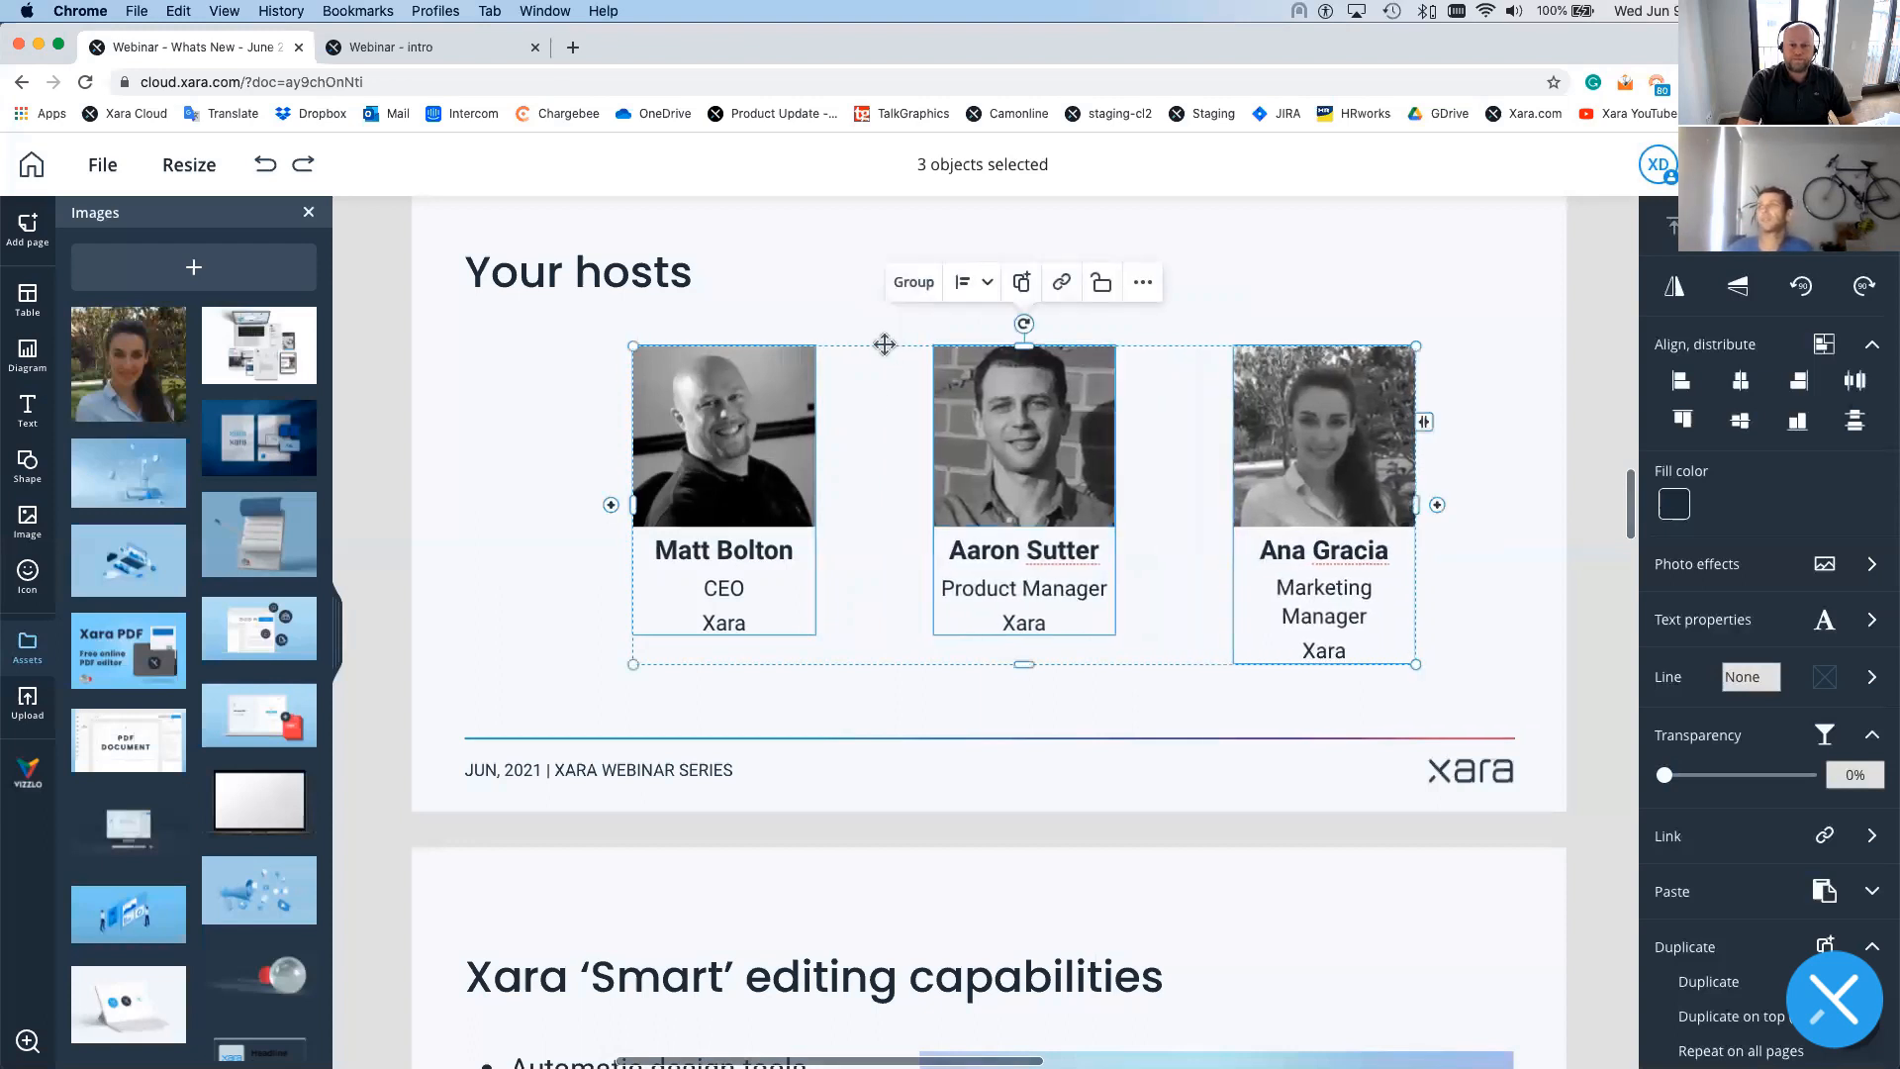
drag(885, 345, 867, 344)
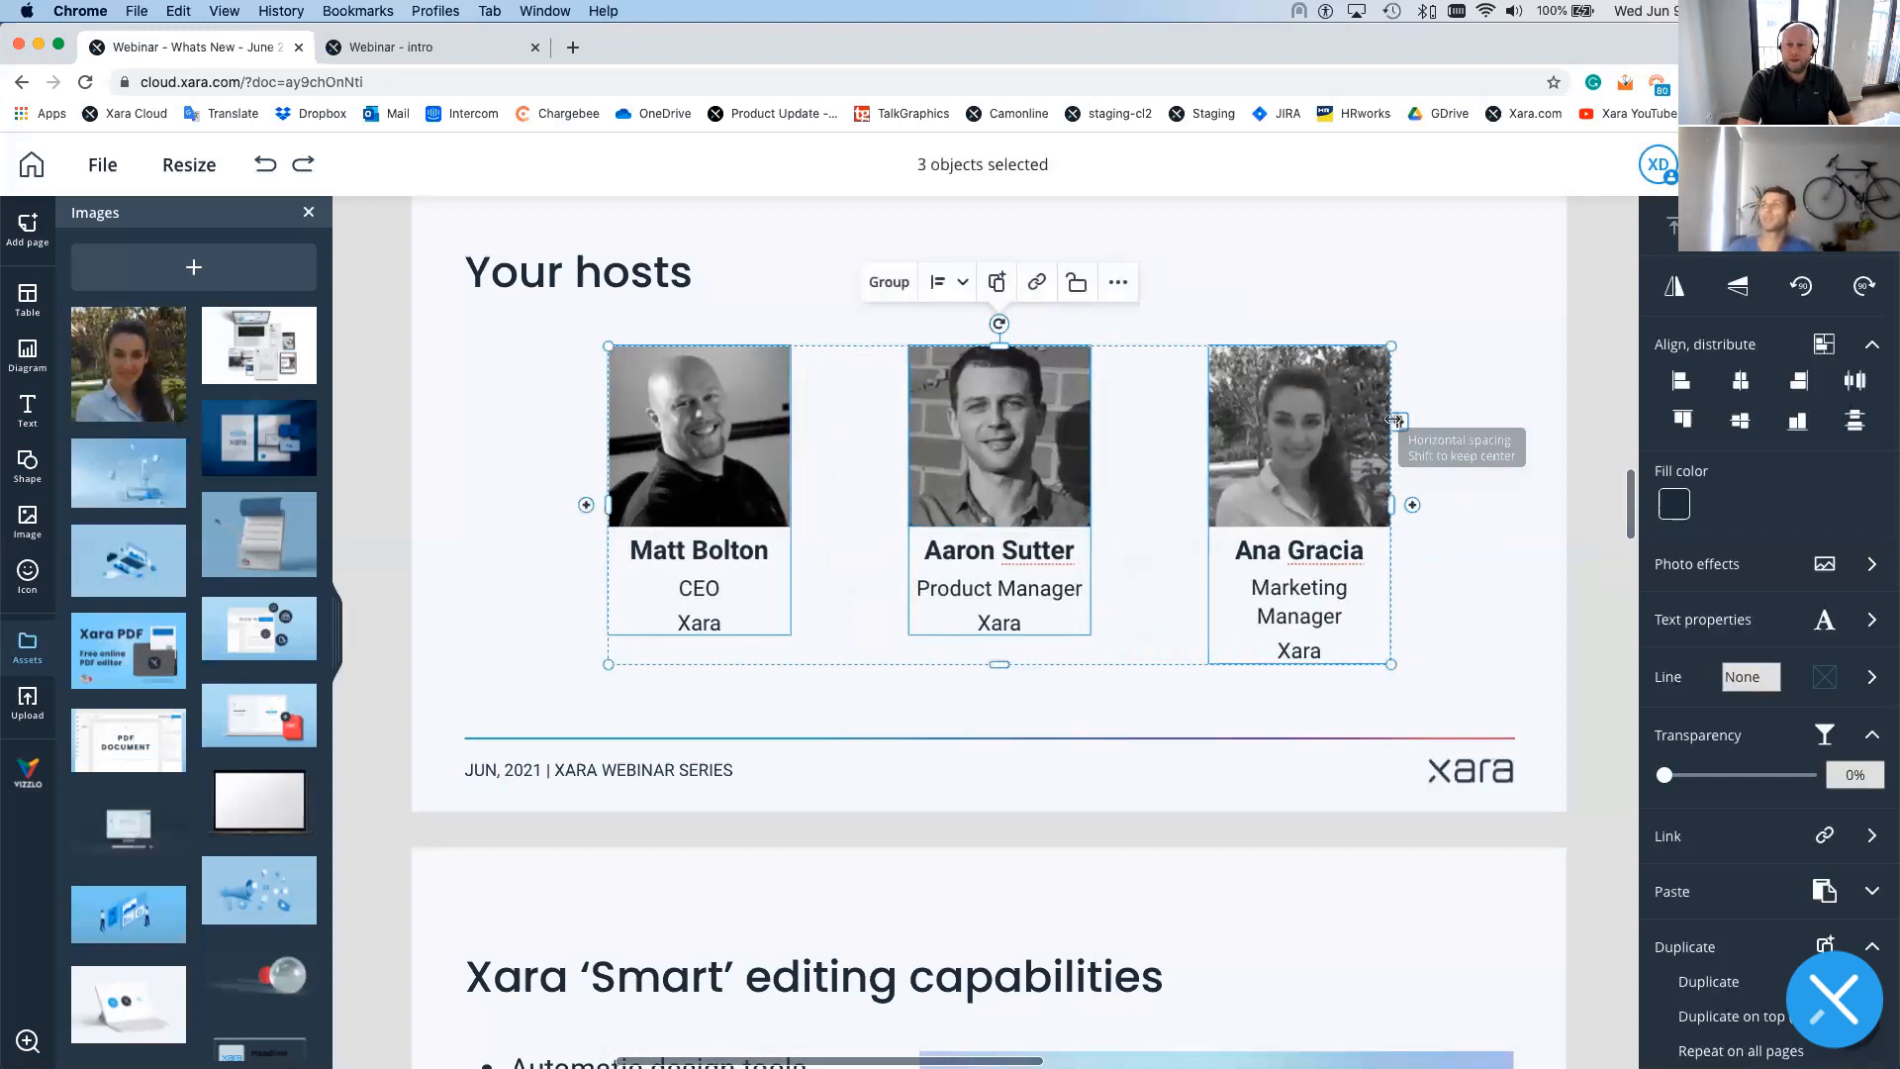
drag(1399, 421, 1458, 421)
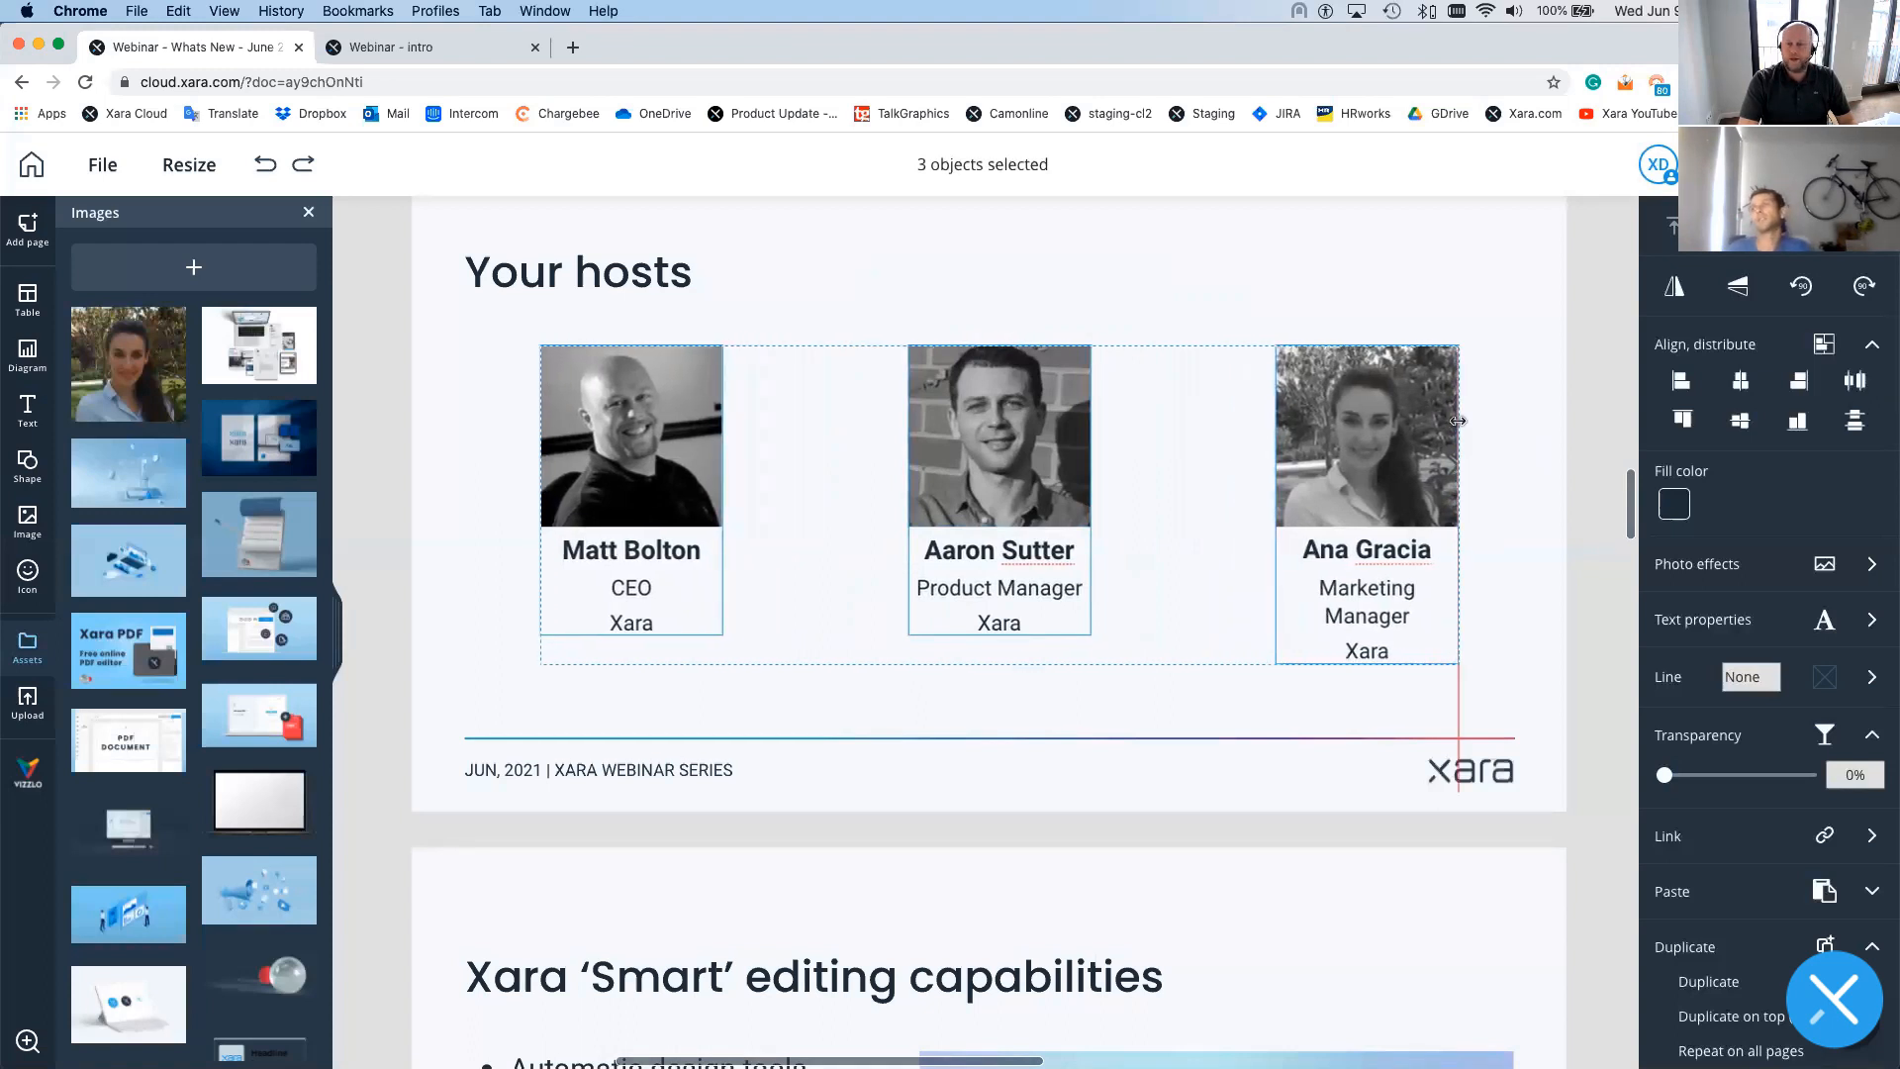
drag(1457, 421, 1455, 421)
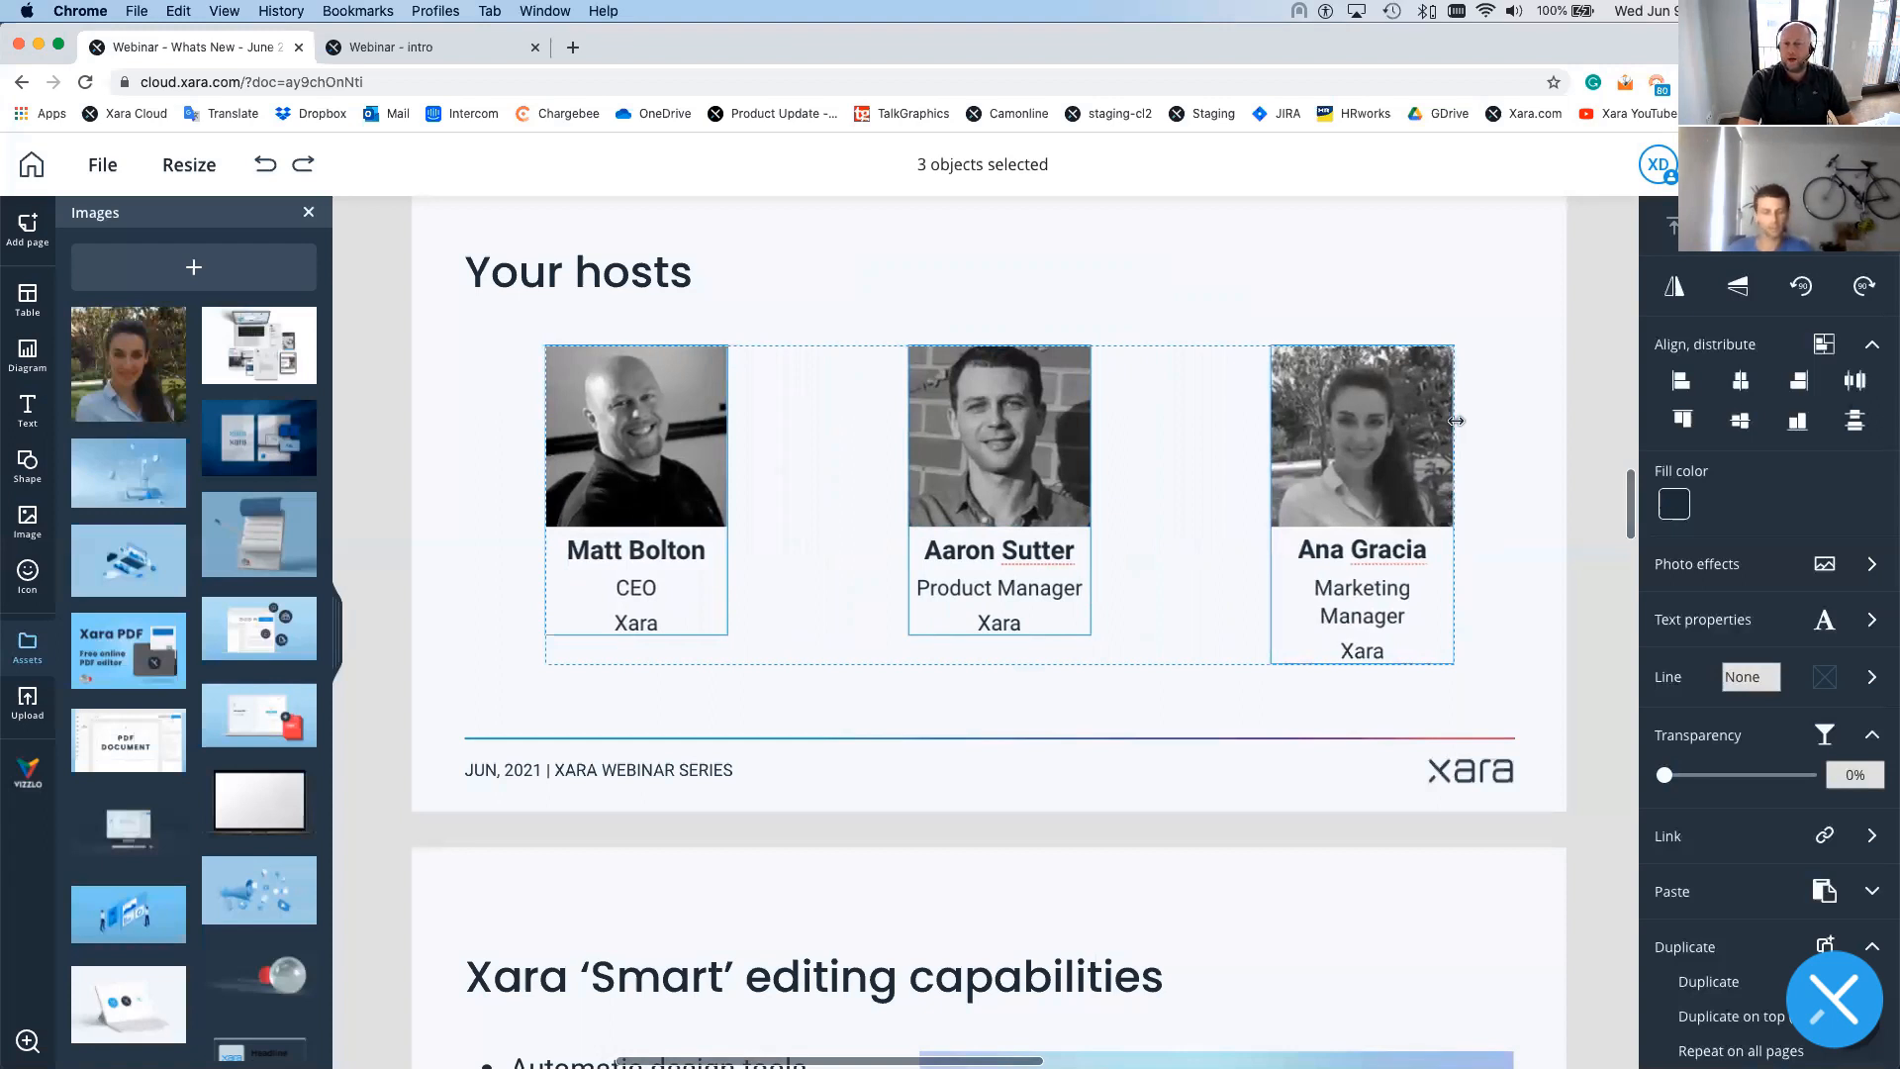
drag(1455, 420, 1403, 419)
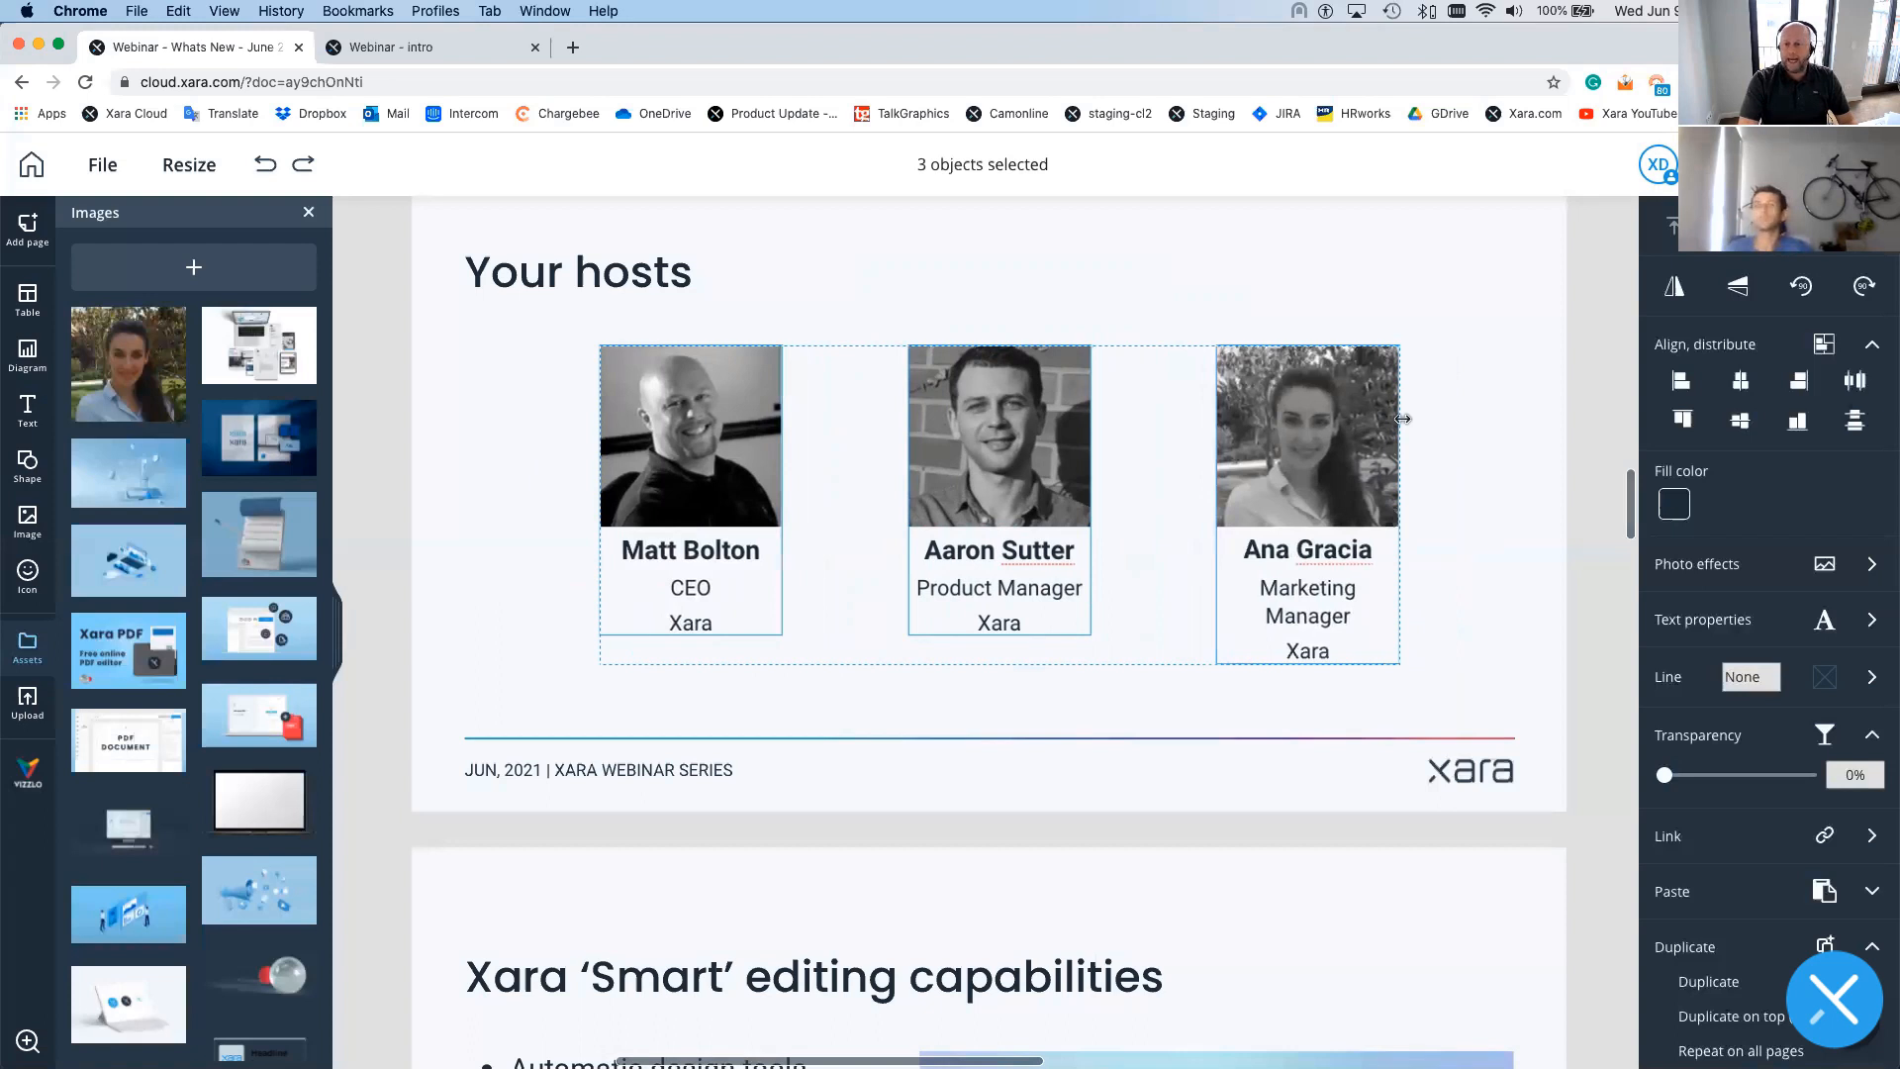
drag(1403, 418, 1402, 420)
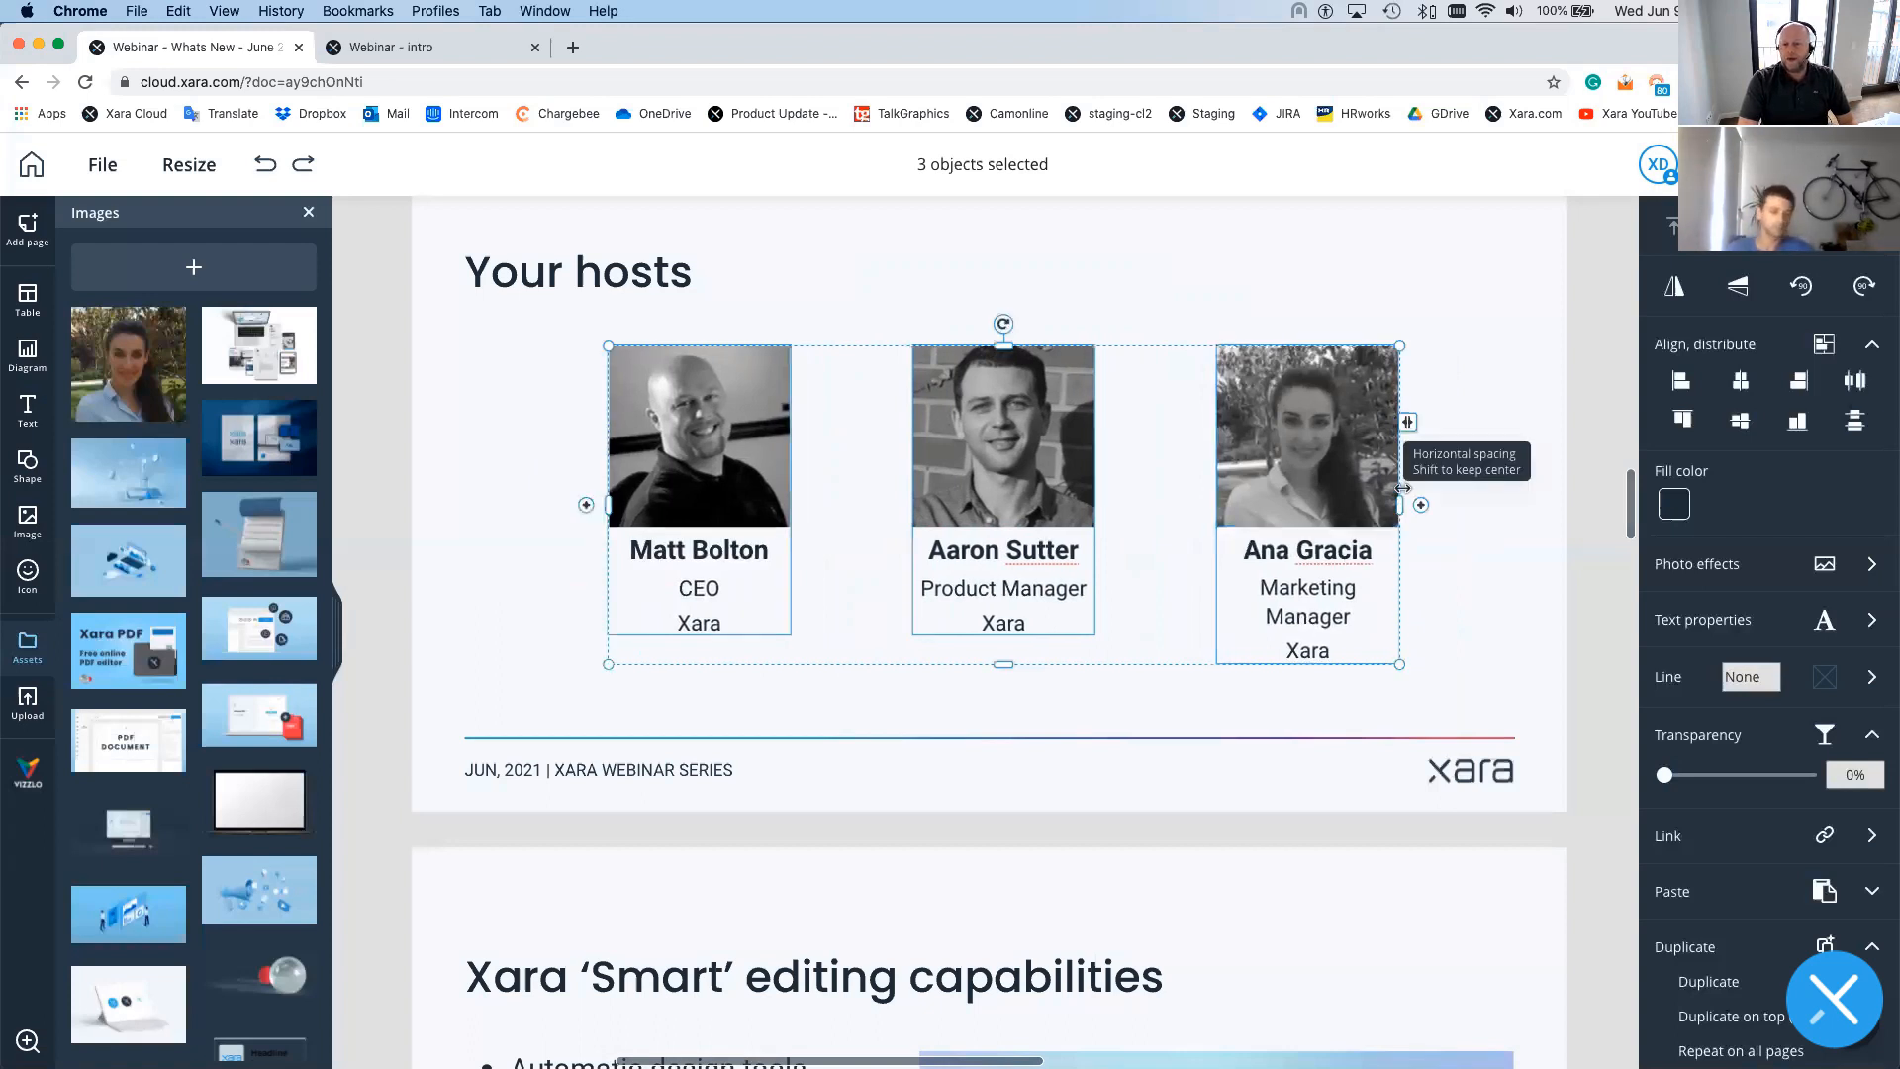
click(474, 360)
drag(521, 329, 1481, 696)
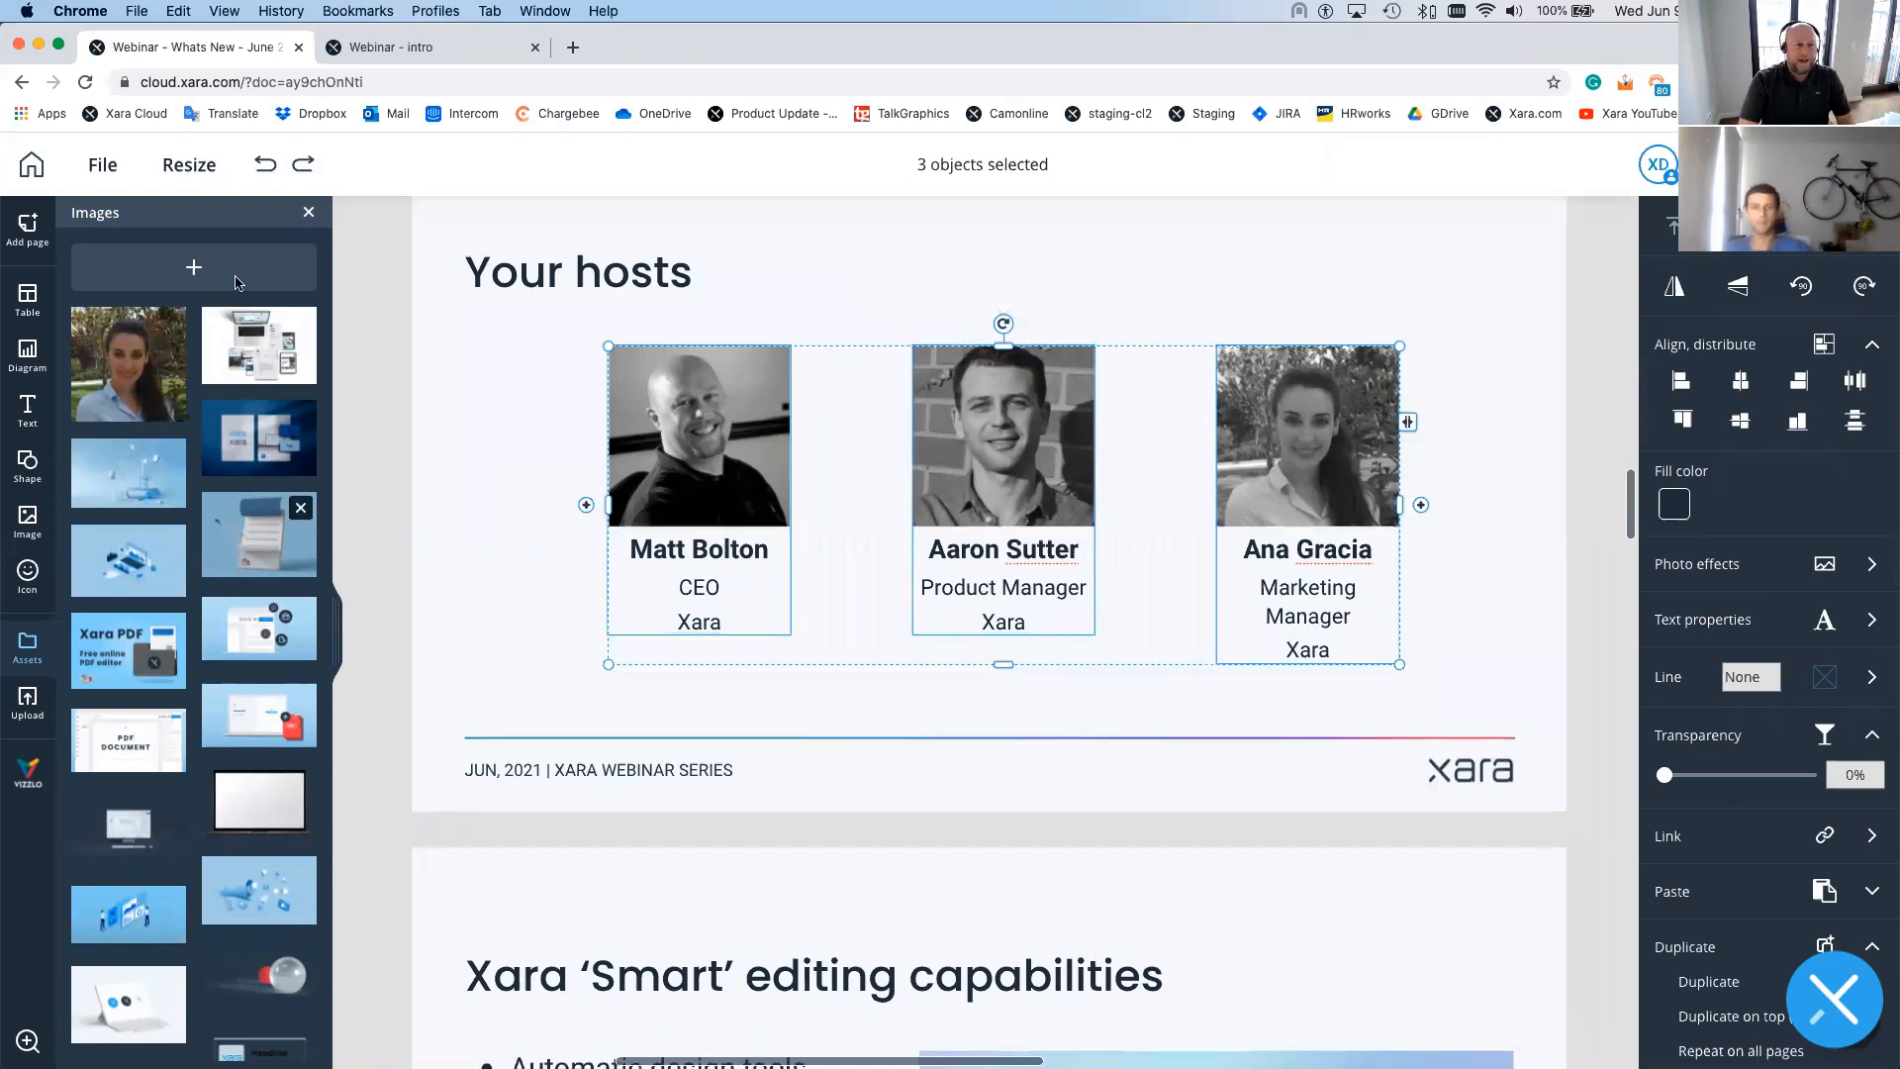
- Scroll past the Smart editing and Your brand slides to Your hosts and select the middle host's photo
click(309, 216)
scroll(645, 614, down, 3)
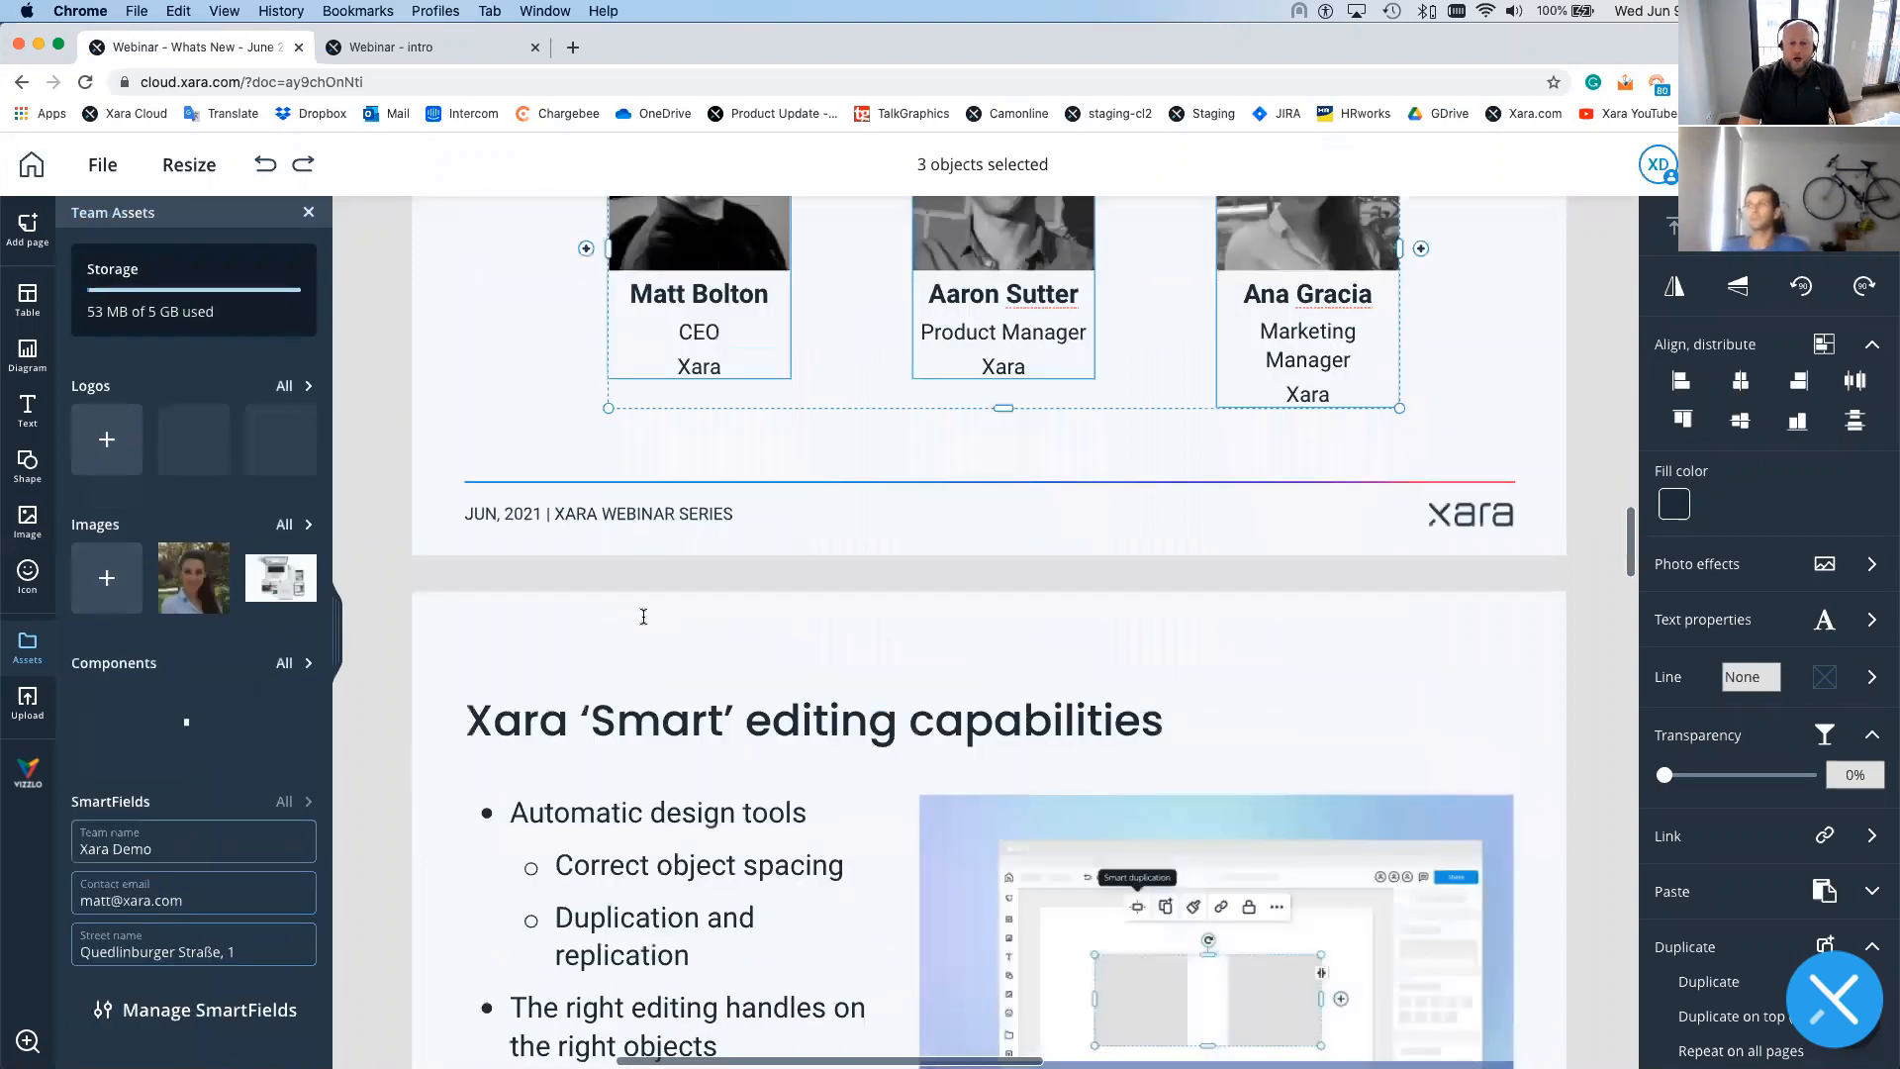
scroll(643, 617, down, 4)
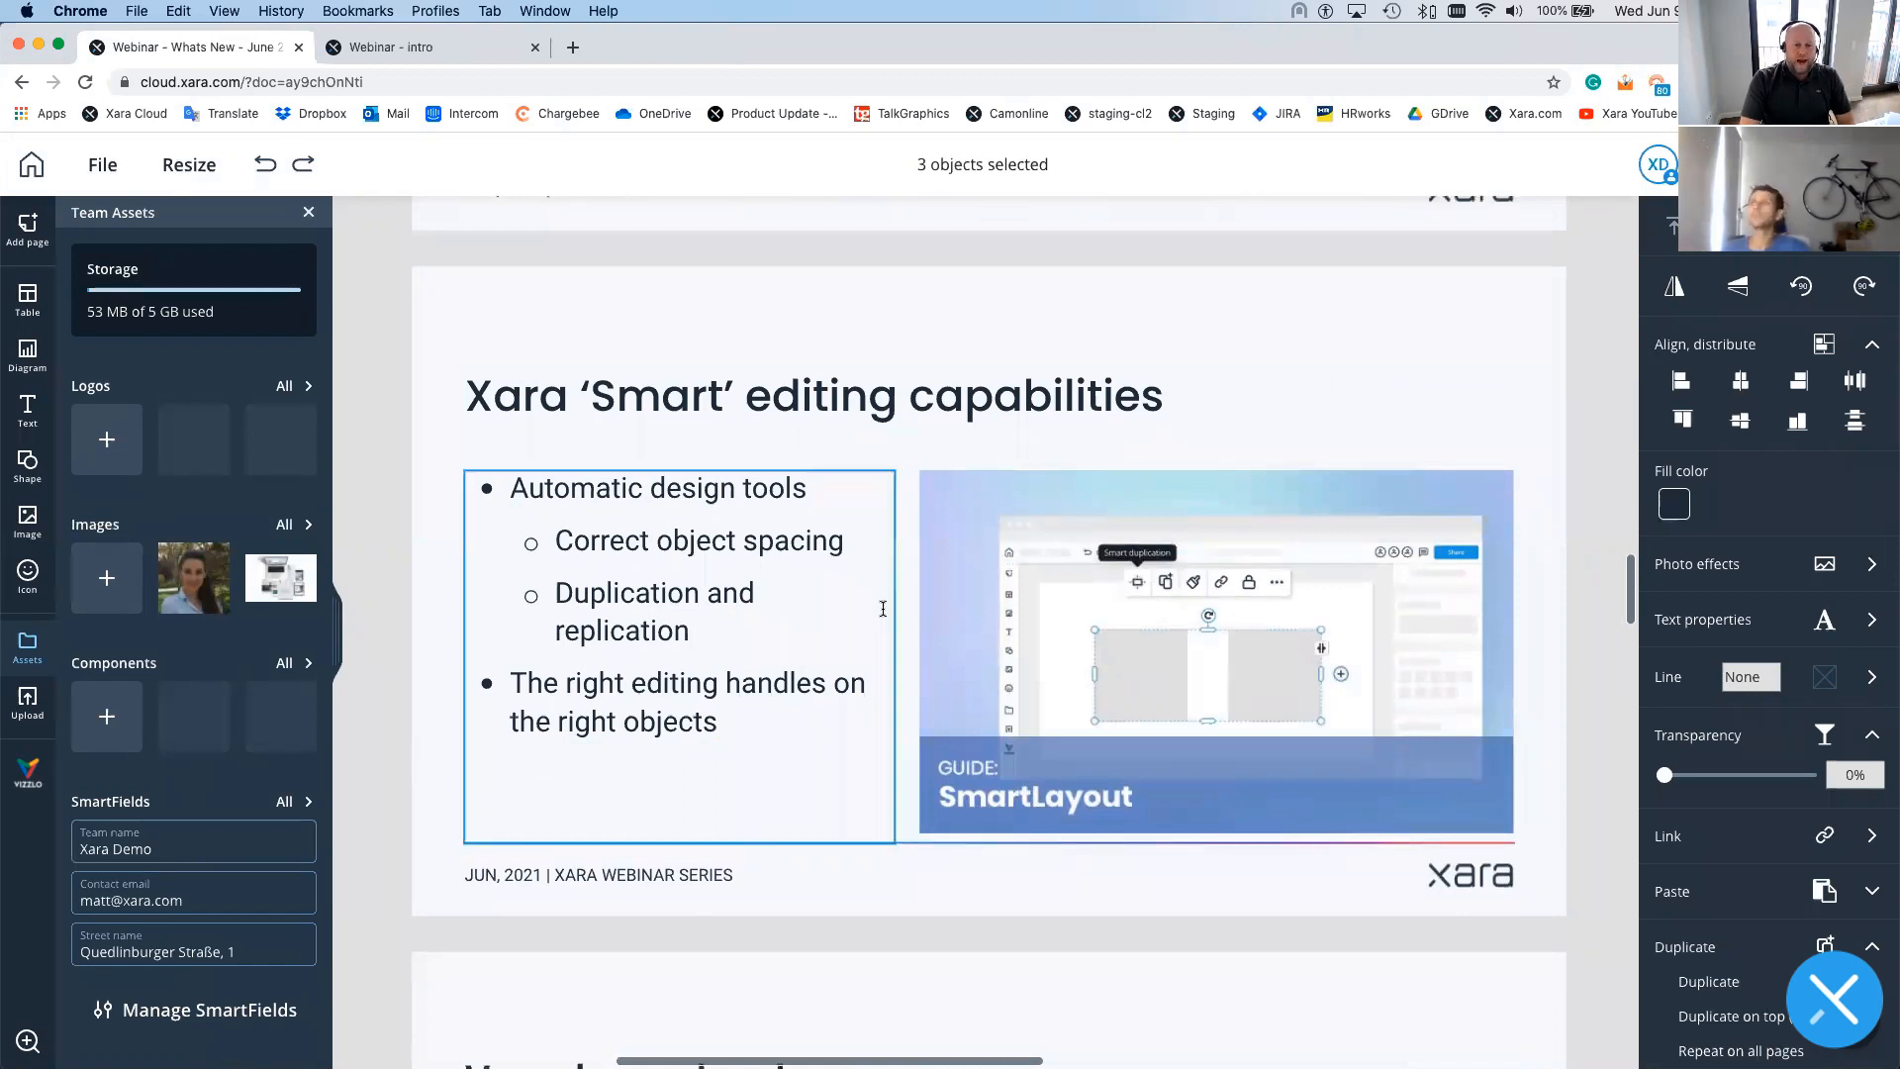
scroll(882, 609, down, 1)
scroll(883, 609, down, 1)
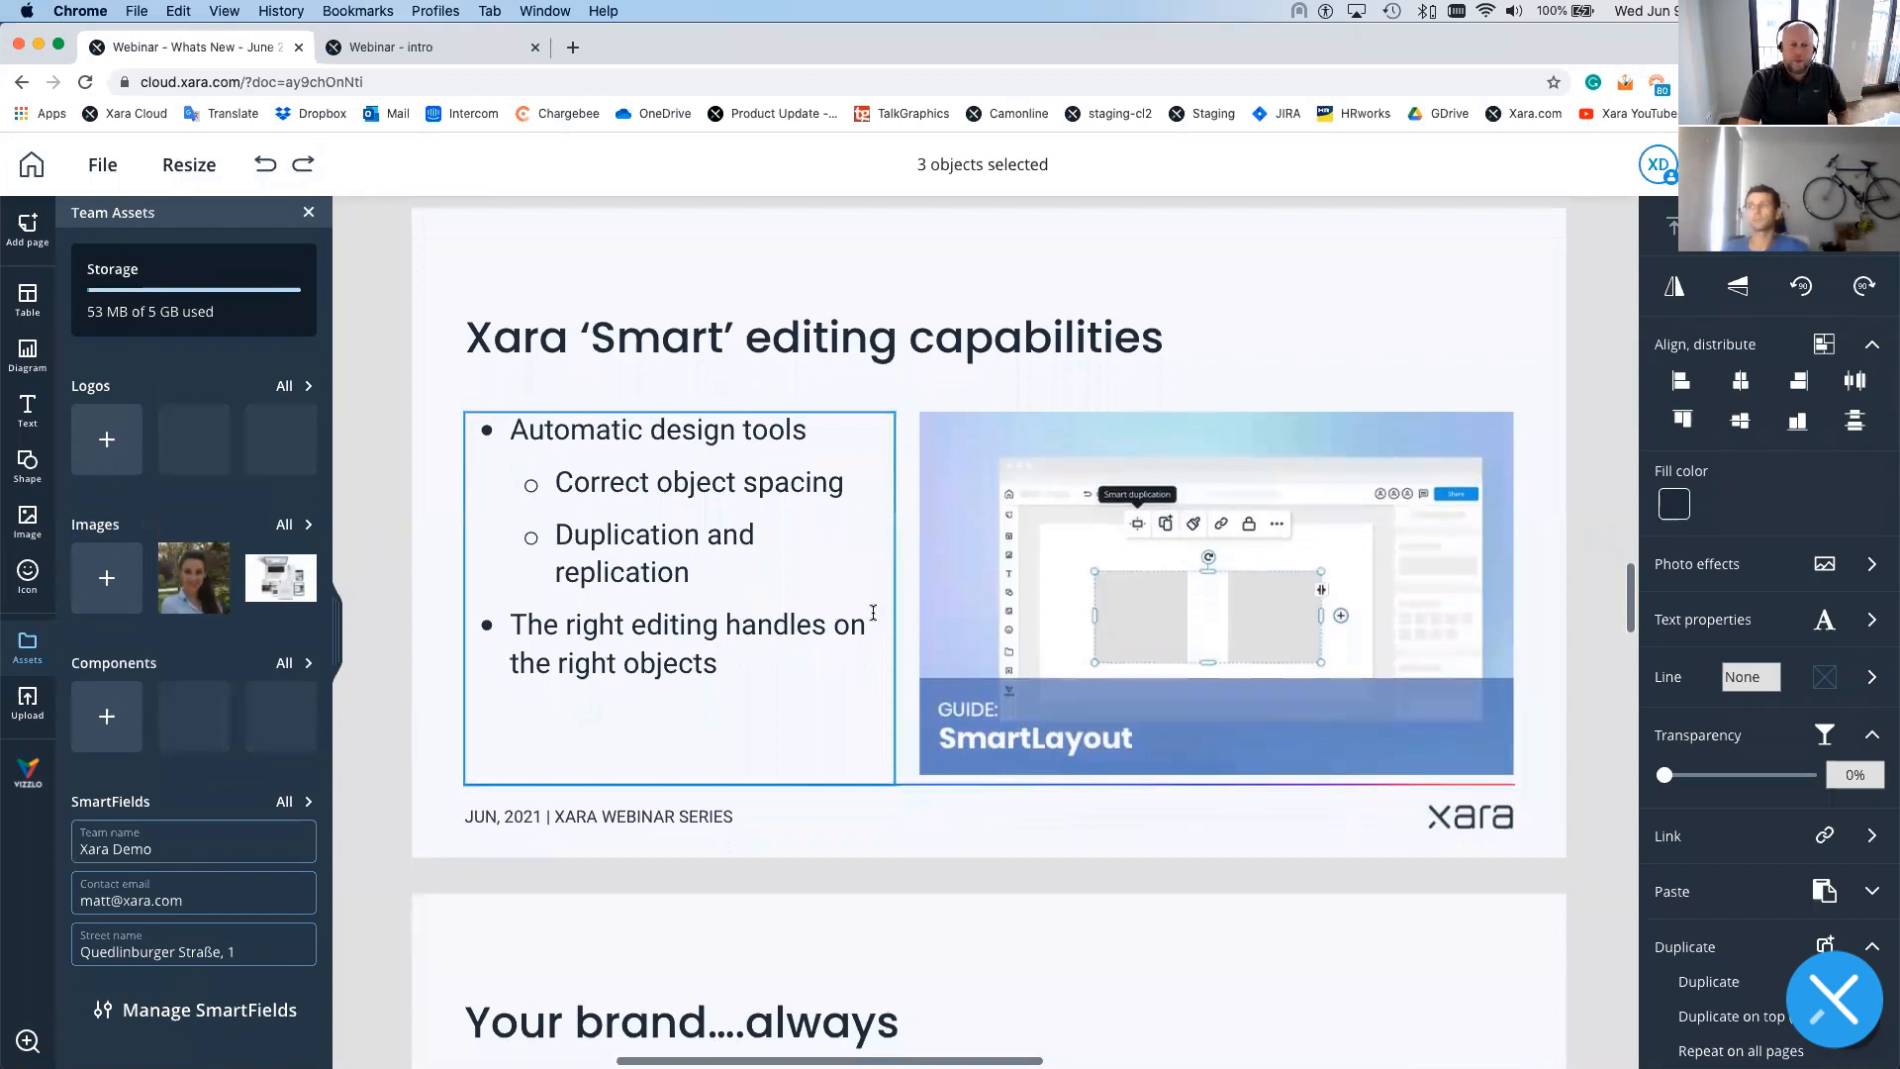
scroll(806, 561, down, 1)
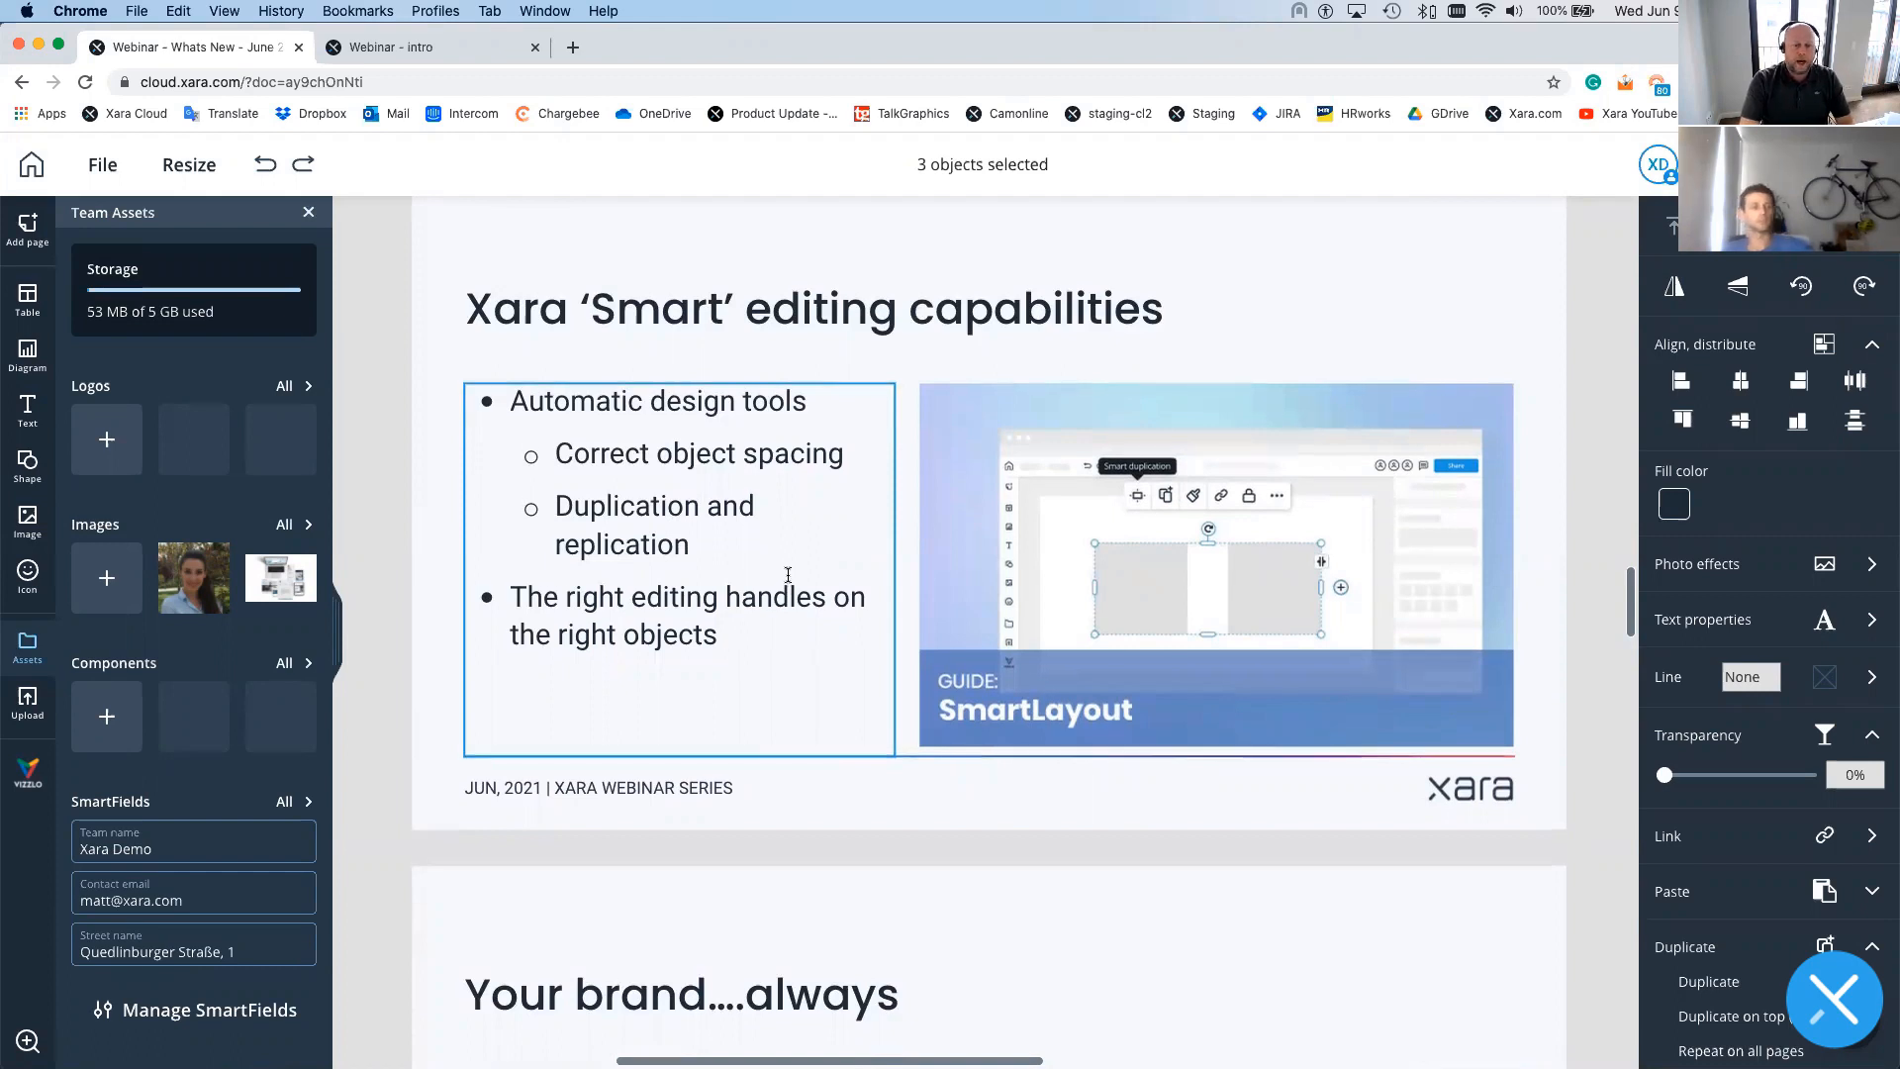
scroll(788, 575, down, 4)
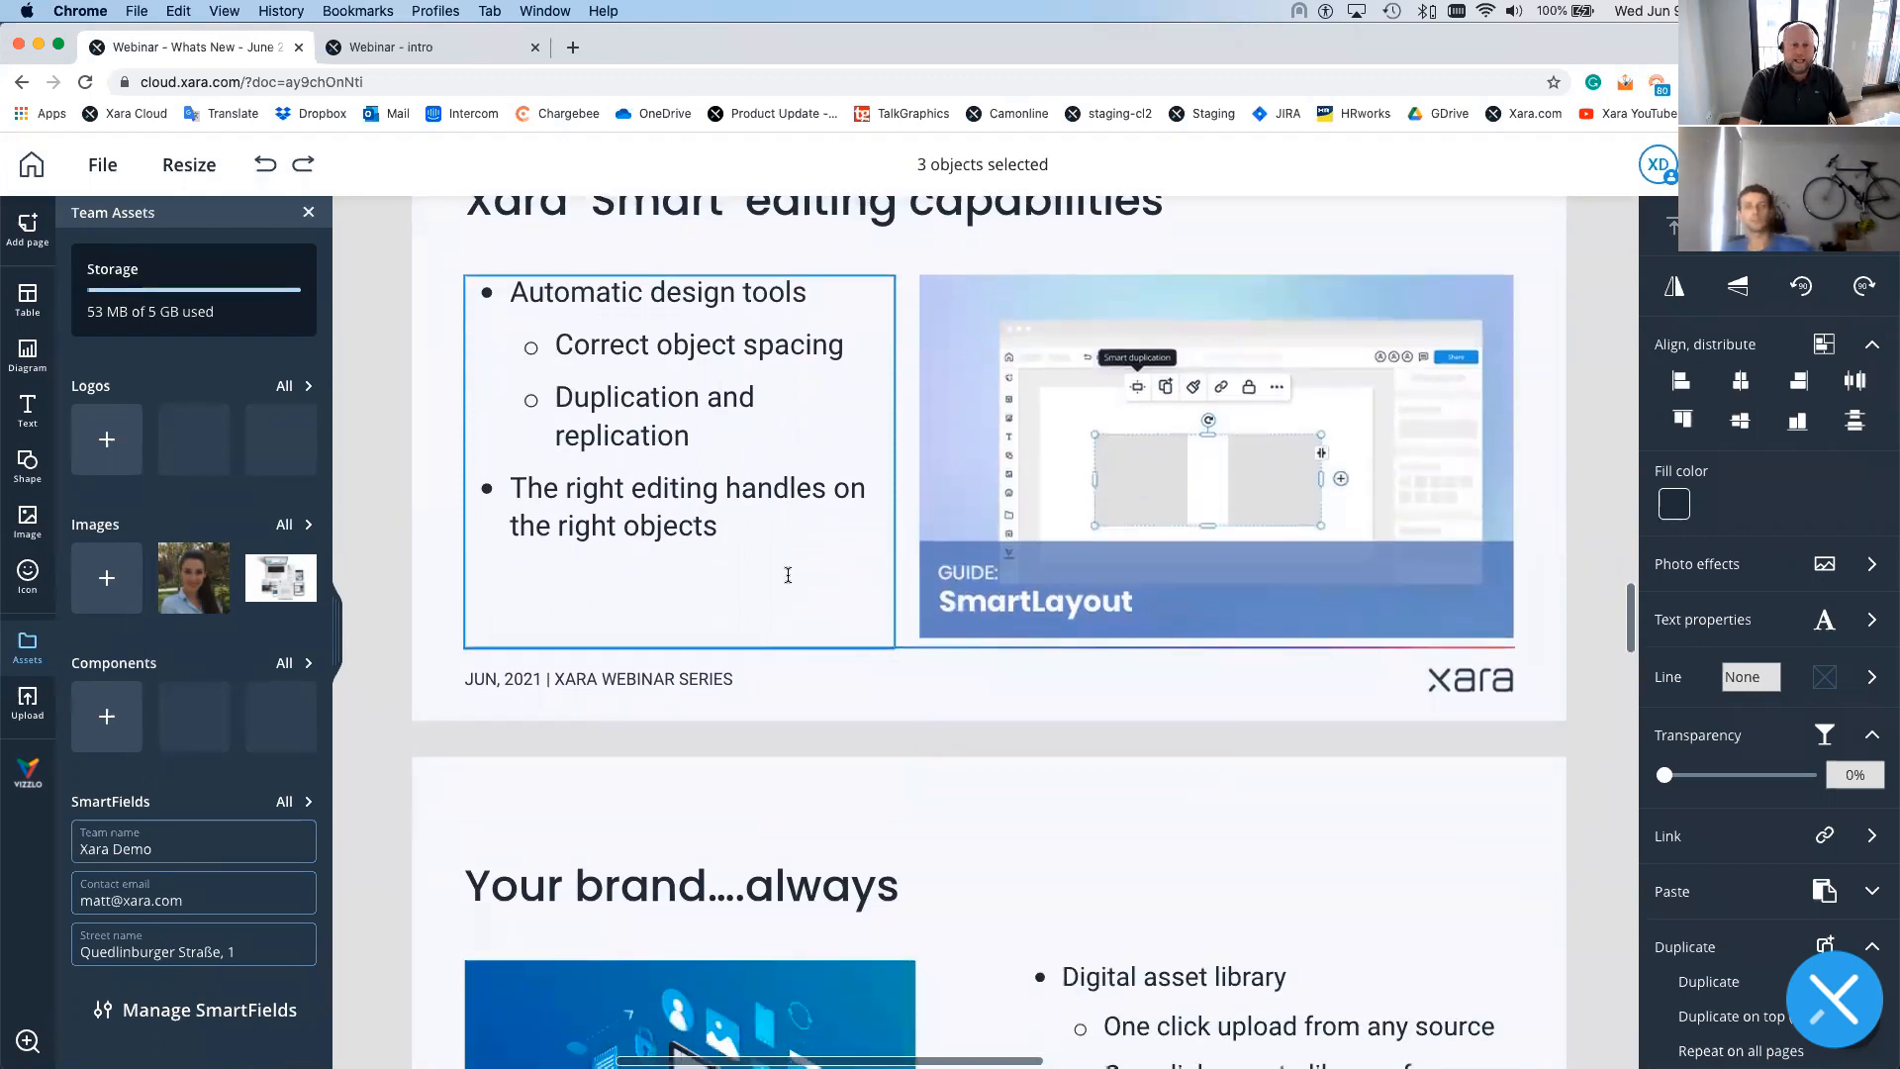
scroll(788, 575, down, 14)
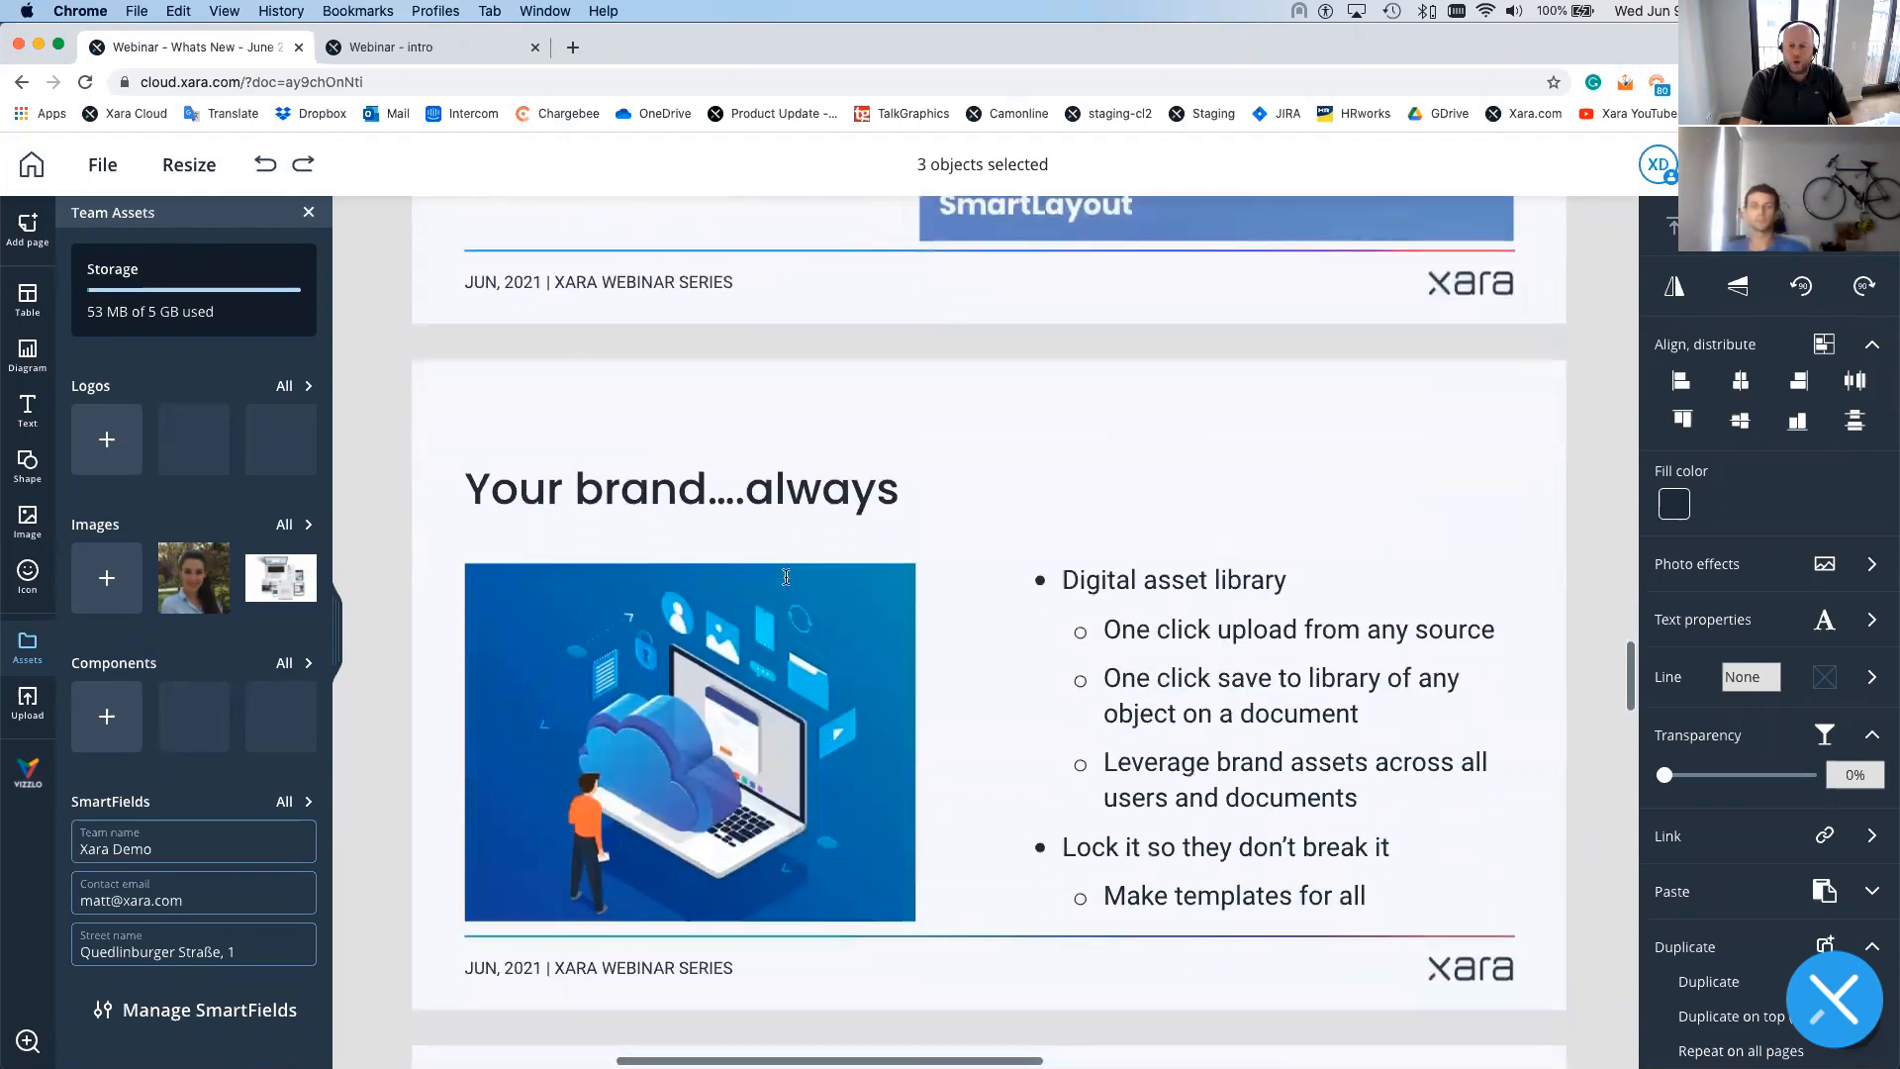
scroll(785, 577, down, 1)
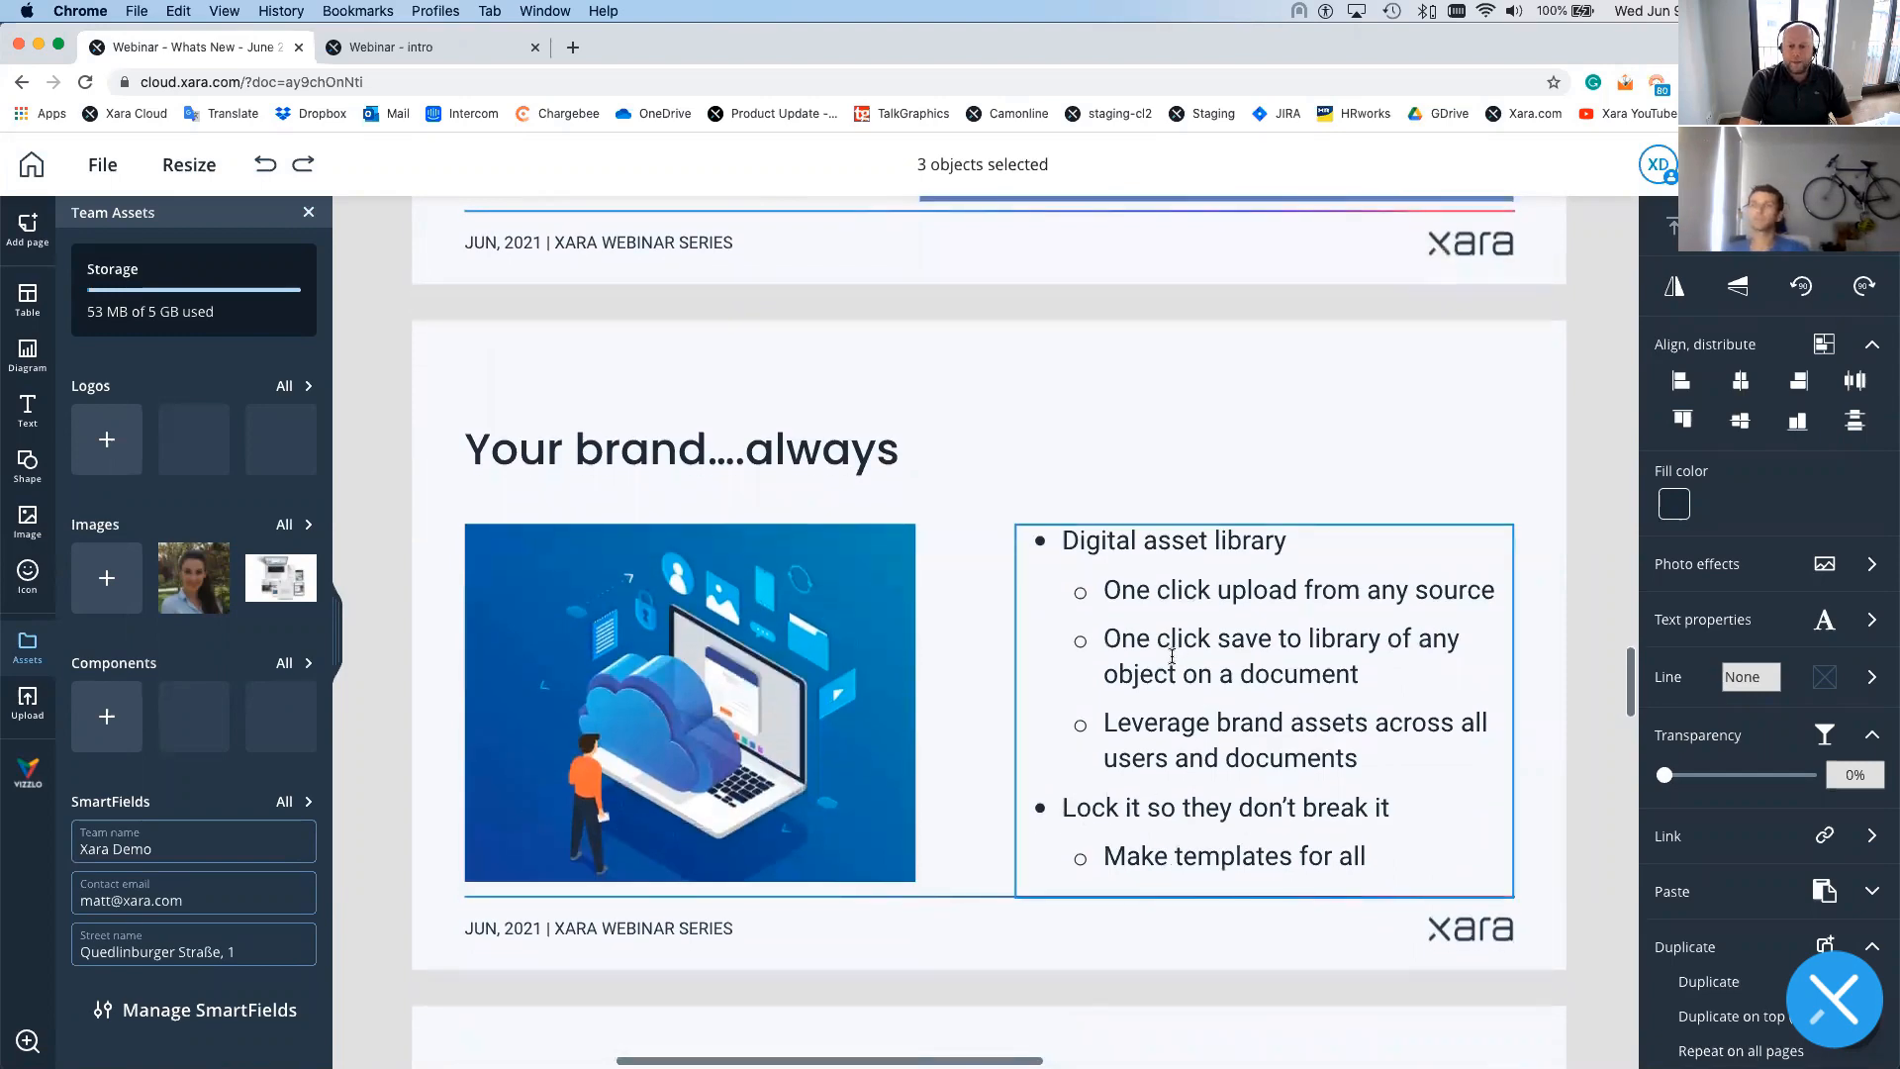
scroll(1171, 656, down, 5)
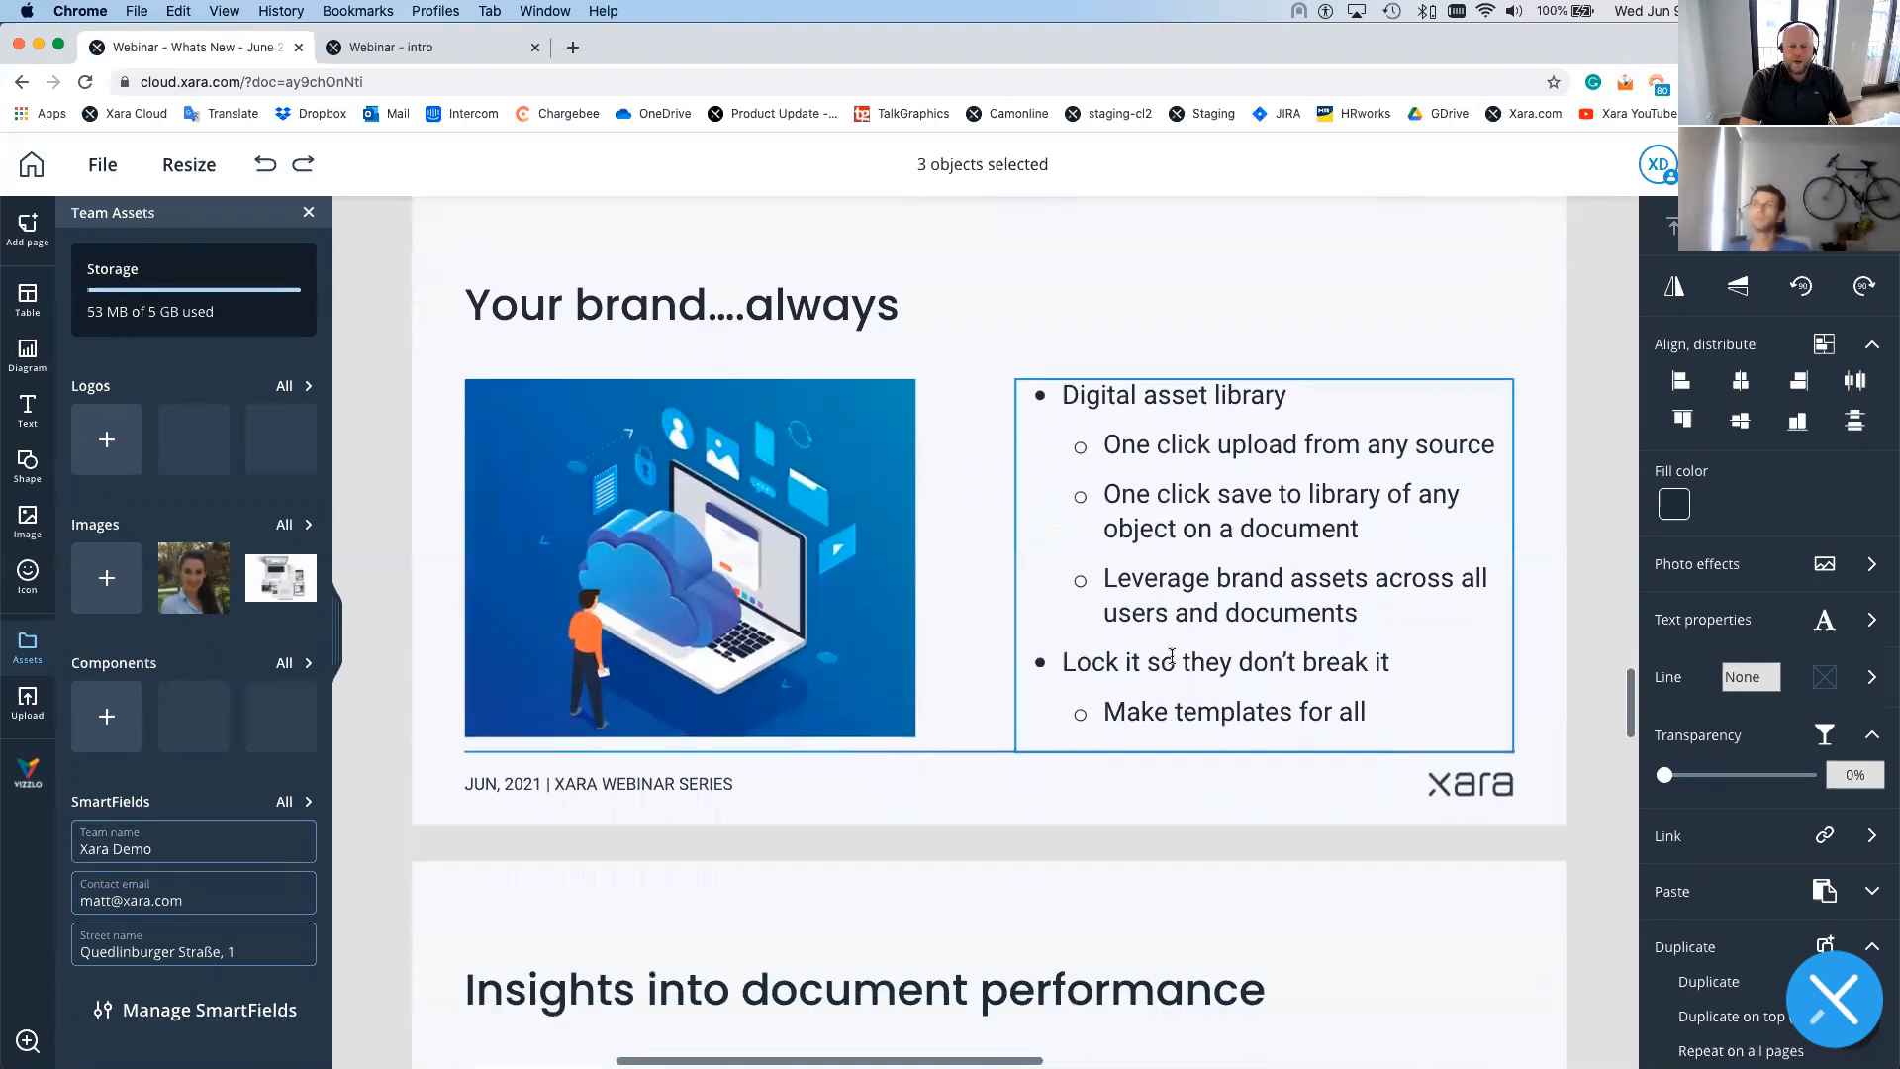
scroll(1171, 659, up, 20)
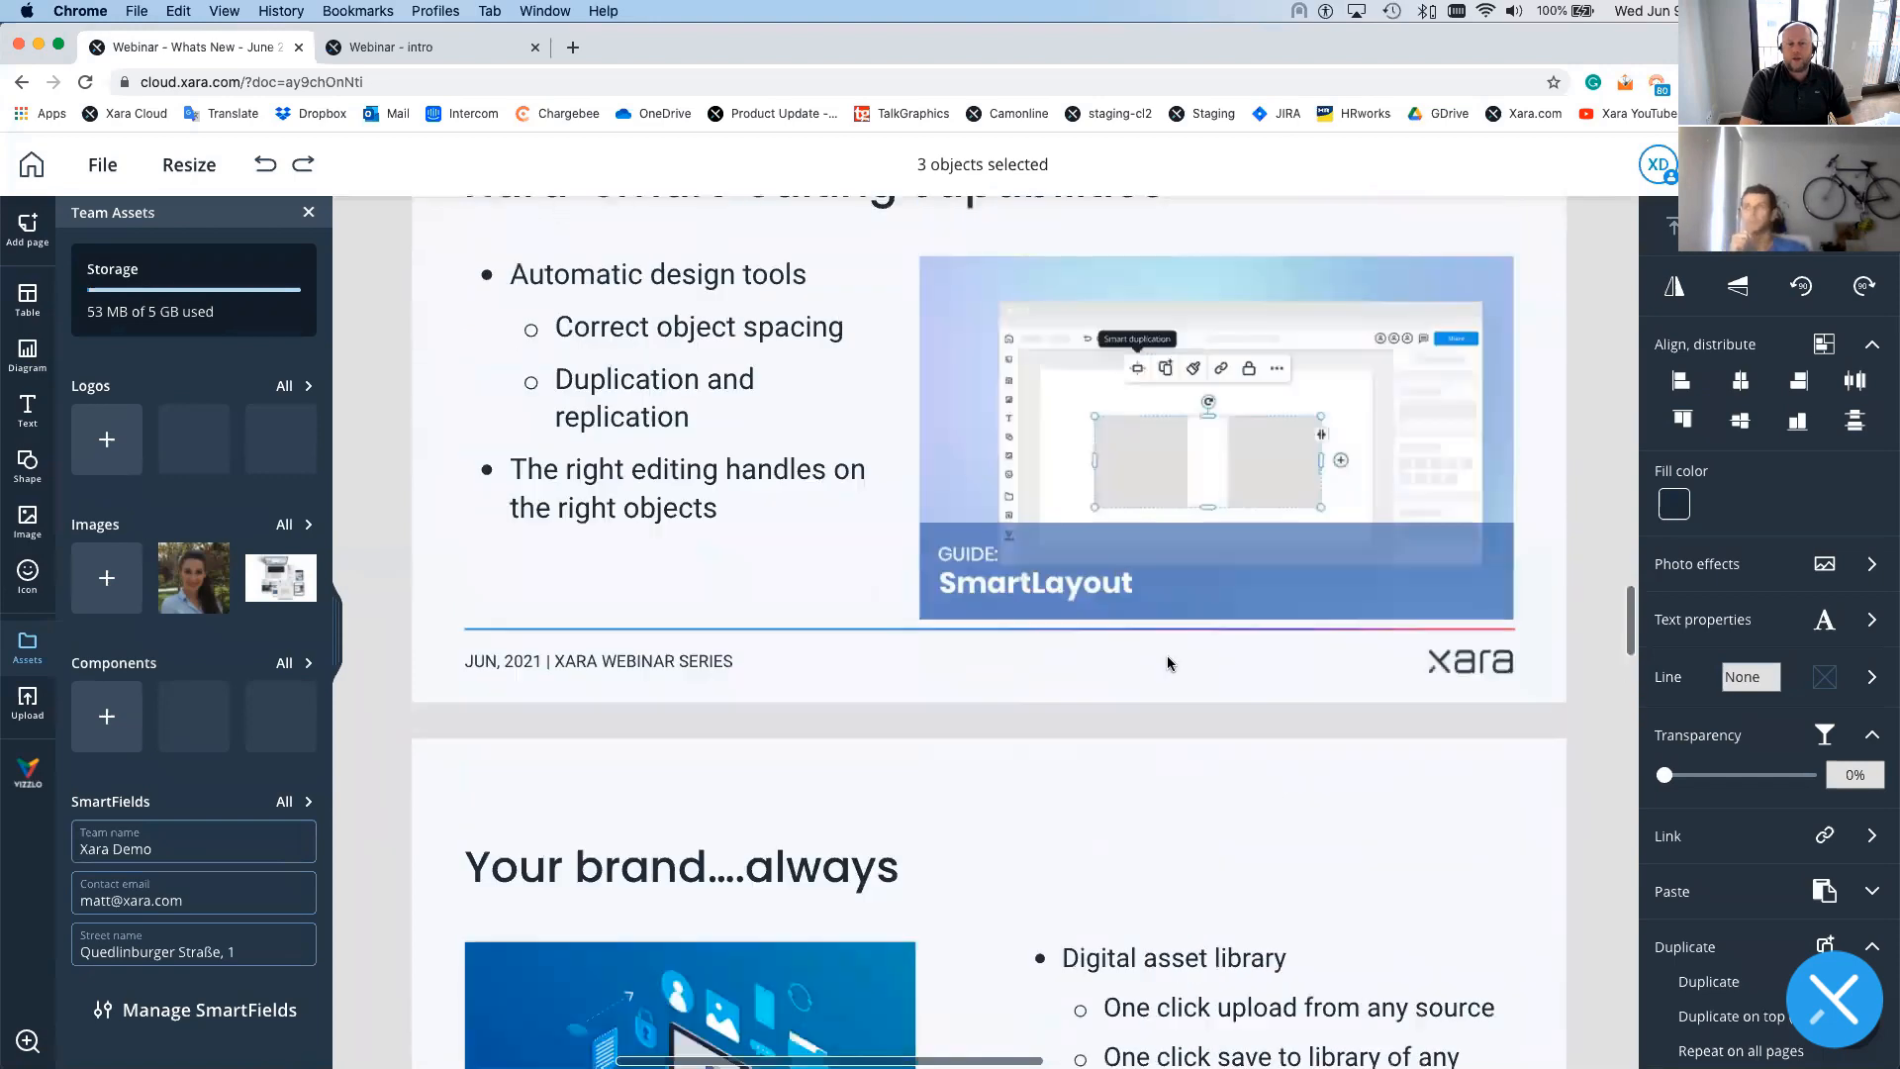
scroll(1168, 663, up, 20)
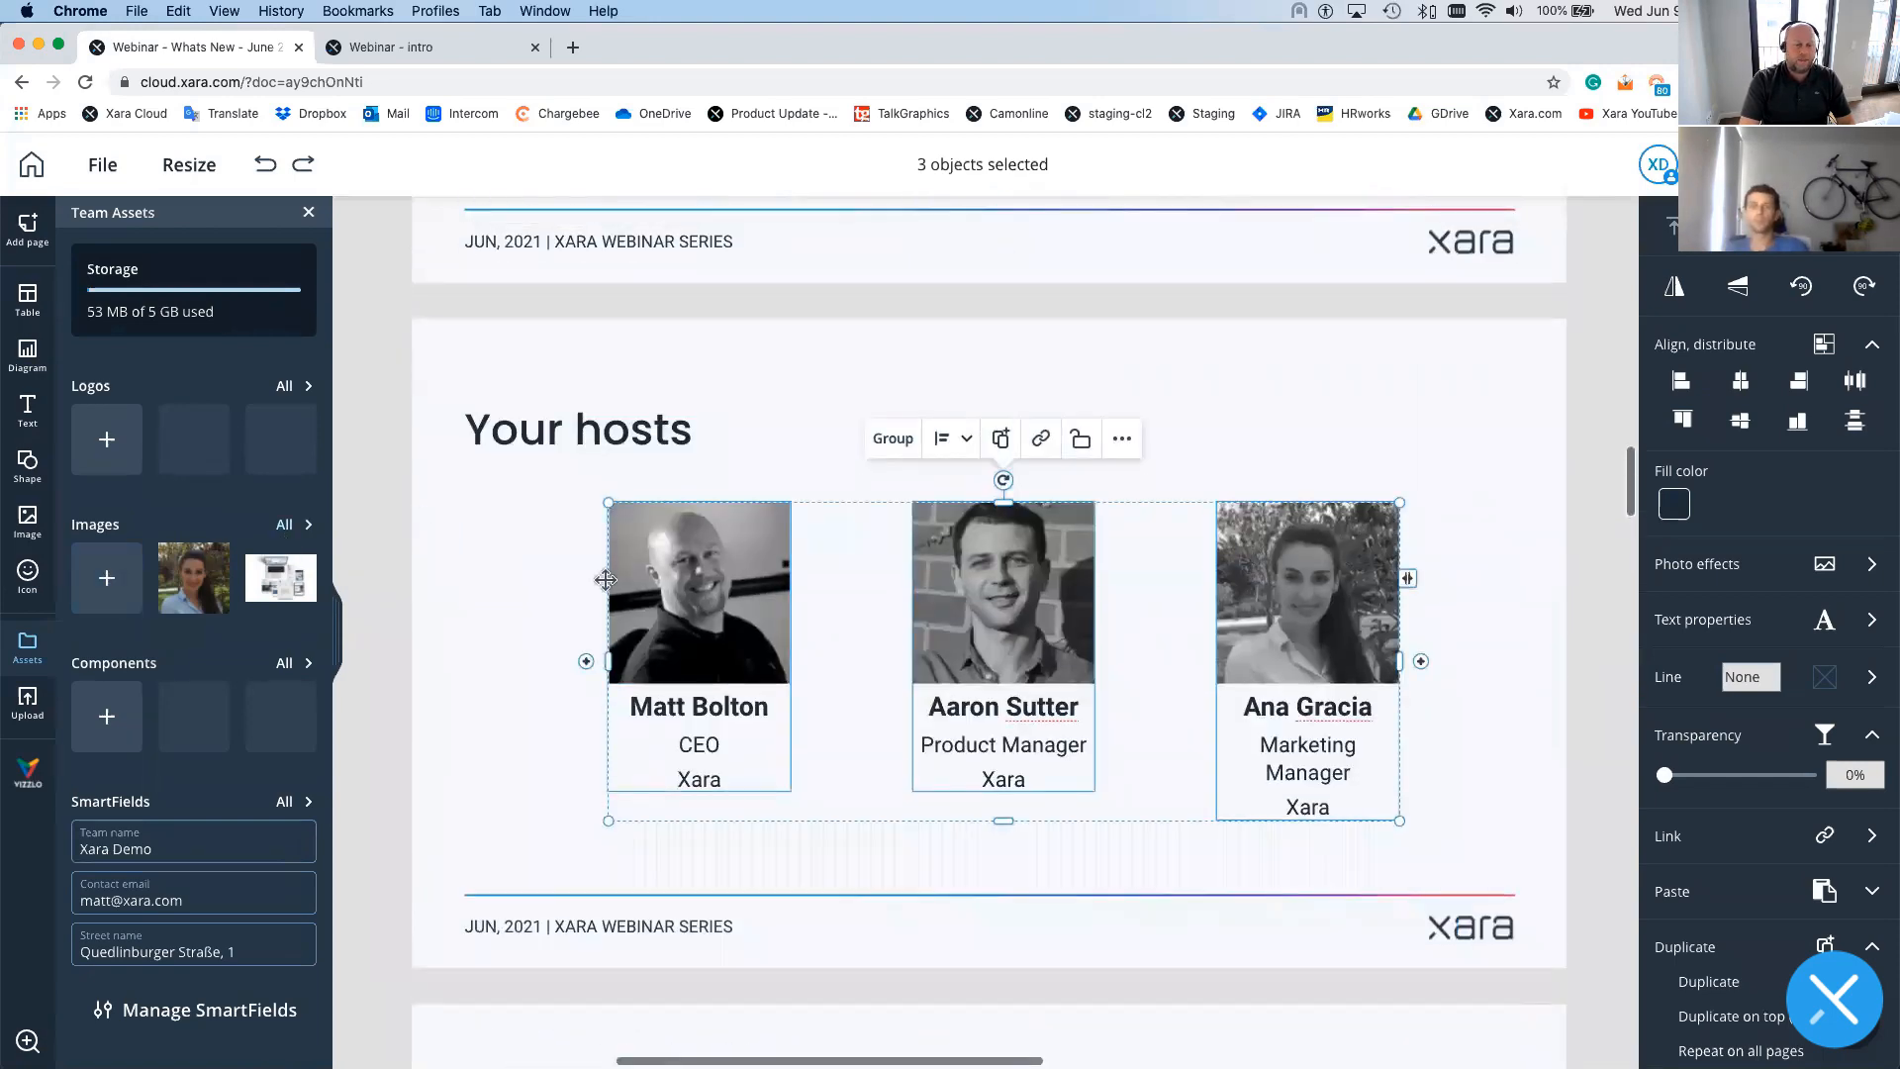
click(1010, 581)
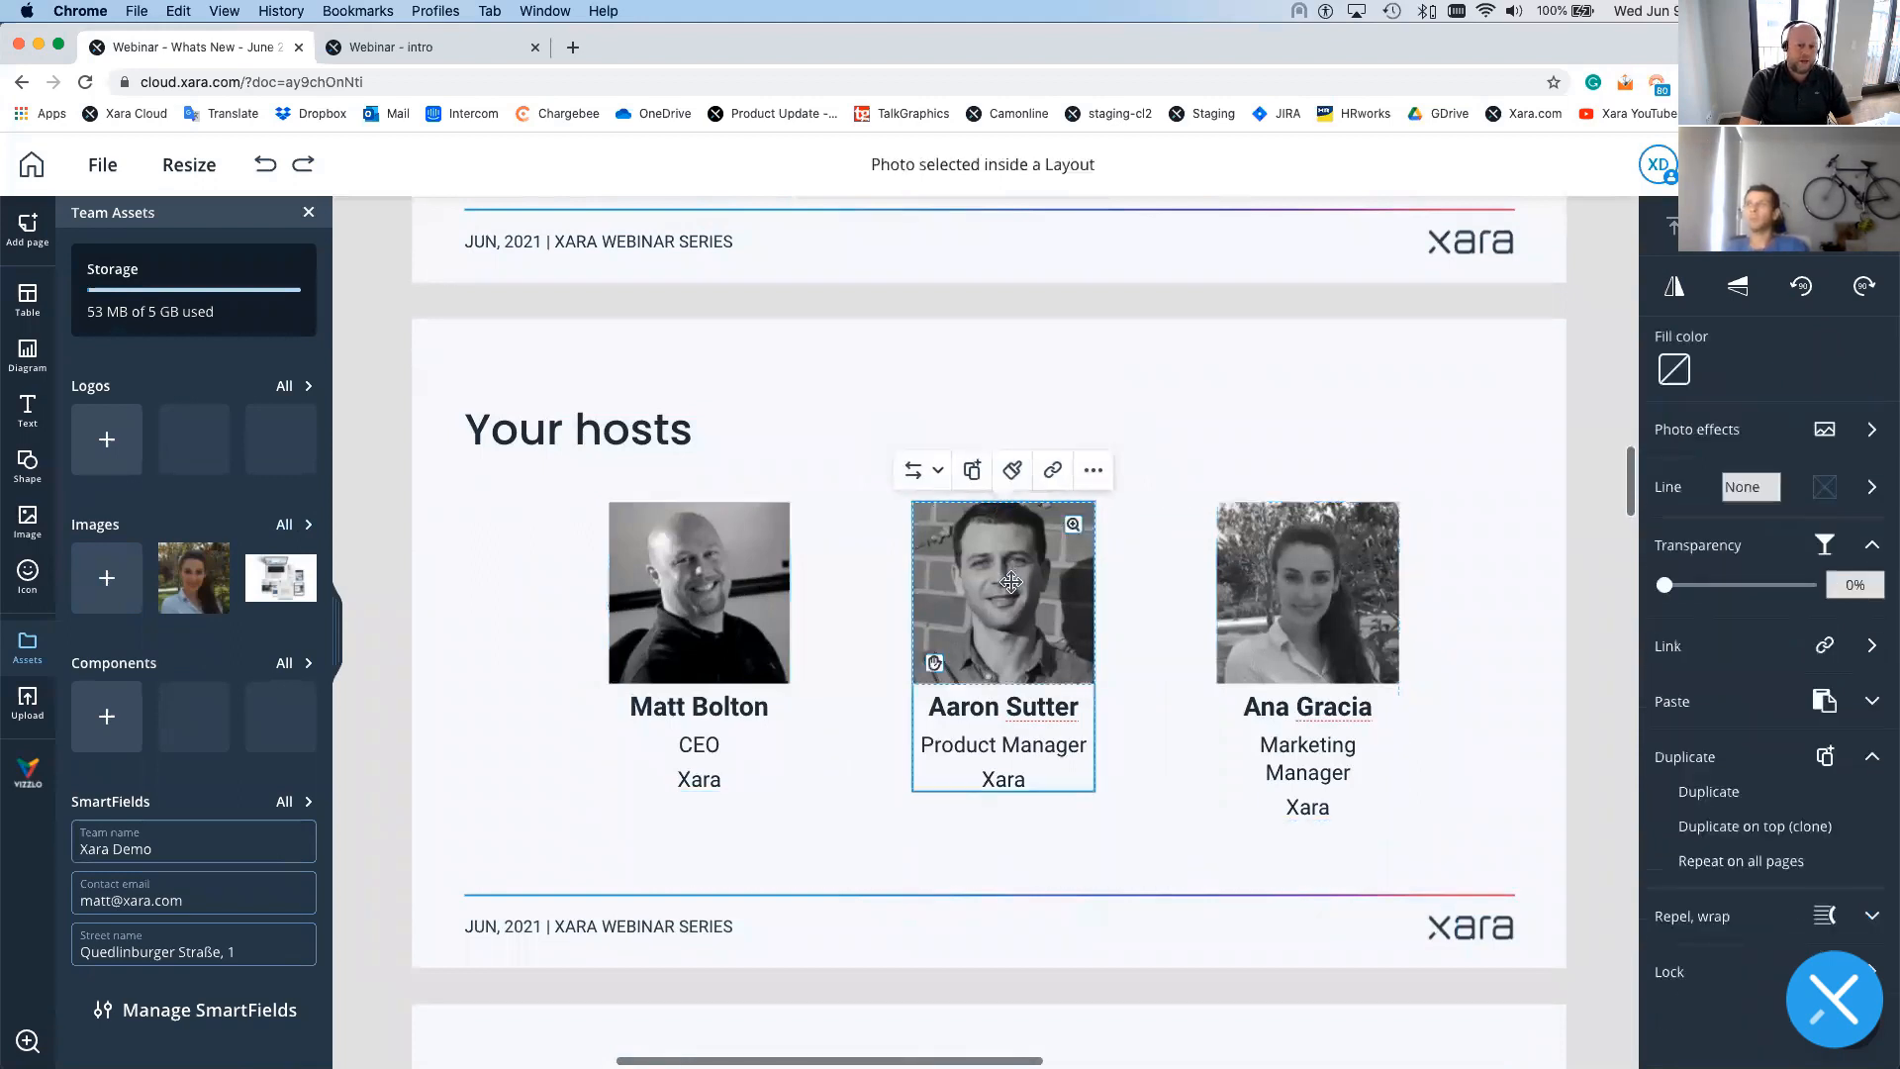
- Add the modified greyscale version of the middle host's photo to Team assets under Images
click(1093, 479)
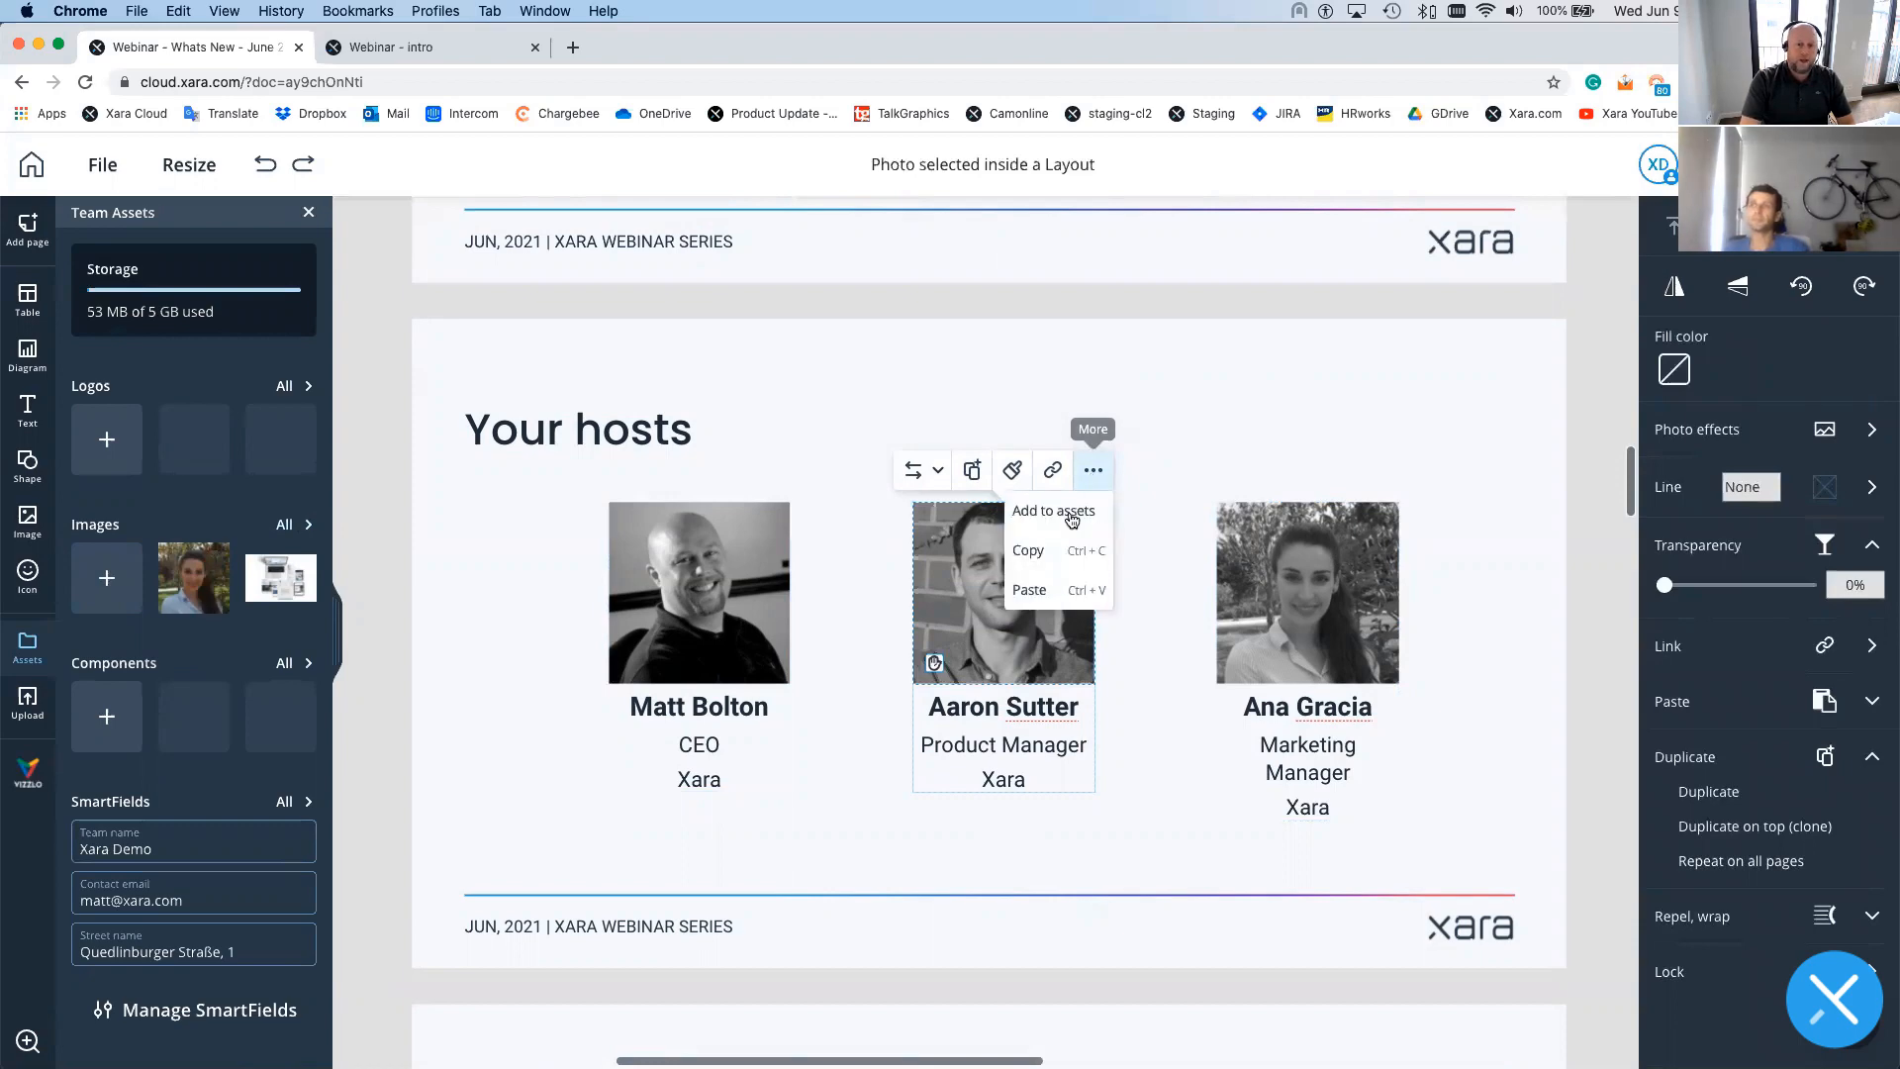
click(1066, 515)
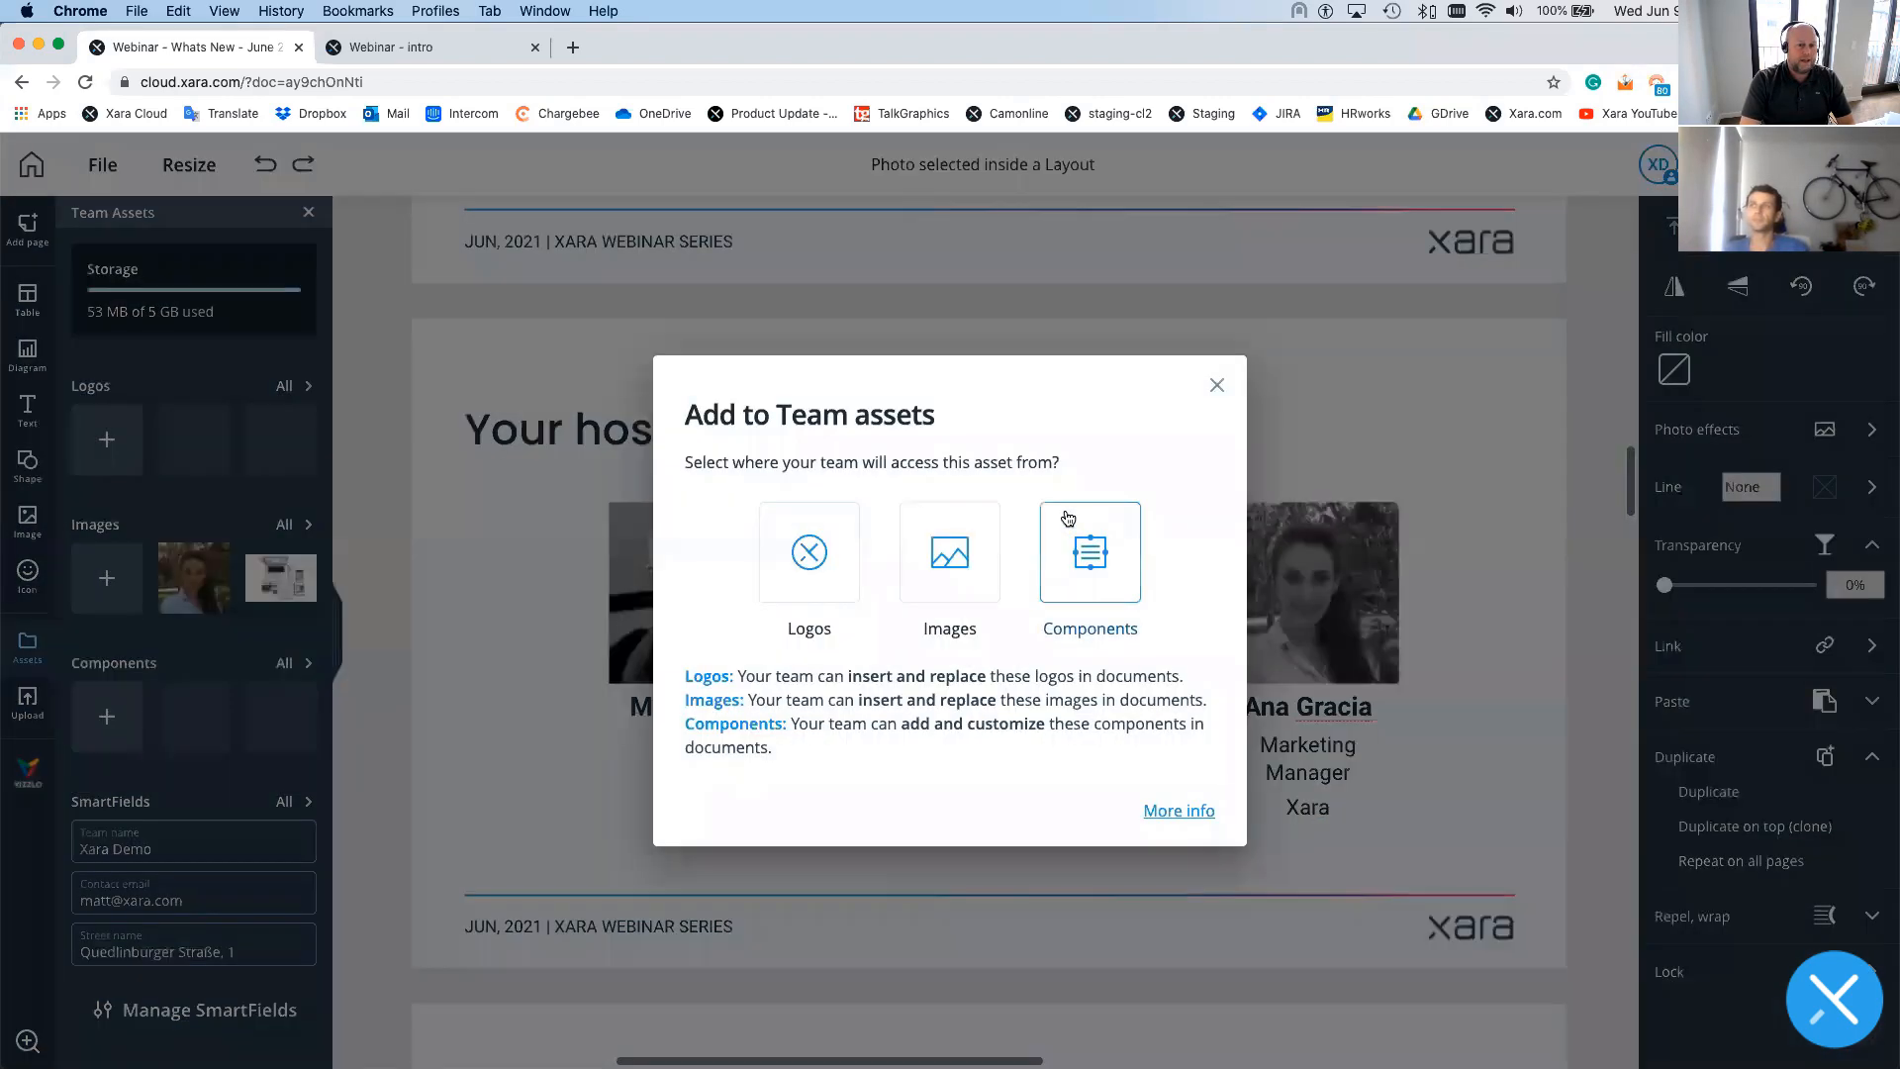
click(945, 552)
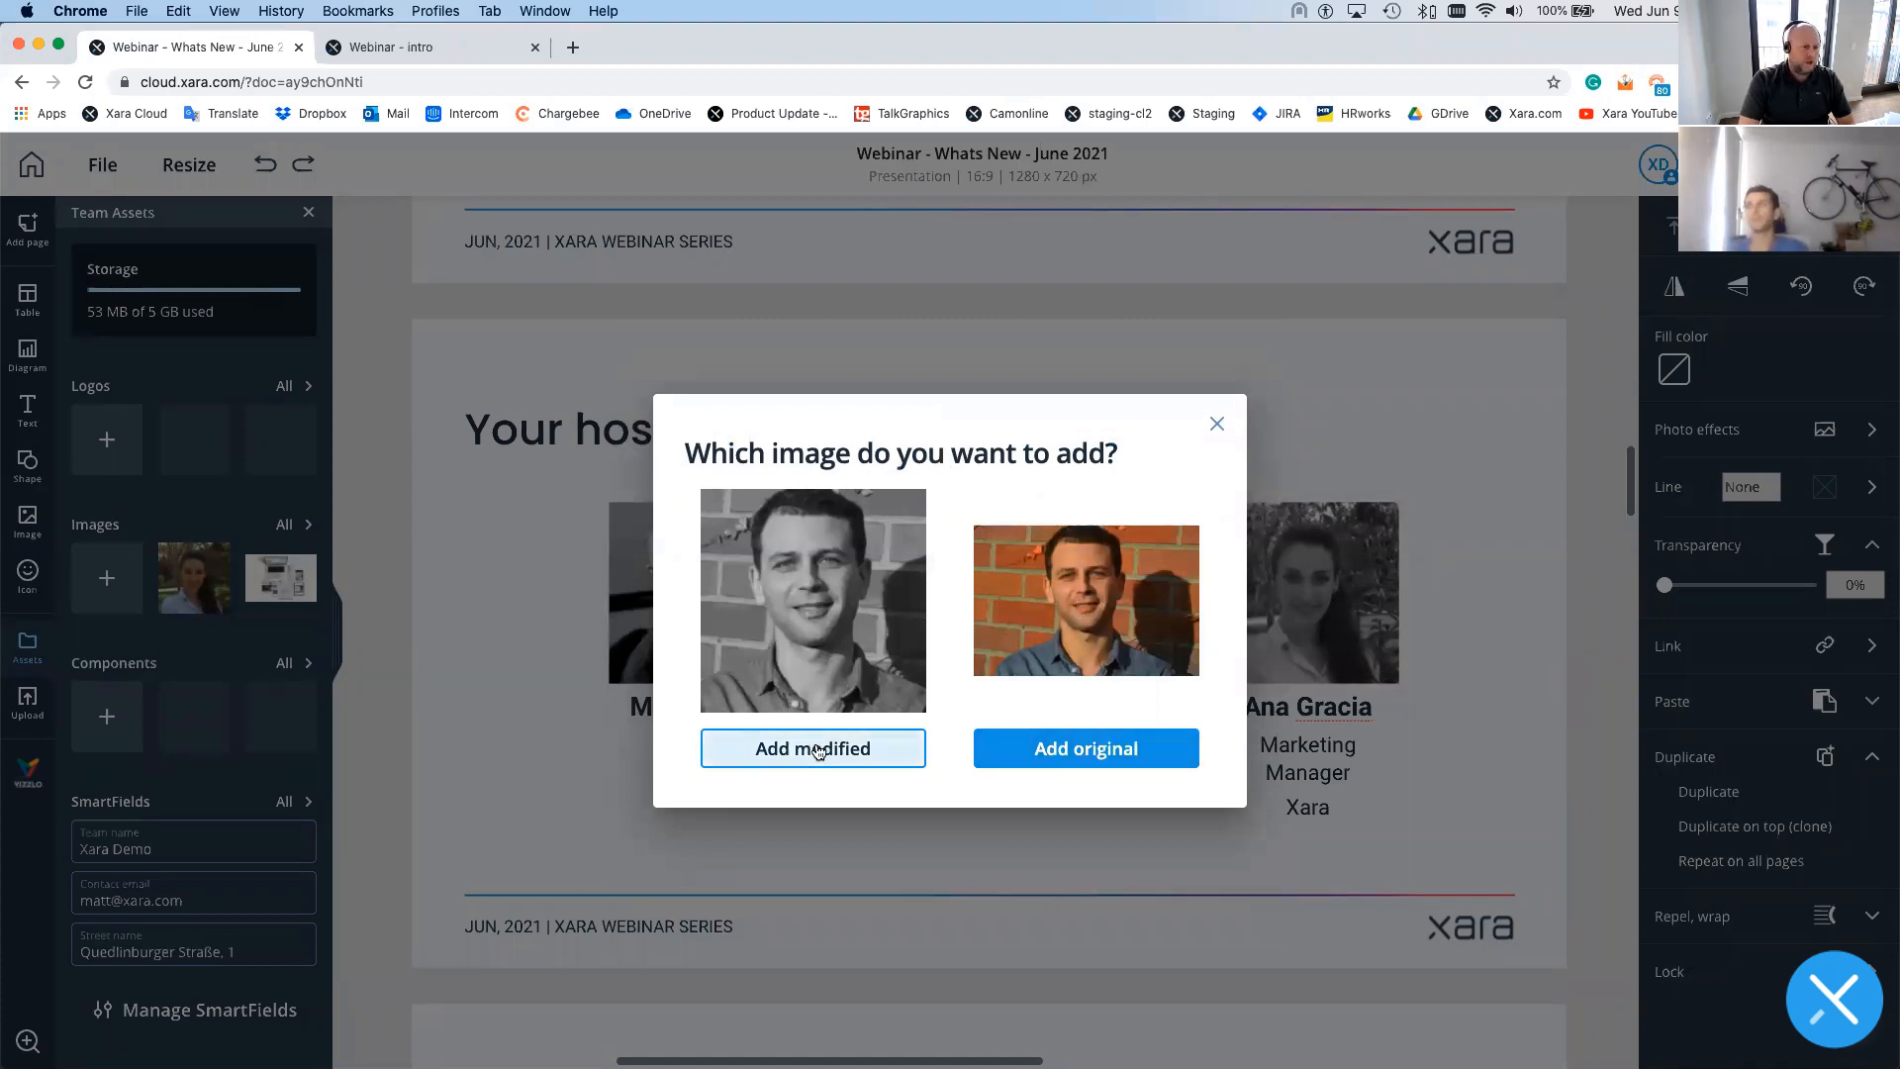
click(818, 753)
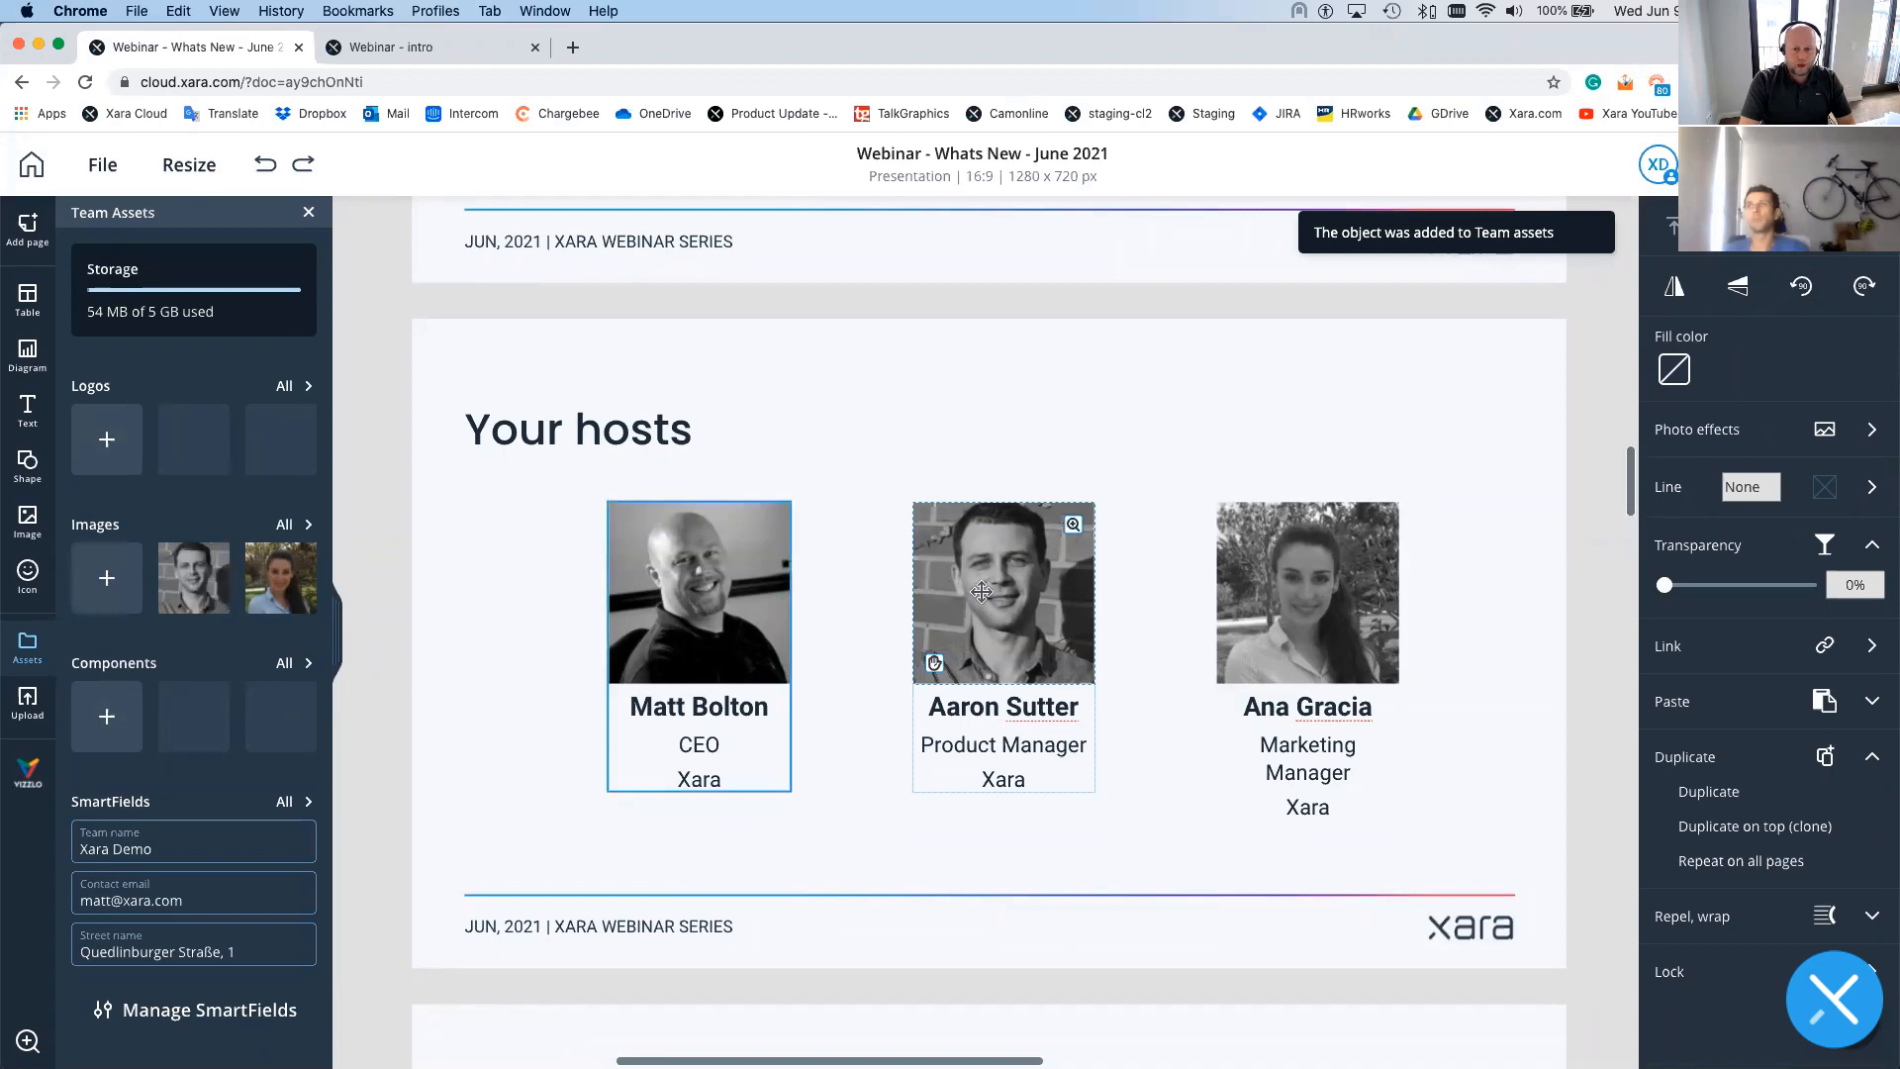
- Try adding the middle host's card layout to Team assets, then close the dialog
click(1031, 576)
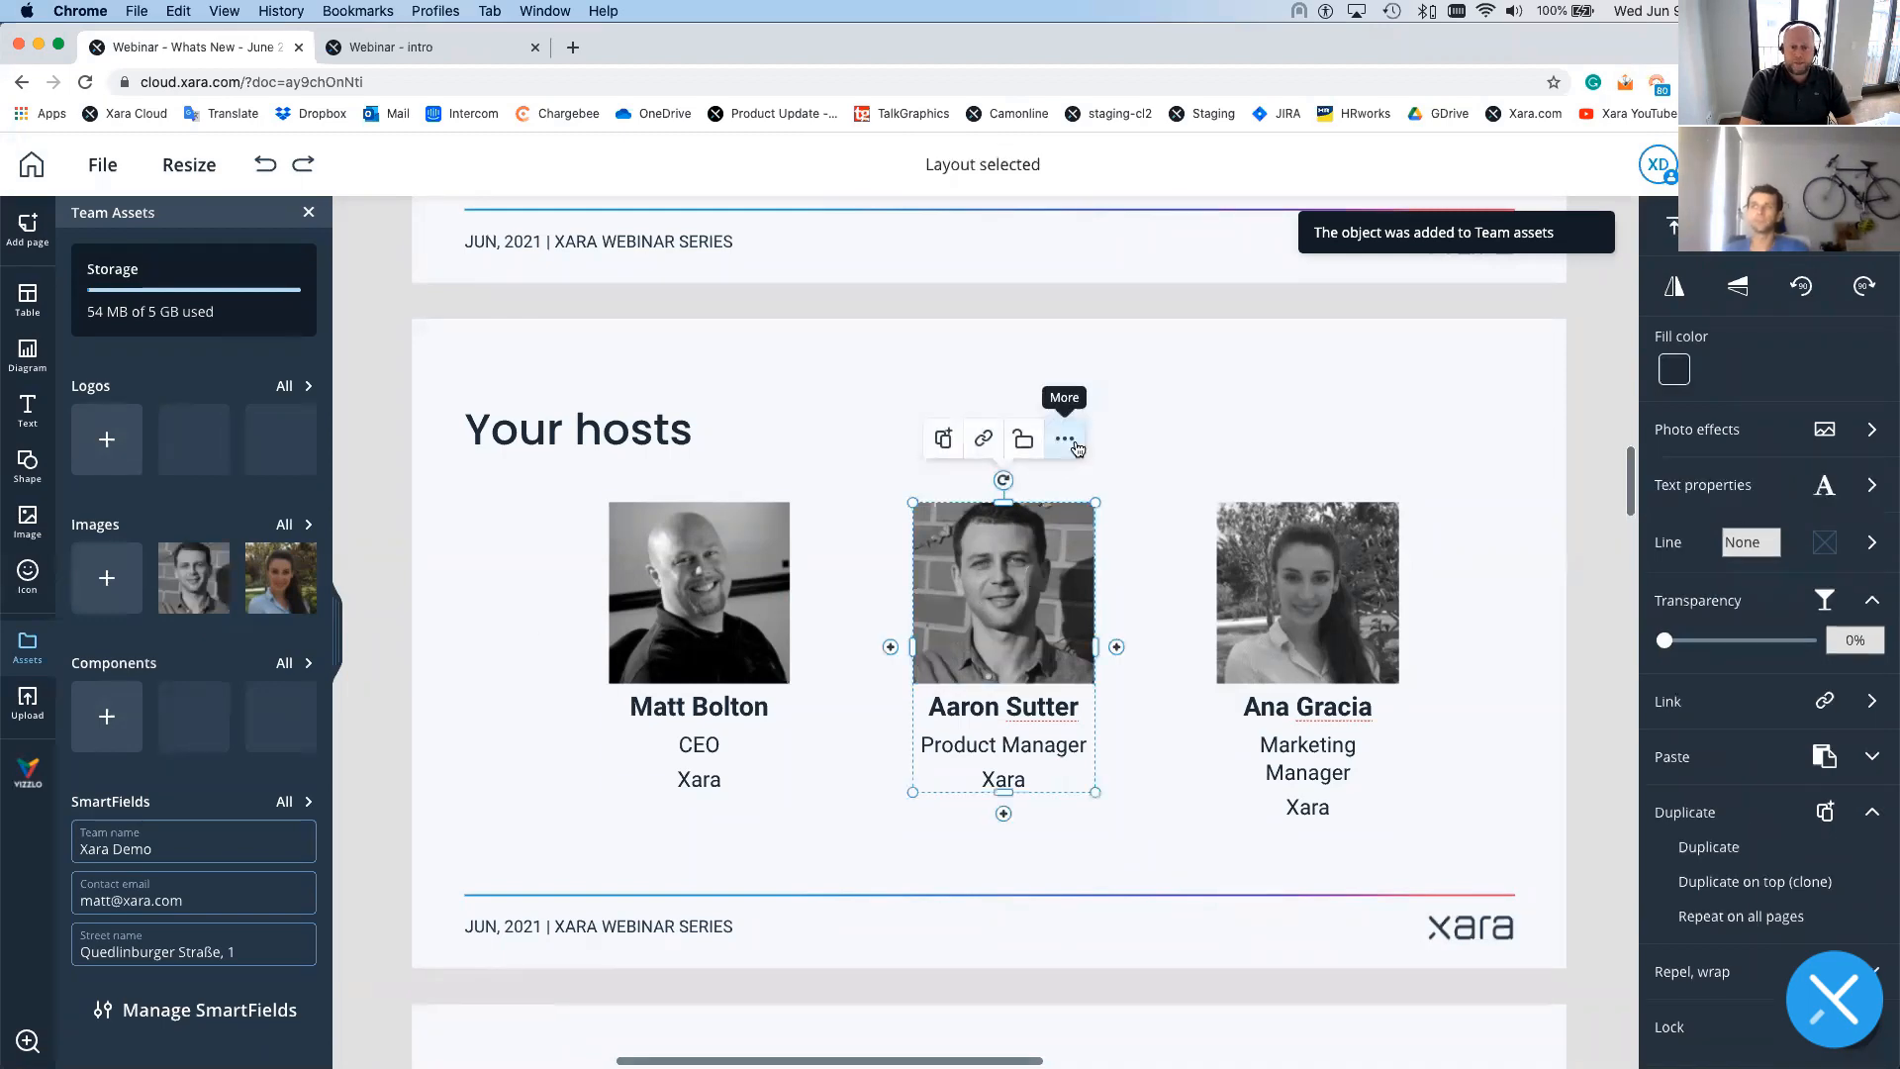
click(1066, 441)
click(1054, 483)
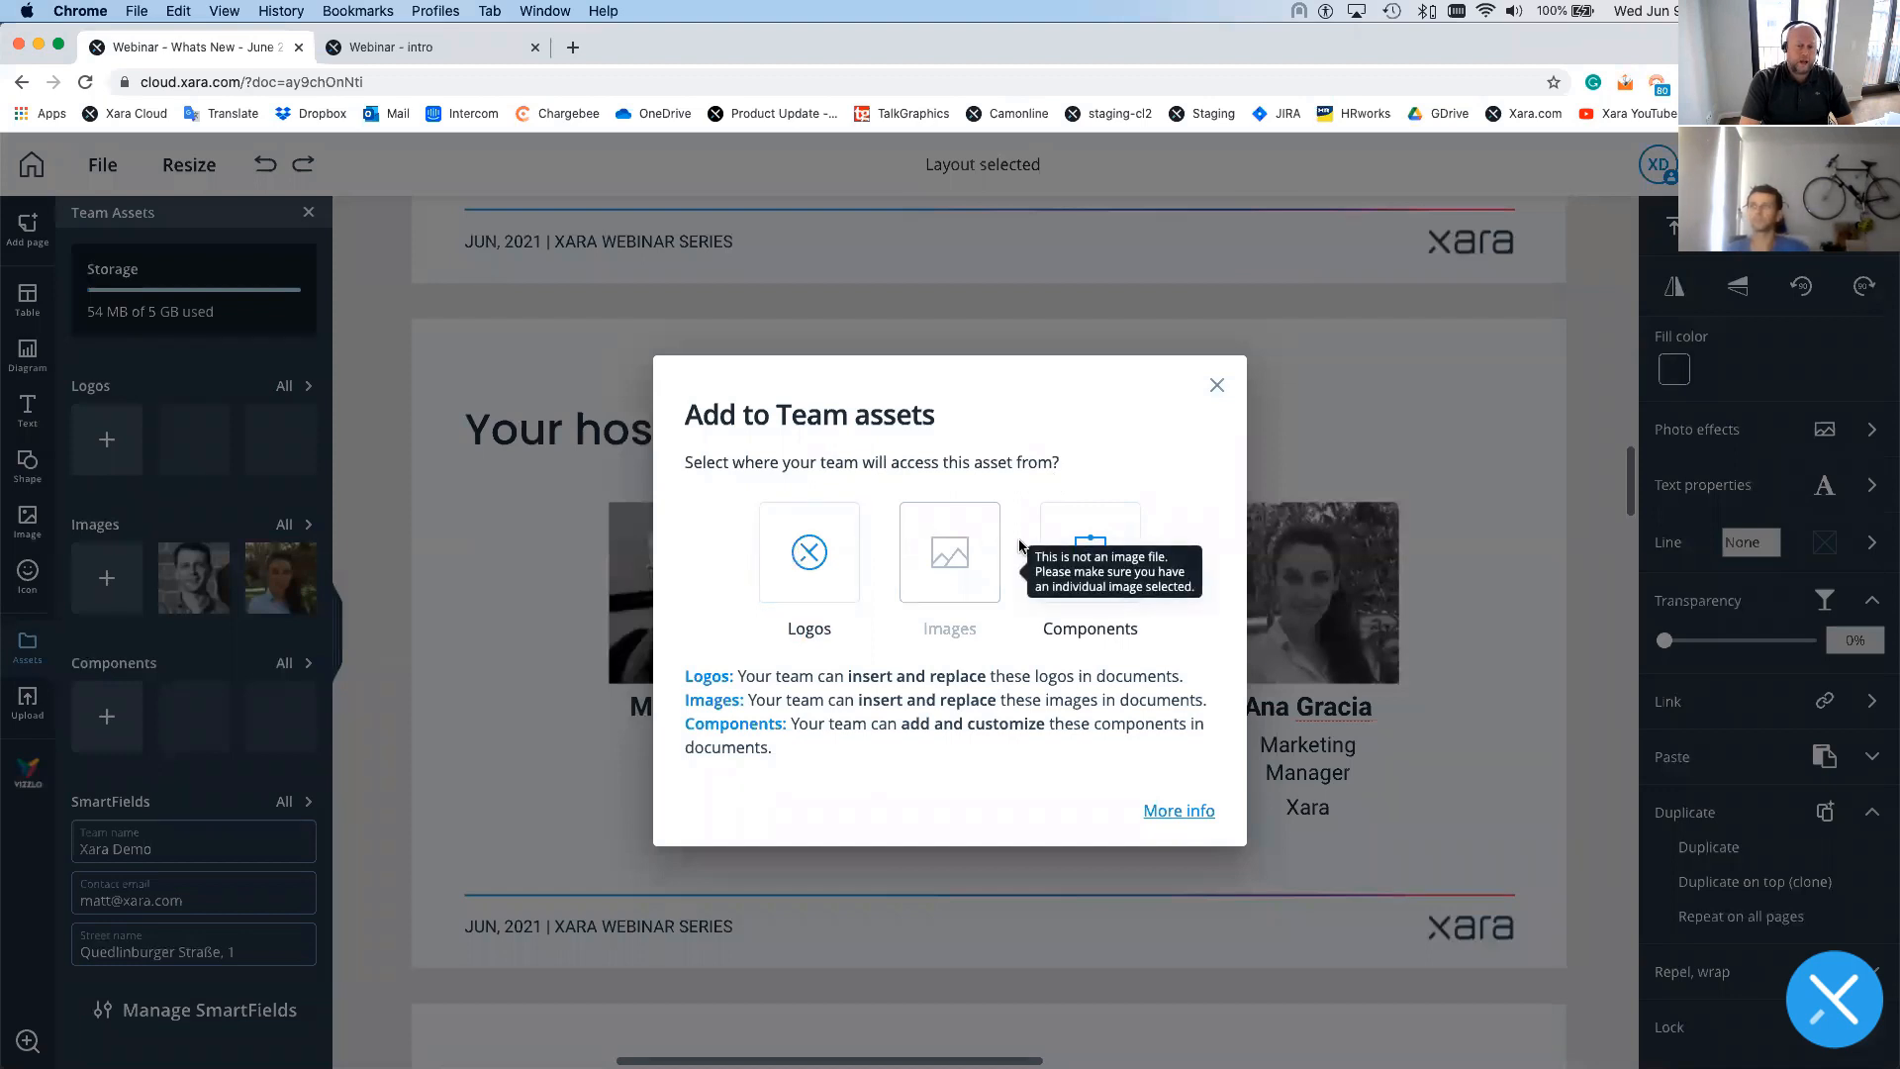
click(1217, 384)
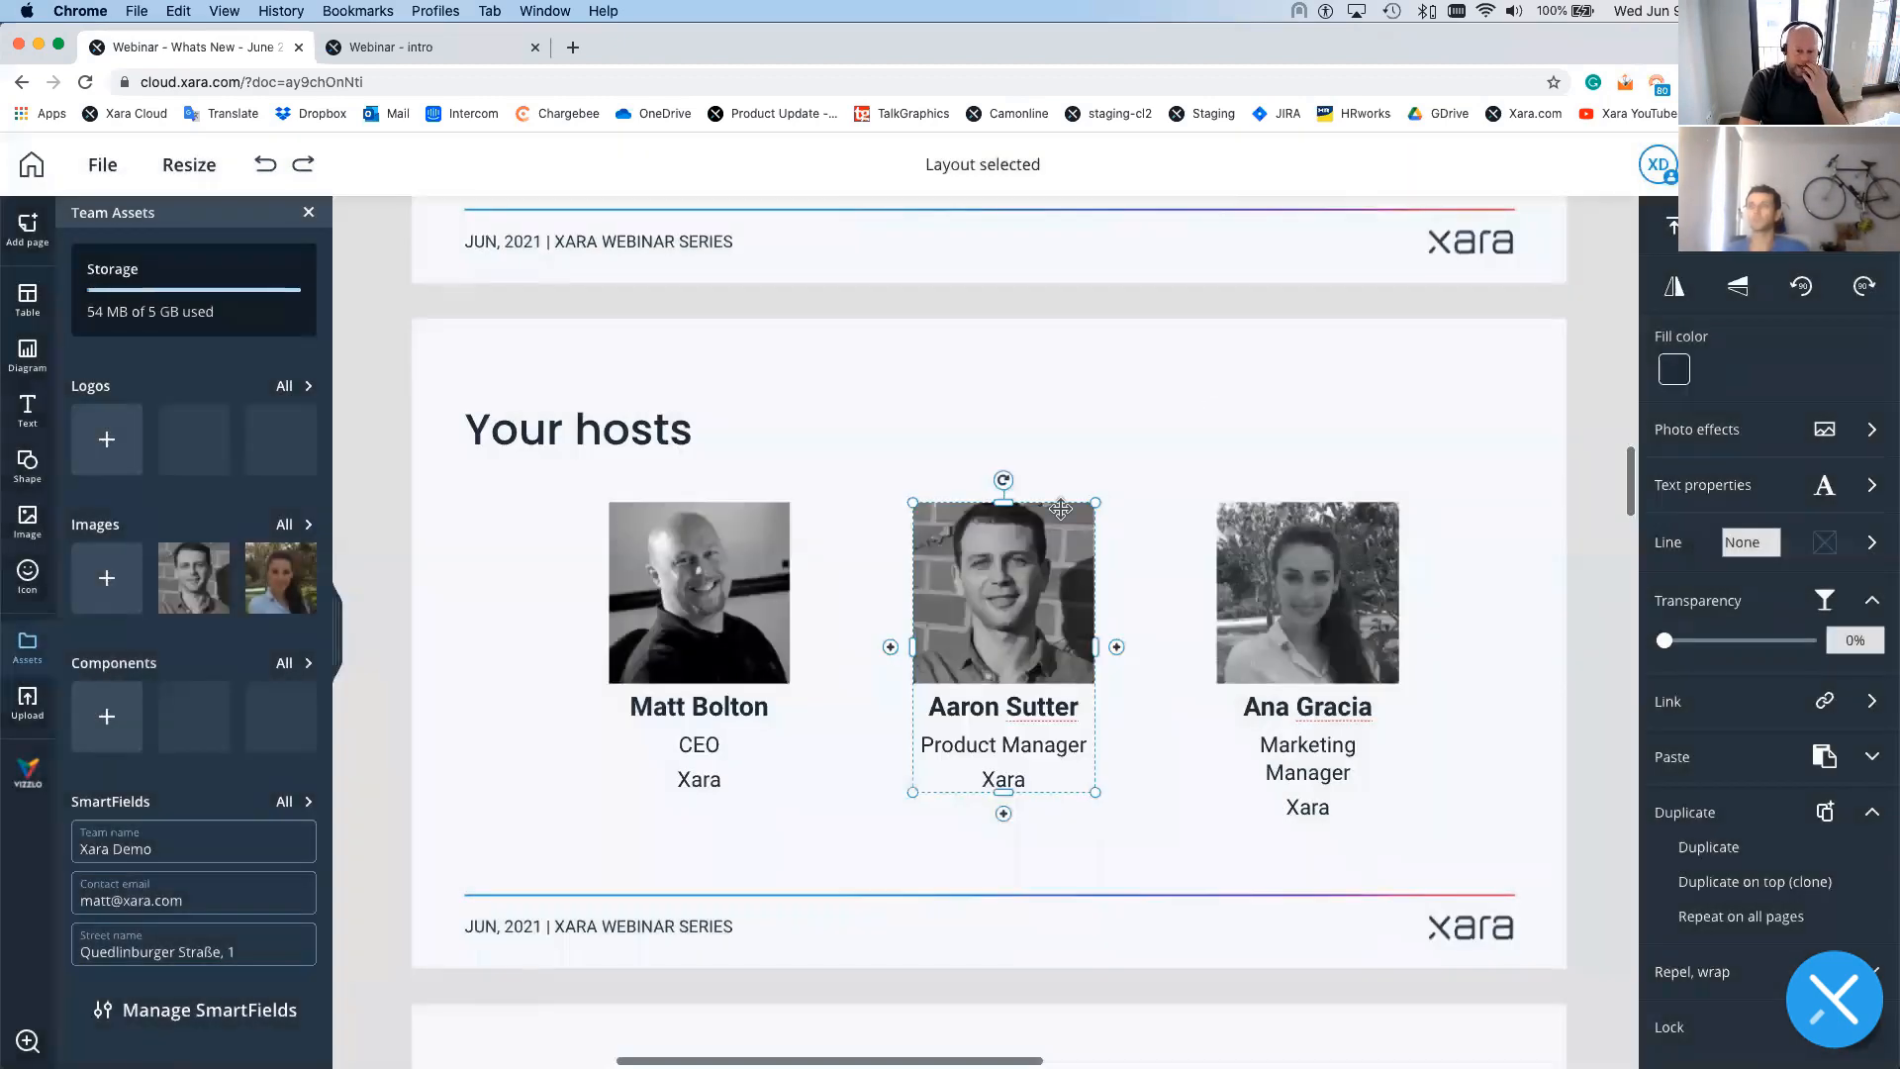
- Add the original colour version of the middle host's photo to Team assets under Images
click(1007, 556)
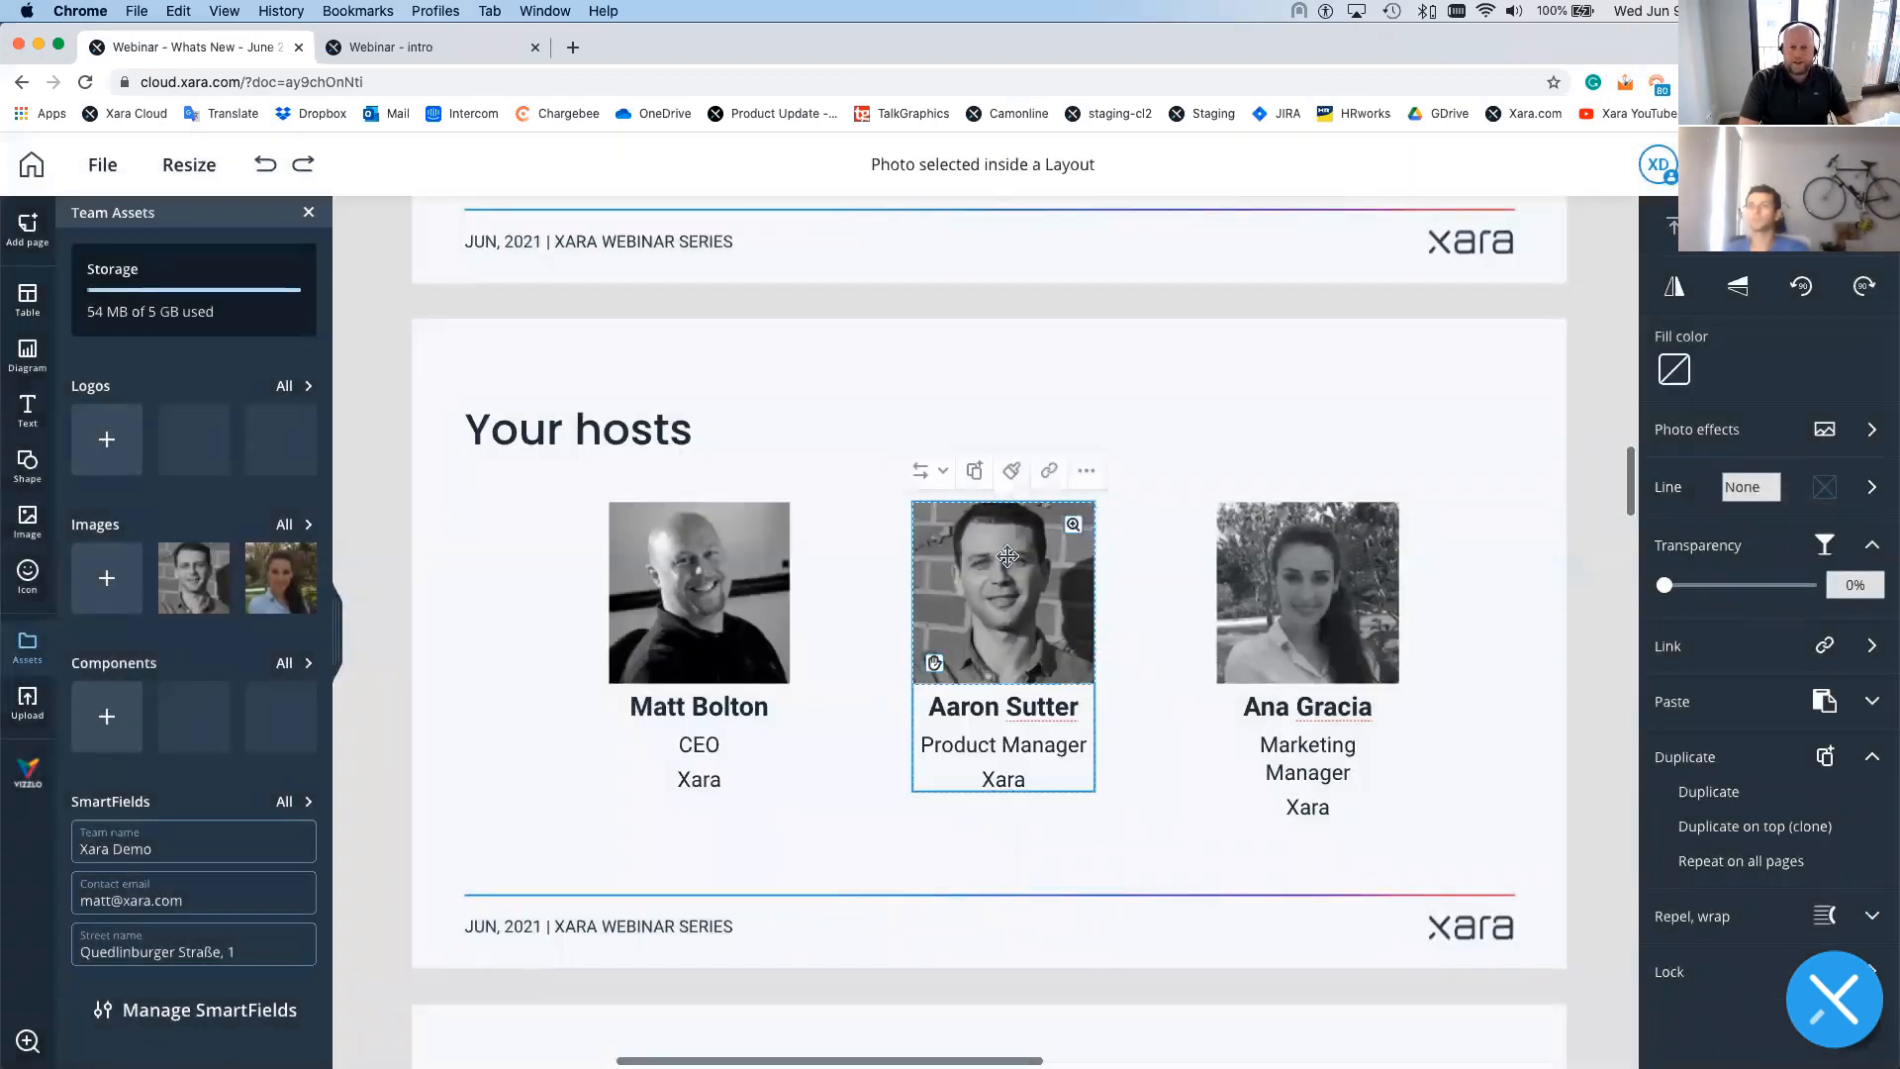
click(1090, 472)
click(1083, 505)
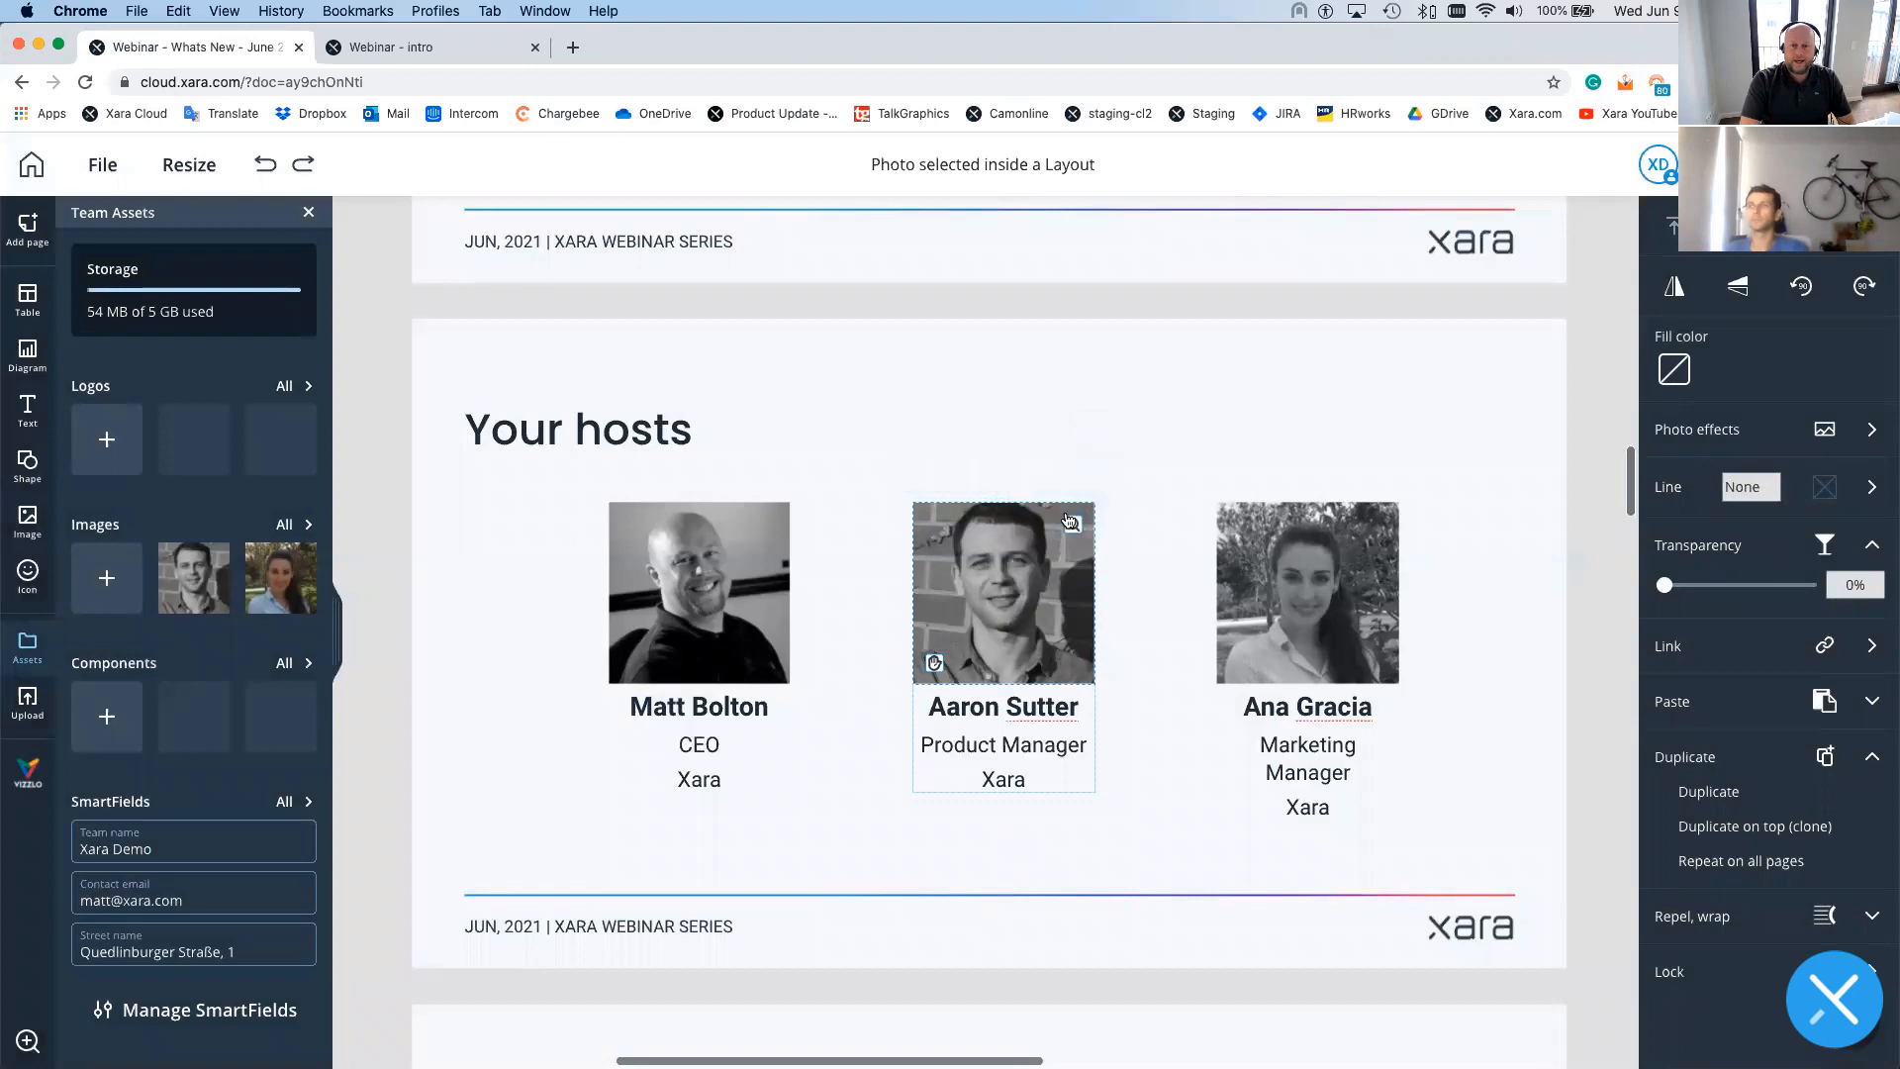
click(962, 571)
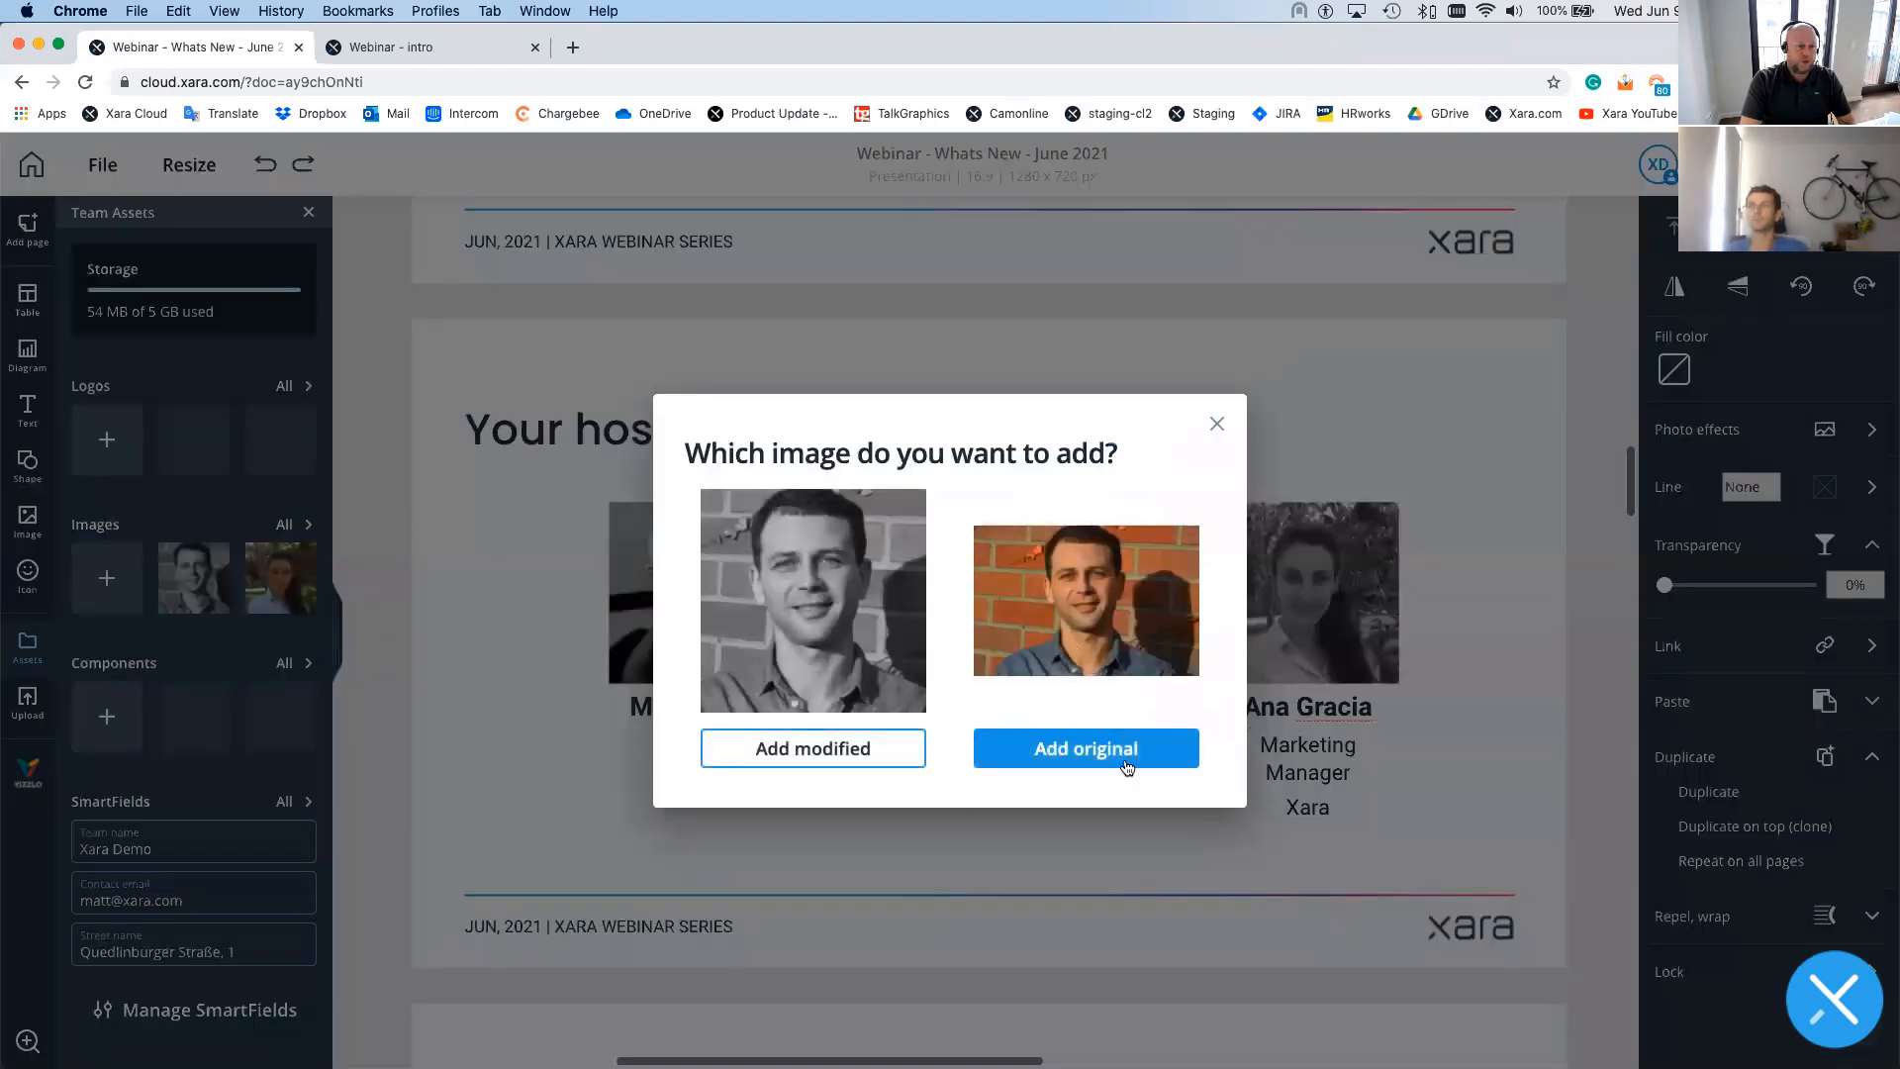
click(1085, 746)
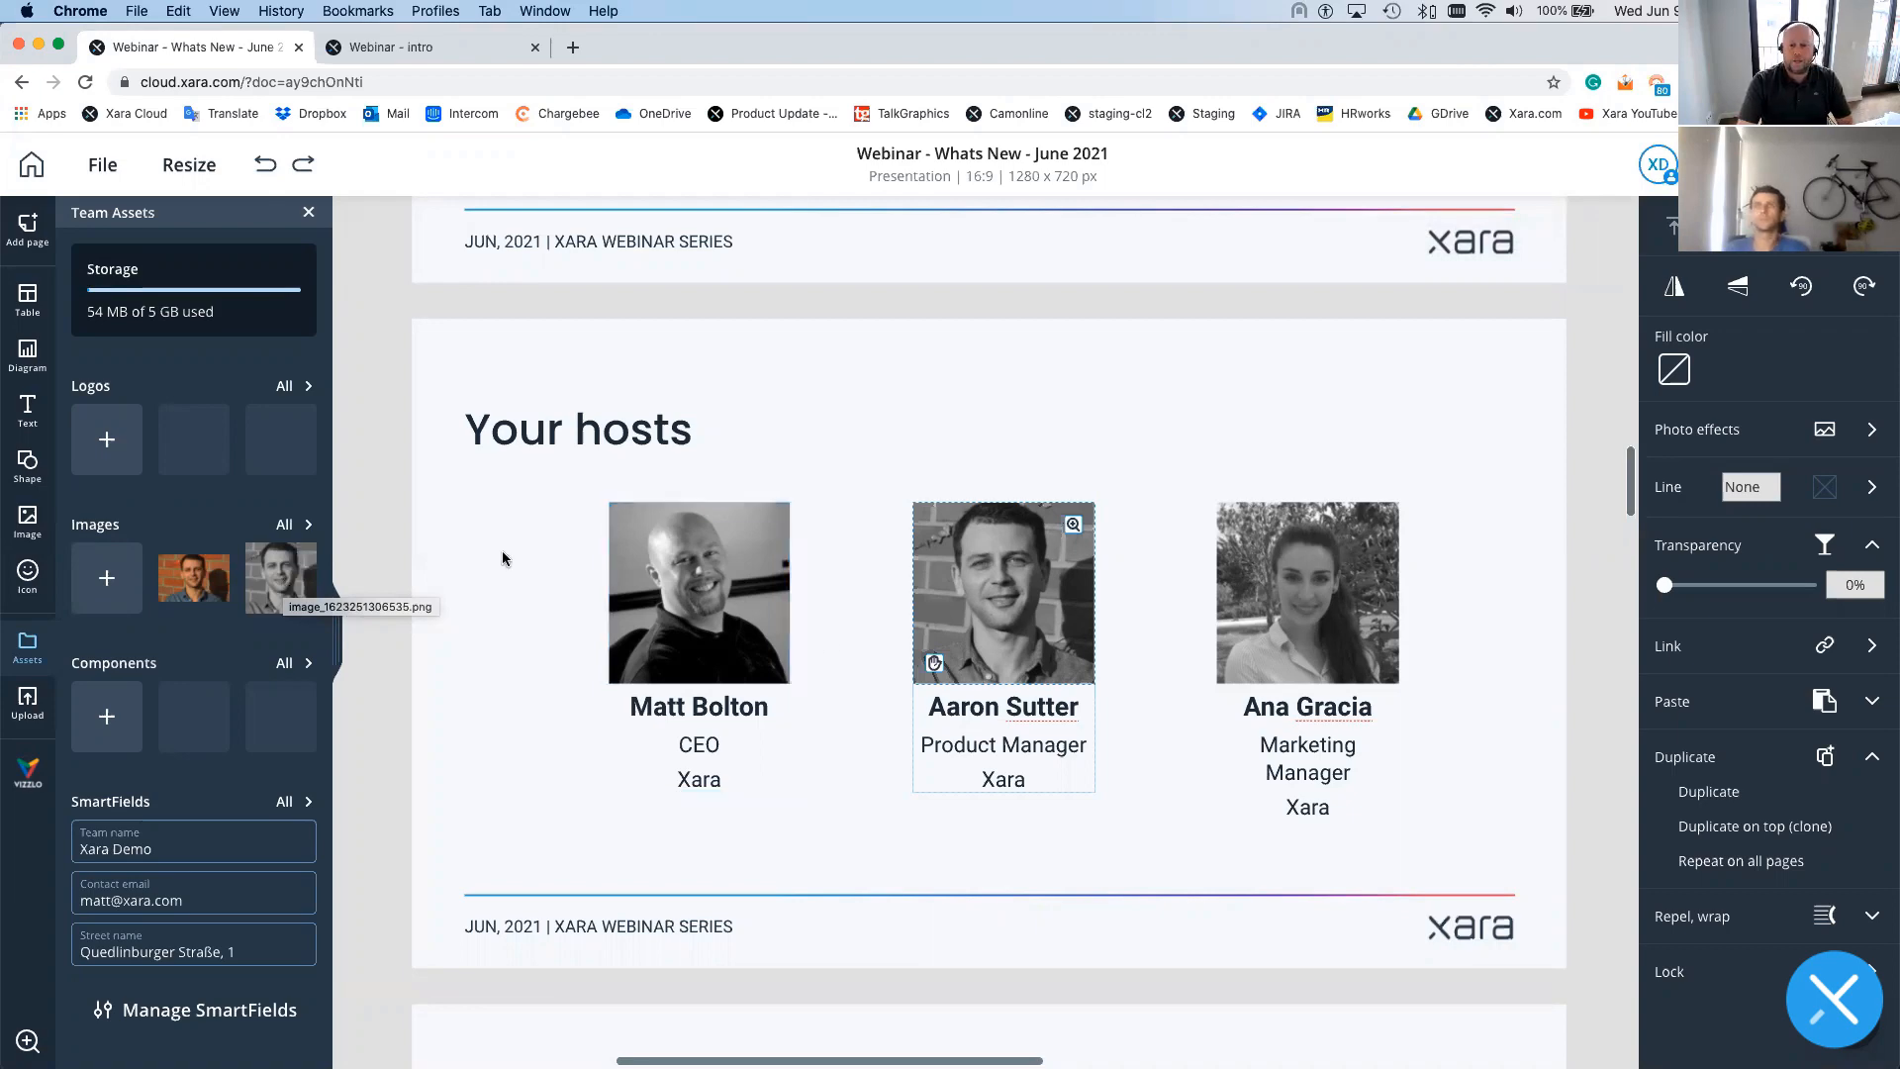
- Add the original SmartLayout guide image from the Smart editing slide to Team assets Images
scroll(822, 645, down, 1)
scroll(822, 645, down, 5)
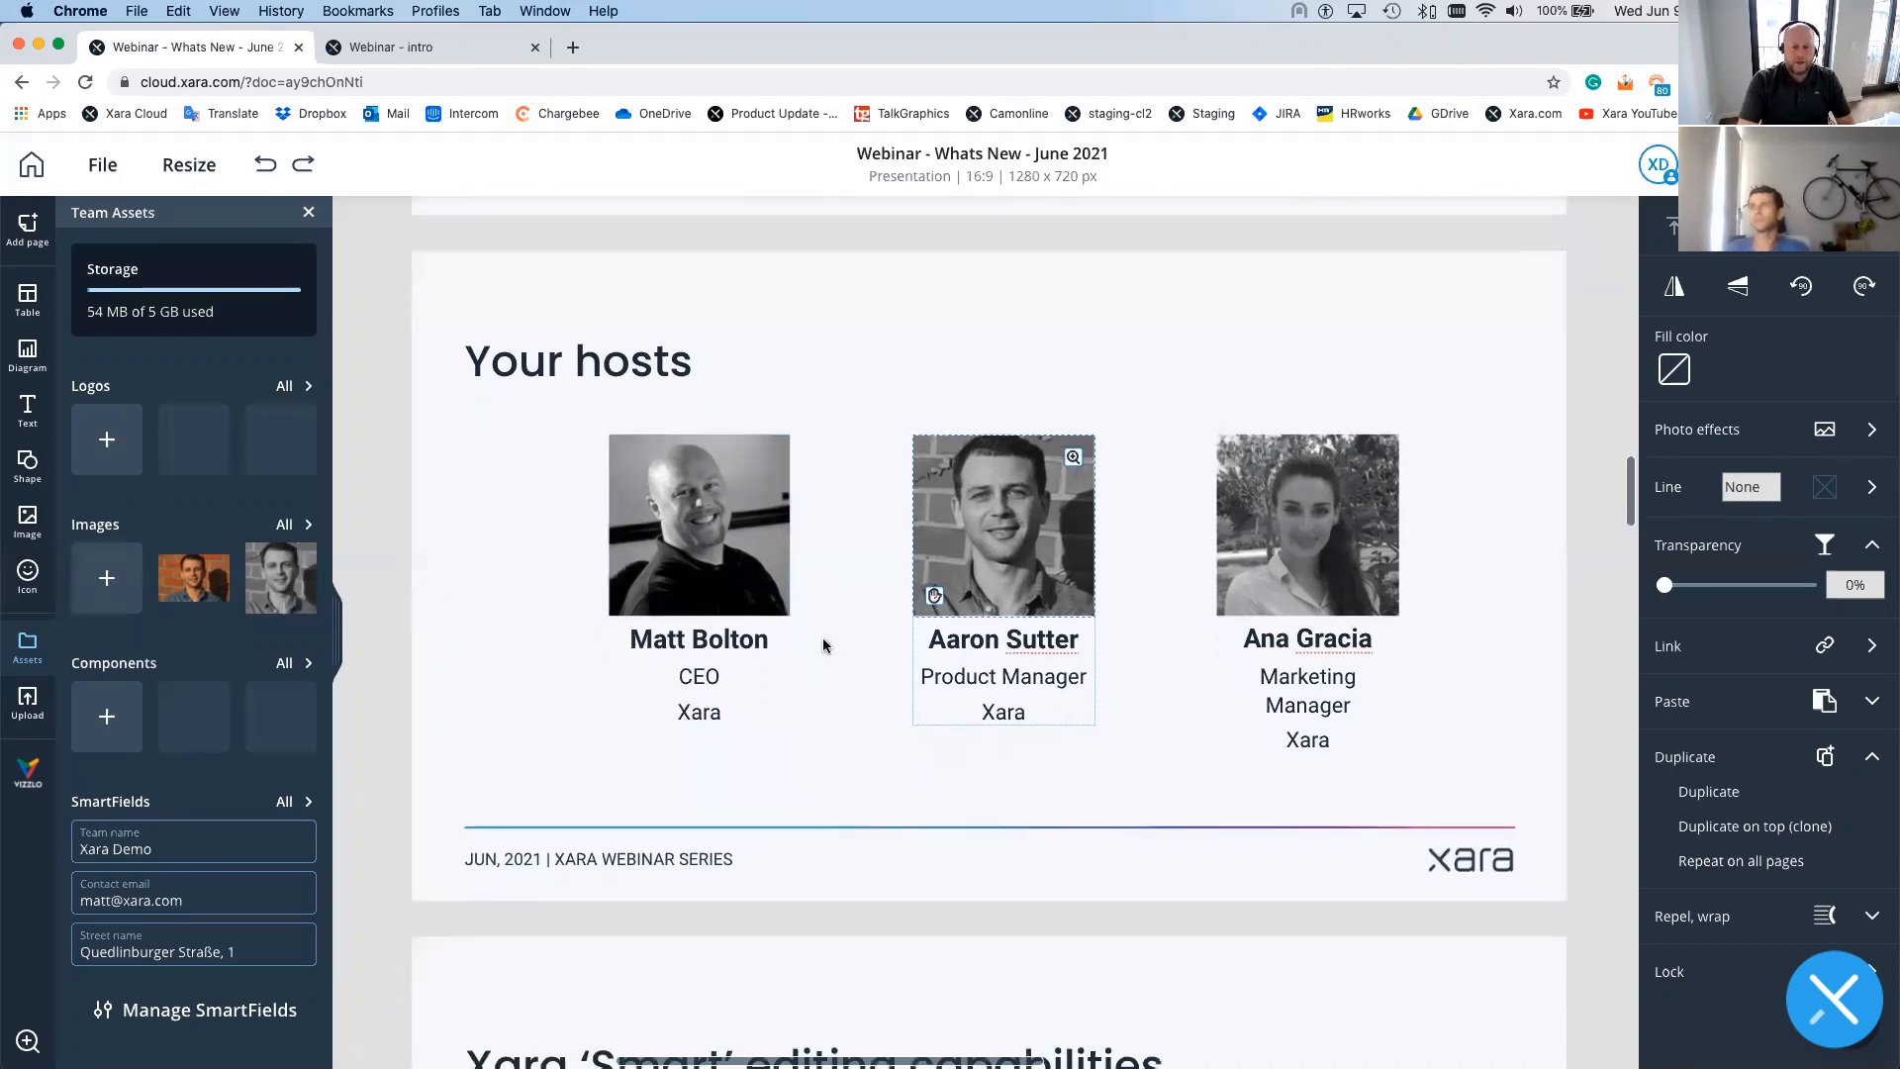
scroll(821, 632, down, 5)
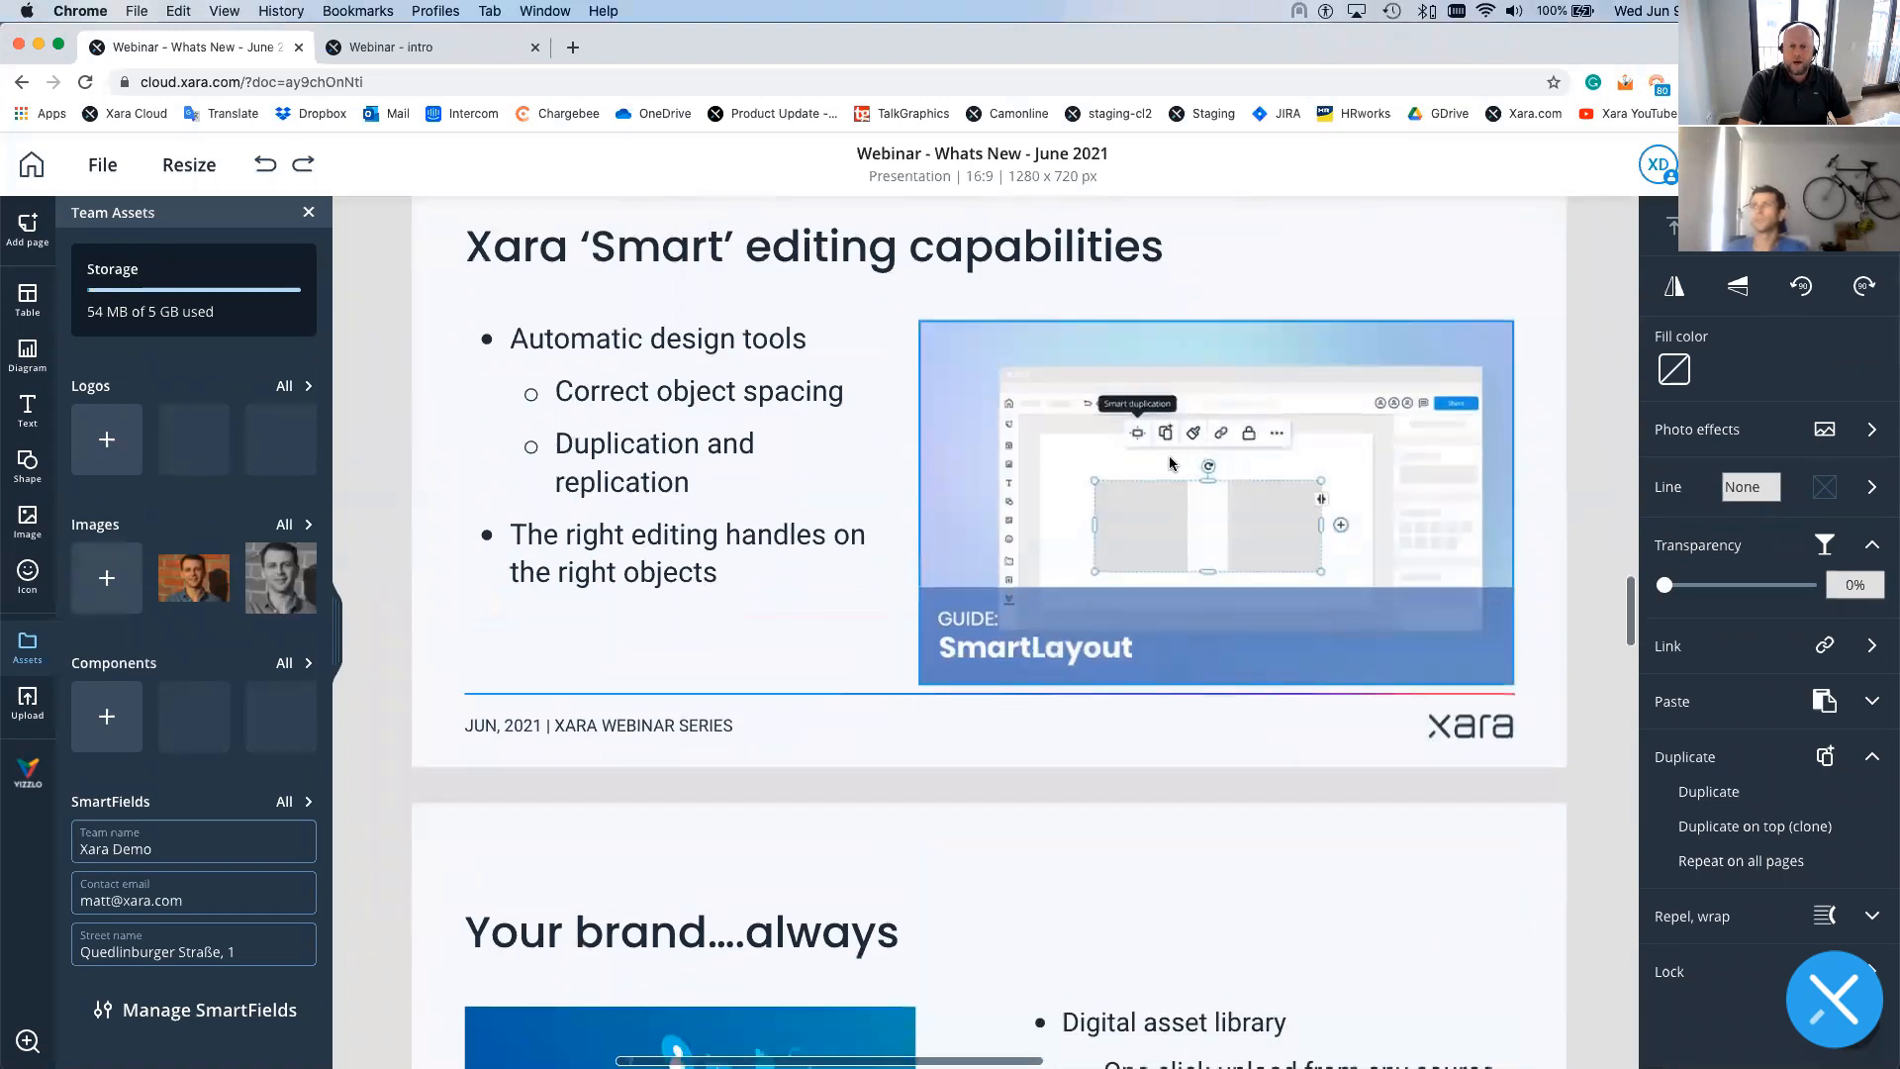
click(1169, 462)
click(1346, 259)
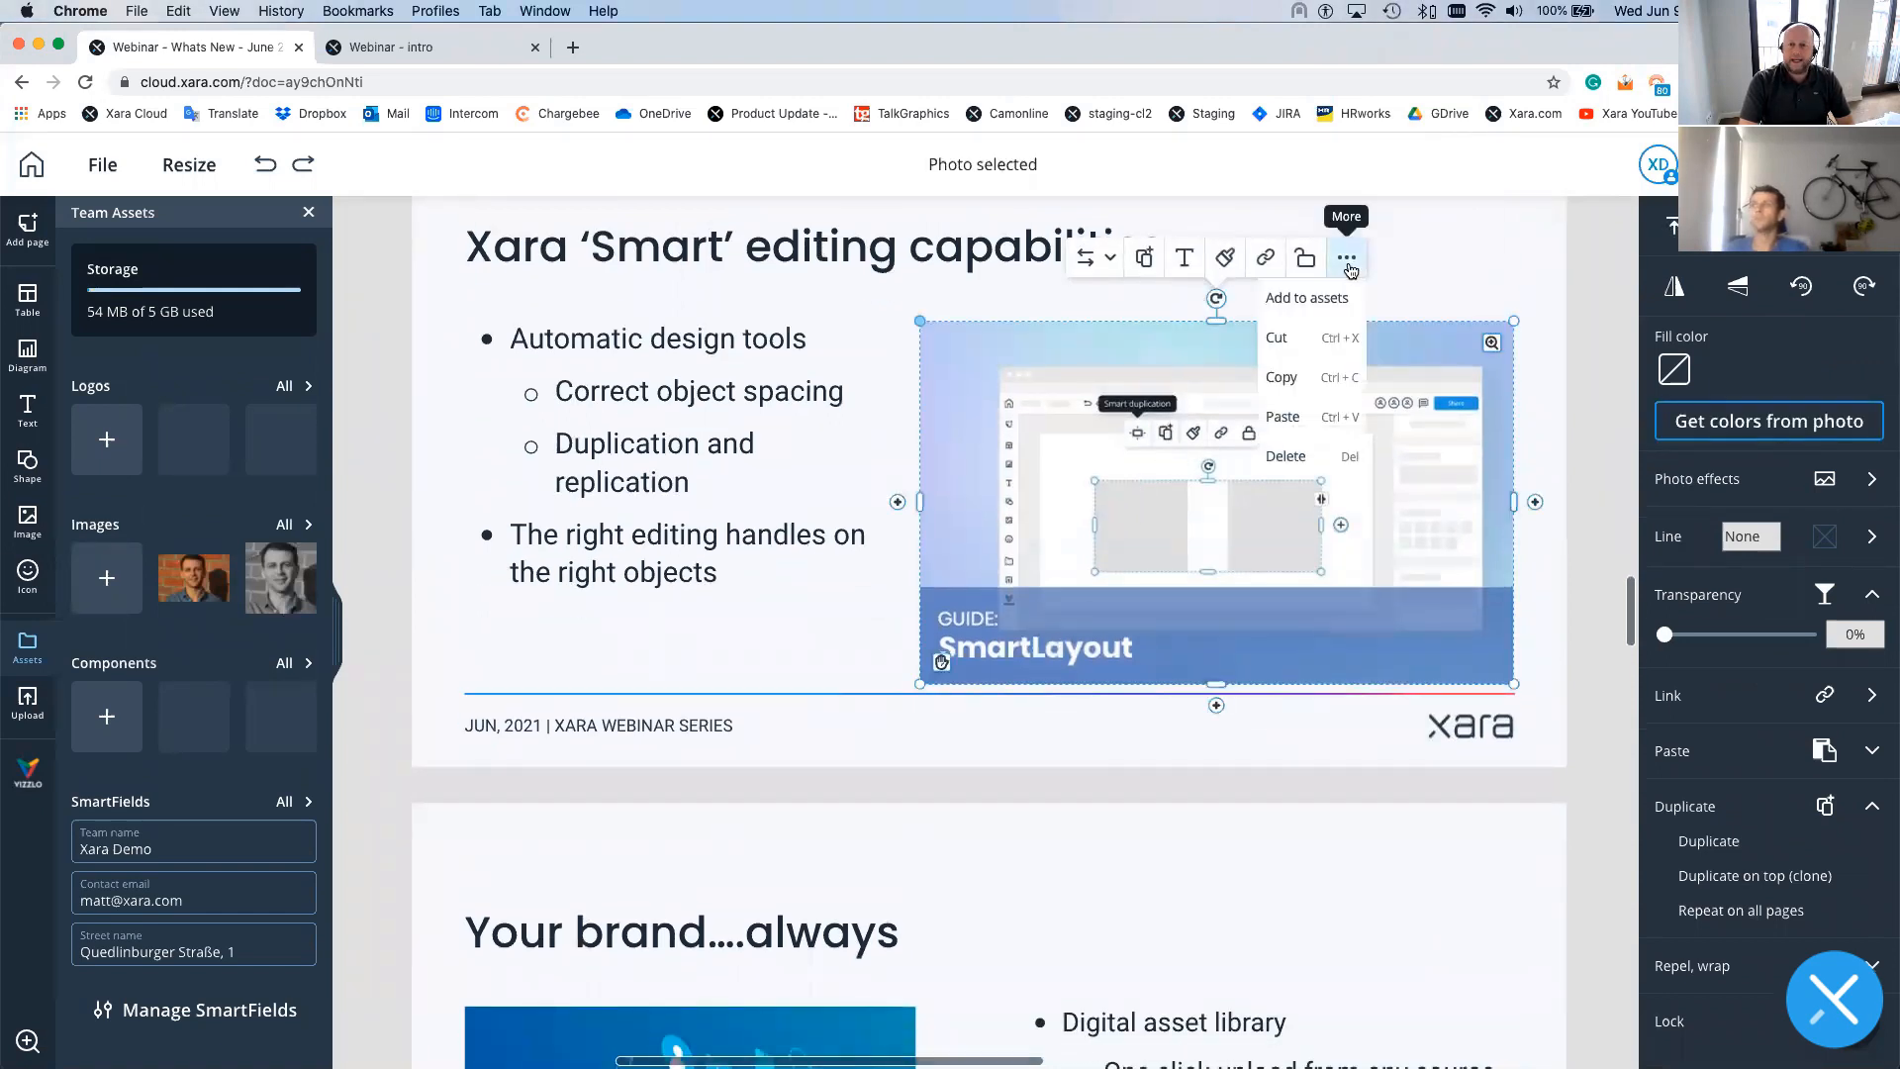
click(1330, 300)
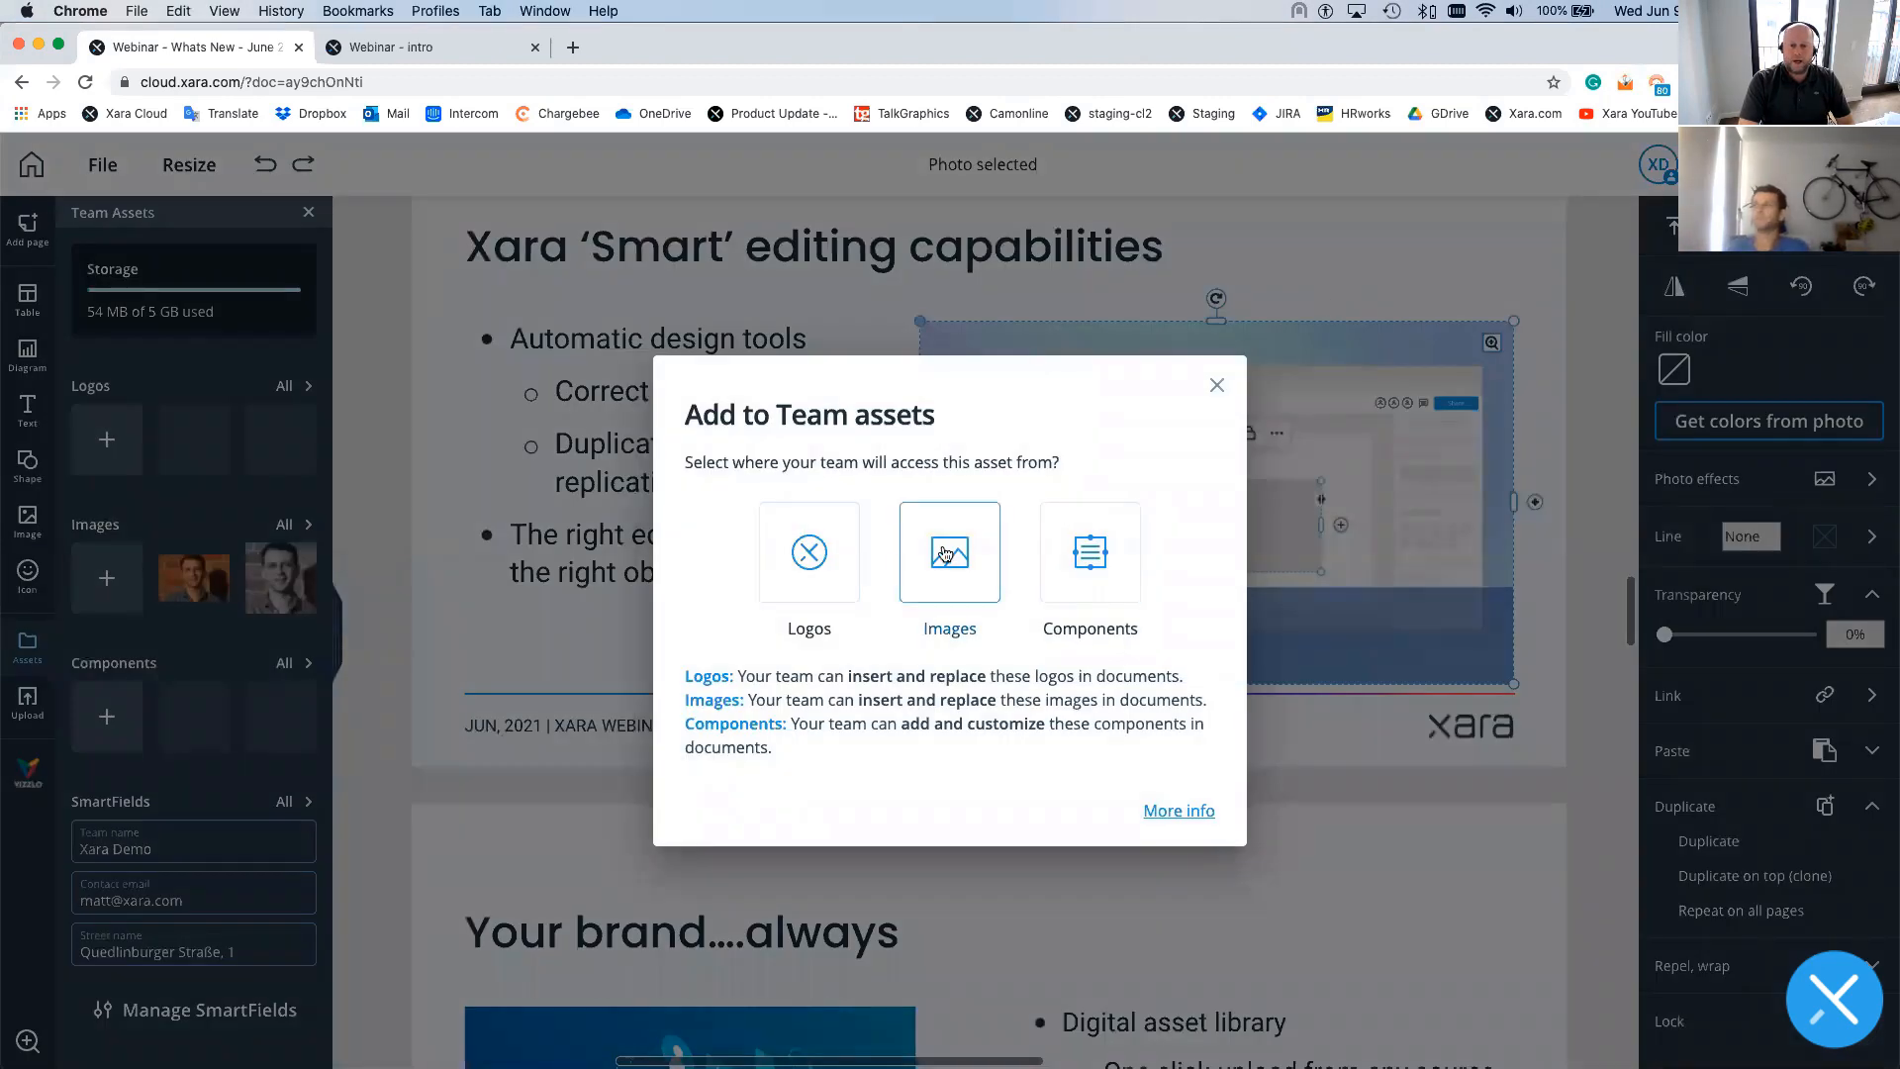
click(945, 555)
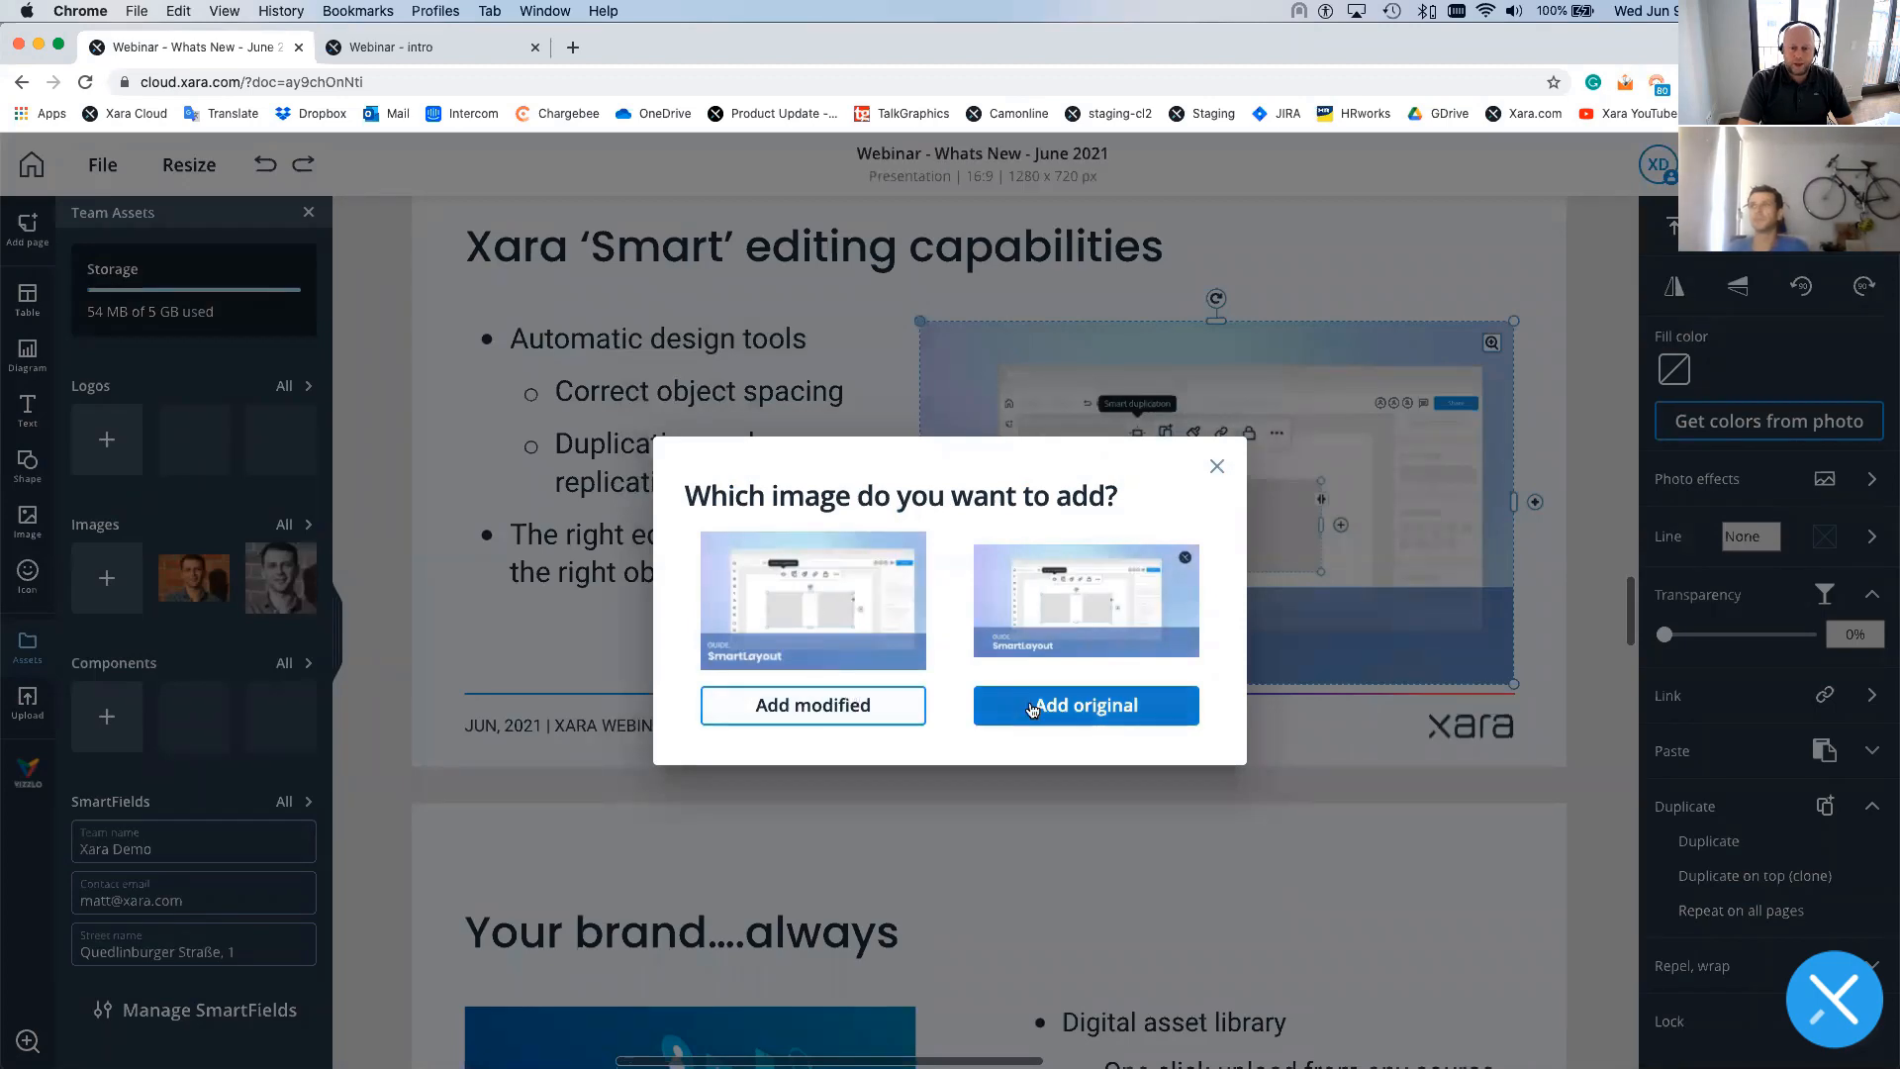
click(1039, 705)
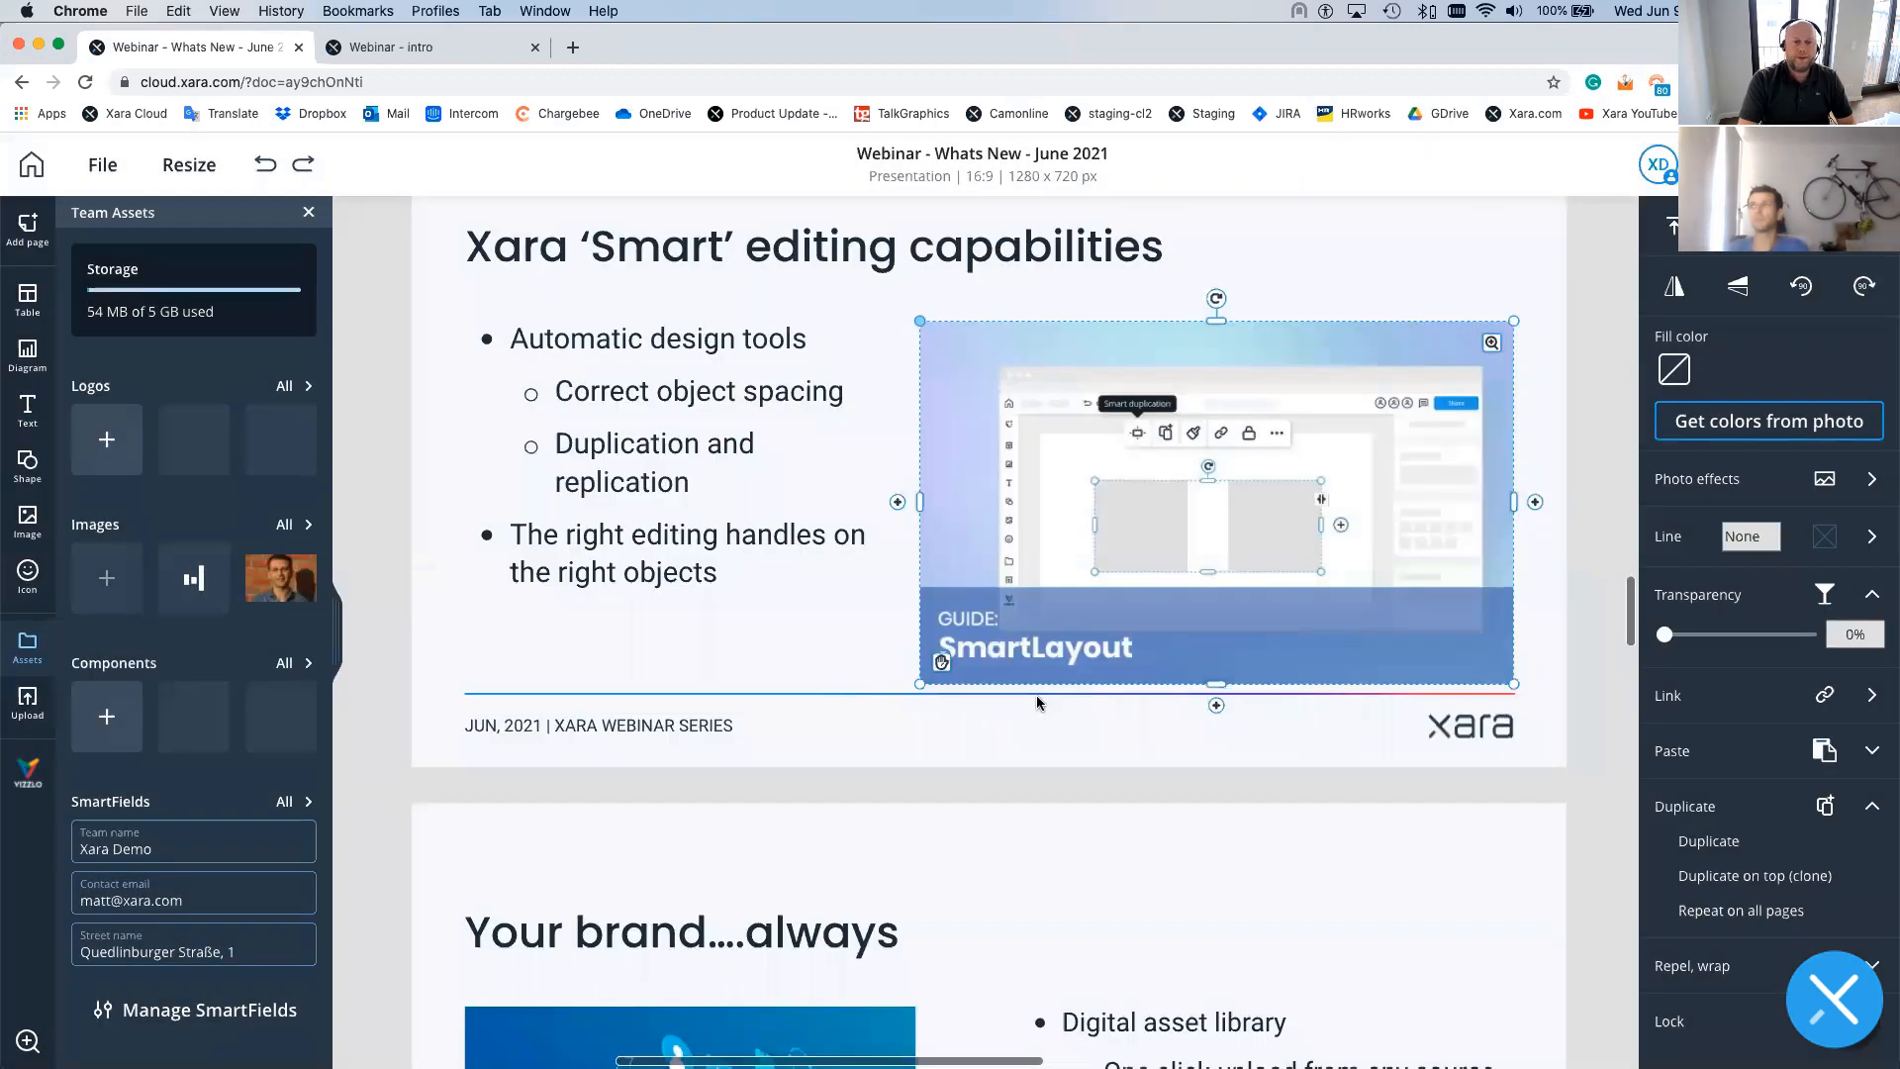
scroll(1034, 698, up, 8)
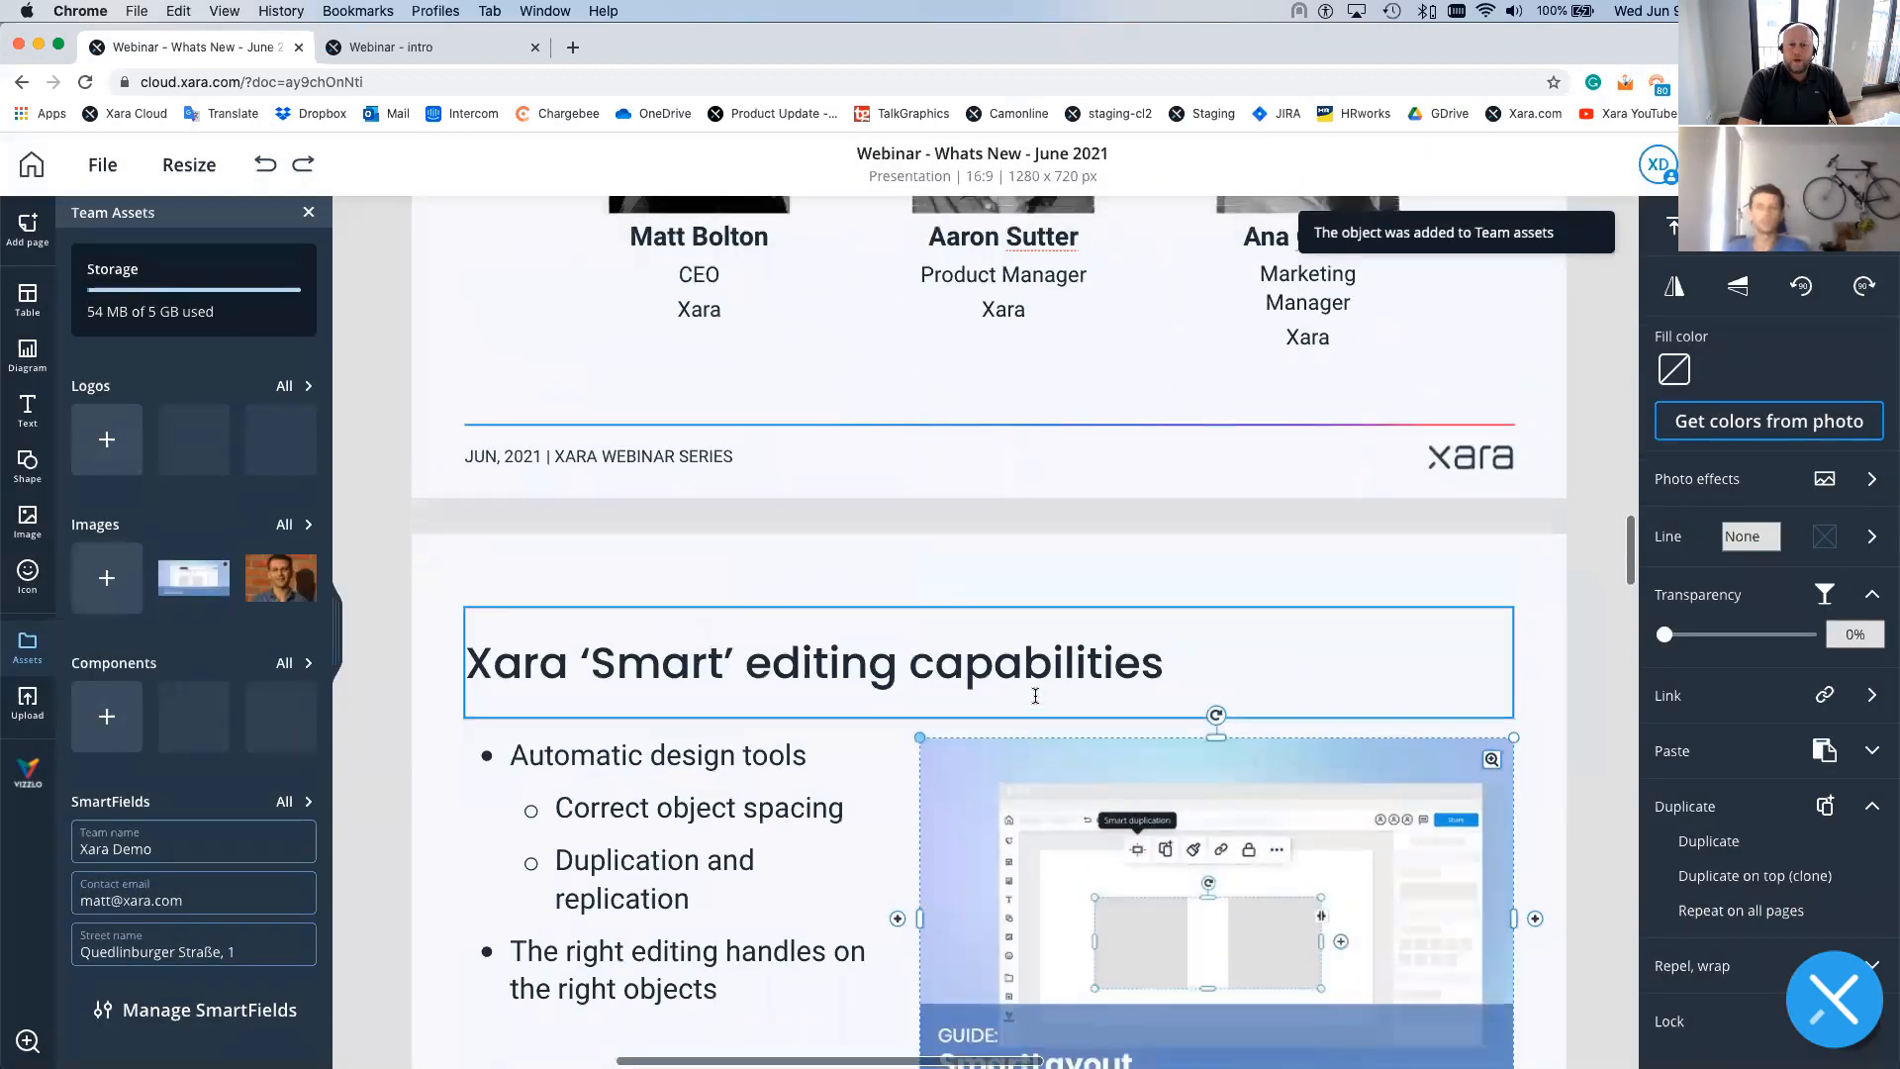
scroll(1035, 700, up, 1)
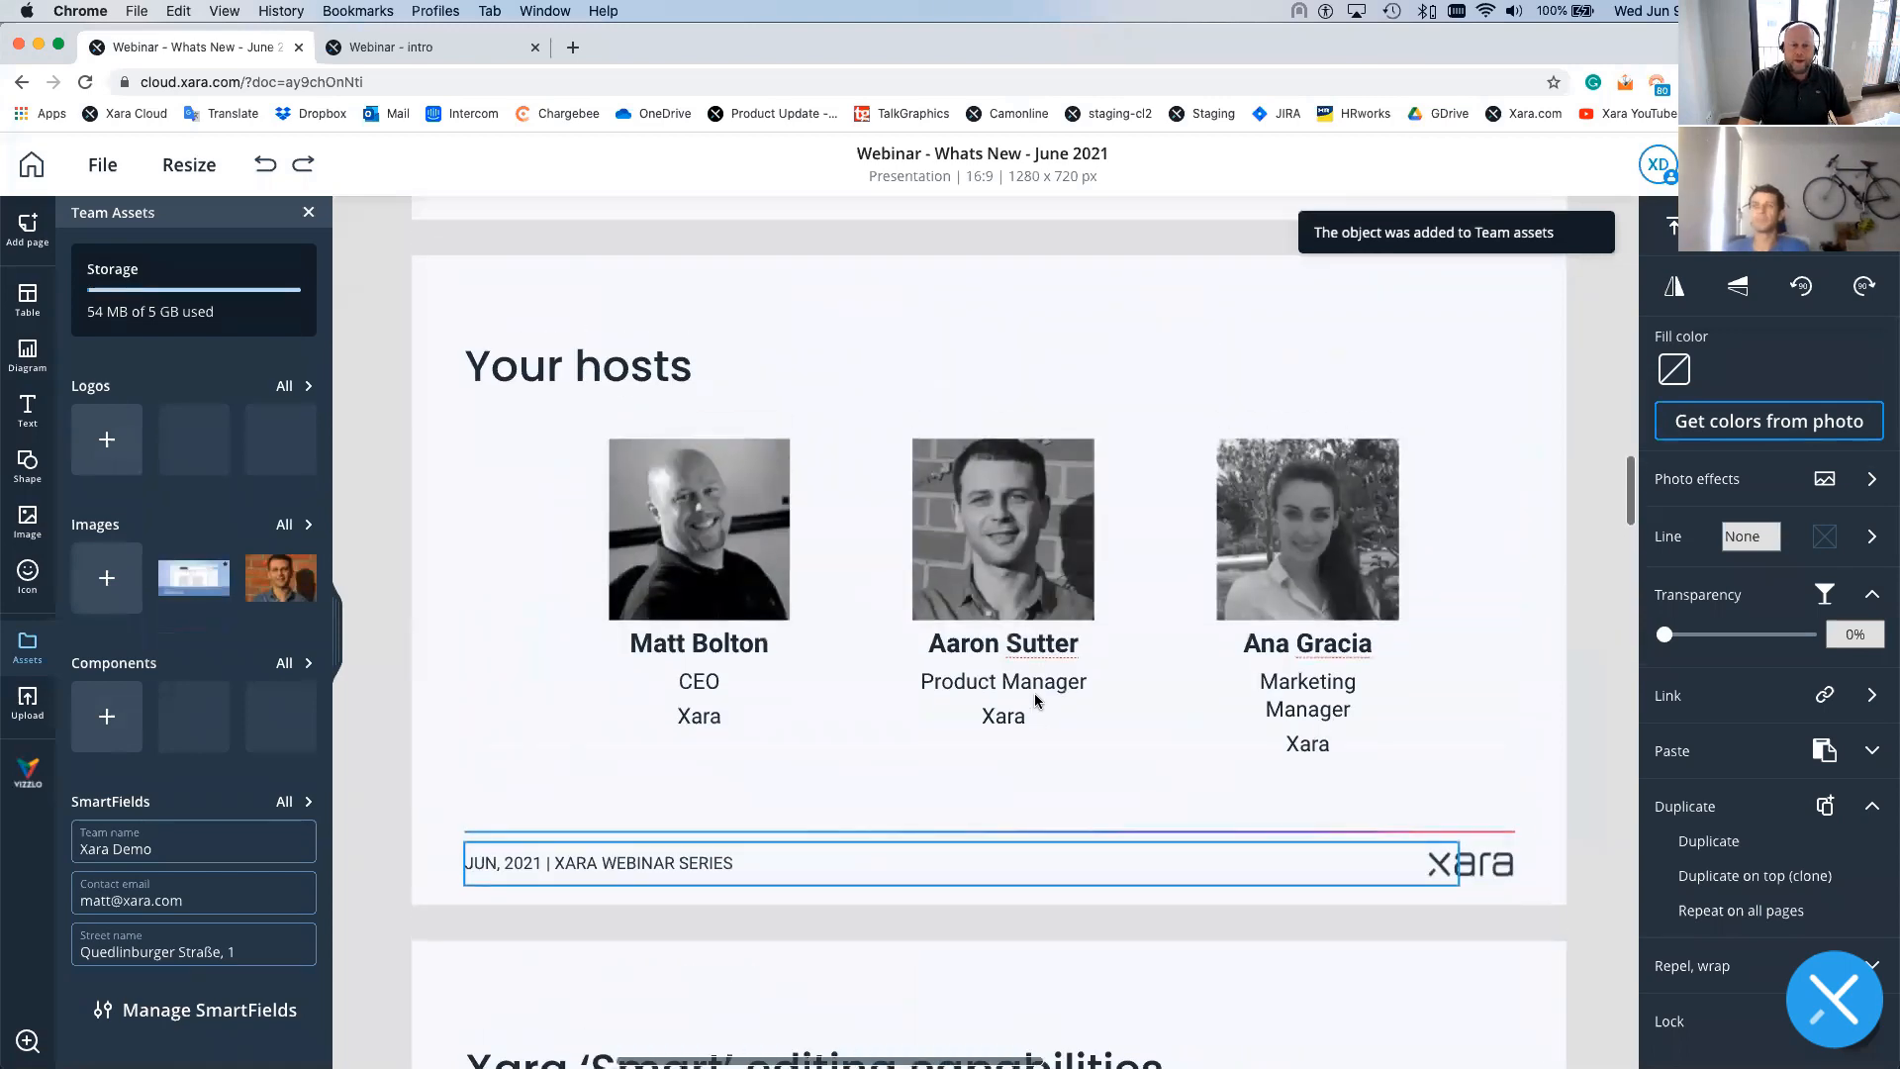
- Group the three host cards and add the group to Team assets as a Component
click(539, 407)
drag(541, 410, 1456, 807)
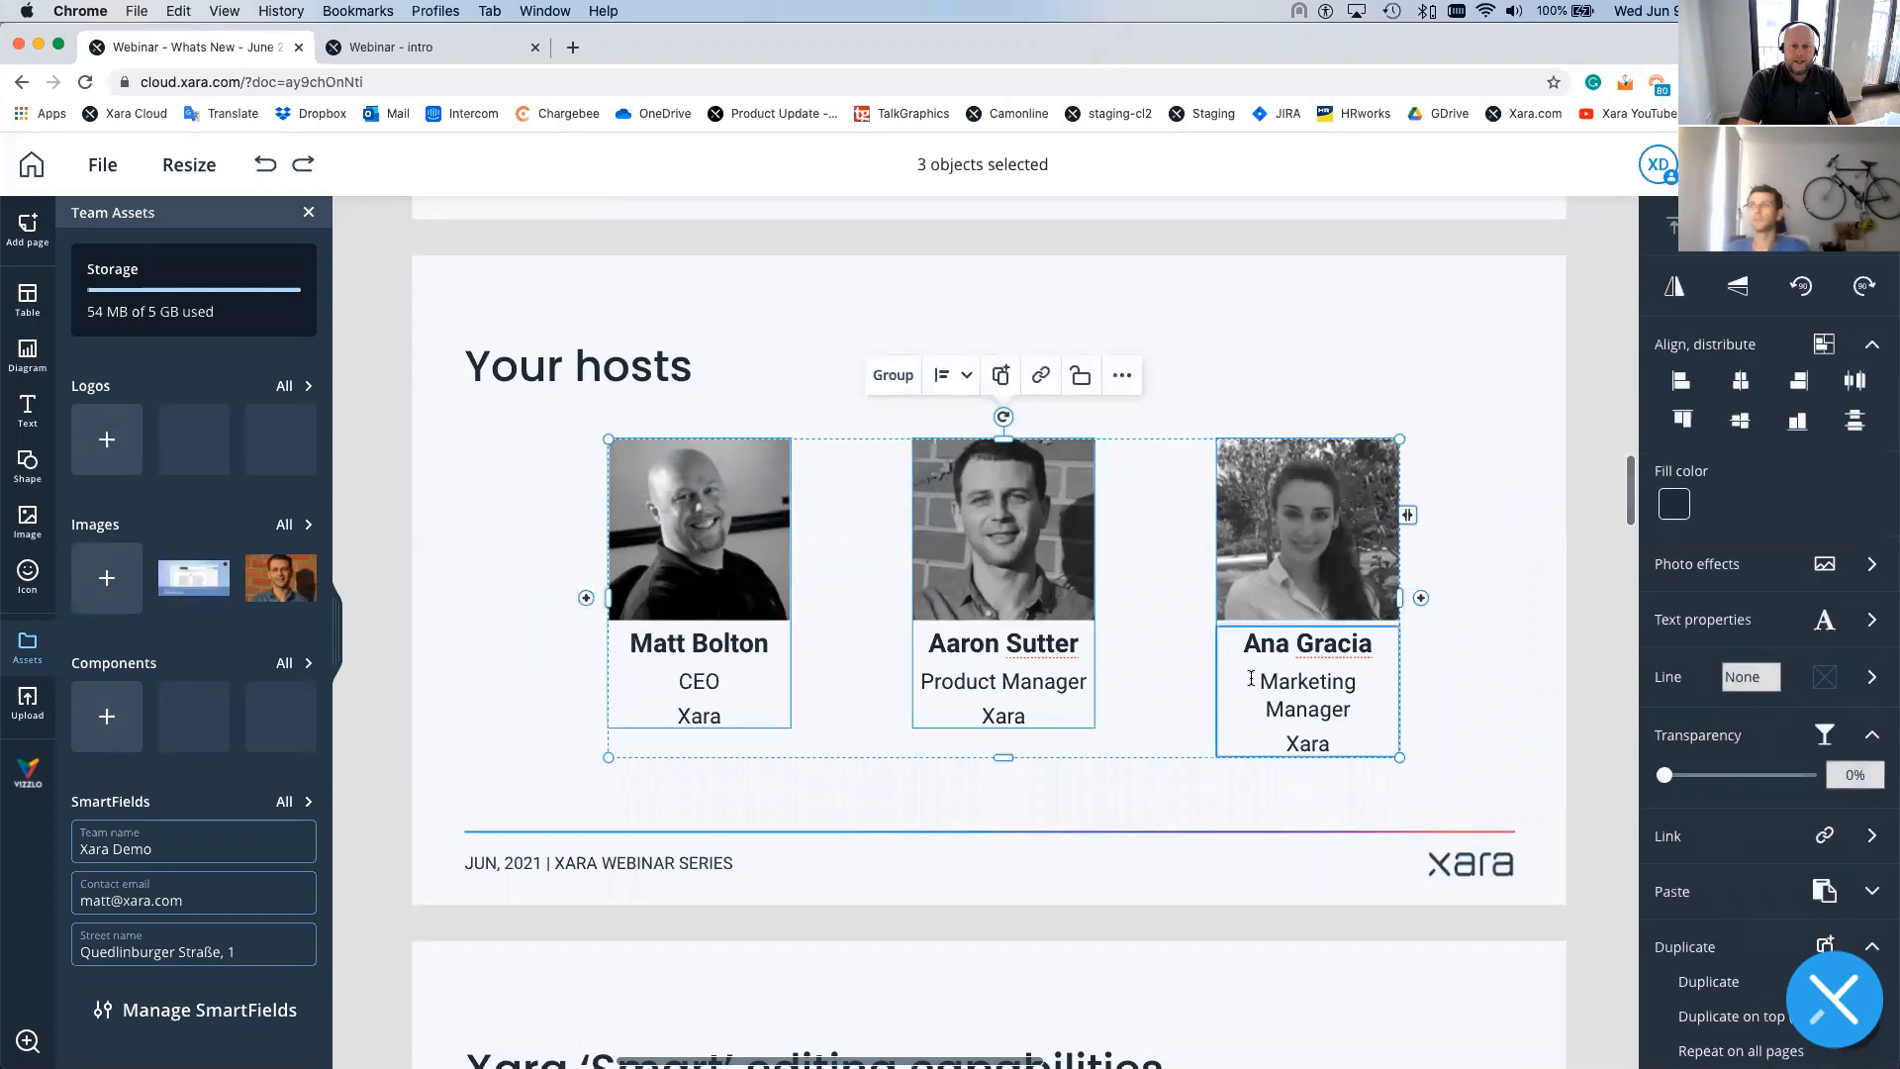
click(887, 375)
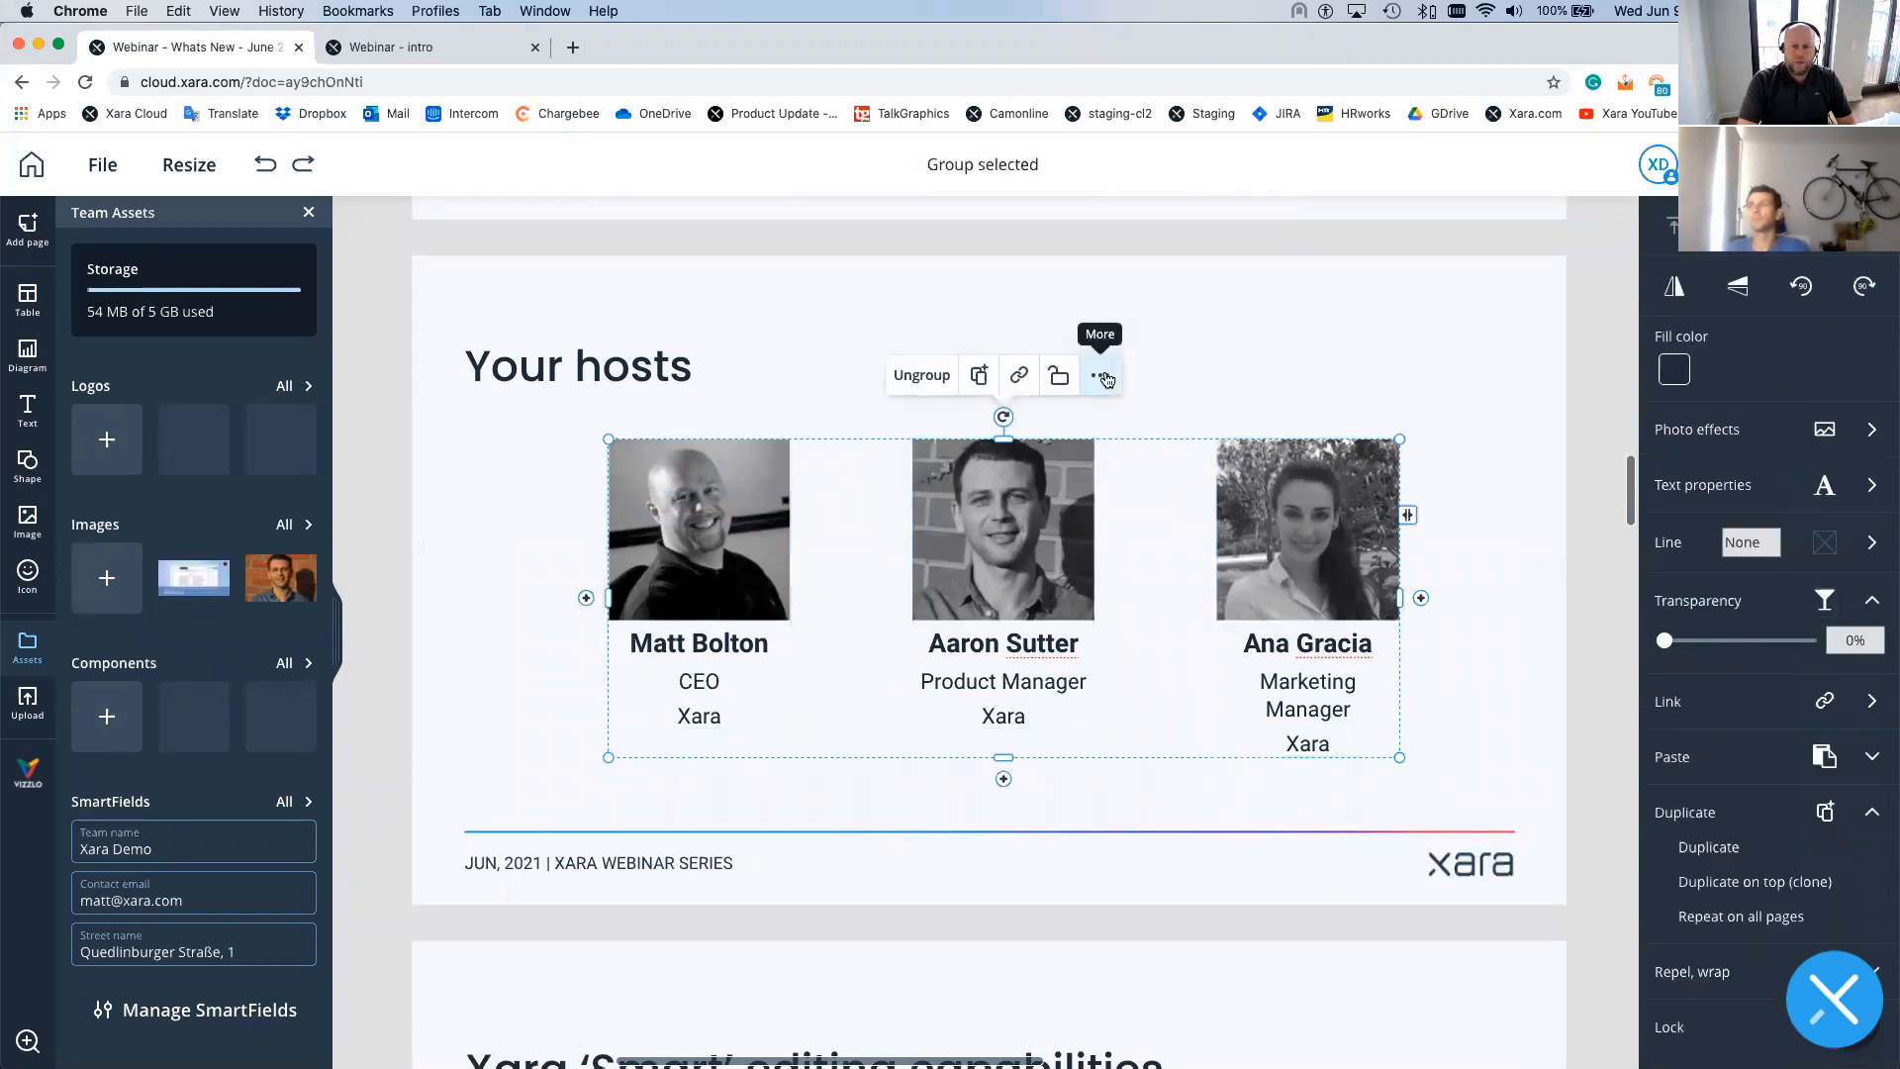
click(1104, 377)
click(1069, 417)
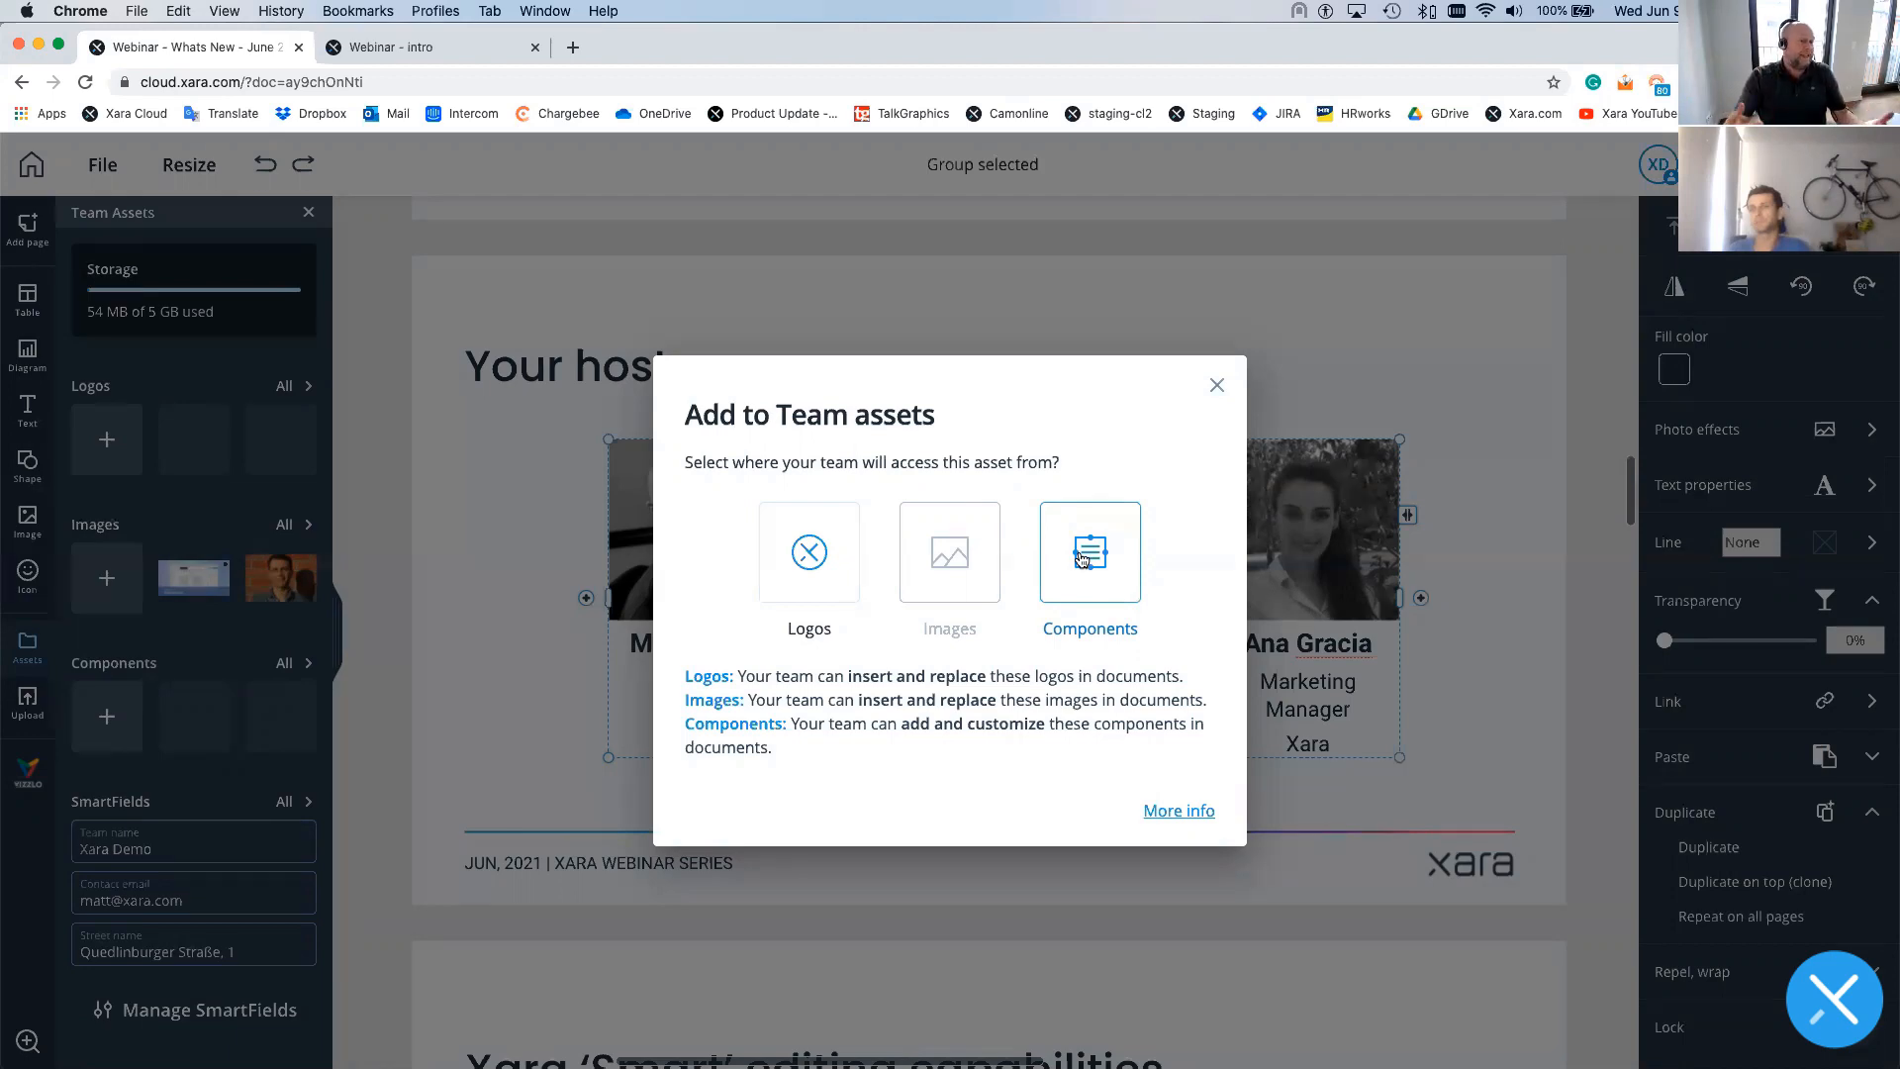
click(1082, 560)
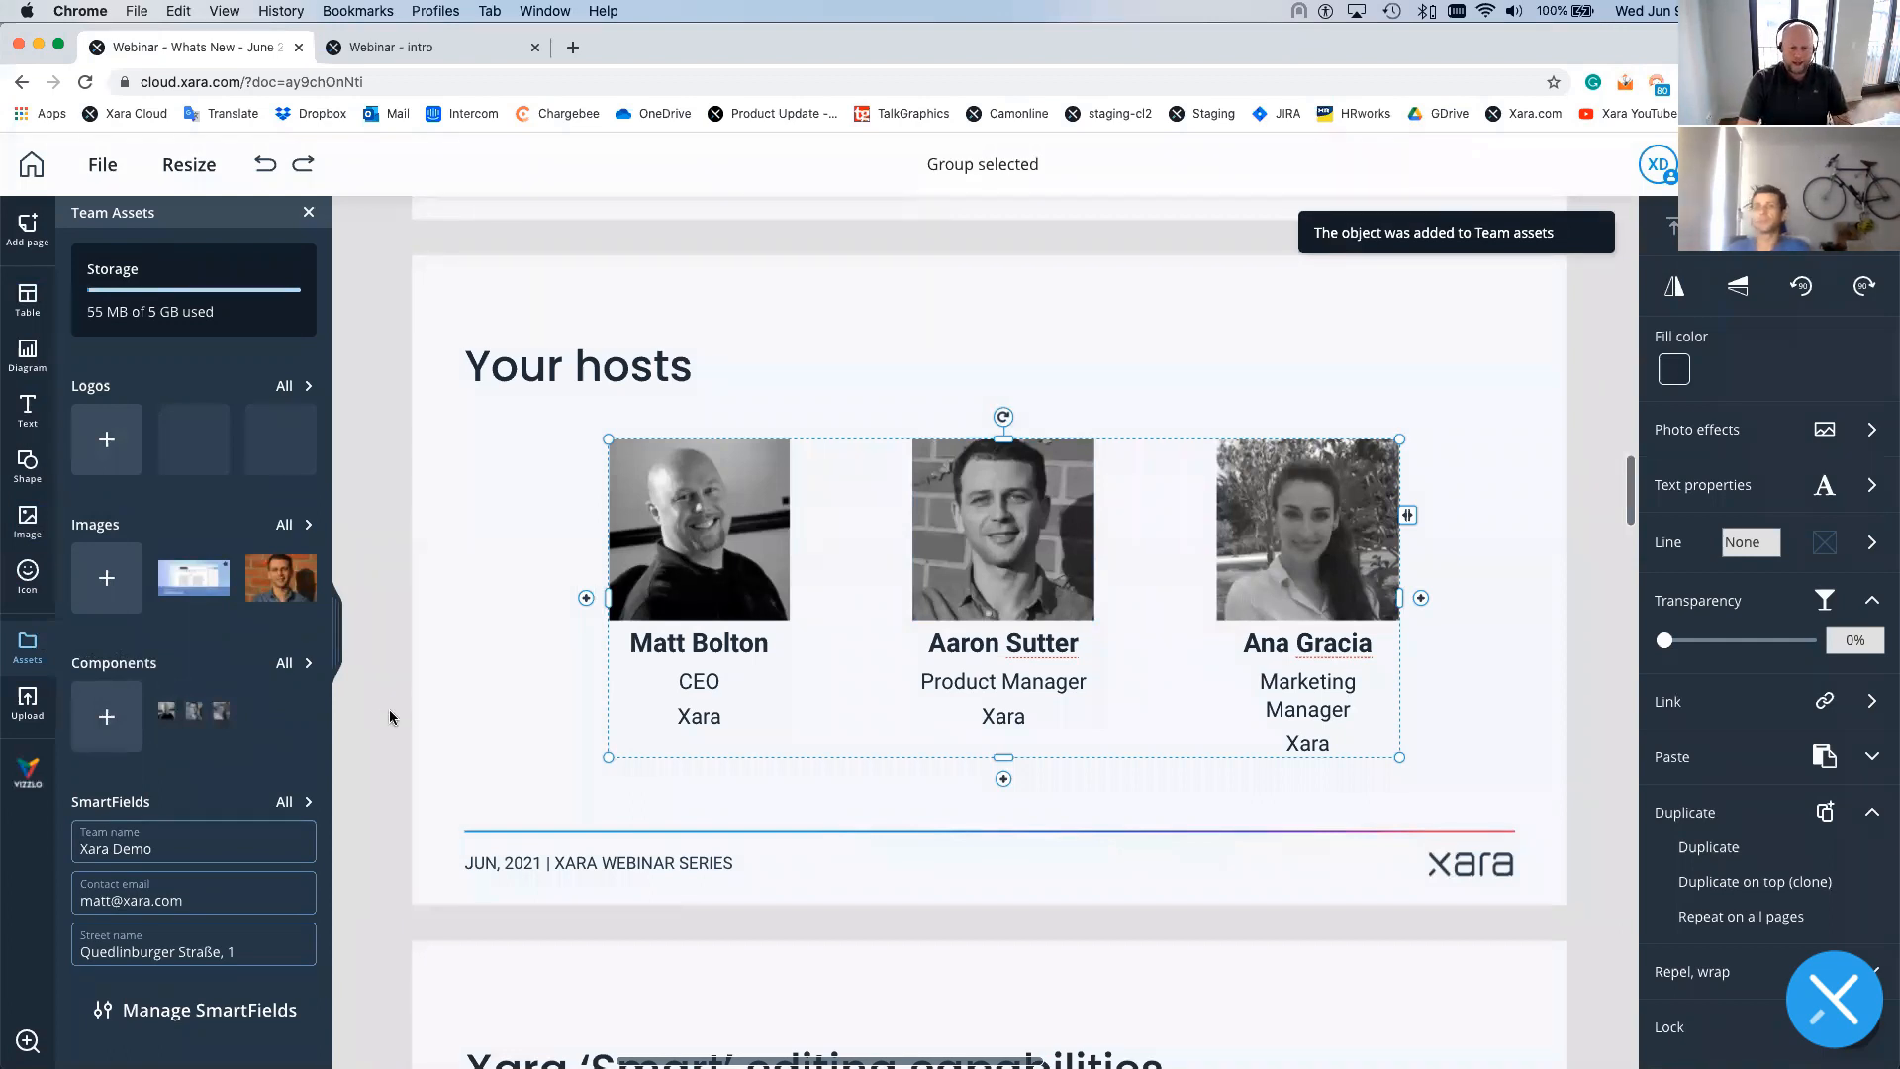
scroll(390, 717, down, 1)
scroll(621, 786, down, 15)
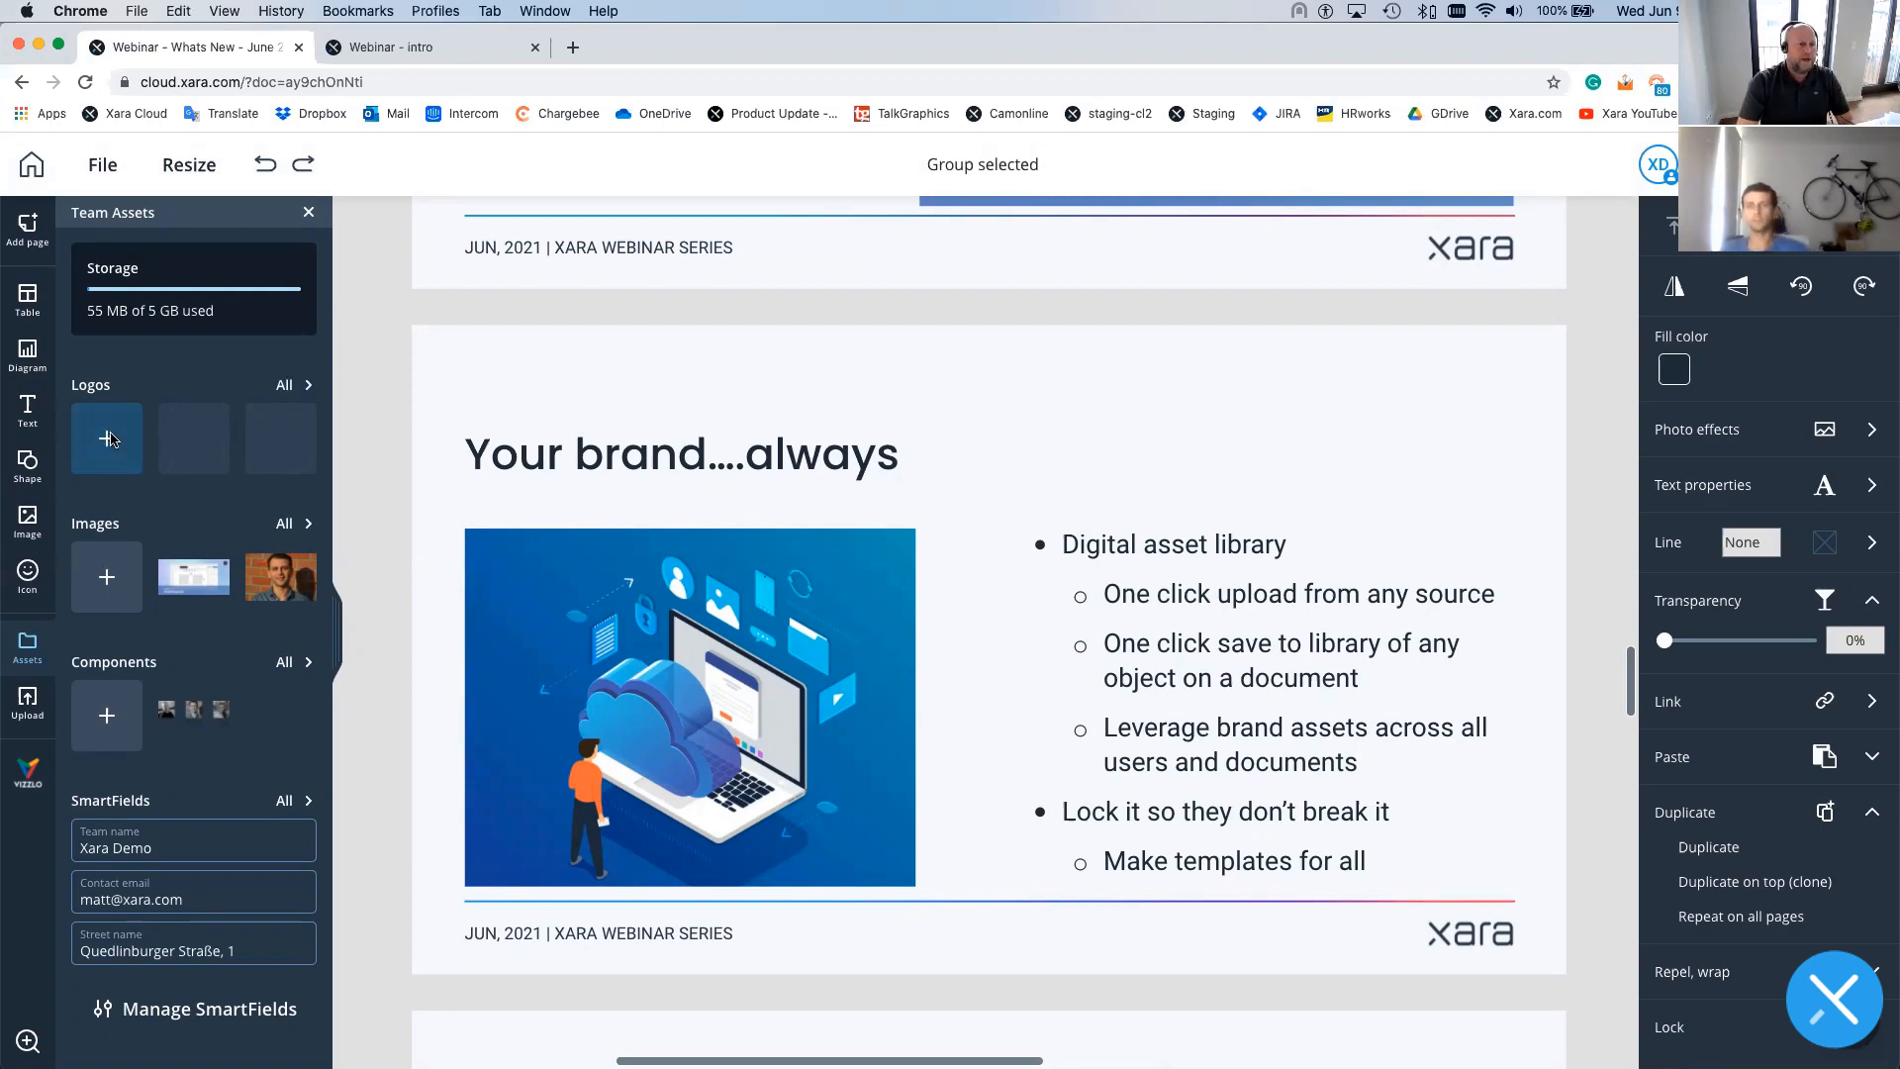
- Upload every file in the Xara Logos folder, from 3737260.jpg to the last, into Team Logos
click(109, 440)
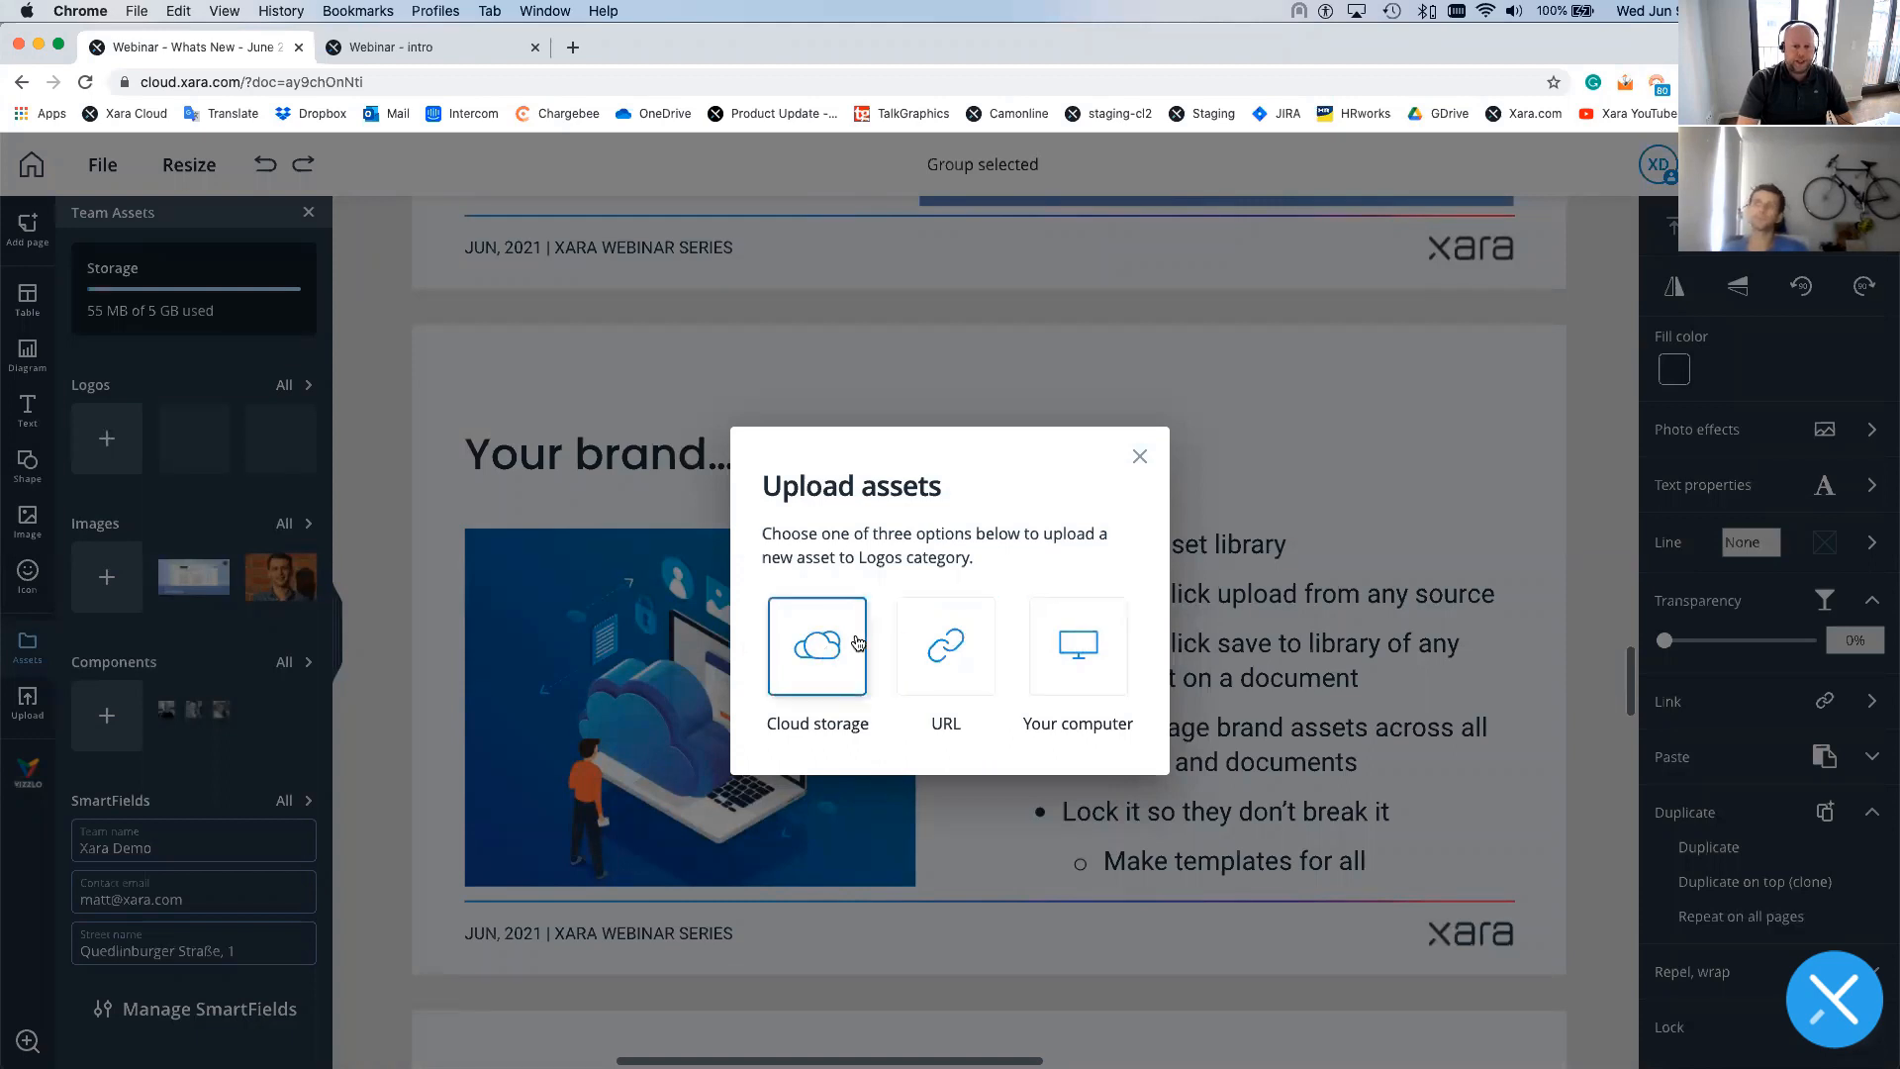
click(1076, 650)
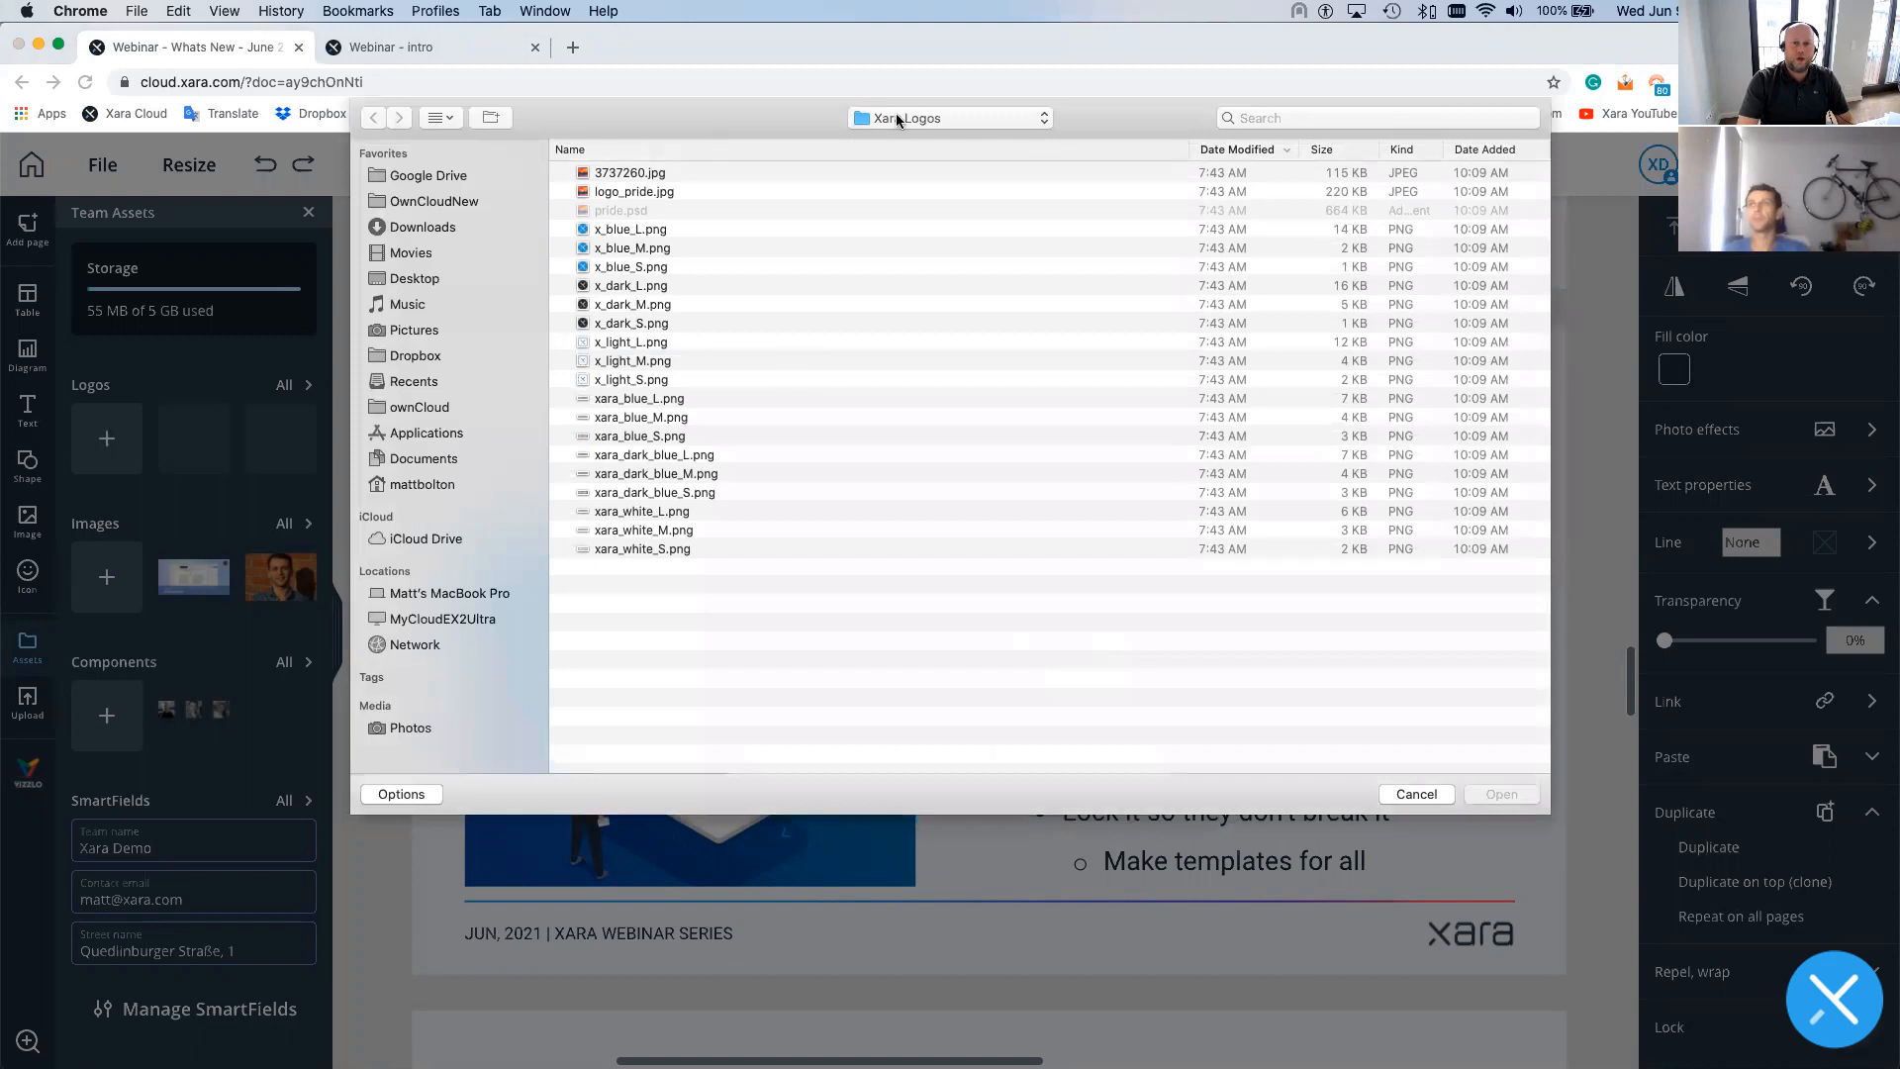
click(666, 174)
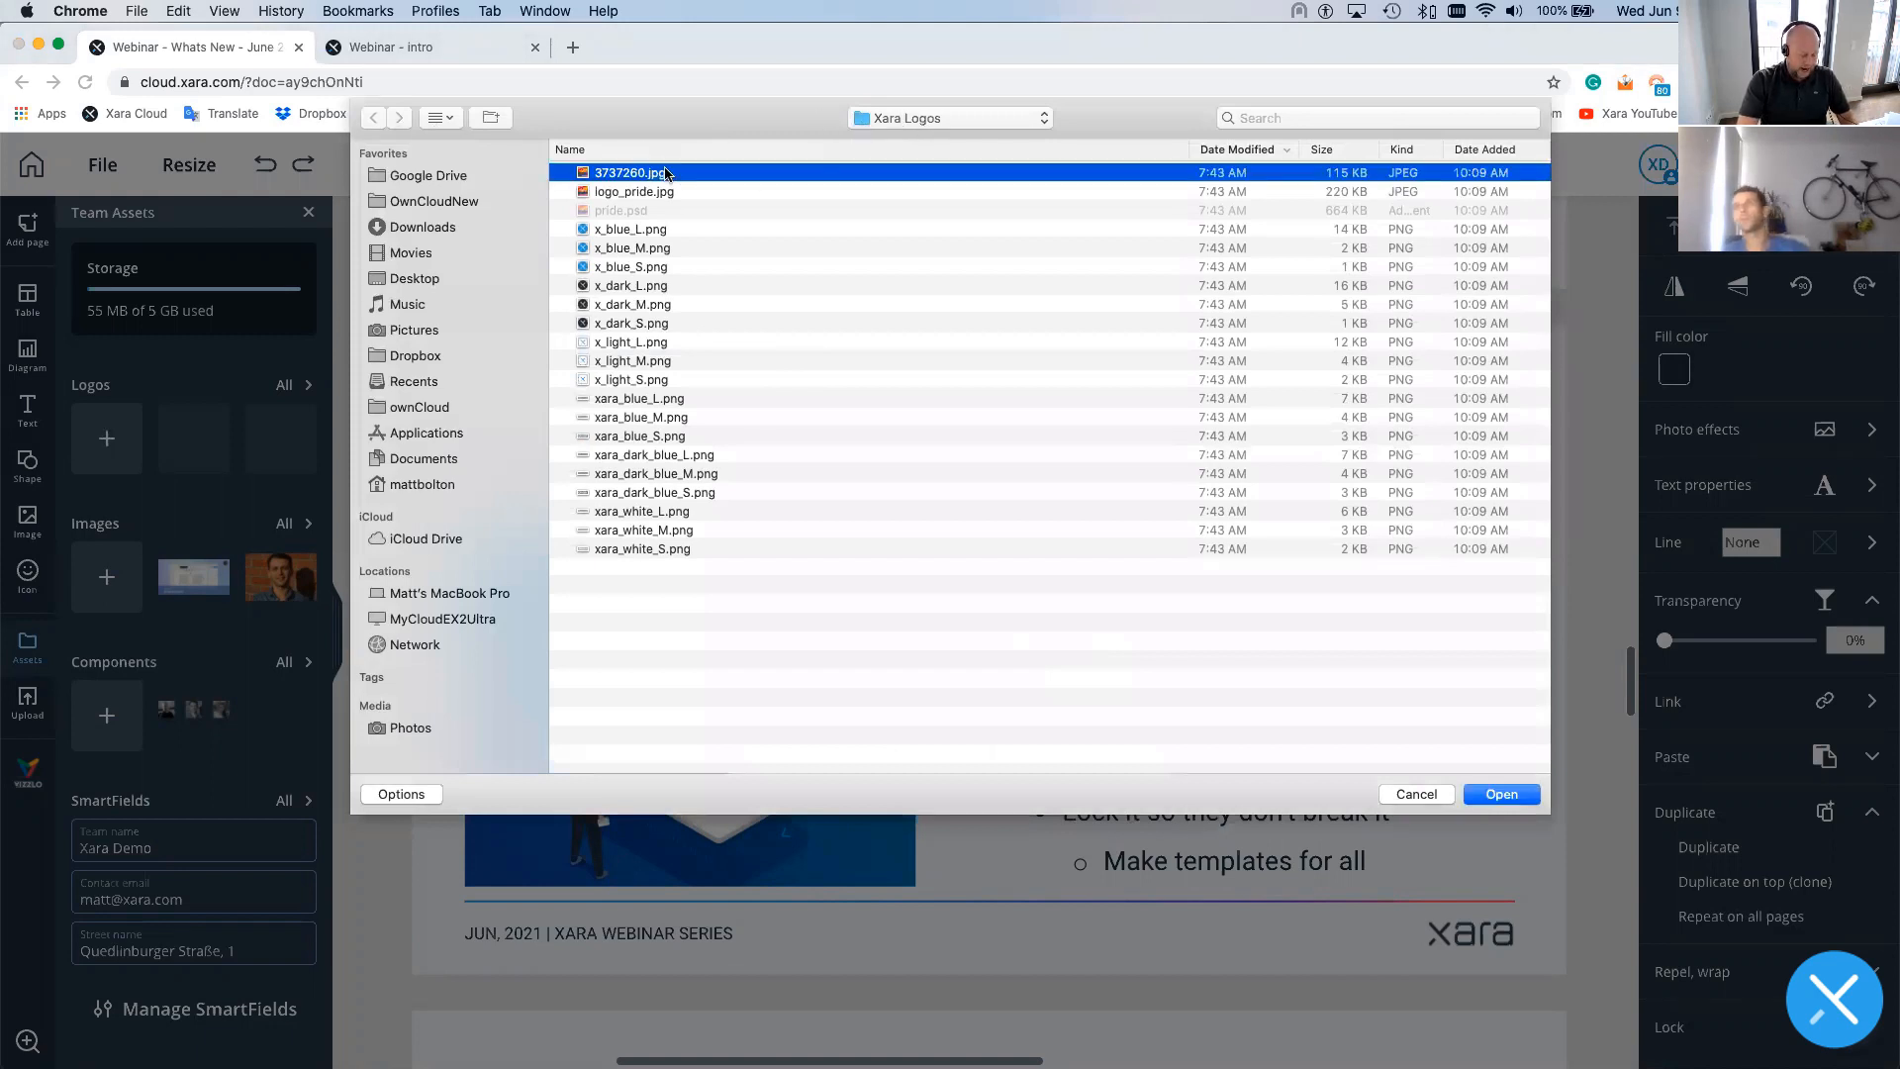
shift+click(653, 549)
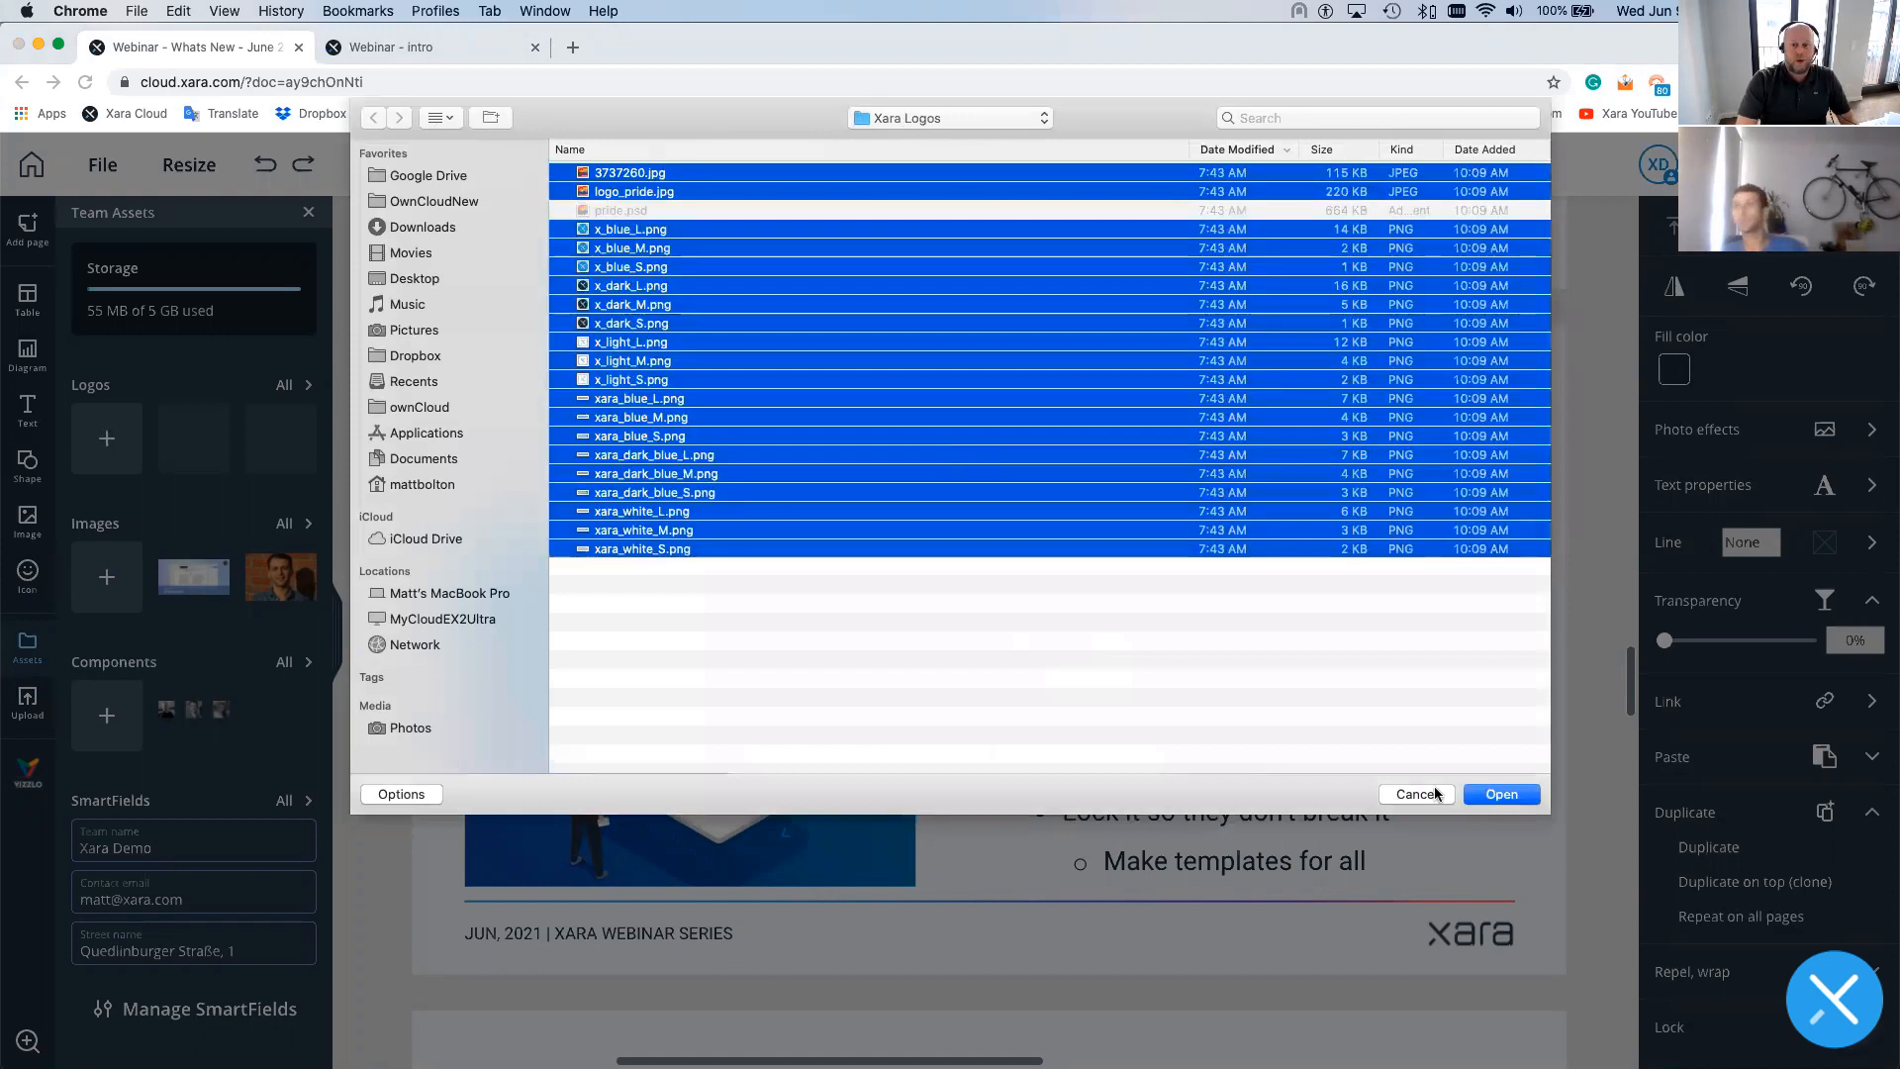
click(1496, 797)
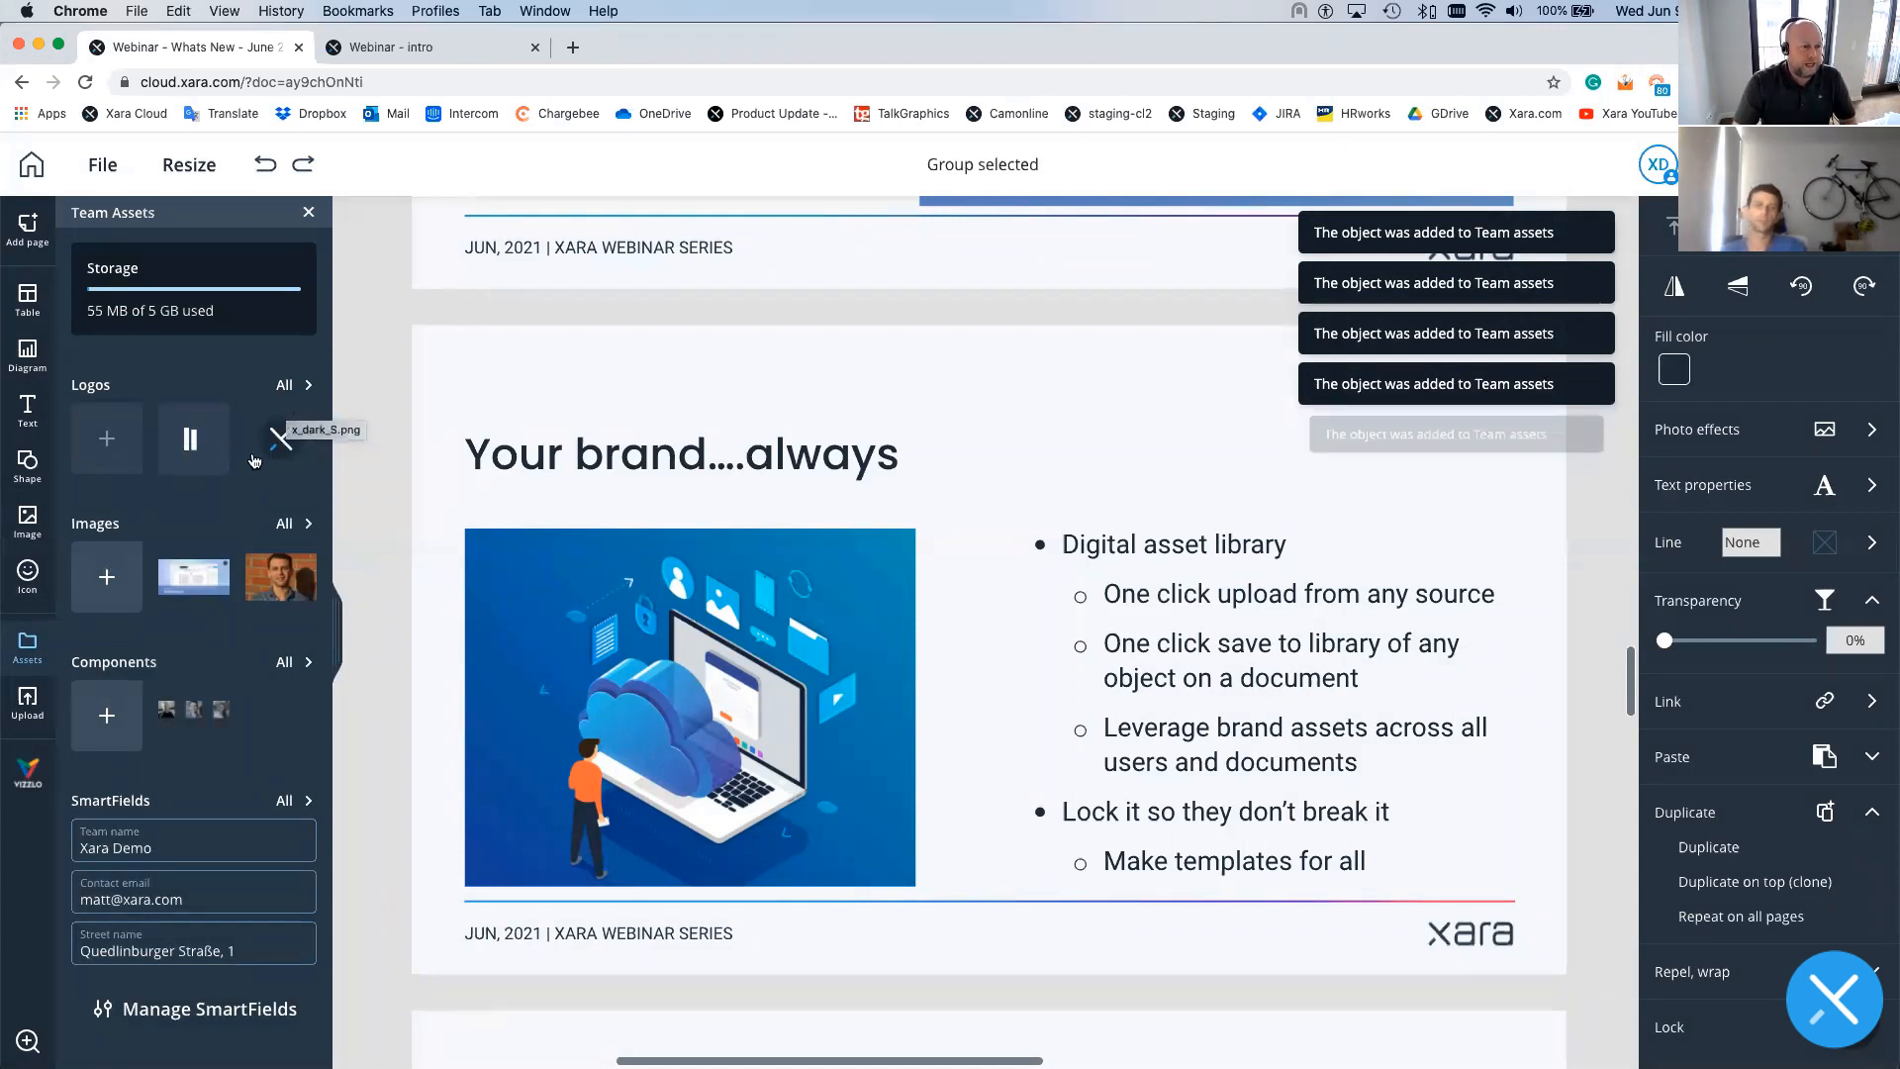
- Open the full team Logos library and delete two unwanted logos from it
click(295, 386)
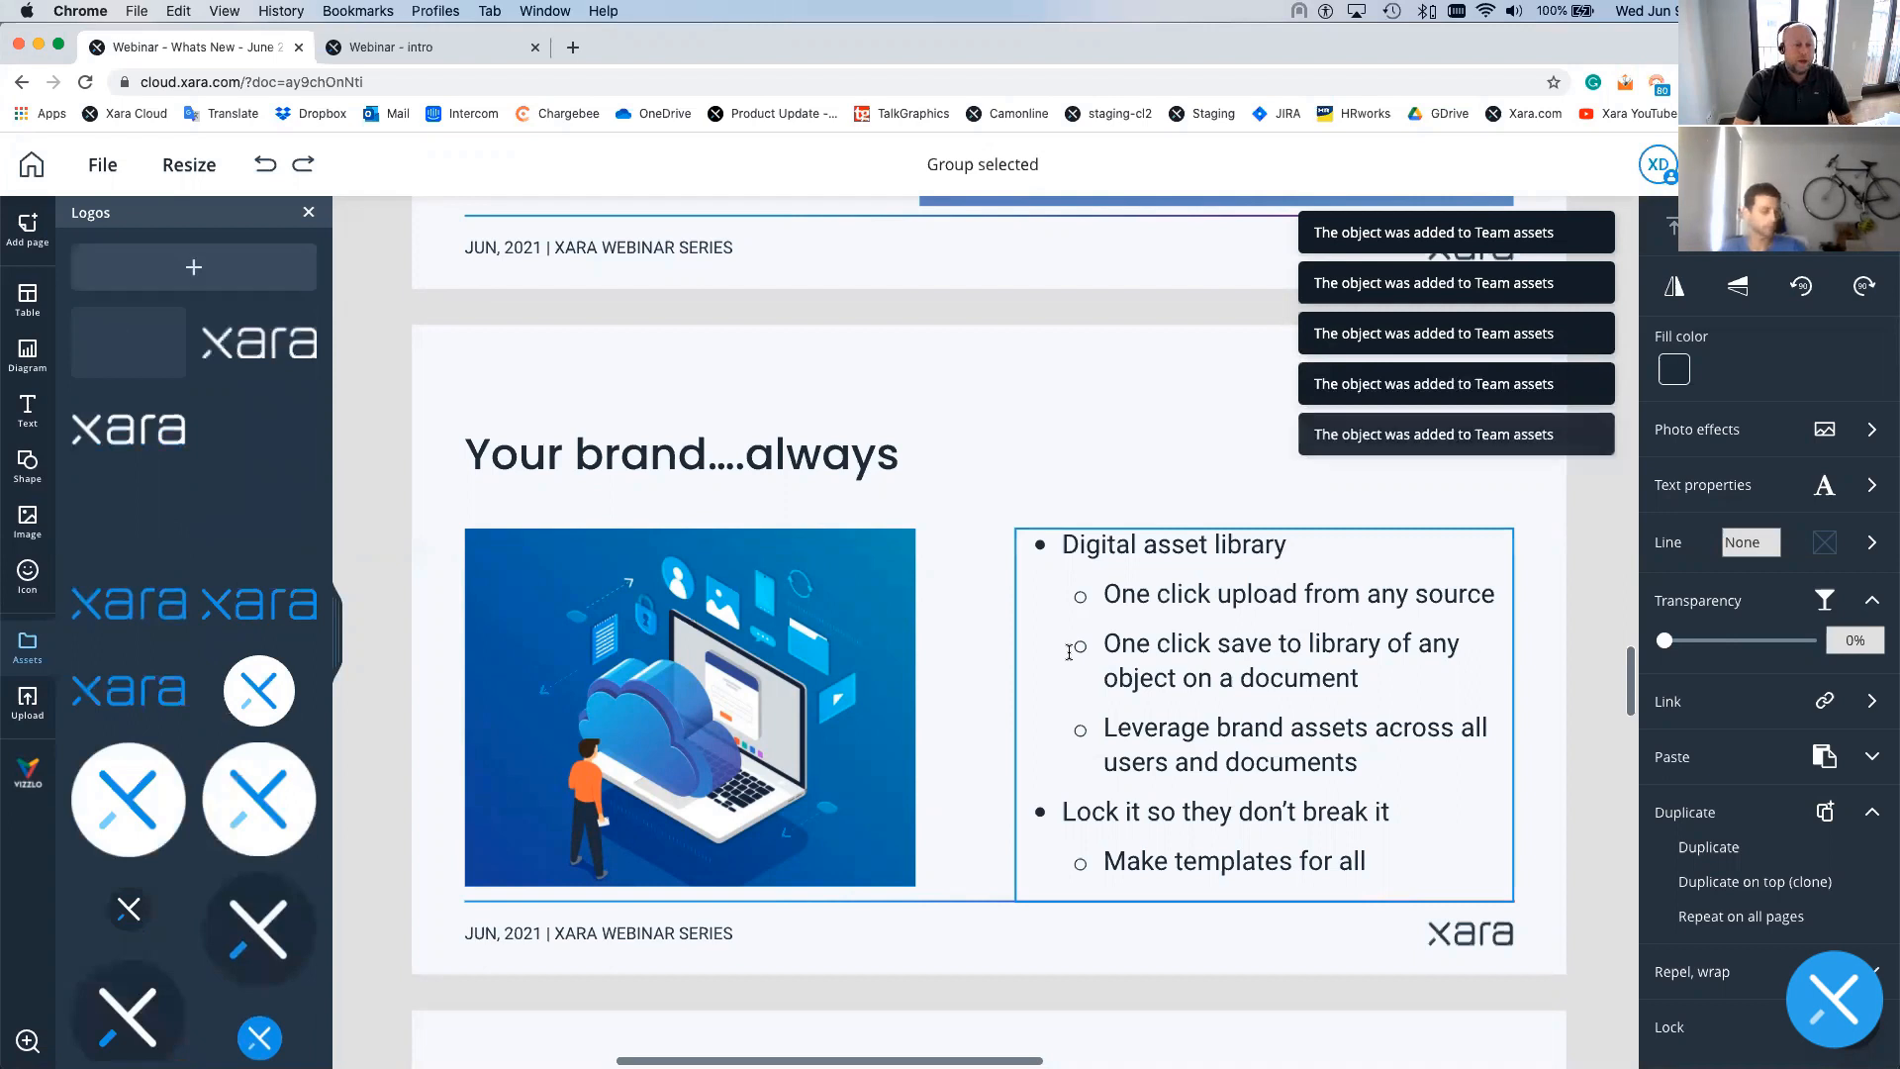
click(358, 253)
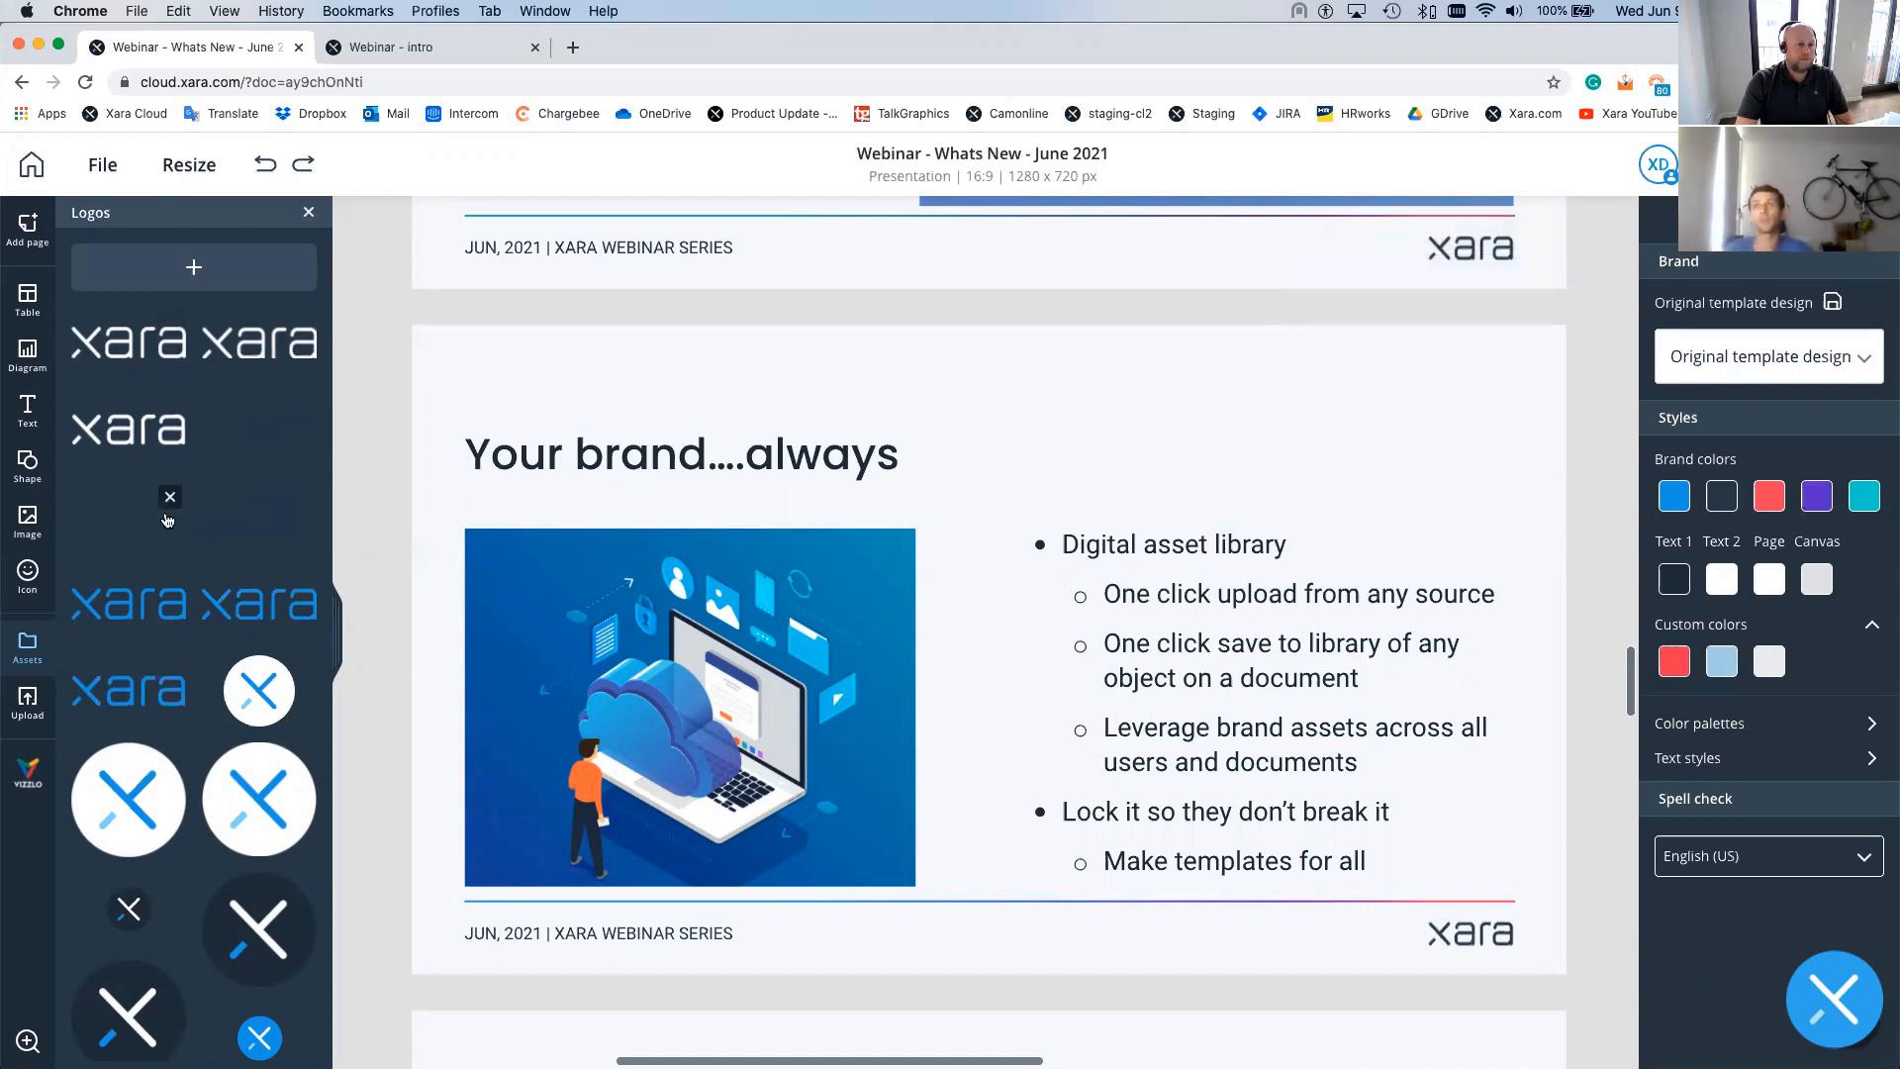
click(180, 493)
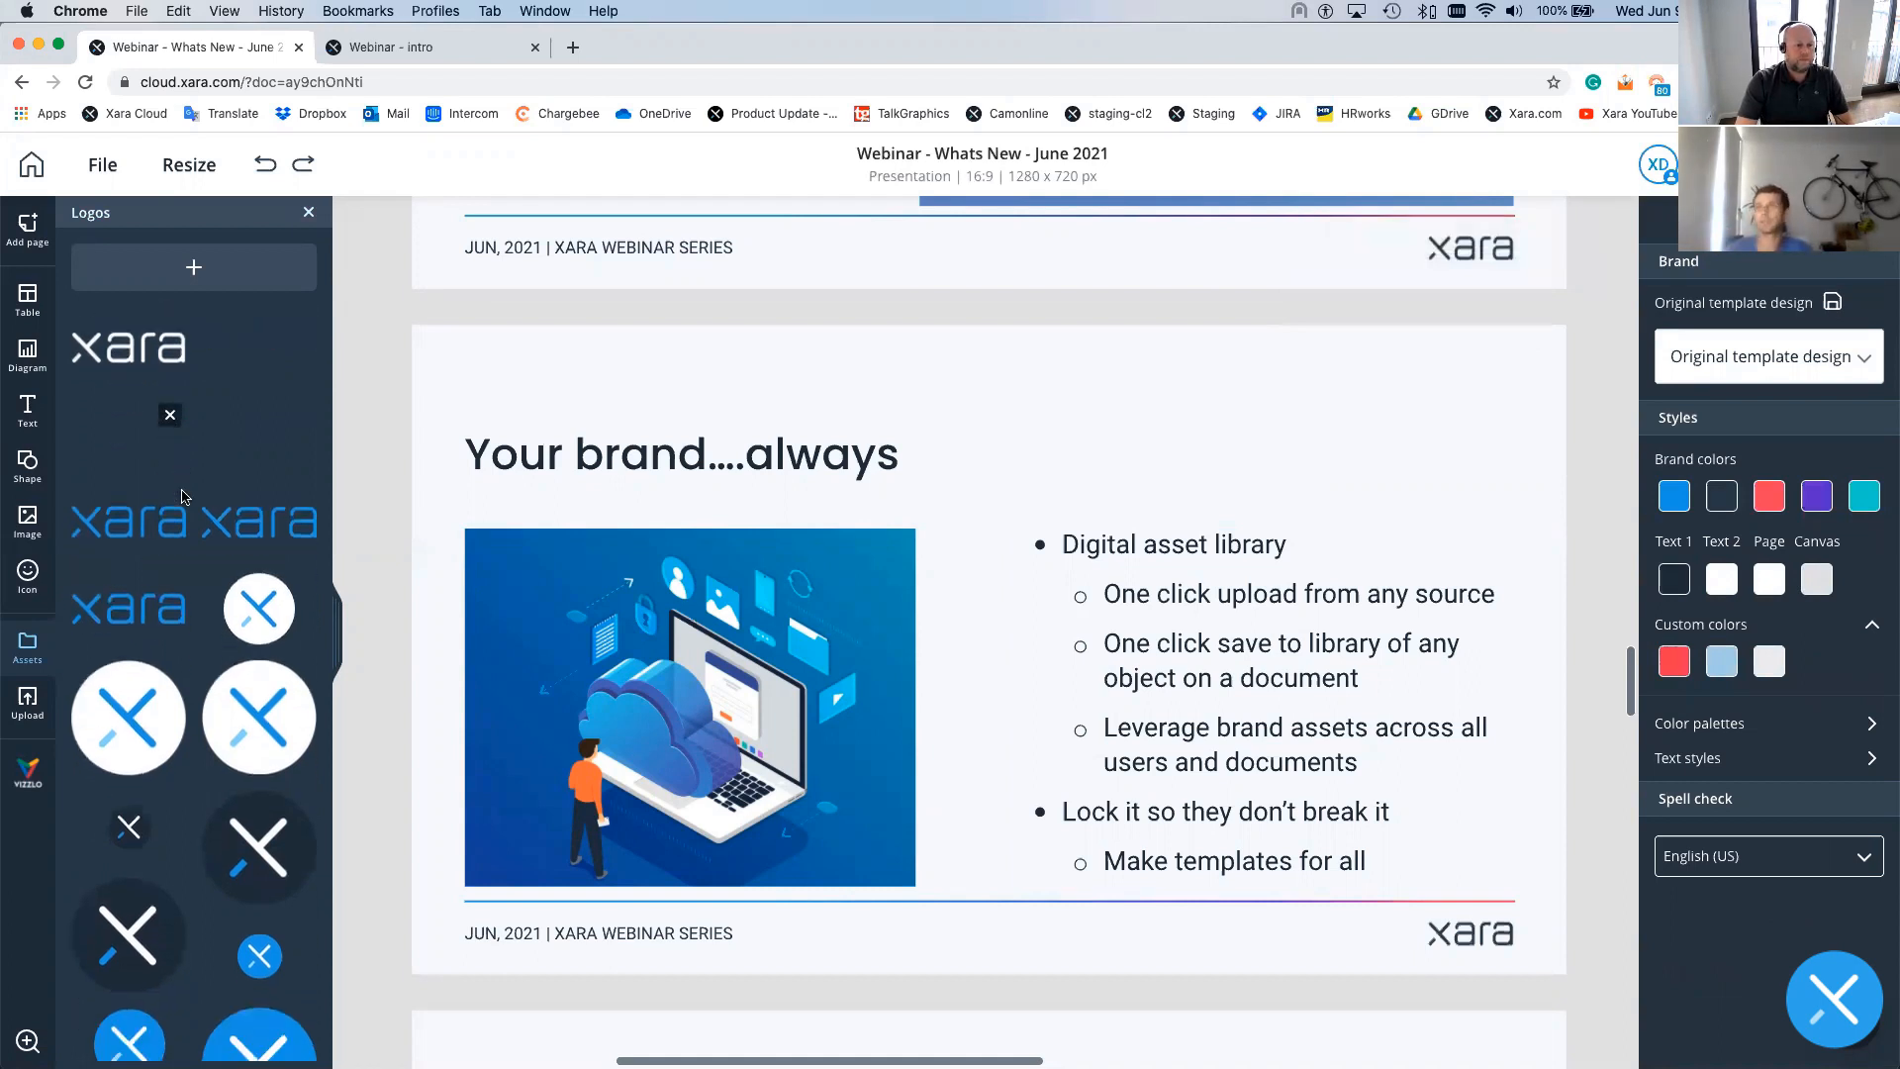
scroll(181, 495, down, 3)
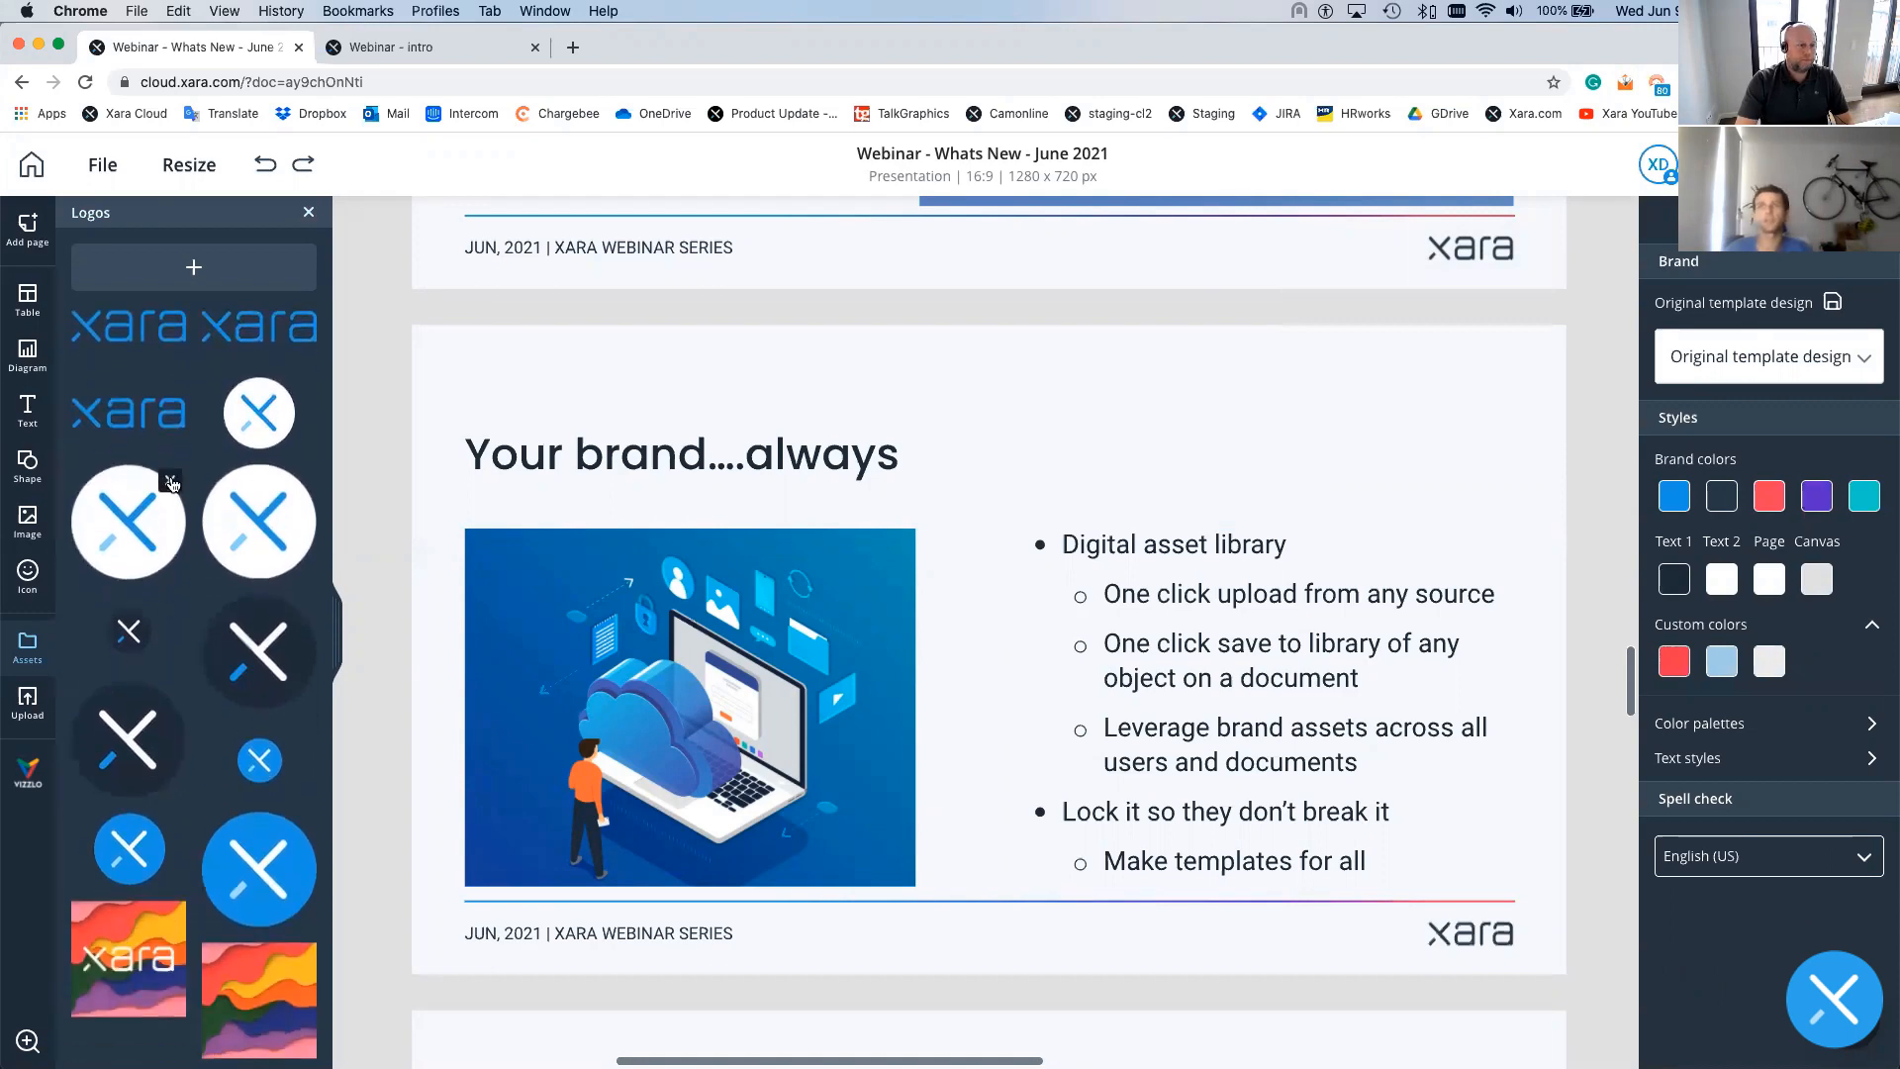
click(171, 482)
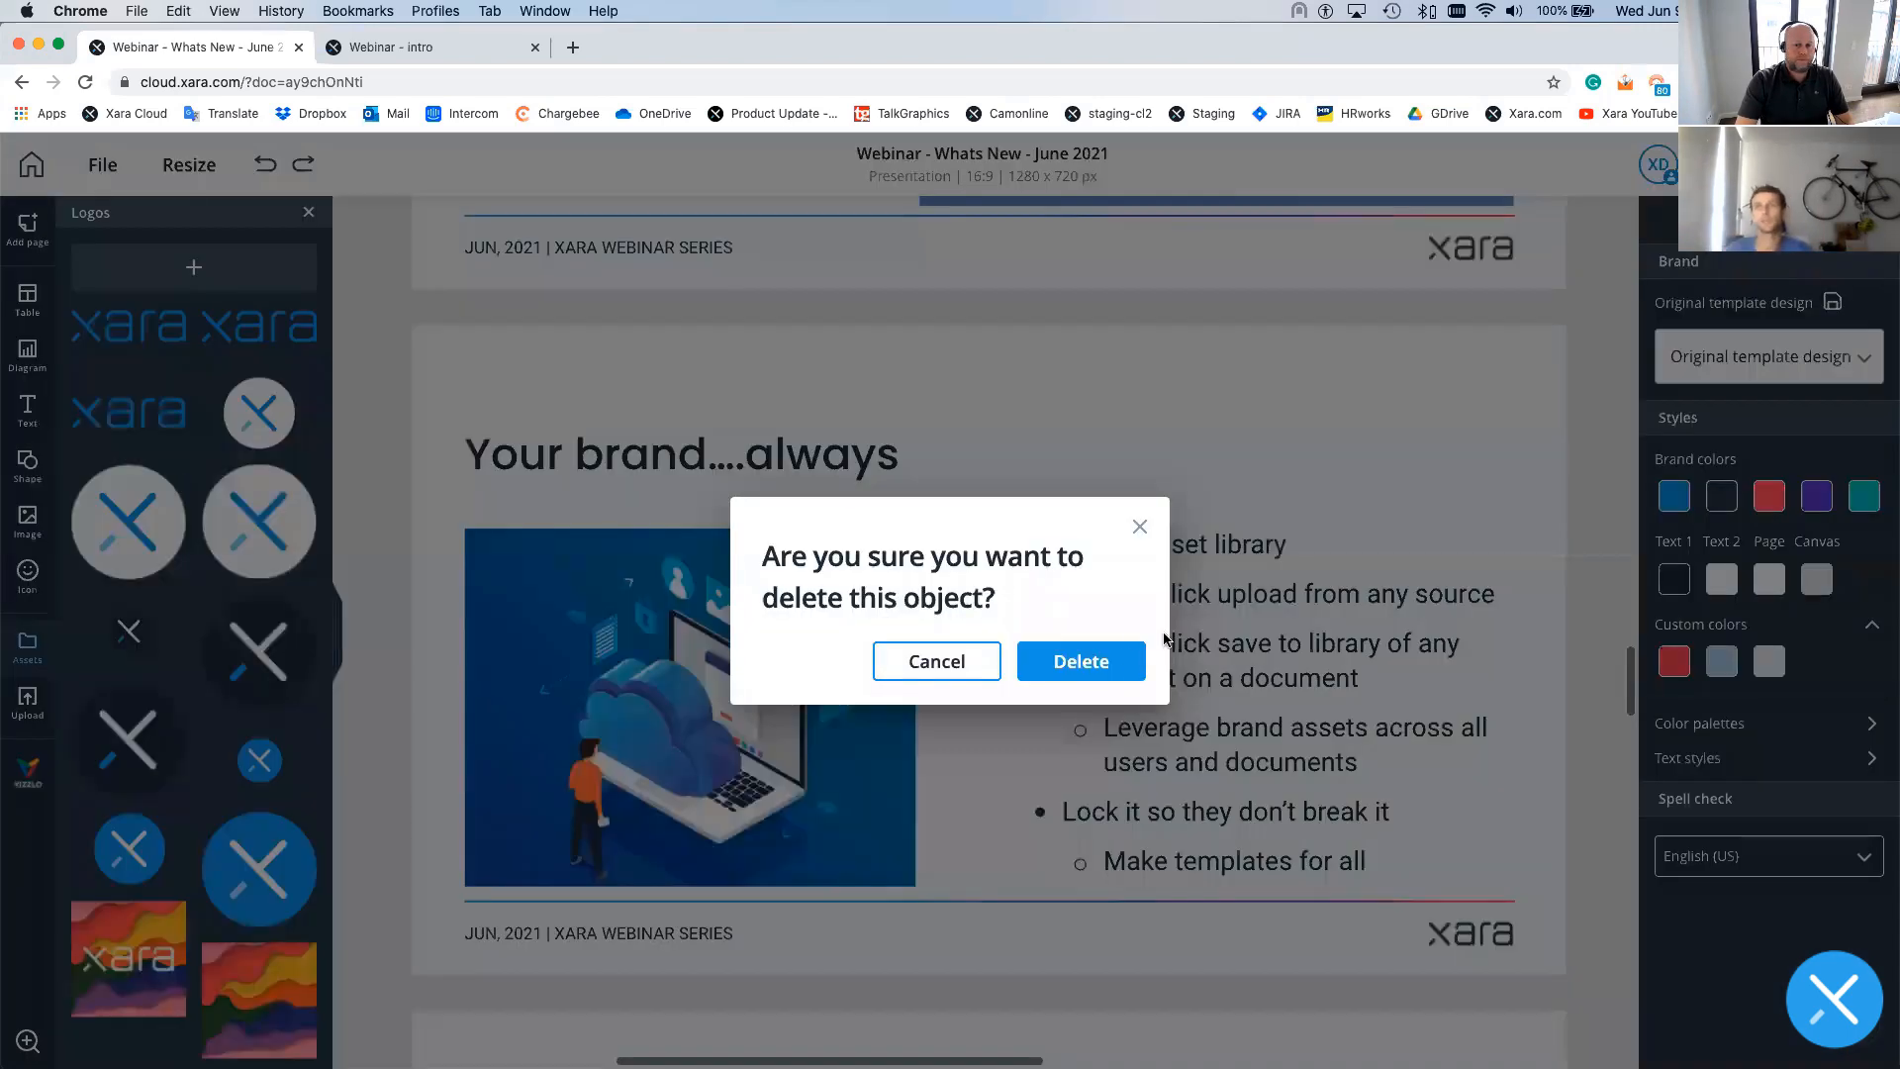
click(1081, 660)
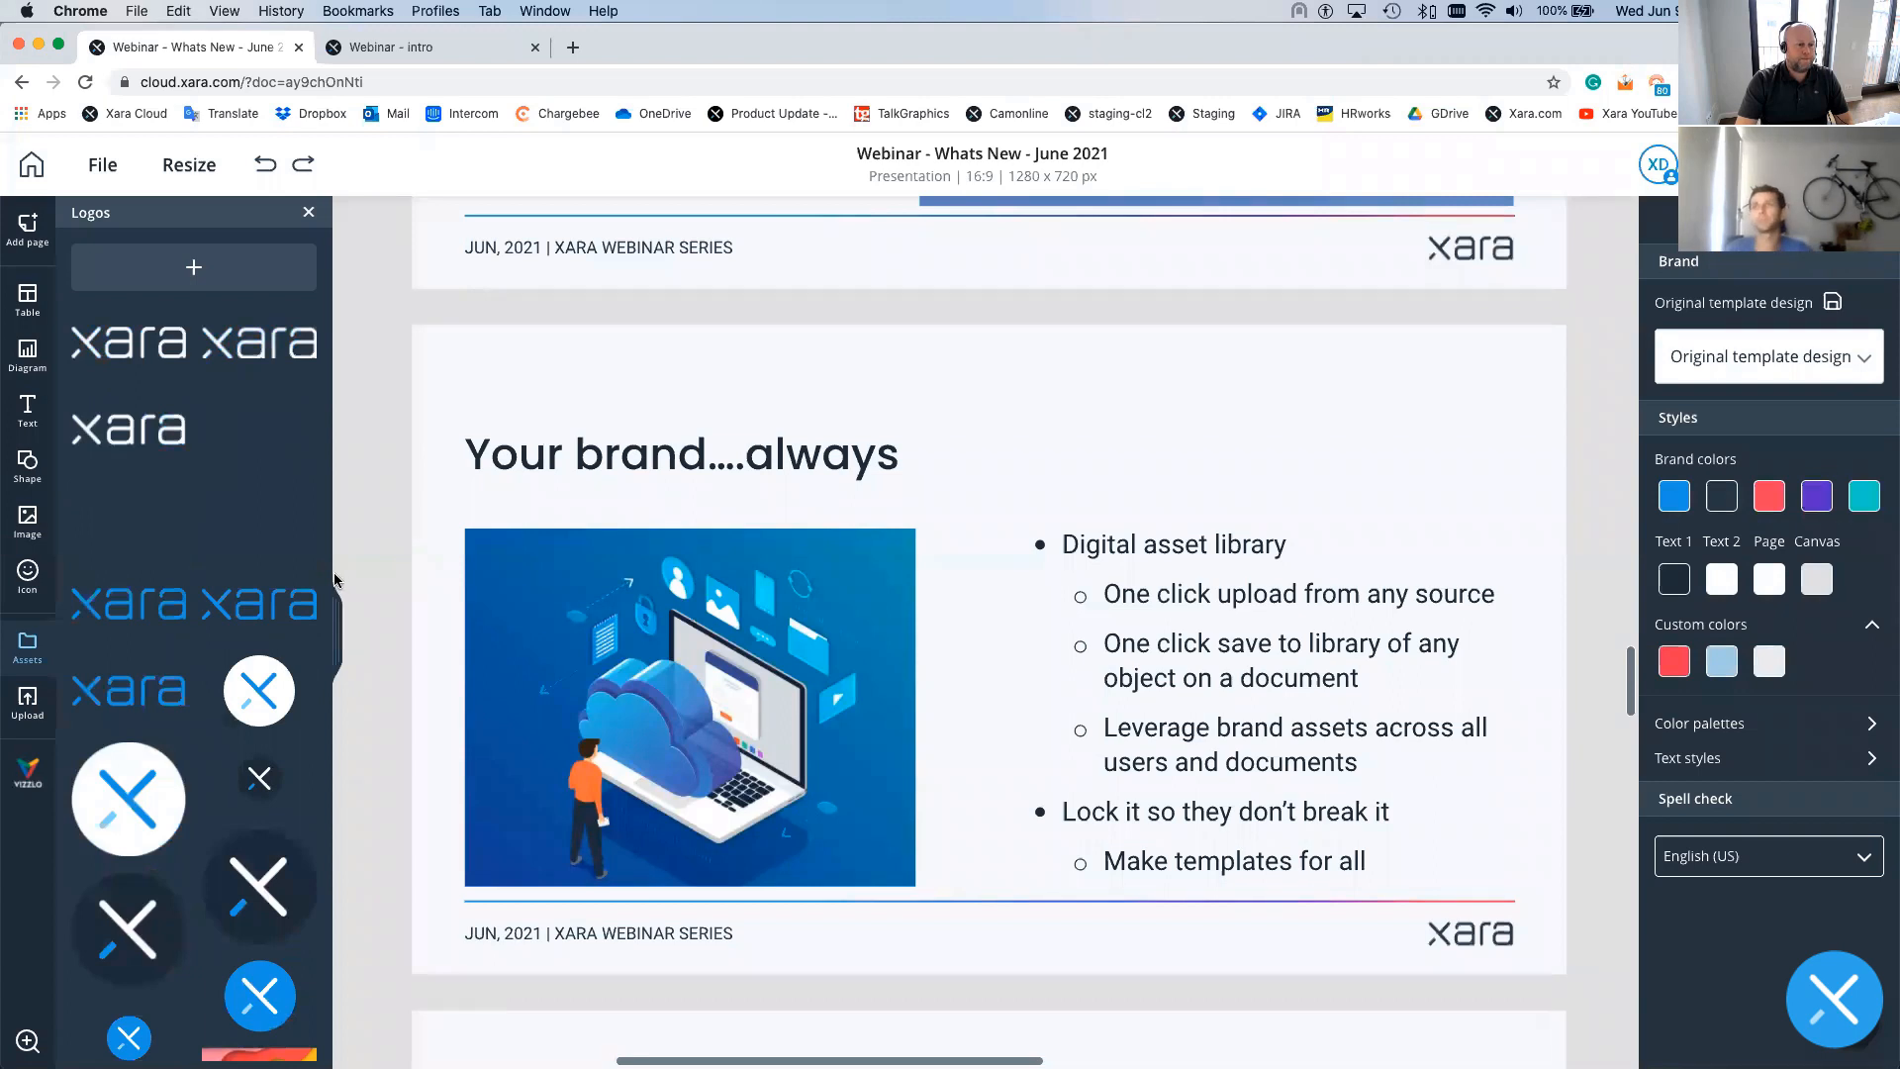
scroll(250, 562, down, 3)
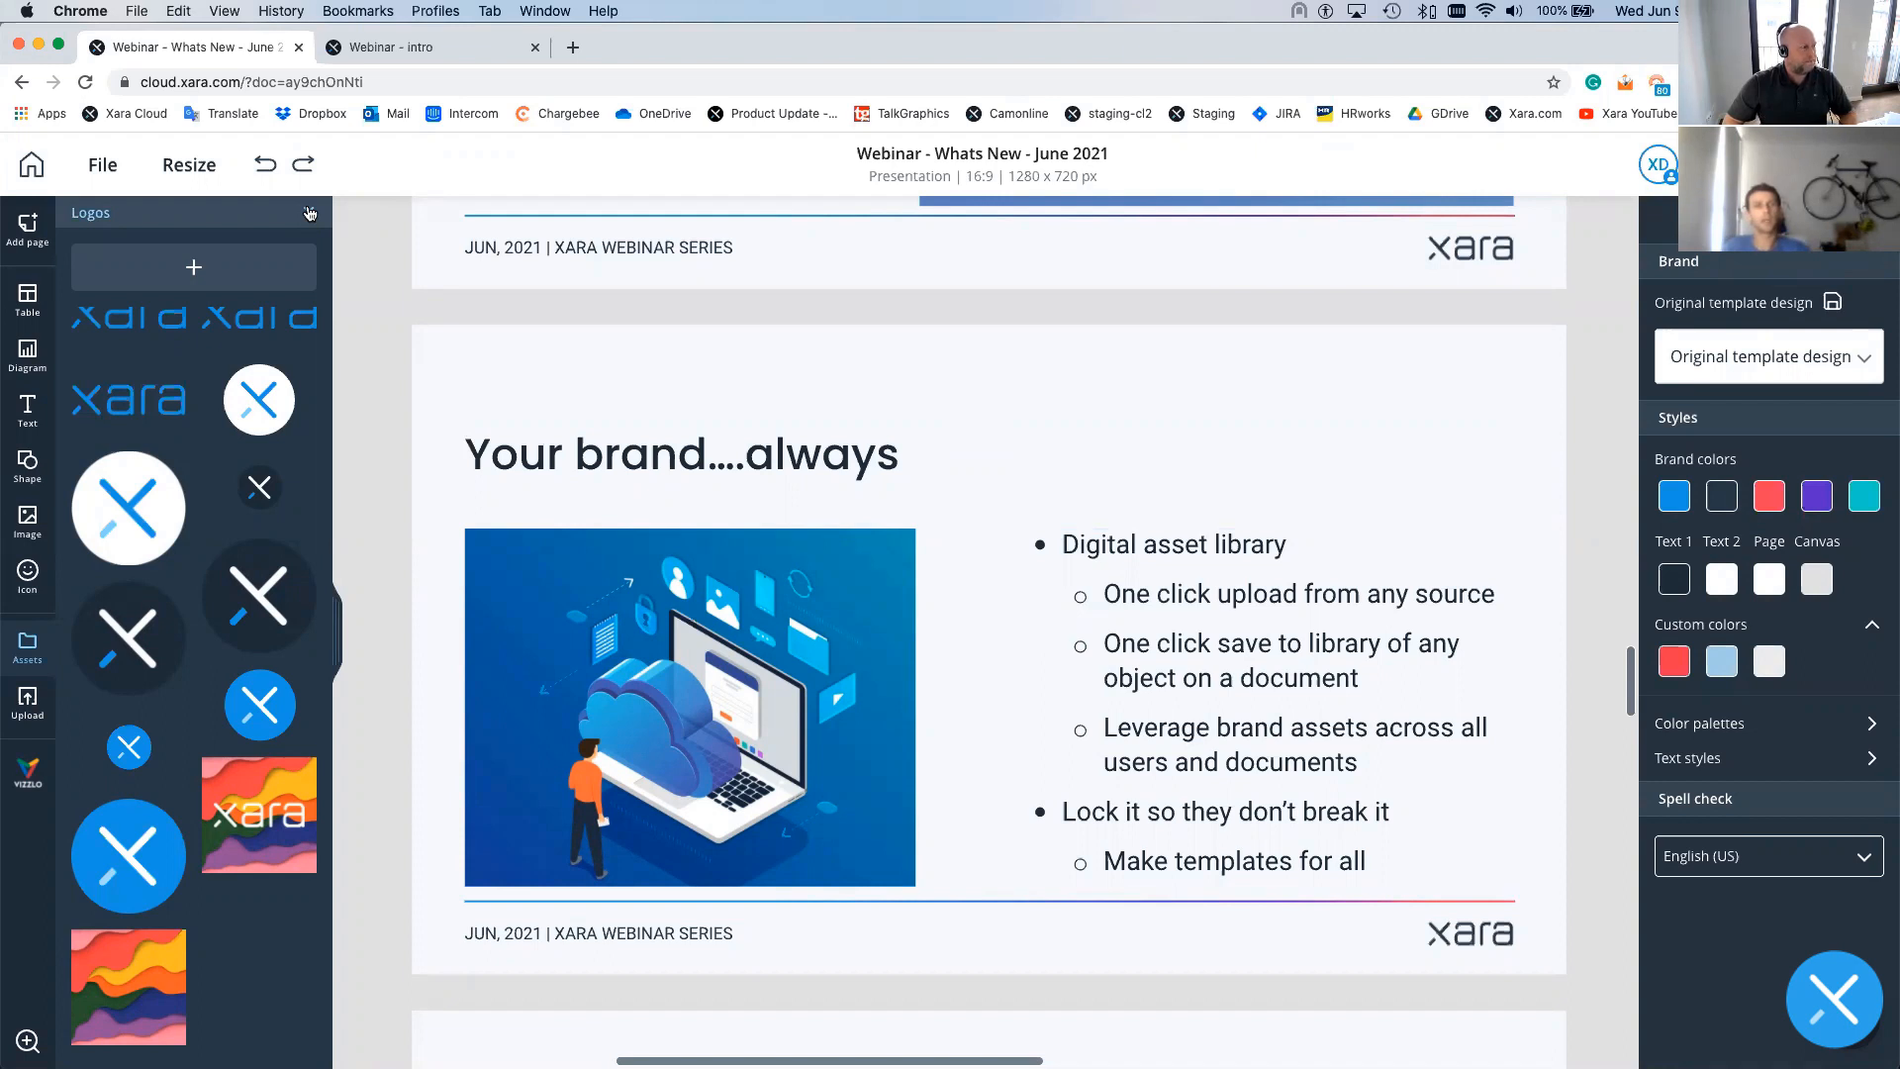
- Go back to the documents home page and list the Team templates
click(34, 168)
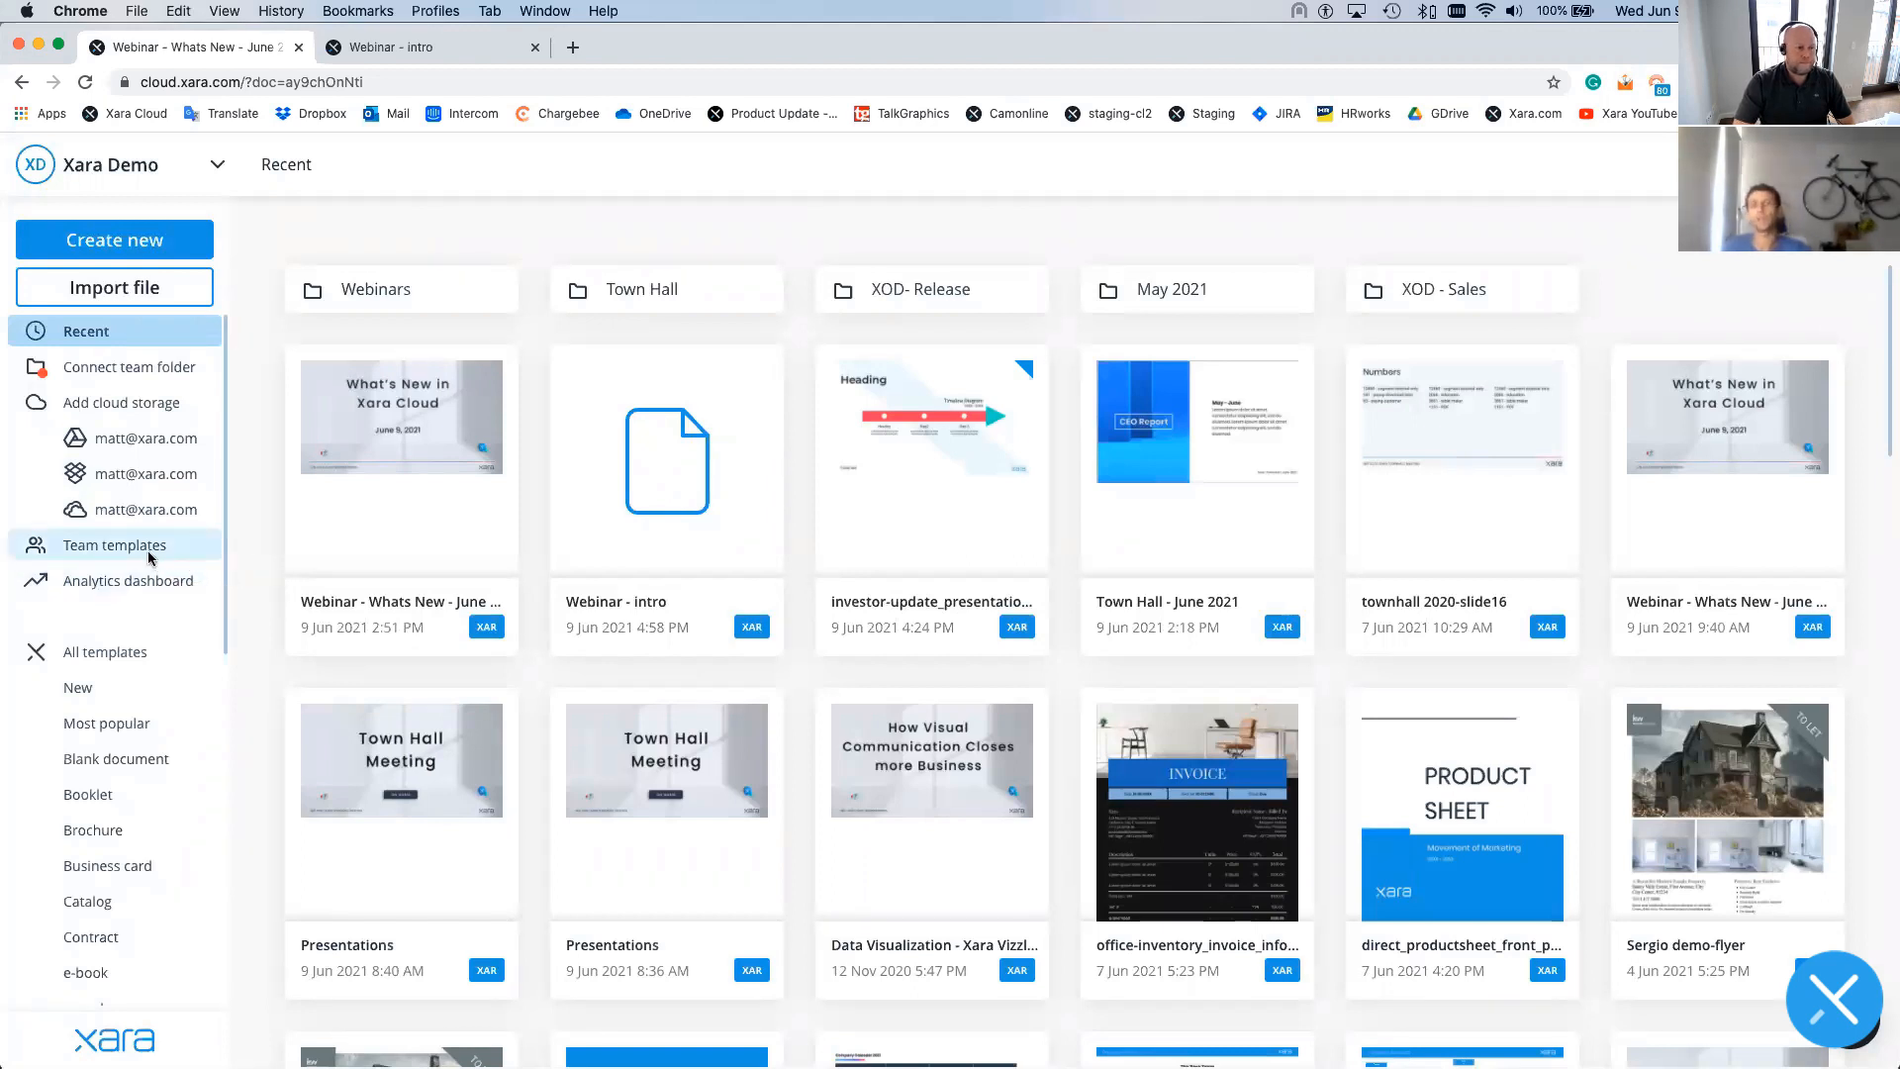
click(146, 550)
scroll(149, 636, down, 5)
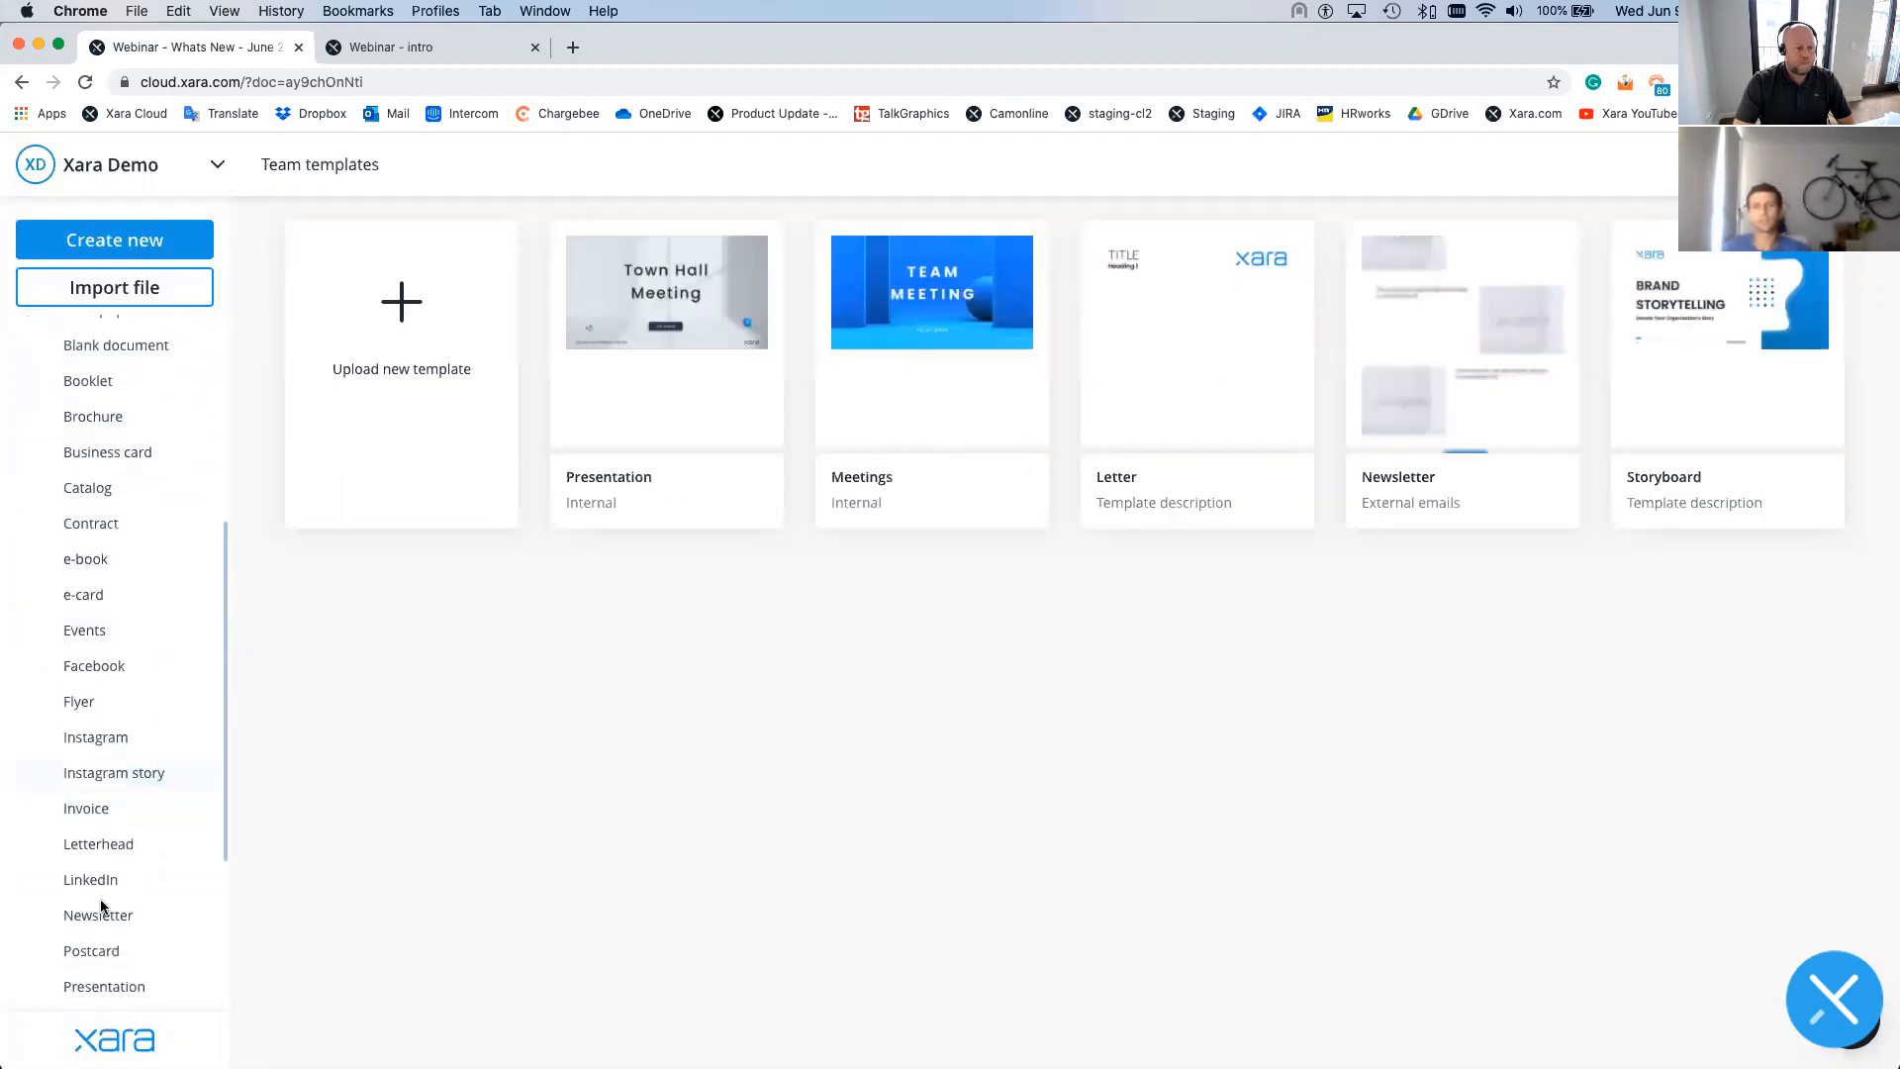
- Filter All templates to the Presentation category and locate the Storytelling card
scroll(111, 905, down, 2)
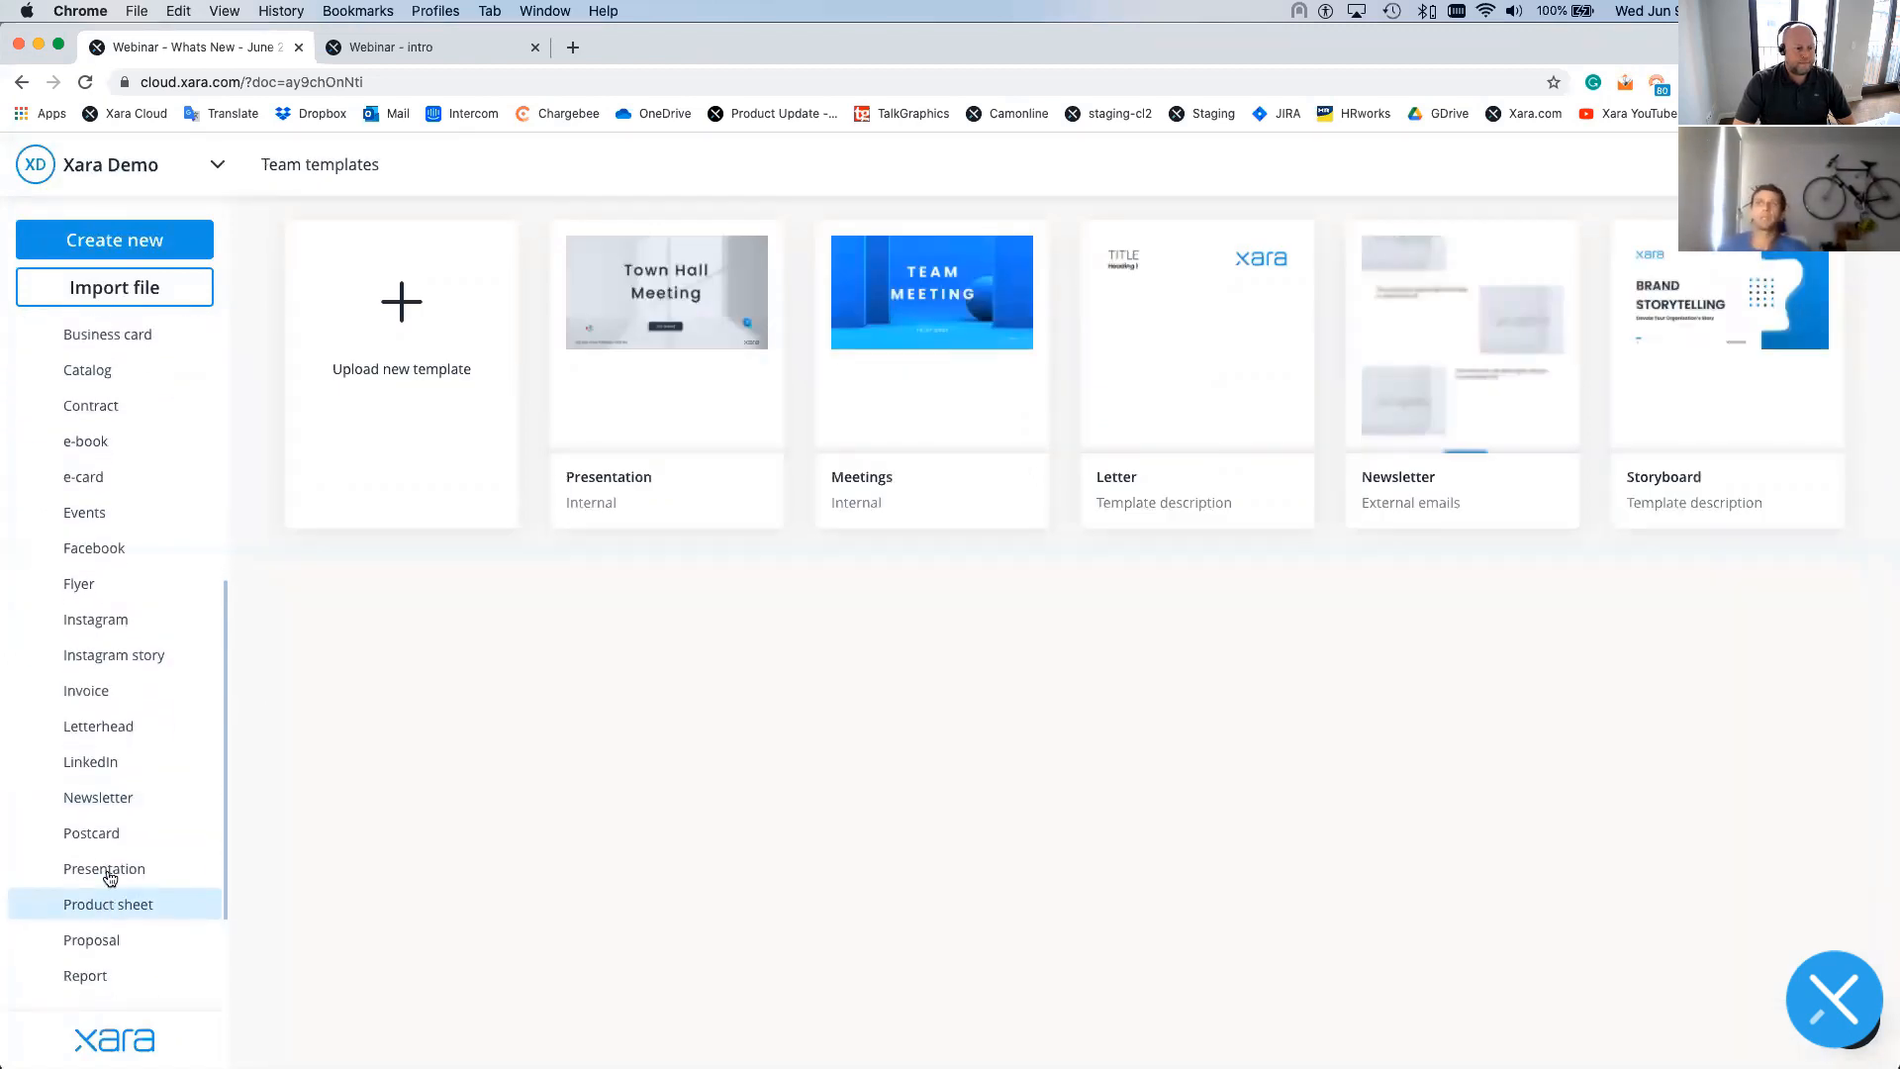
click(109, 869)
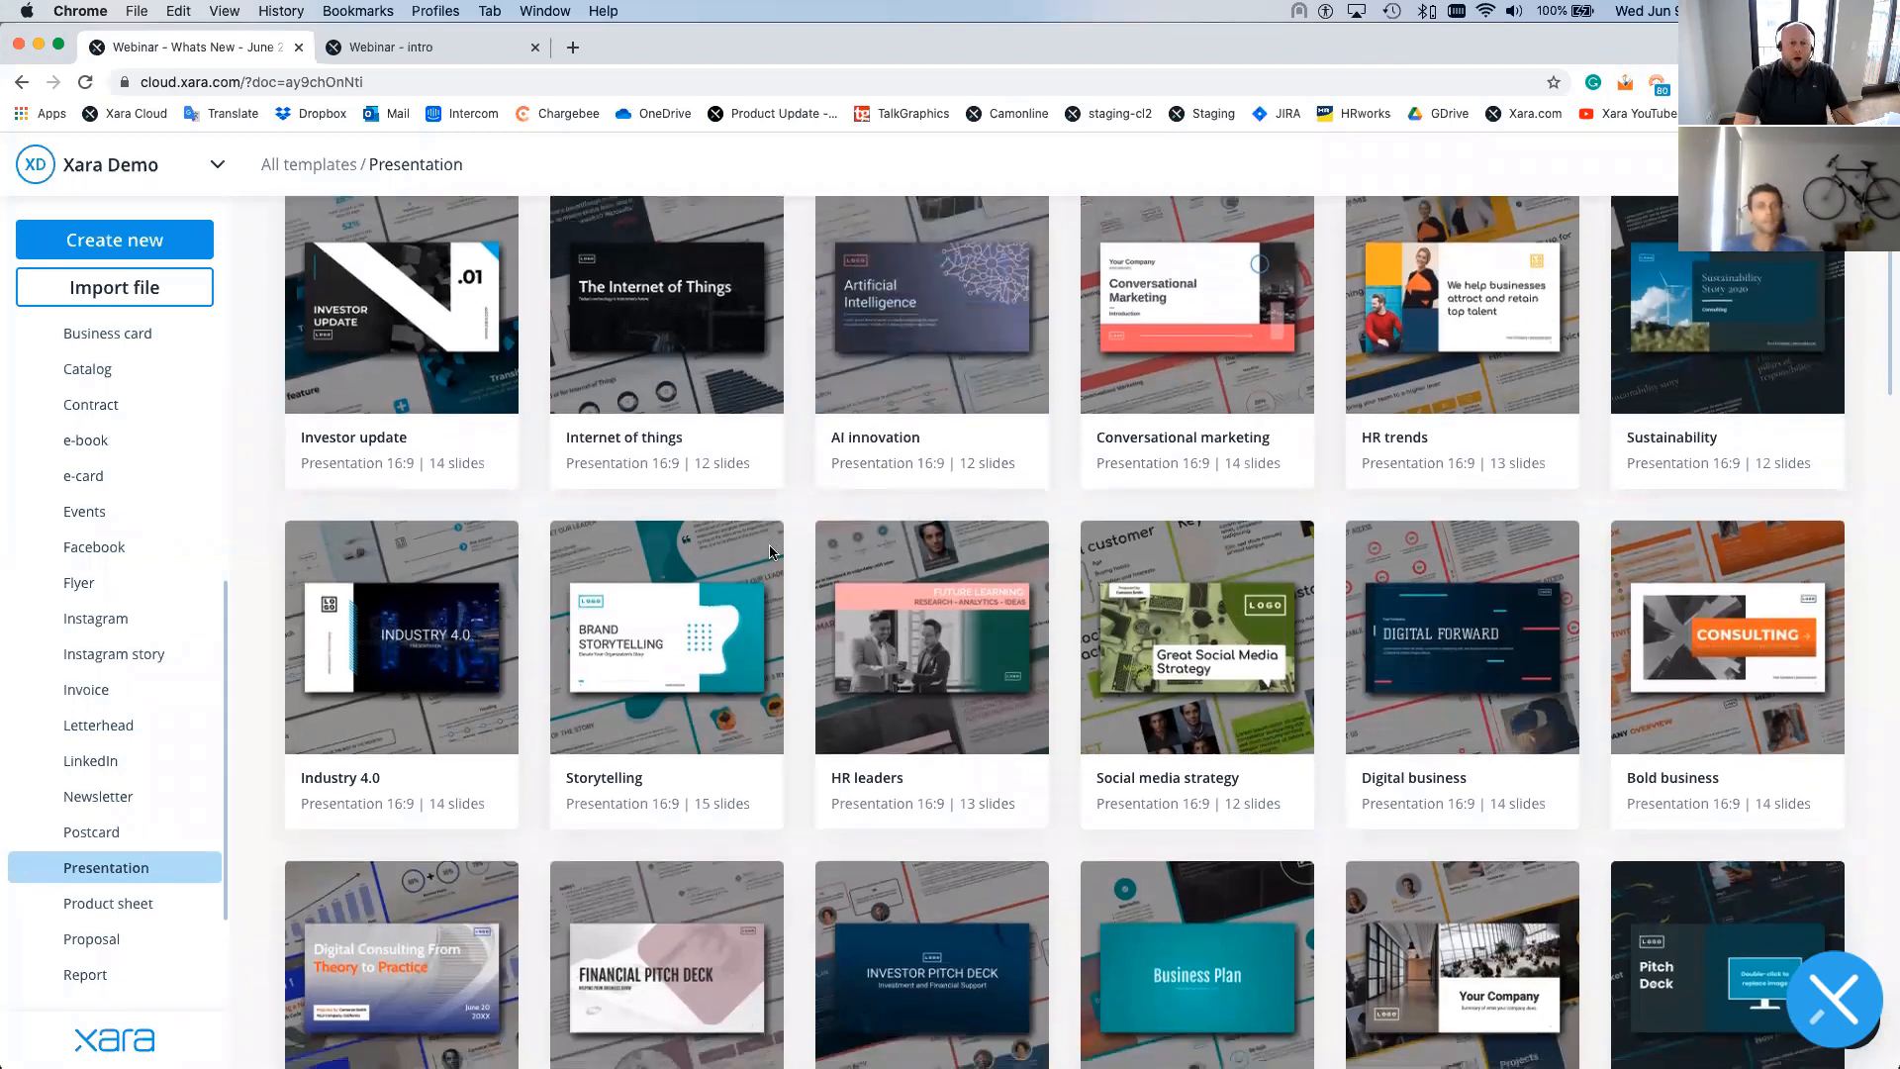
scroll(663, 633, down, 3)
mouse_move(664, 654)
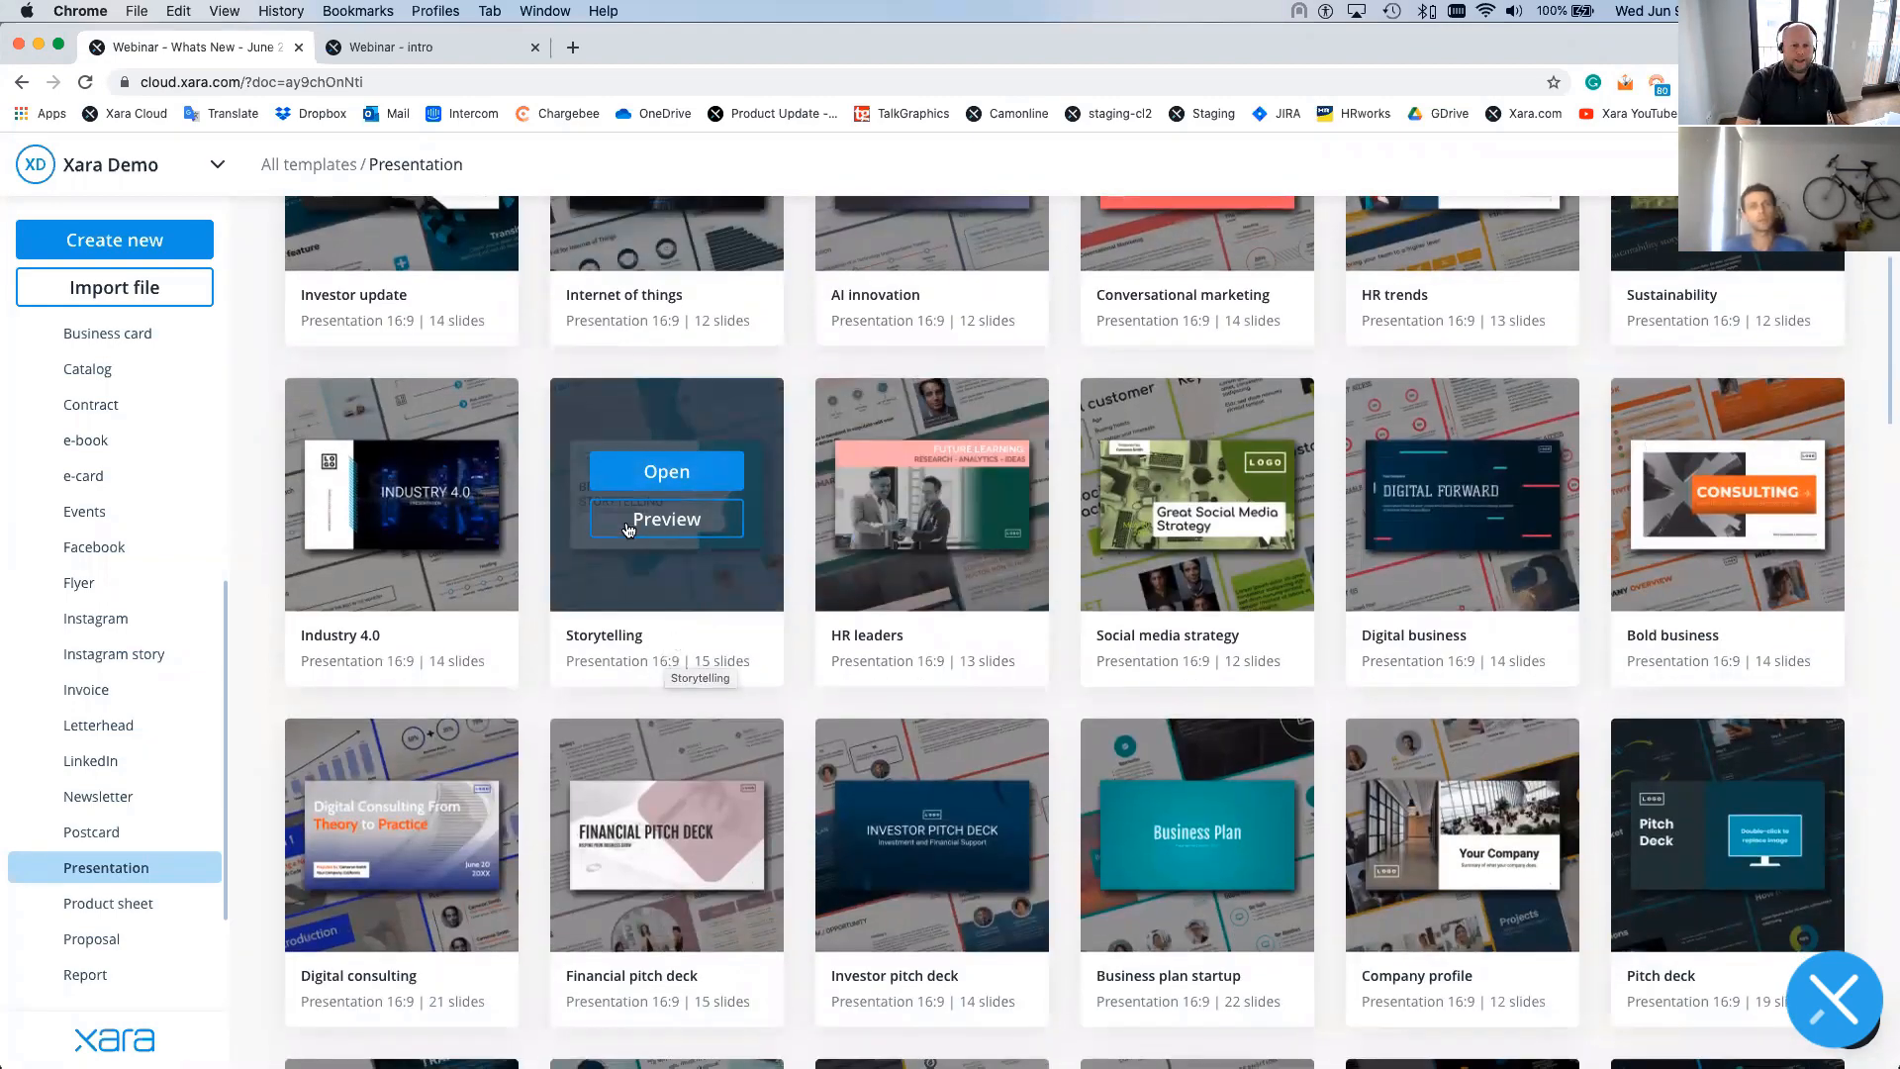
- Create a new document from the Storytelling template, showing its Brand Storytelling cover
click(670, 476)
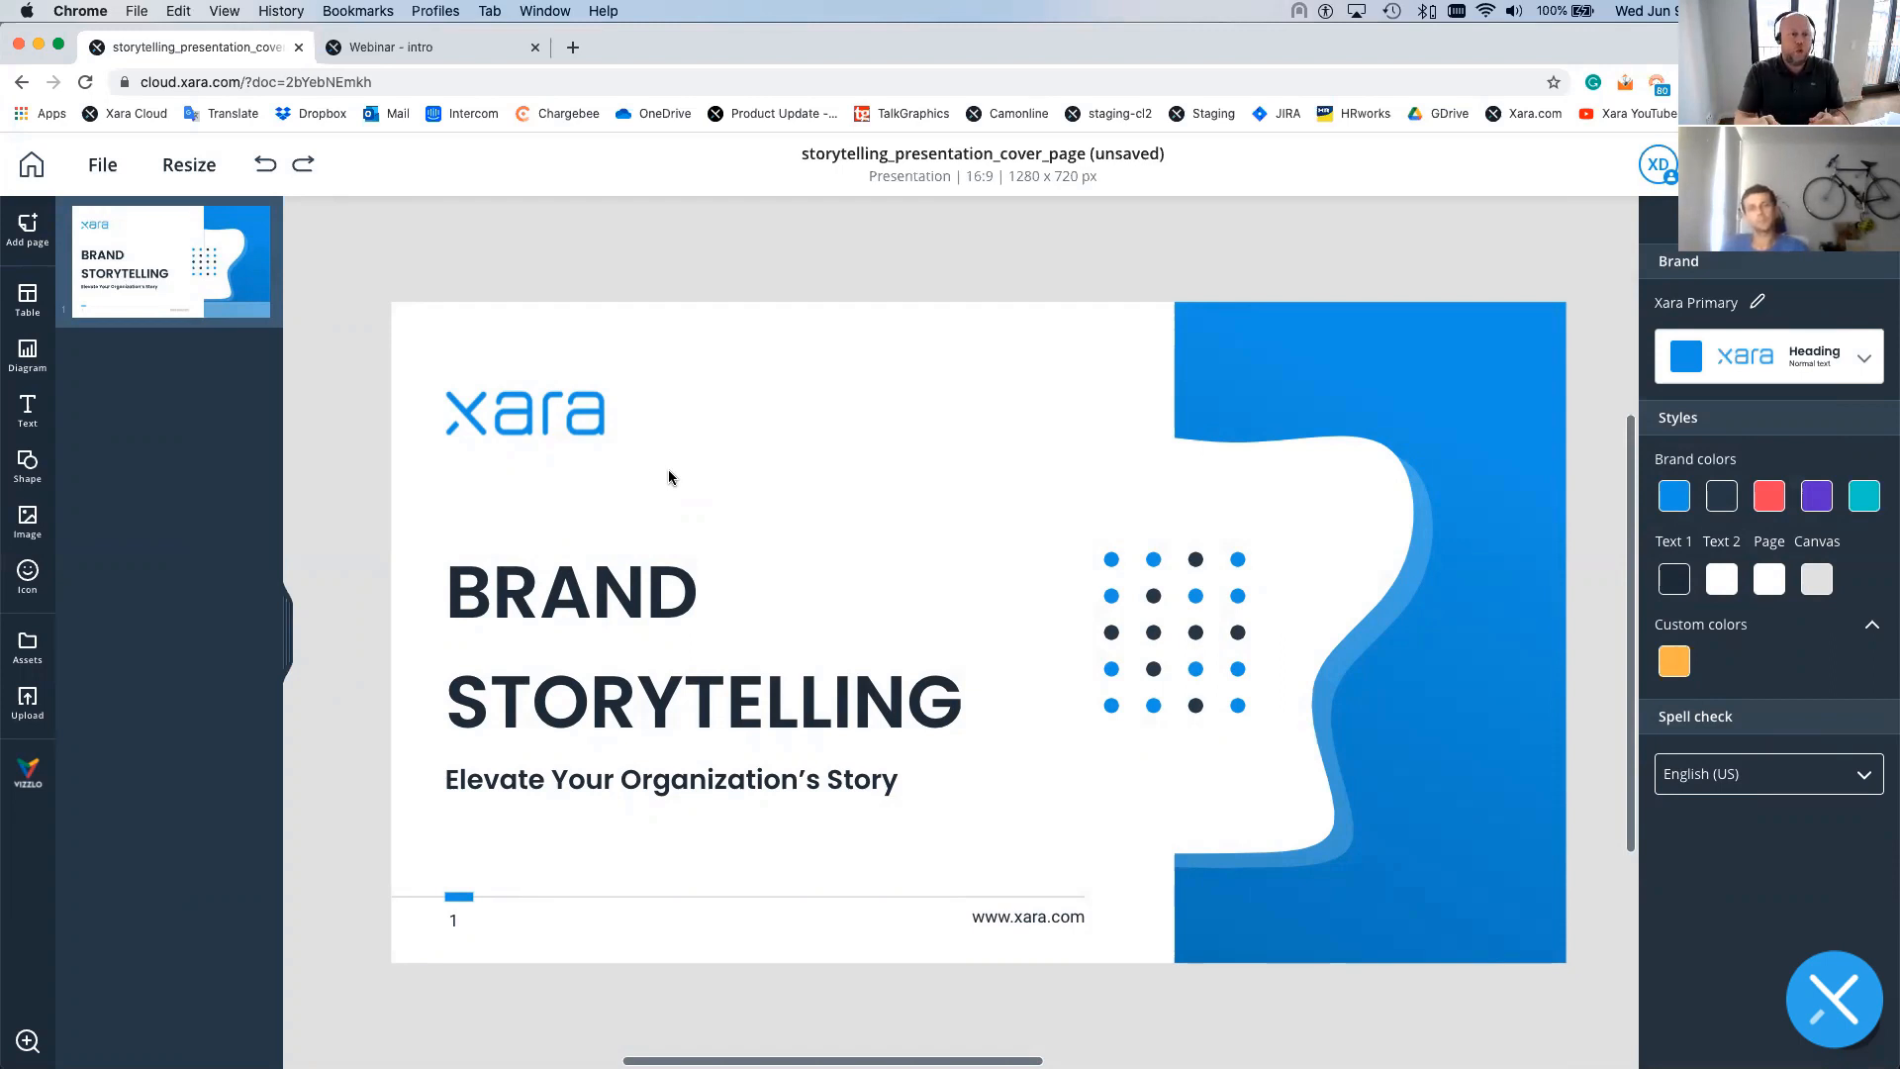
- Apply the Xara Dark brand to the cover slide and open the Manage Brands dialog
click(1794, 374)
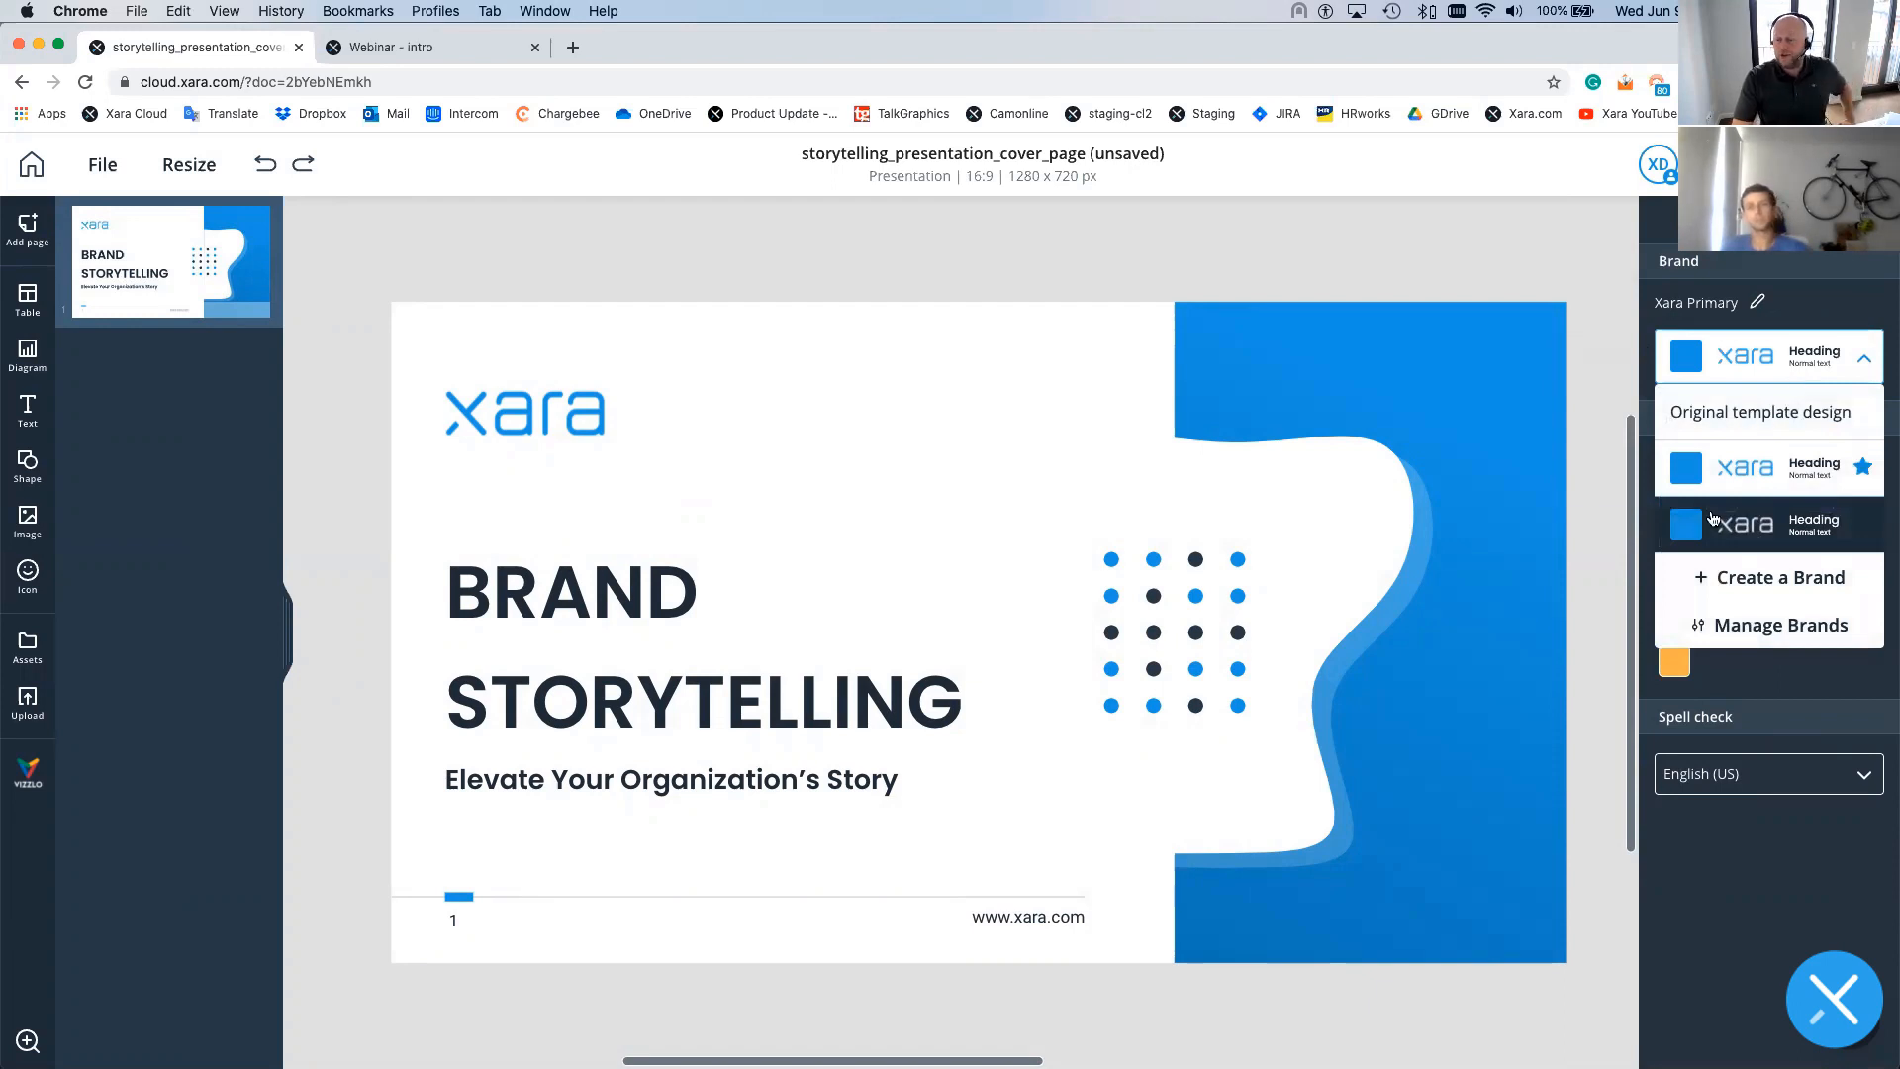
click(1768, 545)
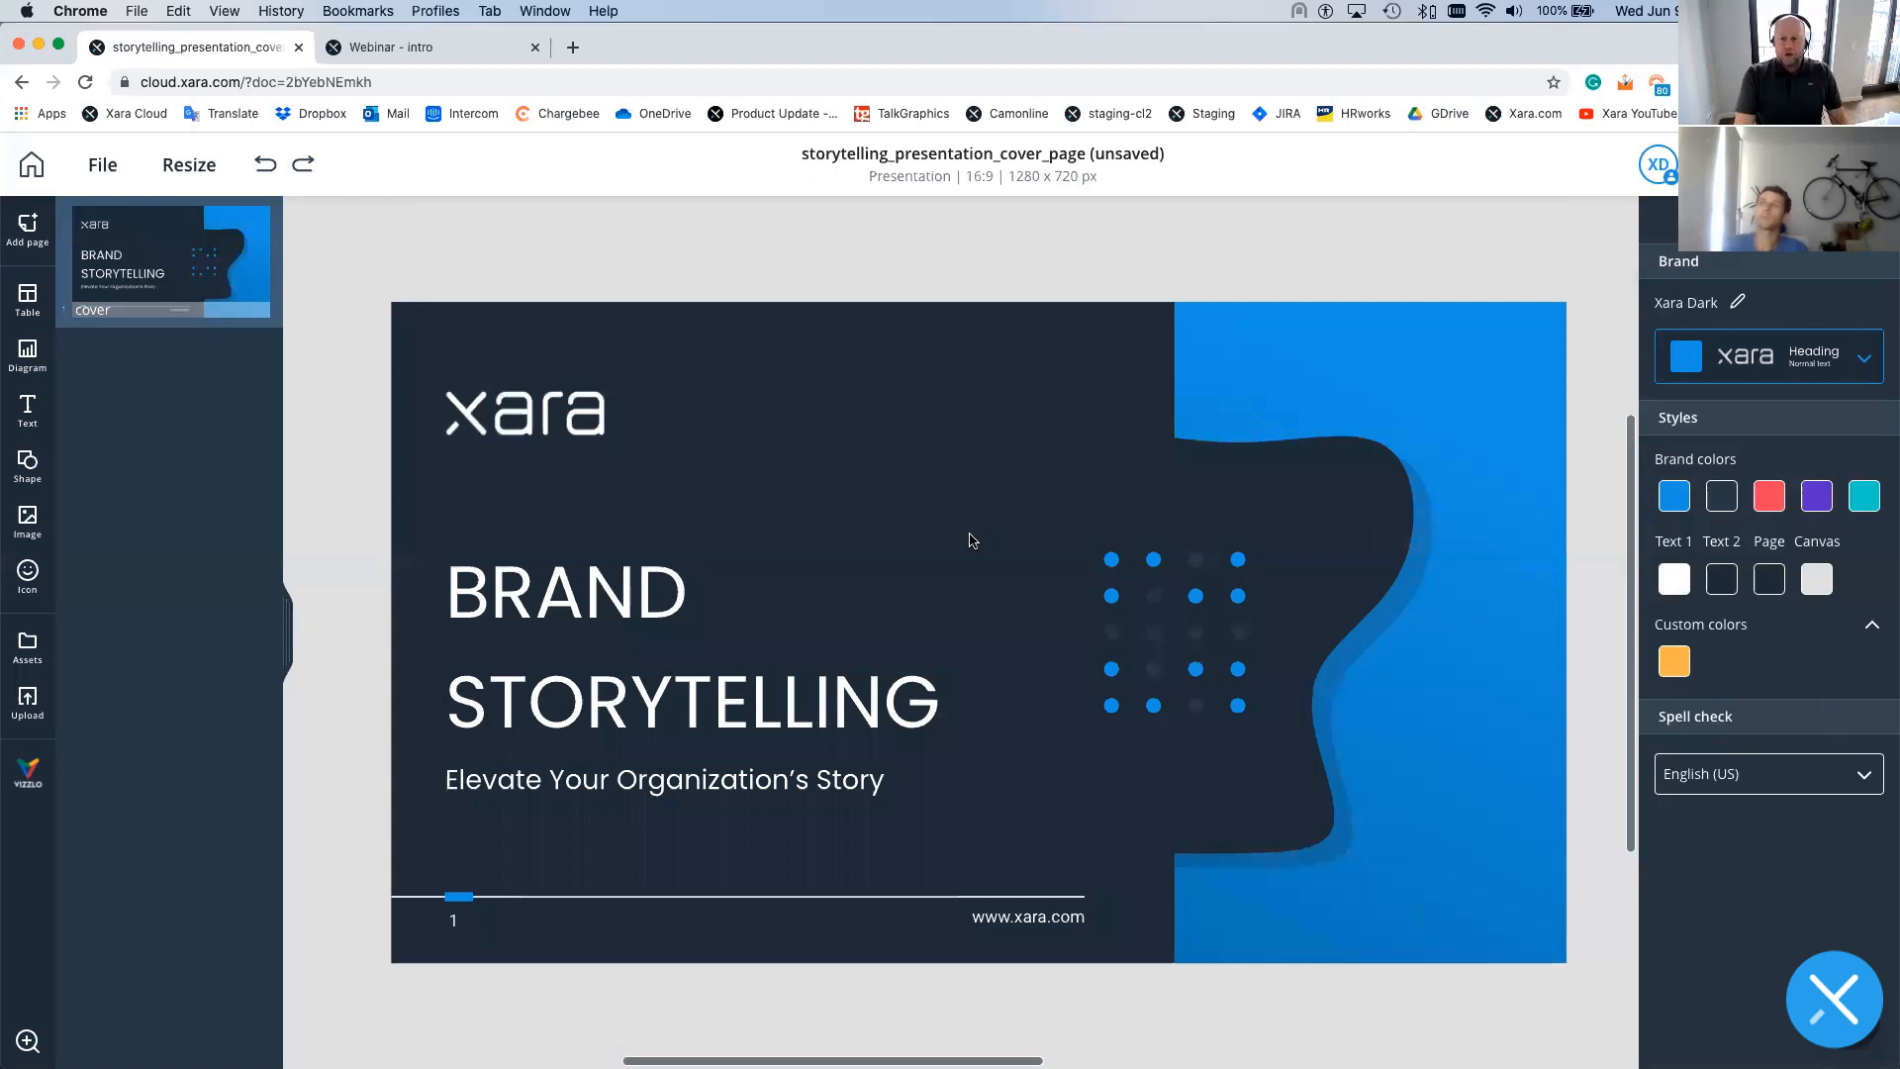
click(1697, 368)
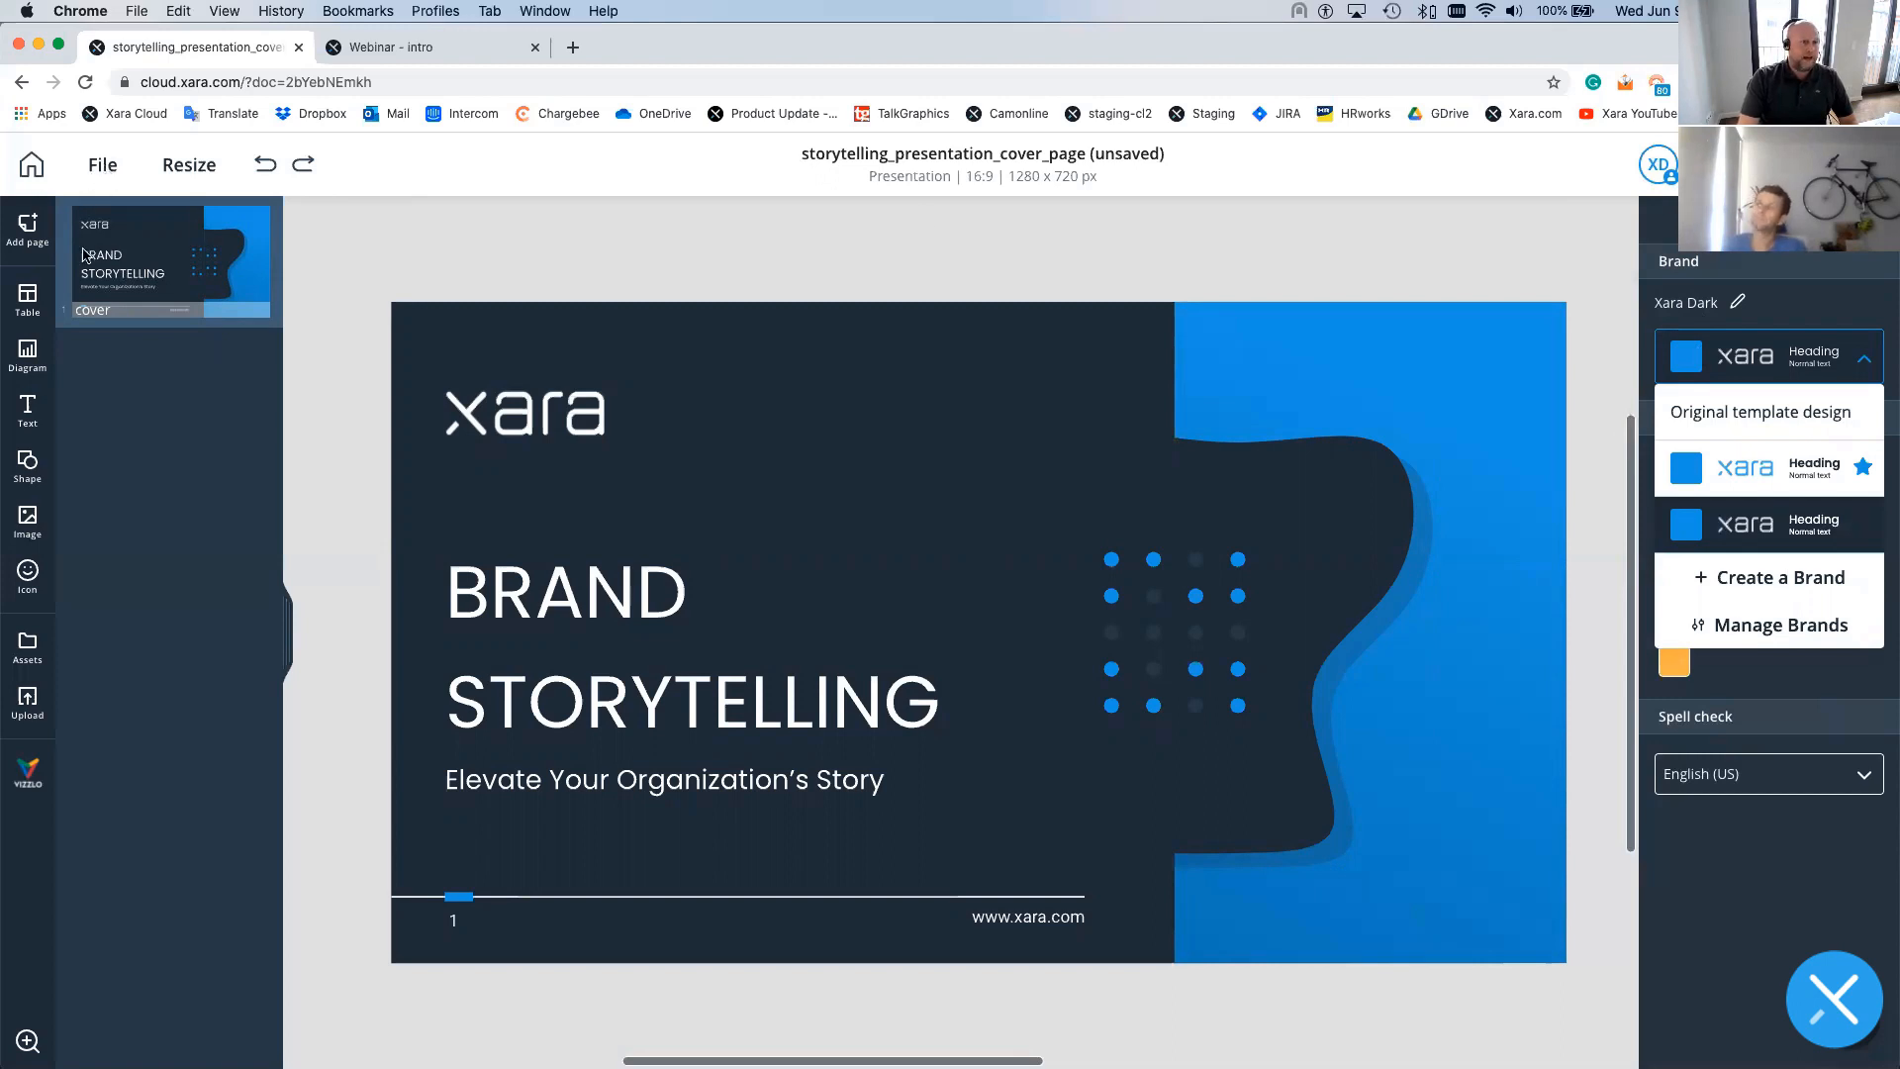
click(874, 244)
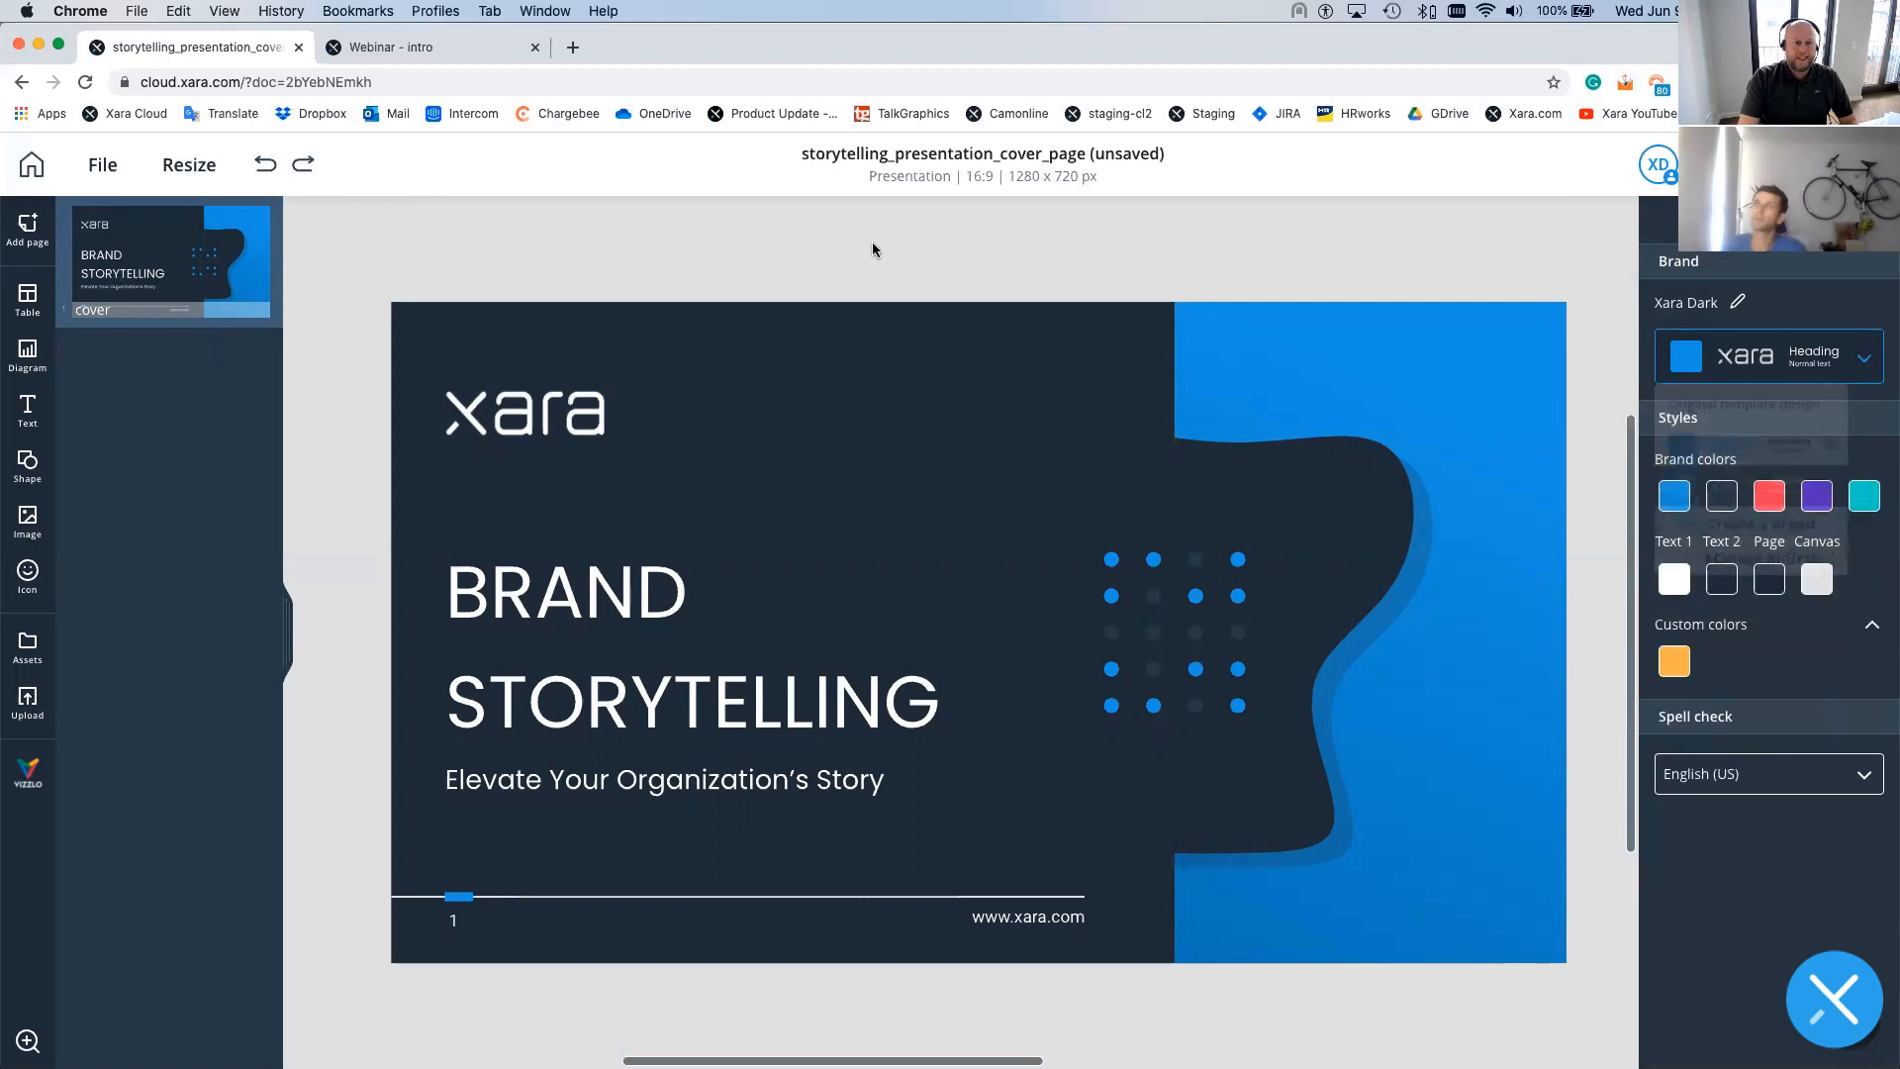
click(1770, 366)
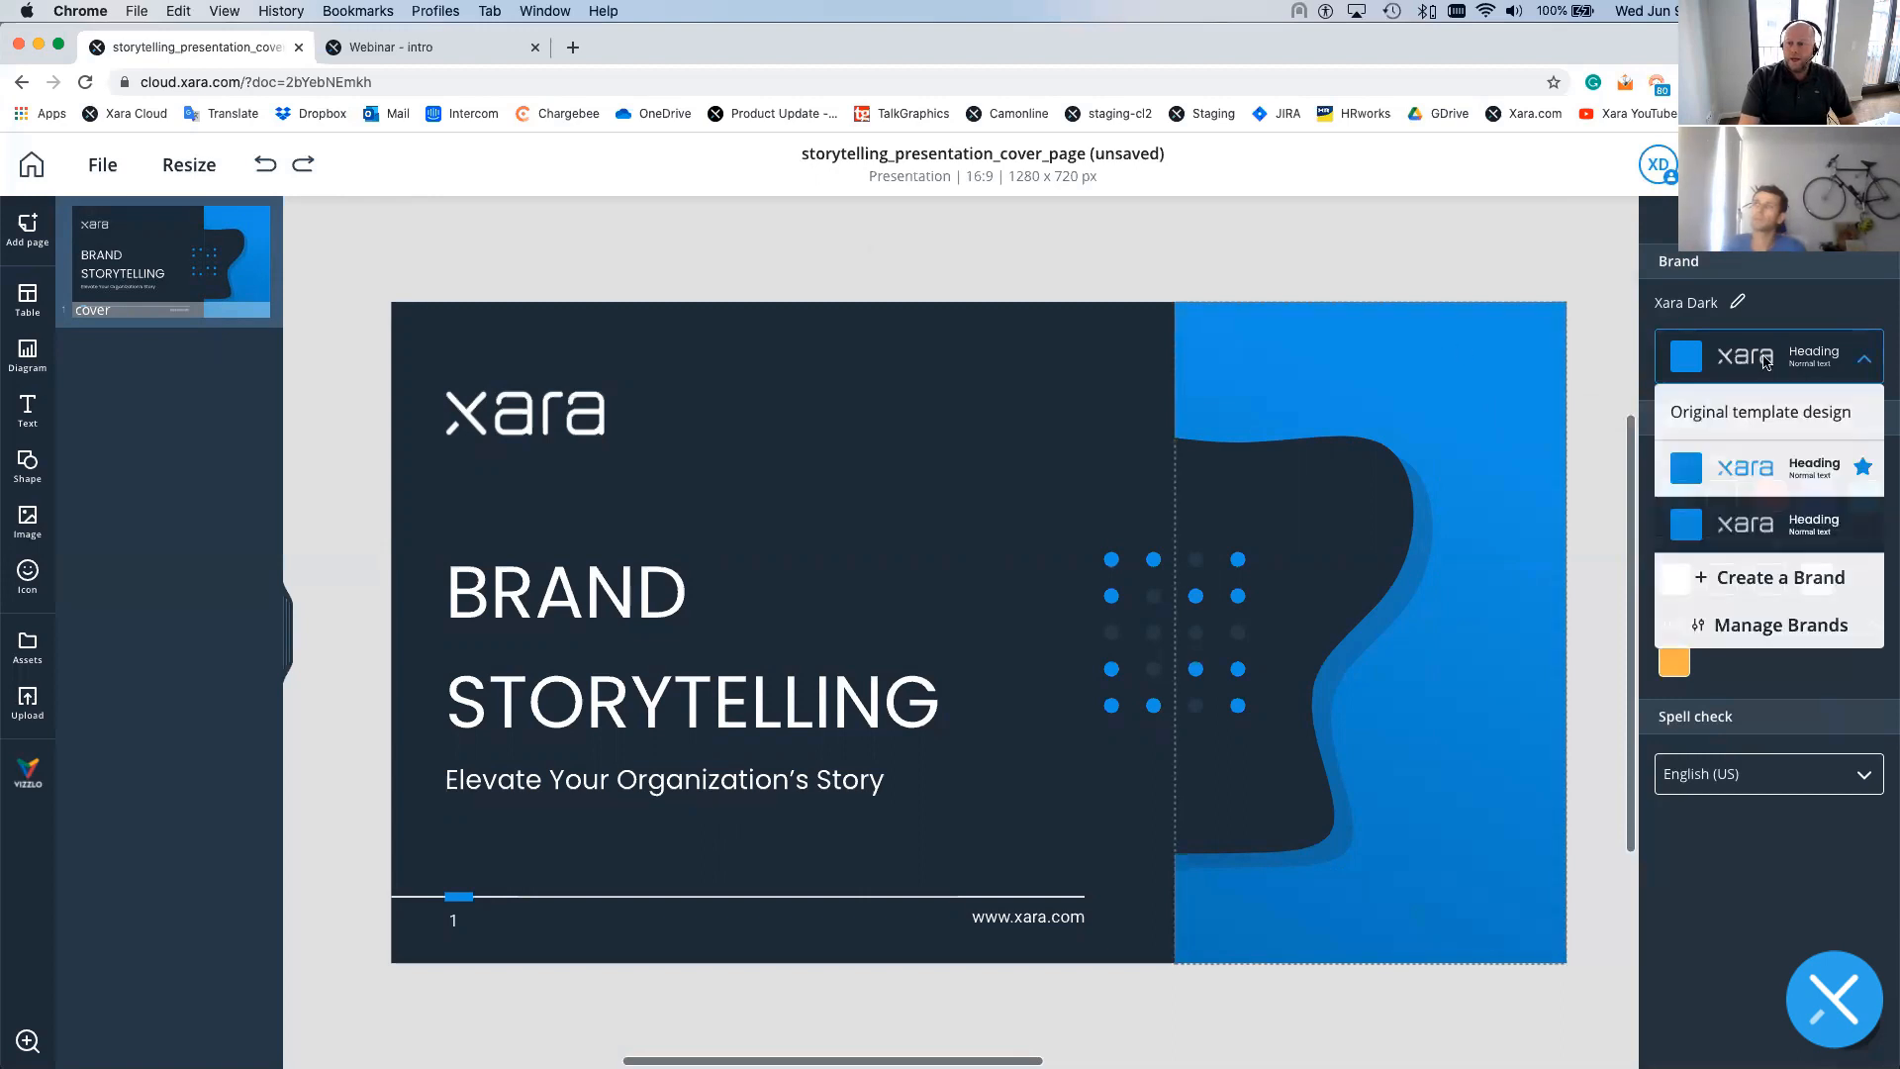
click(1749, 623)
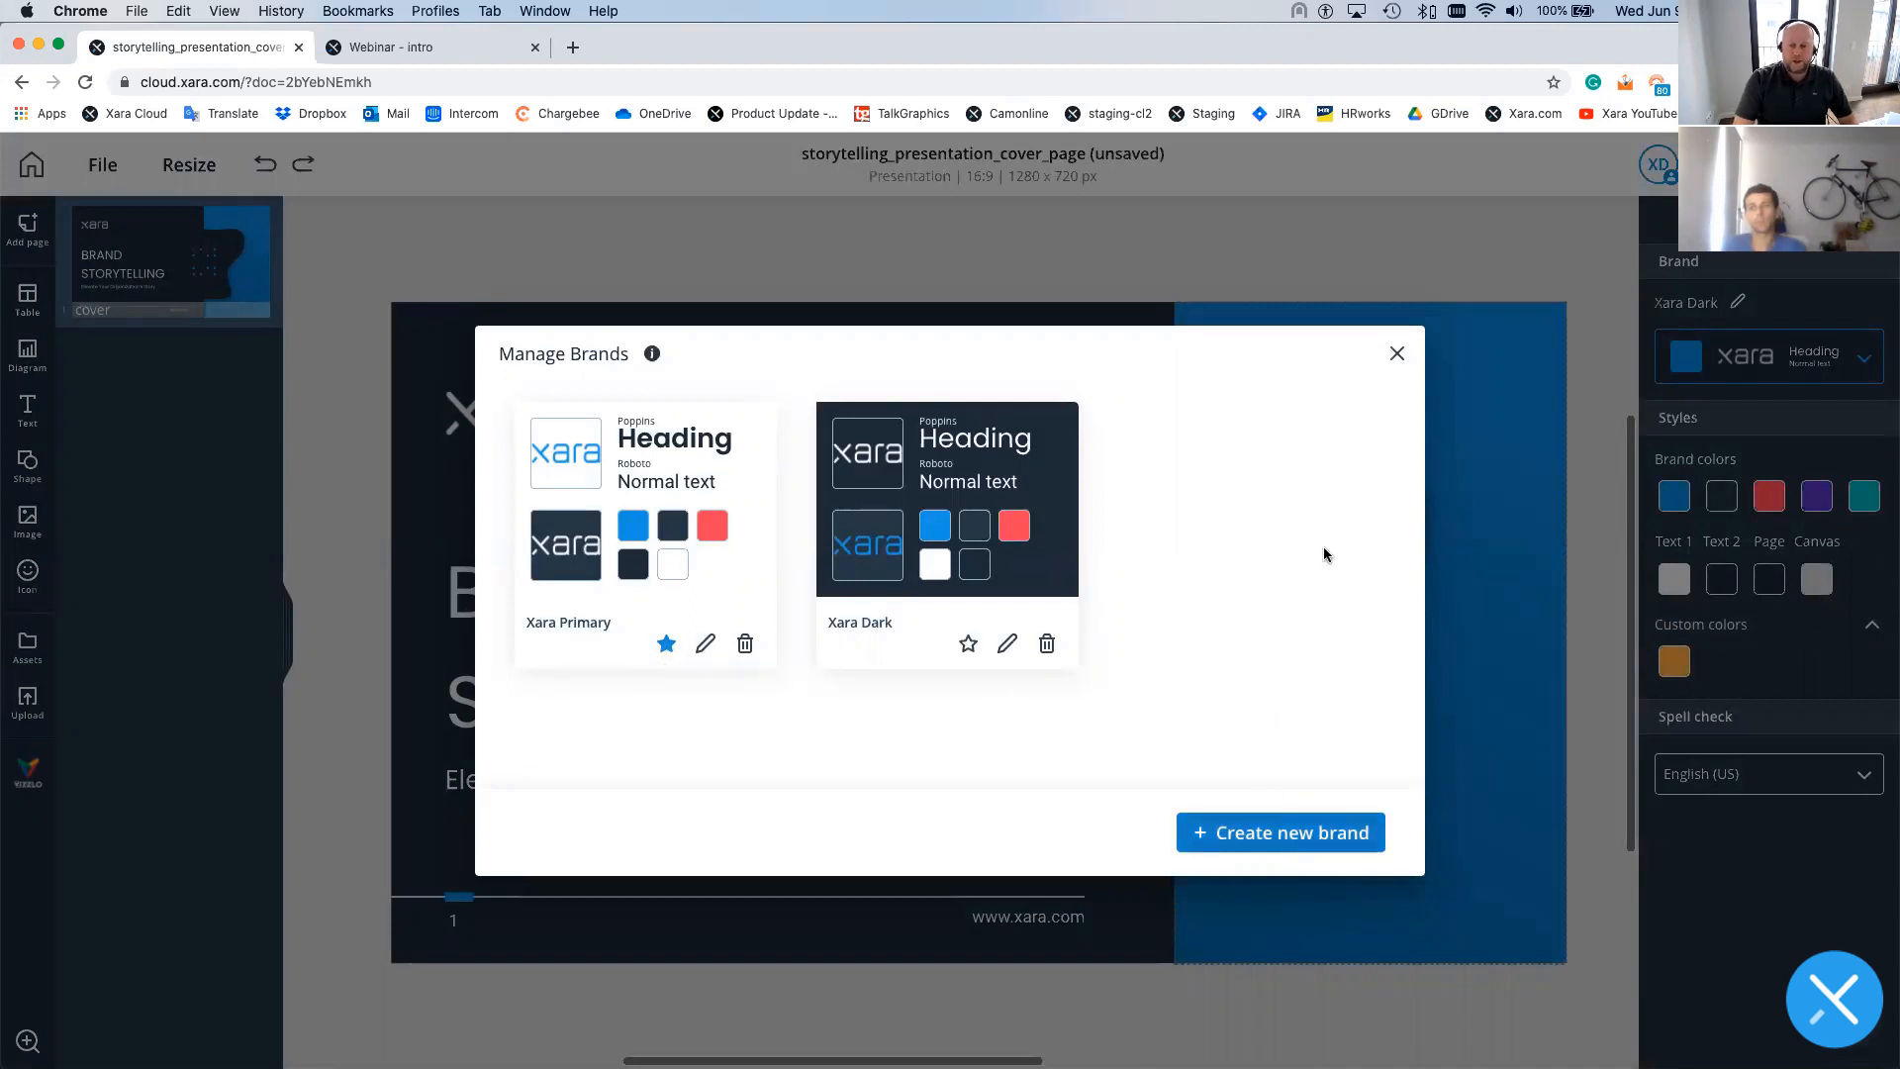
- Close Manage Brands and try the Original template design on the cover
click(1396, 354)
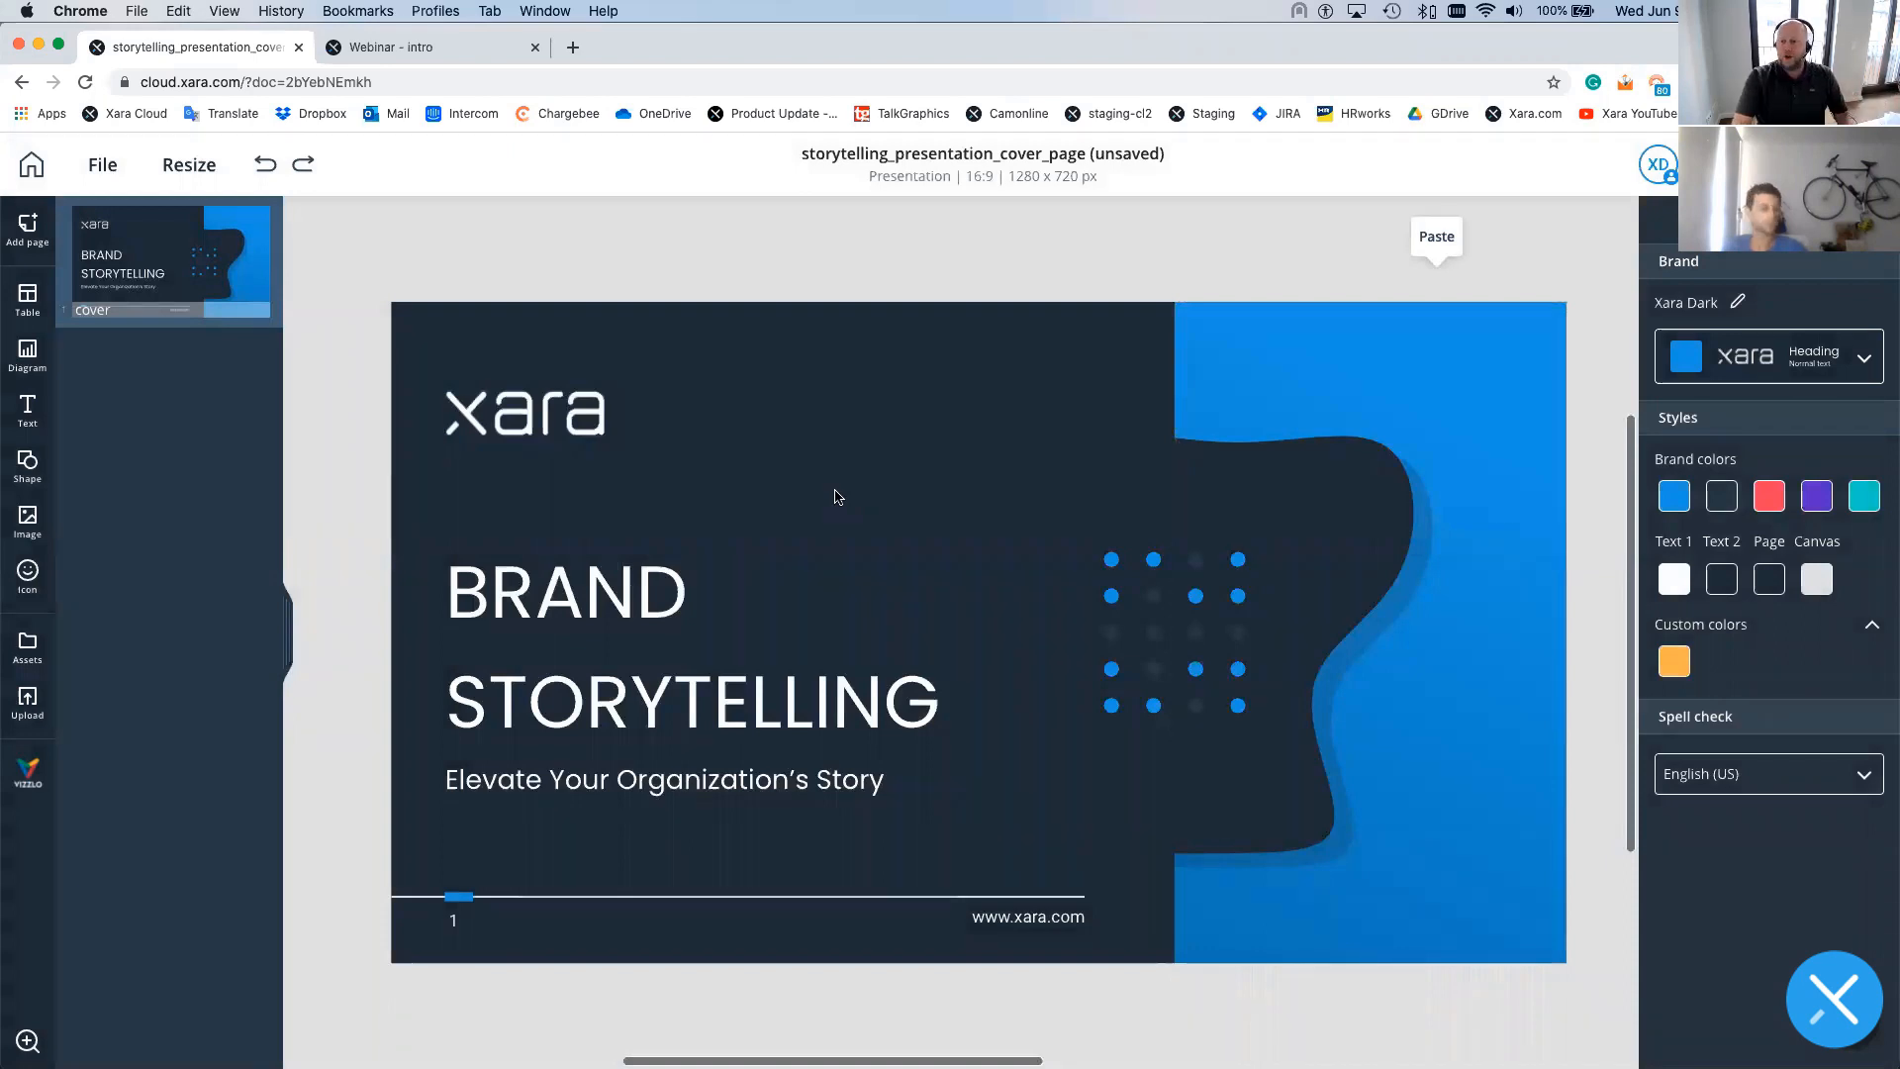
click(1721, 353)
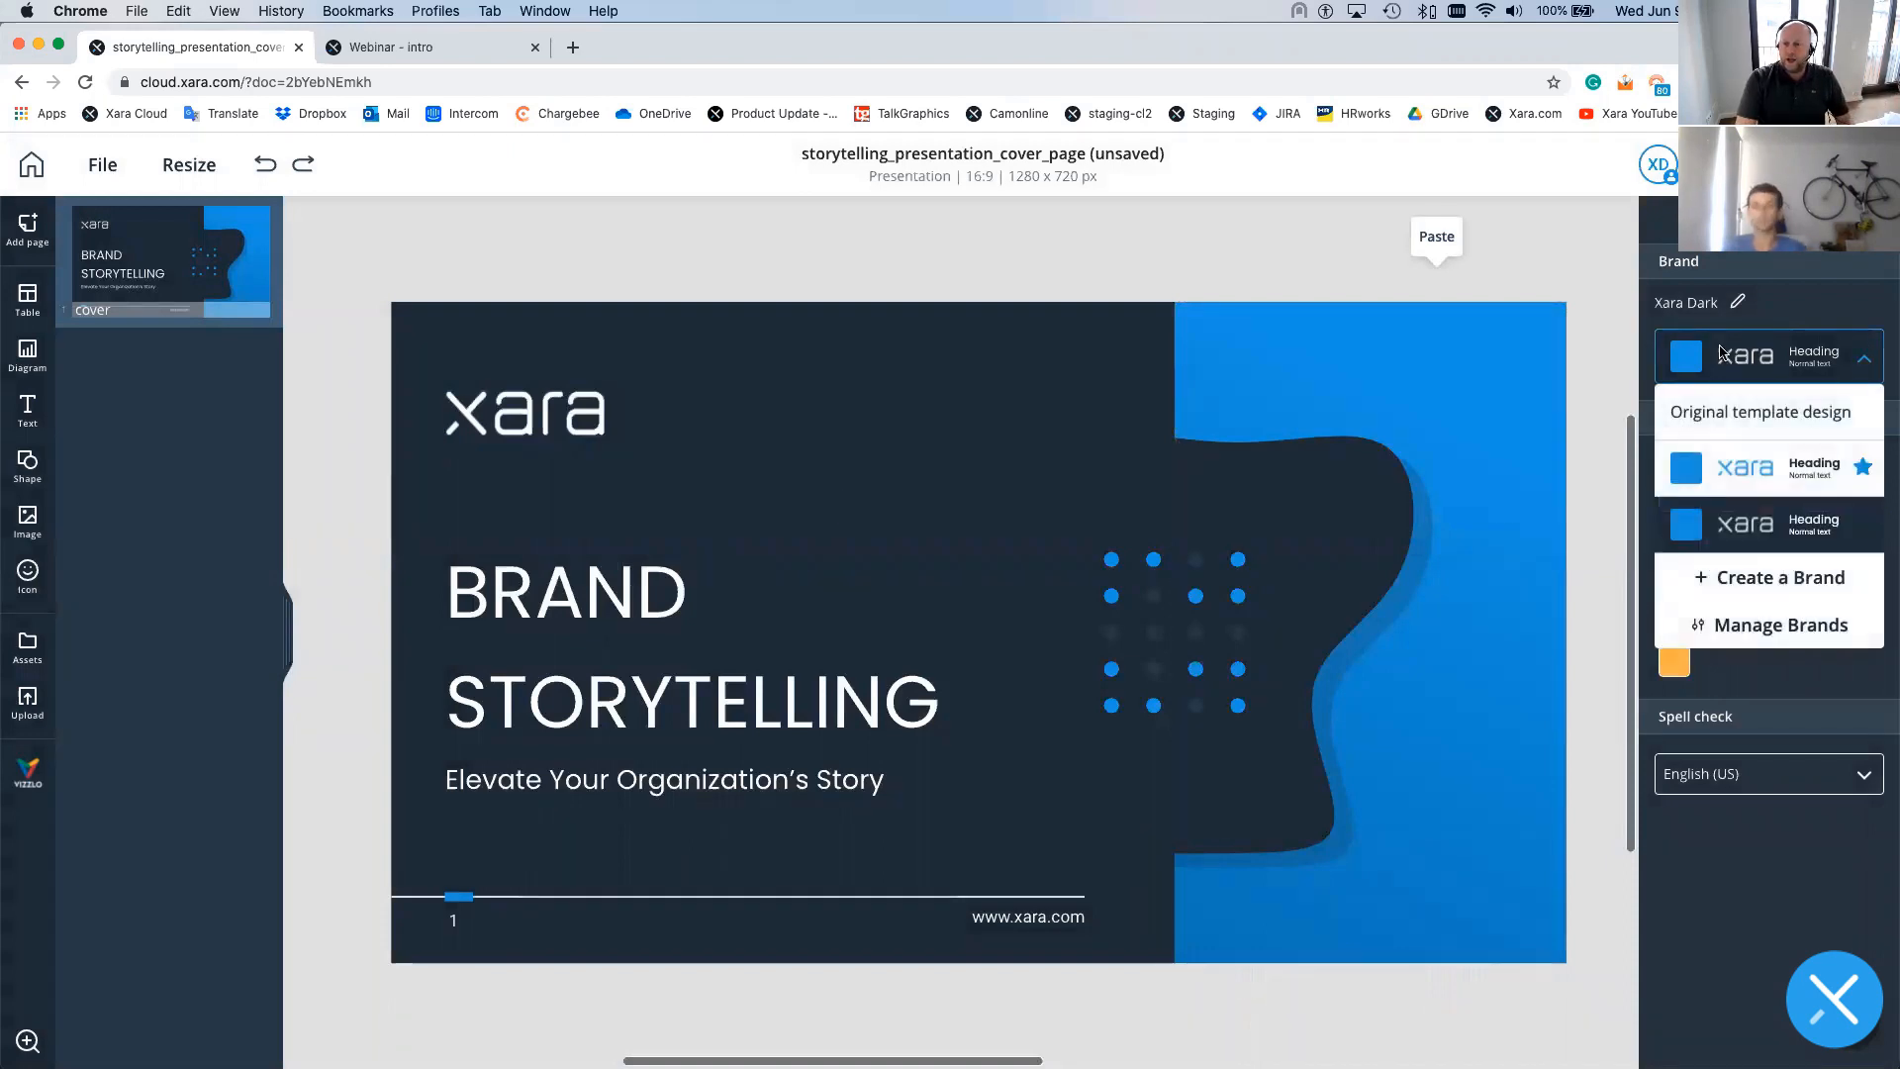
click(1726, 411)
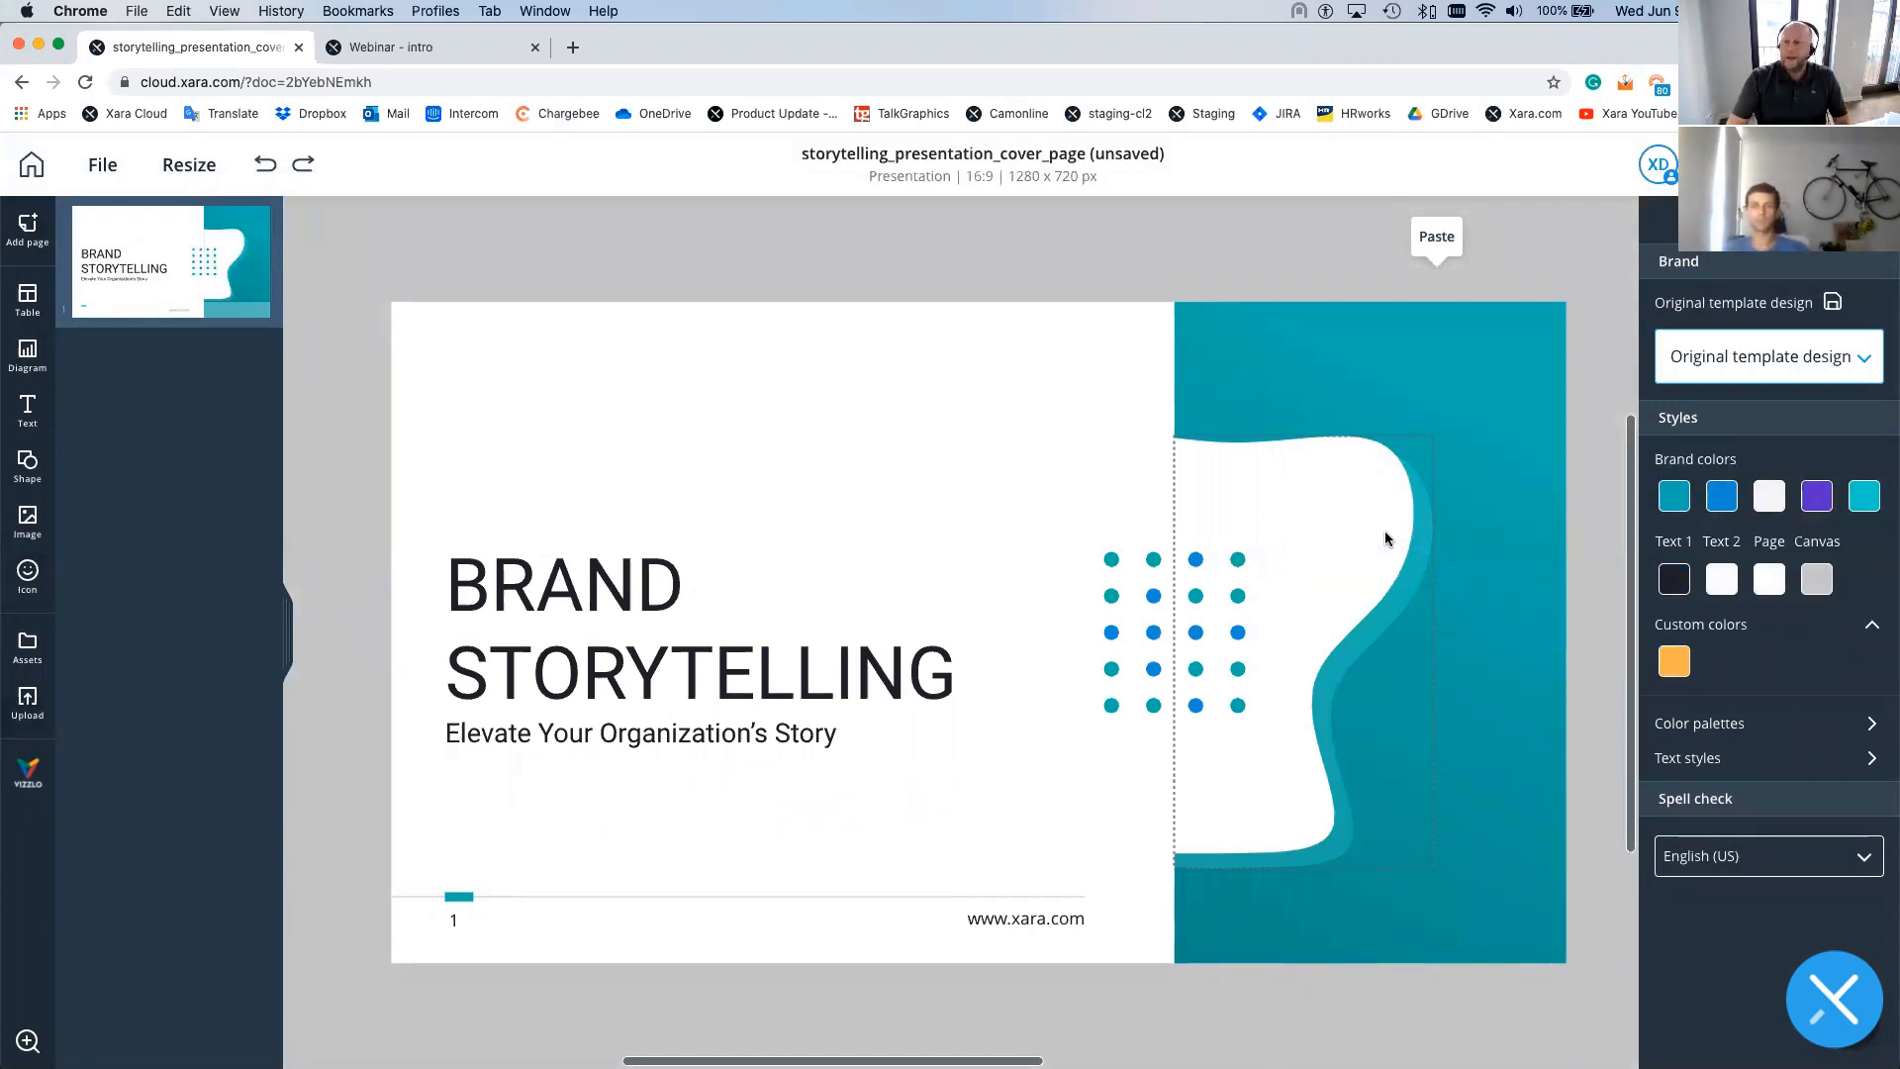
- Switch the cover back to Xara Dark and show the Page layouts panel
click(1764, 358)
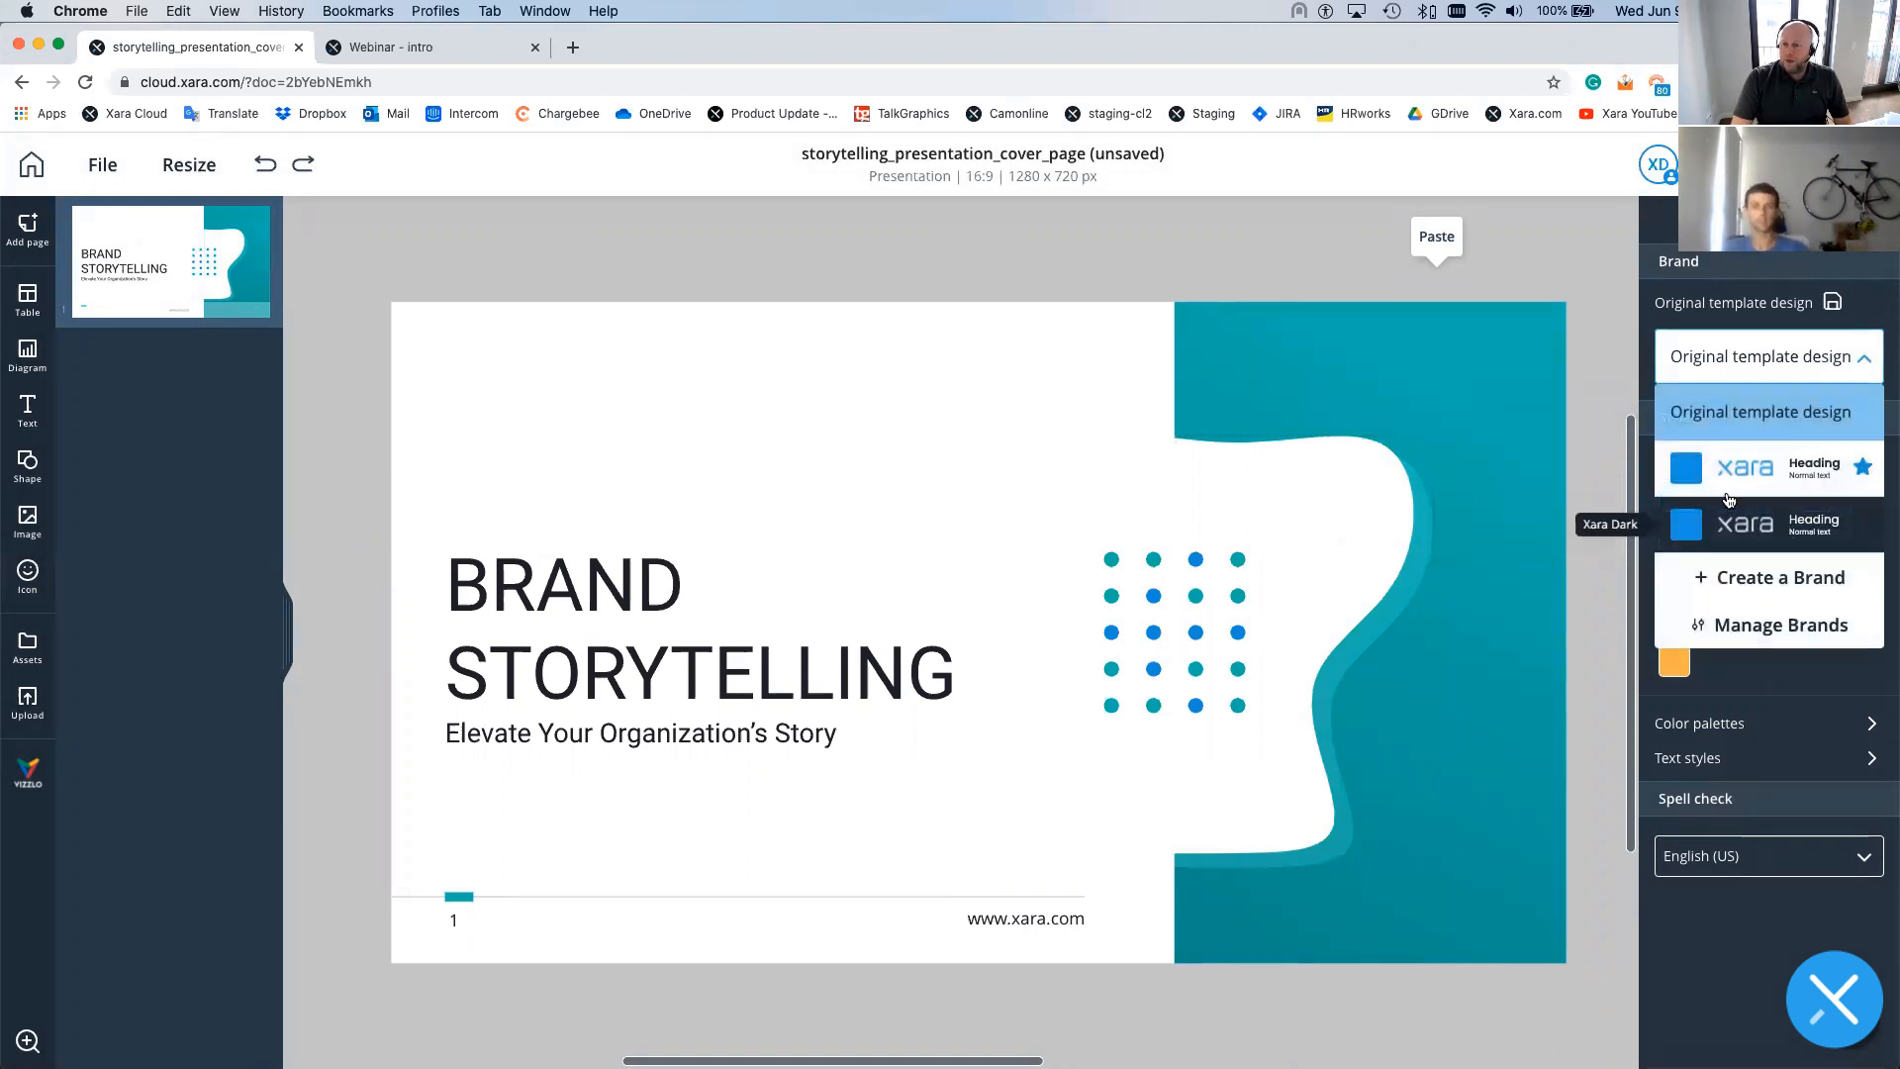
click(1730, 507)
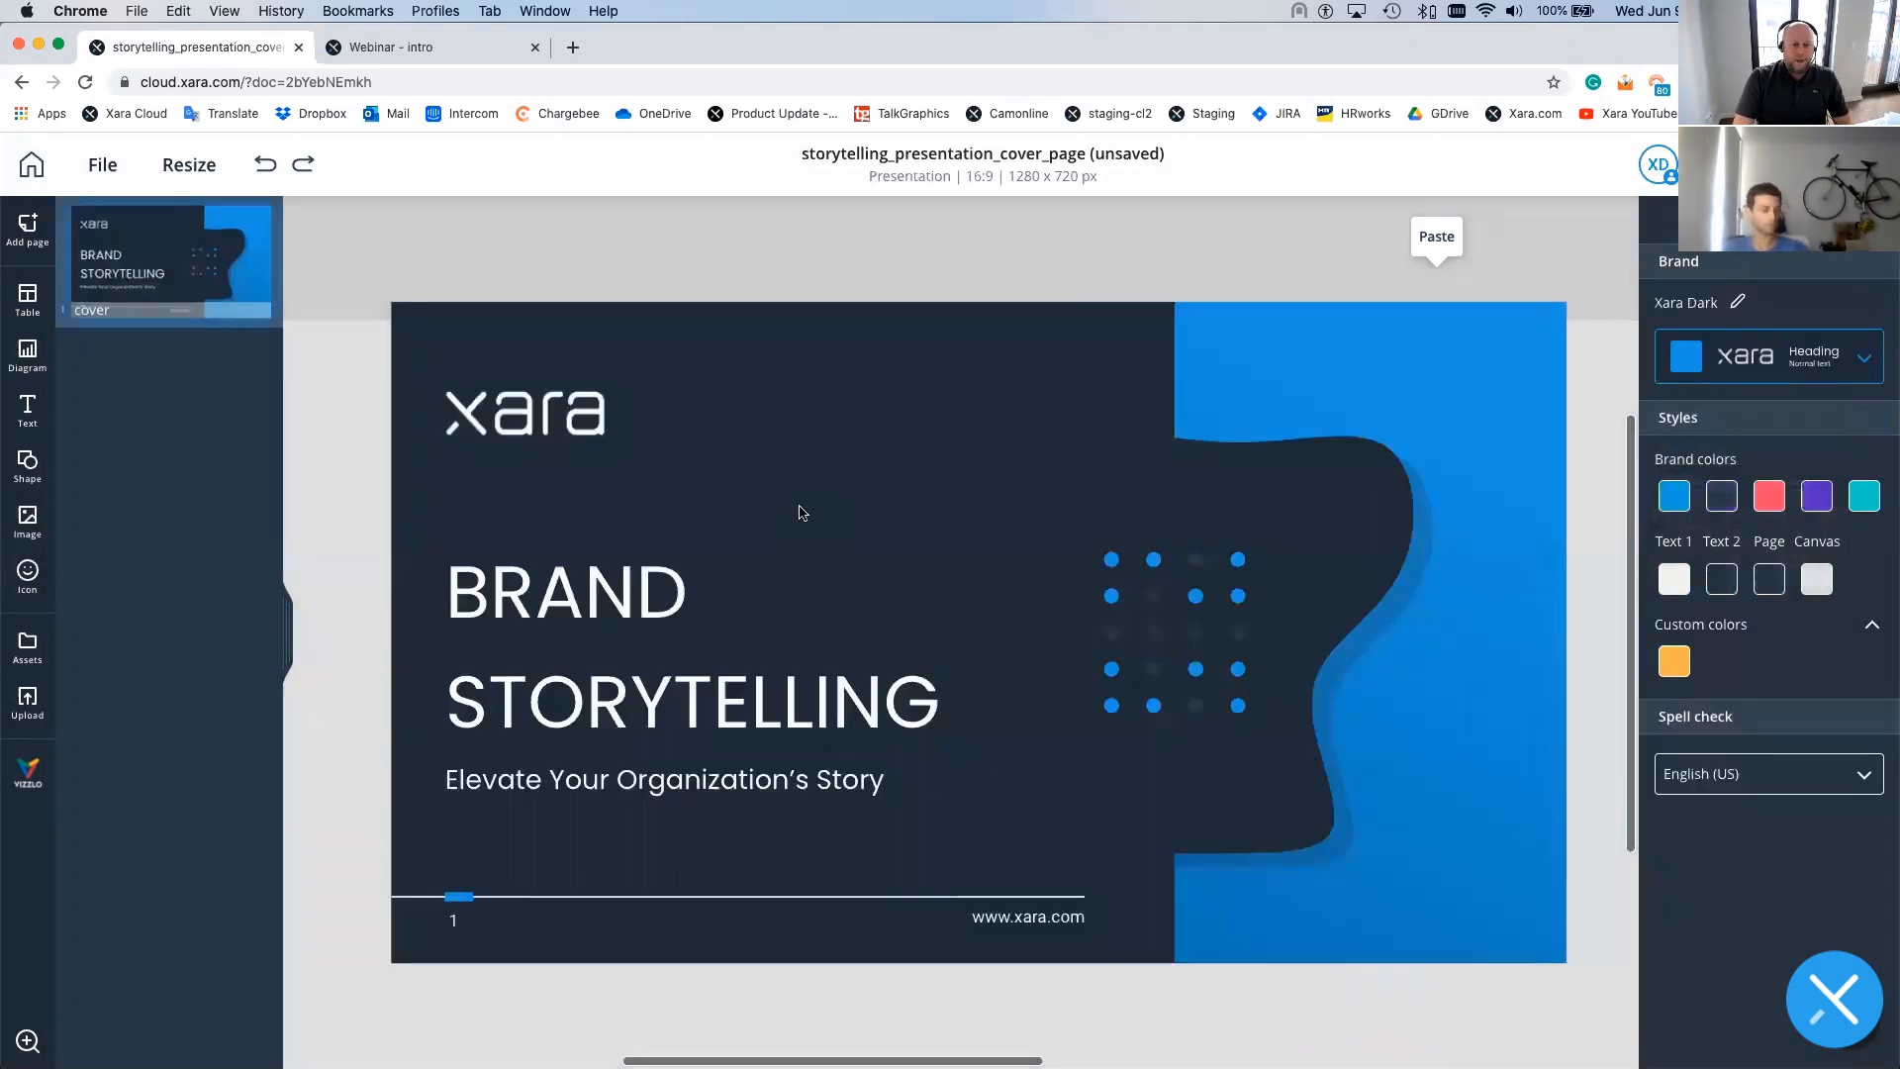
click(15, 230)
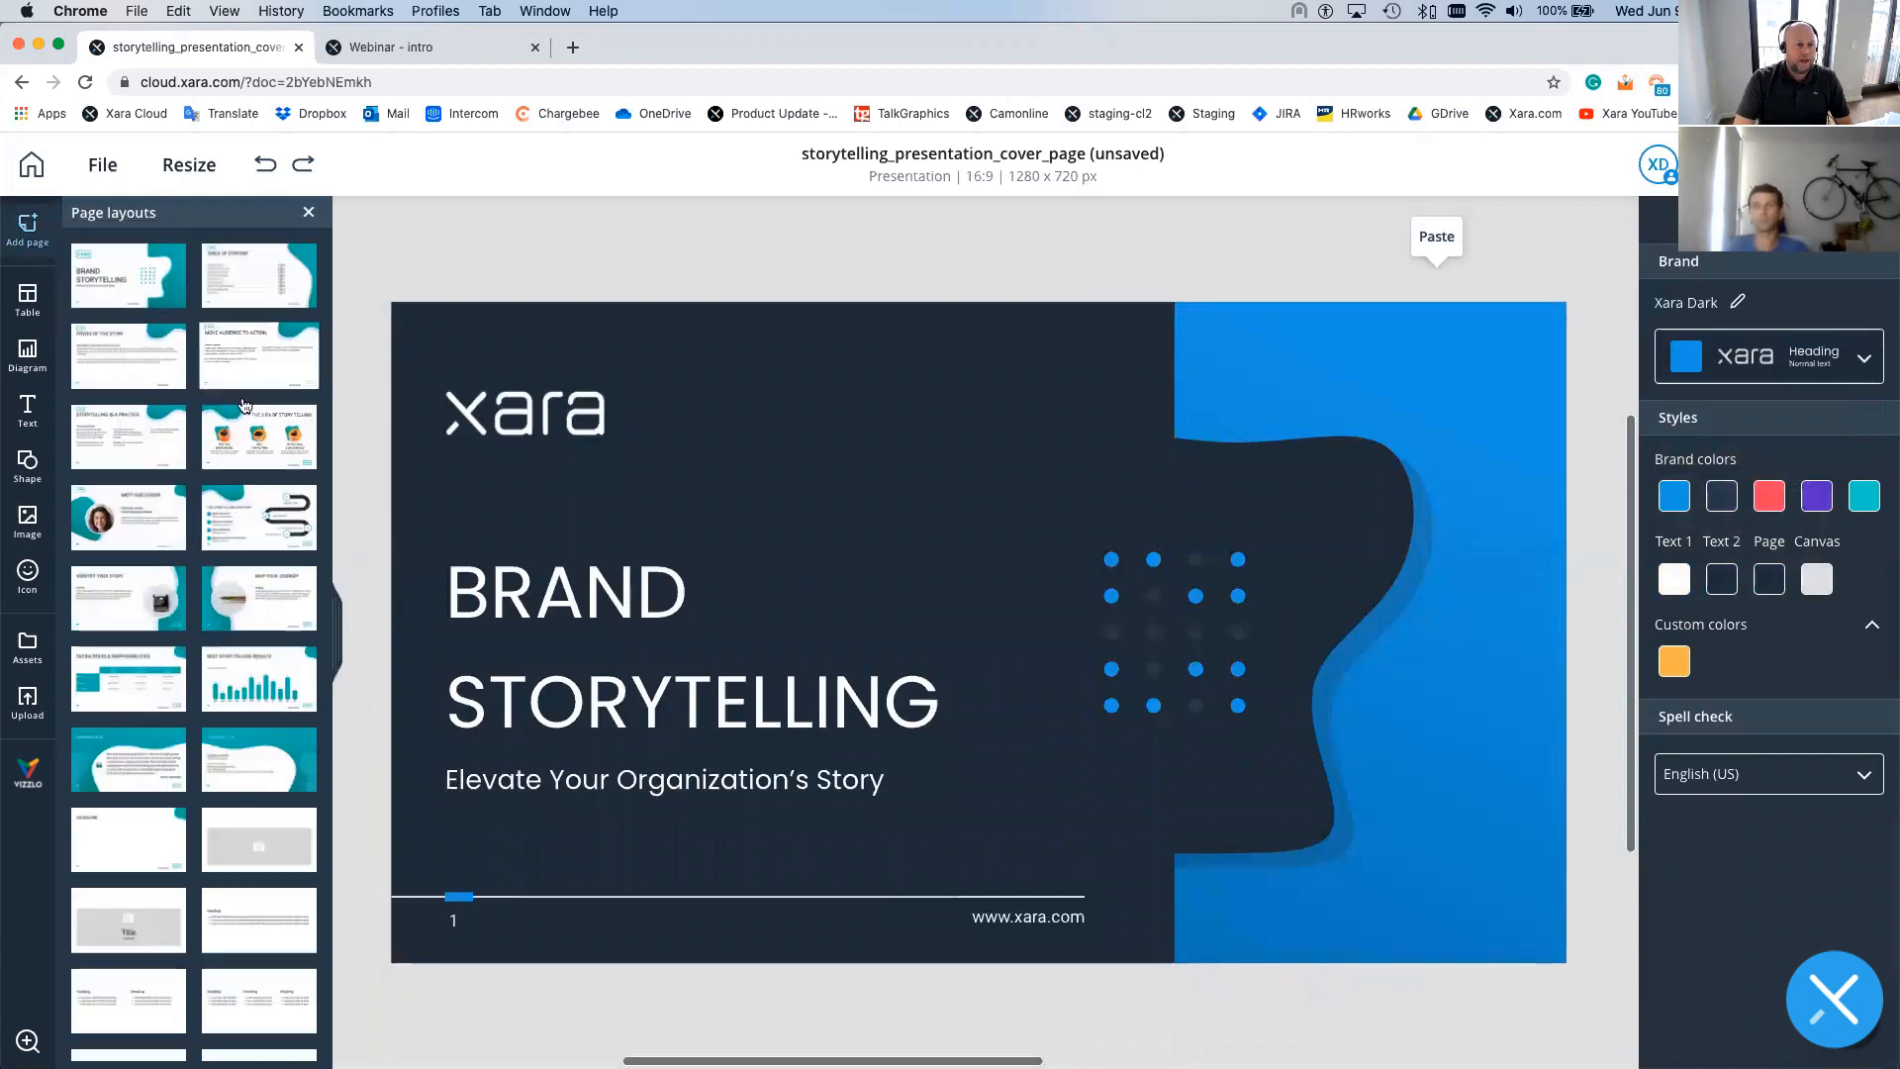
- Add a Map your journey page and a dark HEADLINE page, then browse the remaining layouts
scroll(248, 445, down, 3)
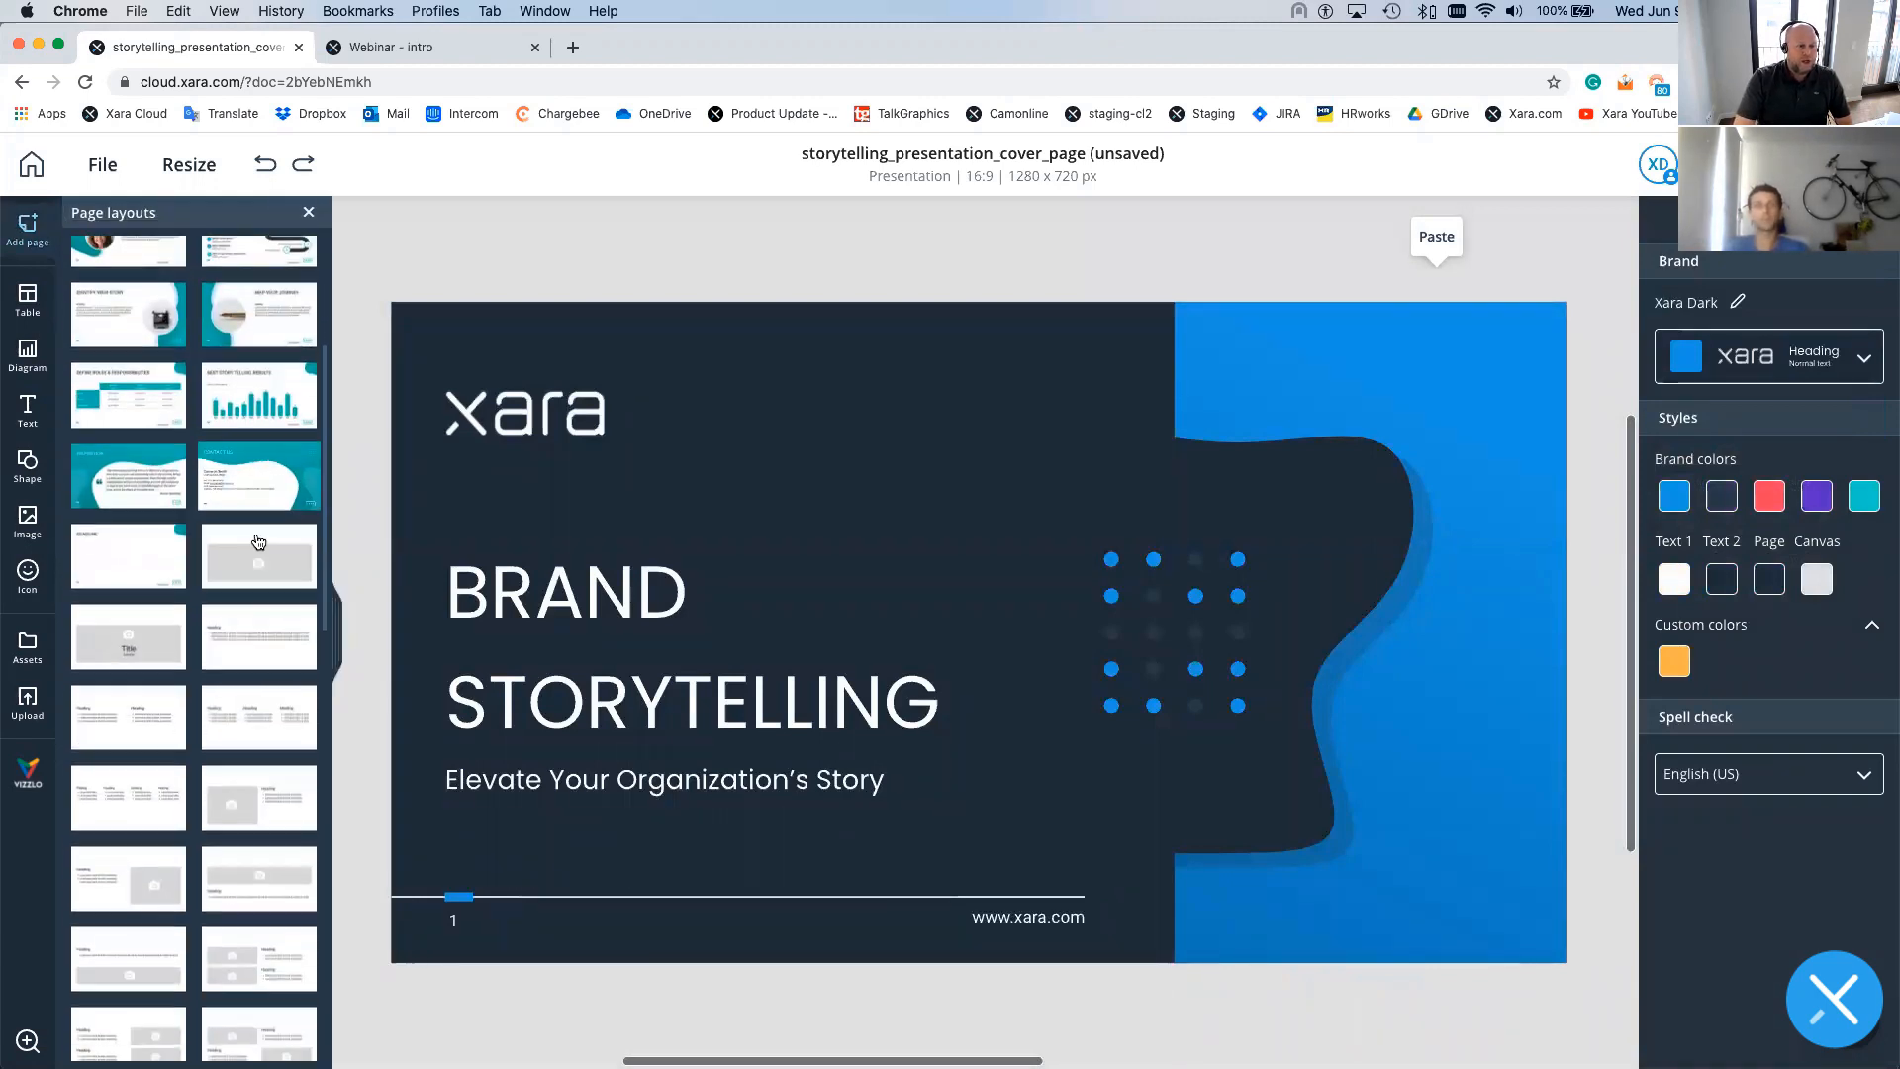
click(253, 307)
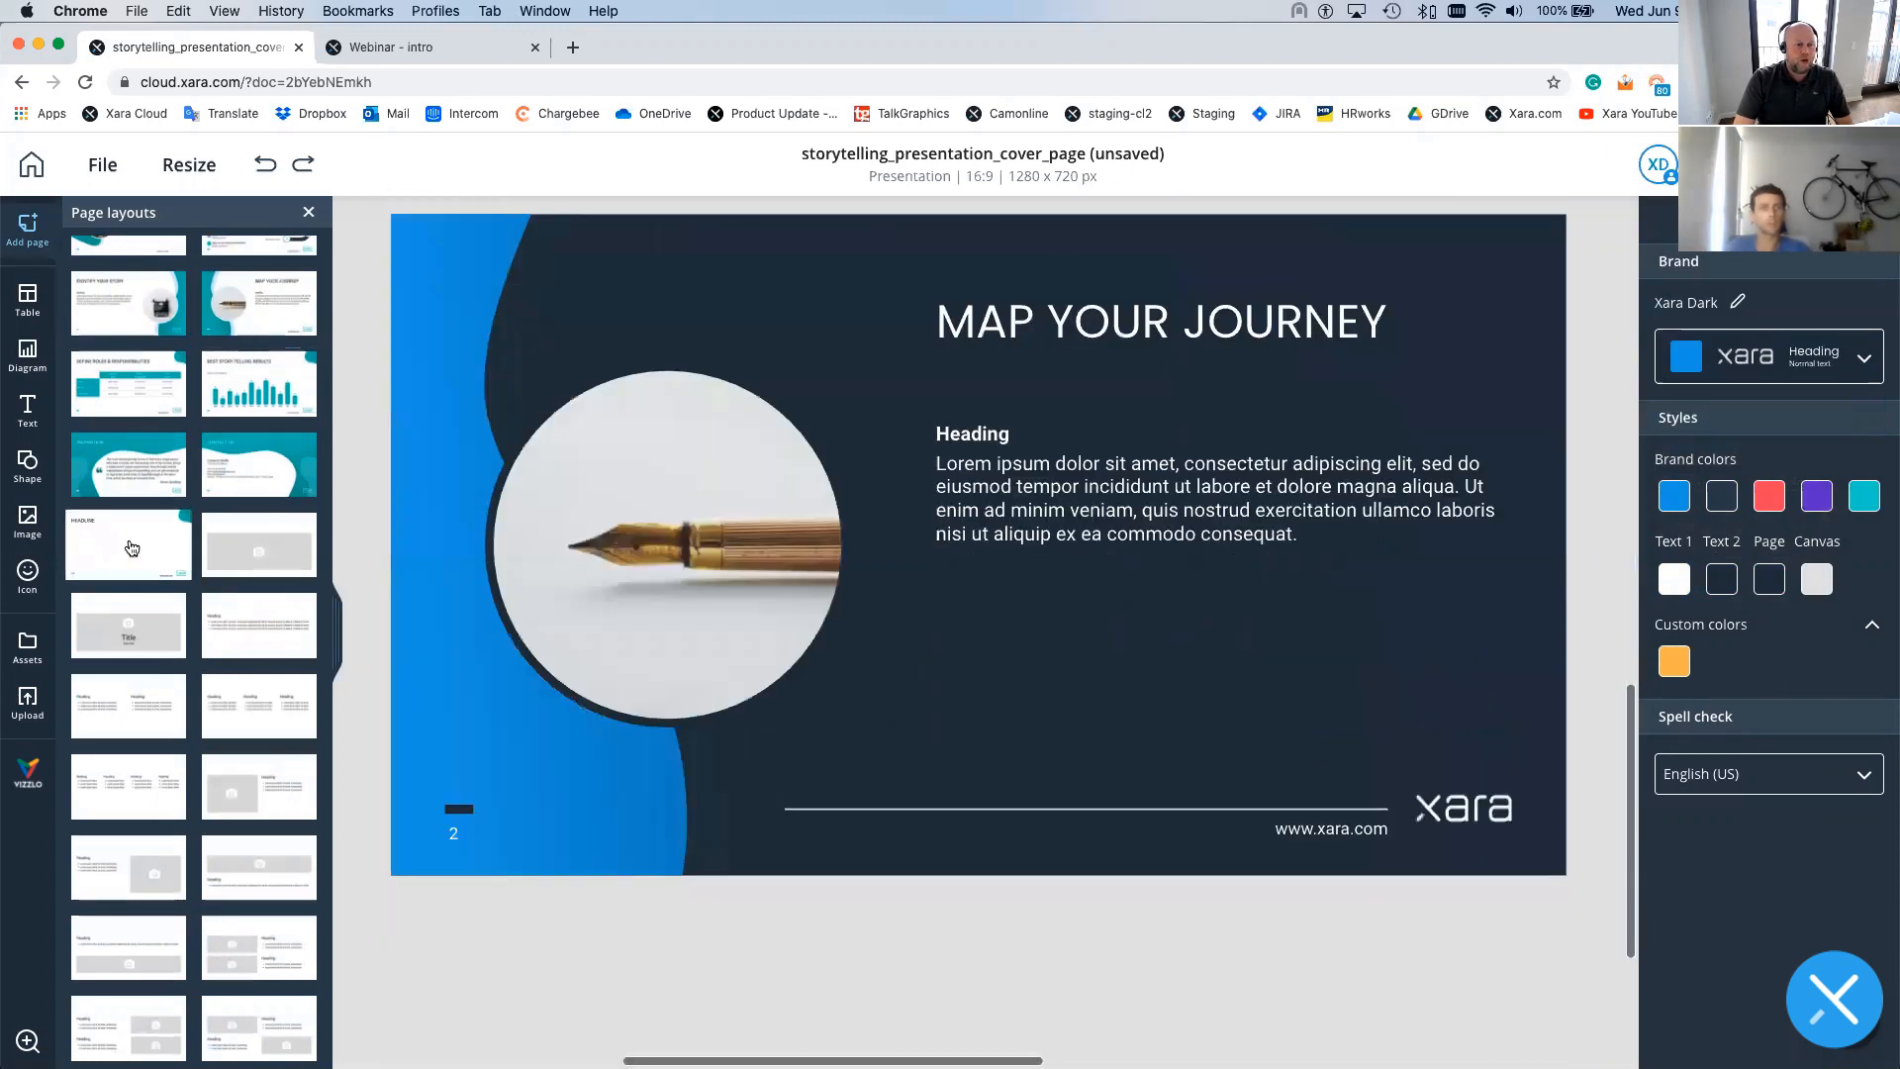
click(132, 547)
scroll(222, 618, down, 1)
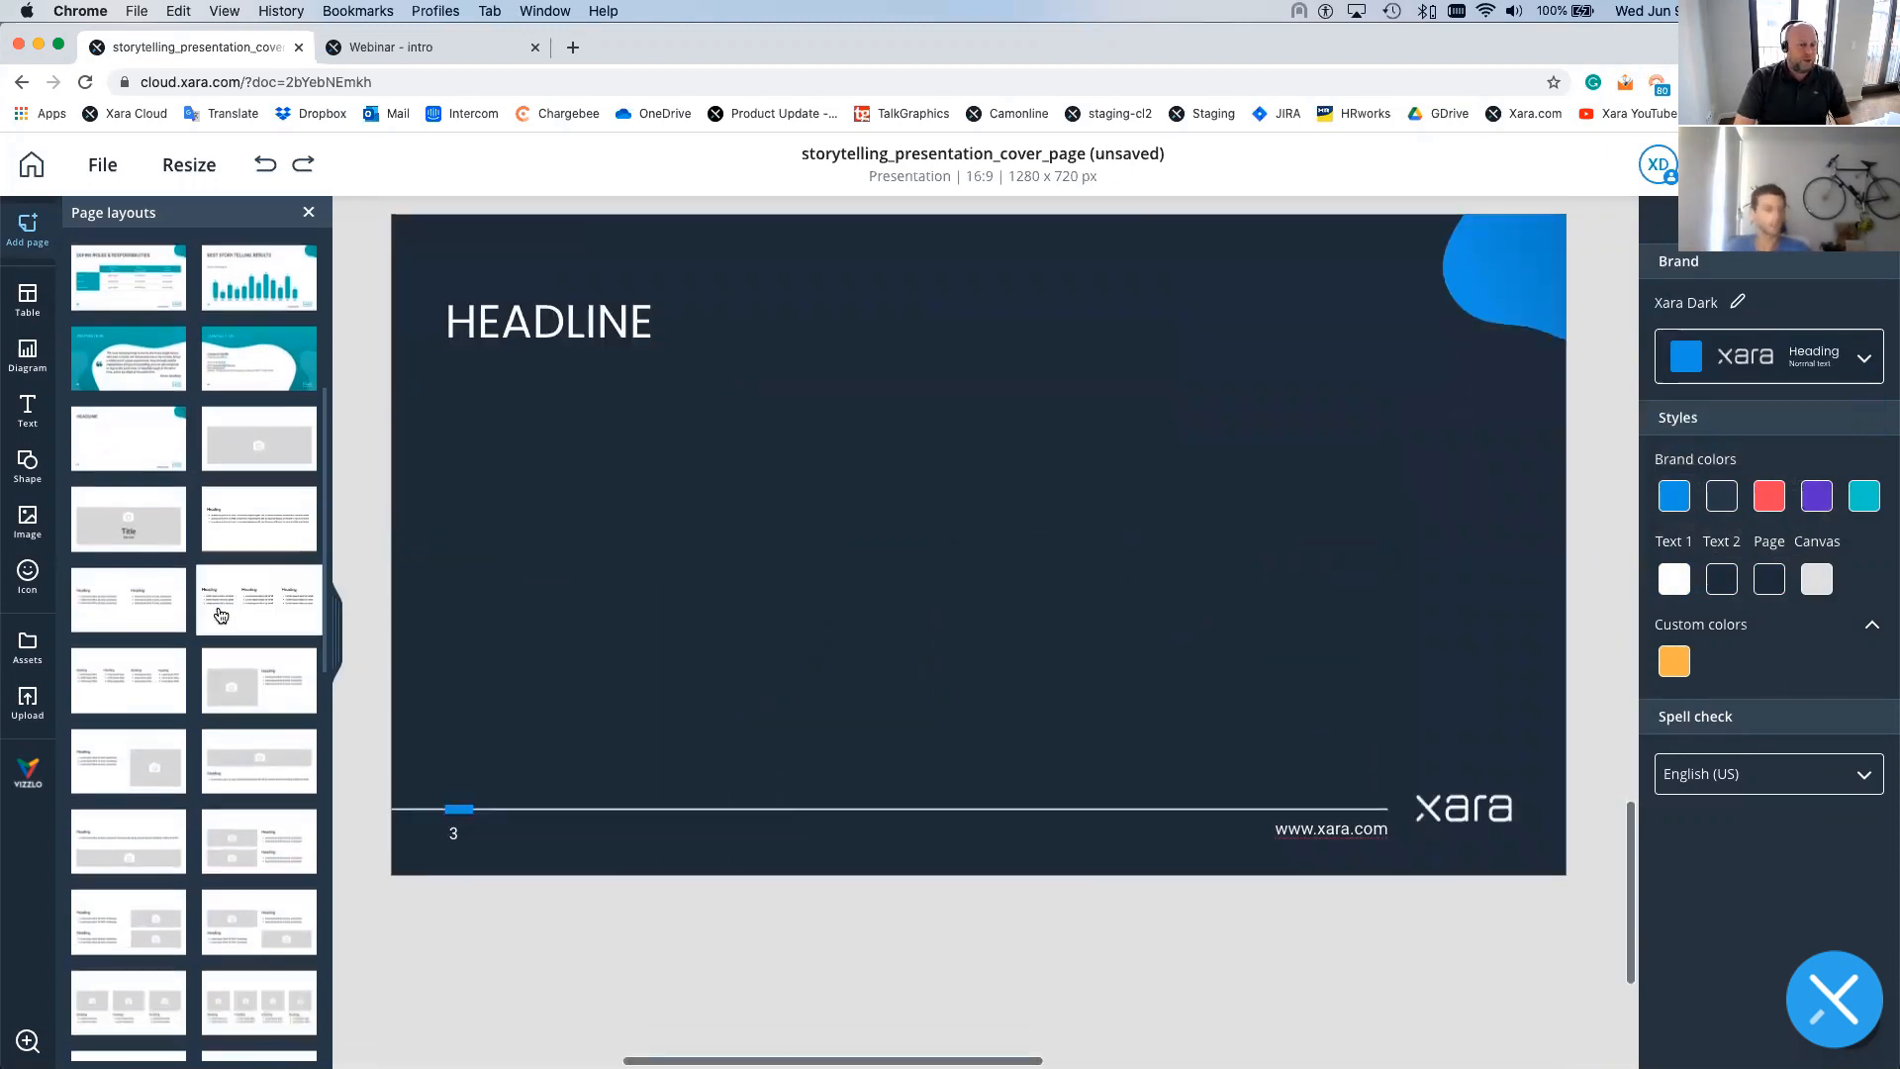
scroll(220, 614, down, 1)
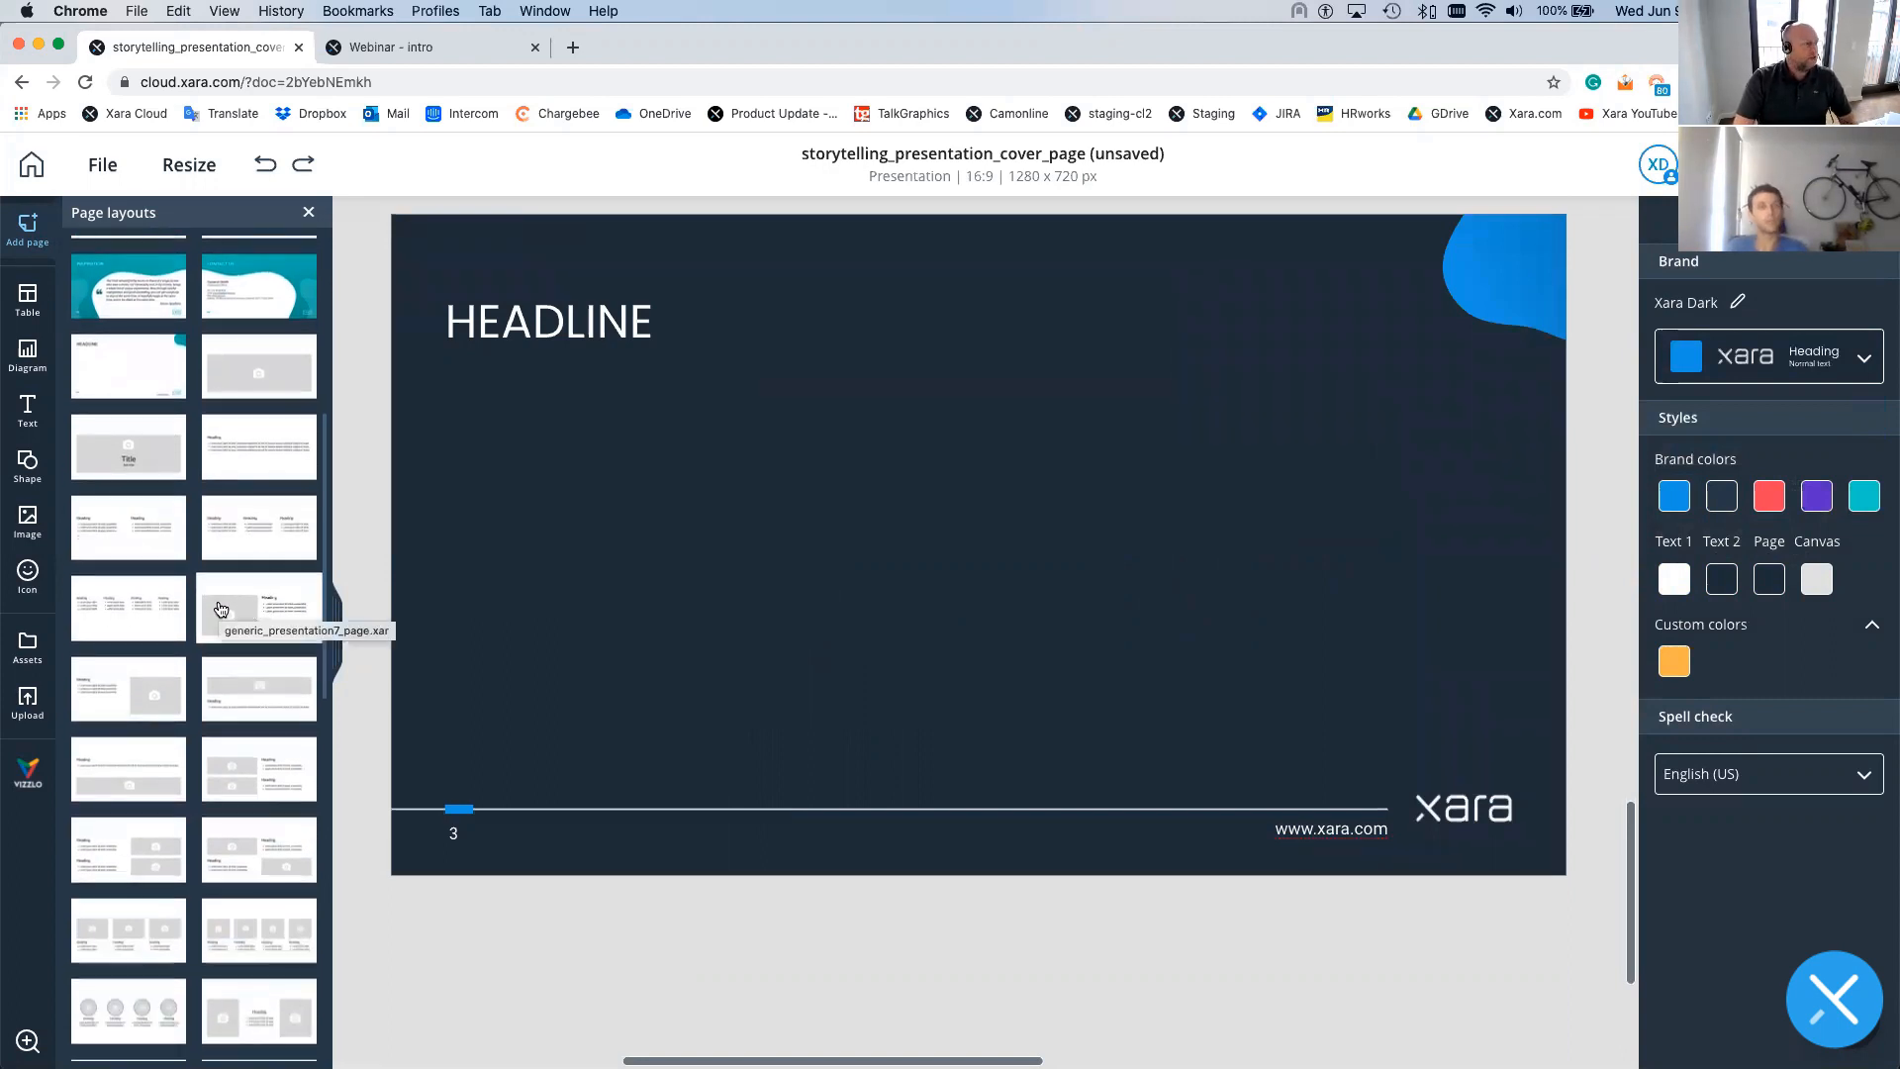
scroll(221, 608, down, 1)
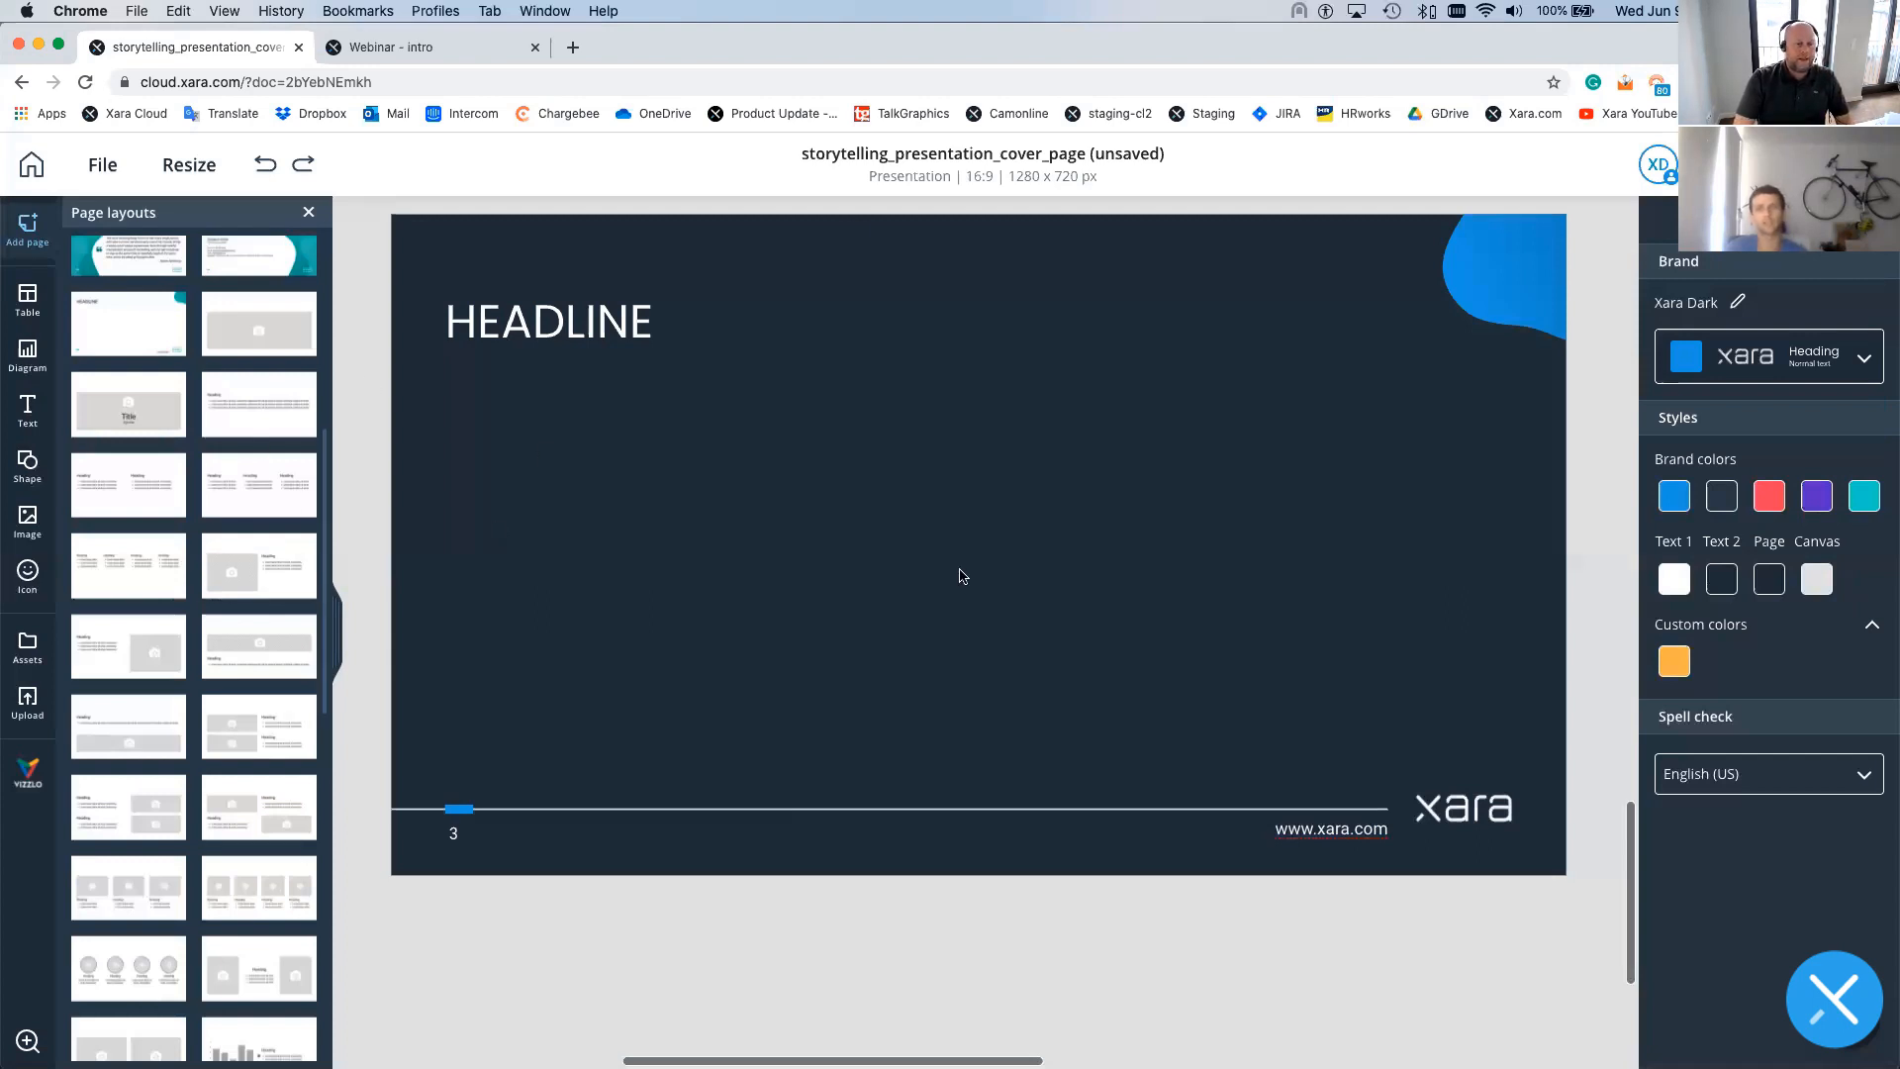
scroll(288, 582, down, 1)
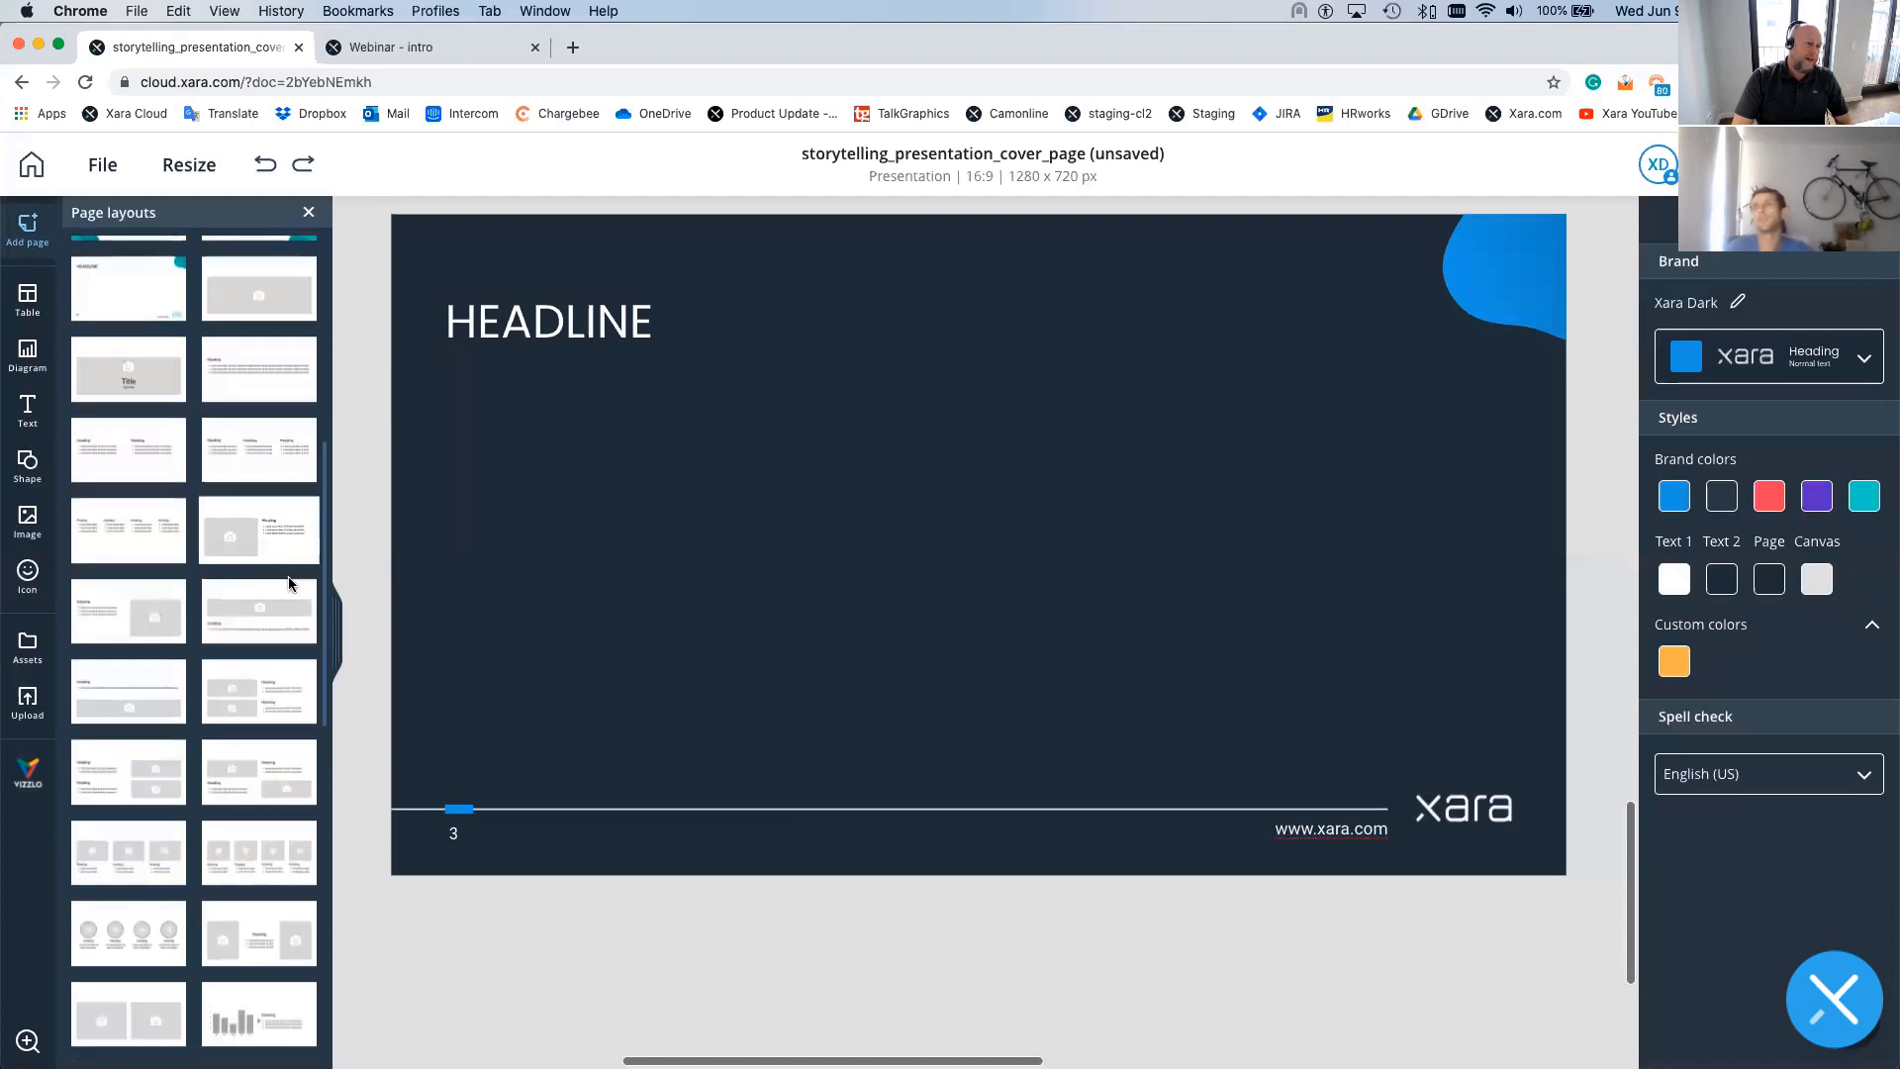
scroll(285, 564, down, 3)
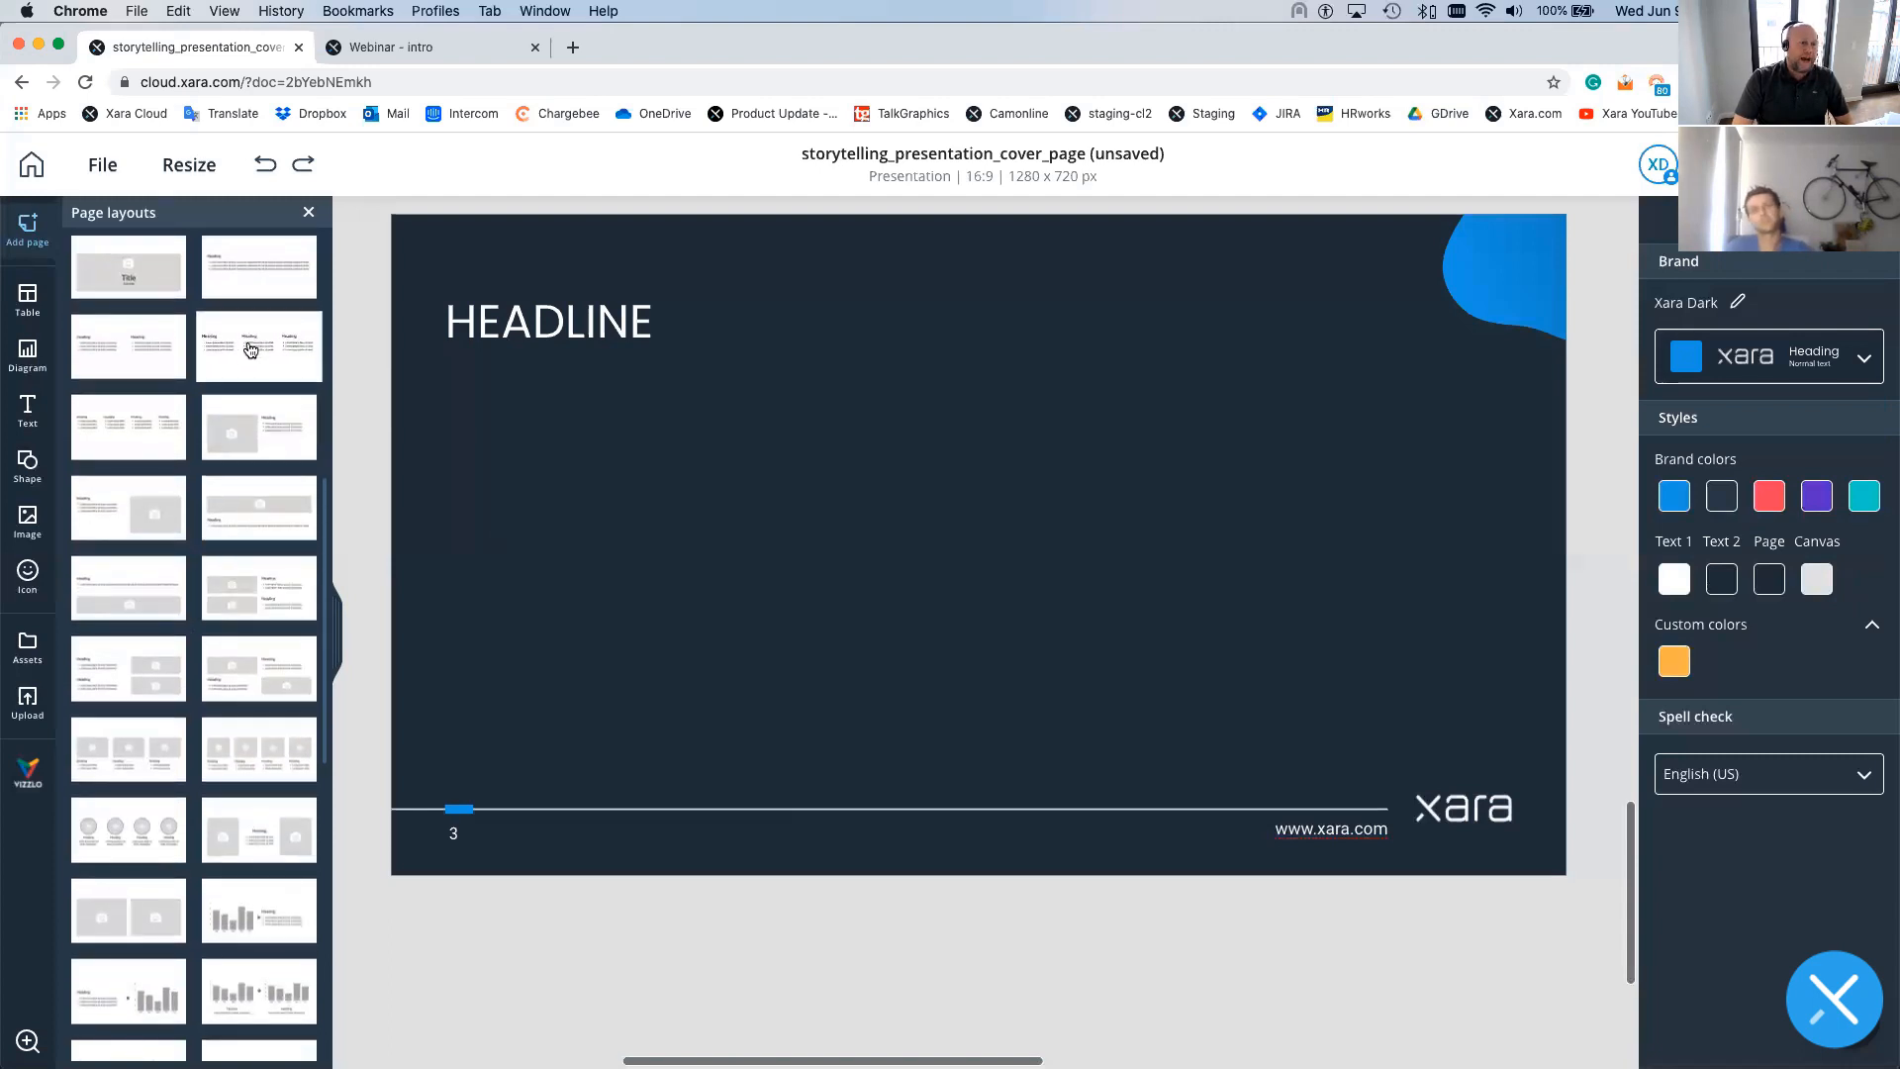
scroll(250, 356, up, 4)
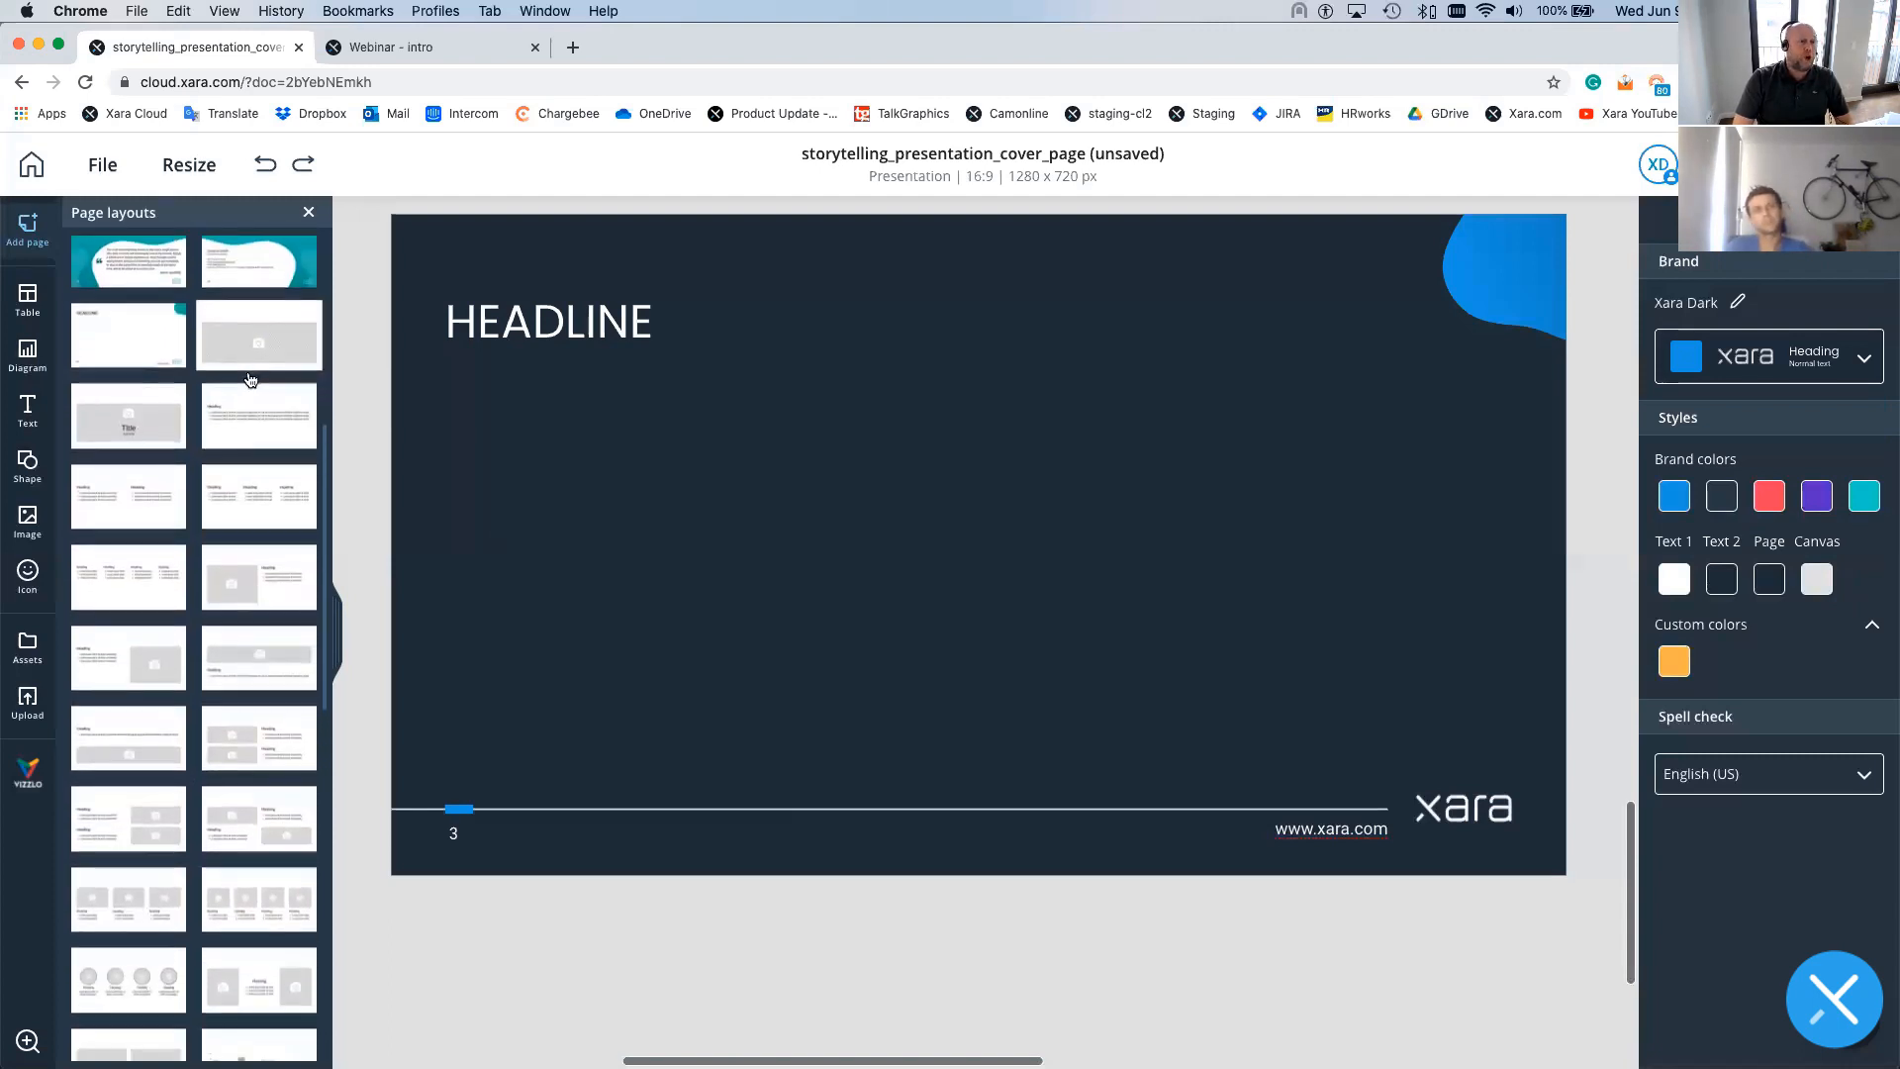
scroll(194, 582, down, 2)
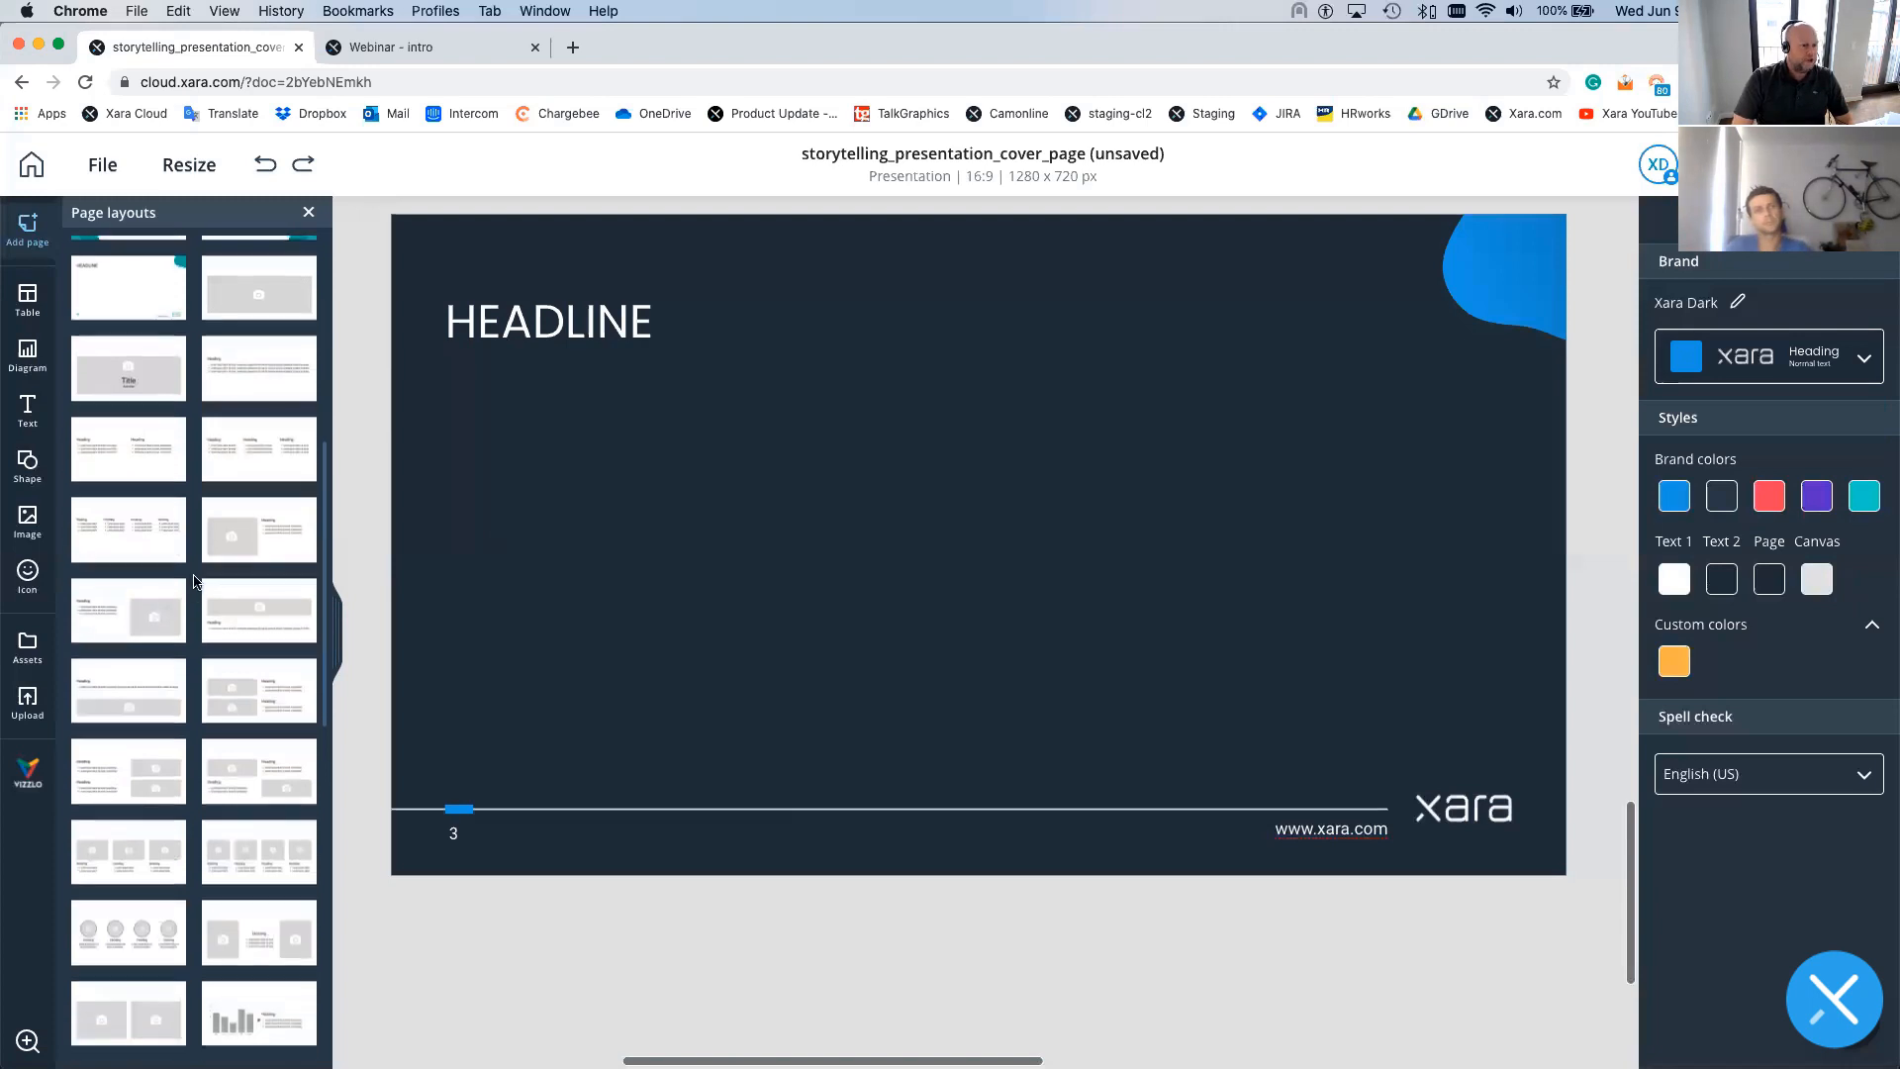
scroll(195, 582, down, 2)
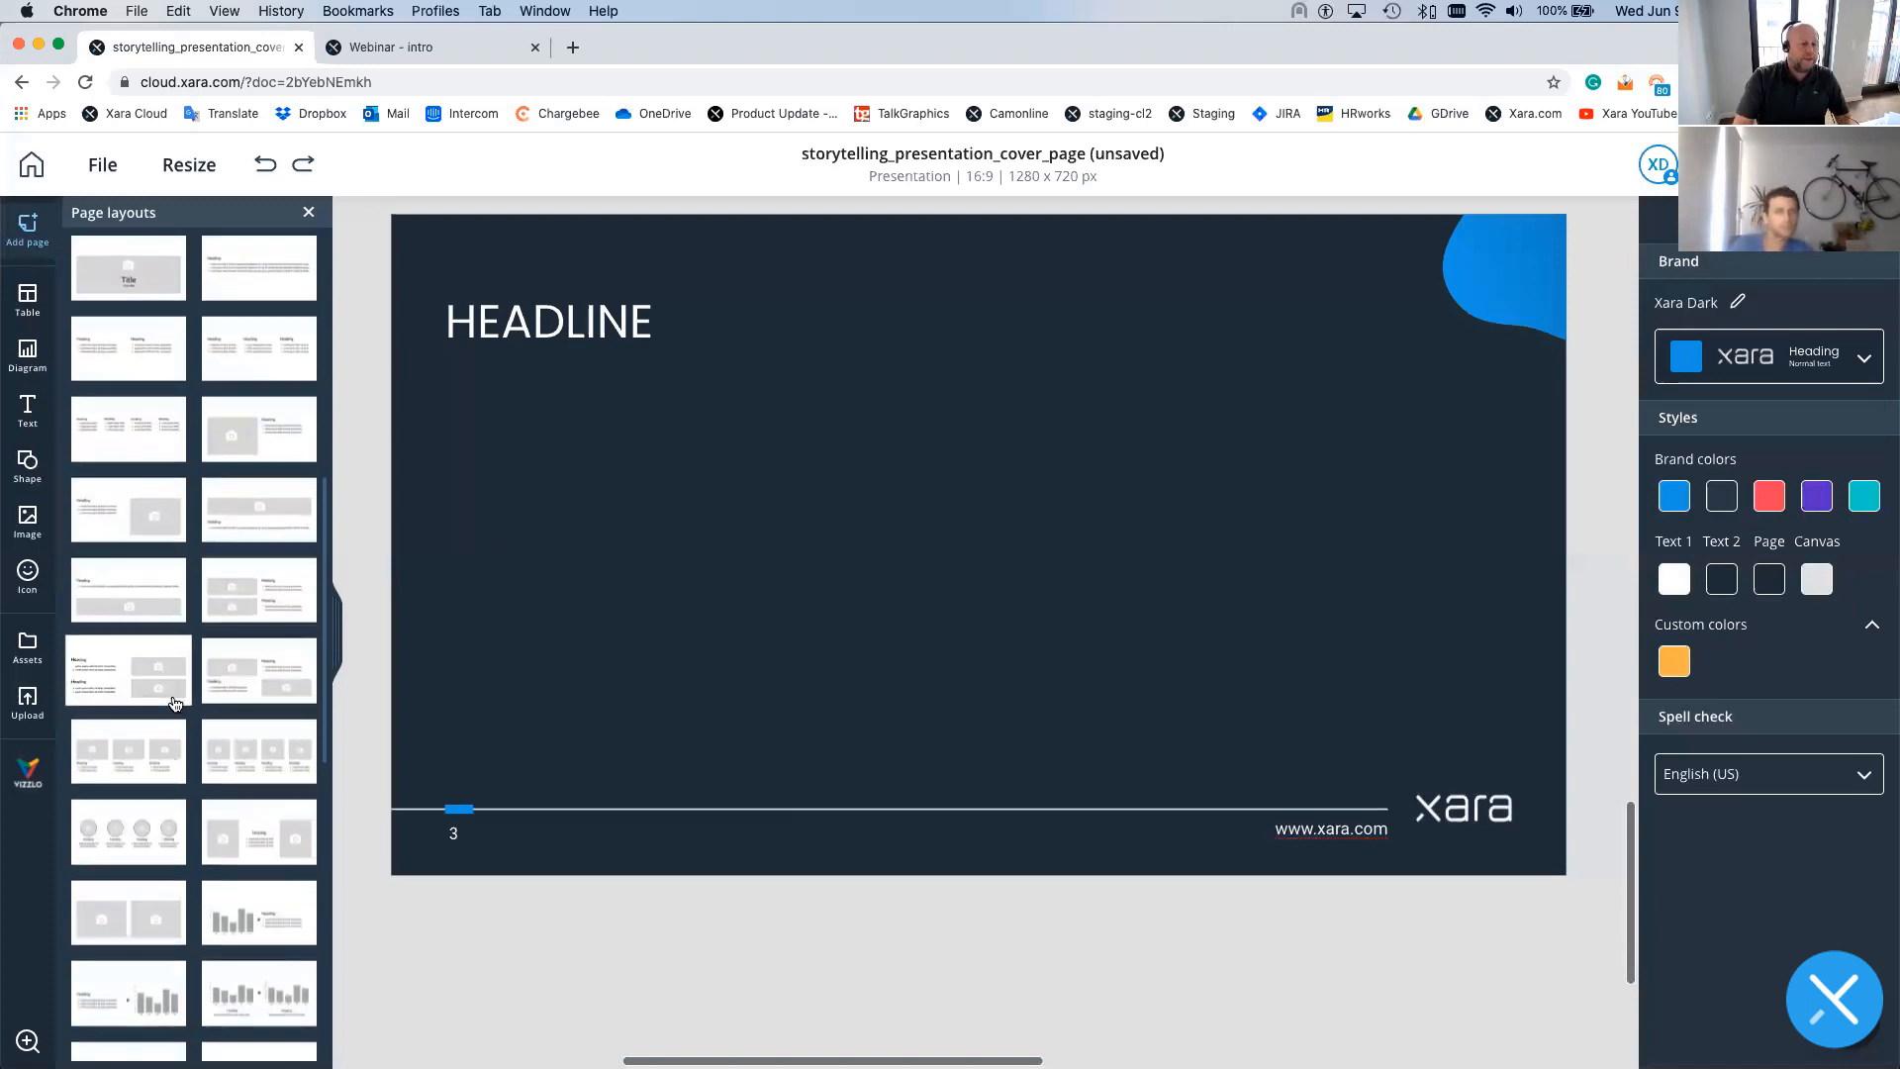
scroll(203, 693, down, 2)
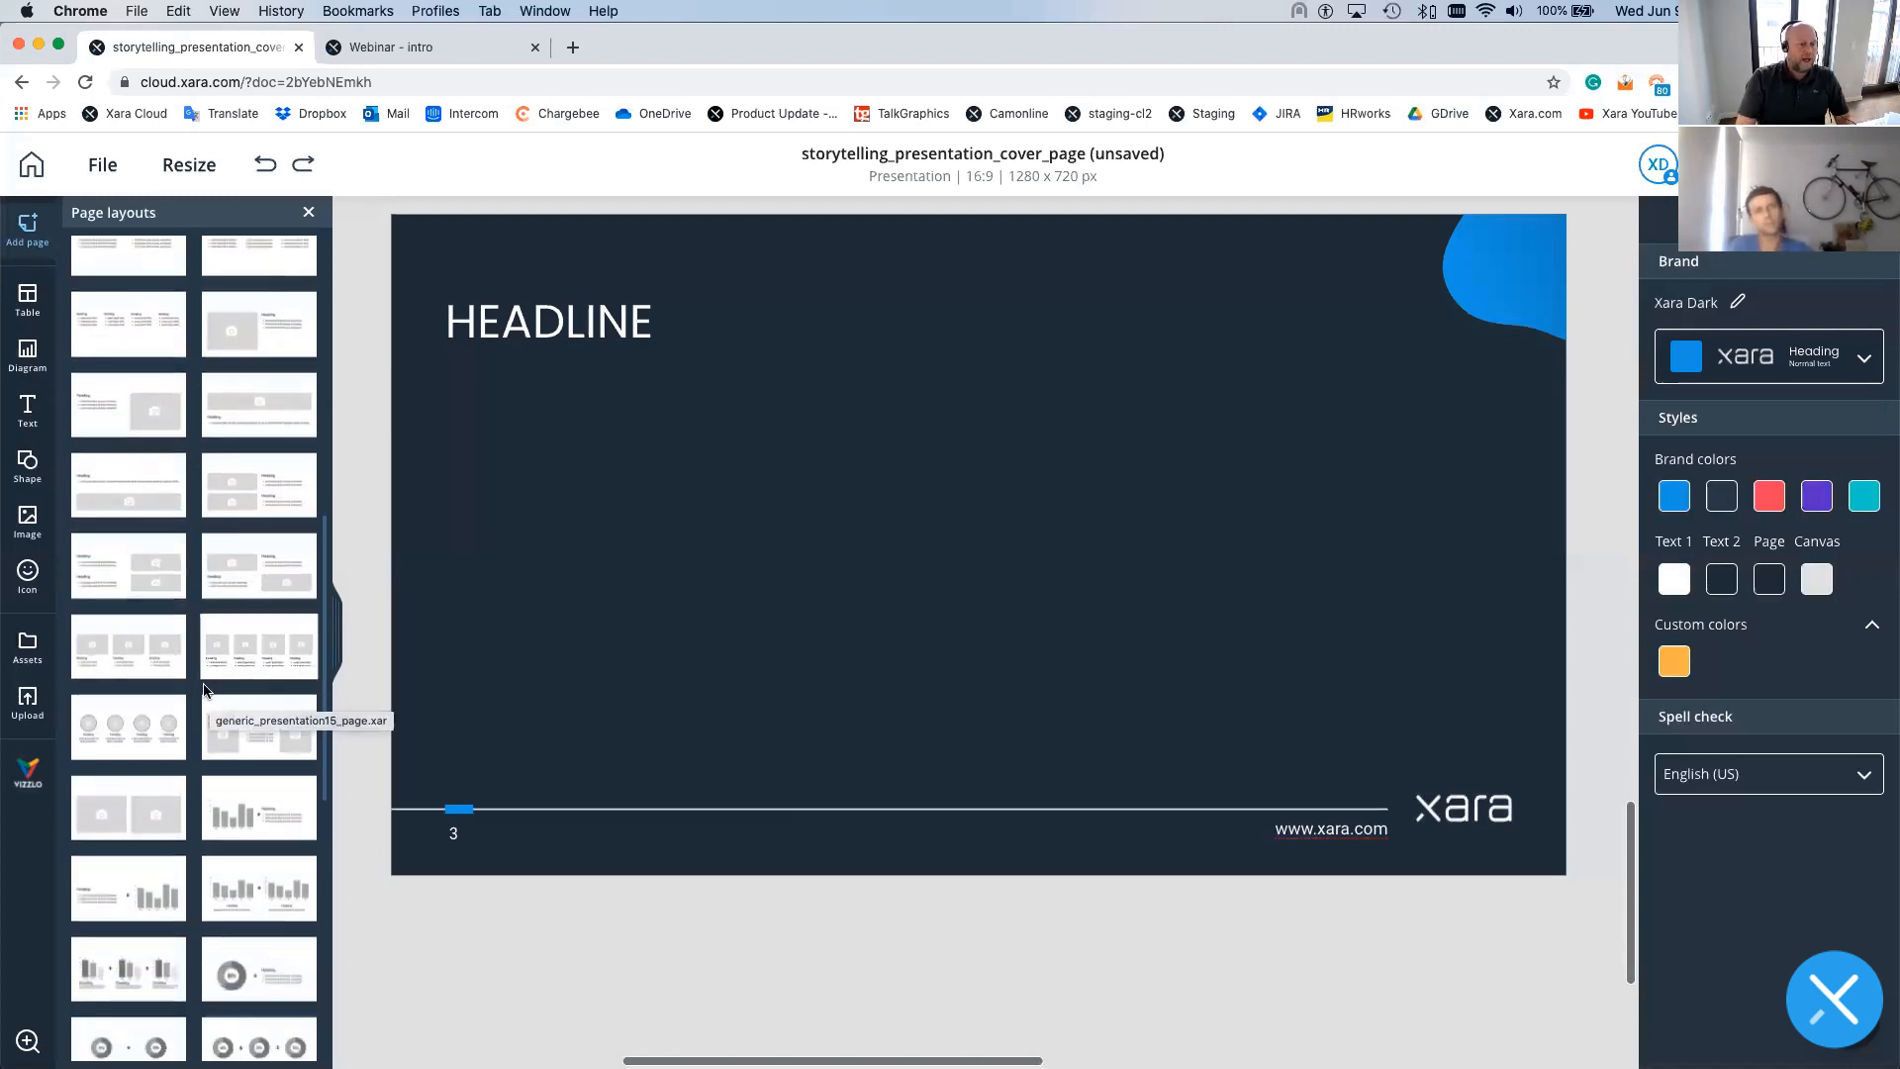
scroll(205, 689, down, 4)
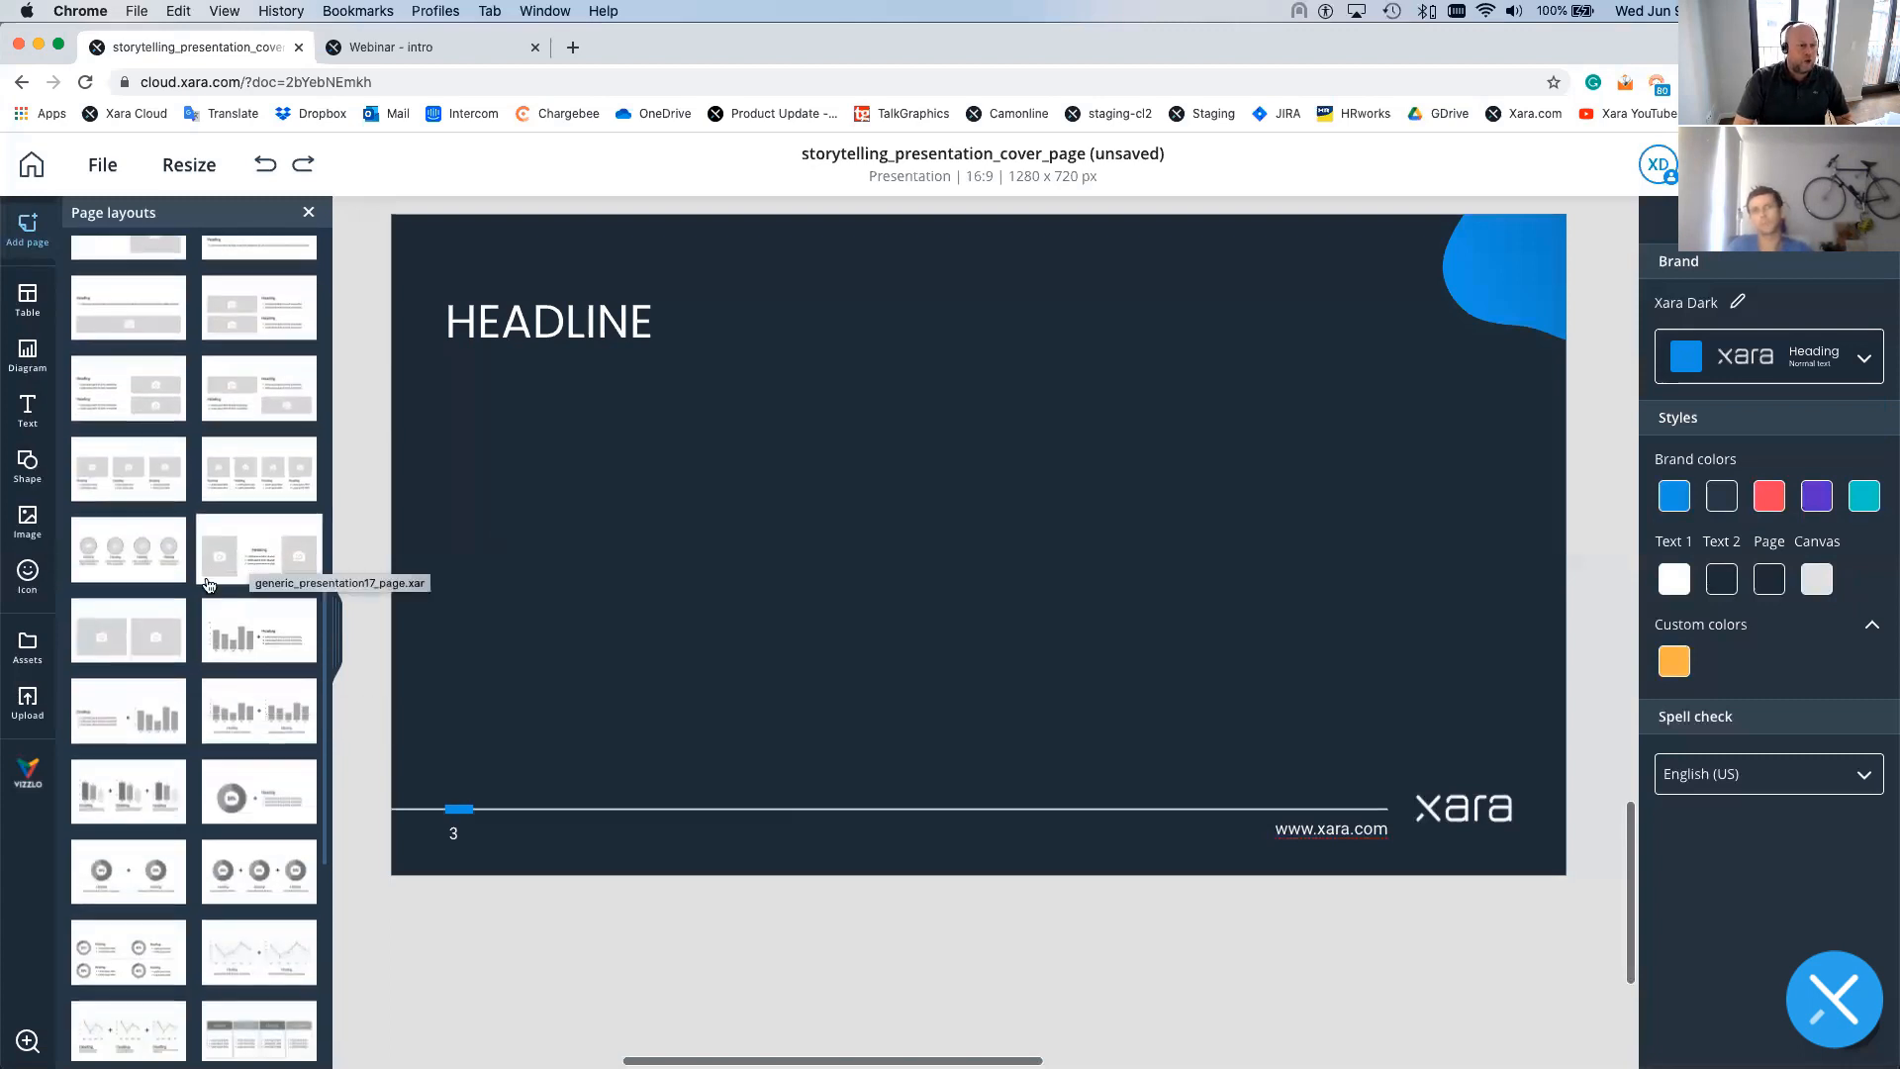
- Add page 4 with a HEADLINE over four circular photo placeholders, then scroll back to page 3
click(123, 541)
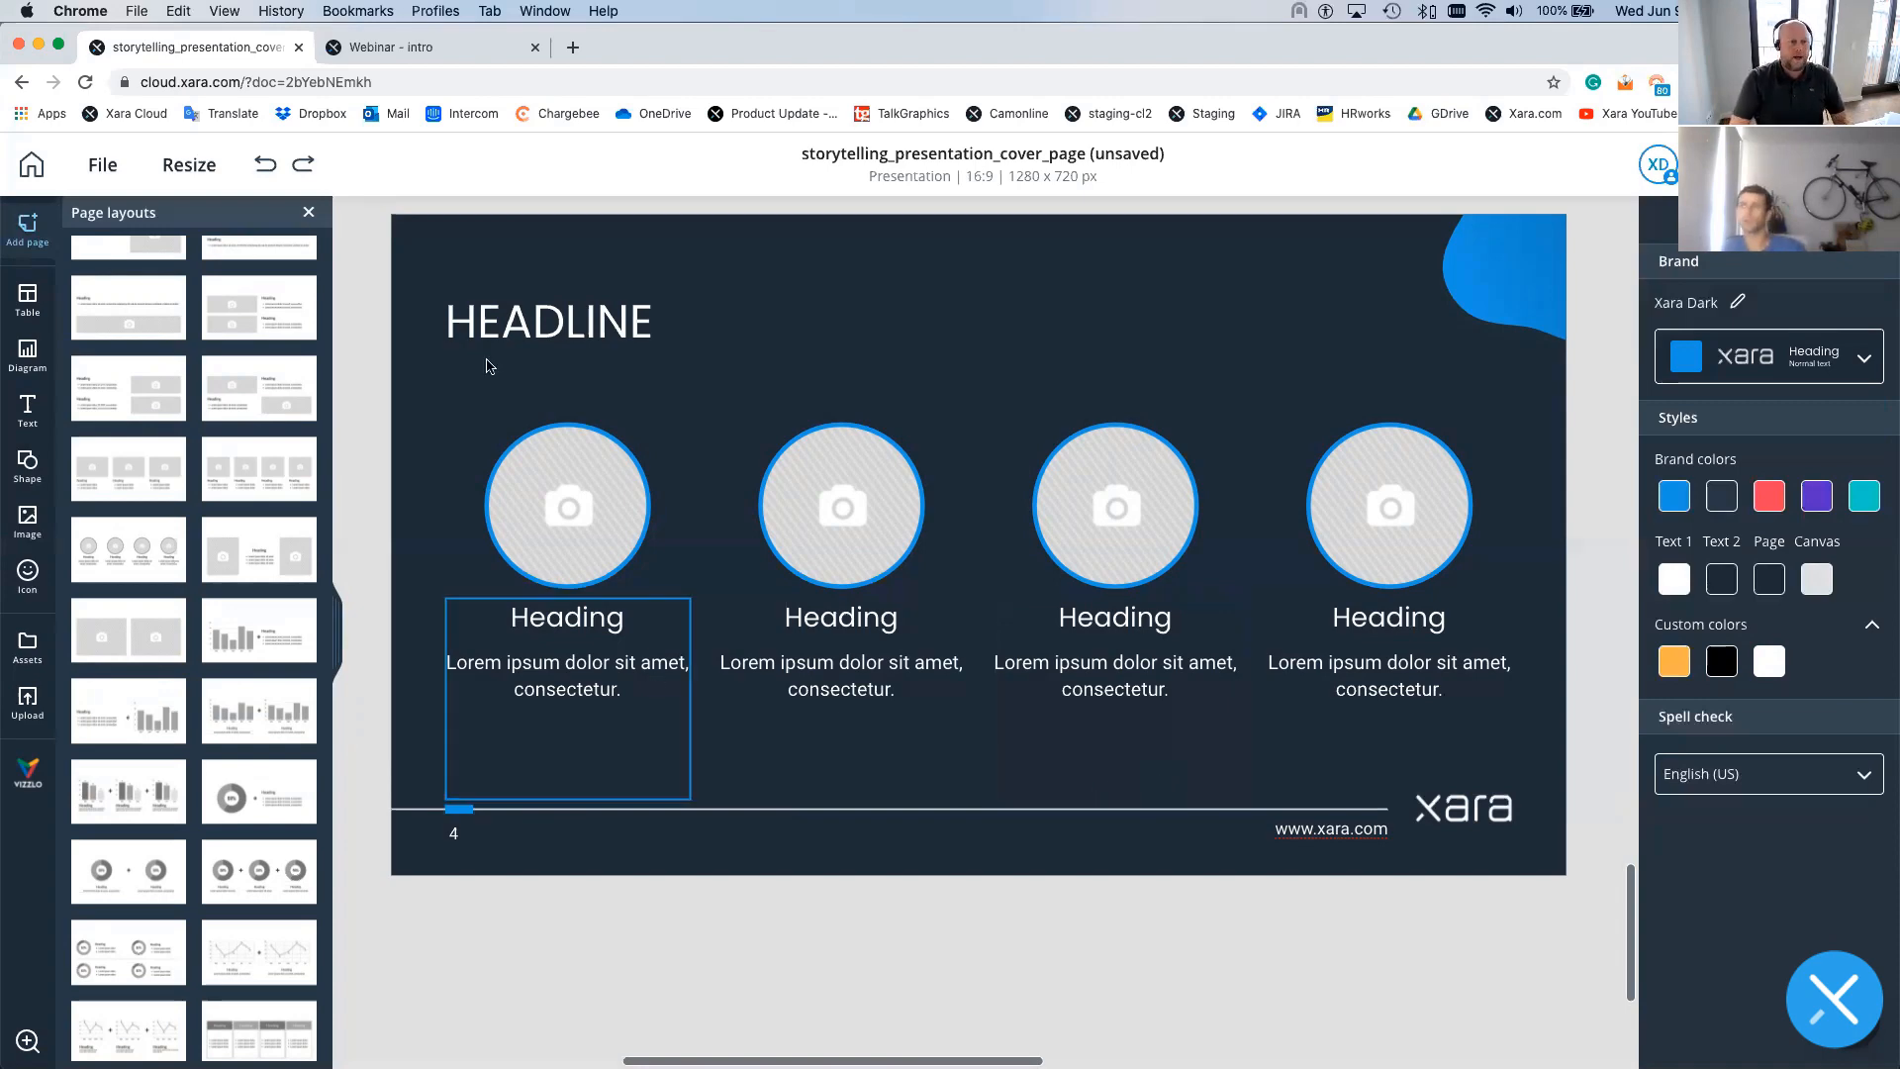
scroll(747, 453, up, 8)
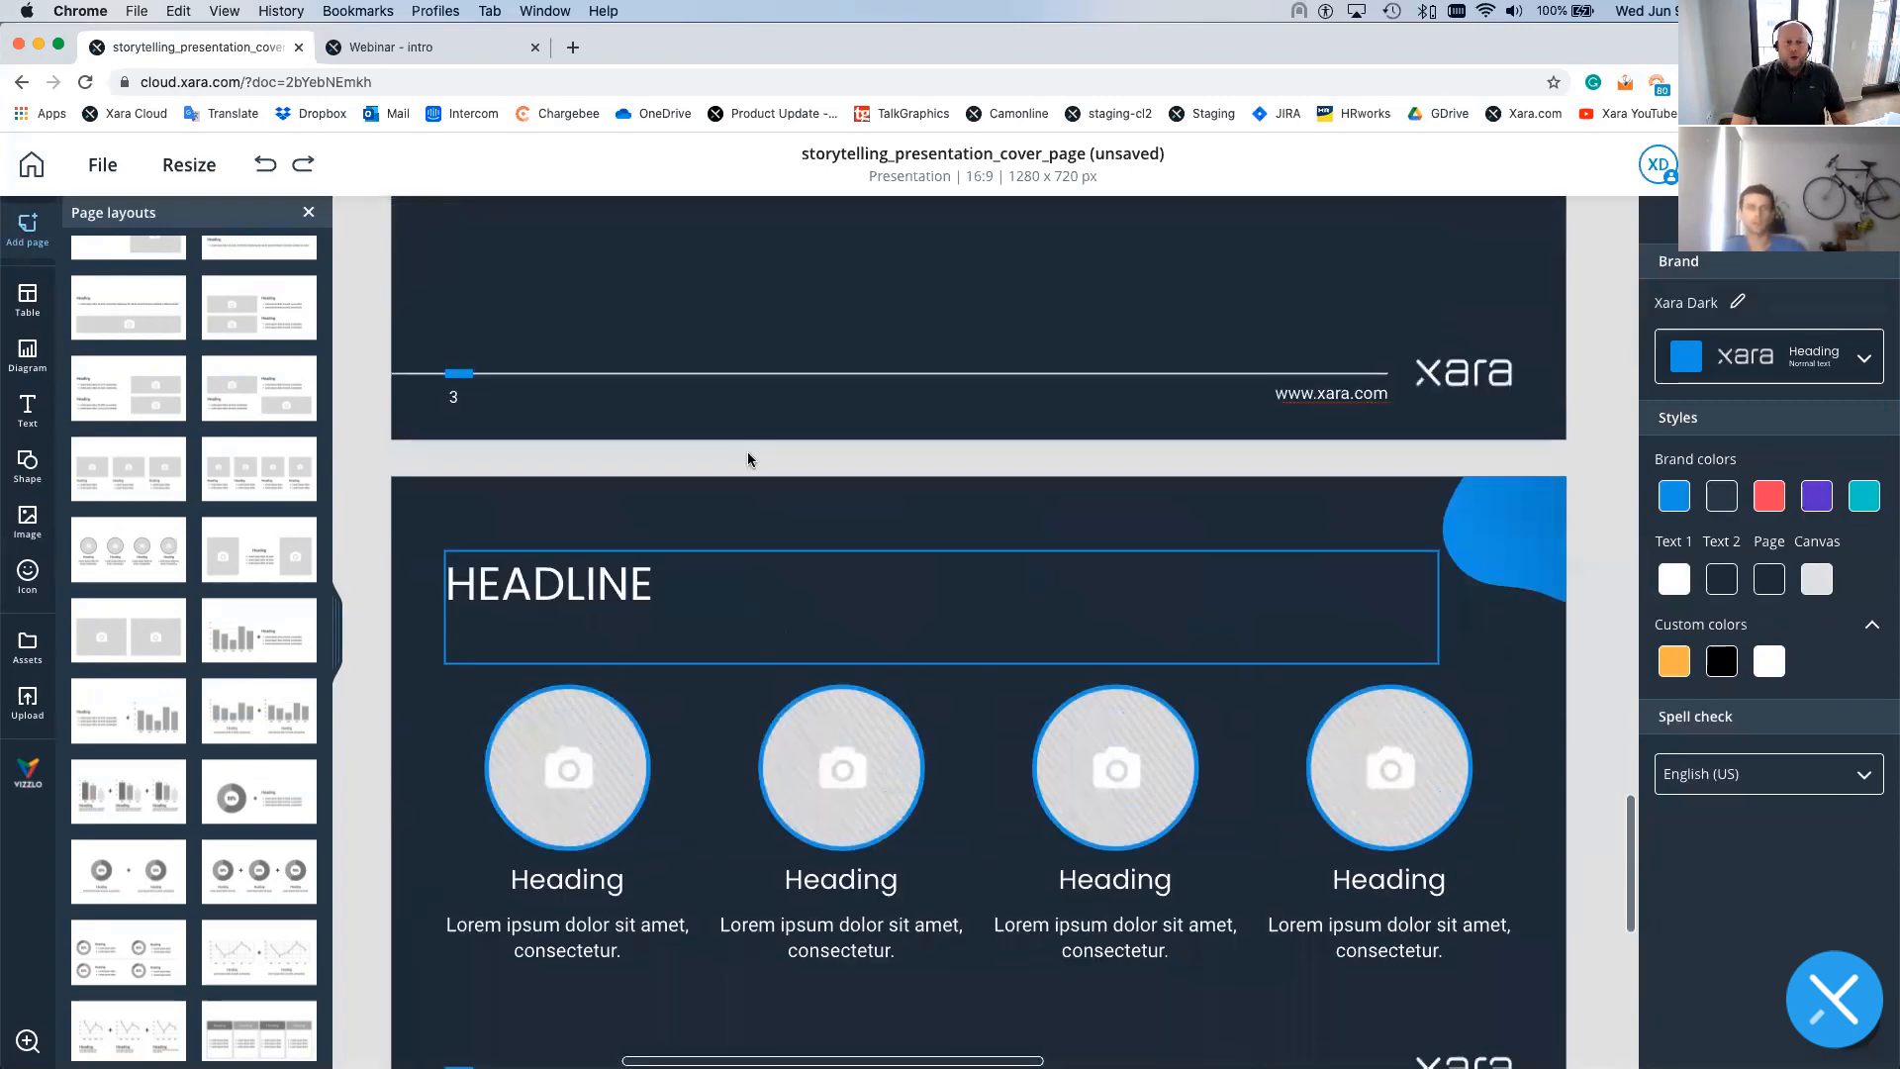
scroll(749, 457, up, 1)
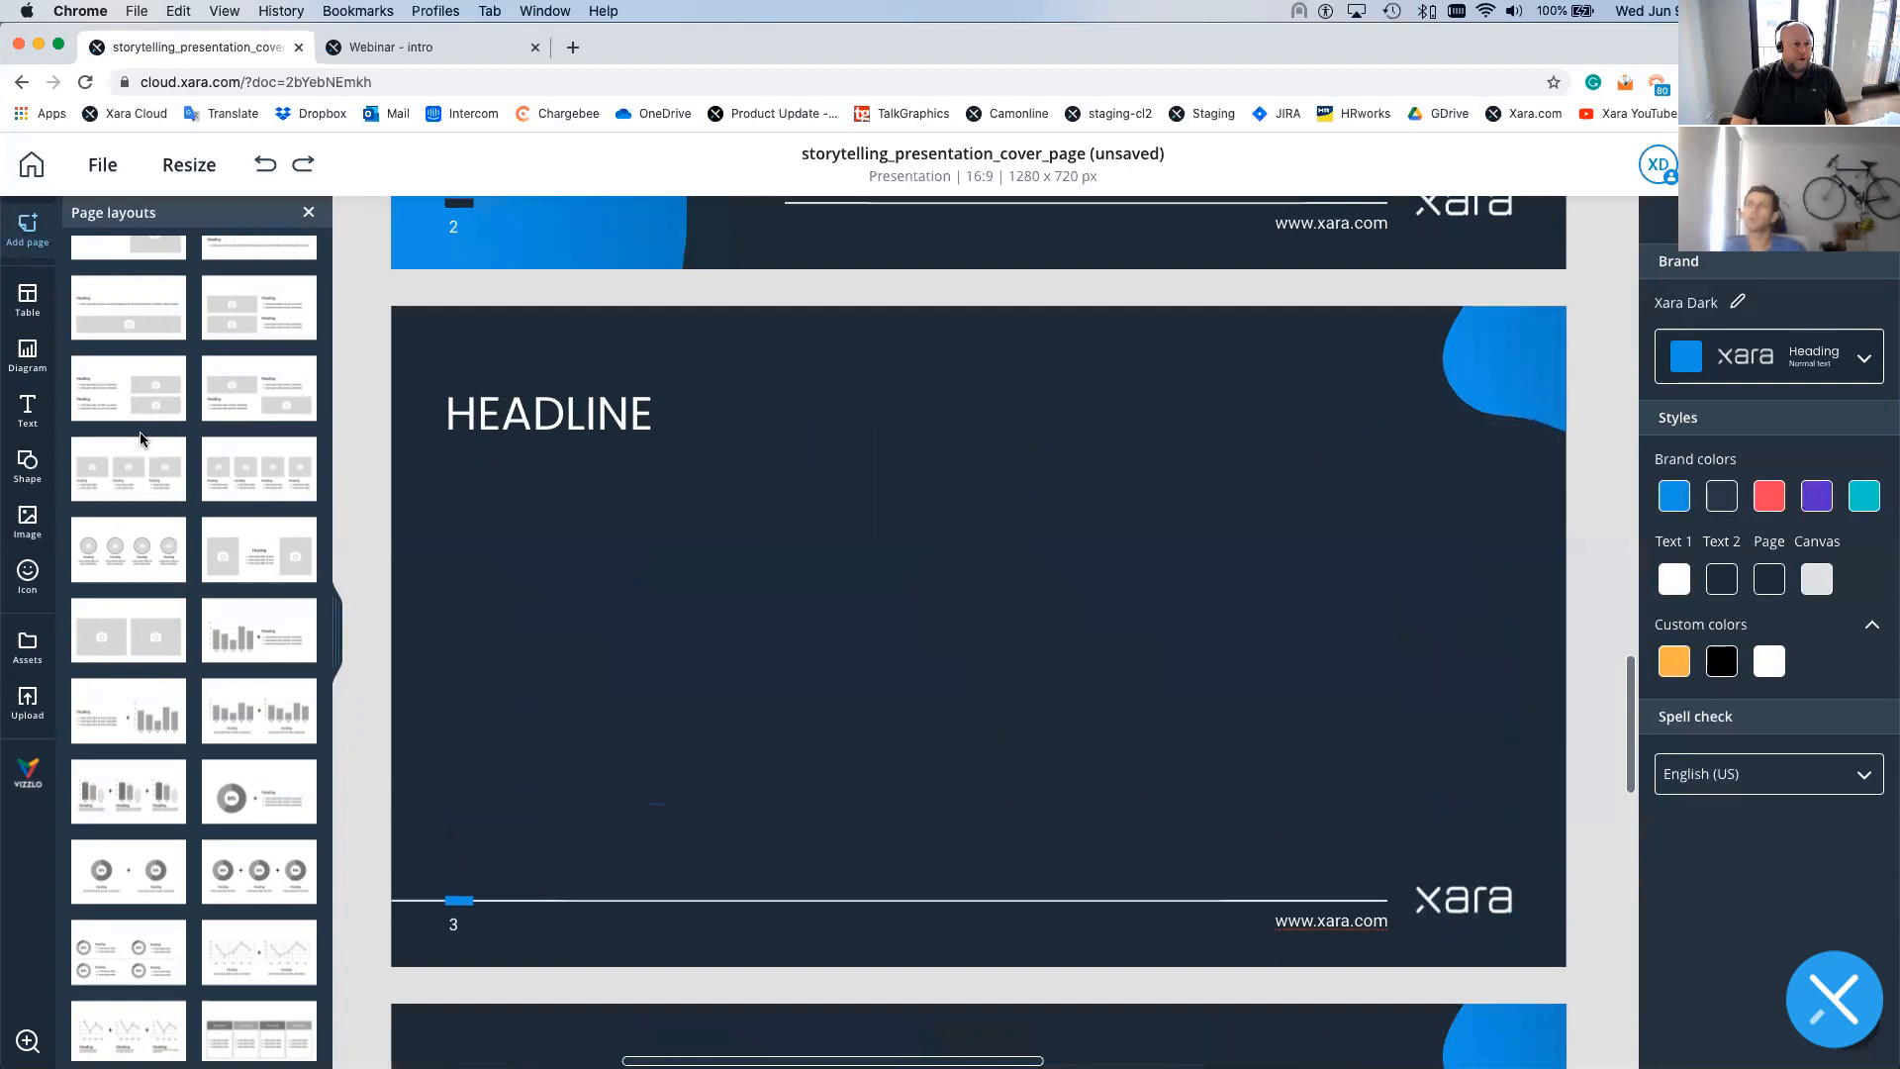
- Place a teal timeline diagram in the middle of page 3
click(48, 360)
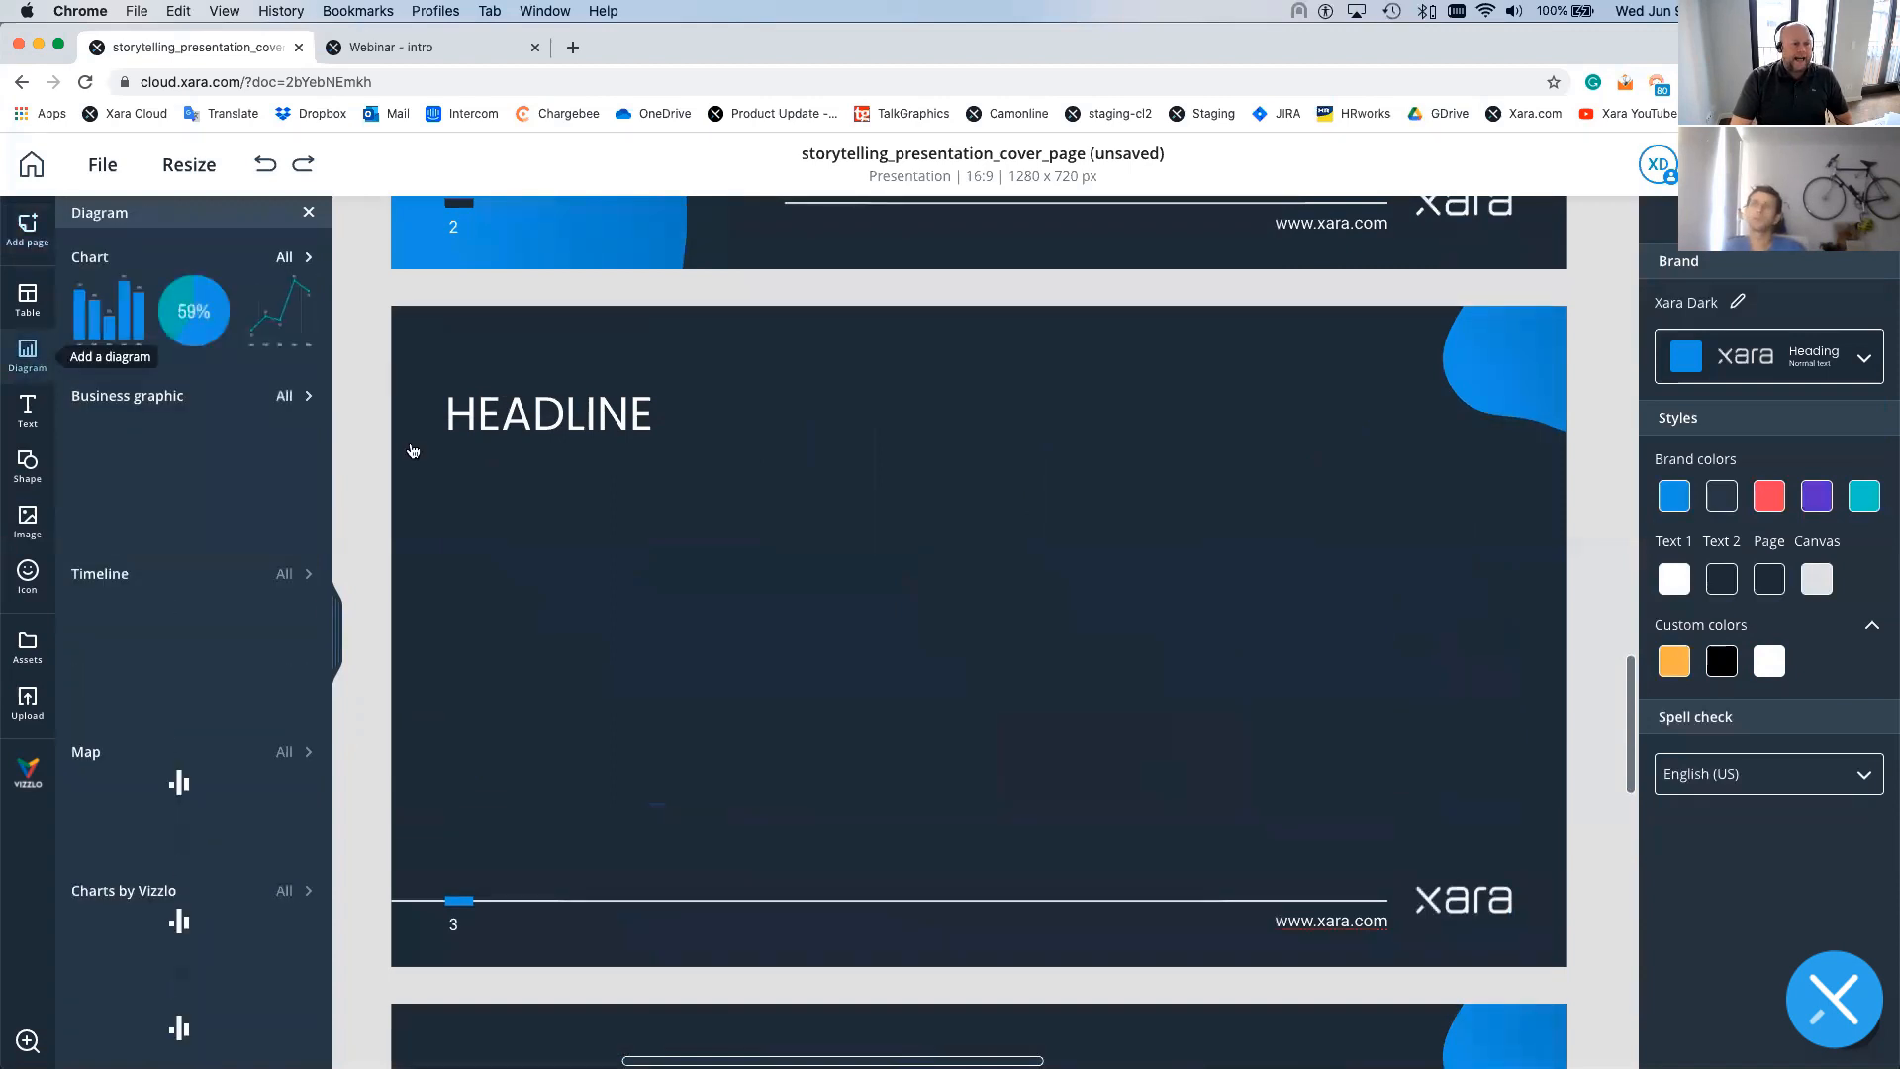
click(286, 584)
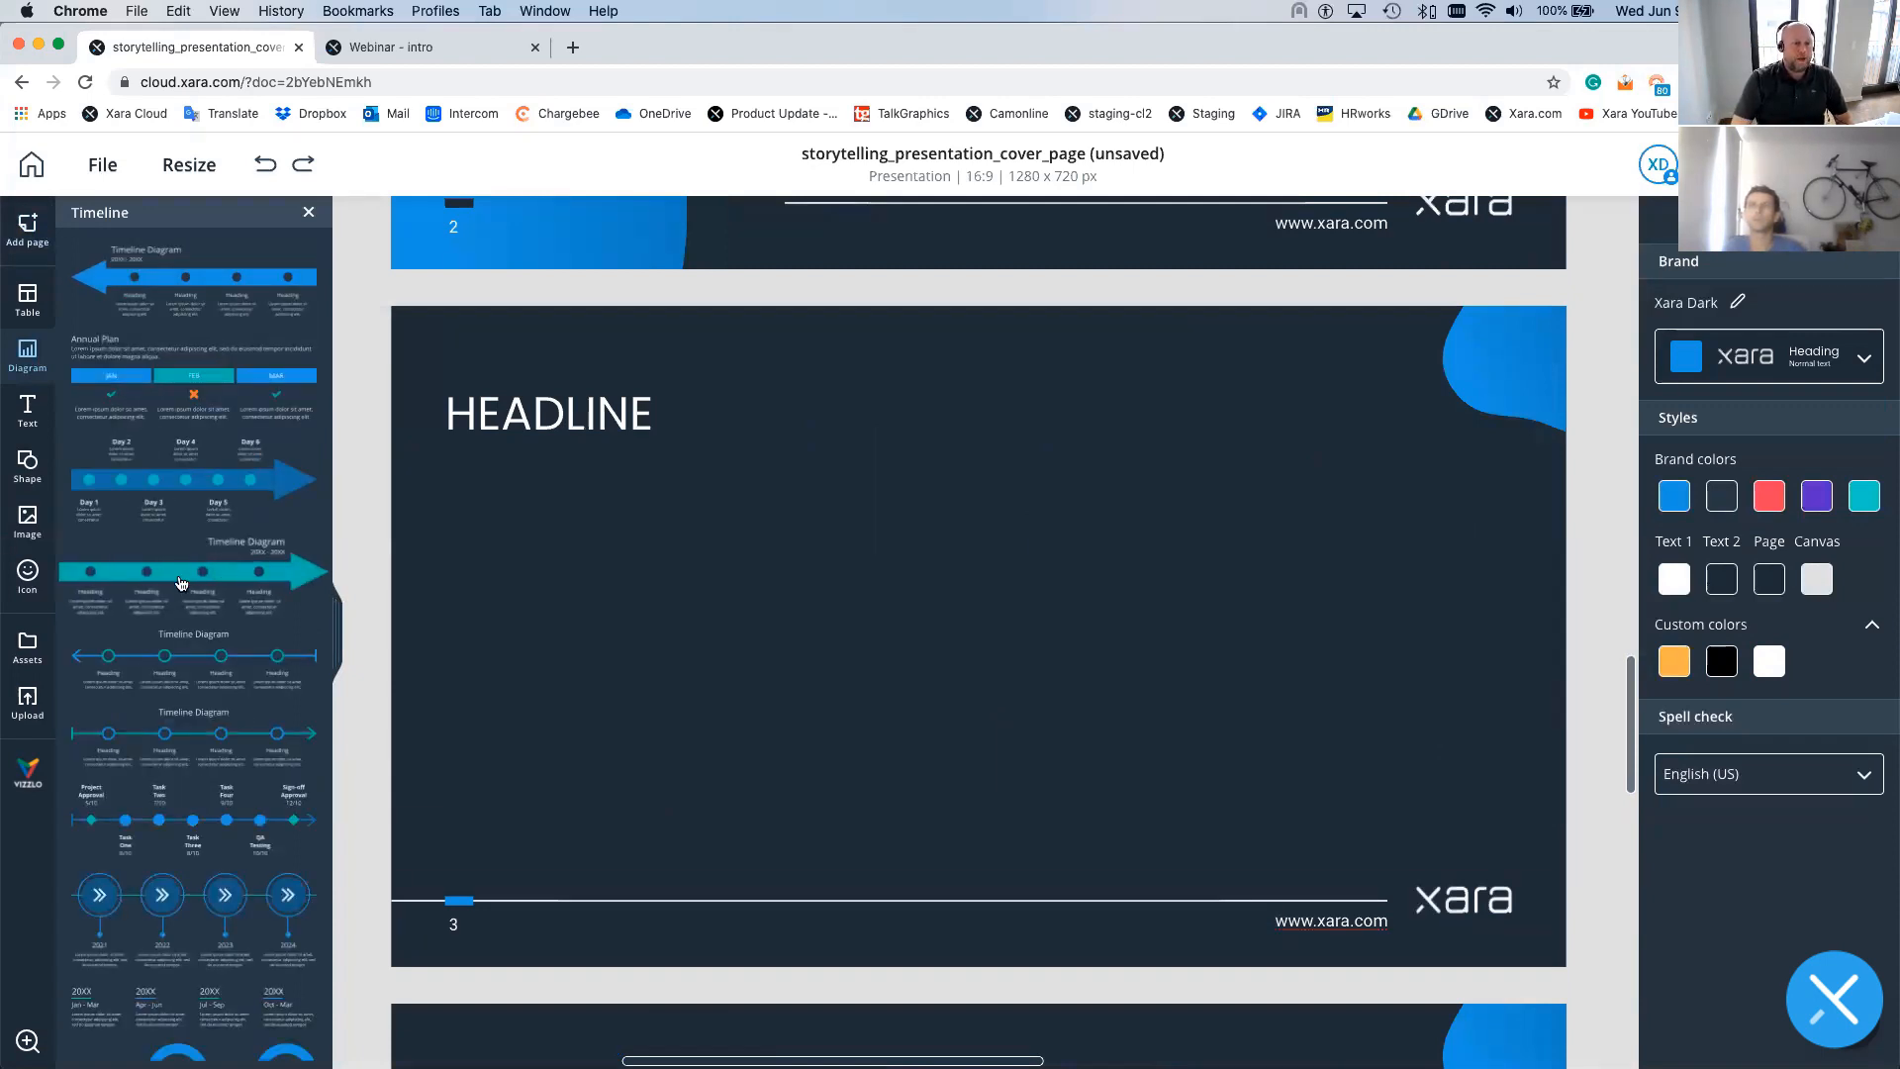
drag(217, 574, 908, 603)
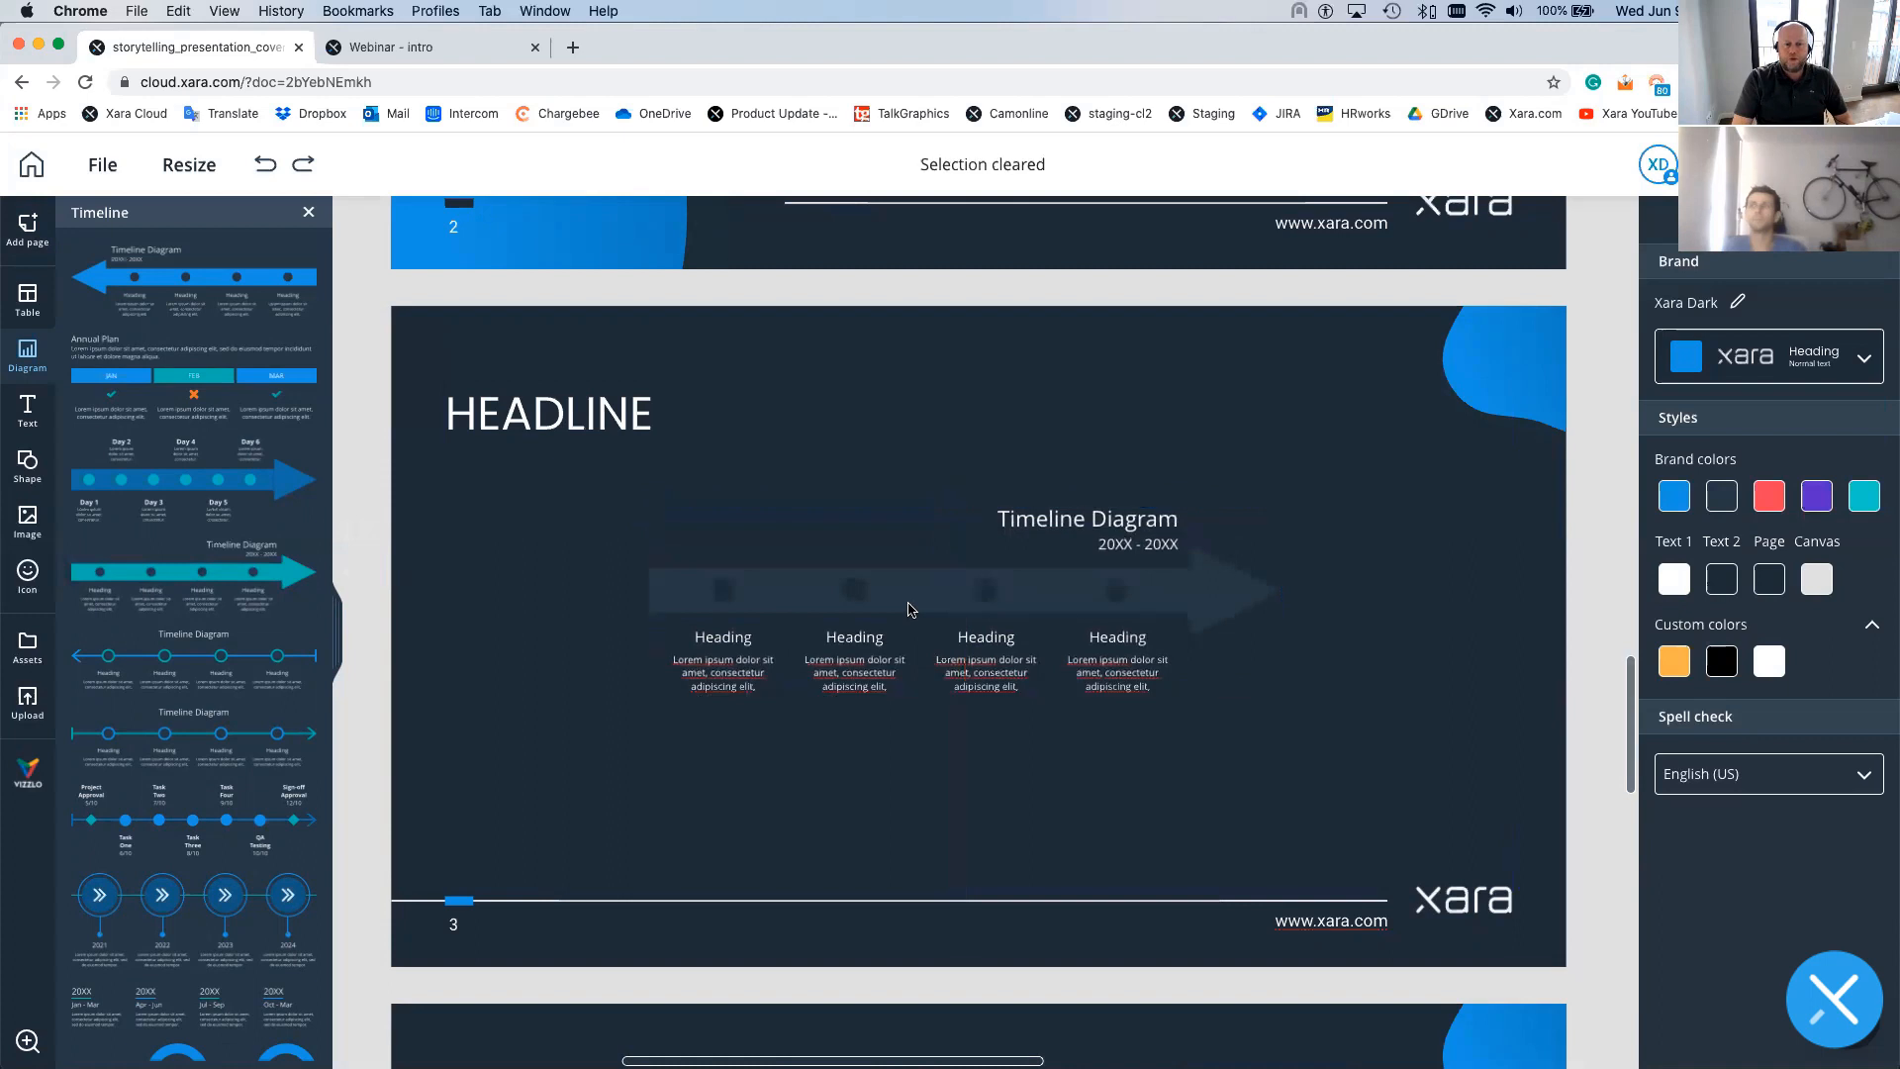
click(907, 604)
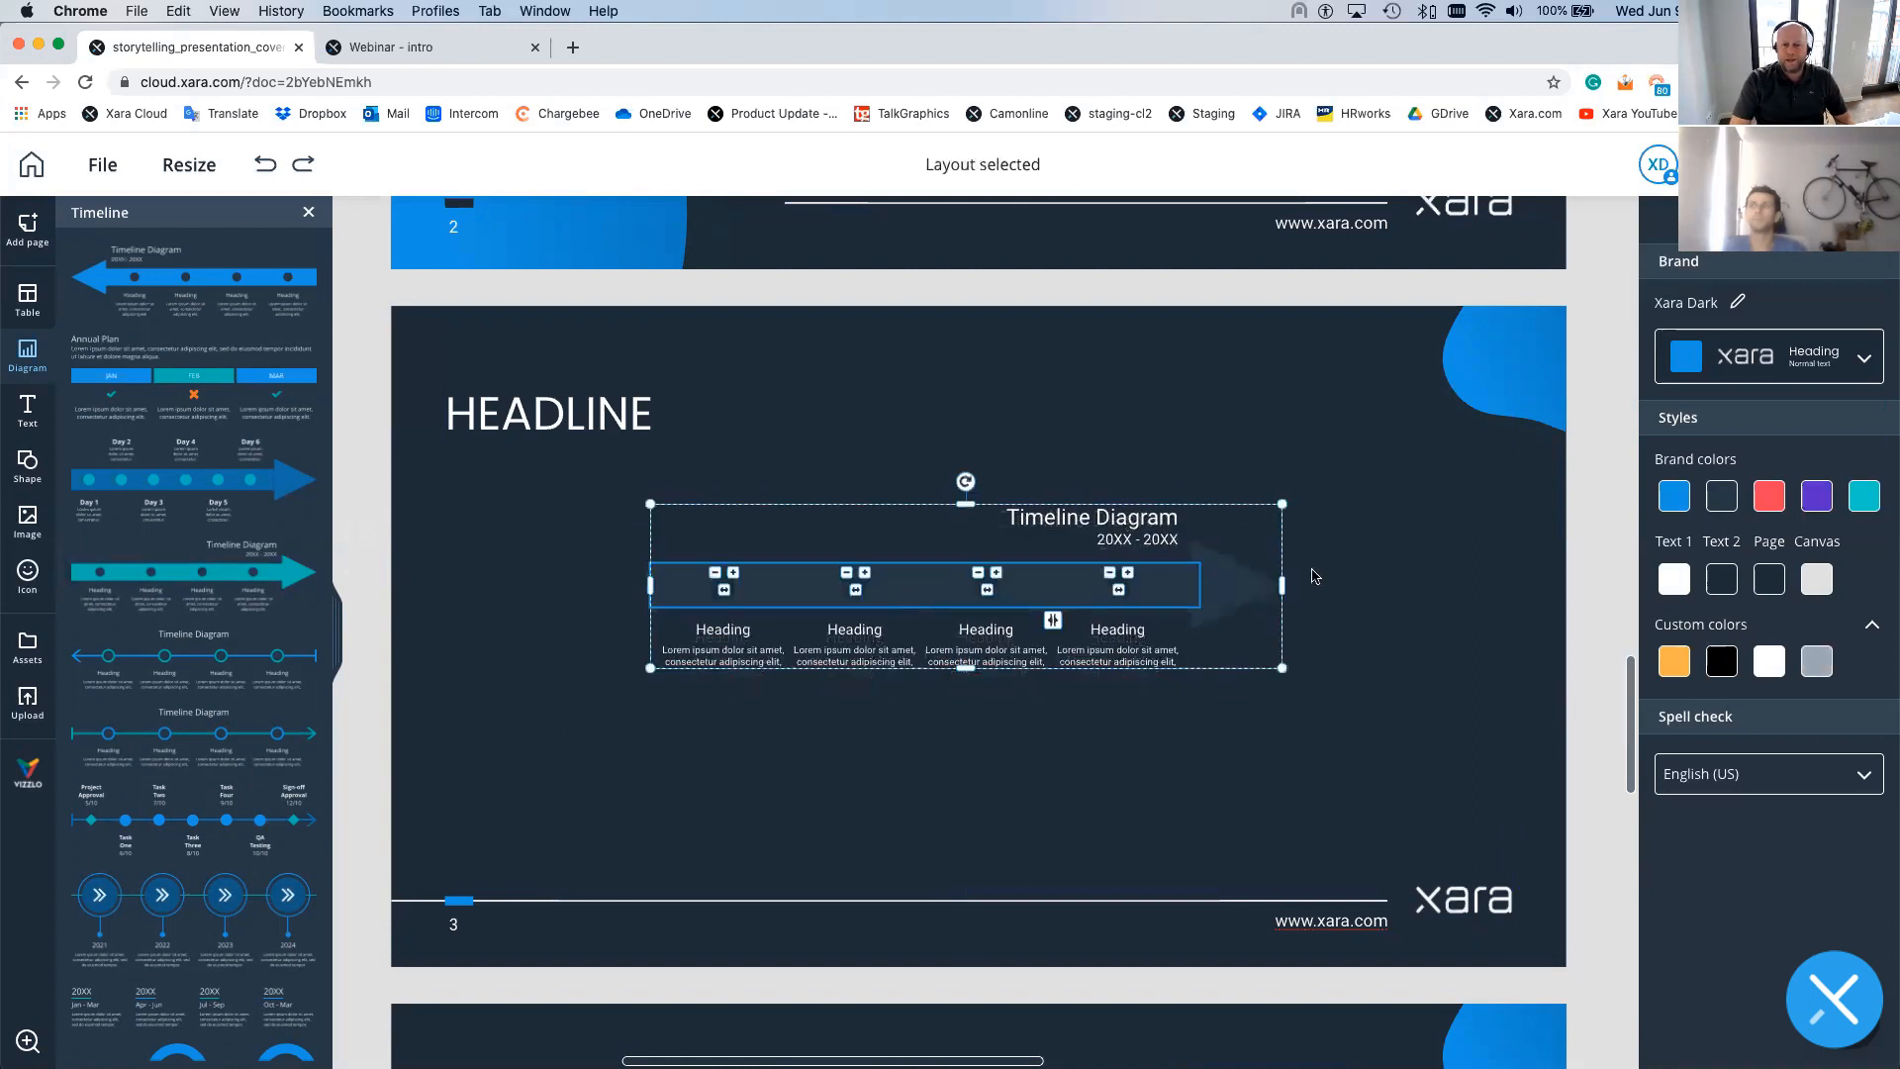
click(1237, 574)
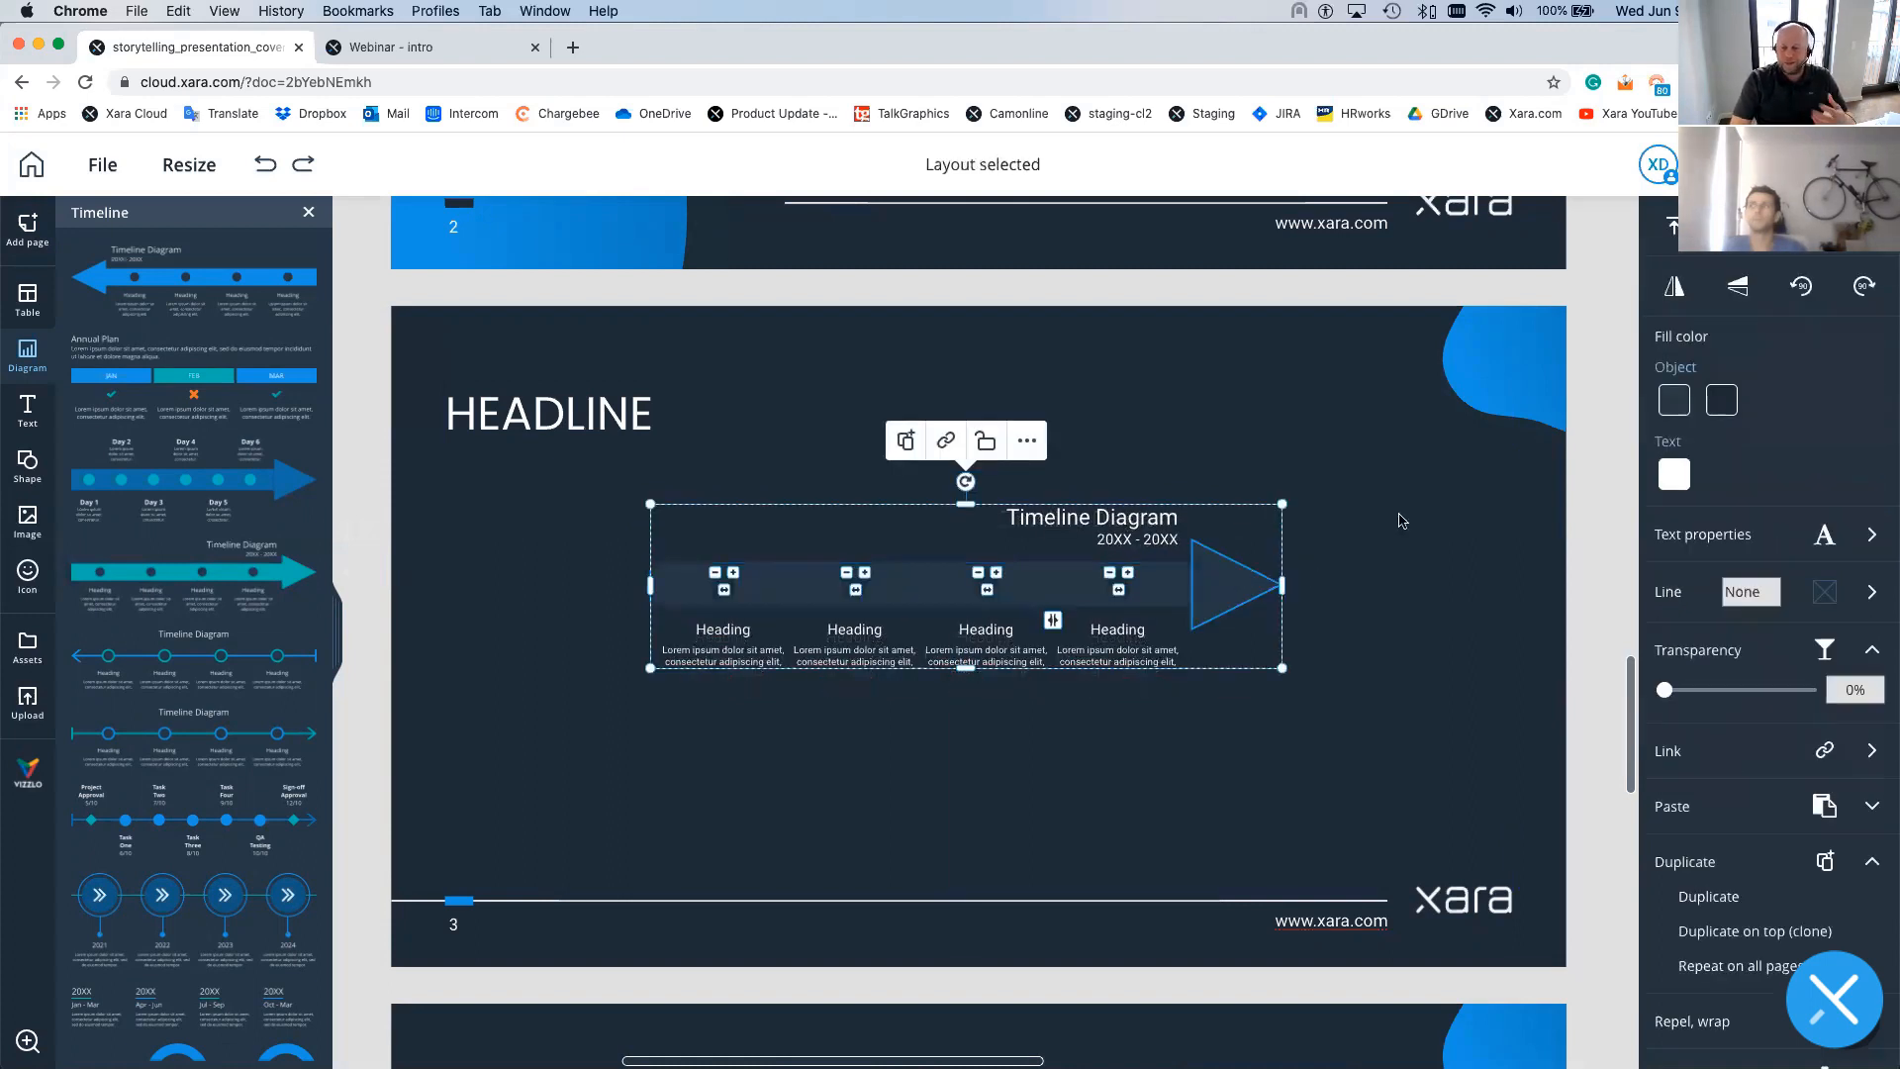
click(1587, 431)
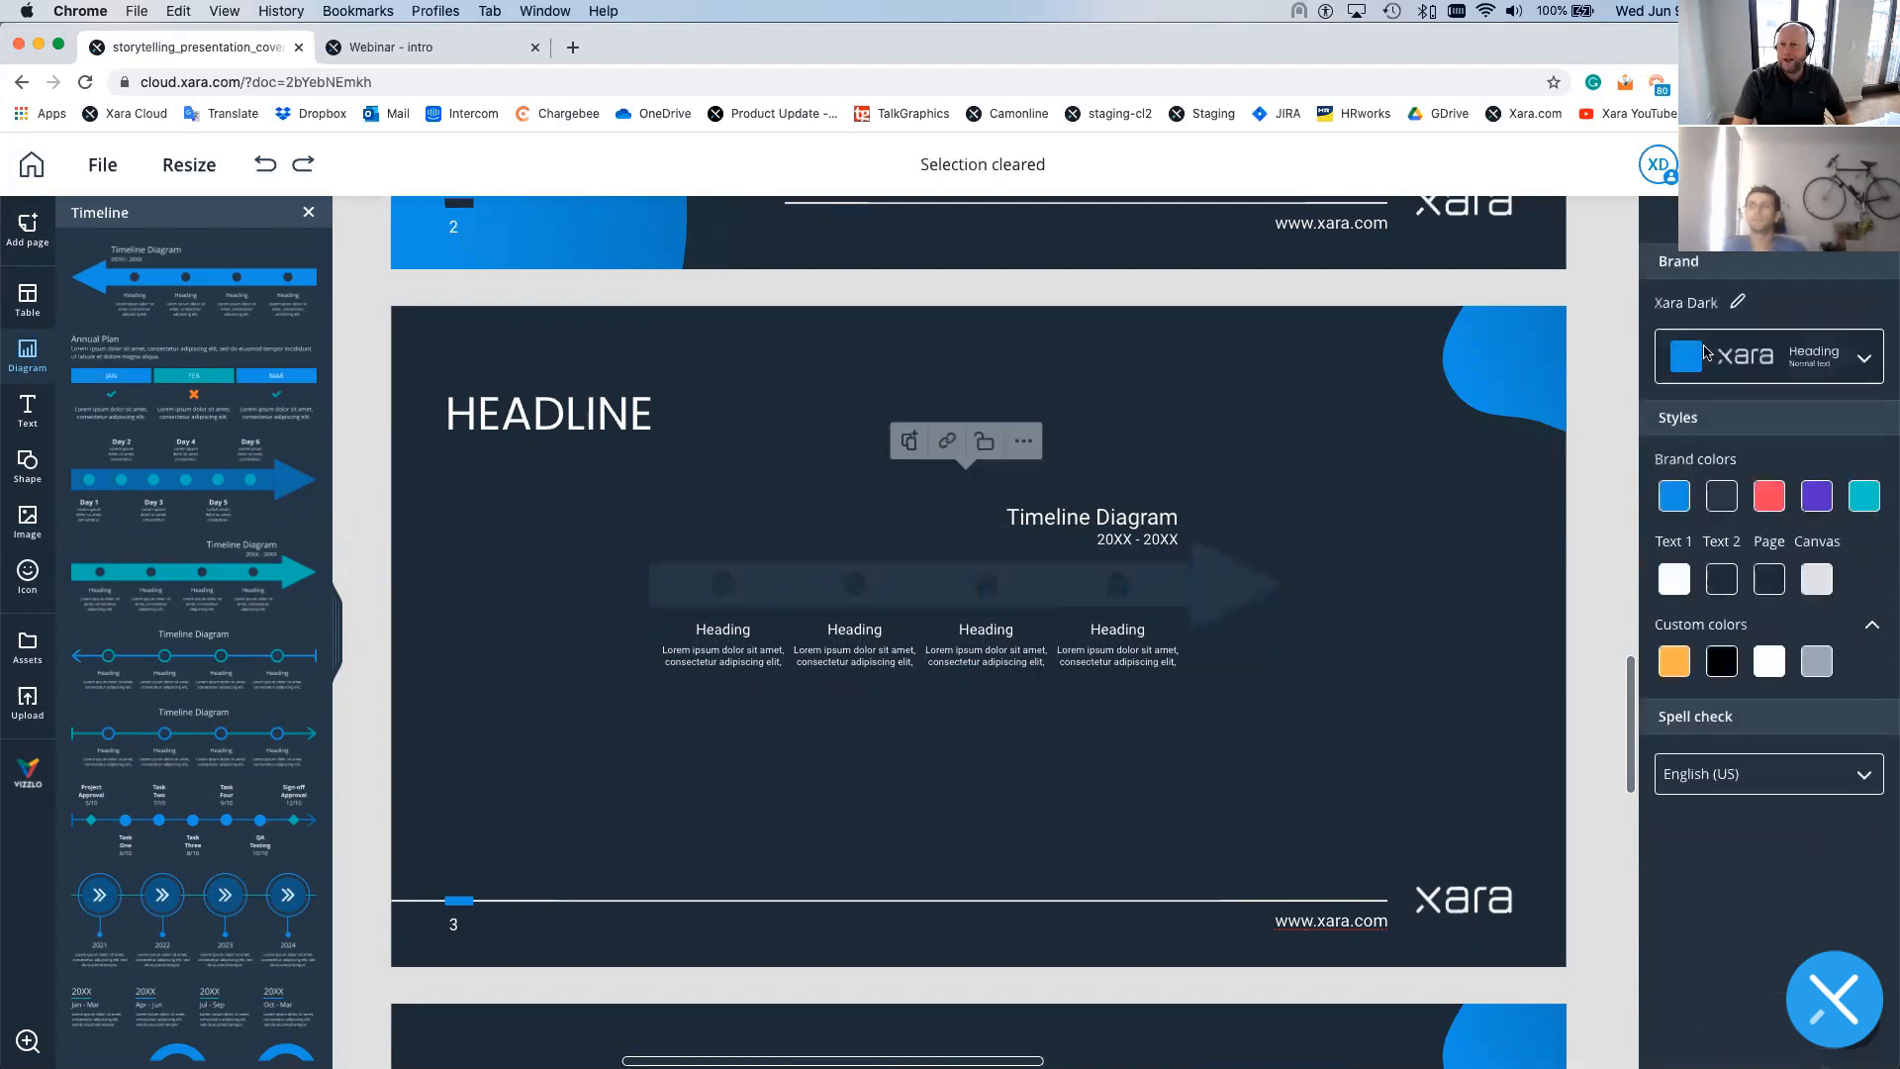
- Switch to the Xara Primary brand, then enlarge the timeline slightly and shift it left
click(1715, 364)
click(1742, 467)
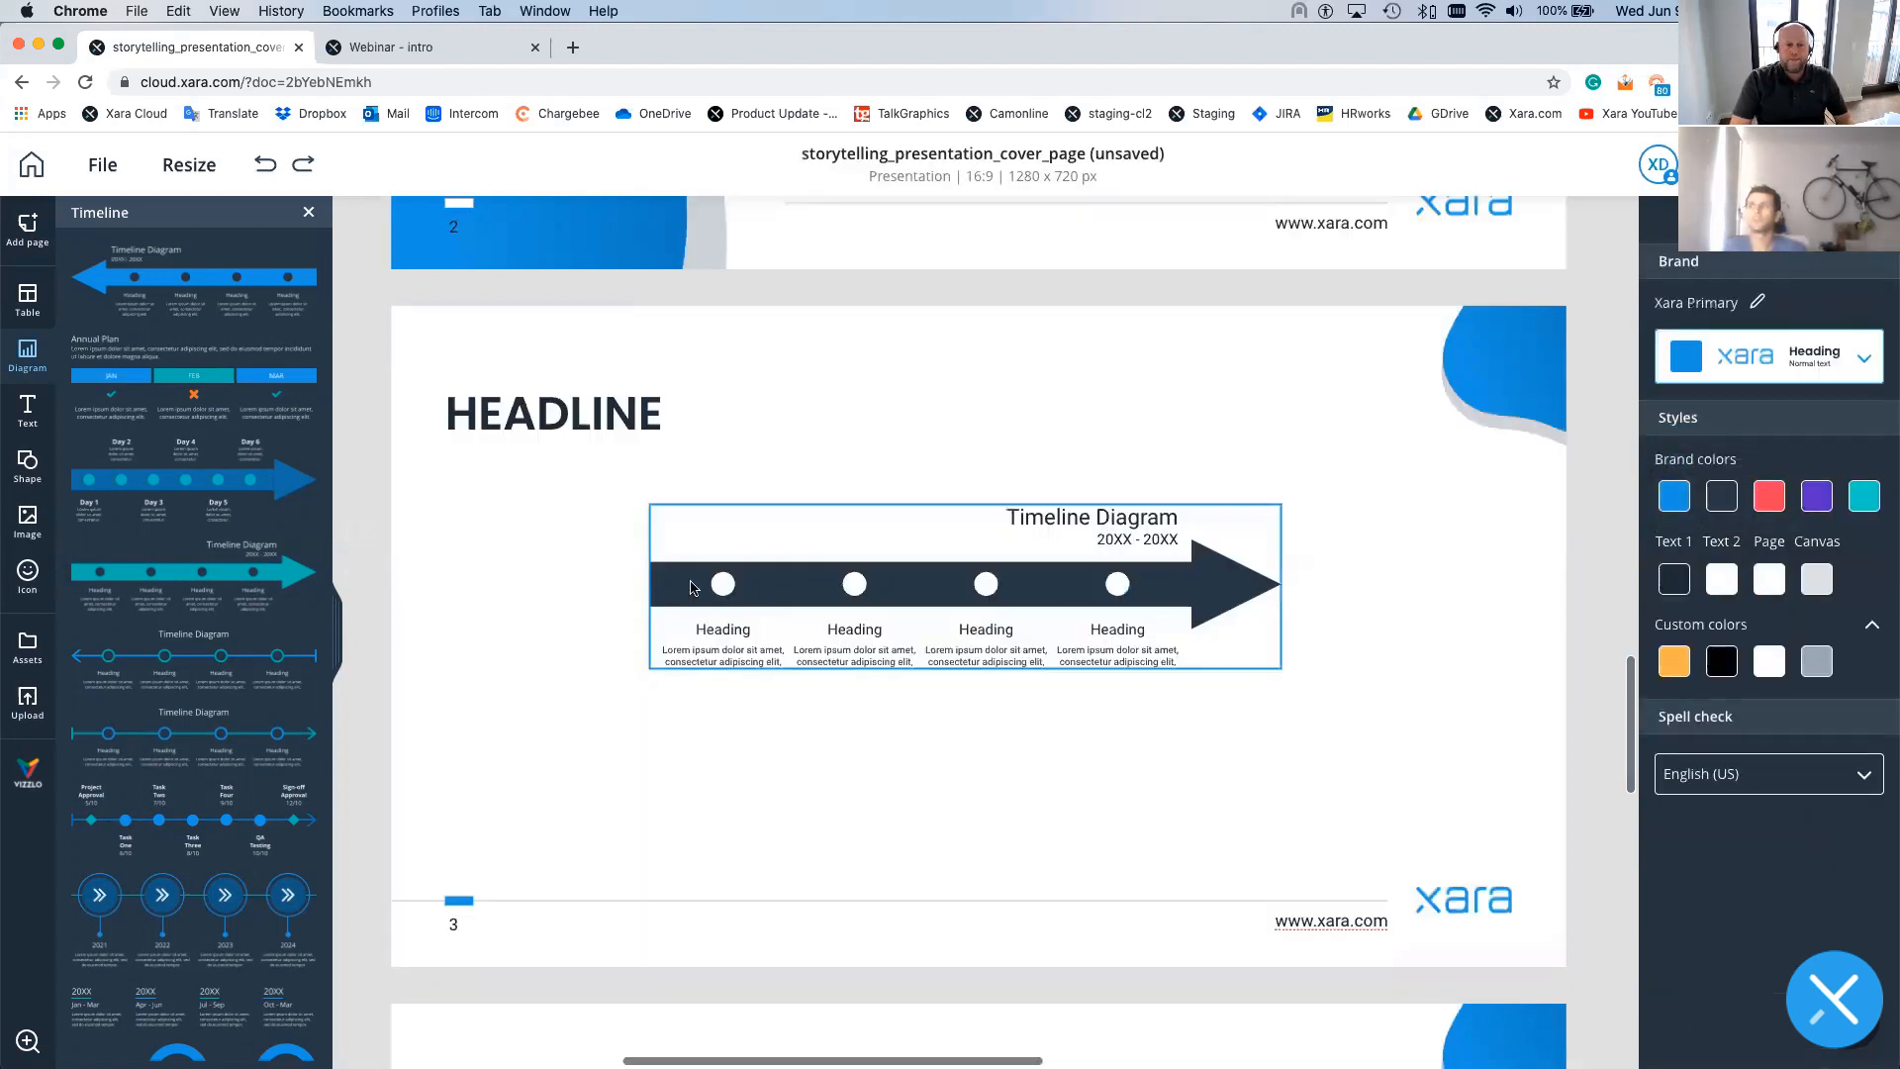
click(648, 577)
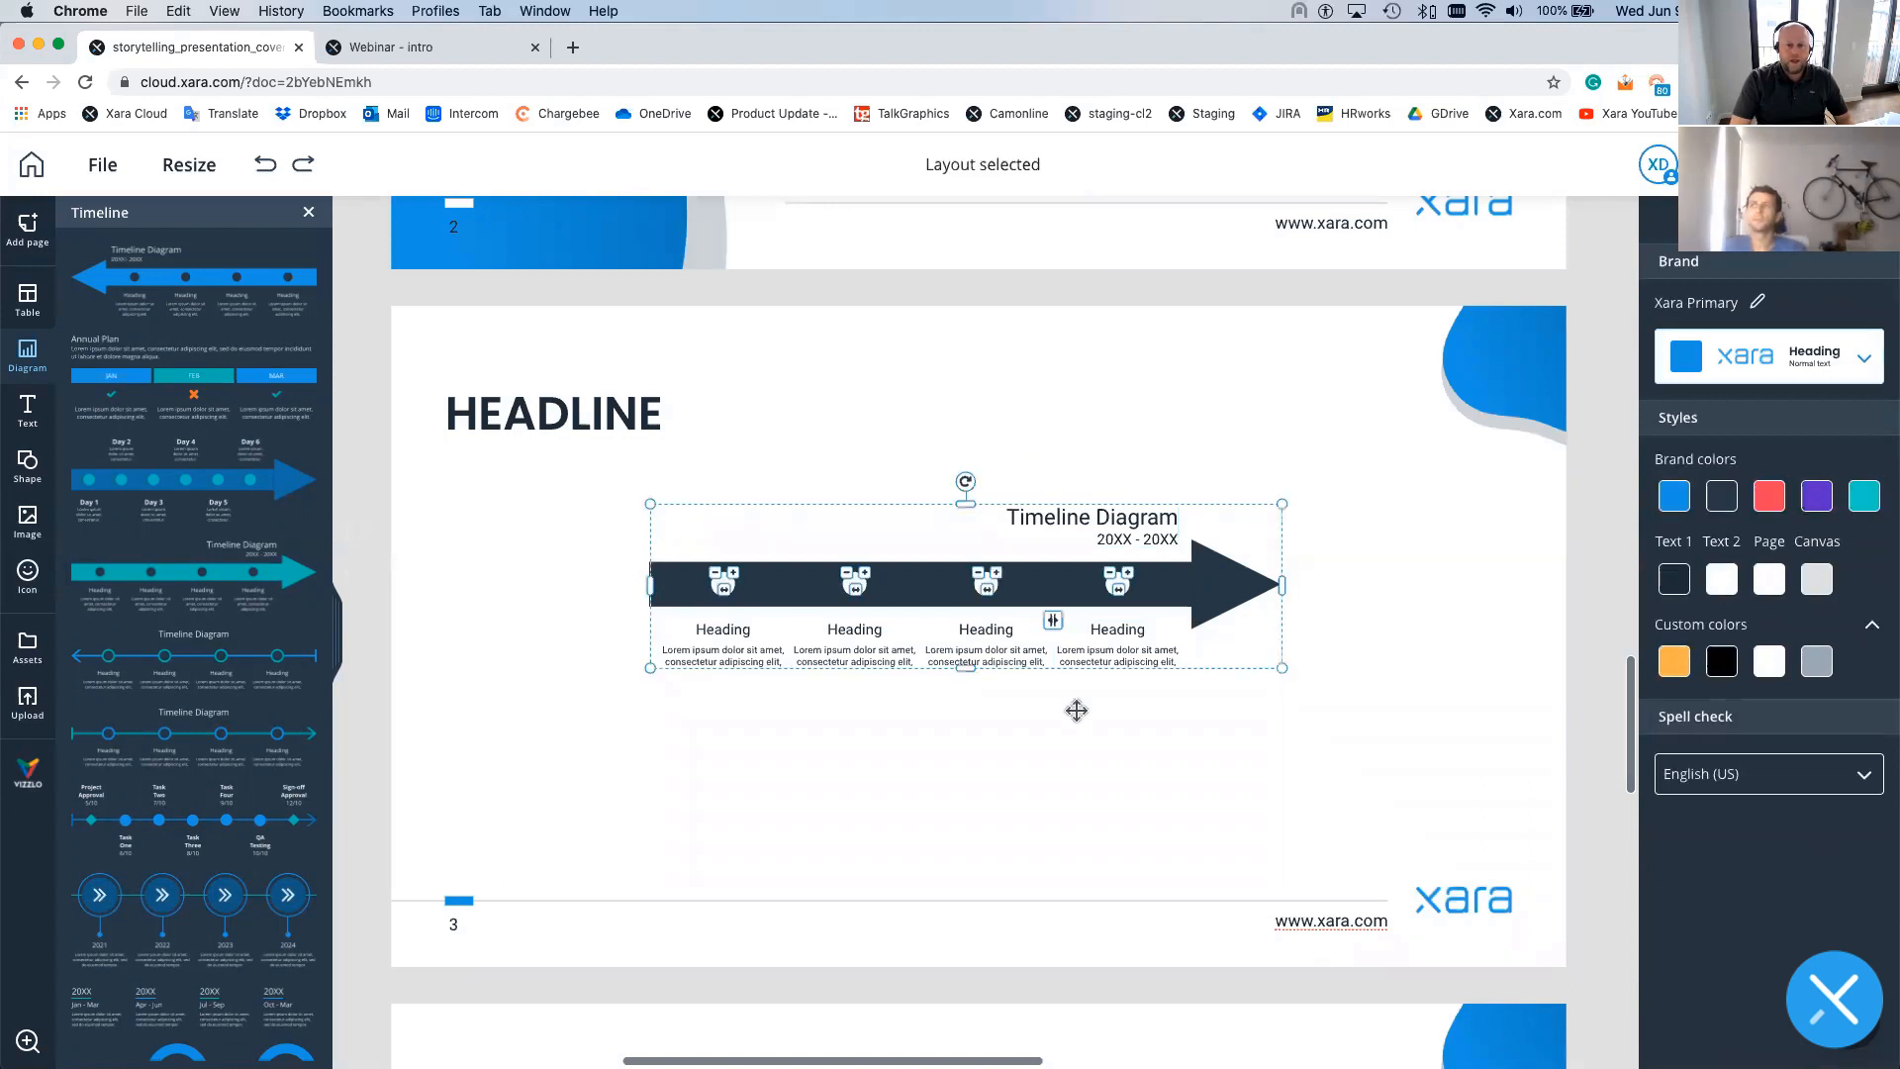
drag(1281, 668, 1386, 753)
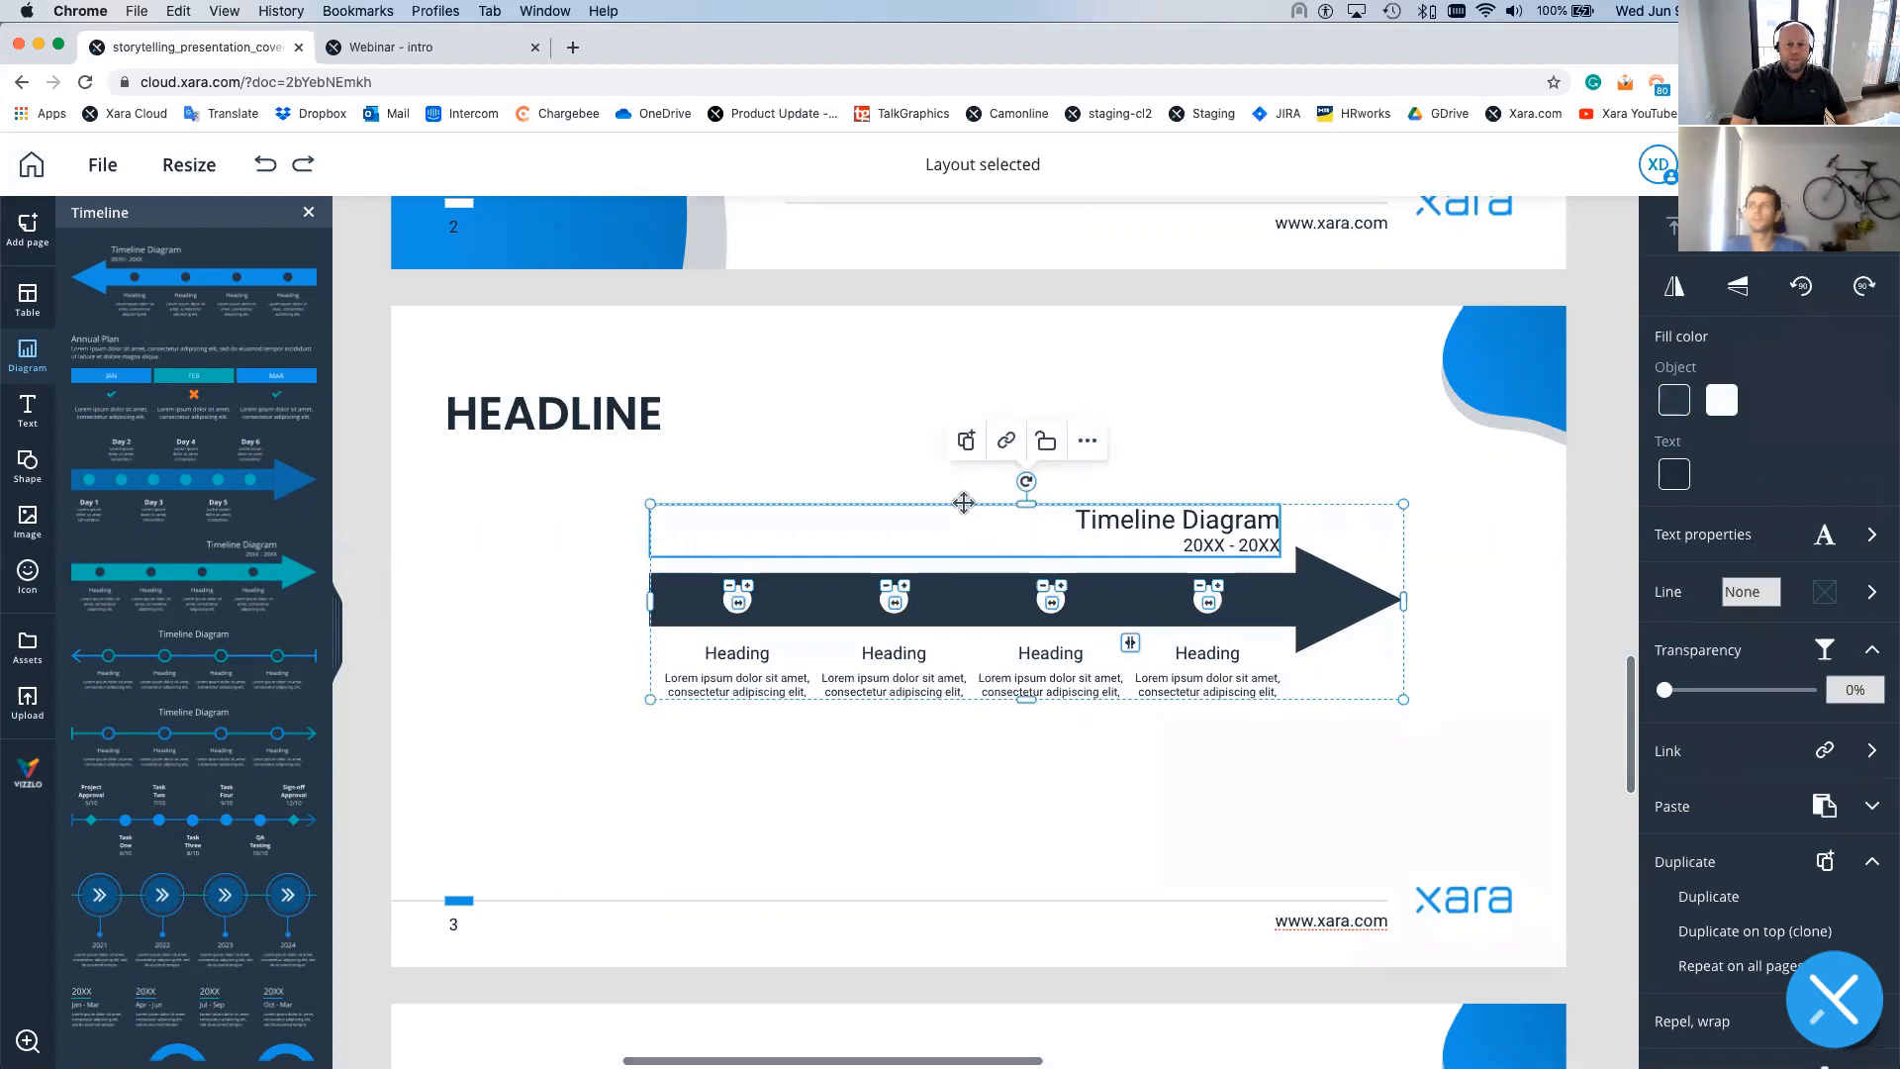
drag(876, 497, 865, 496)
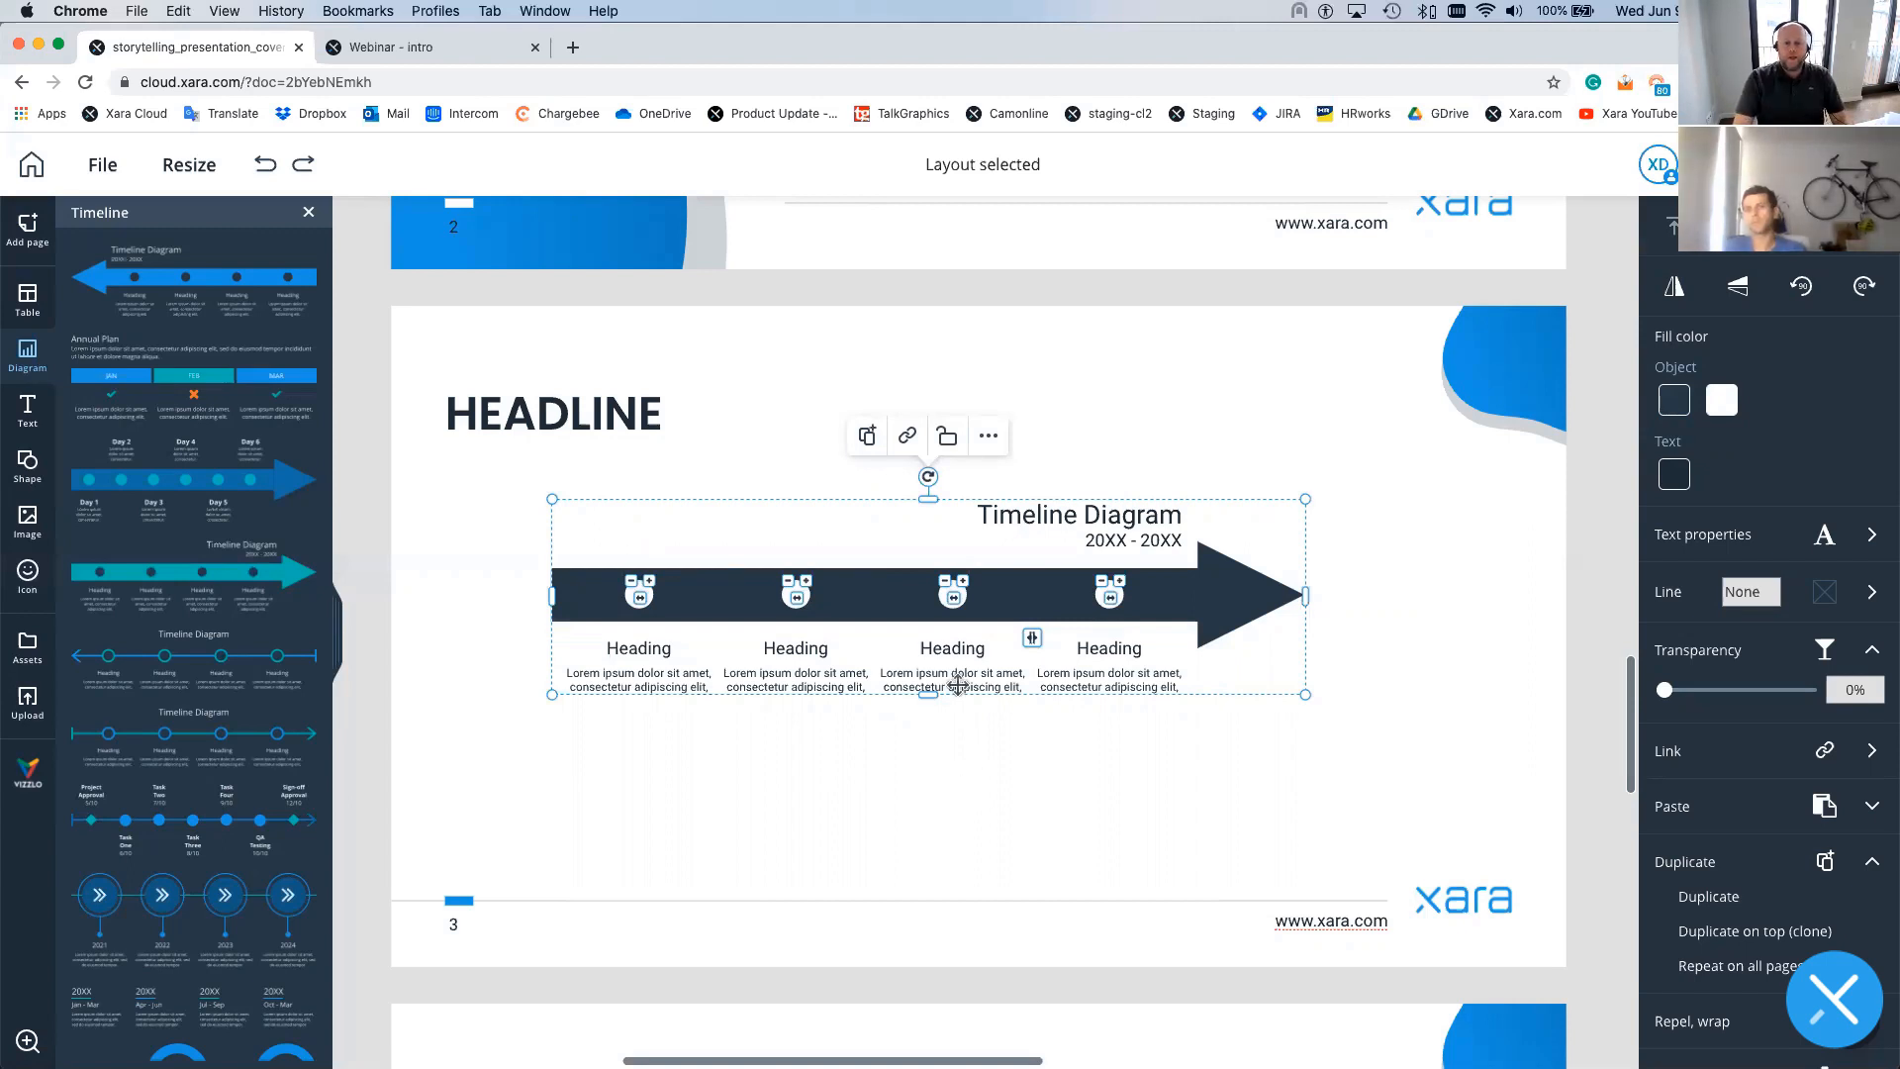
- Replace the first three 'Heading' labels with Step 1, Step 2 and Step 3, leaving the fourth
double_click(645, 644)
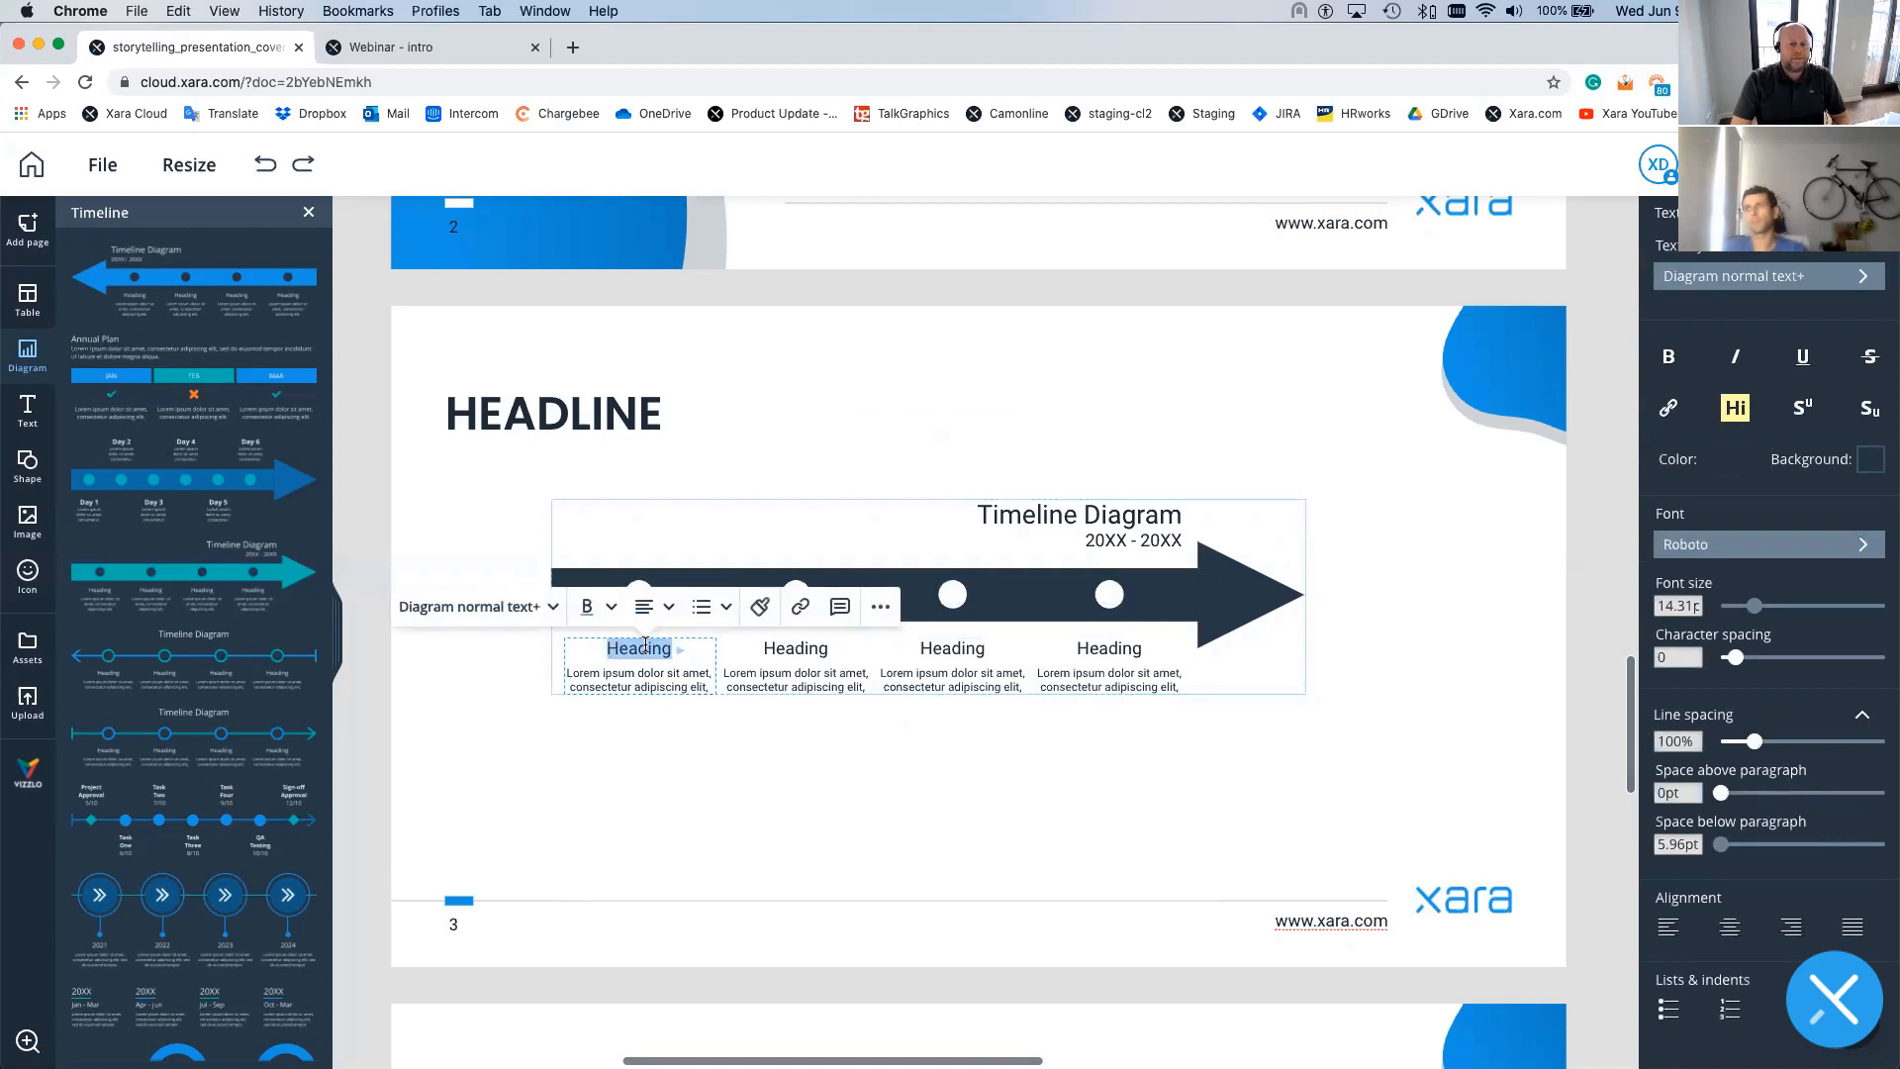
text(Step)
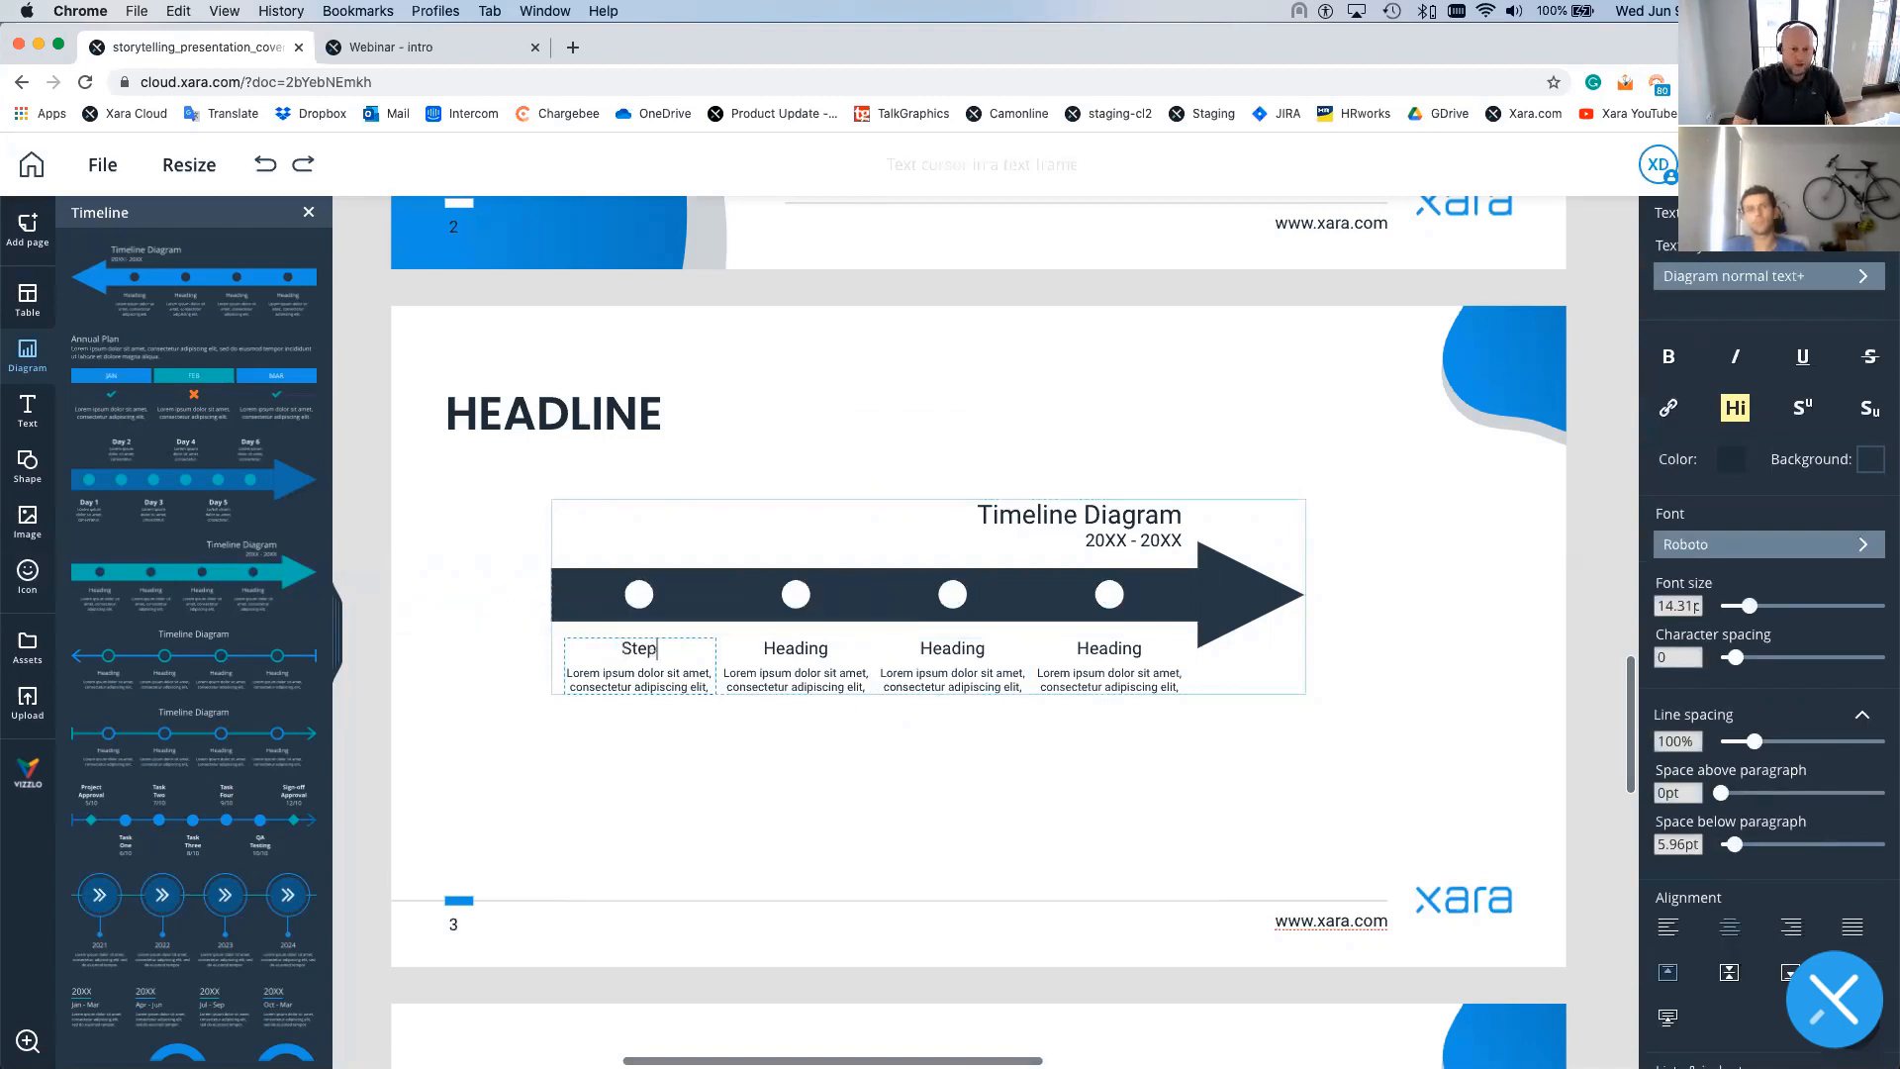
text( 1)
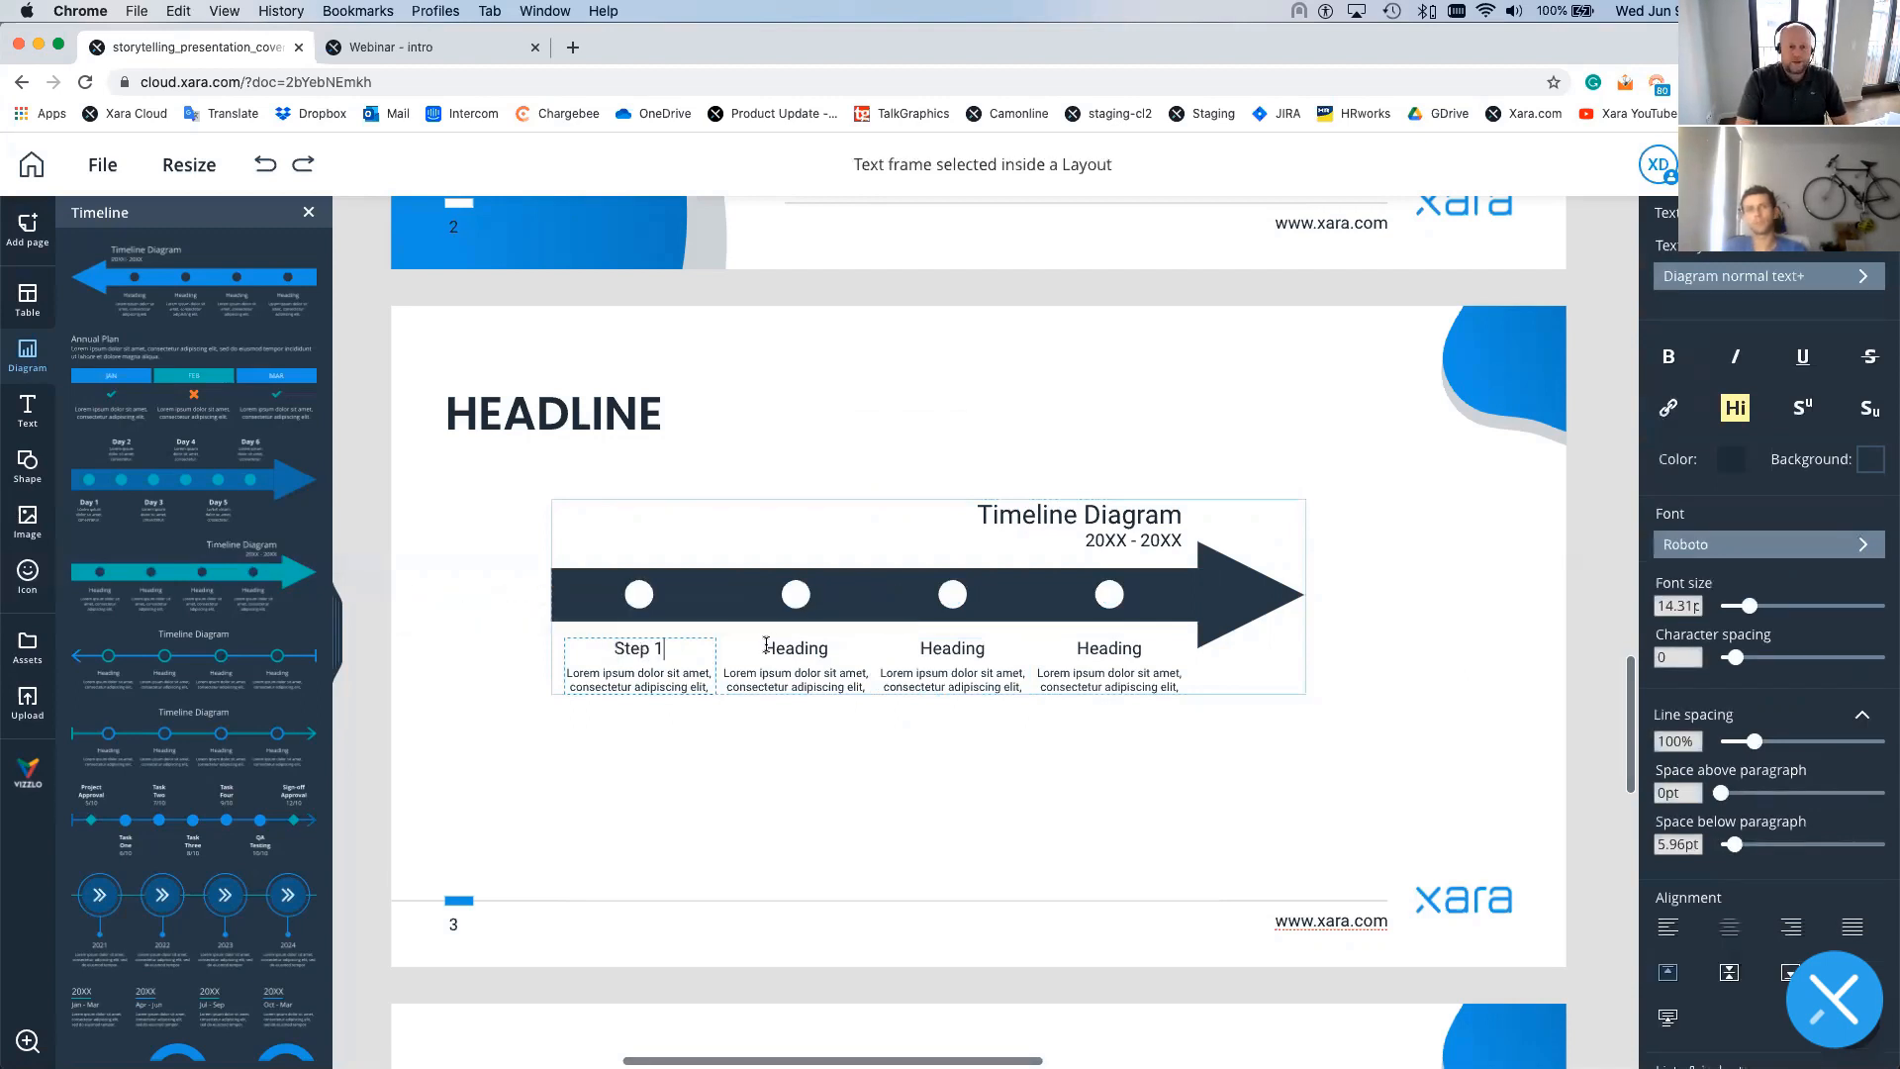
double_click(822, 644)
text(Ste)
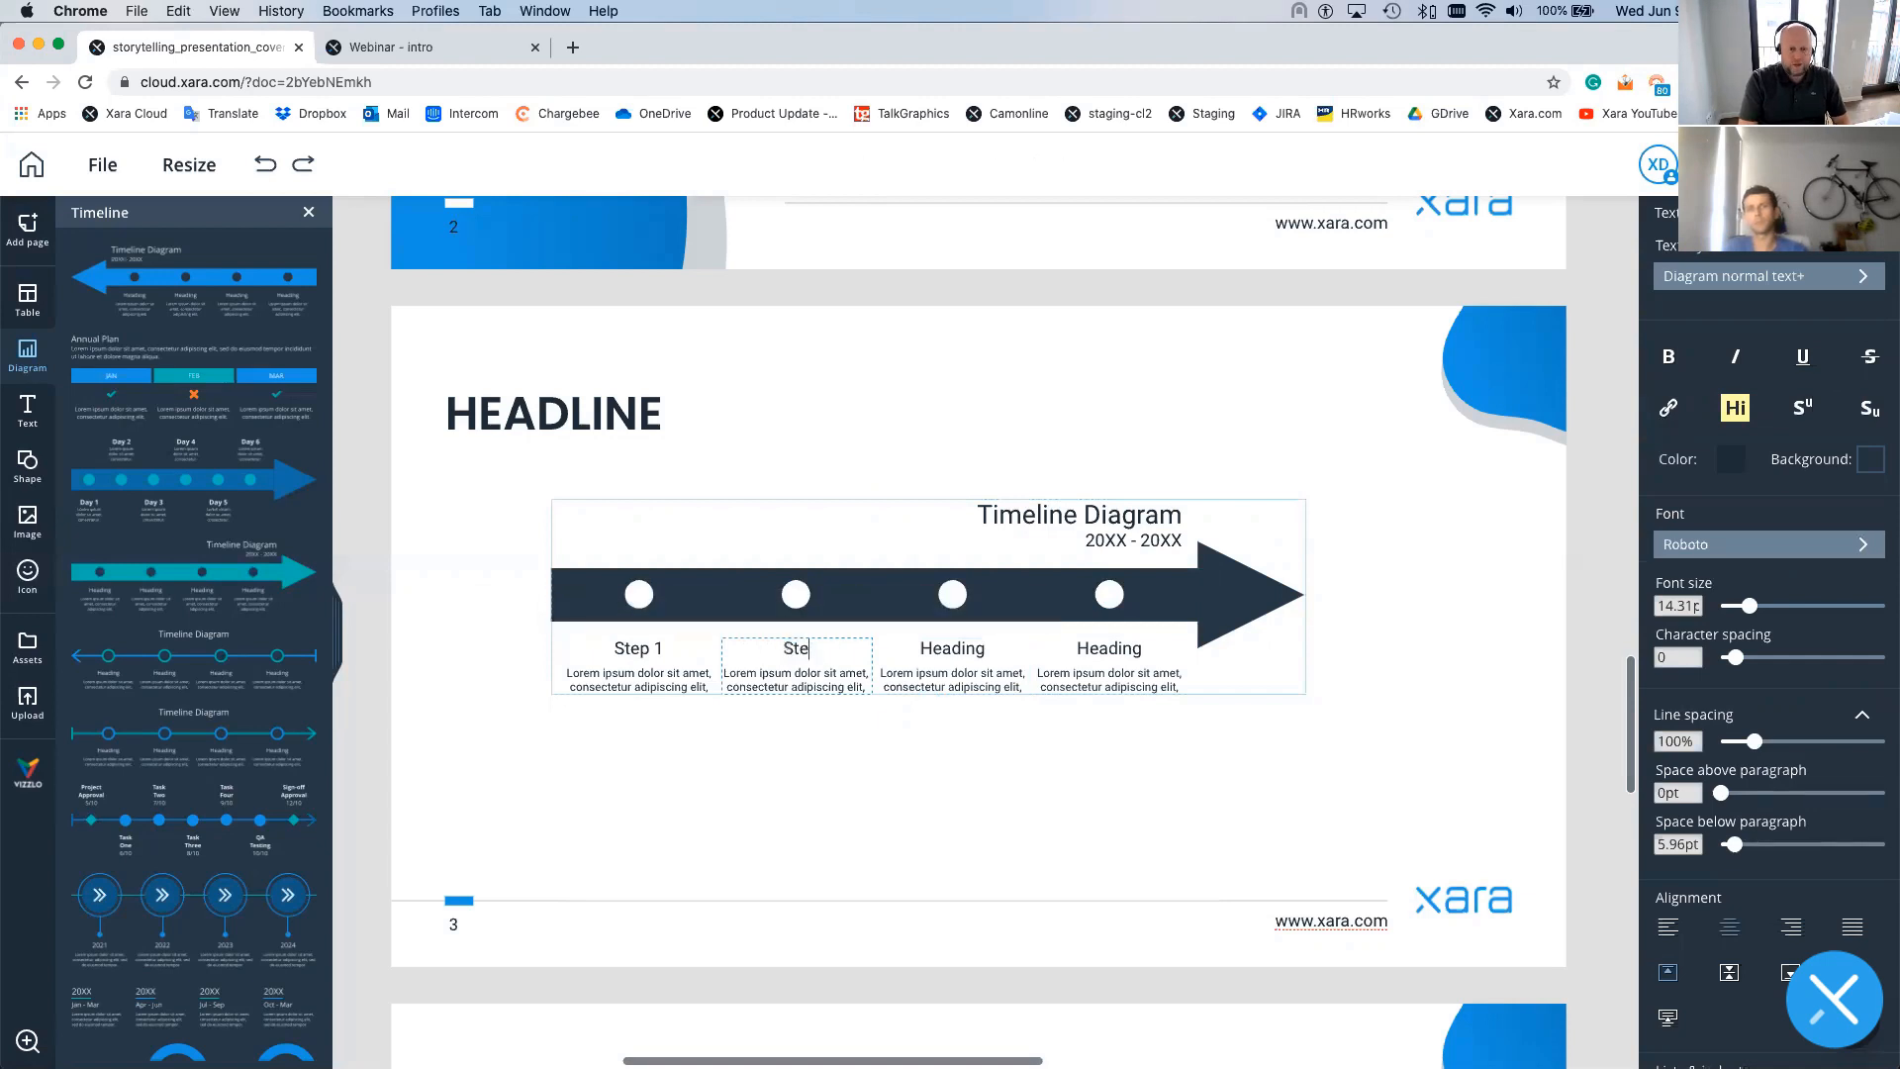
text(p 2)
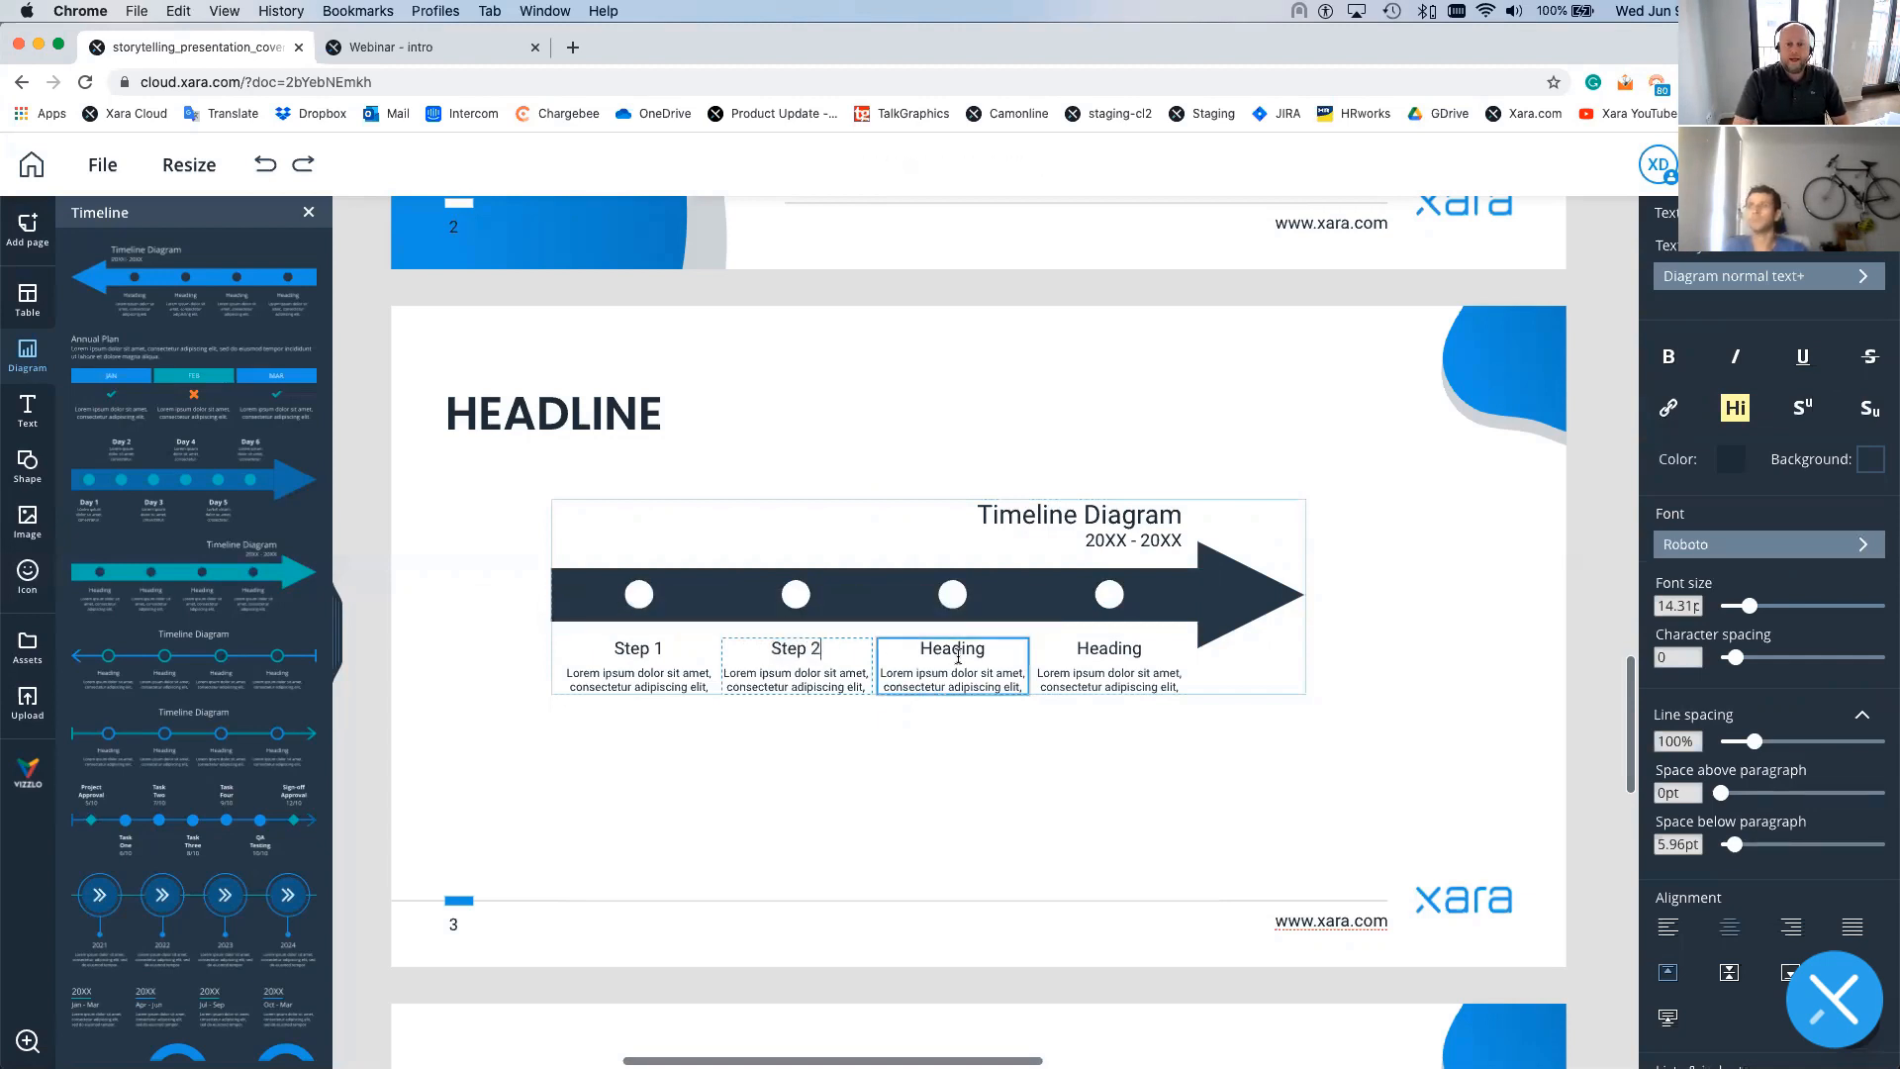
double_click(956, 657)
text(Step)
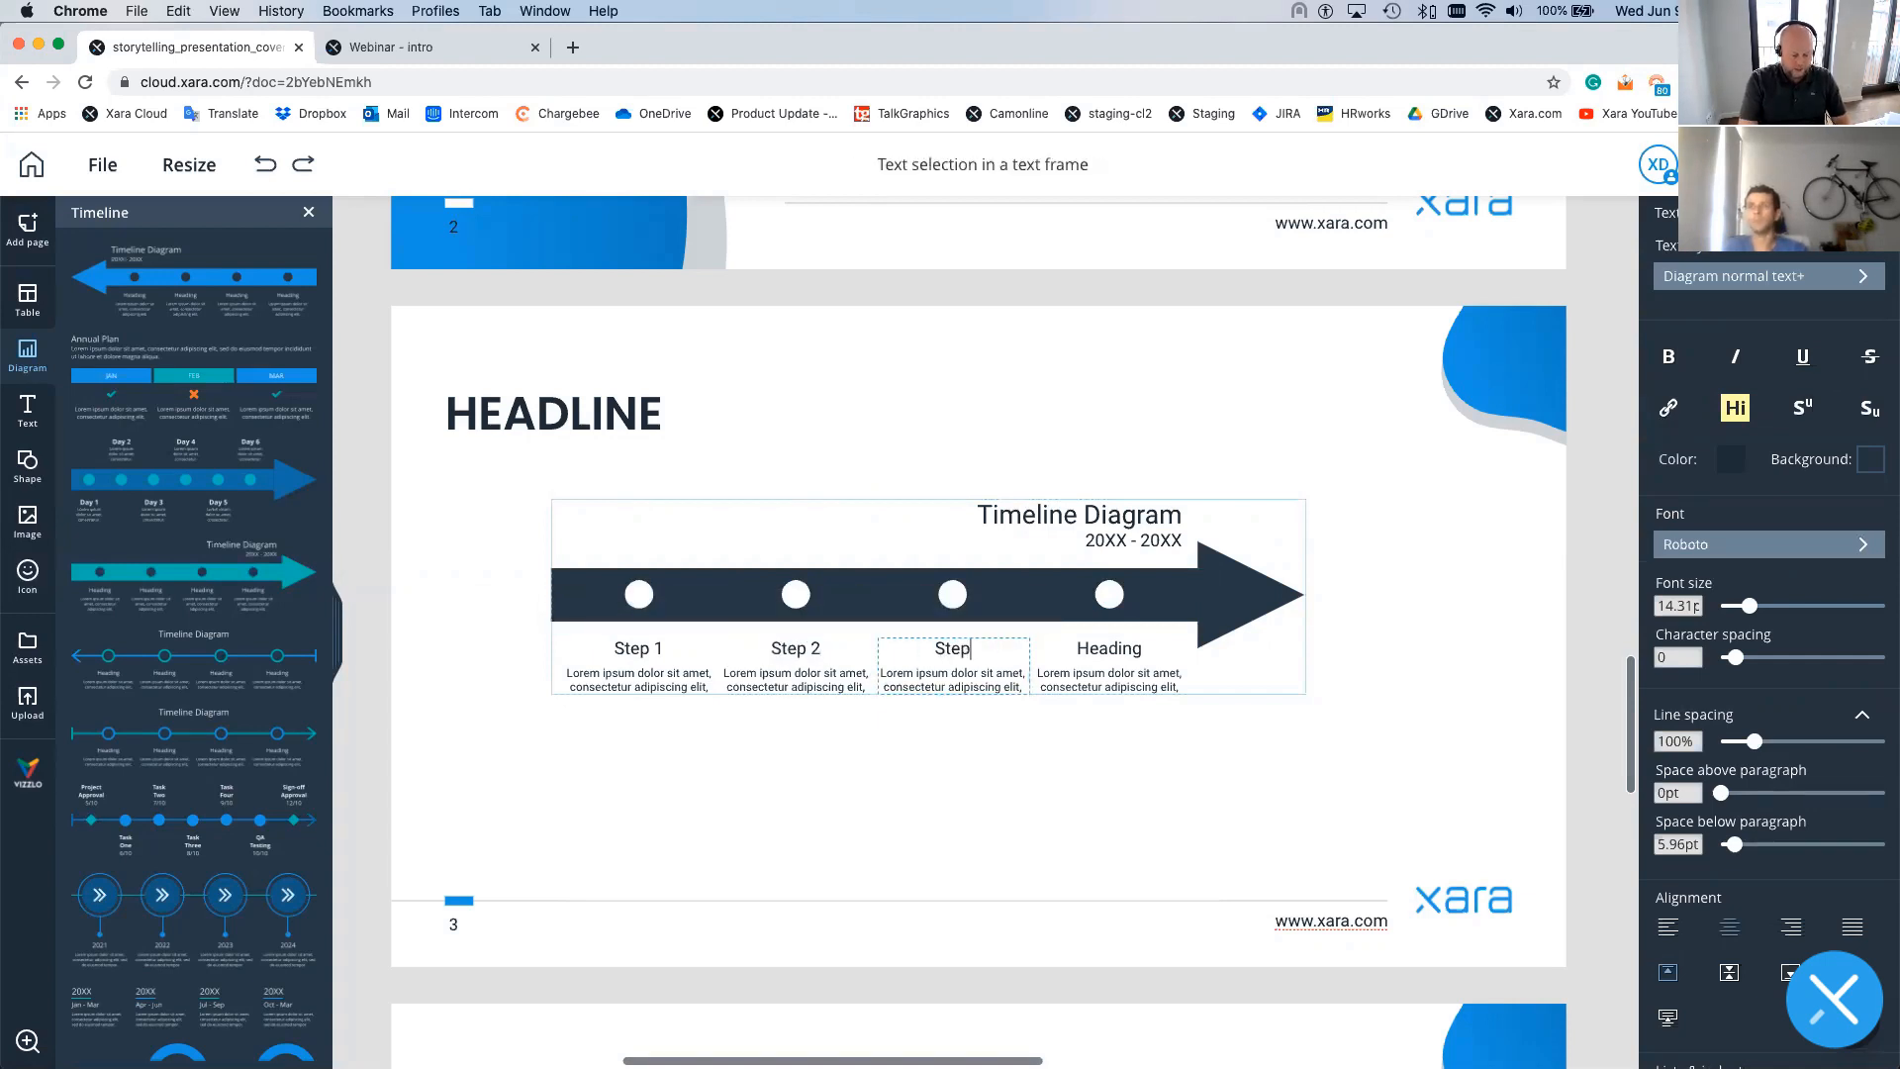
text( 3)
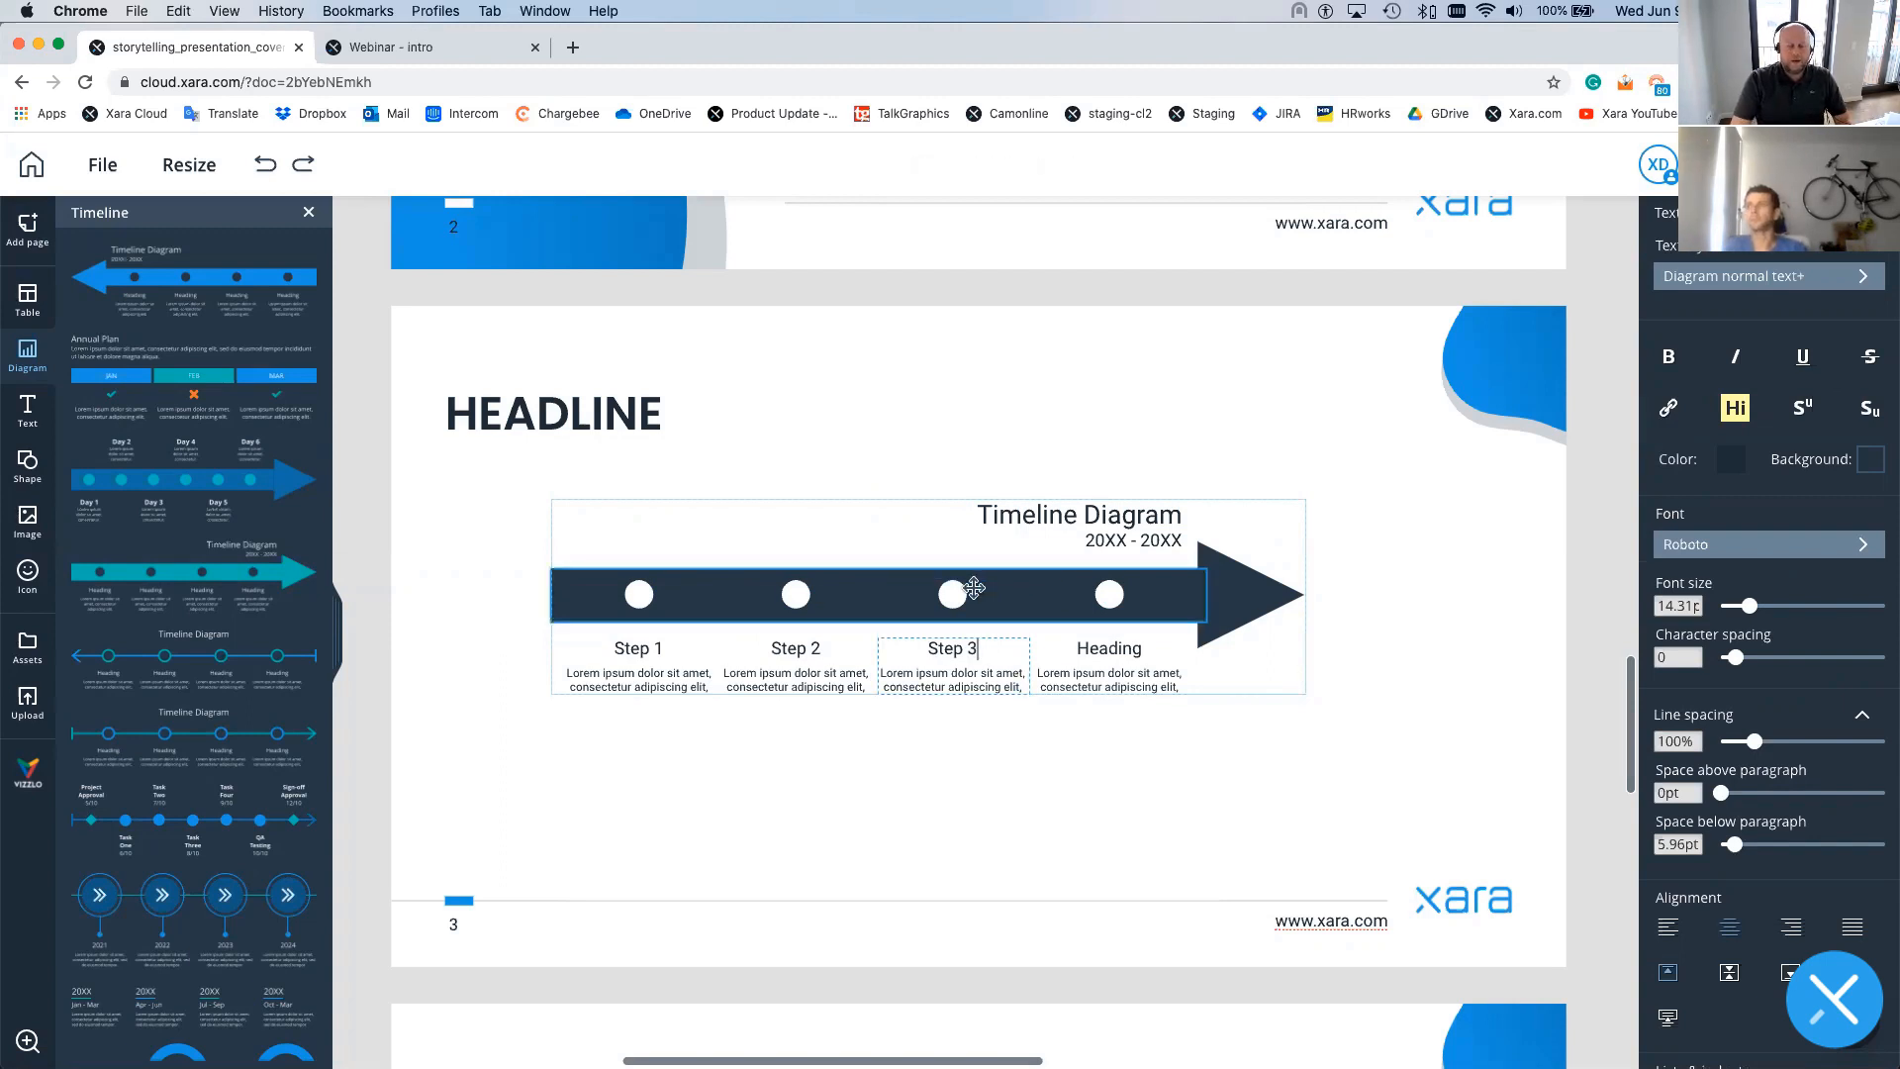
key(Escape)
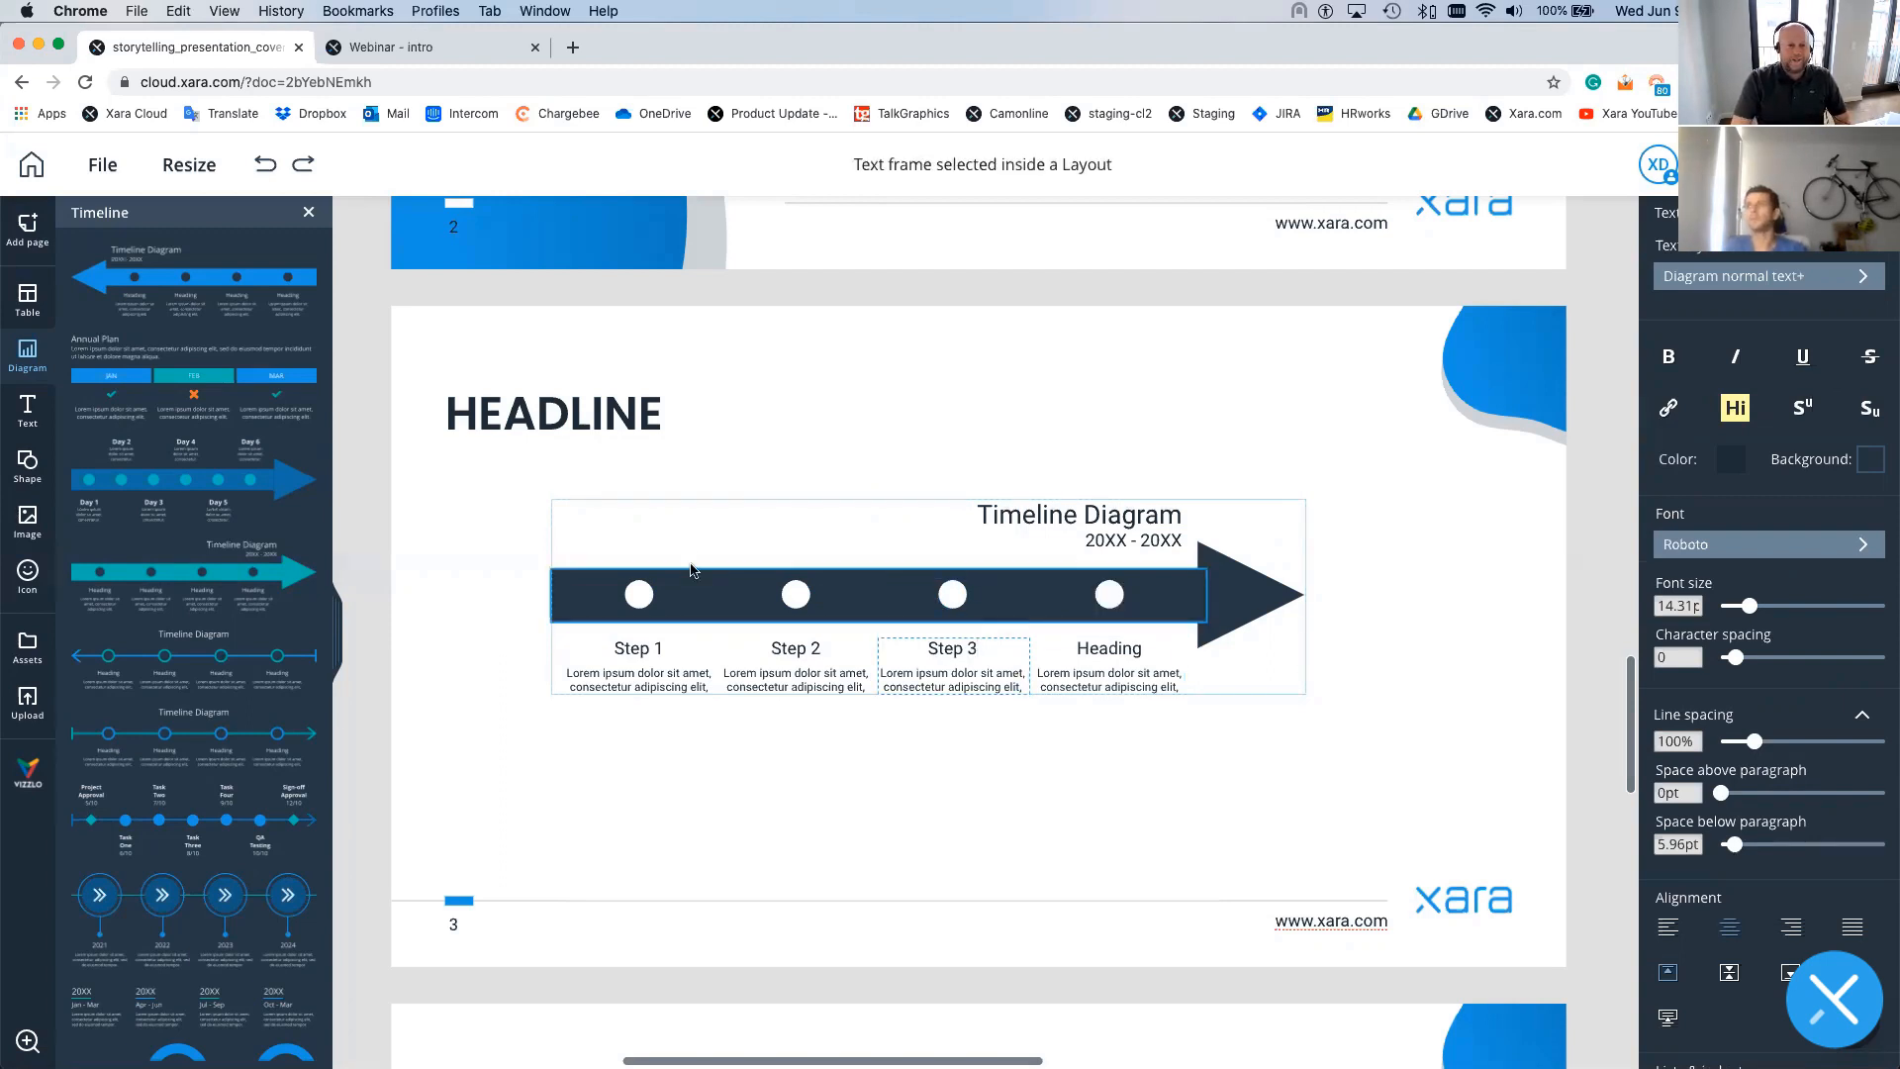
click(1233, 681)
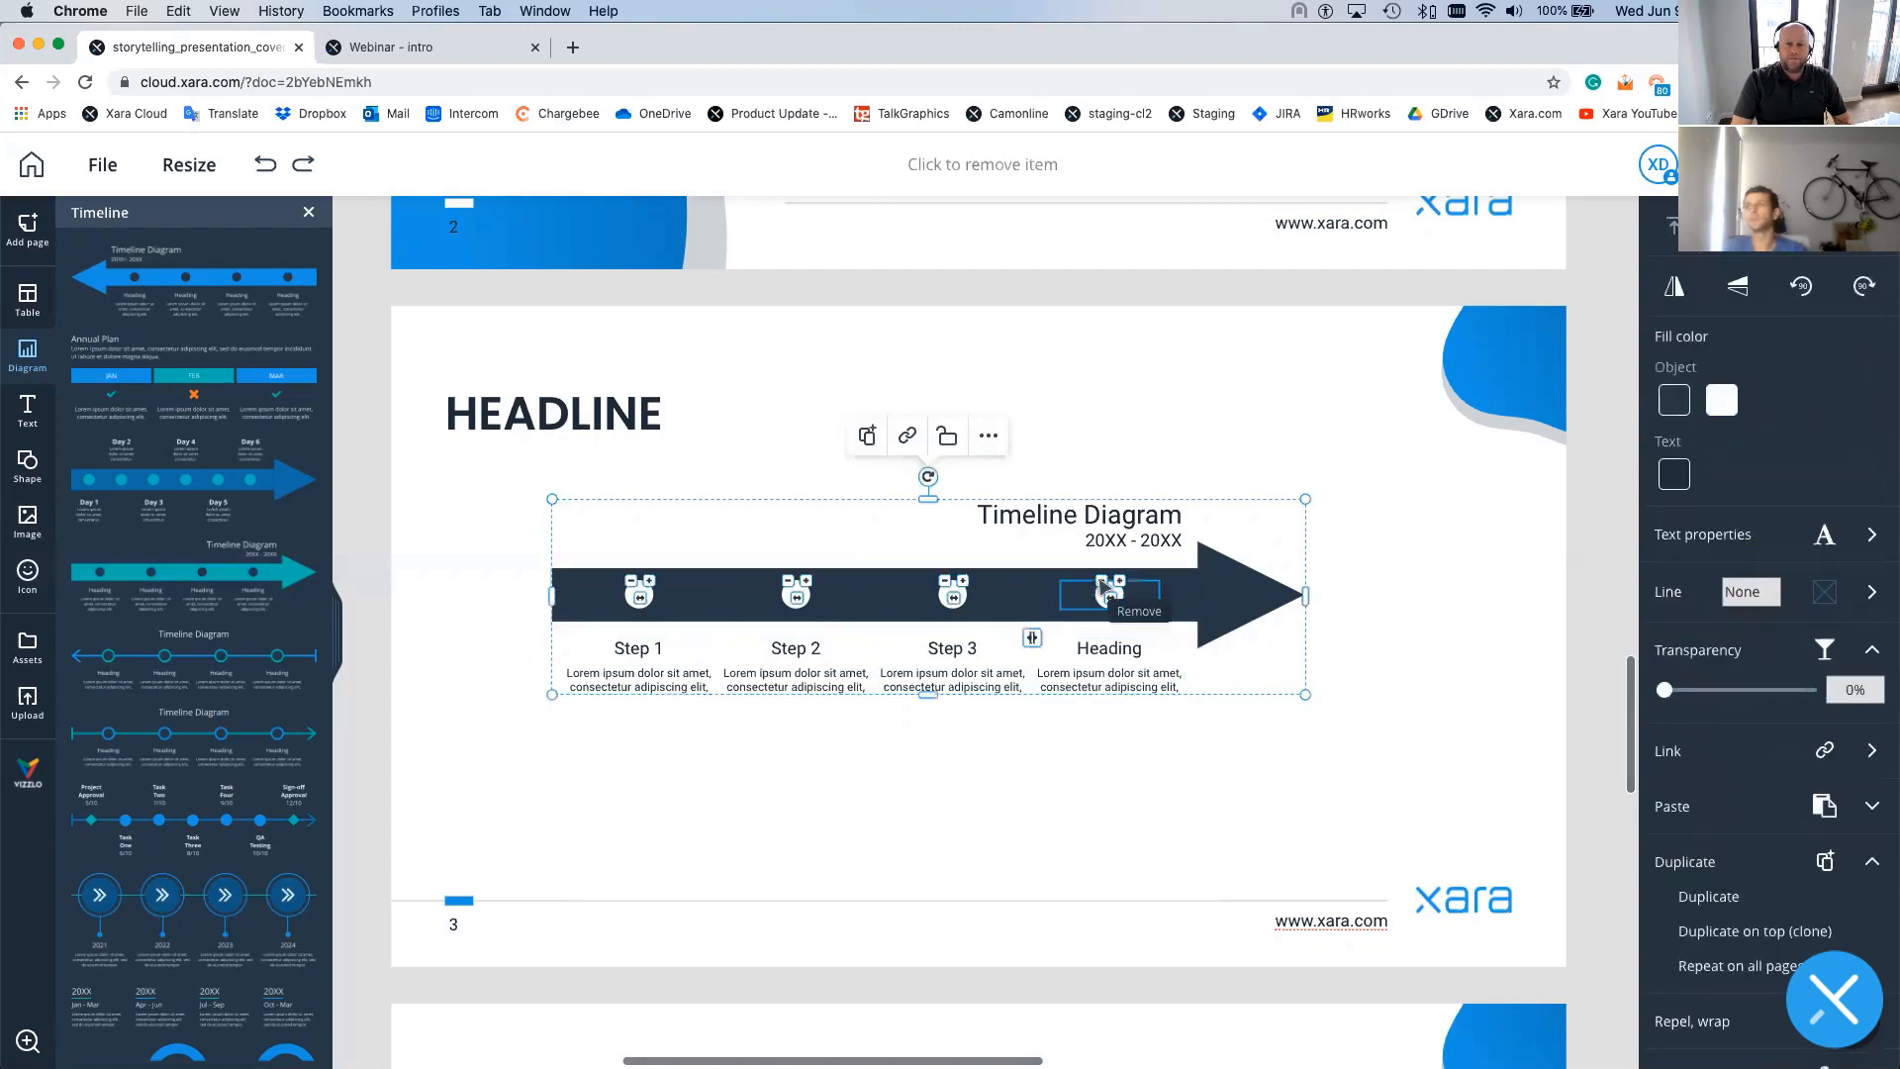
- Remove the leftover Heading step and duplicate Step 3 twice
click(1105, 590)
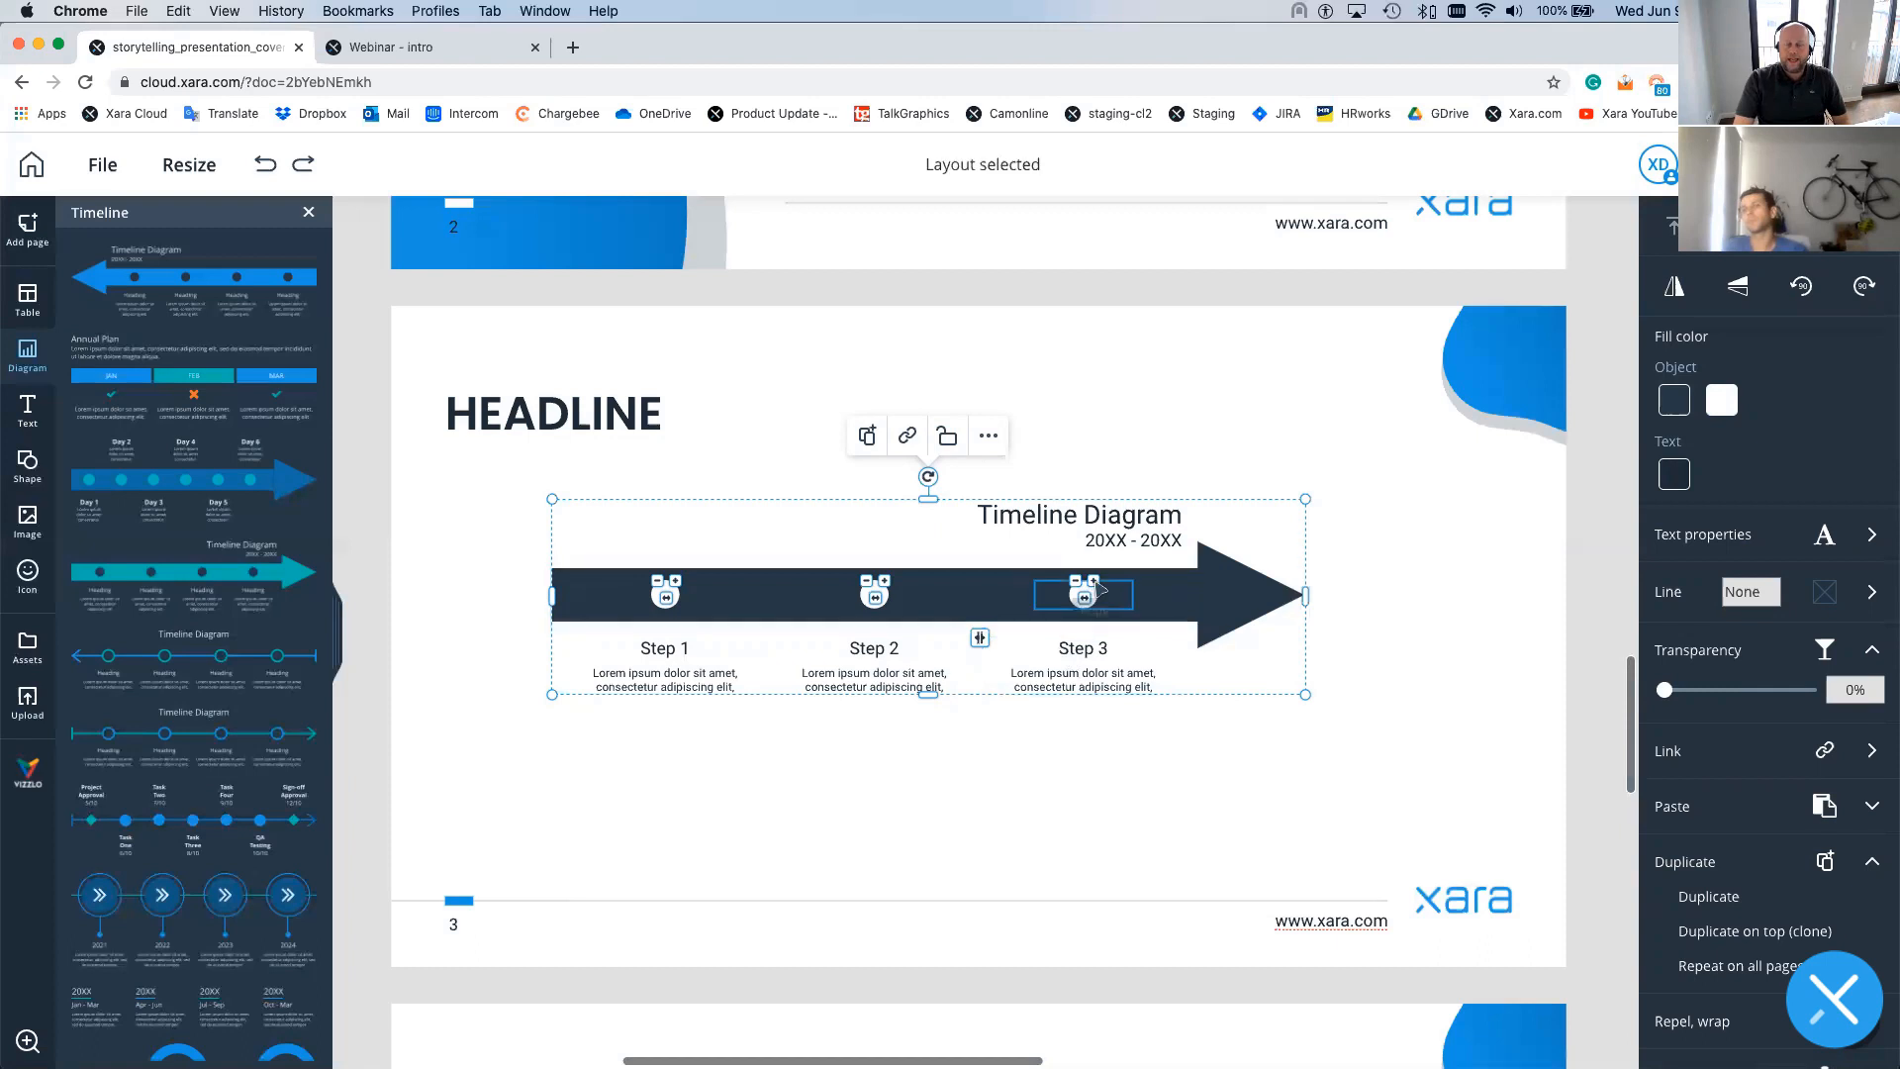
click(1098, 587)
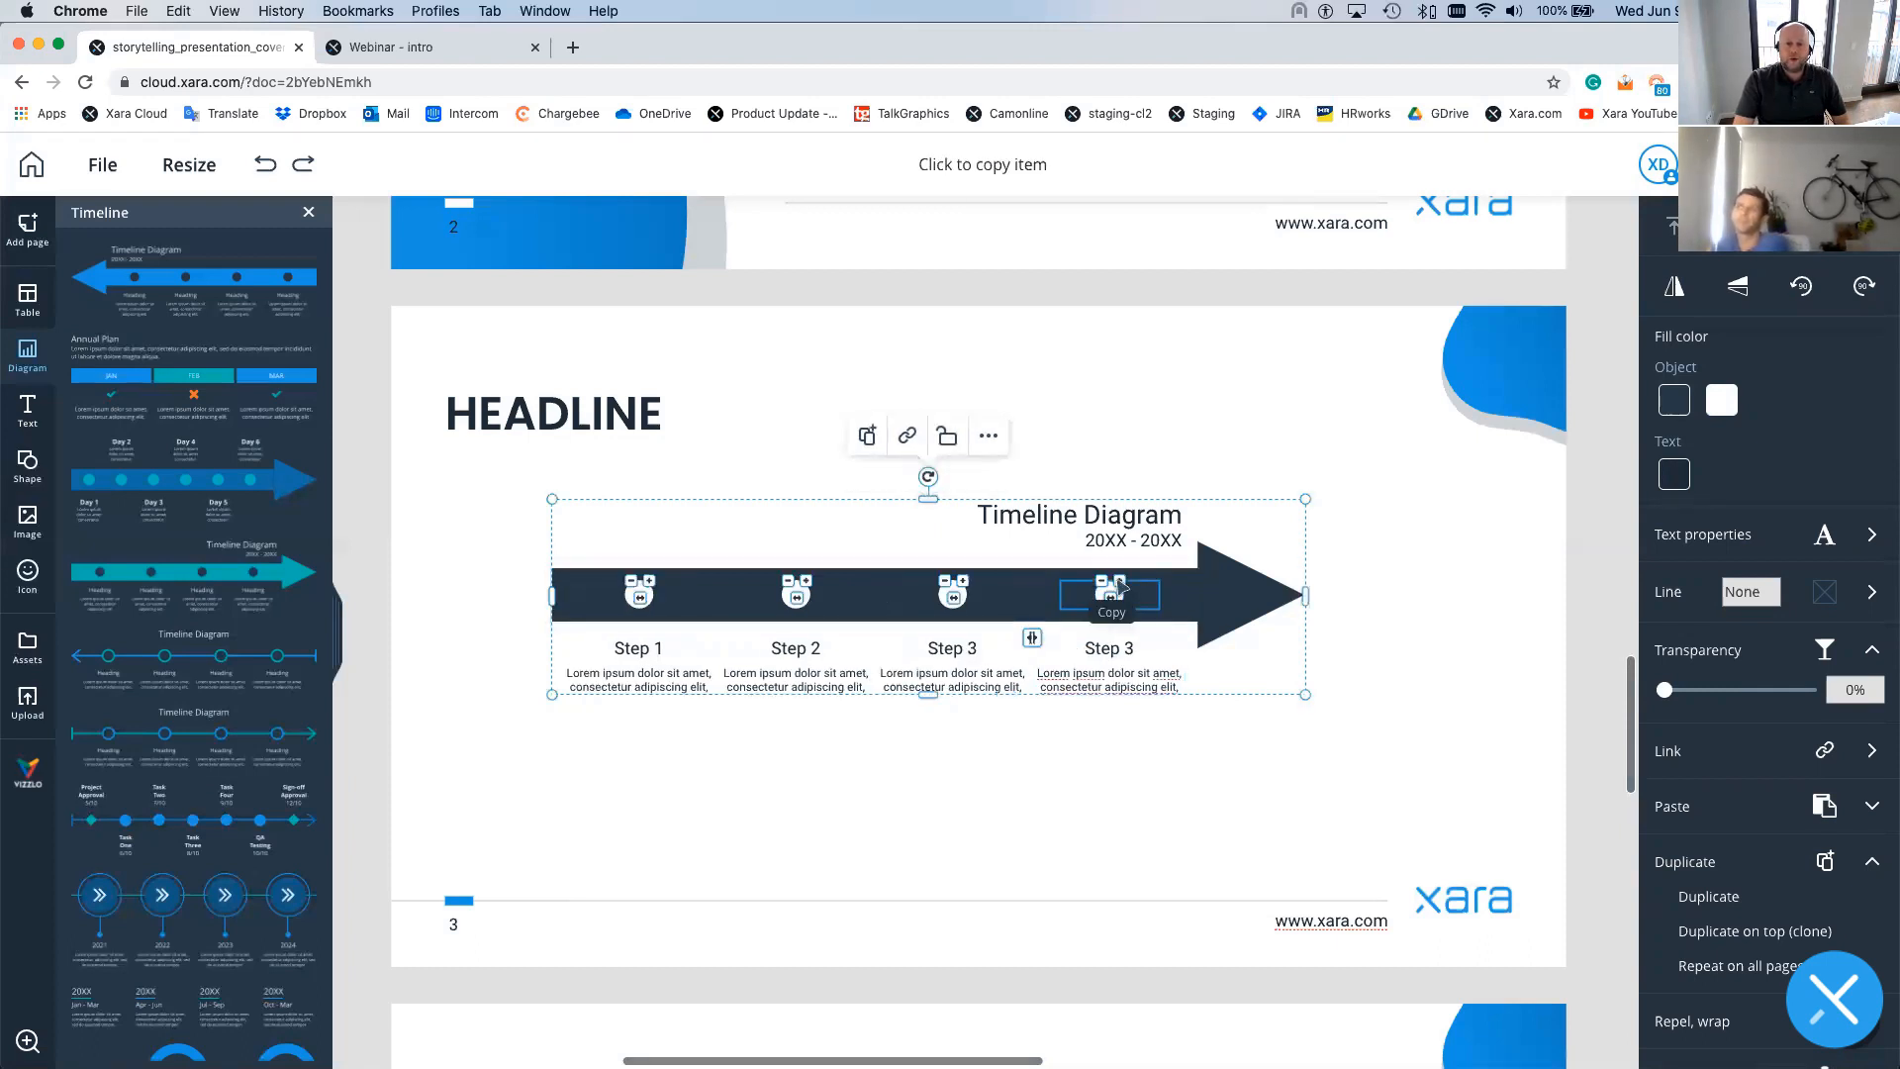
click(1109, 591)
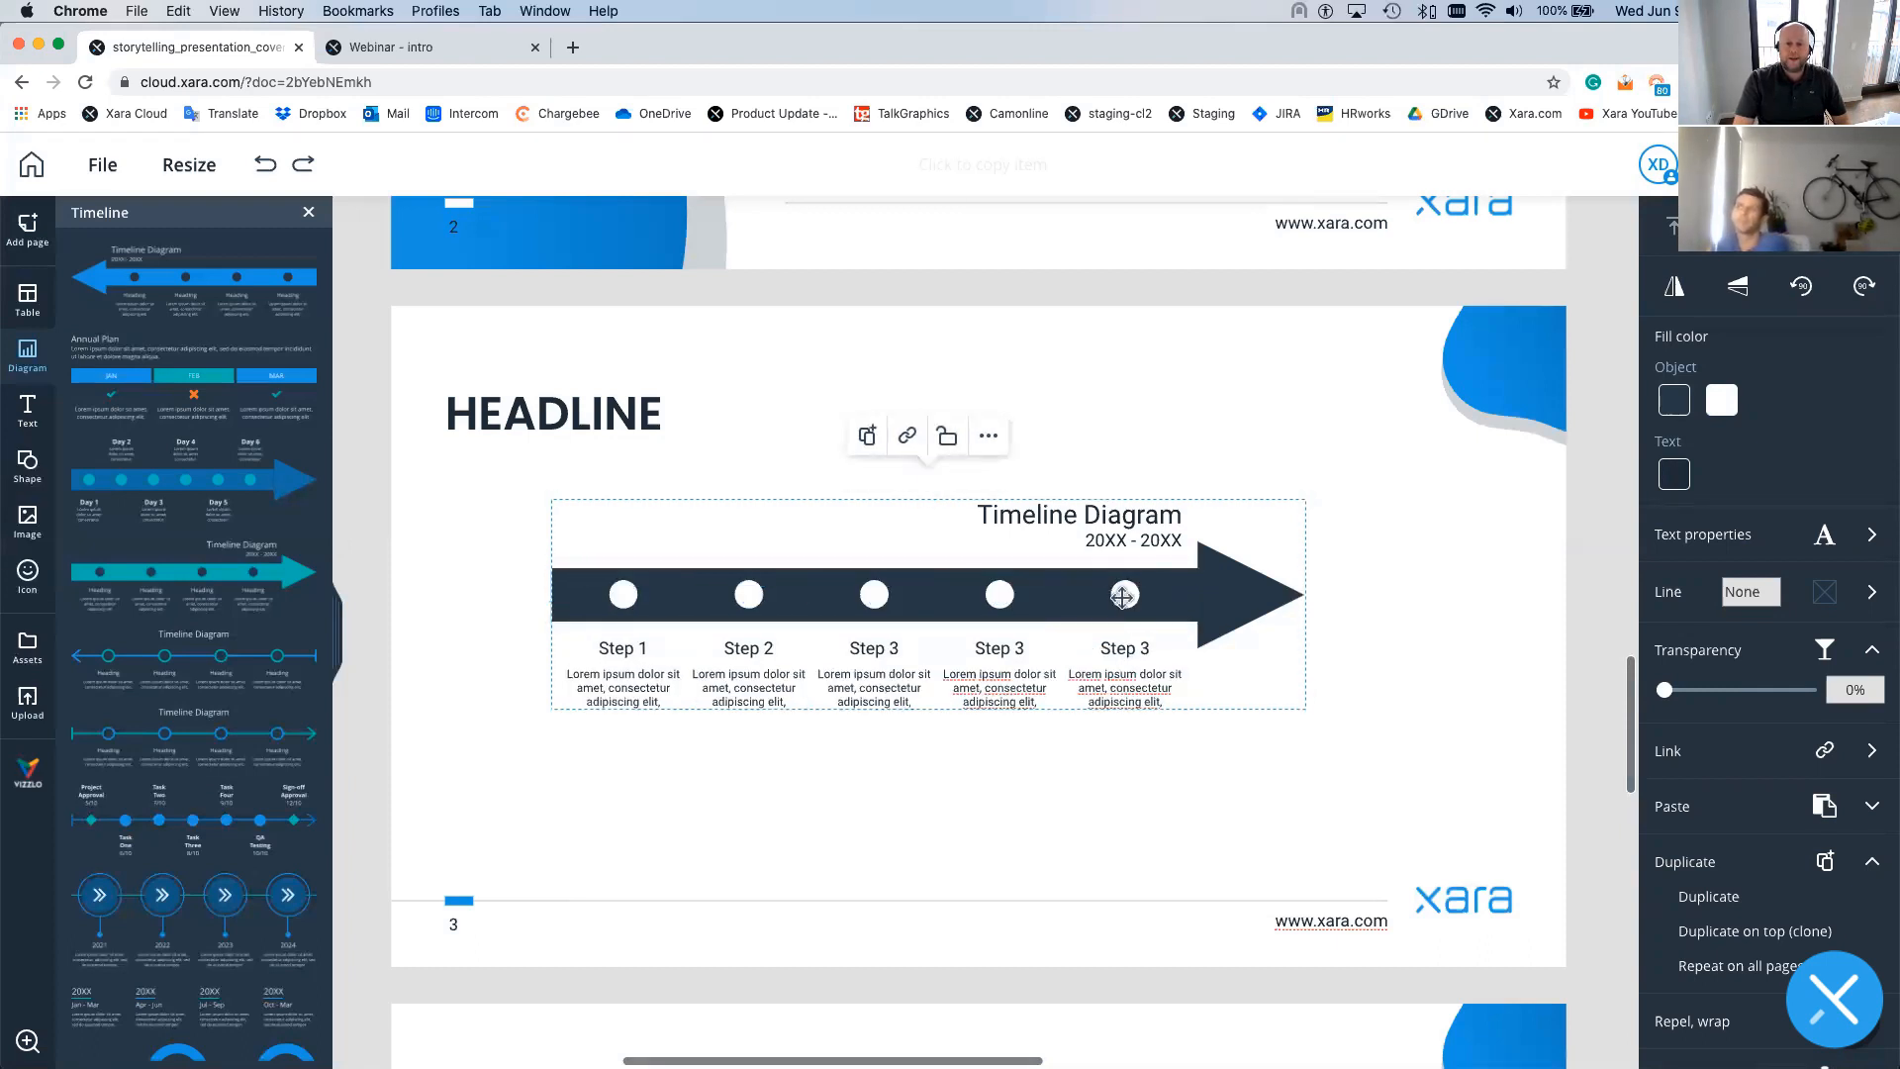
- Relabel the two new timeline steps as Step 4 and Step 5
click(1026, 650)
click(1026, 650)
key(BackSpace)
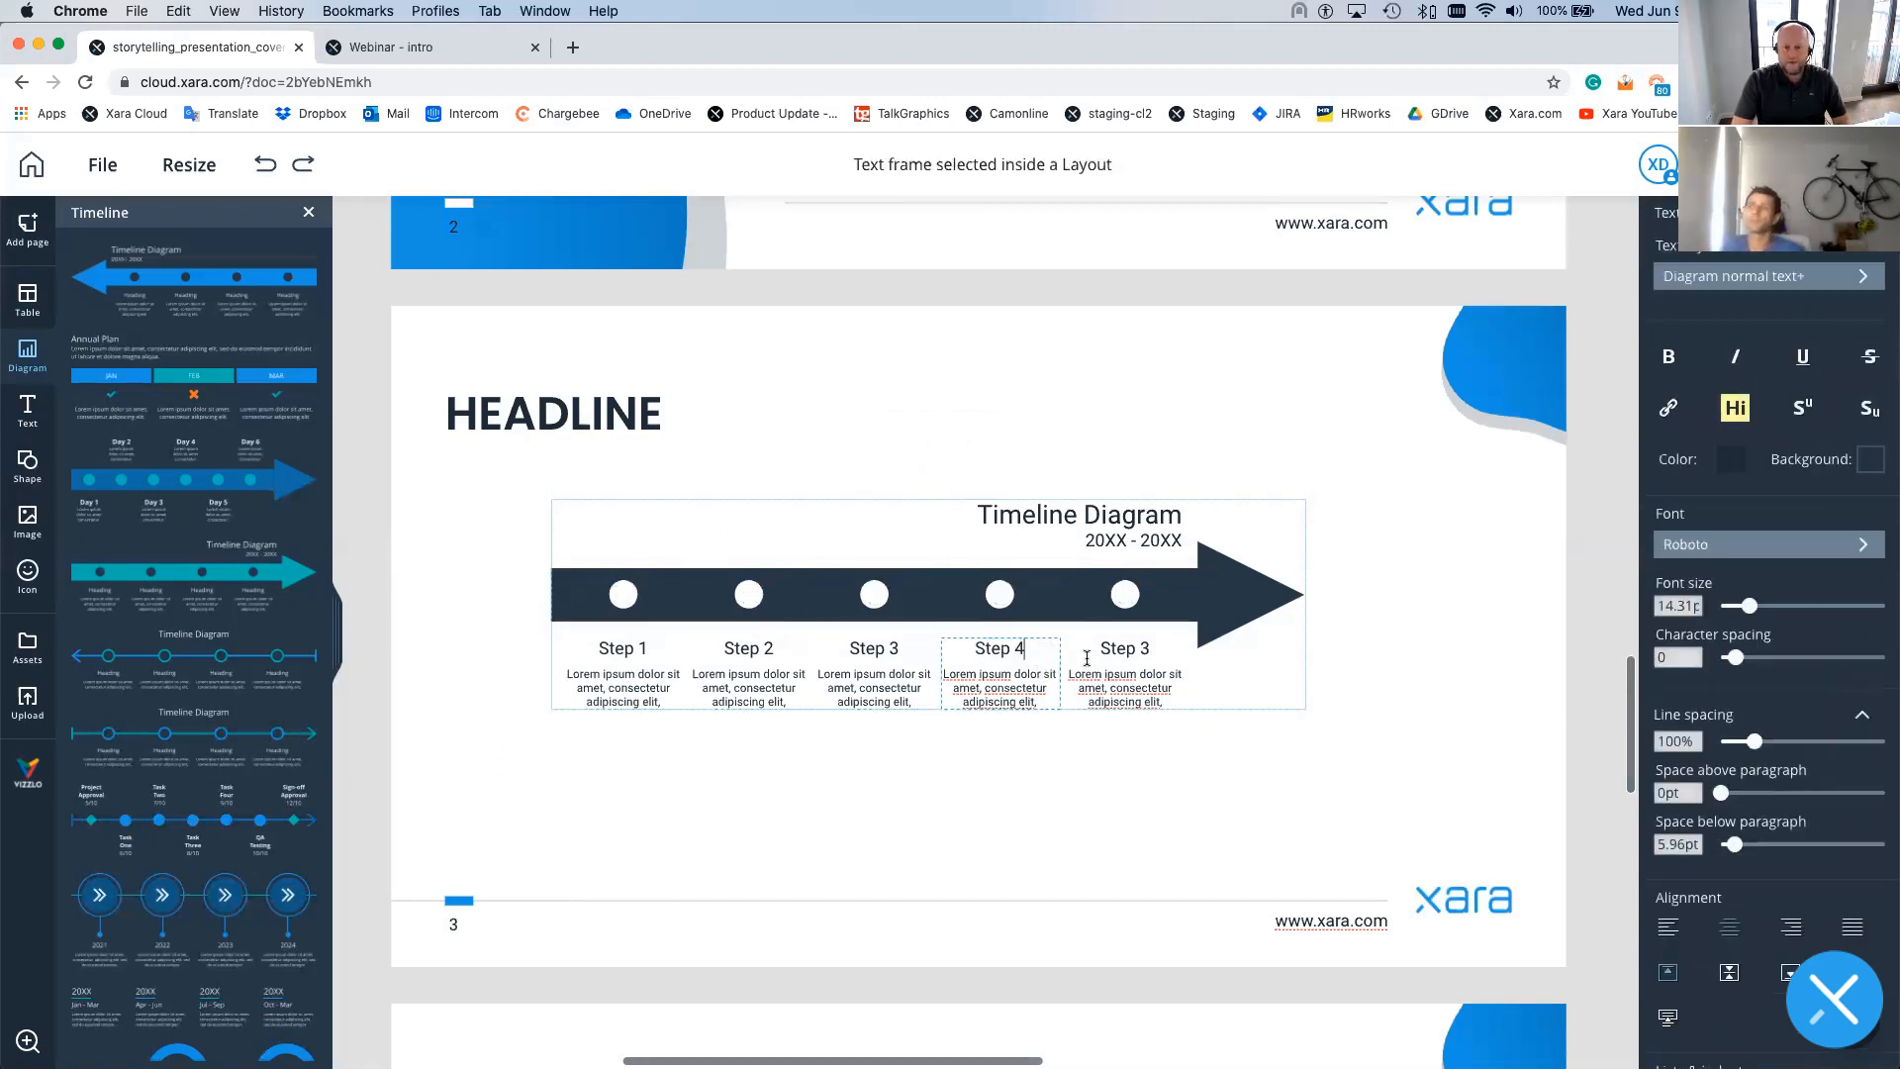
text(4)
click(1087, 653)
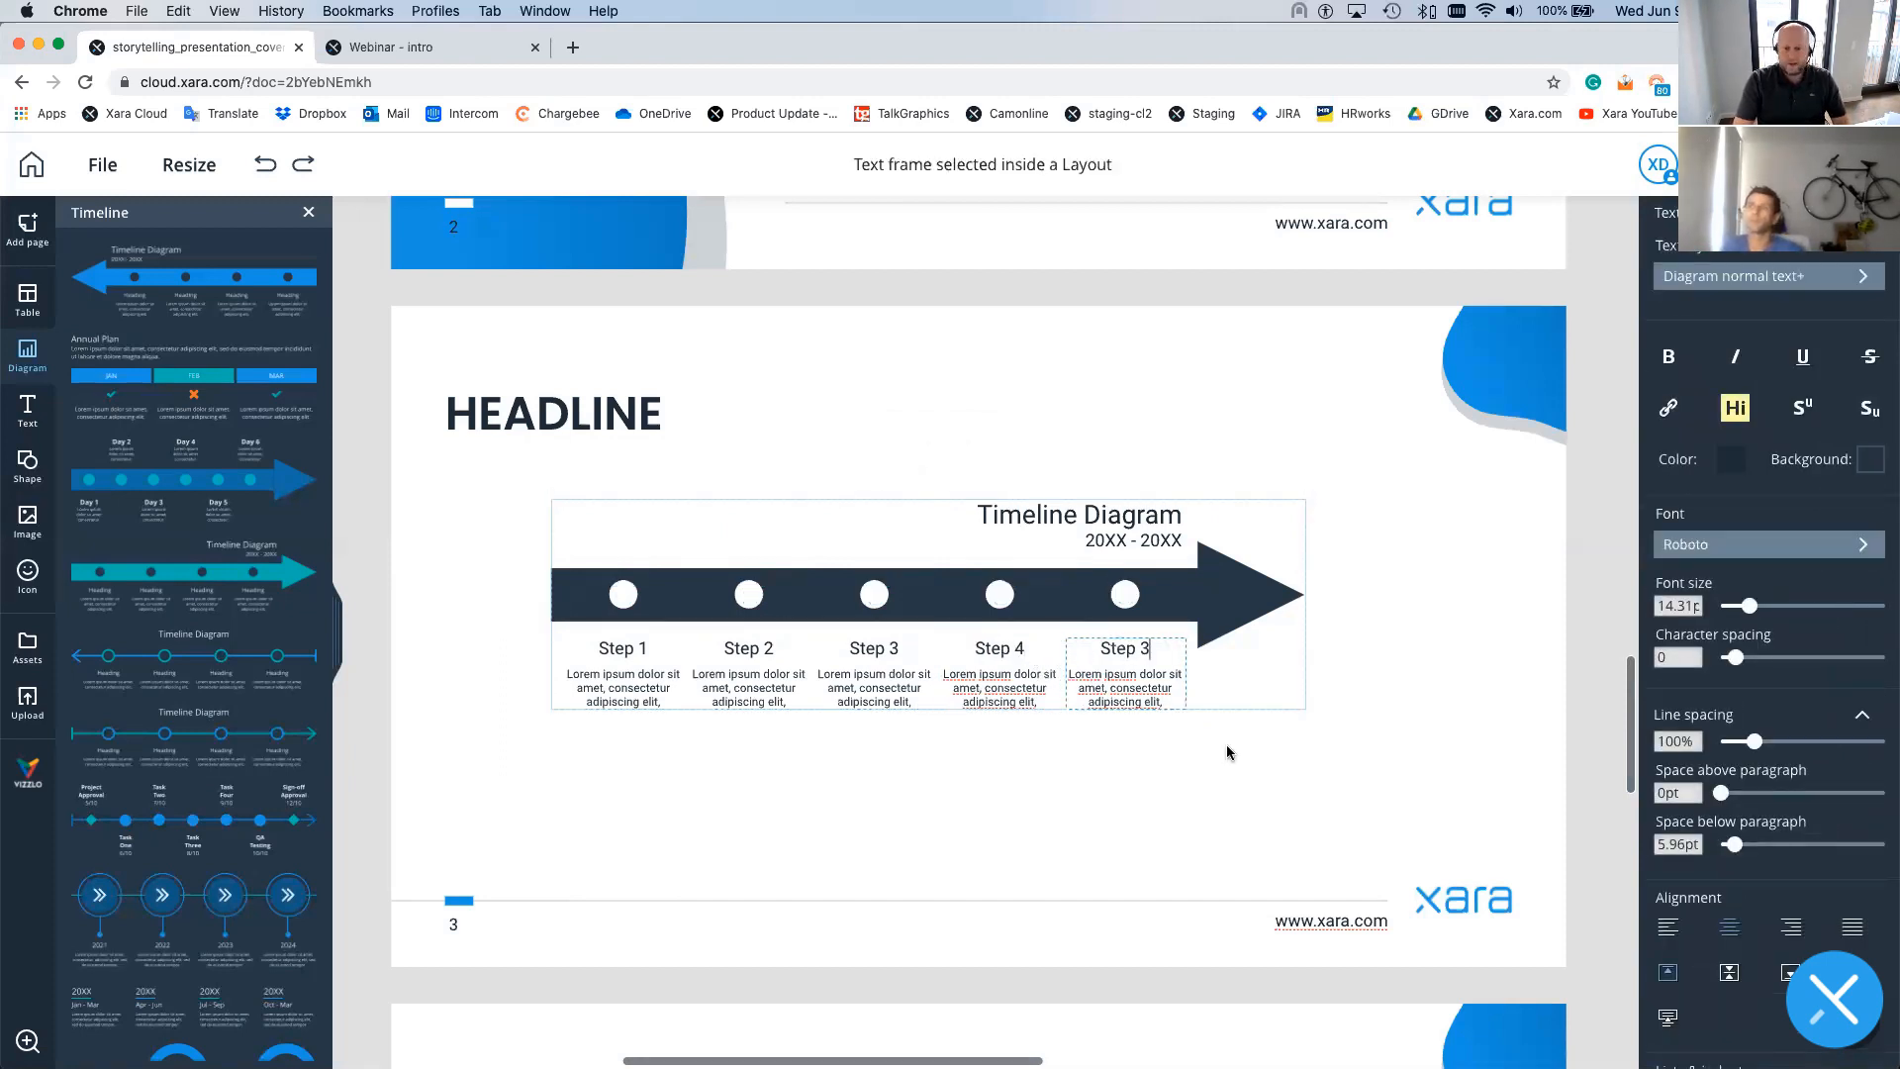
key(BackSpace)
text(5)
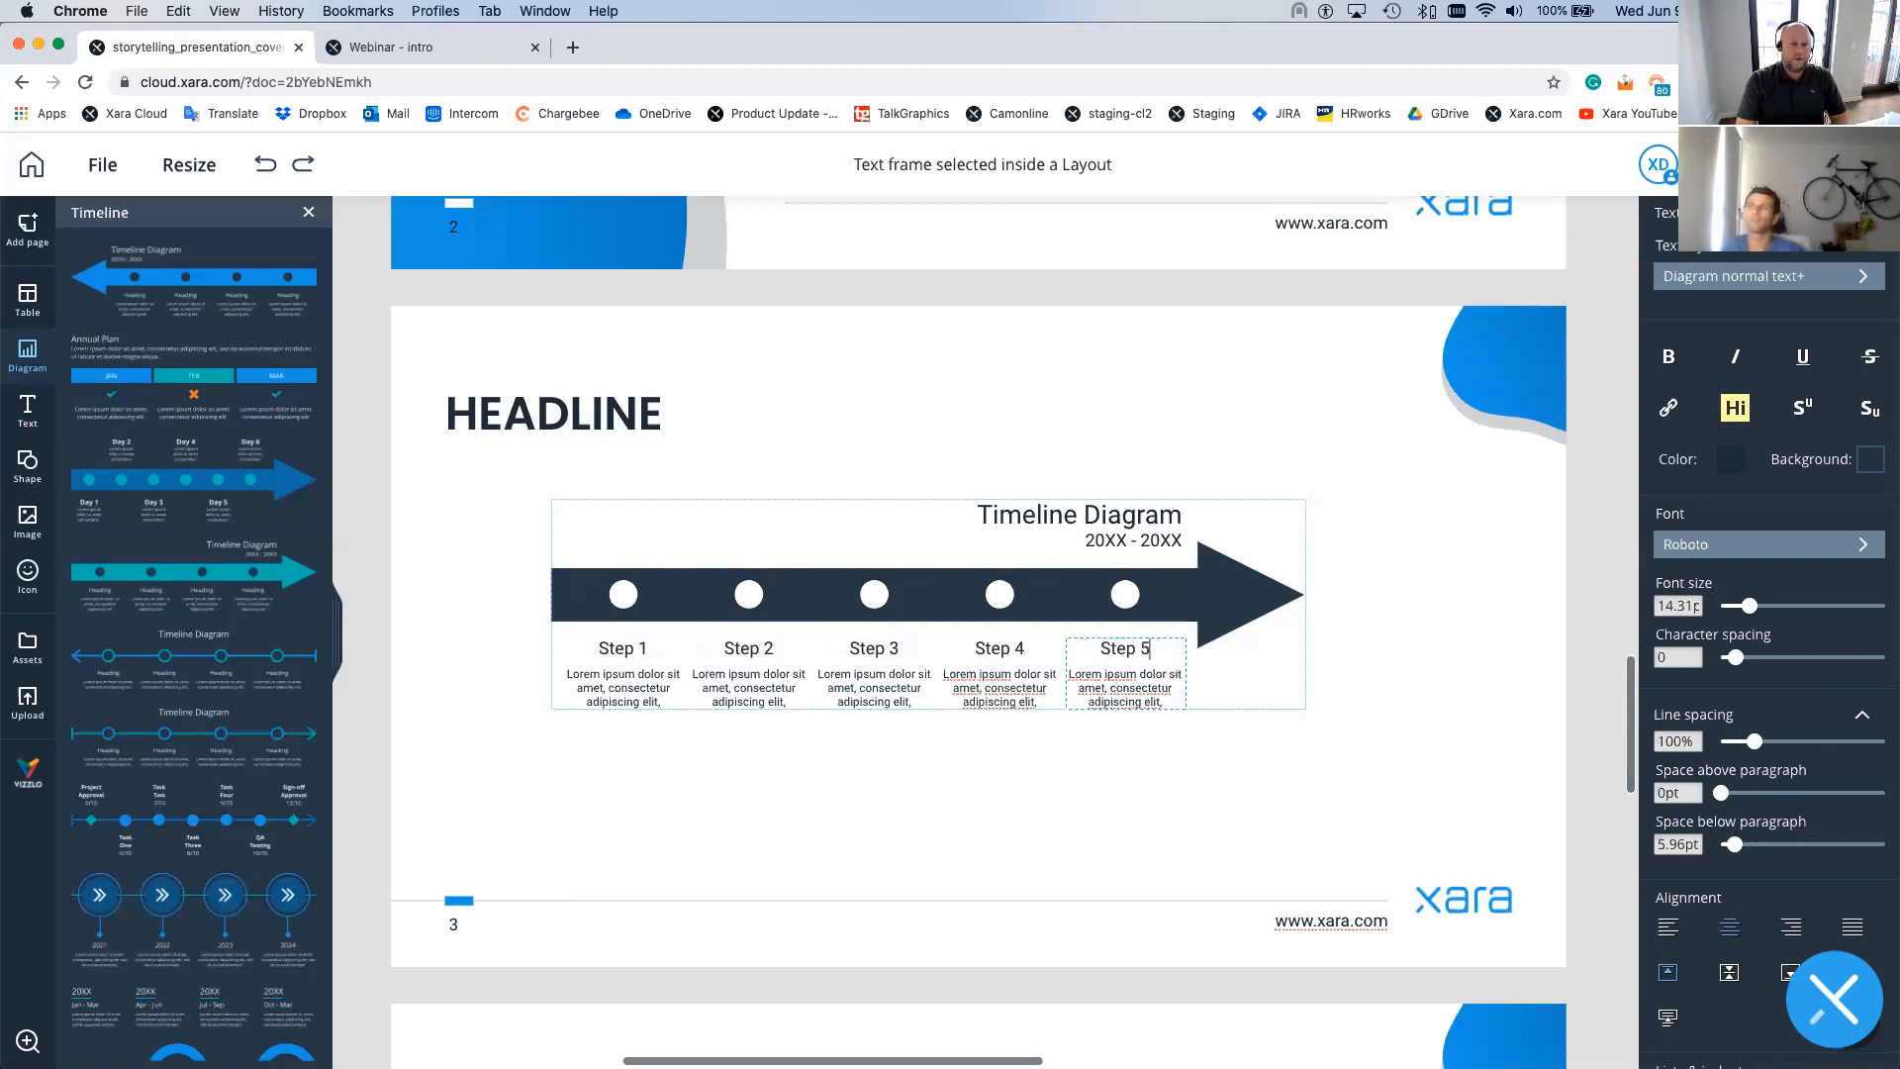
click(1267, 695)
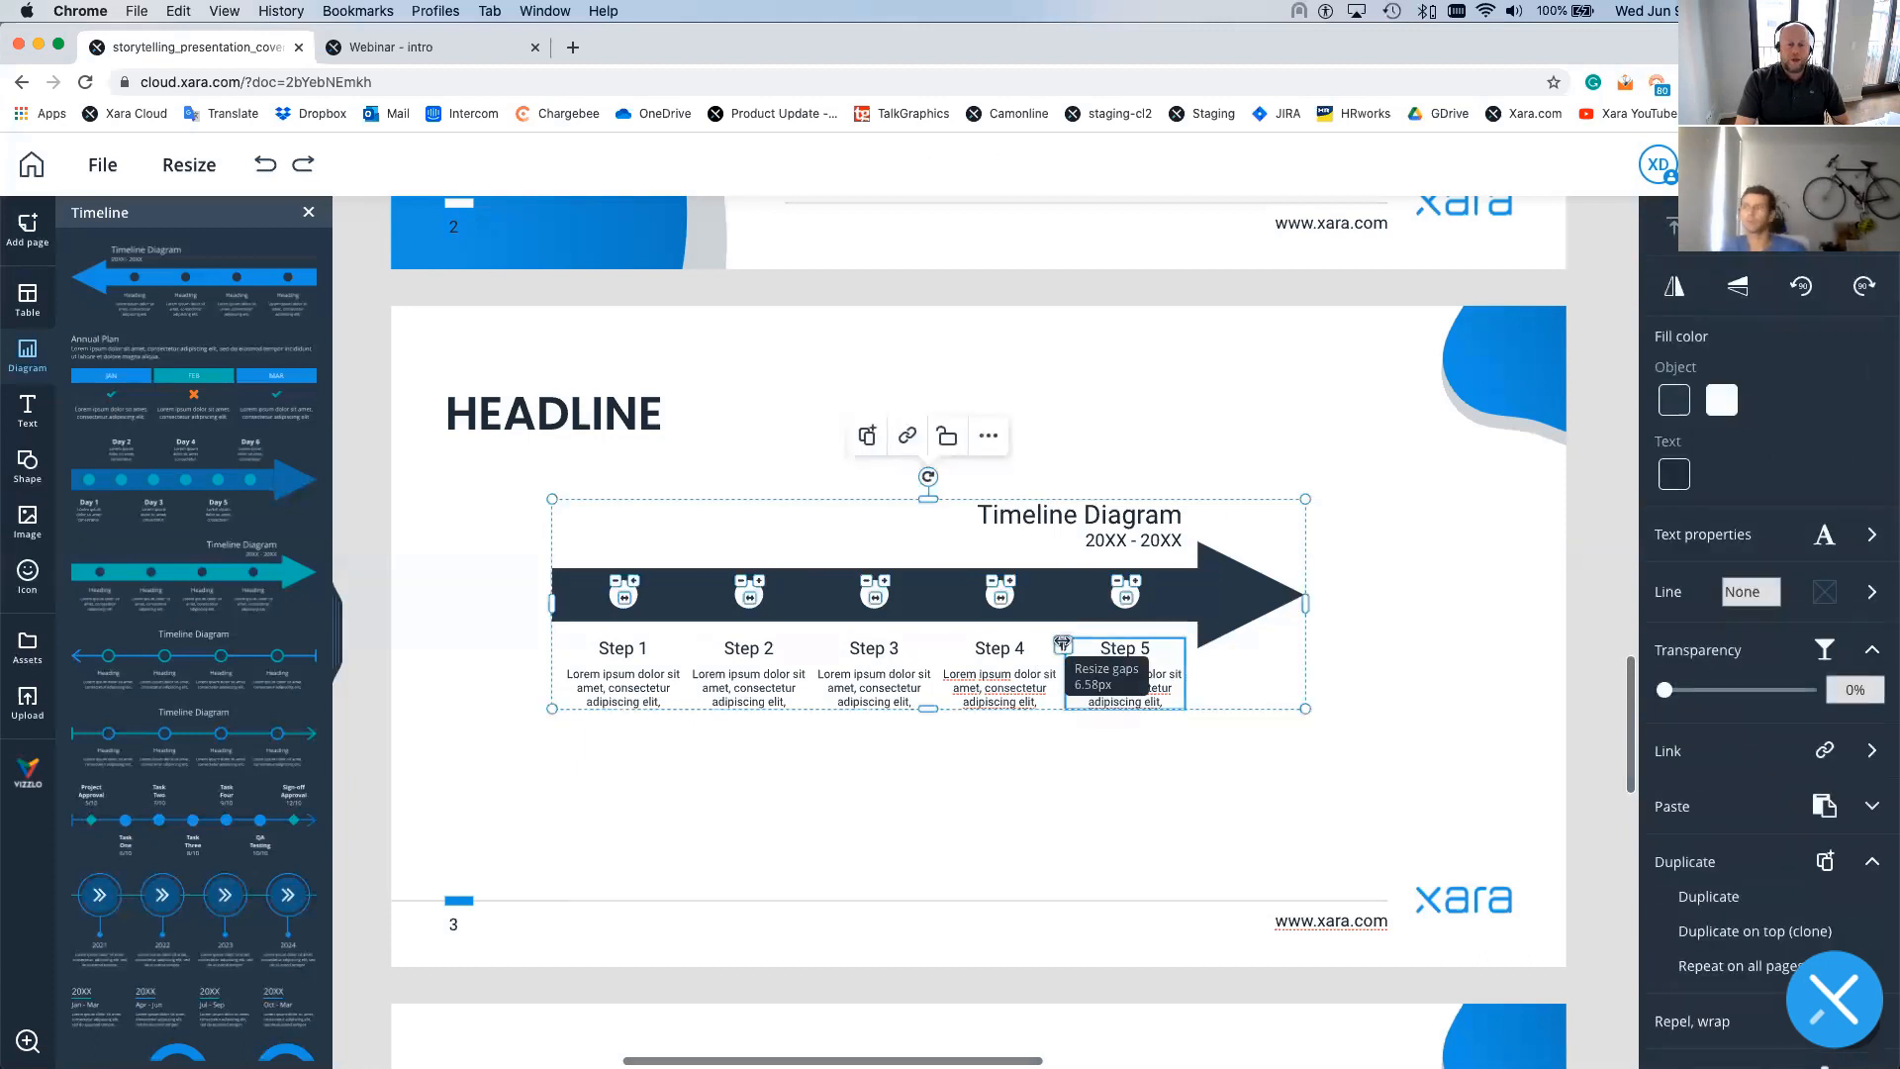
- Move Step 5 into third place so the headings read Step 1, 2, 5, 3, 4
click(1142, 652)
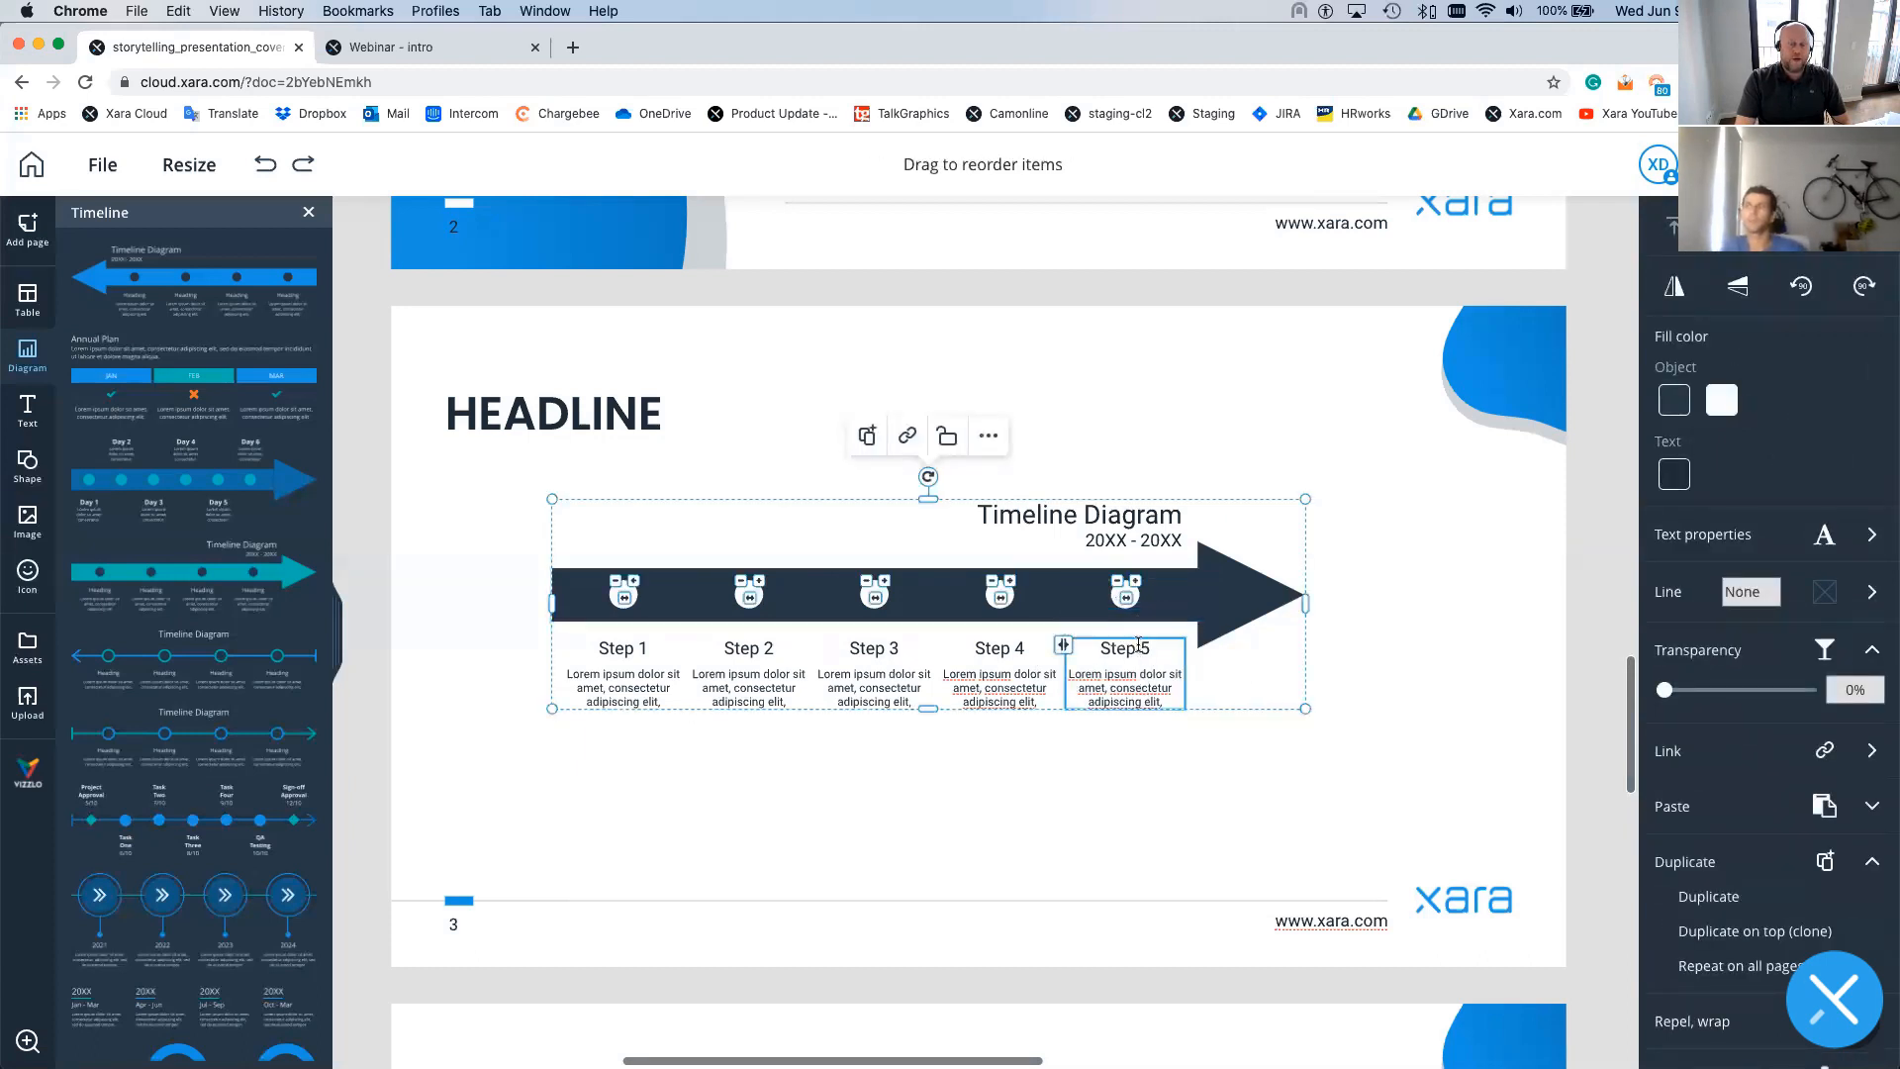
drag(1144, 648, 876, 597)
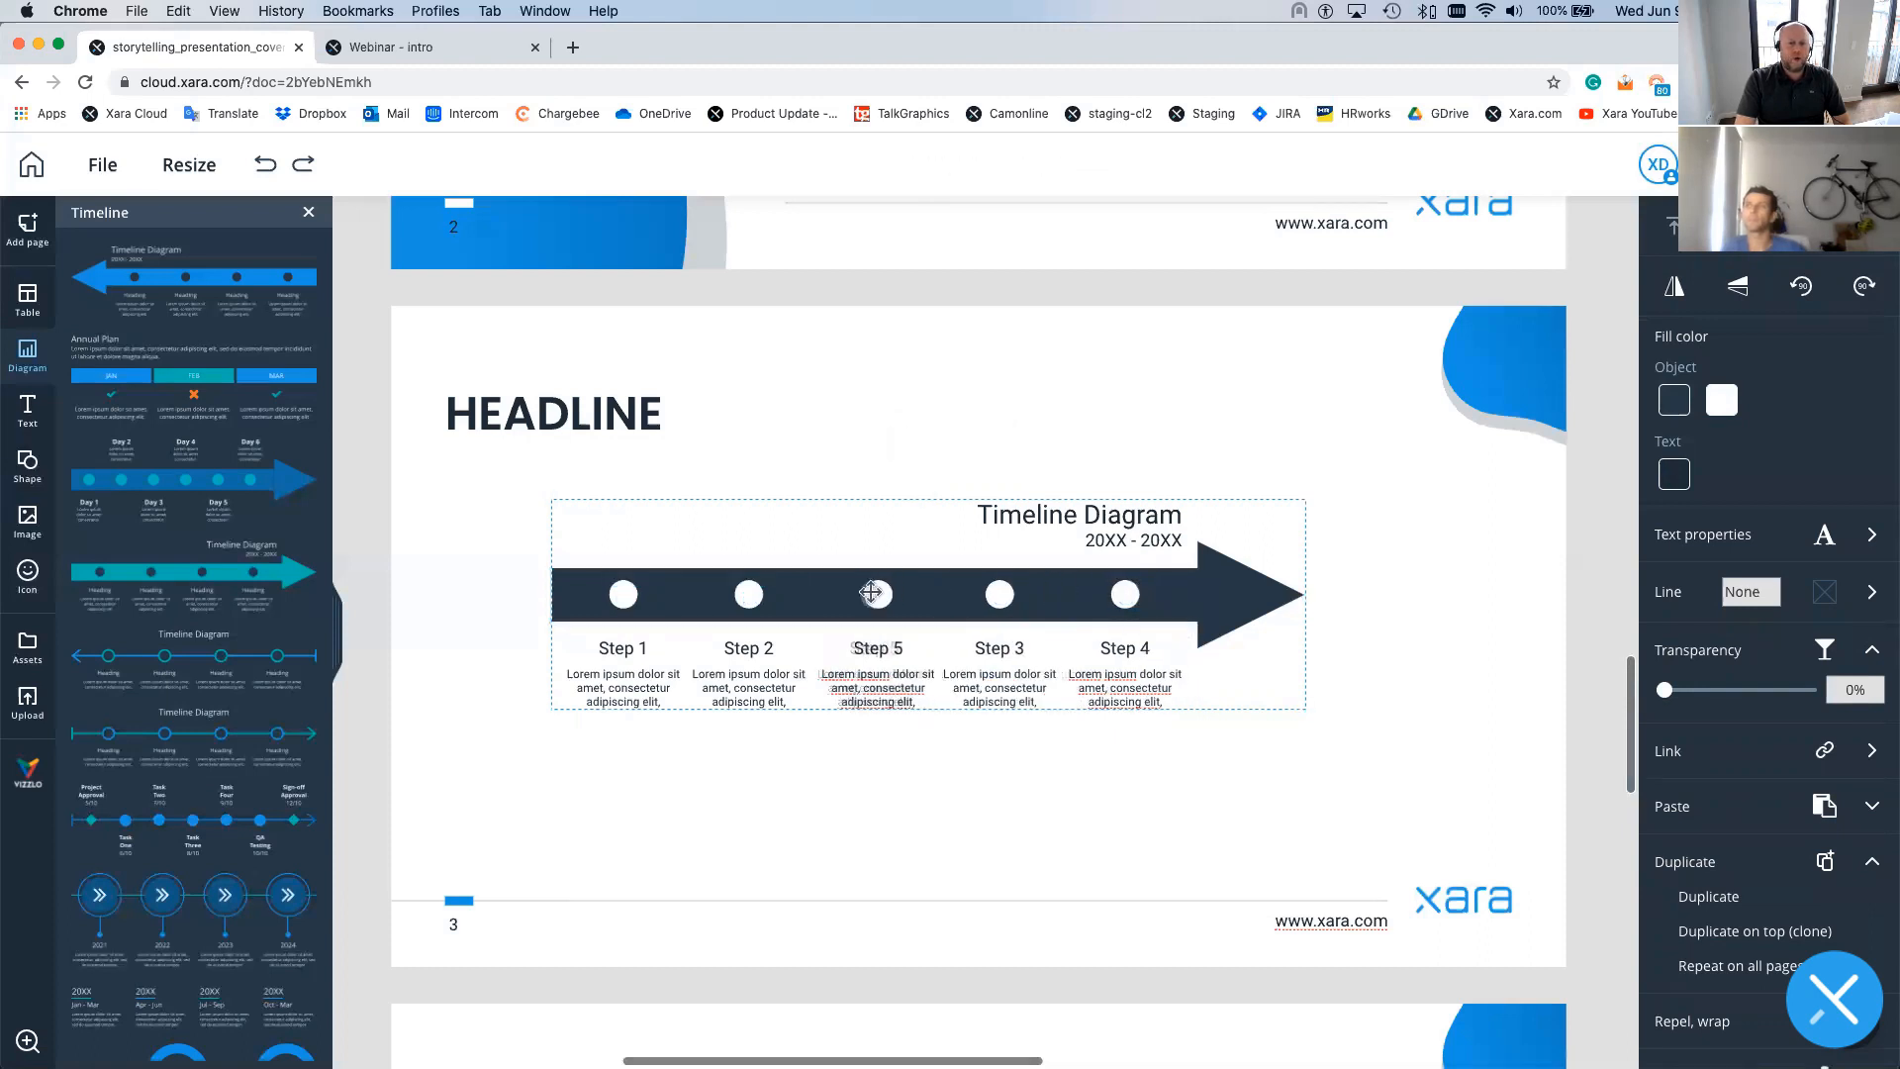
click(1160, 697)
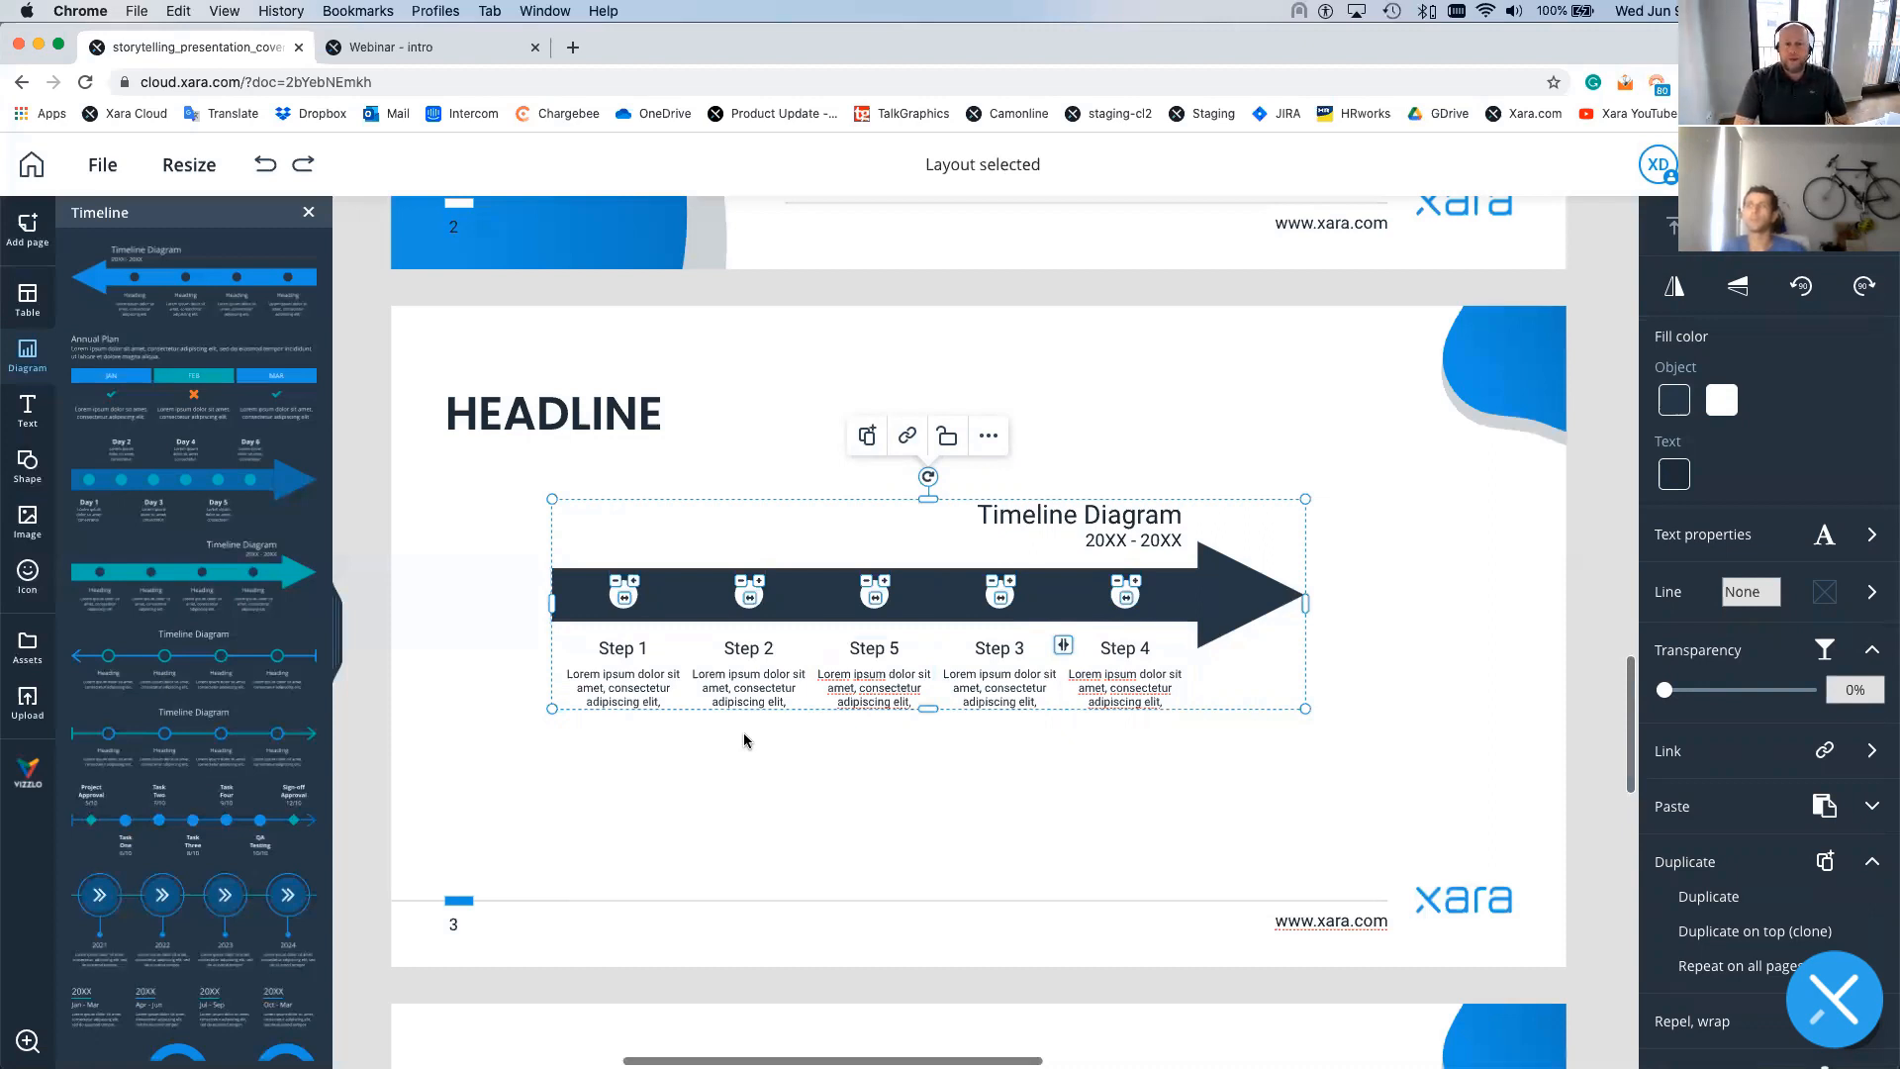
- Enlarge the timeline diagram and adjust the spacing between its steps
drag(1305, 709, 1410, 779)
drag(1237, 681, 1365, 788)
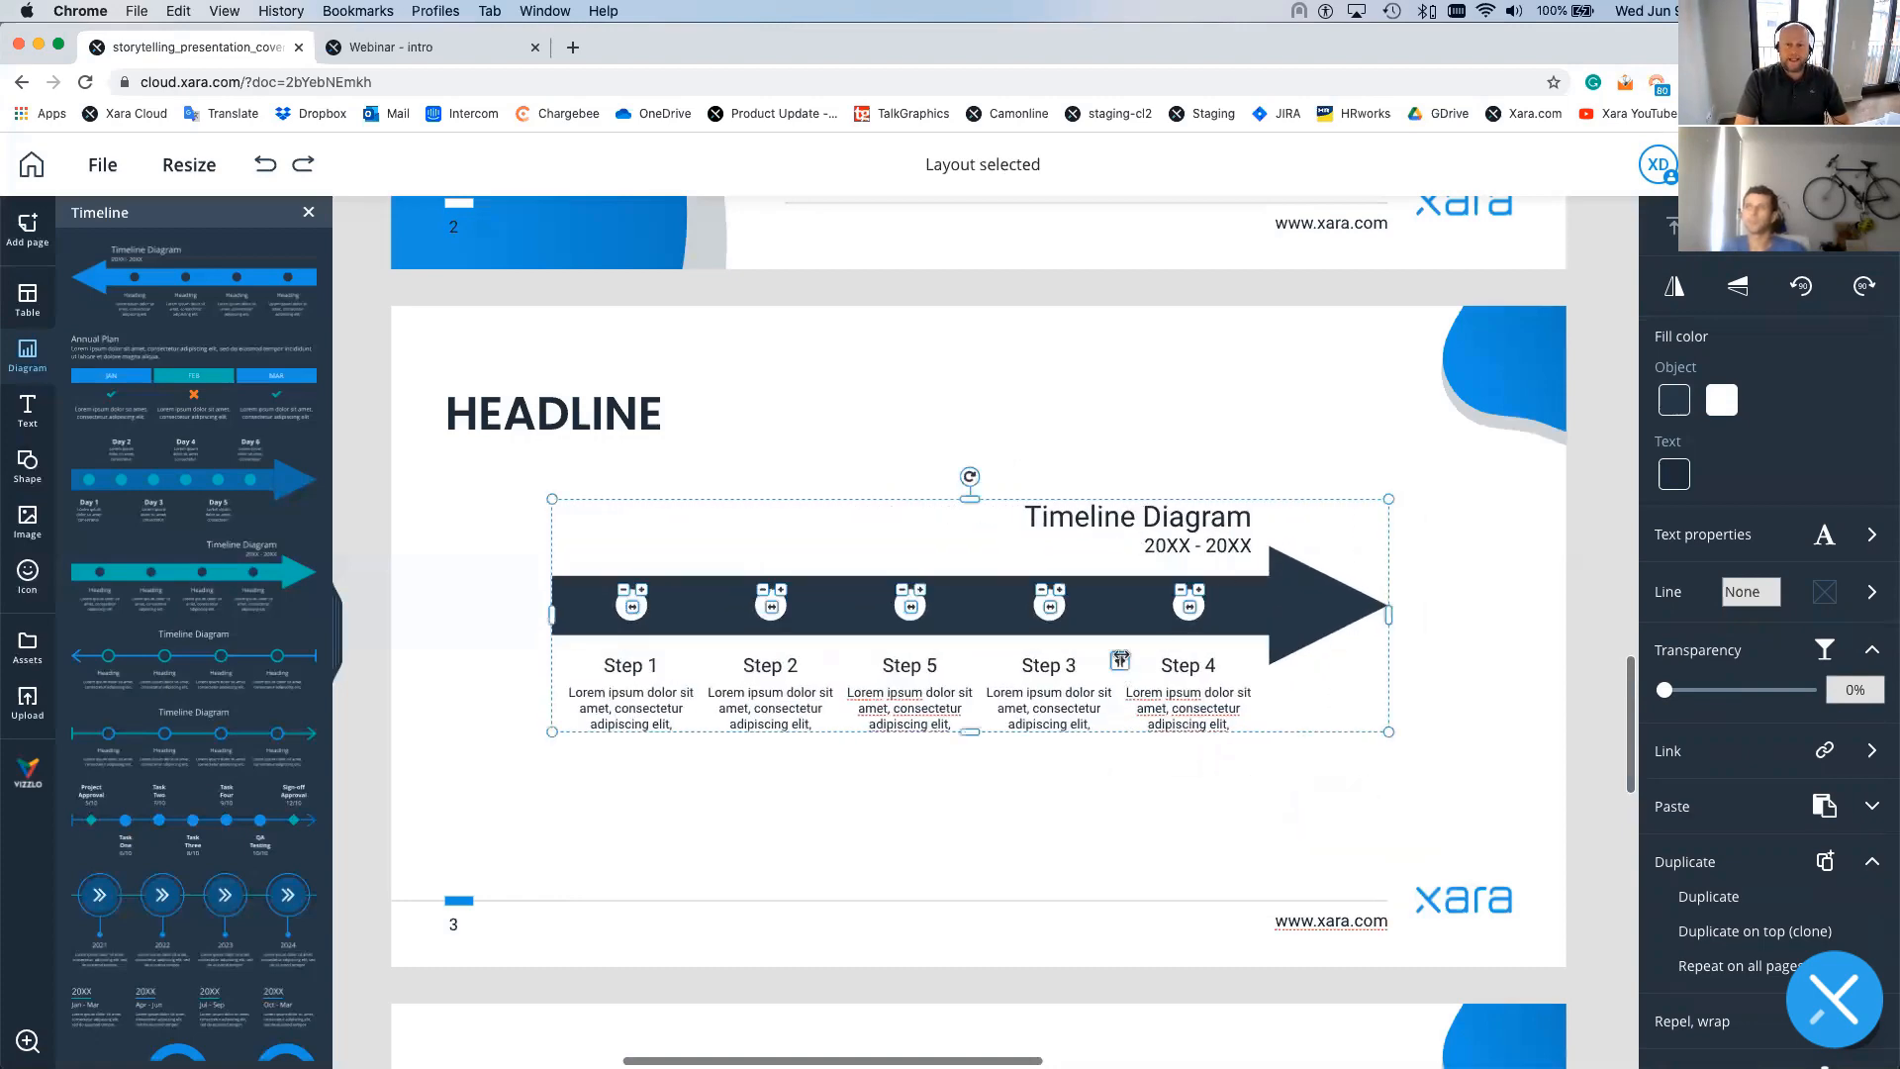
mouse_move(1119, 659)
mouse_down()
mouse_move(1101, 654)
mouse_move(1167, 654)
mouse_move(1103, 652)
mouse_up()
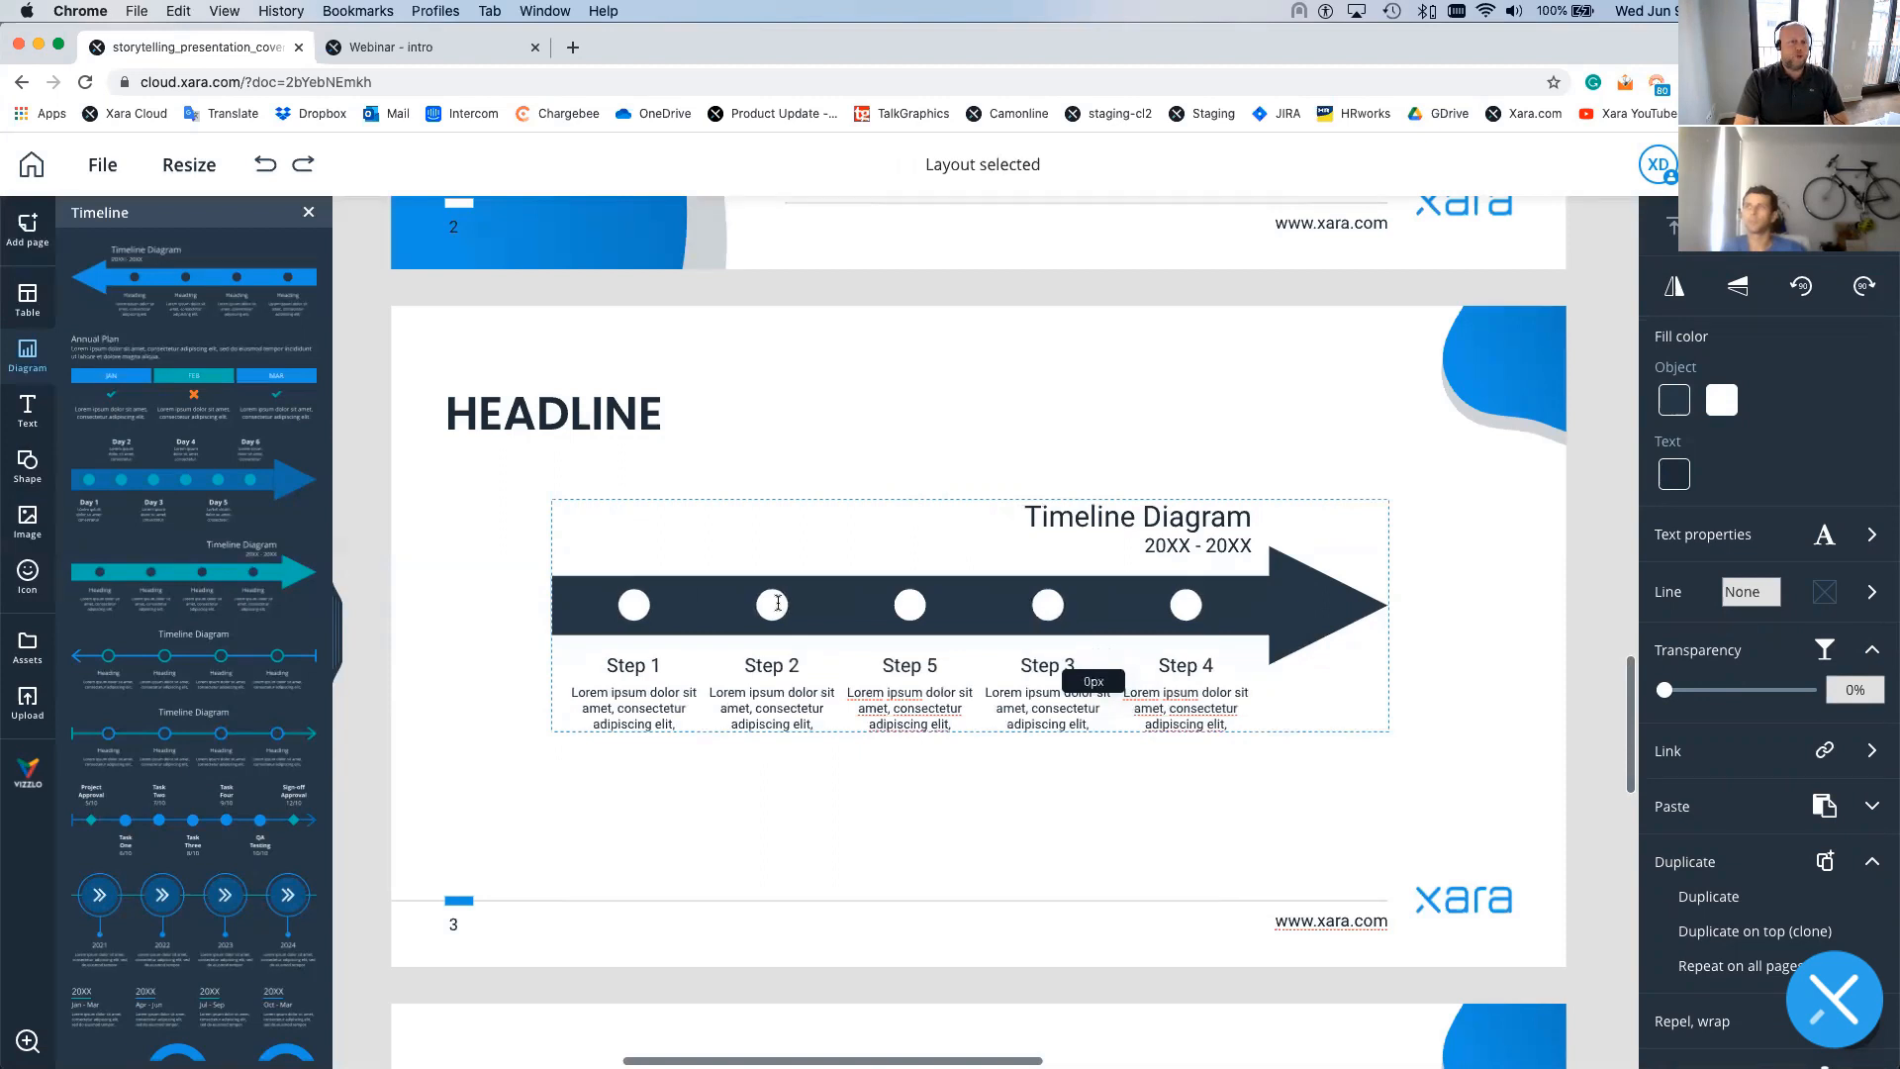
drag(778, 602, 777, 603)
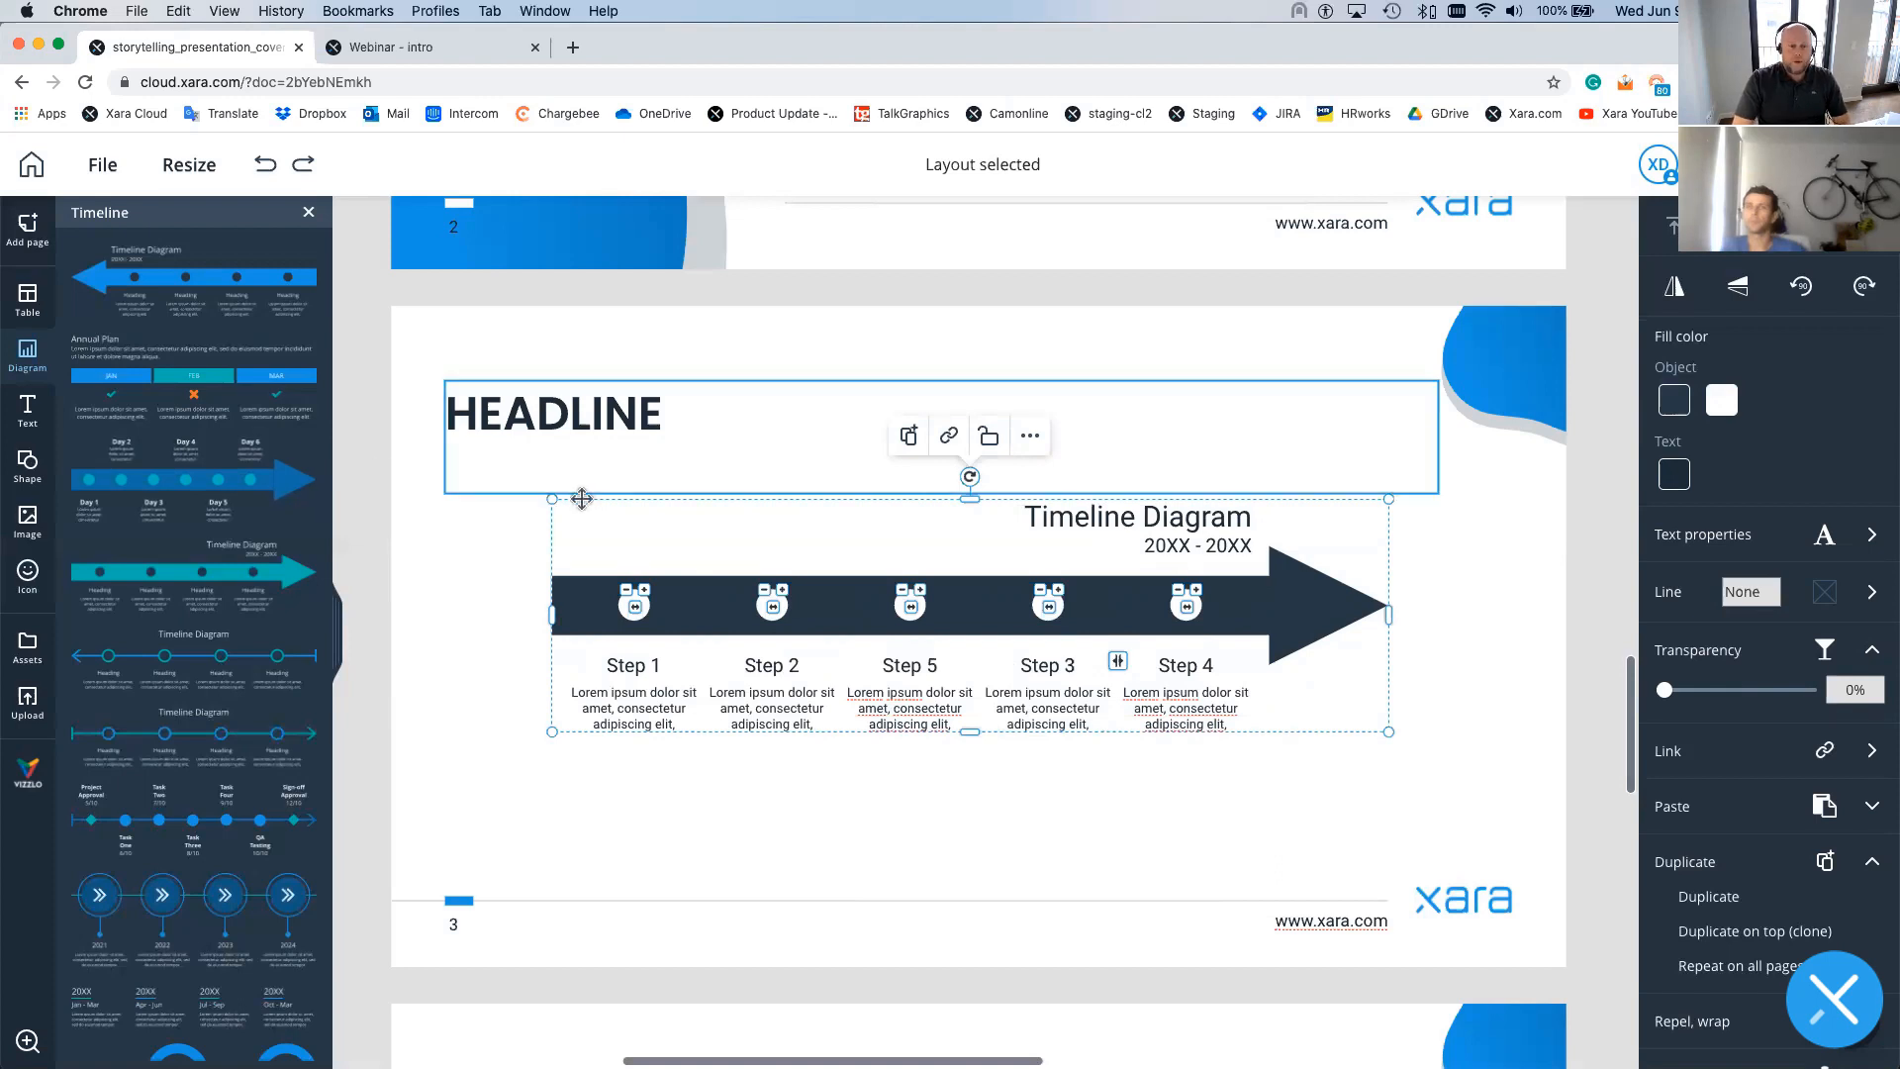
scroll(579, 503, down, 1)
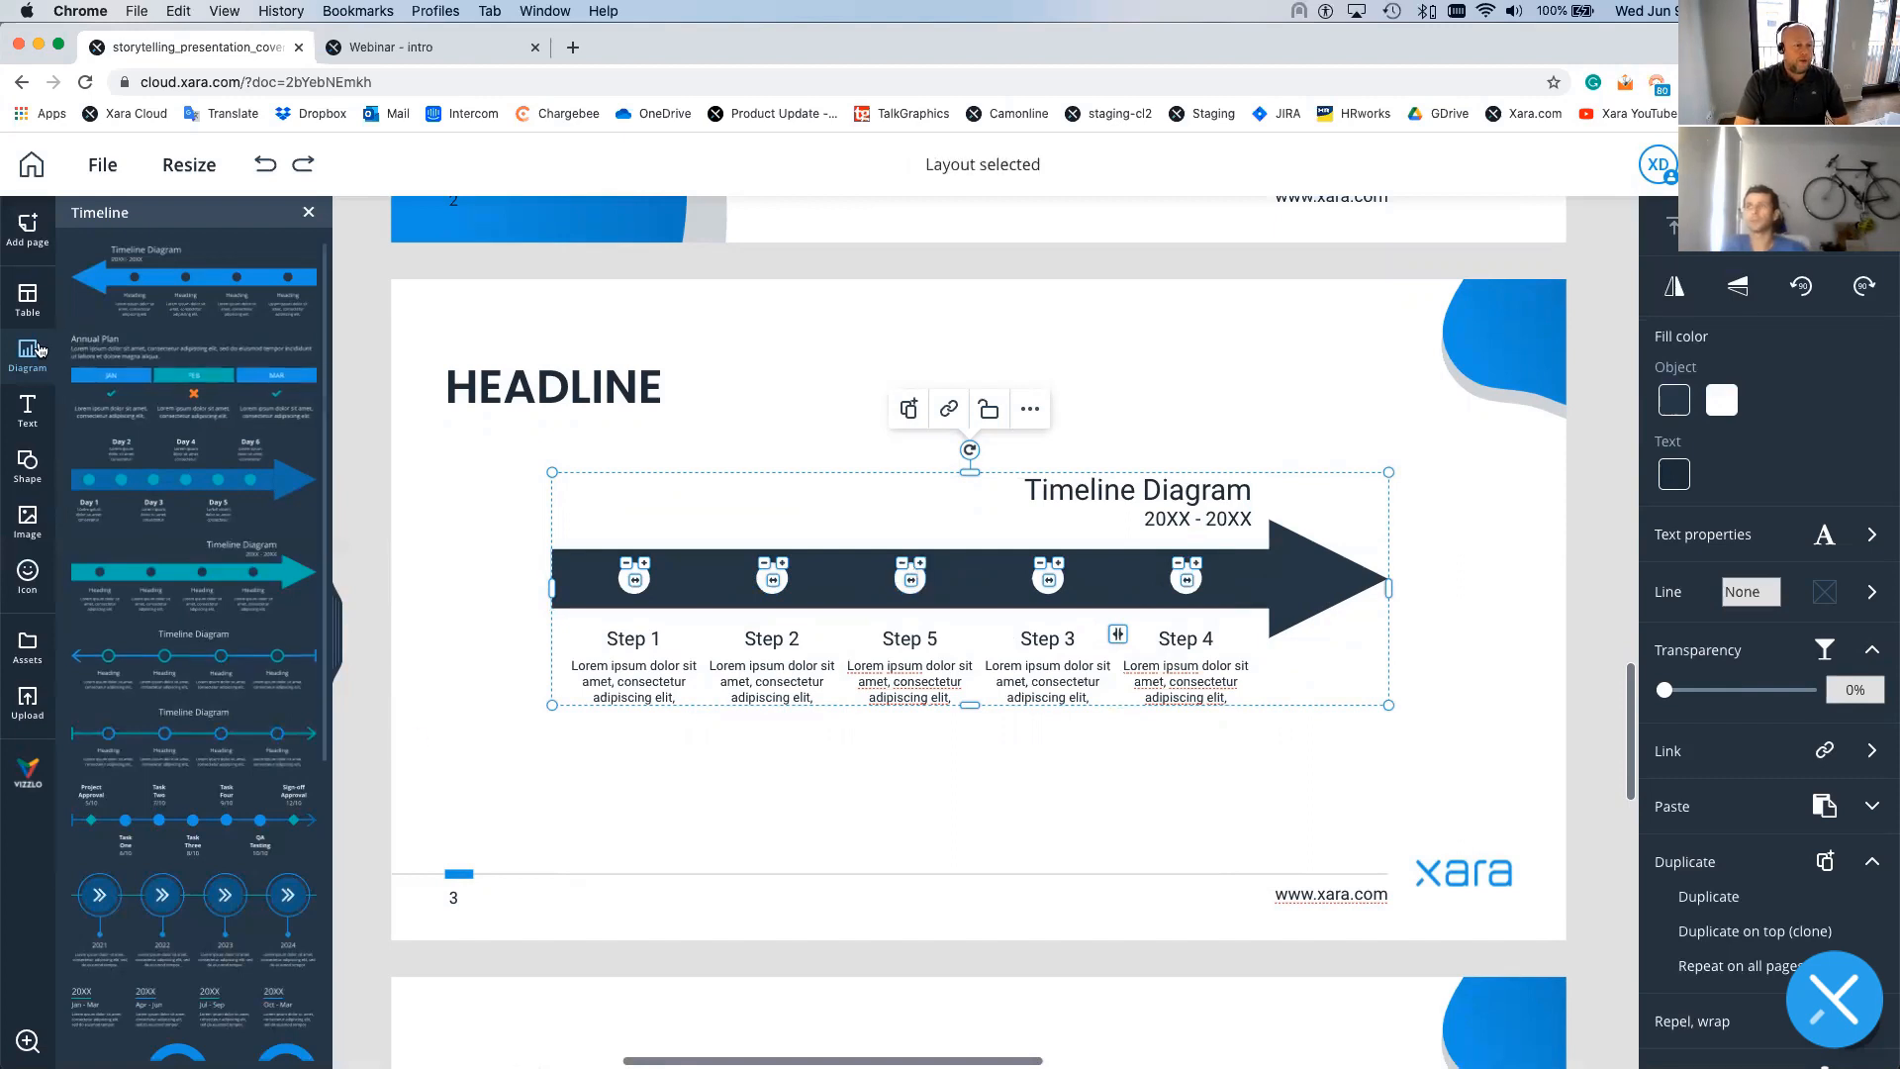
- Browse the diagram categories and all Business graphic templates, then bring up Page layouts
click(306, 216)
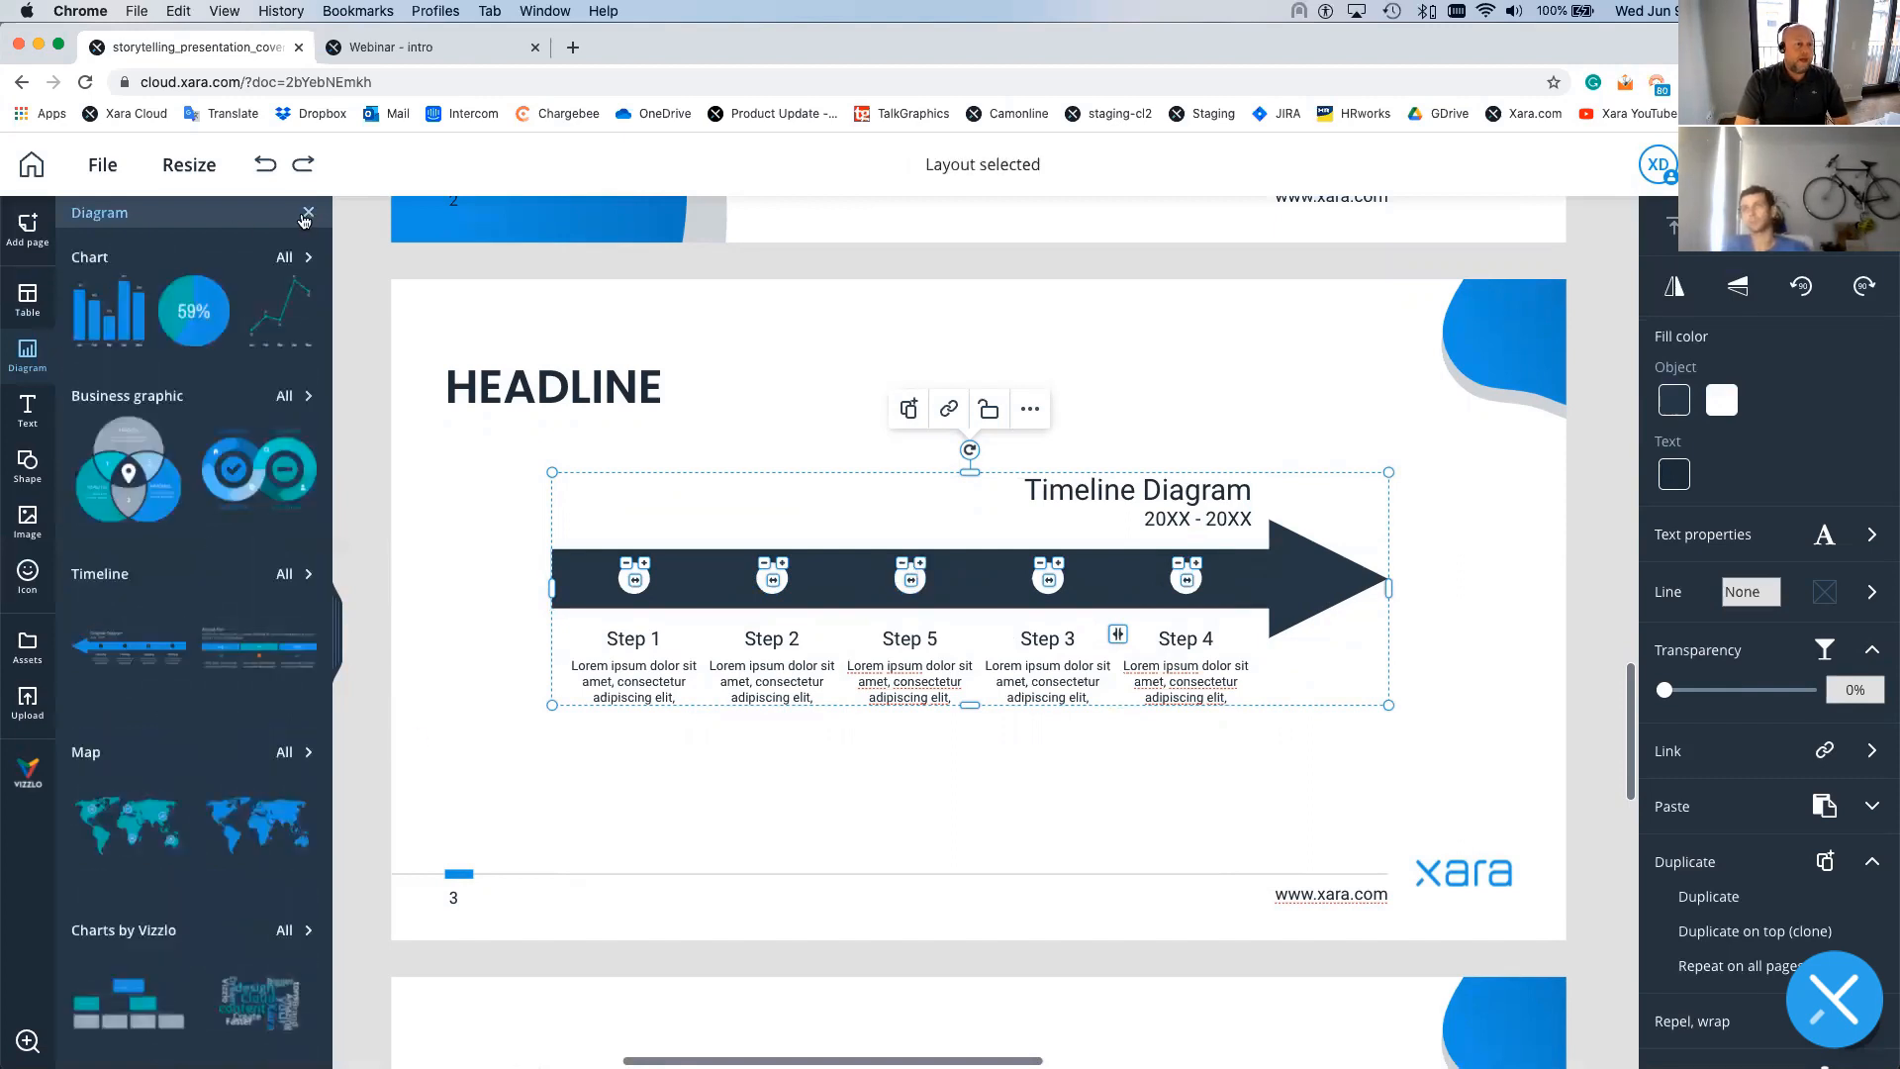
scroll(213, 645, down, 2)
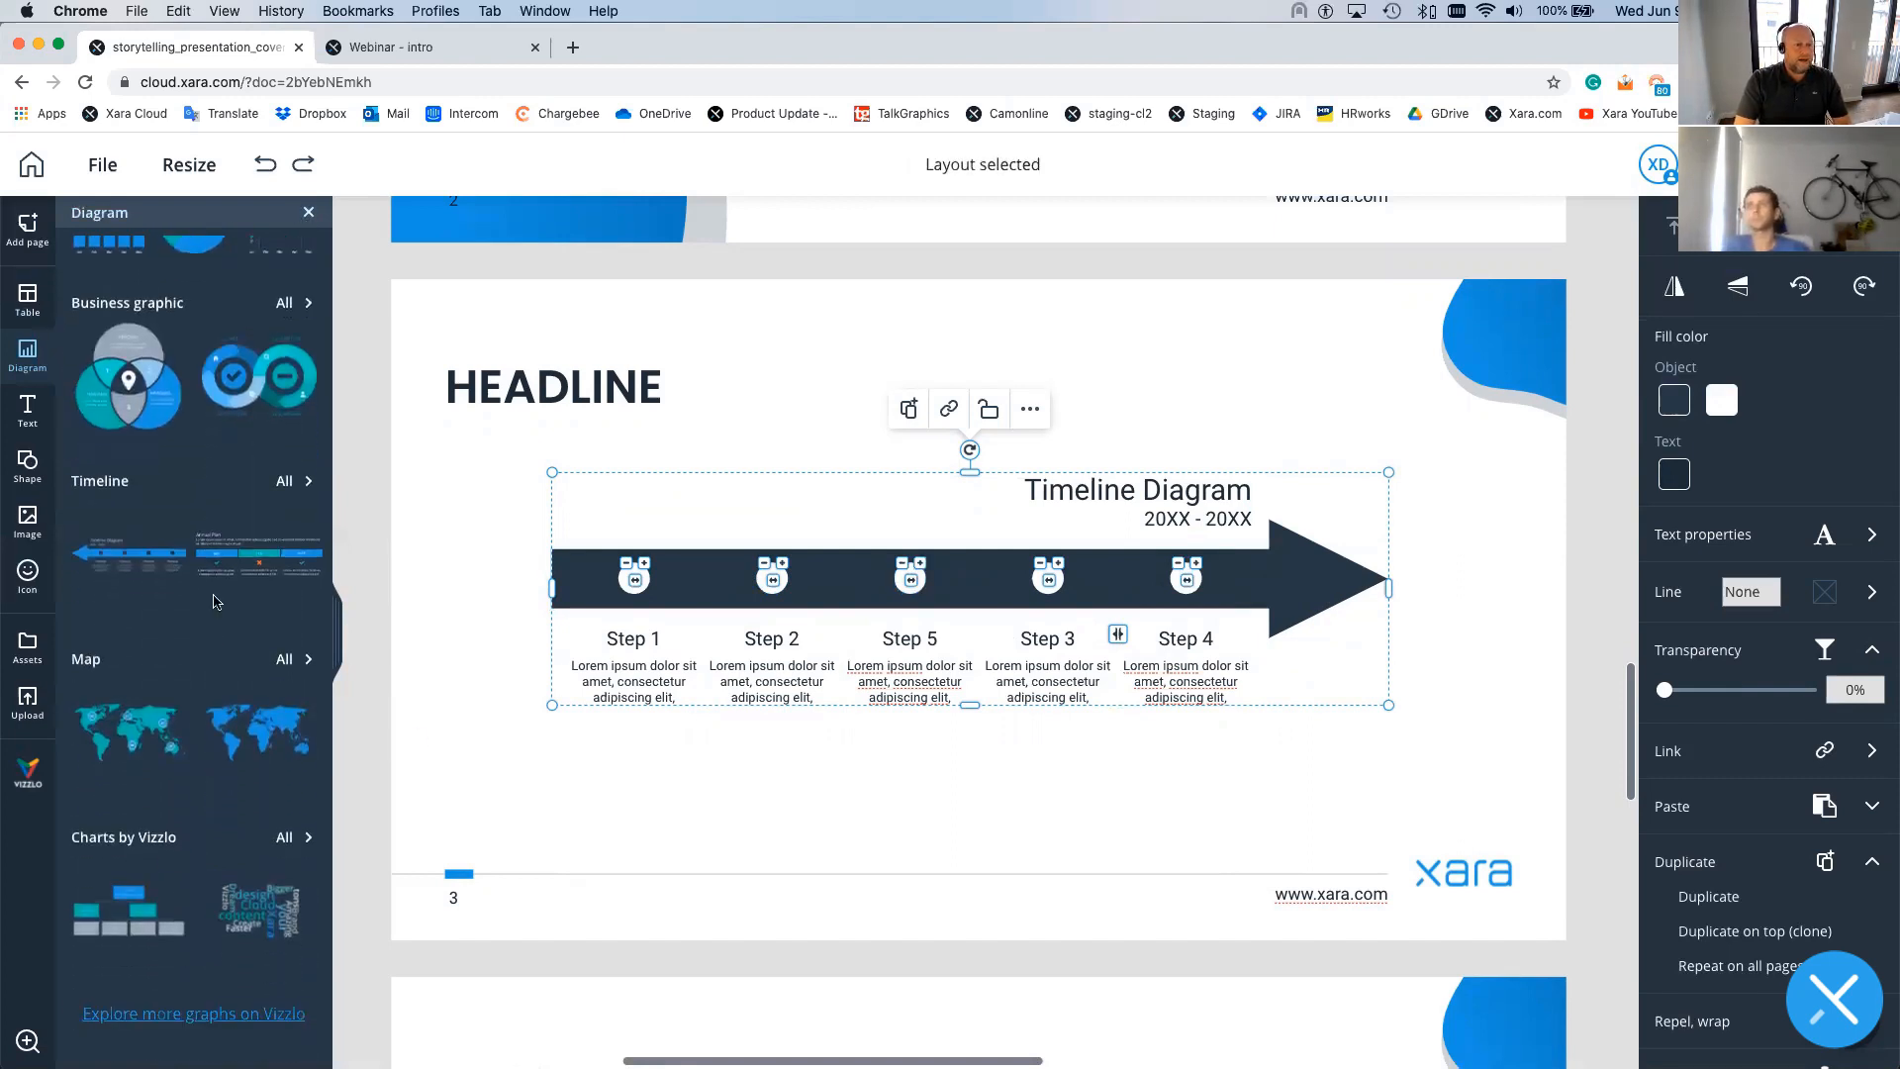
click(278, 306)
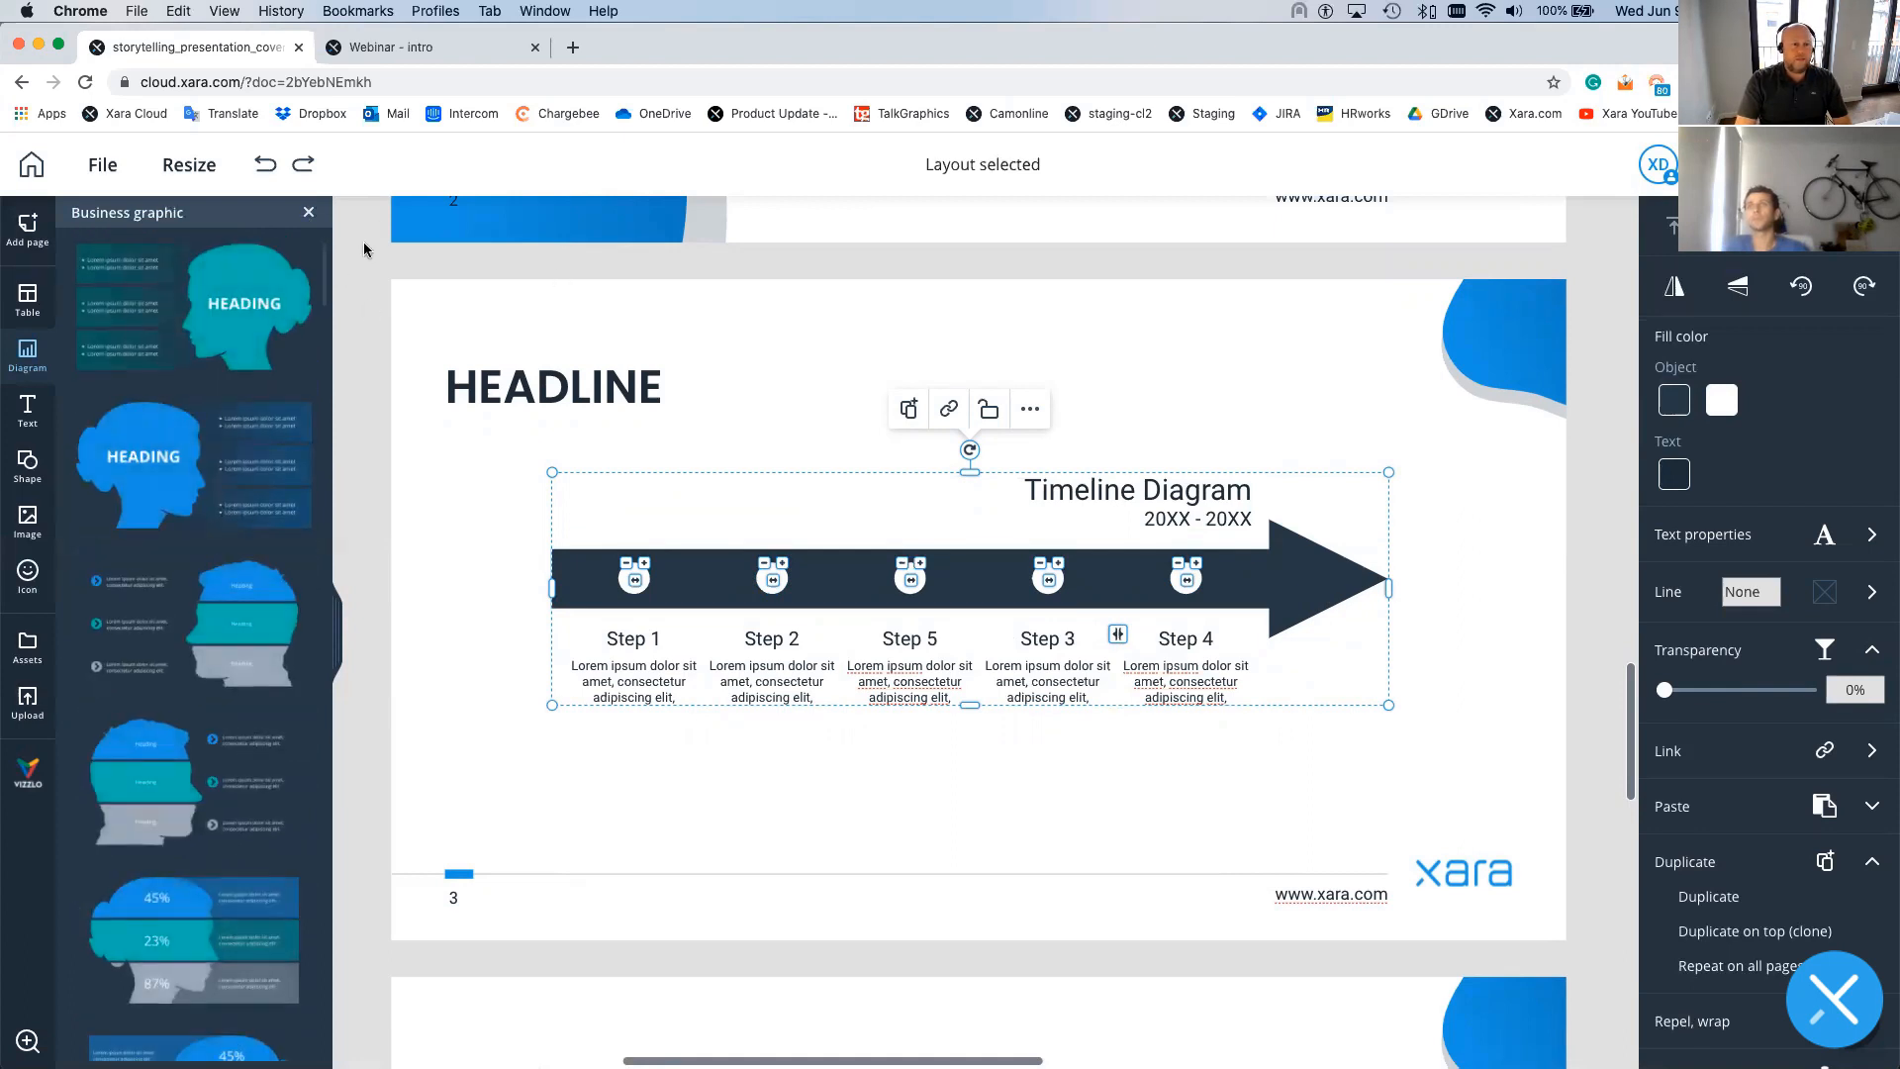
click(309, 214)
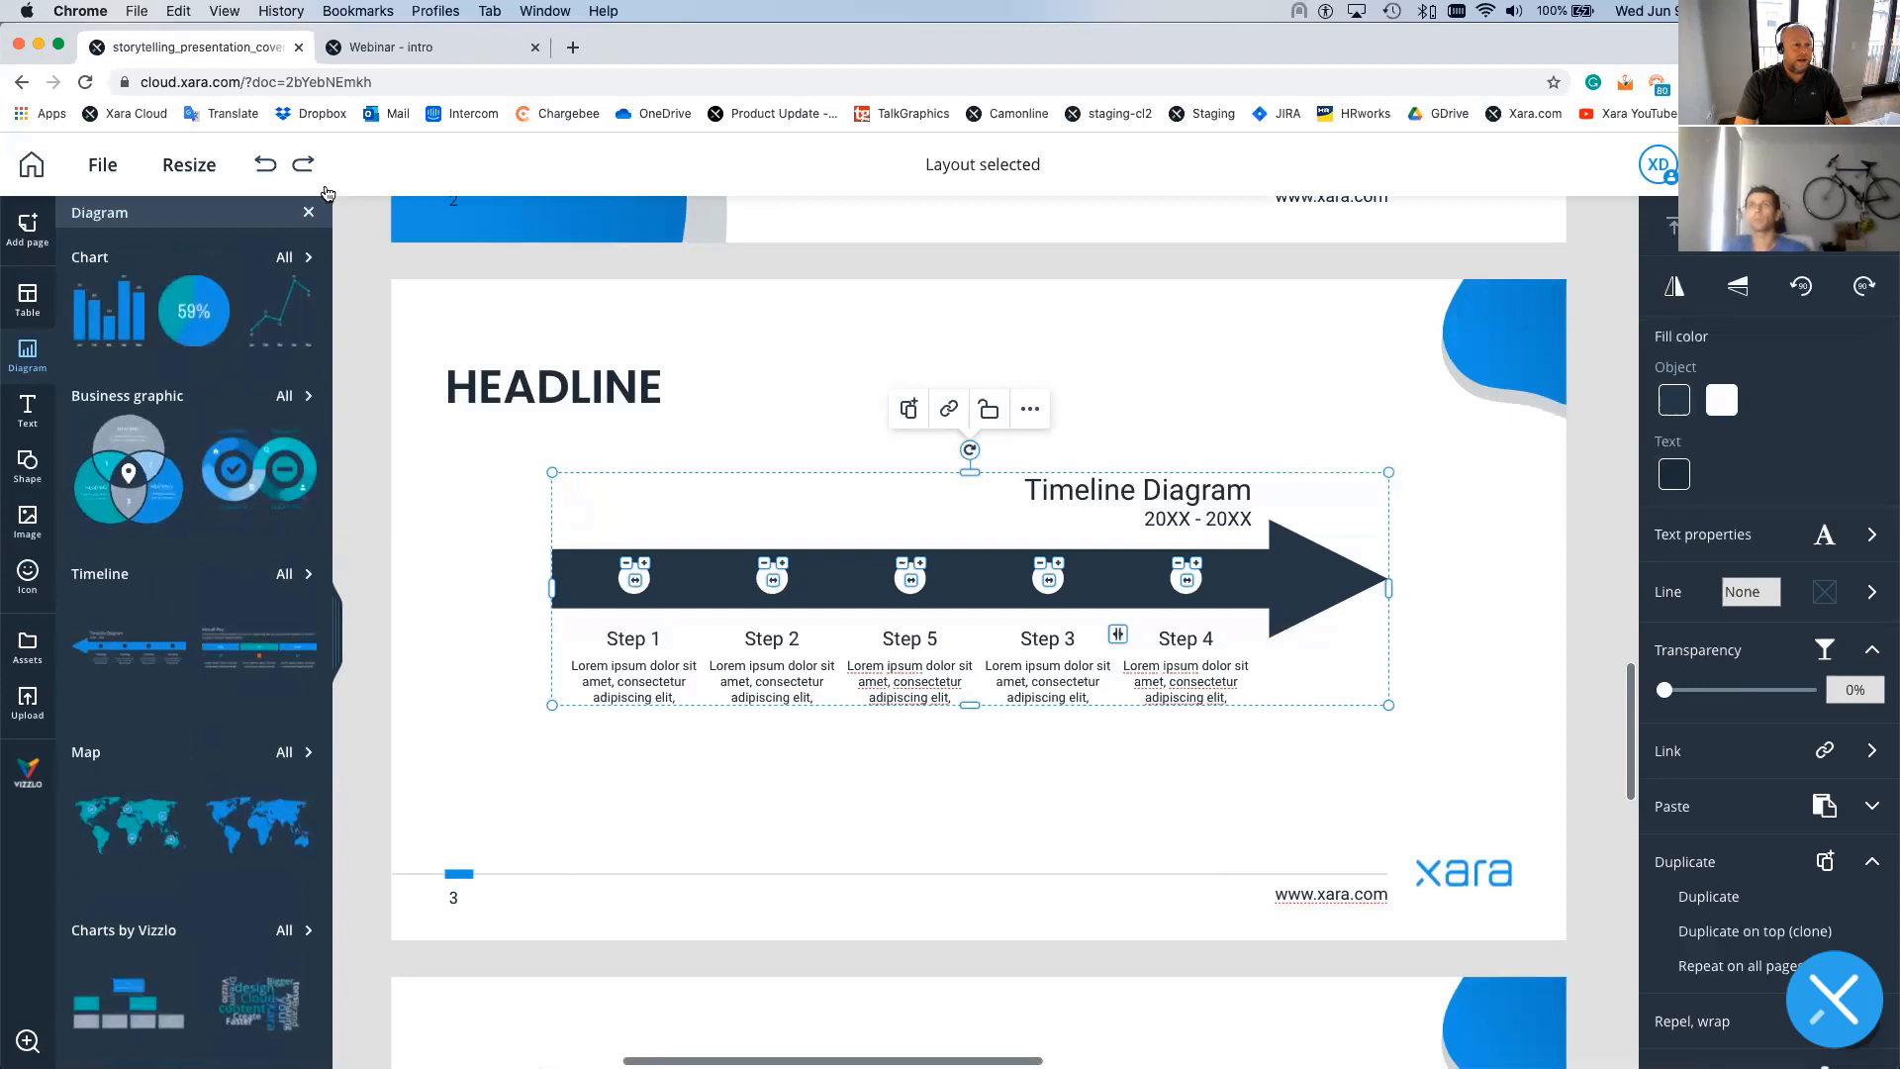
click(28, 228)
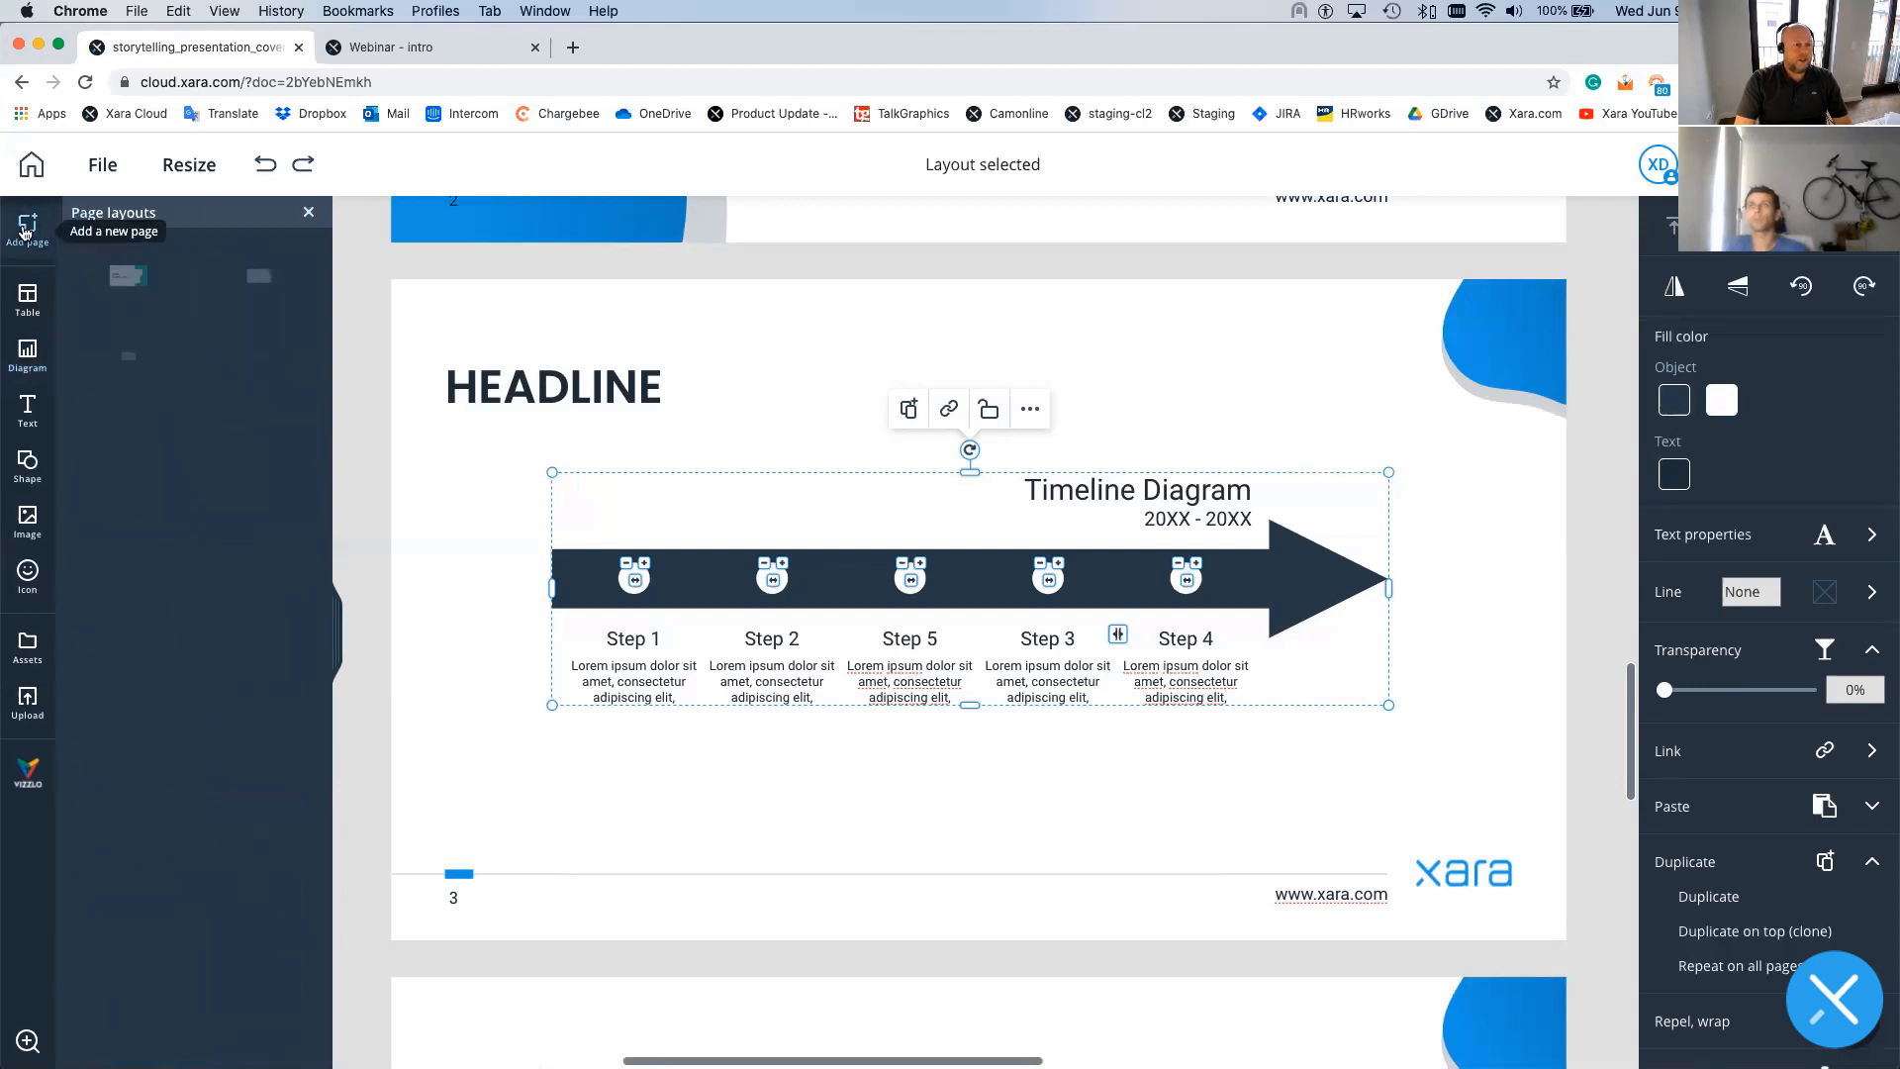
- Add page 4 with the HEADLINE layout and show the Diagram collection
scroll(197, 554, down, 5)
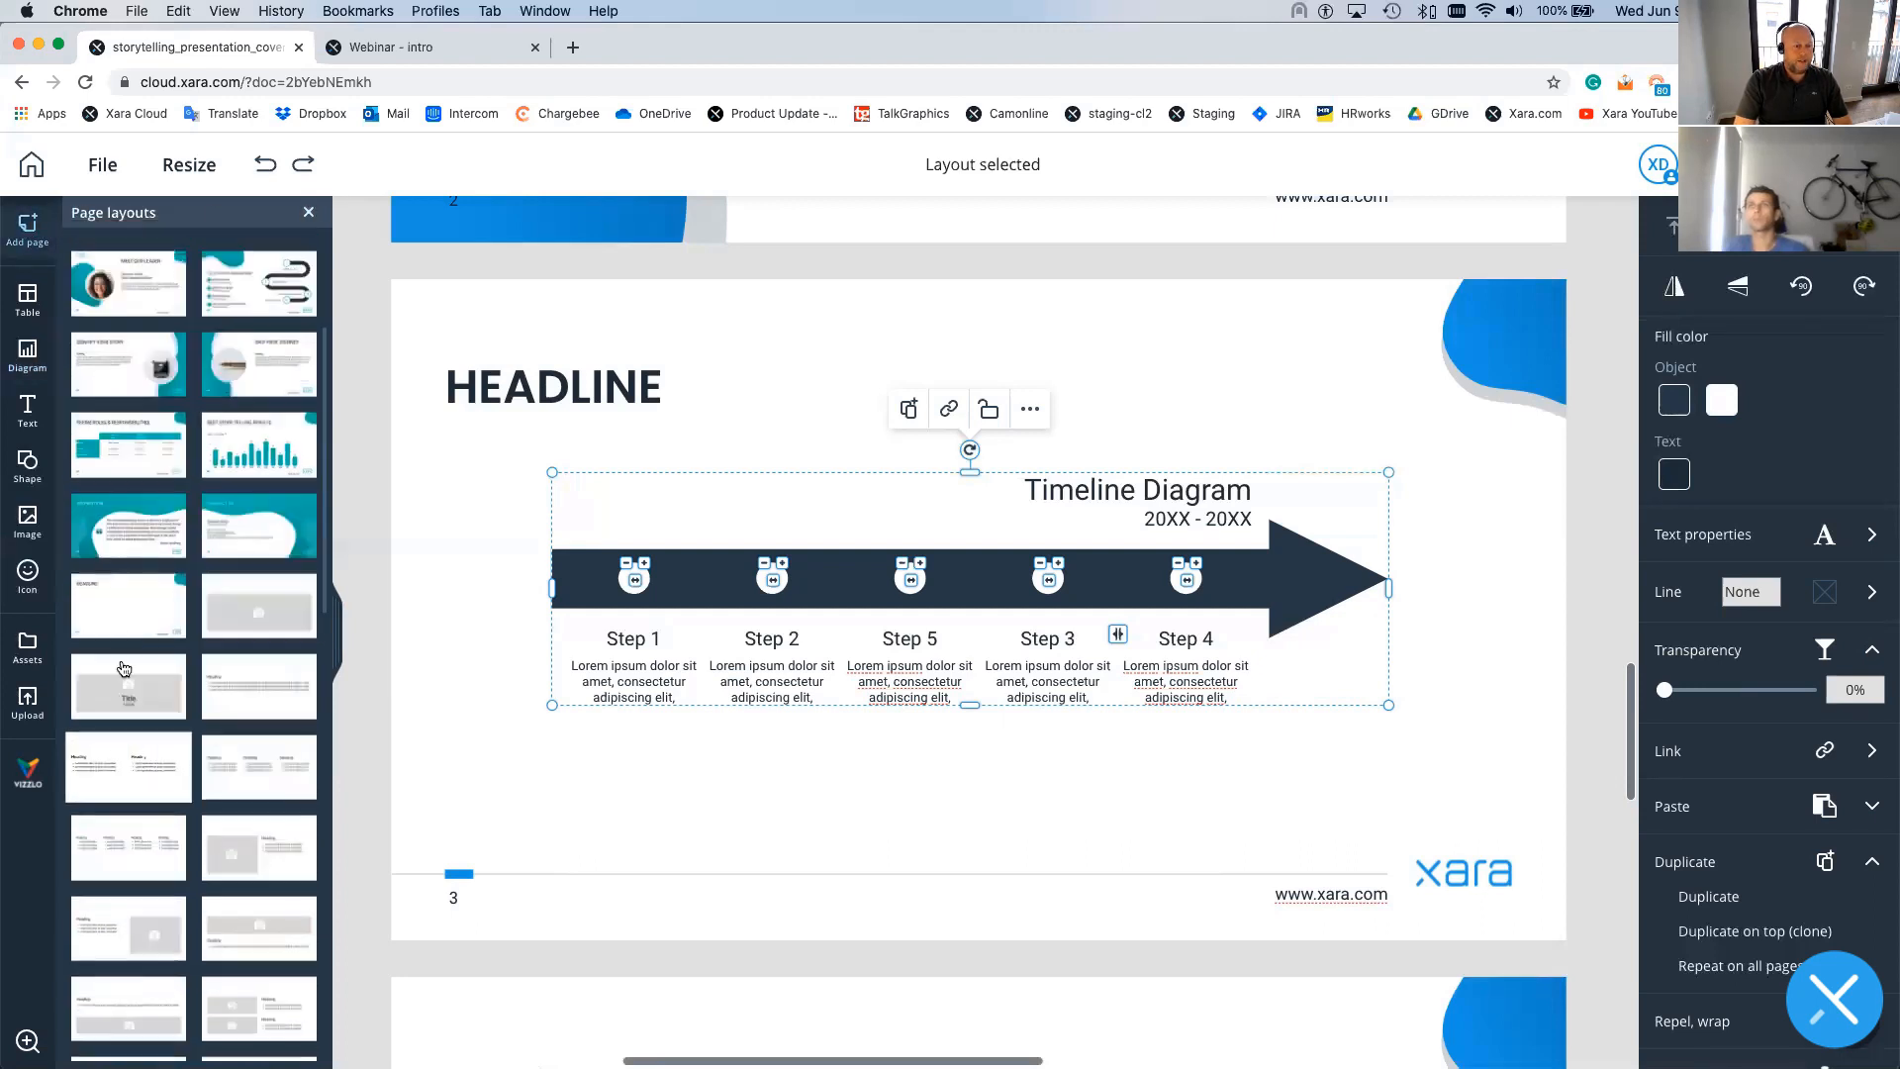
click(141, 613)
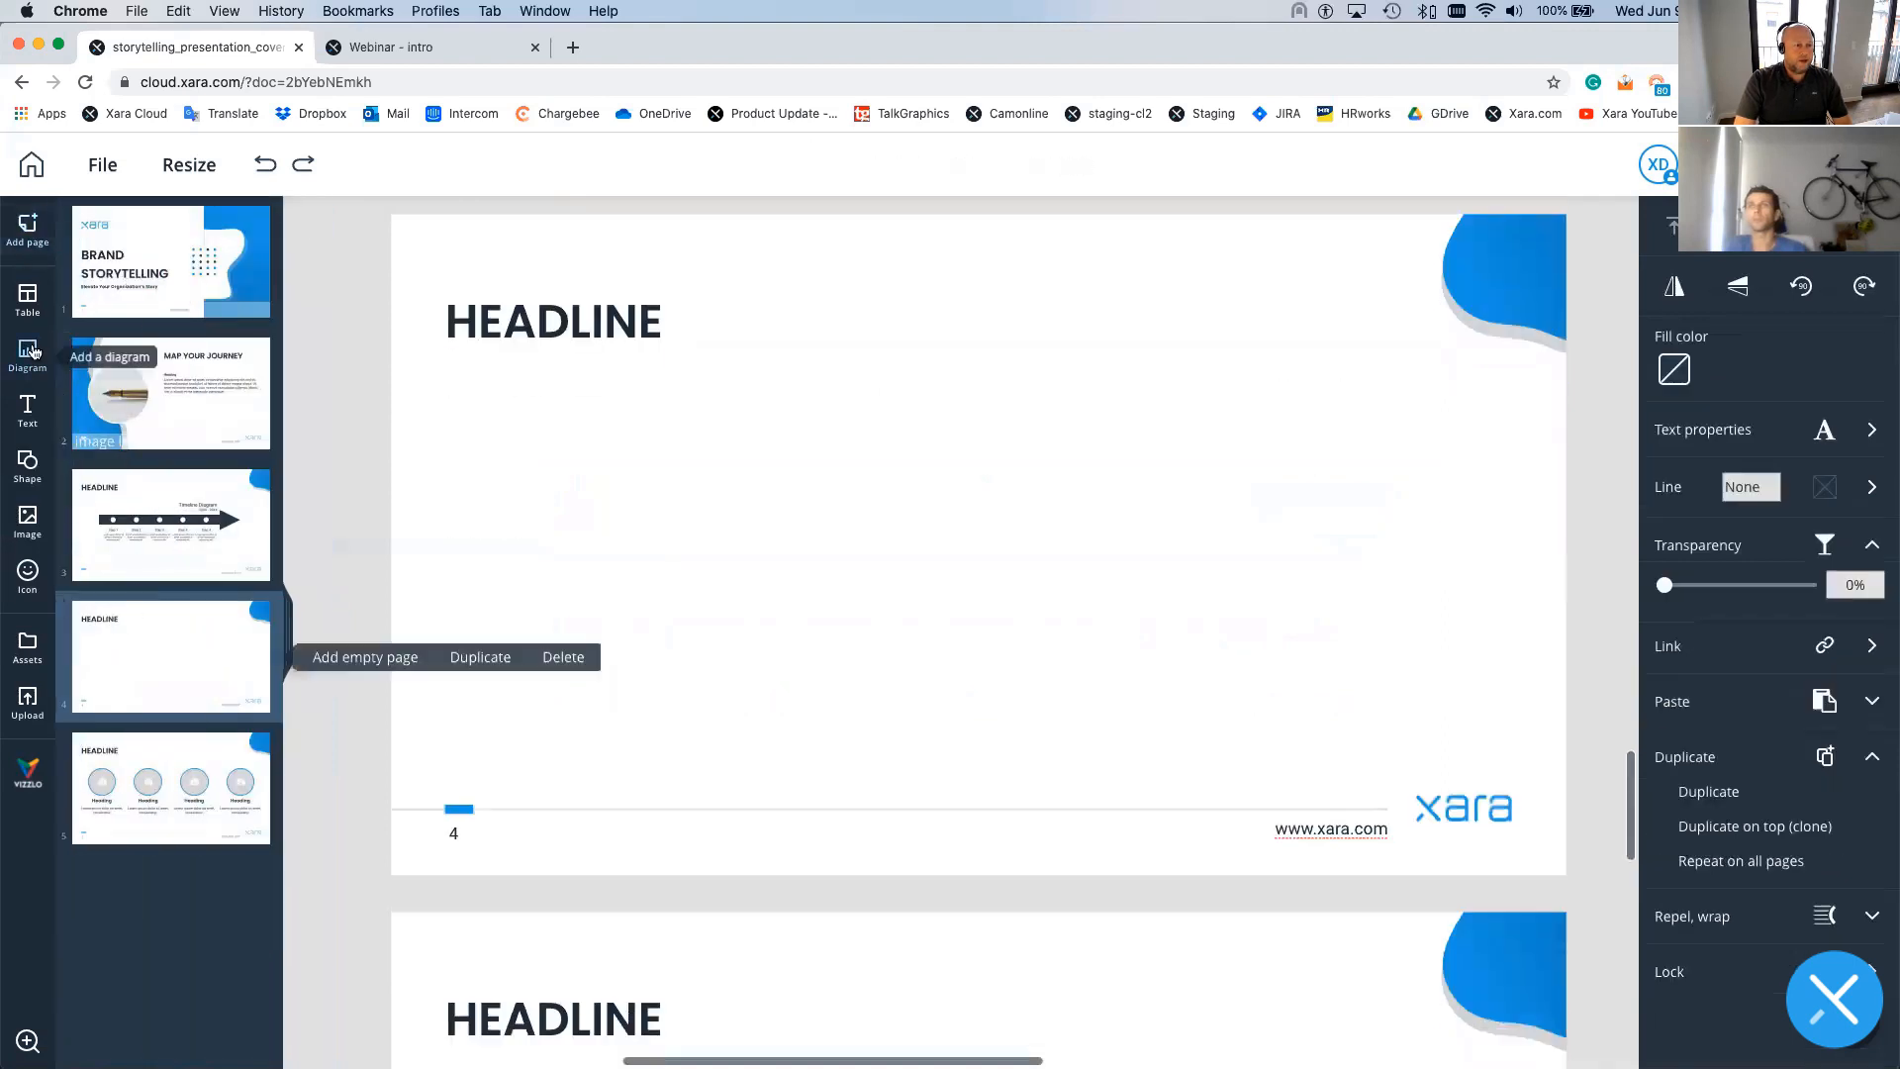
click(27, 351)
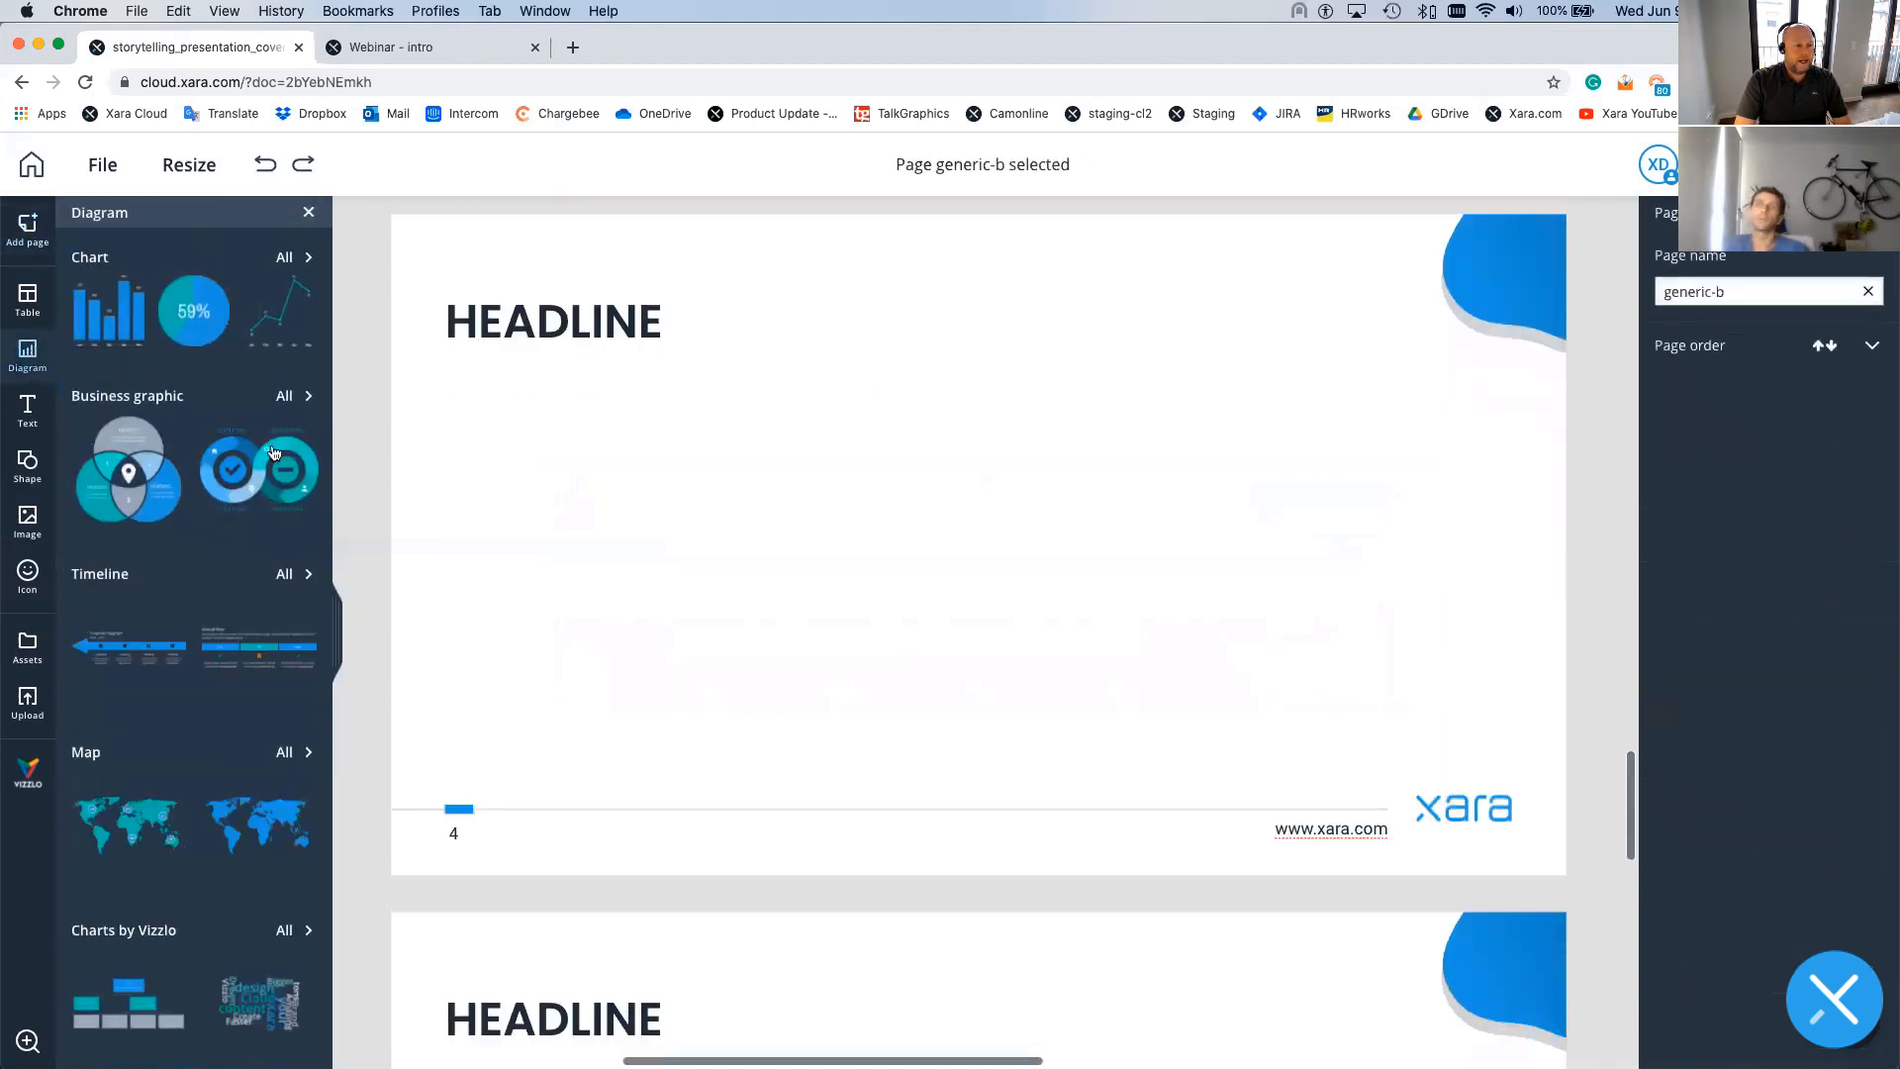
- Drag the numbered 01–04 step template from Business graphic 'All' onto page 4
click(304, 395)
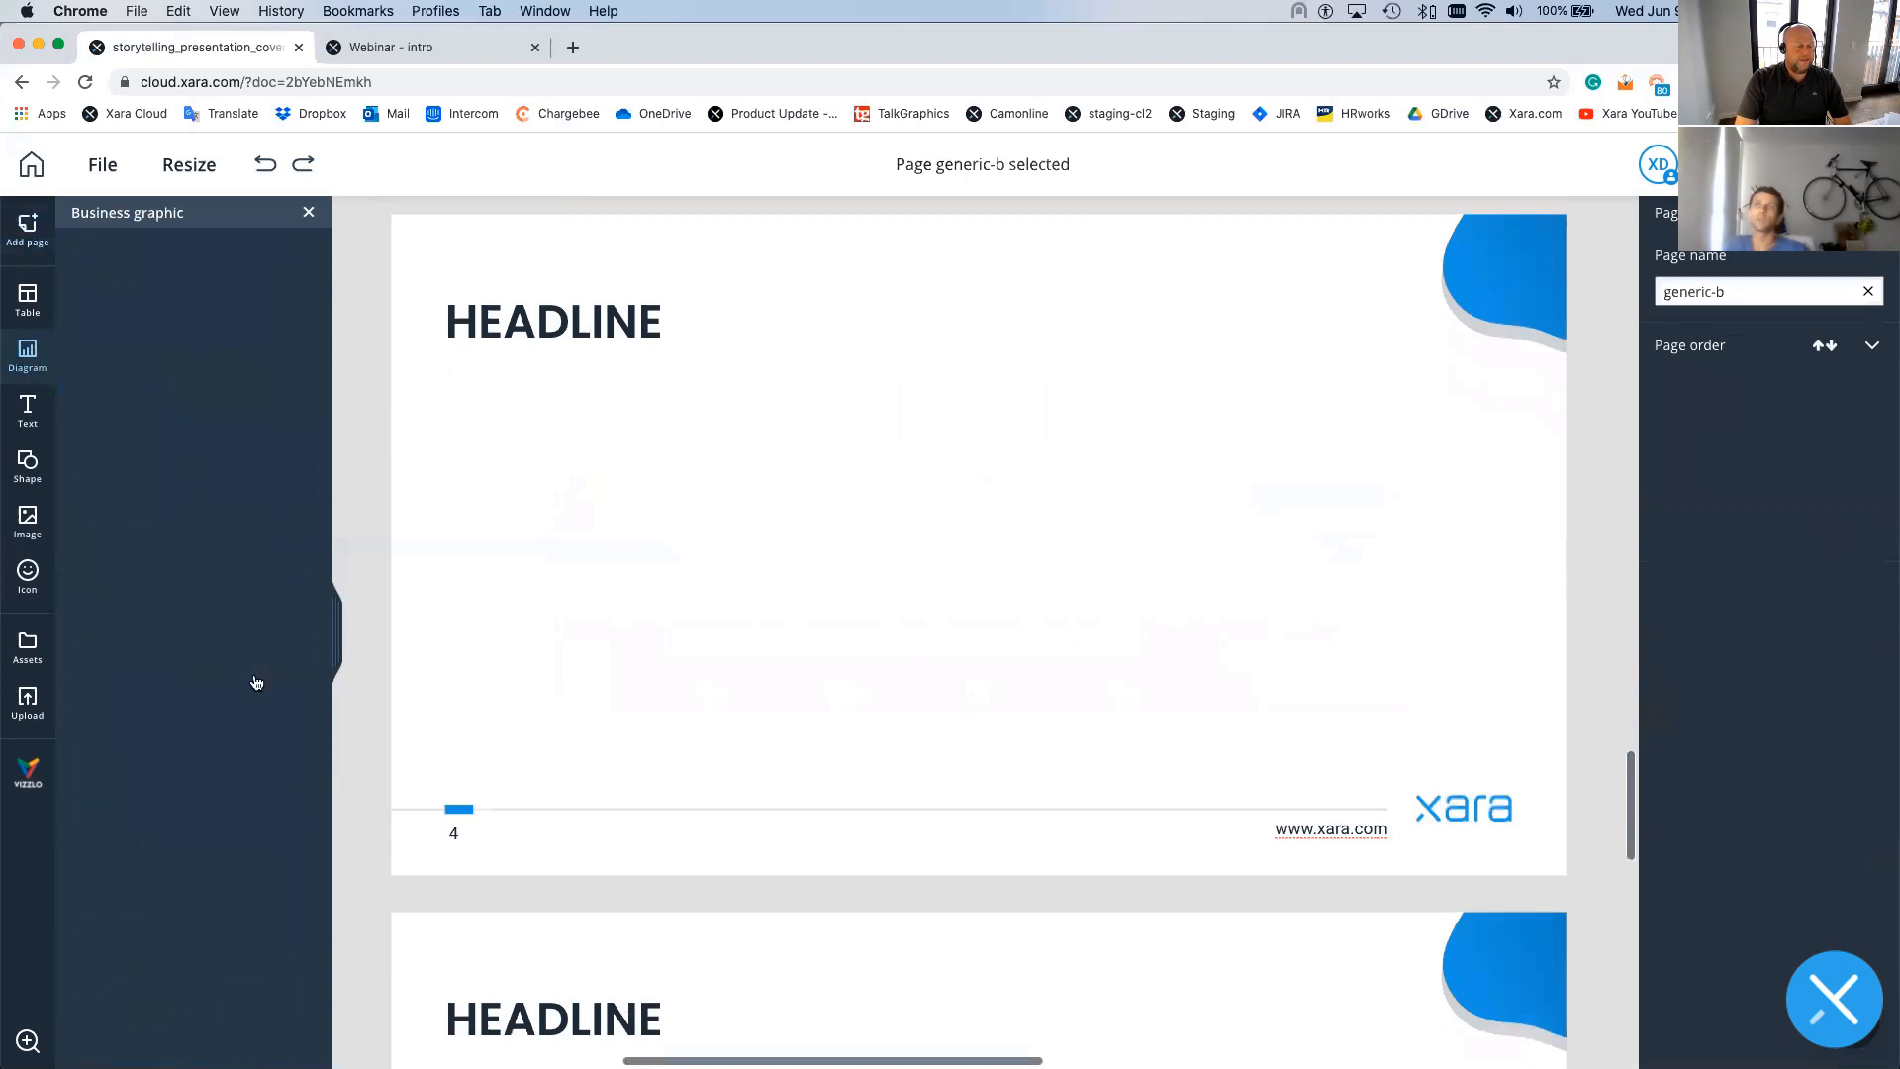
scroll(219, 640, down, 15)
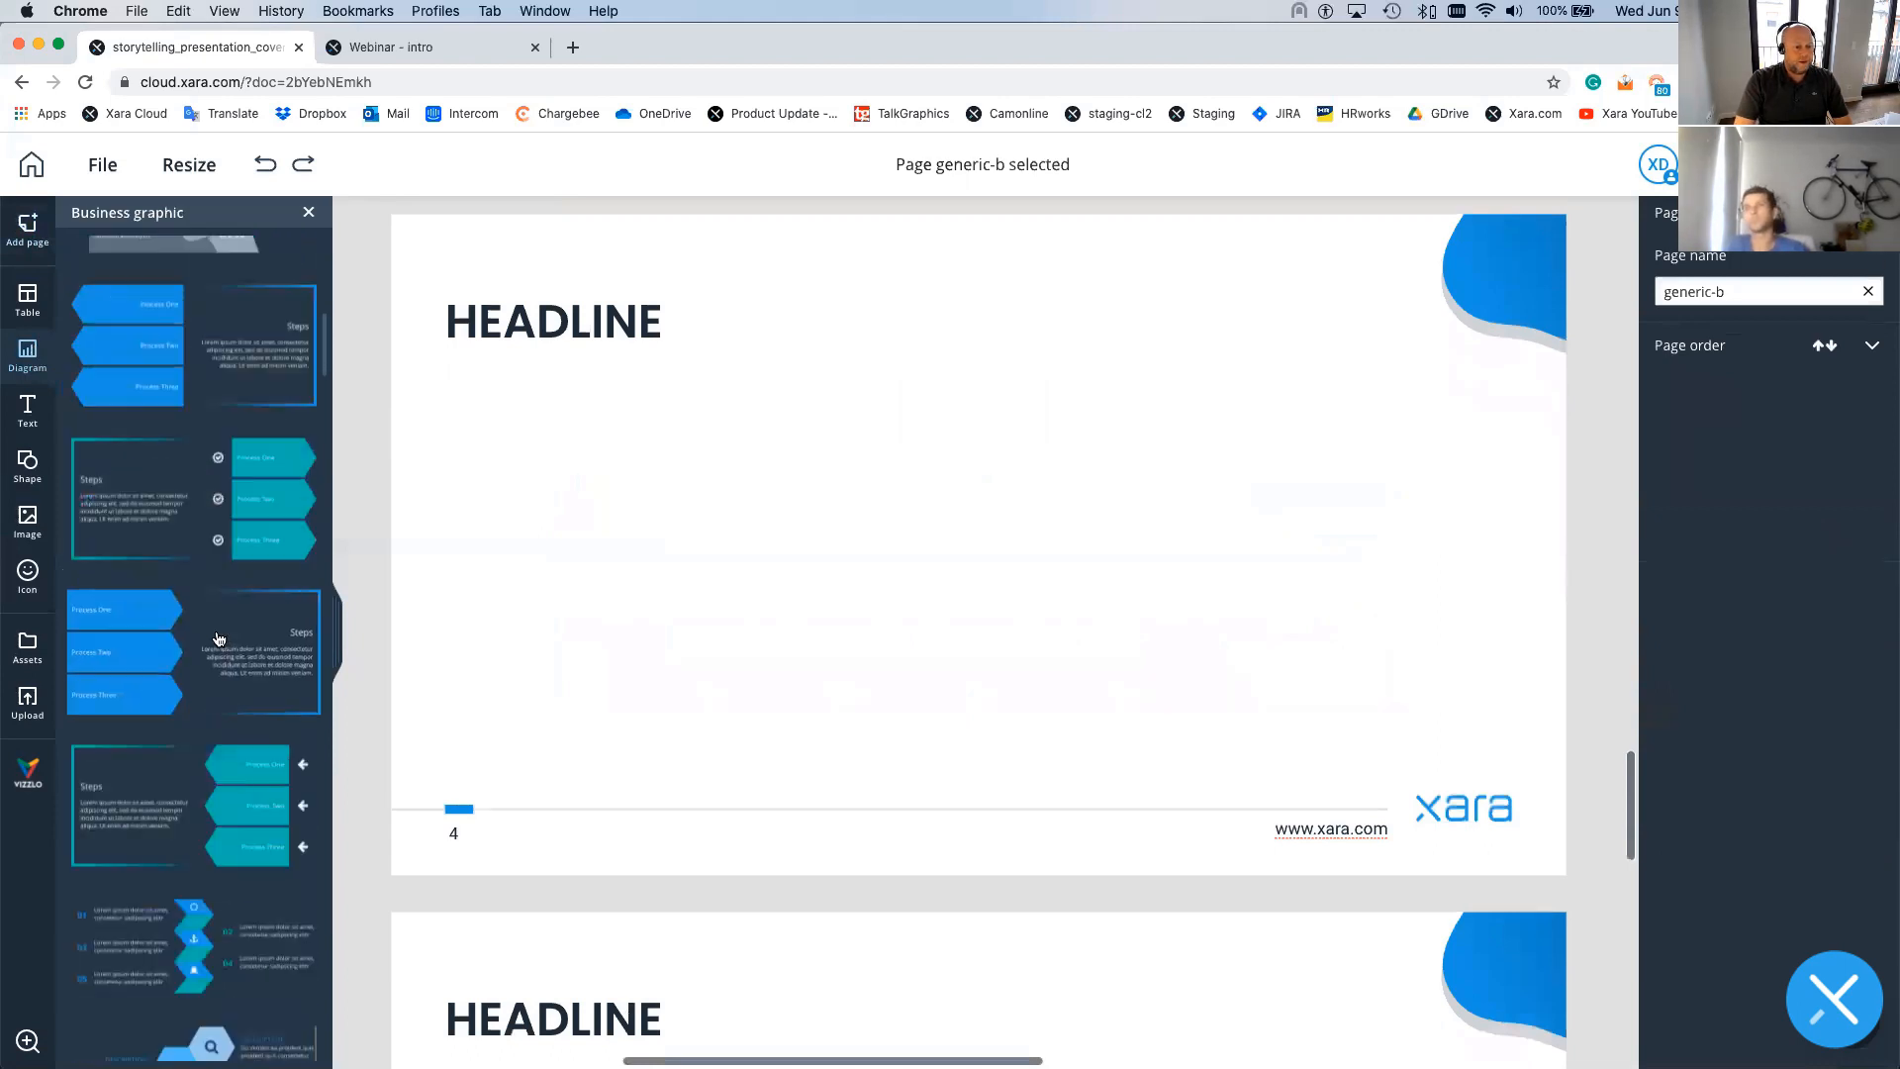
scroll(220, 640, down, 4)
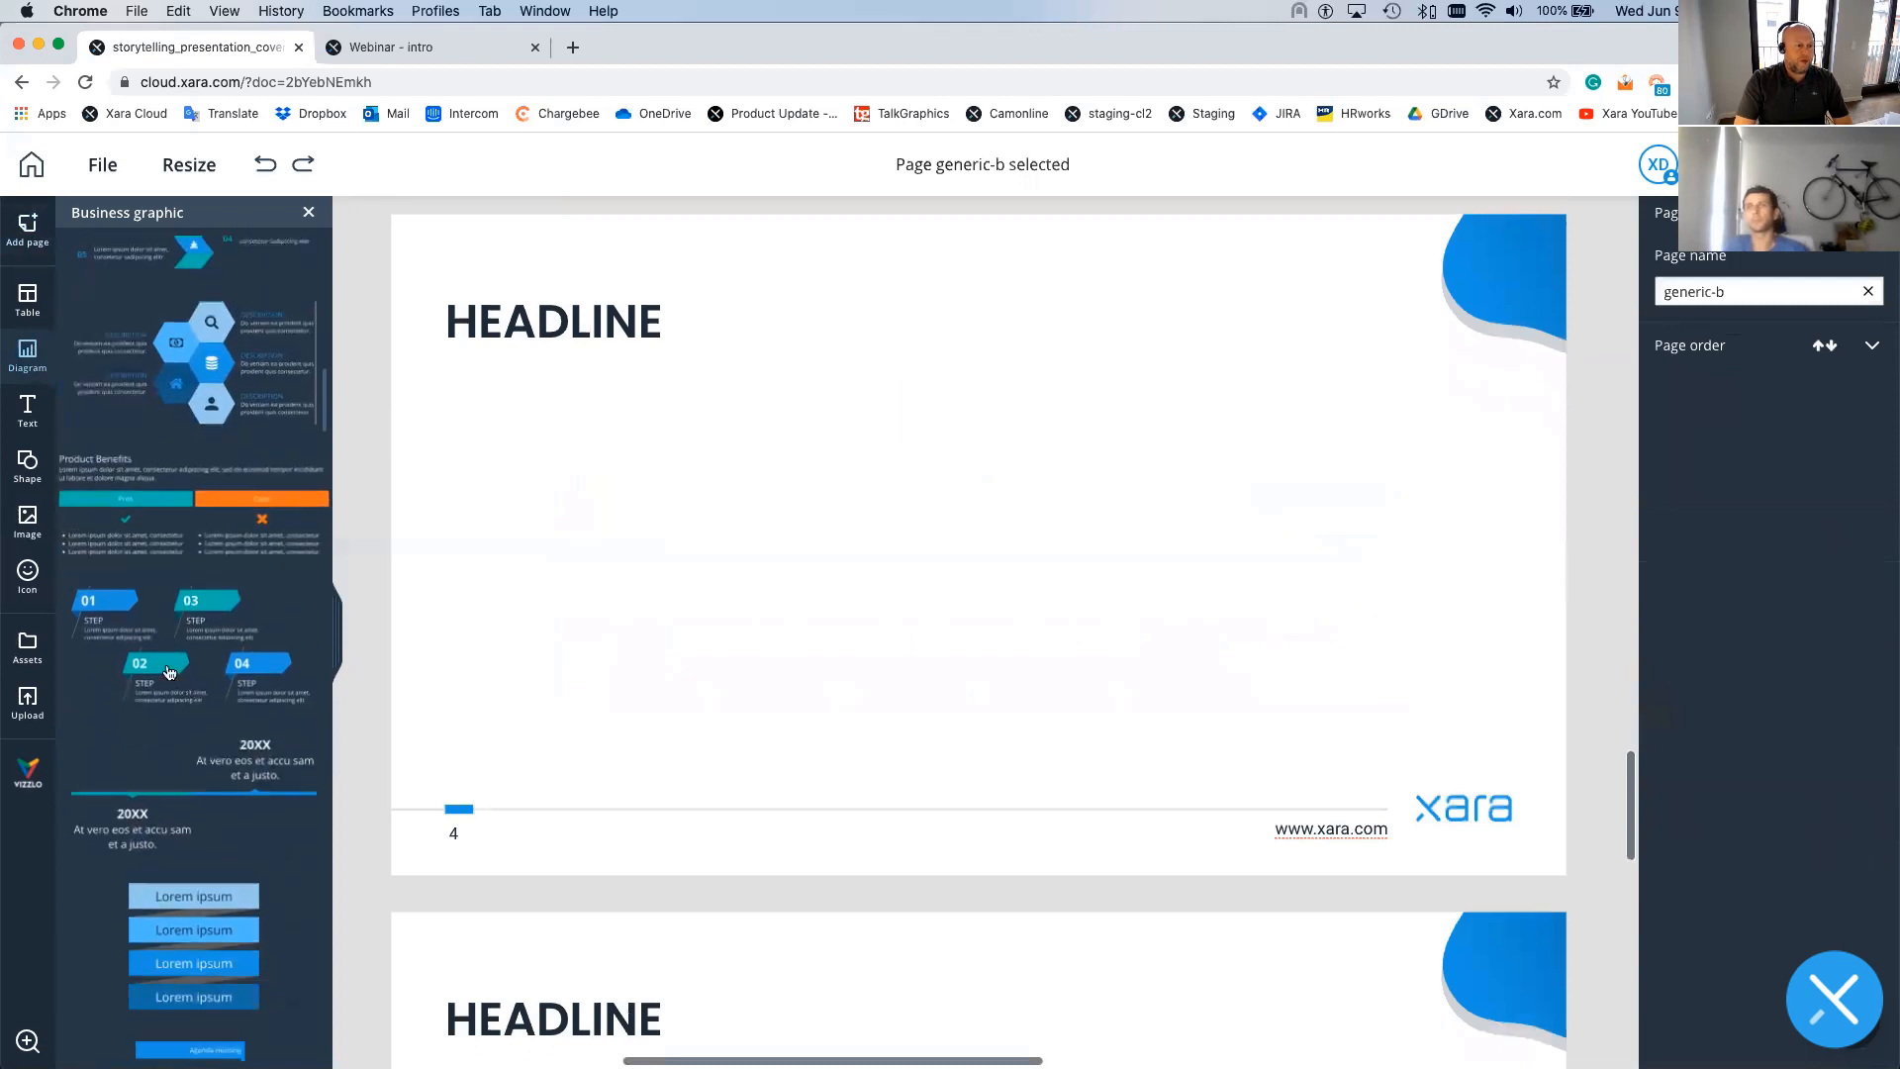
drag(282, 614, 701, 611)
- Smart-duplicate the step infographic to extend it to six steps
key(Escape)
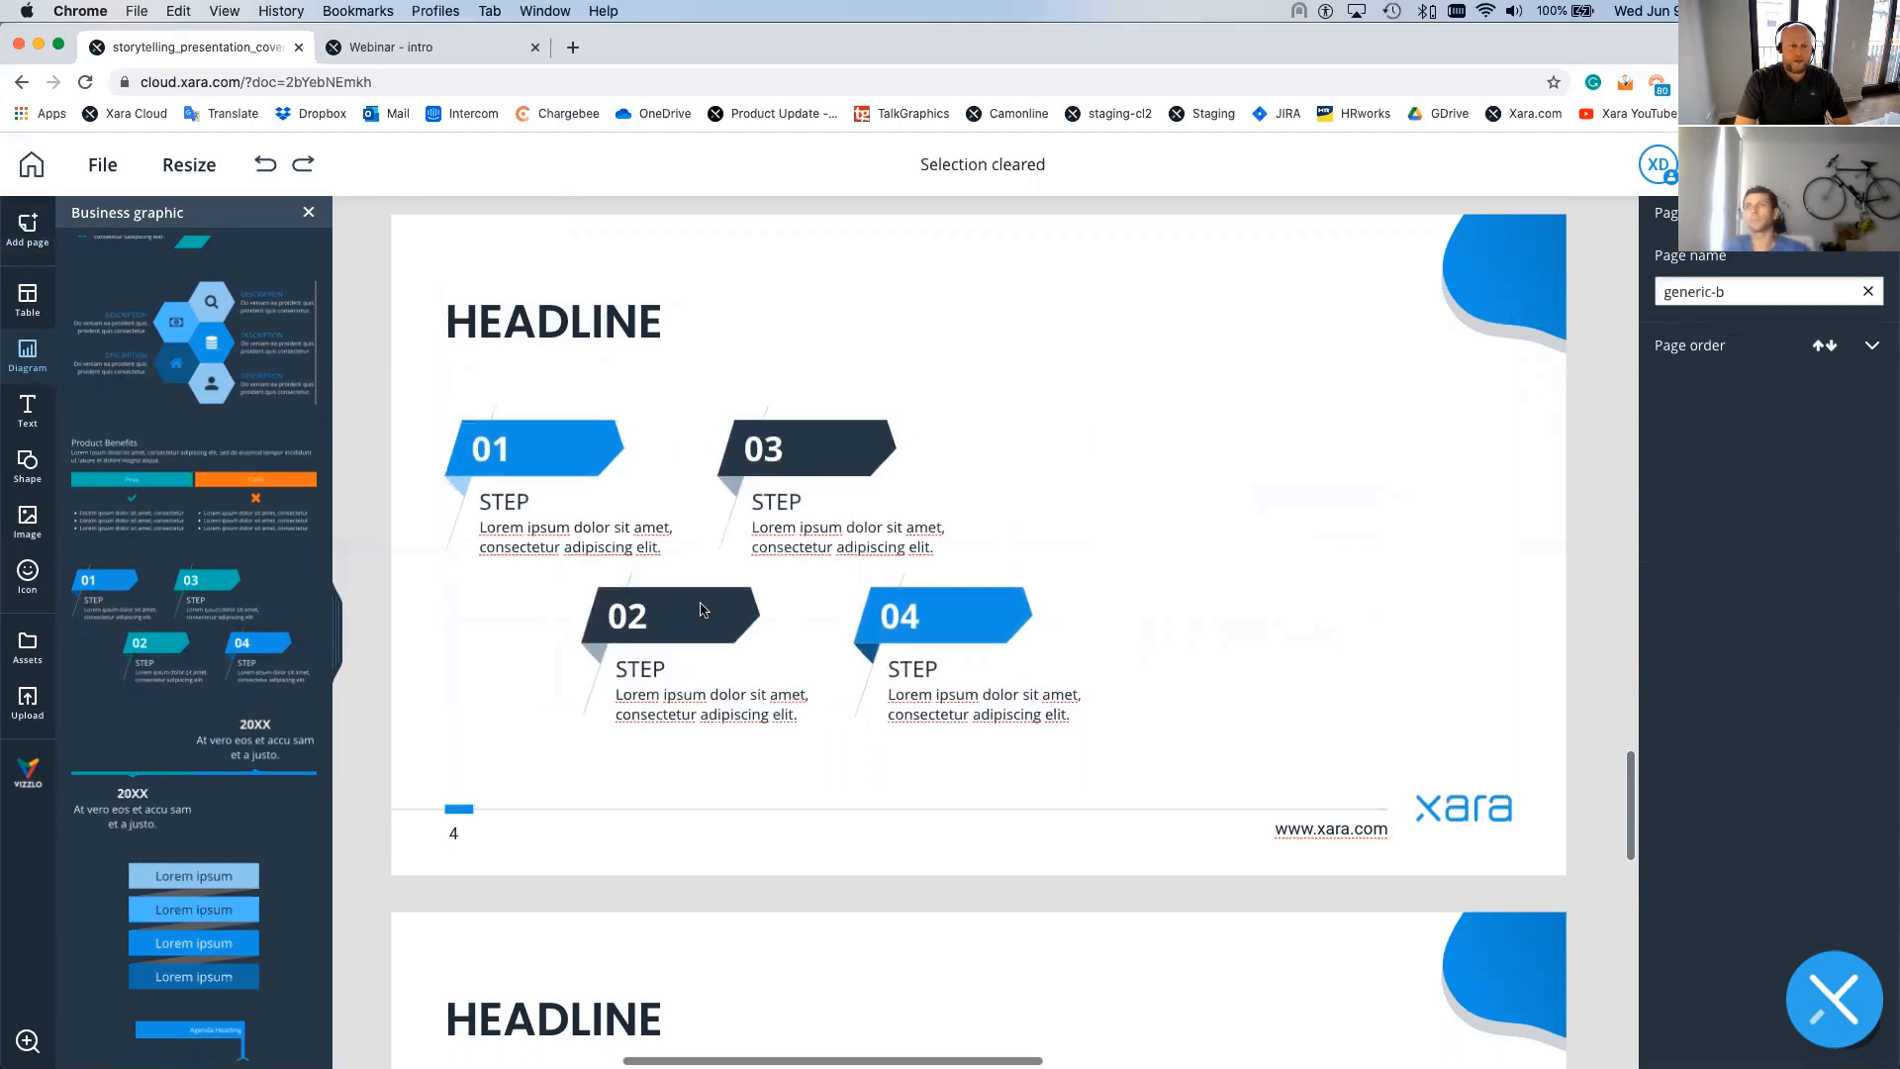
click(701, 604)
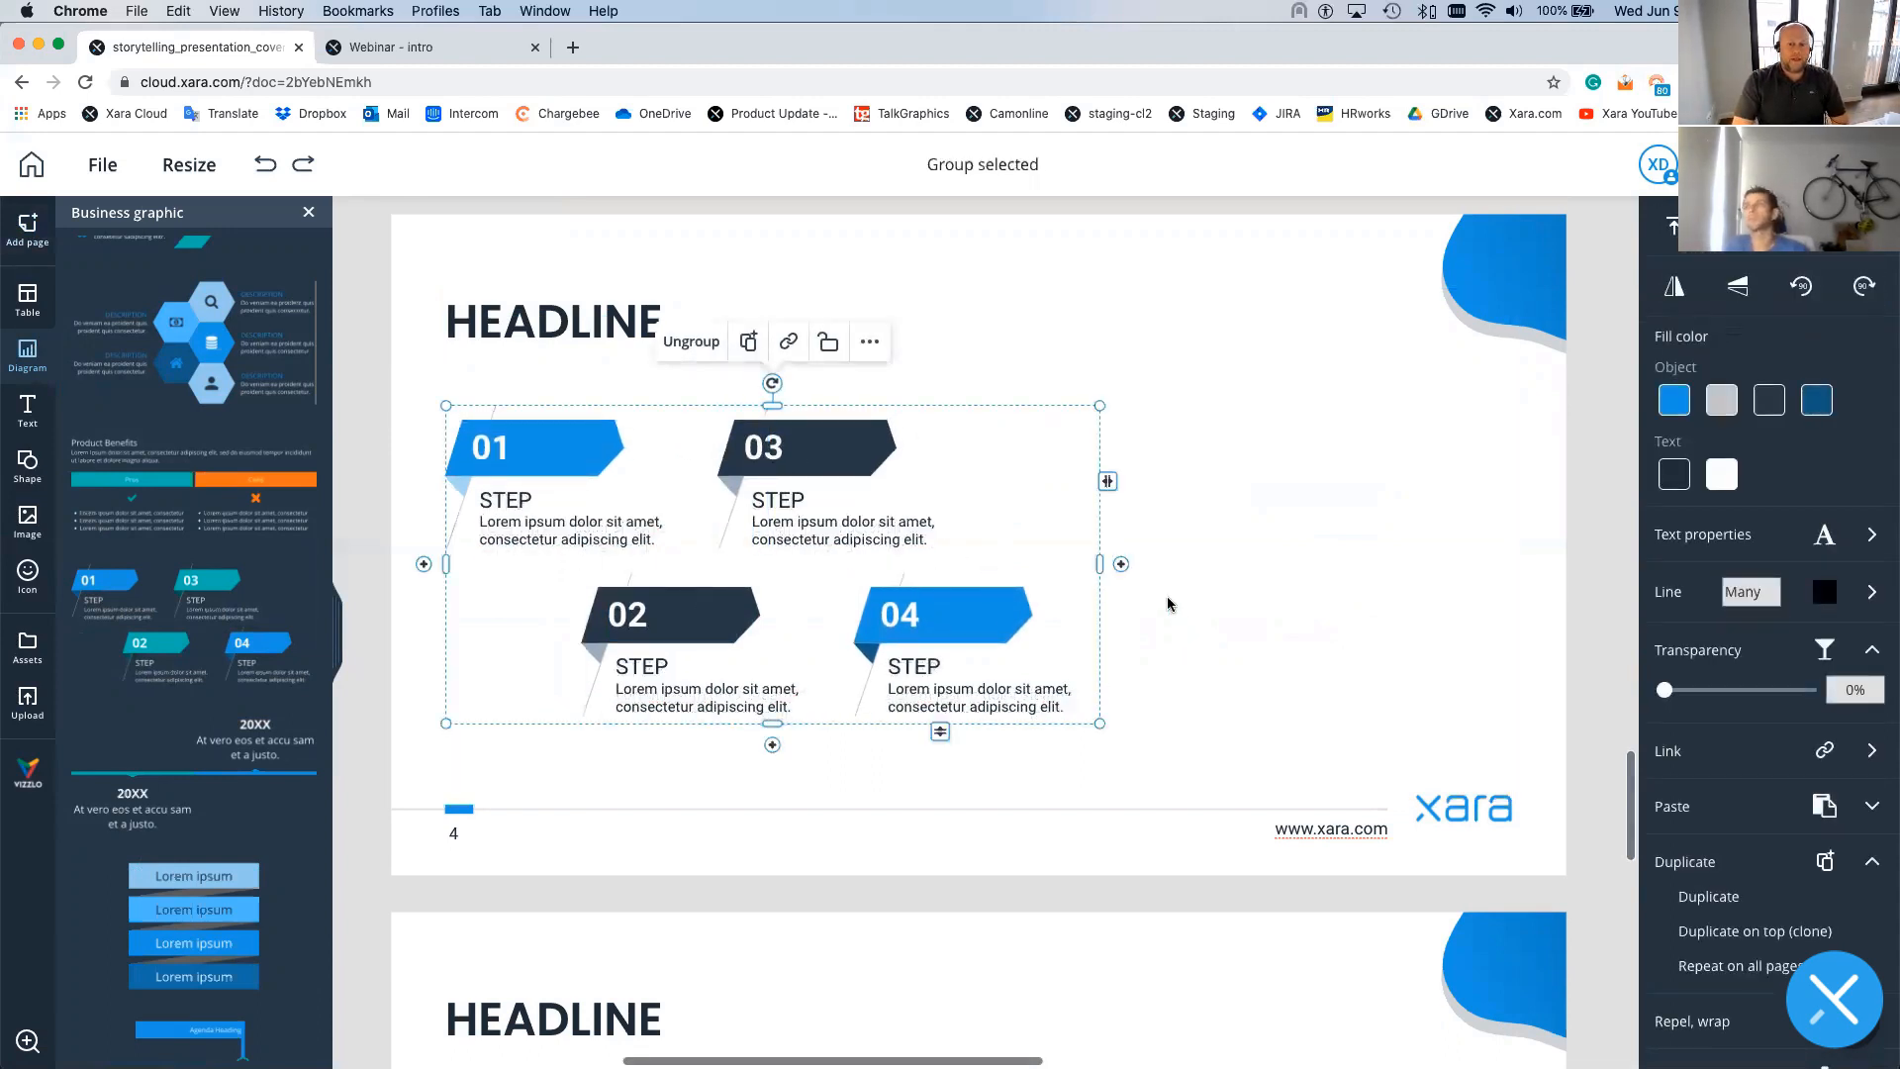
drag(1119, 563, 1391, 573)
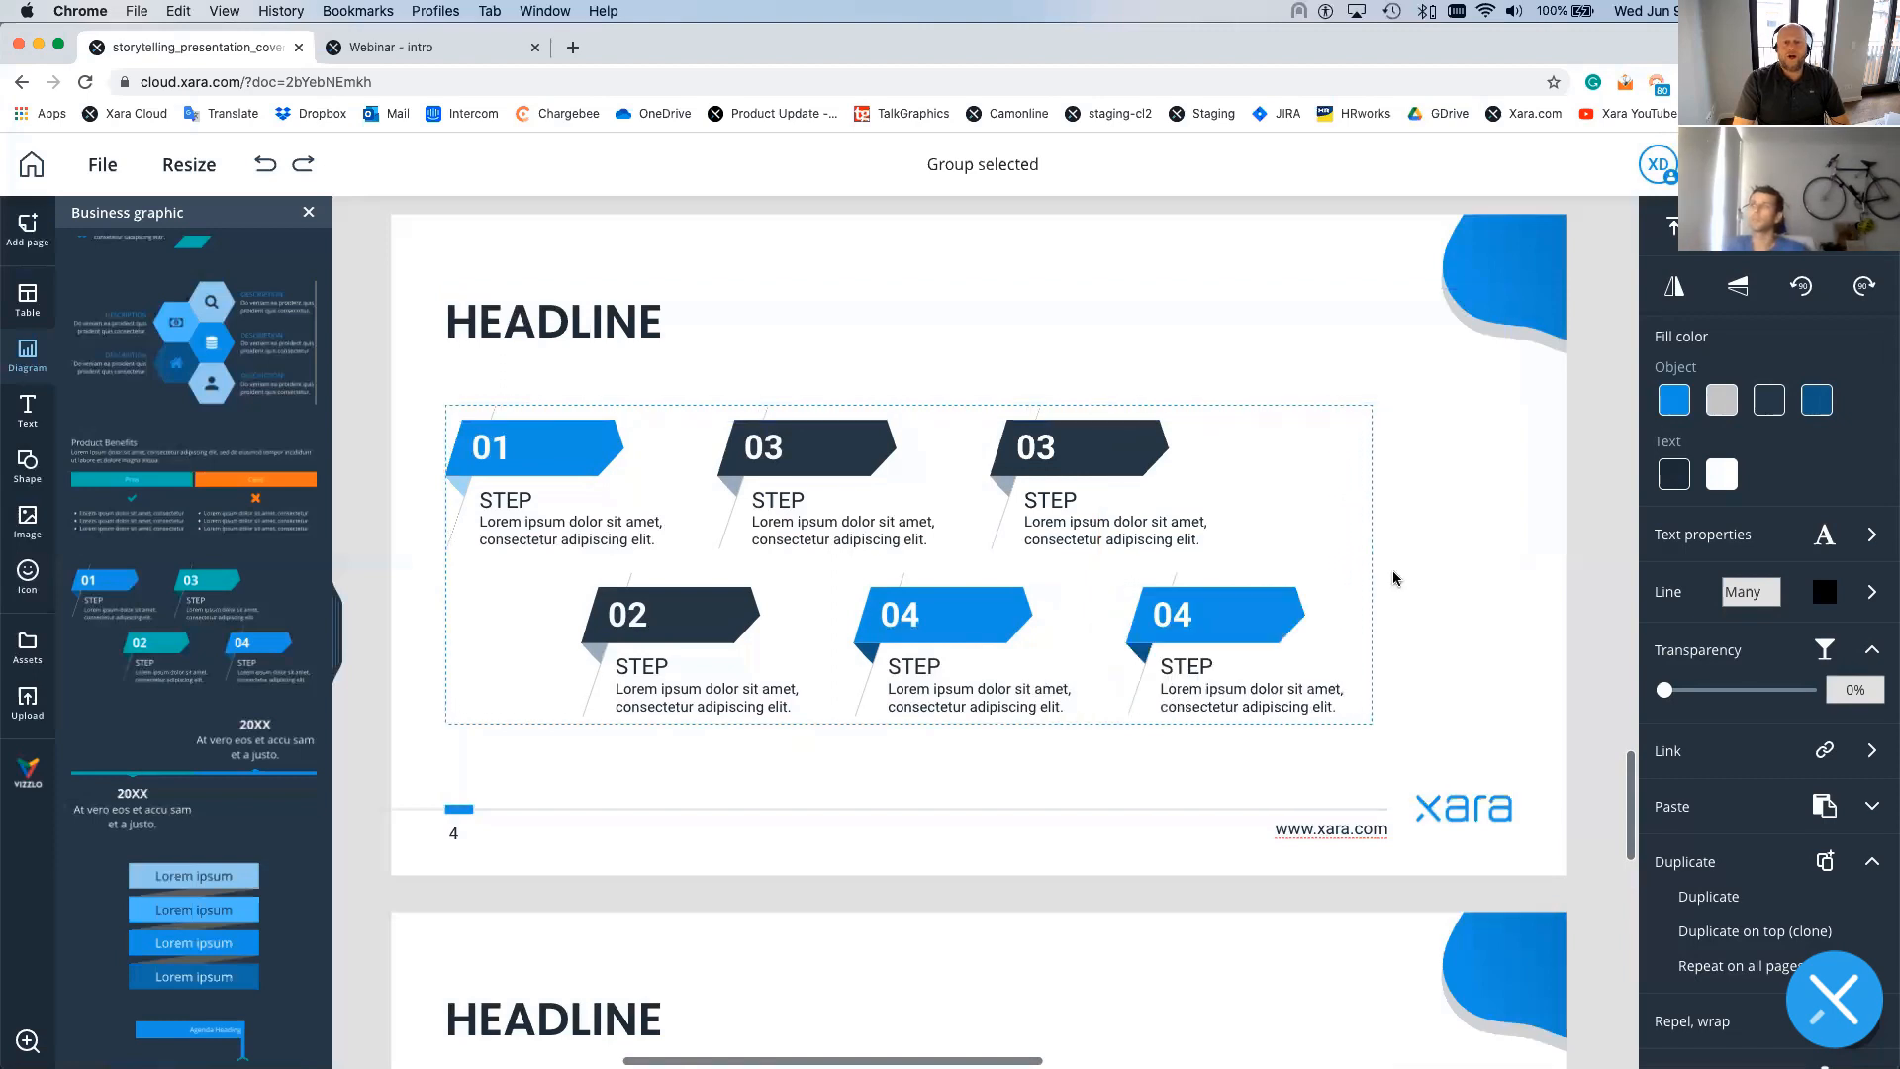
- Renumber the two new steps as 05 and 06
double_click(1060, 456)
key(BackSpace)
text(5)
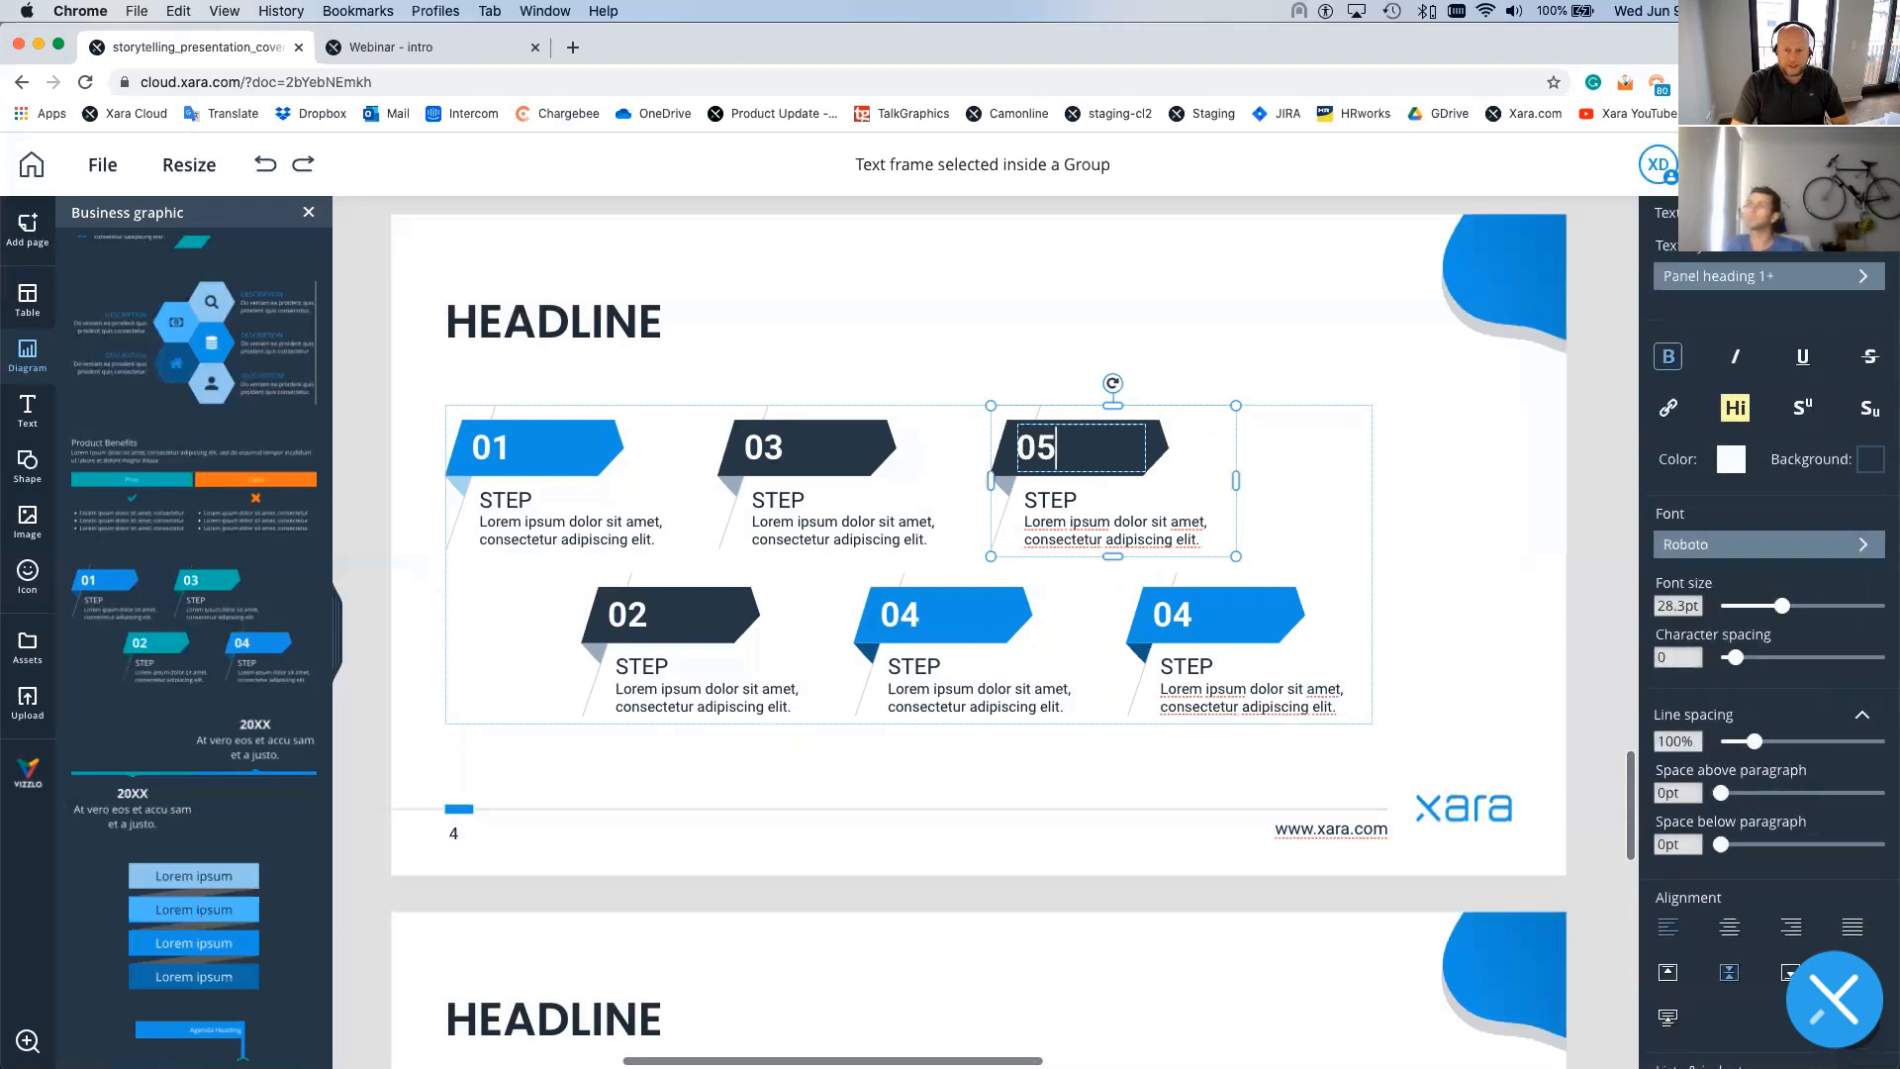
click(1189, 615)
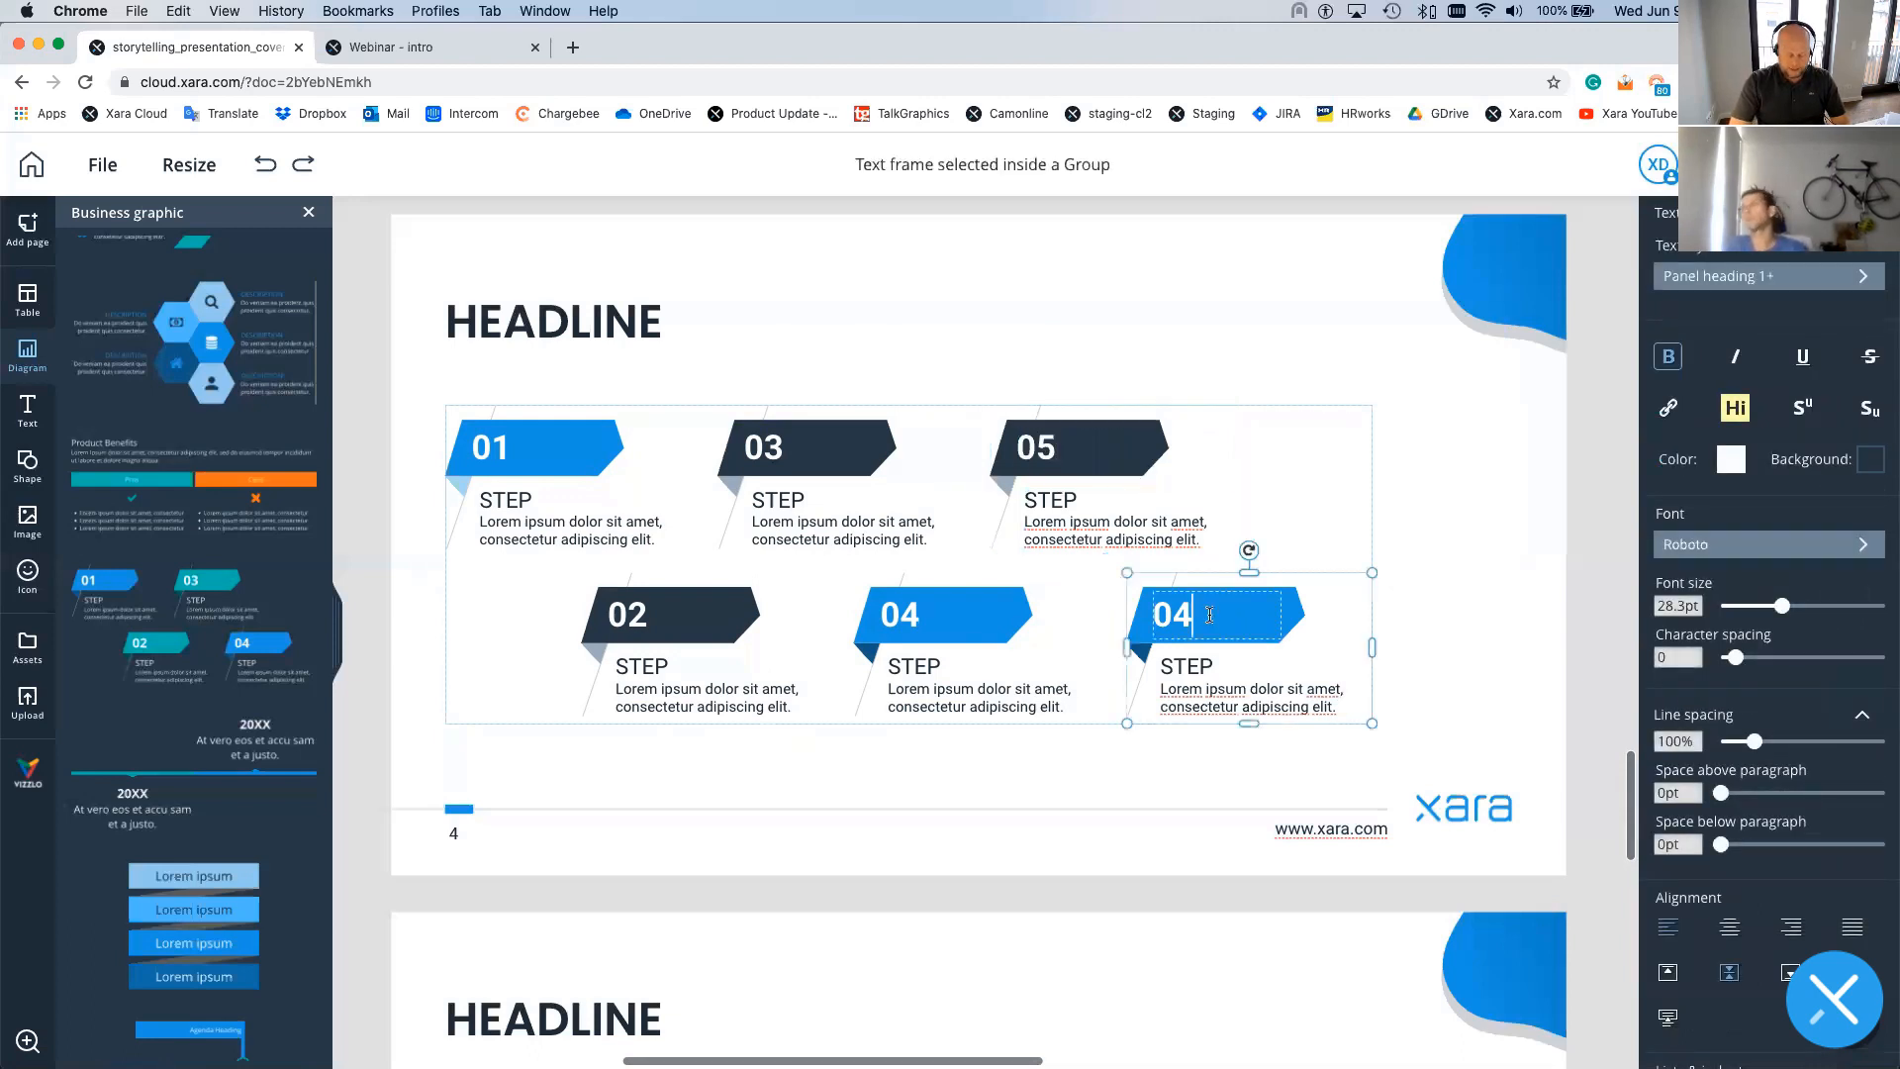
key(BackSpace)
text(6)
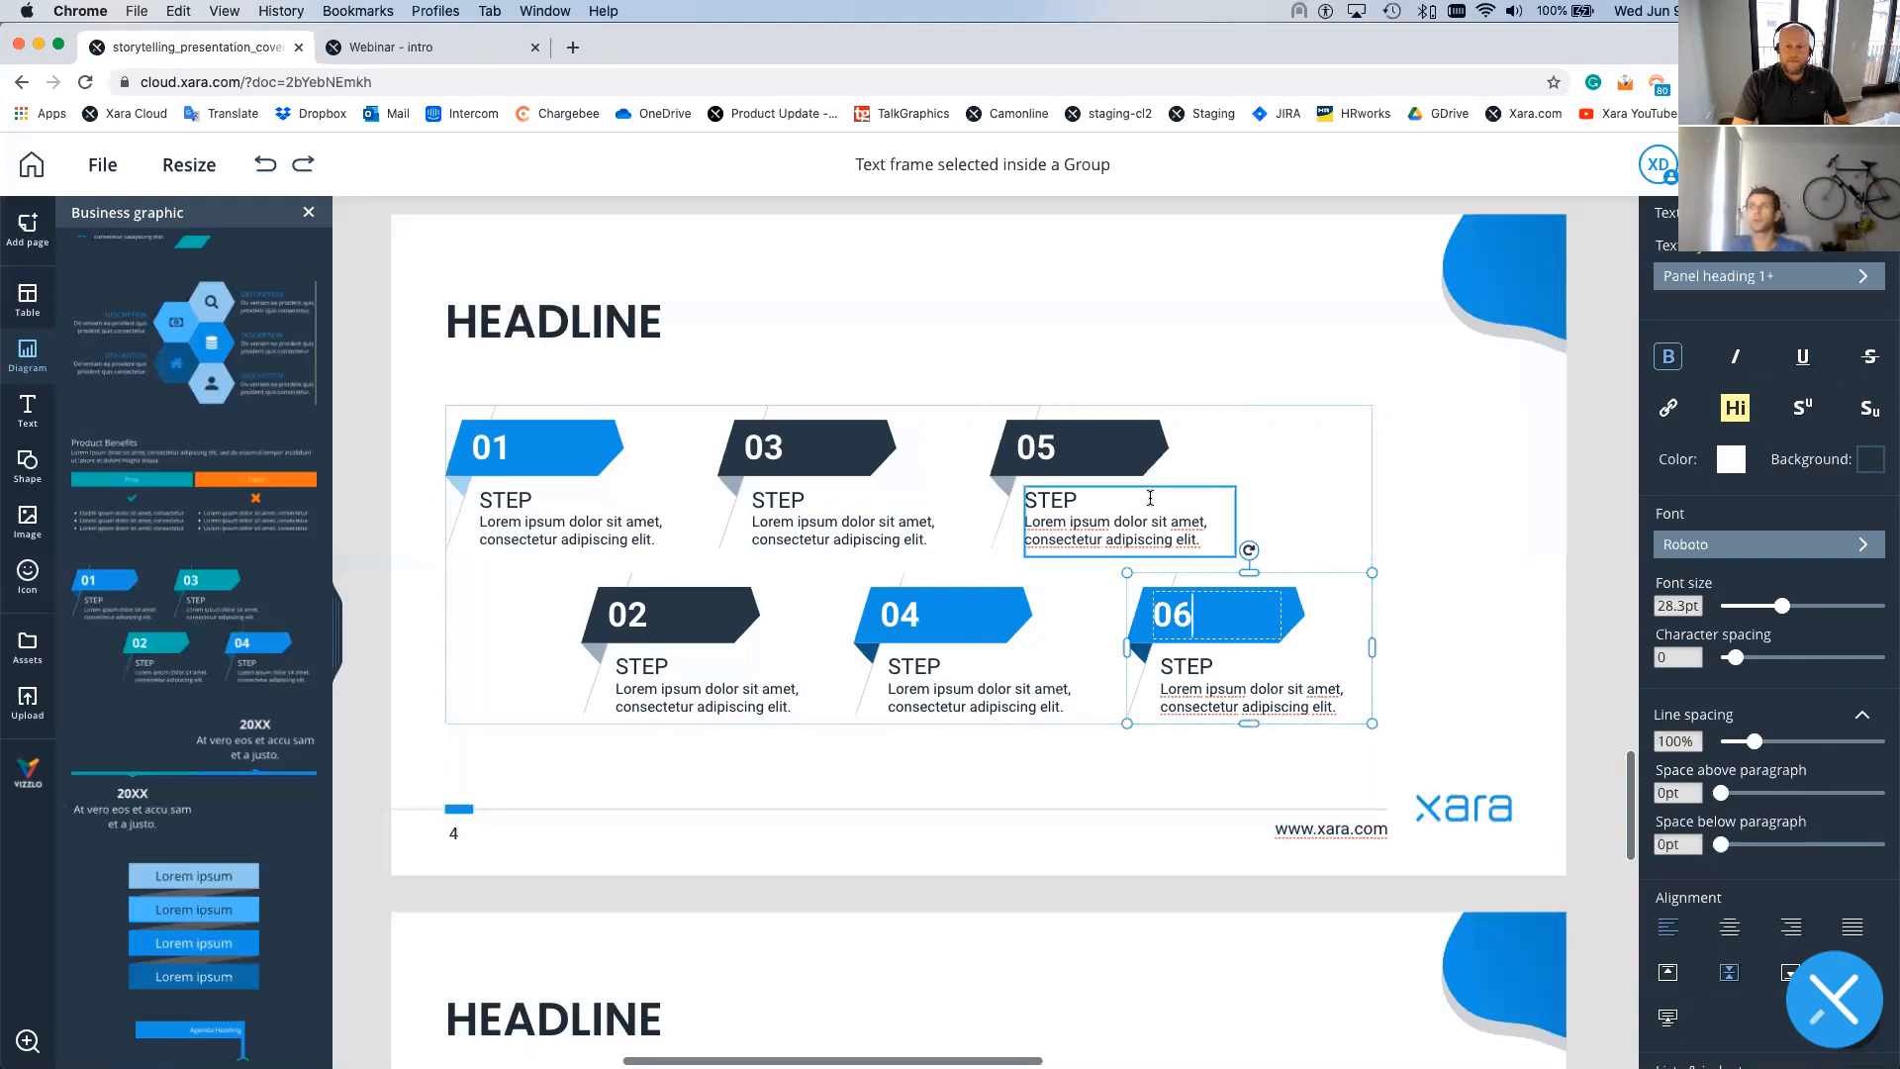
click(1369, 507)
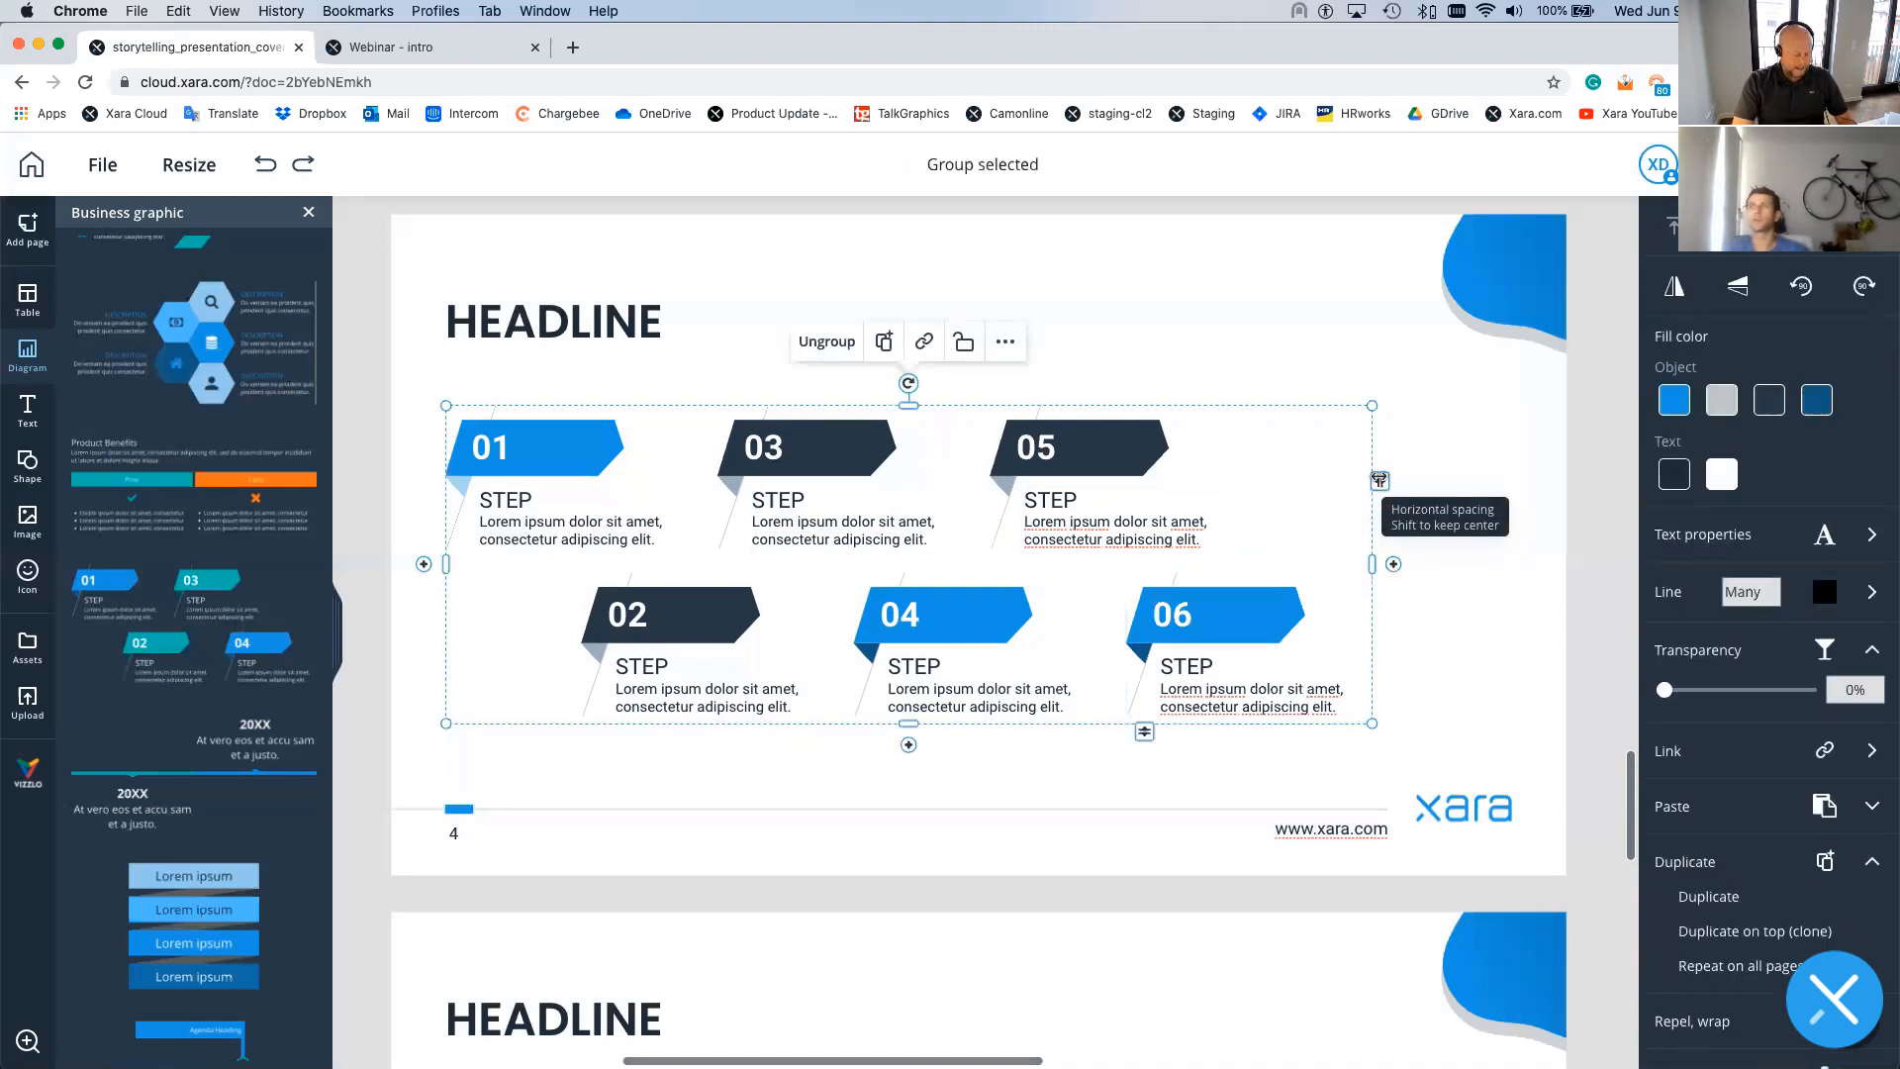
- Experiment with step spacing and count, trim to five steps, then delete the infographic
mouse_move(1461, 478)
mouse_down()
mouse_move(1386, 477)
mouse_move(1478, 482)
mouse_up()
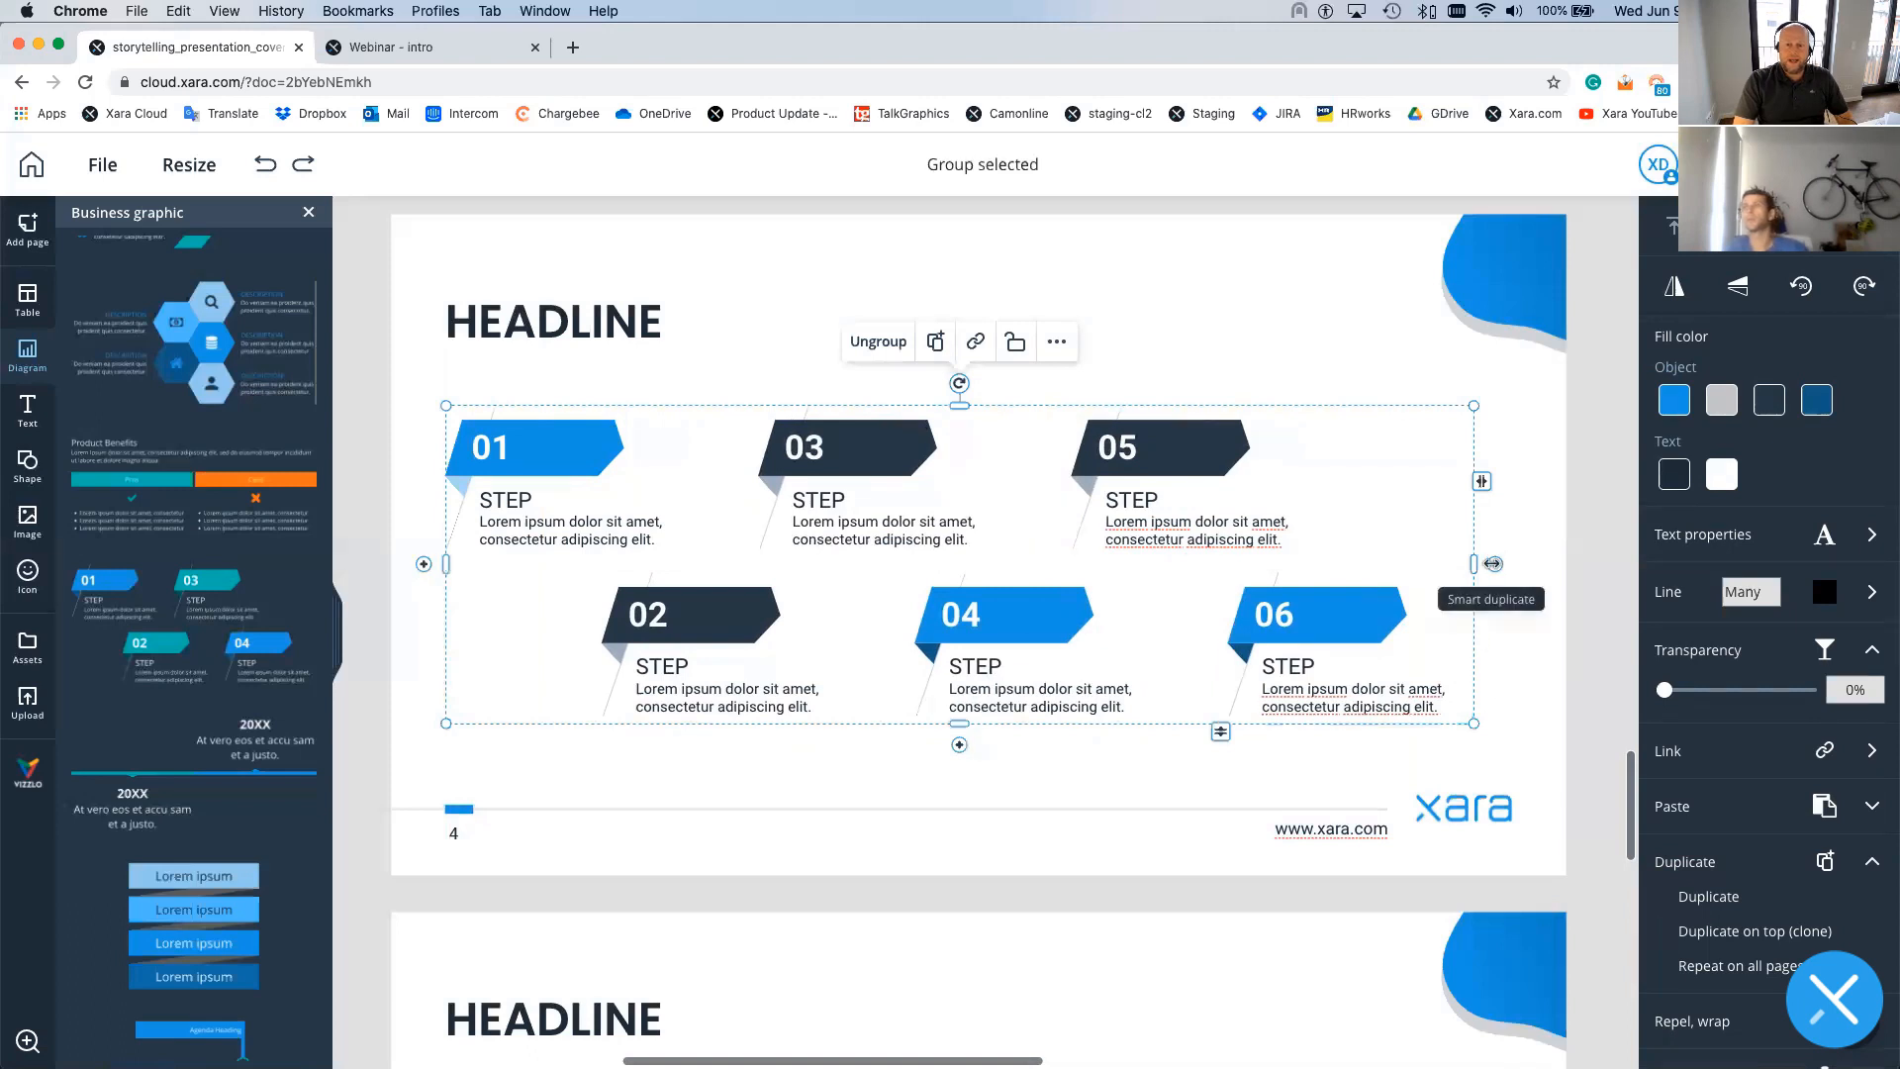
drag(1492, 563, 1327, 560)
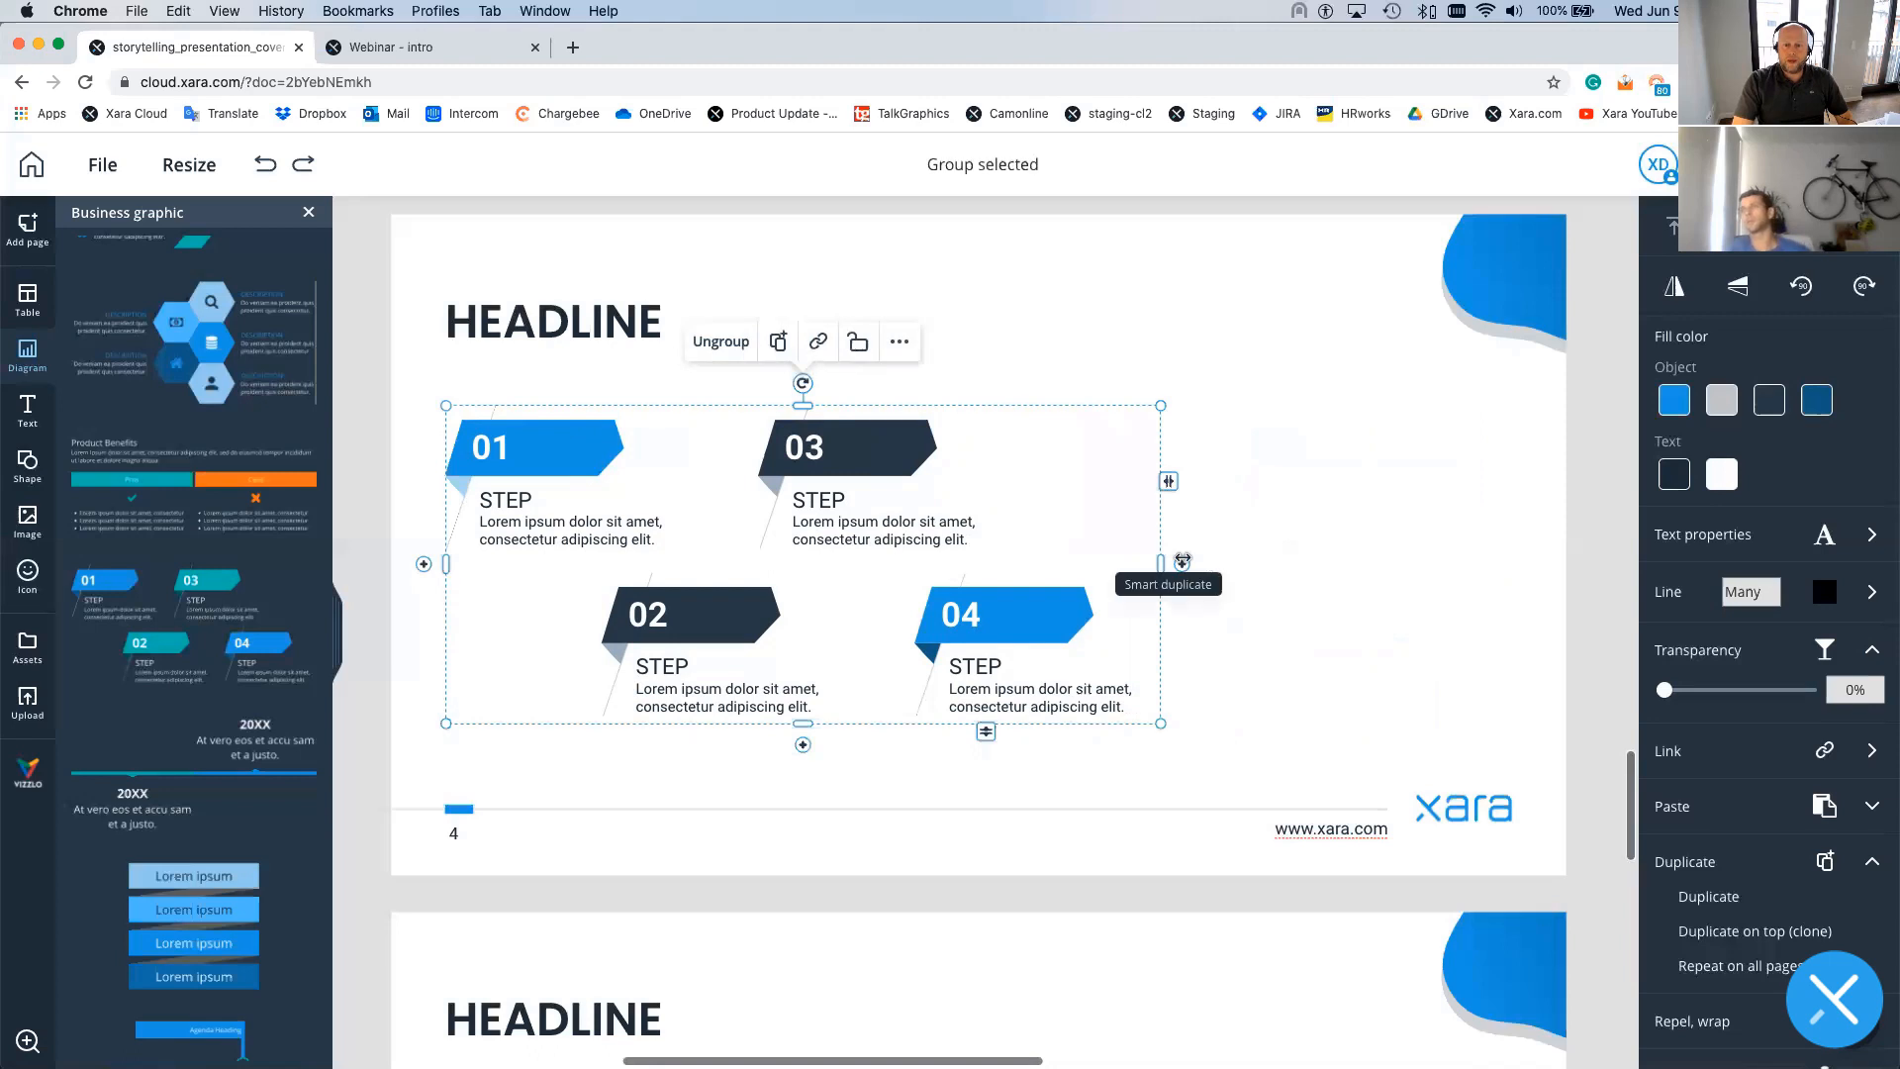
drag(1182, 560, 1293, 562)
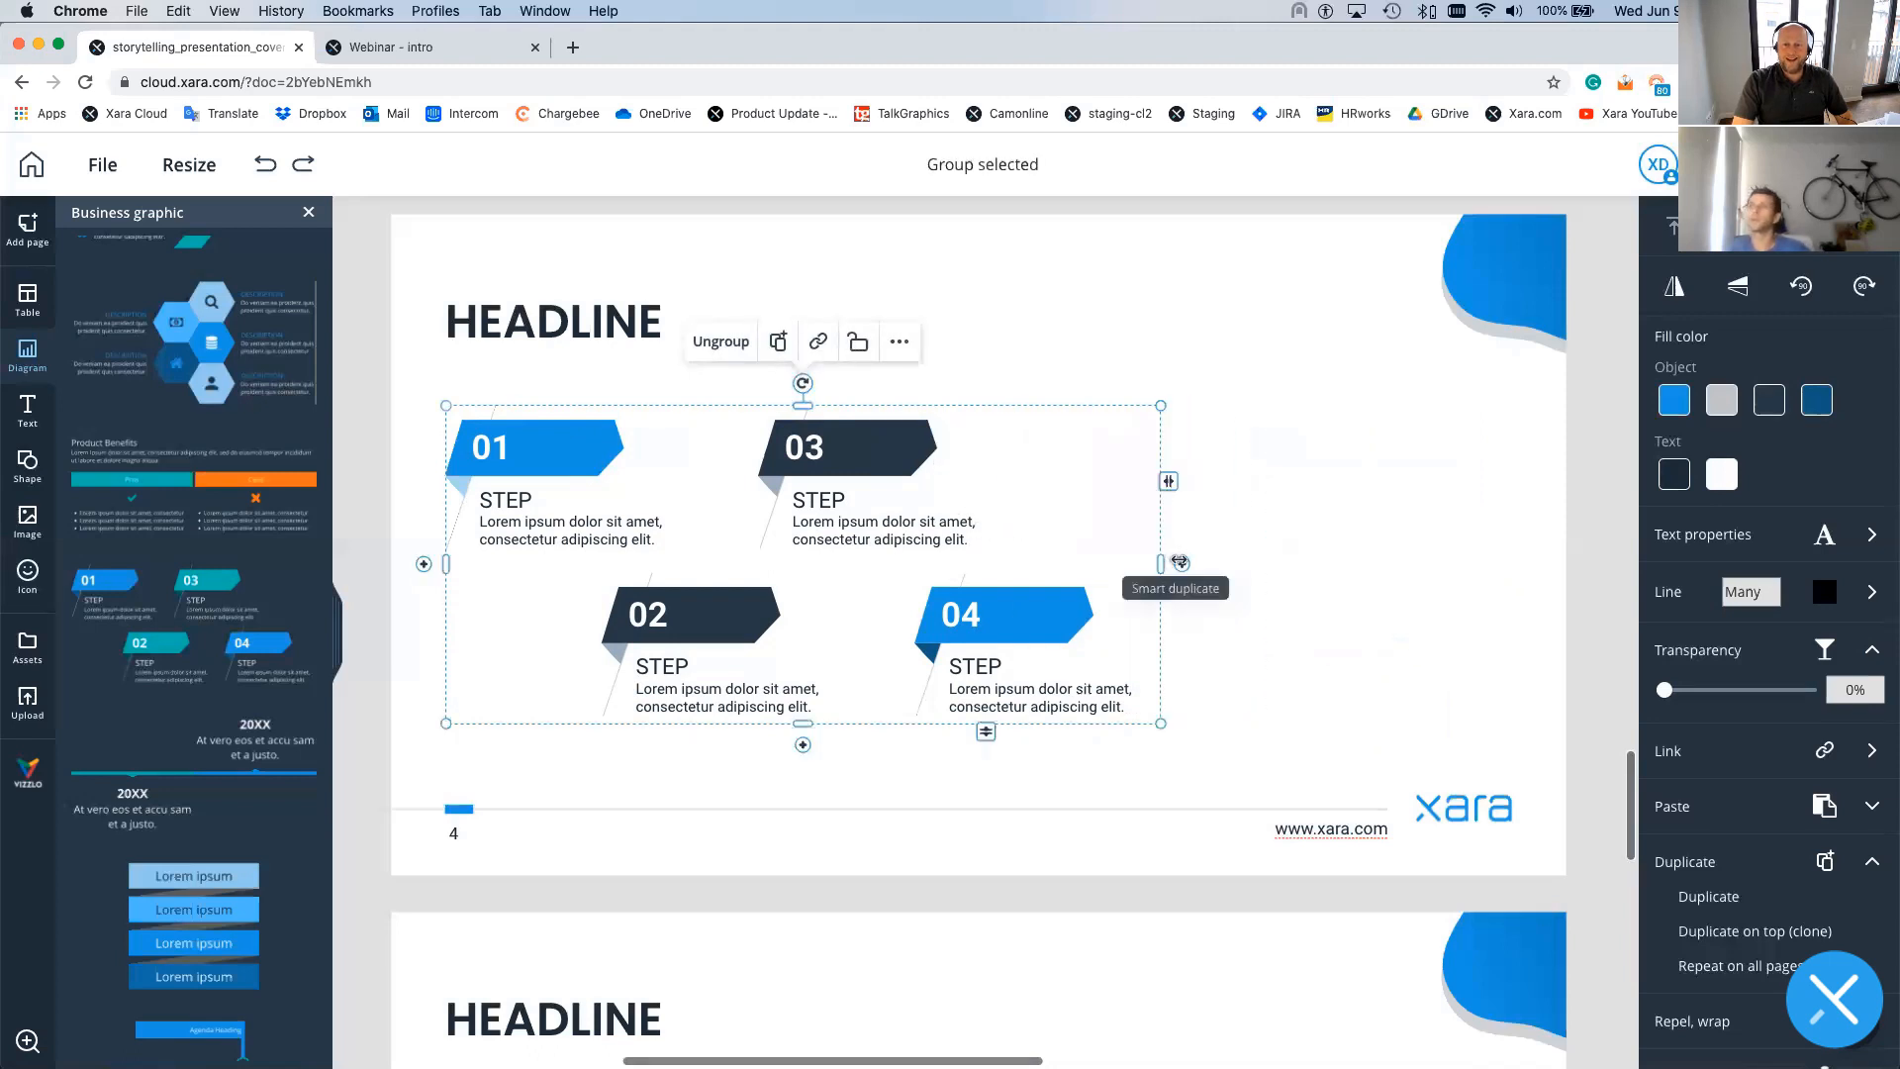
click(256, 169)
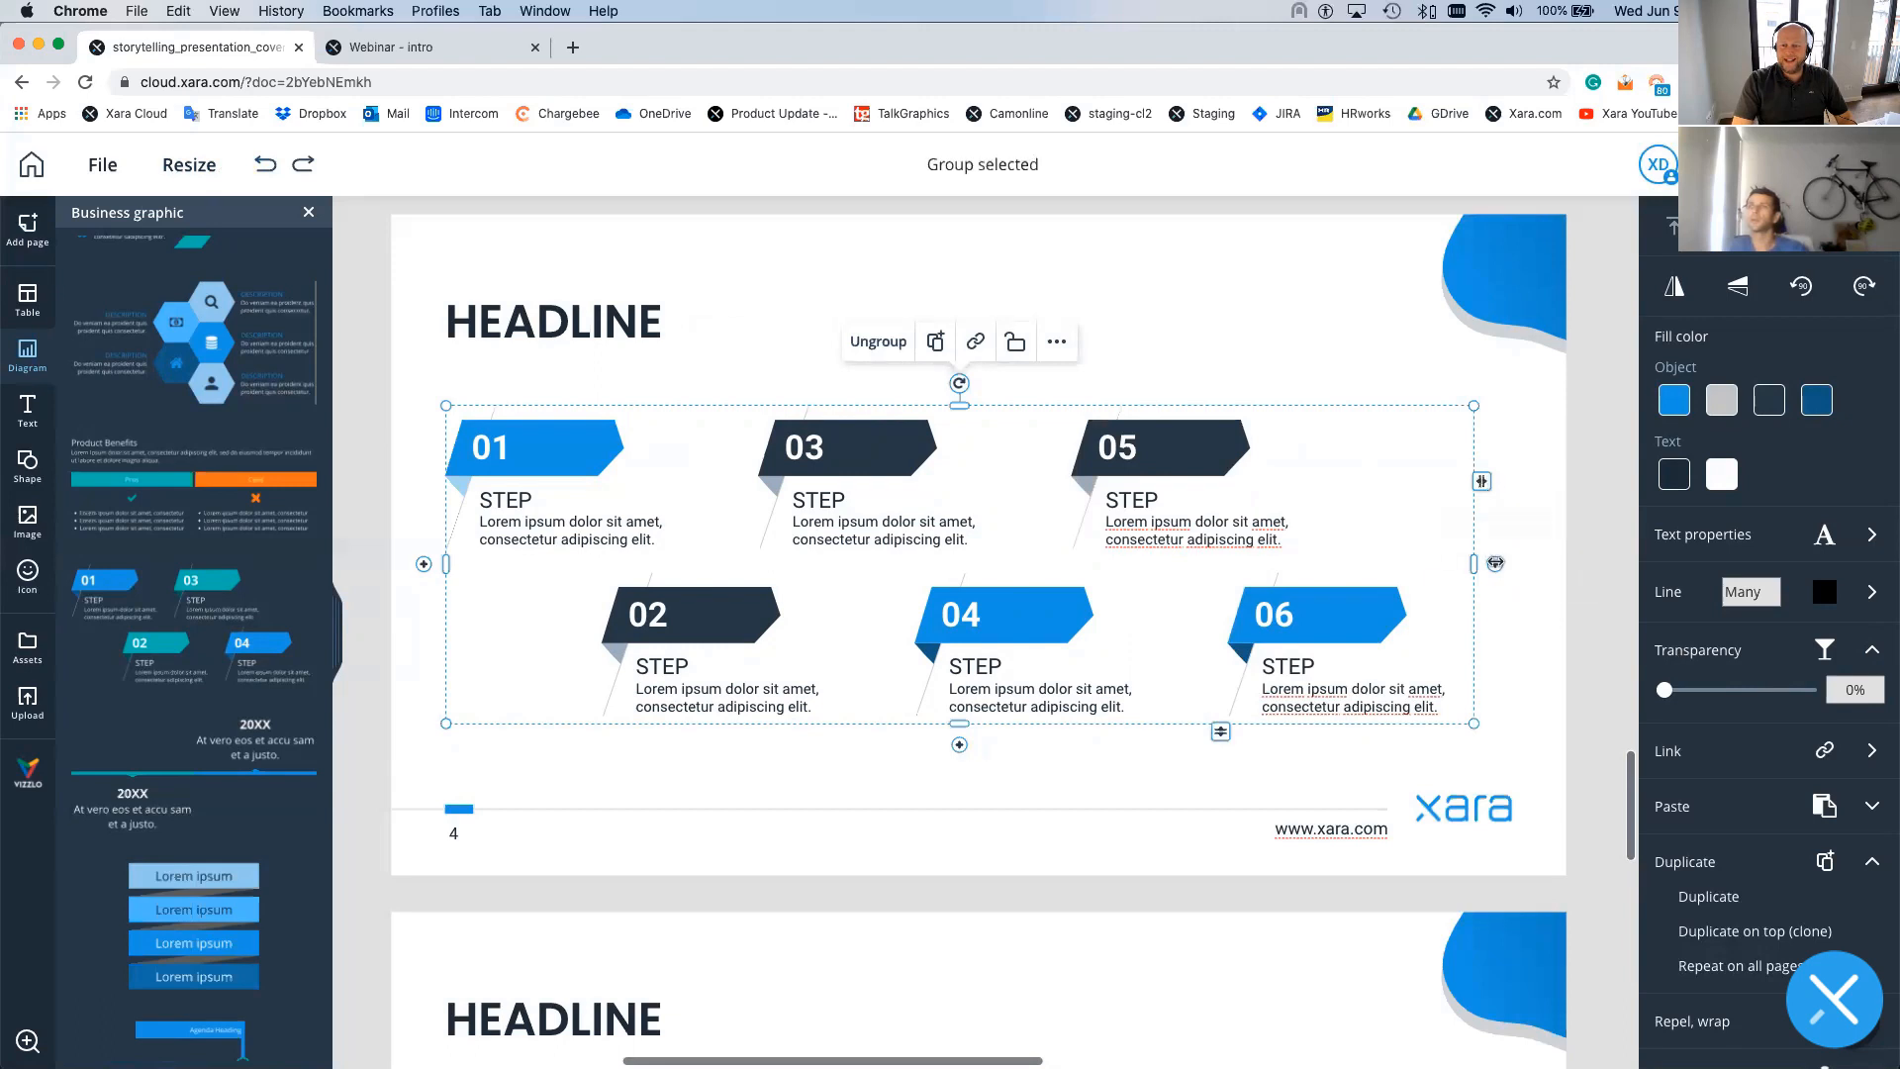
drag(1494, 563, 1369, 560)
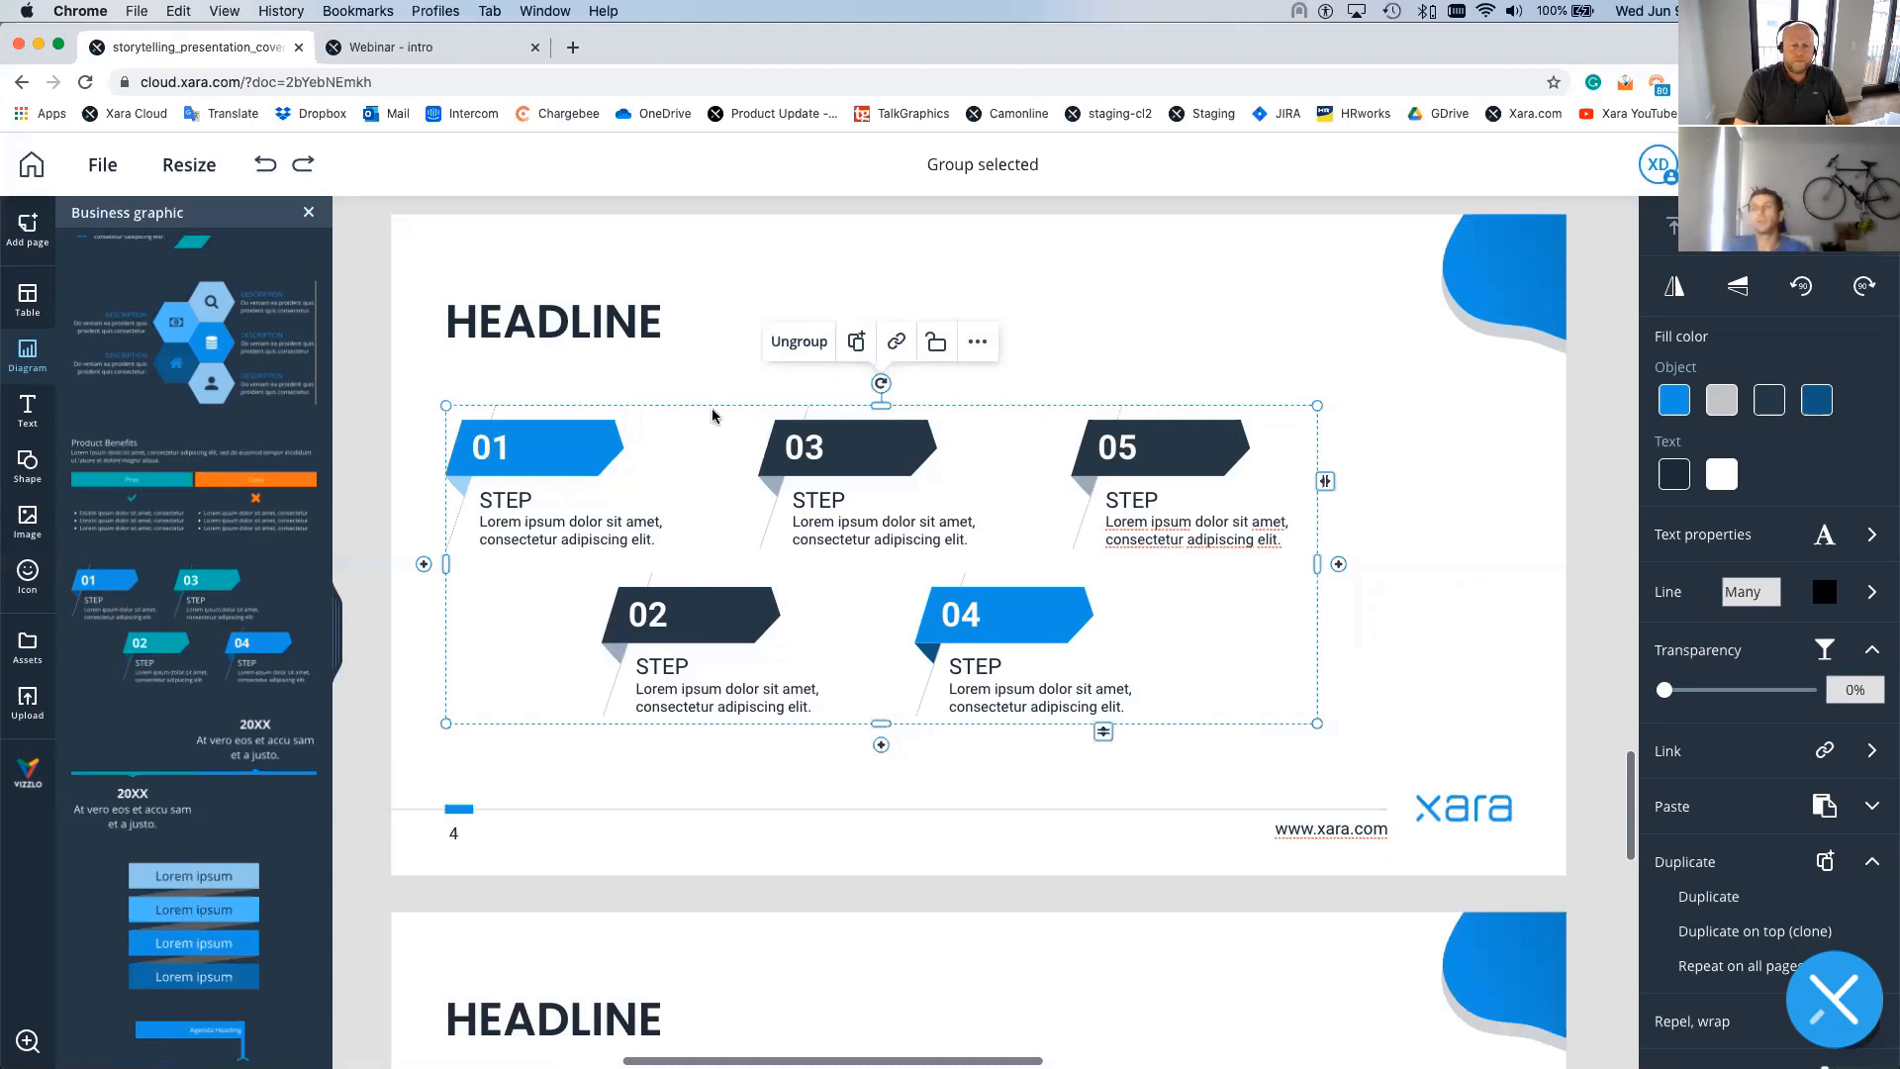
drag(713, 407, 778, 426)
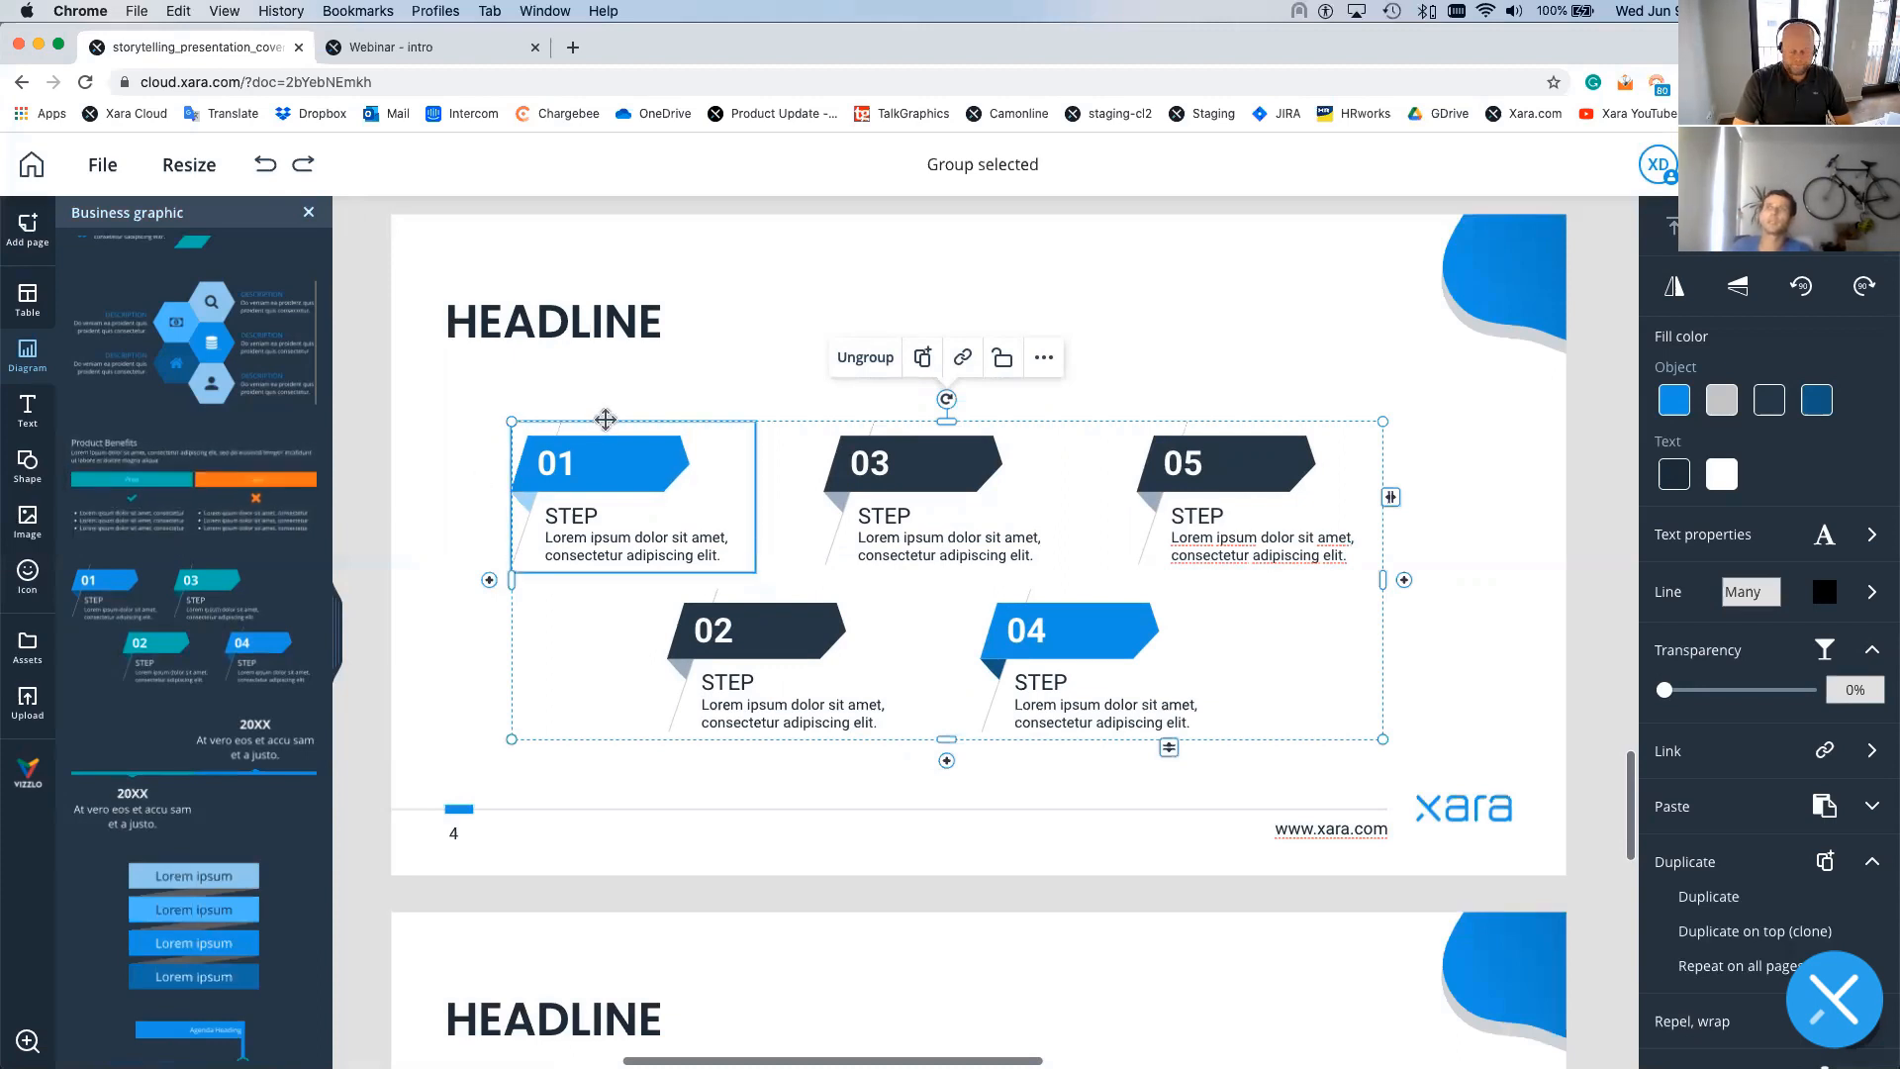
key(Delete)
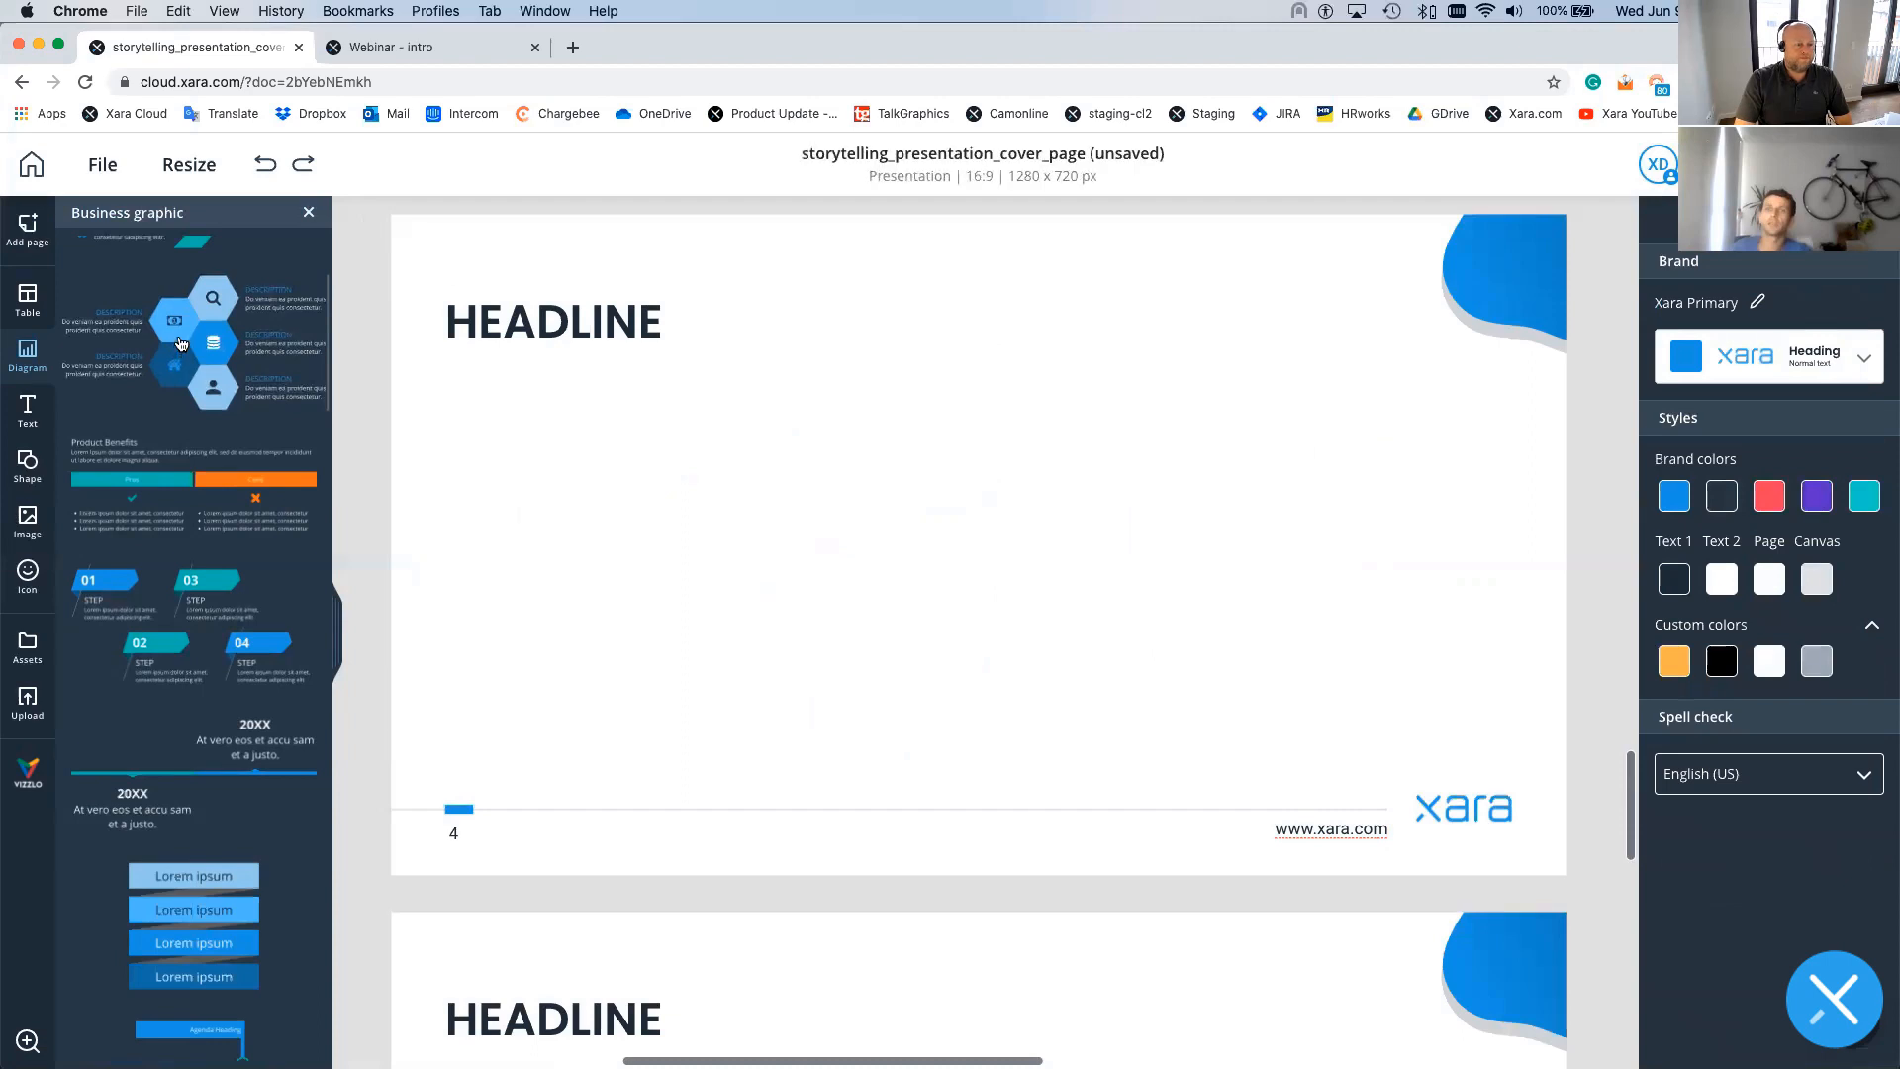
- Place the hexagon infographic on page 4 and add another home hexagon at the bottom
drag(661, 425, 945, 554)
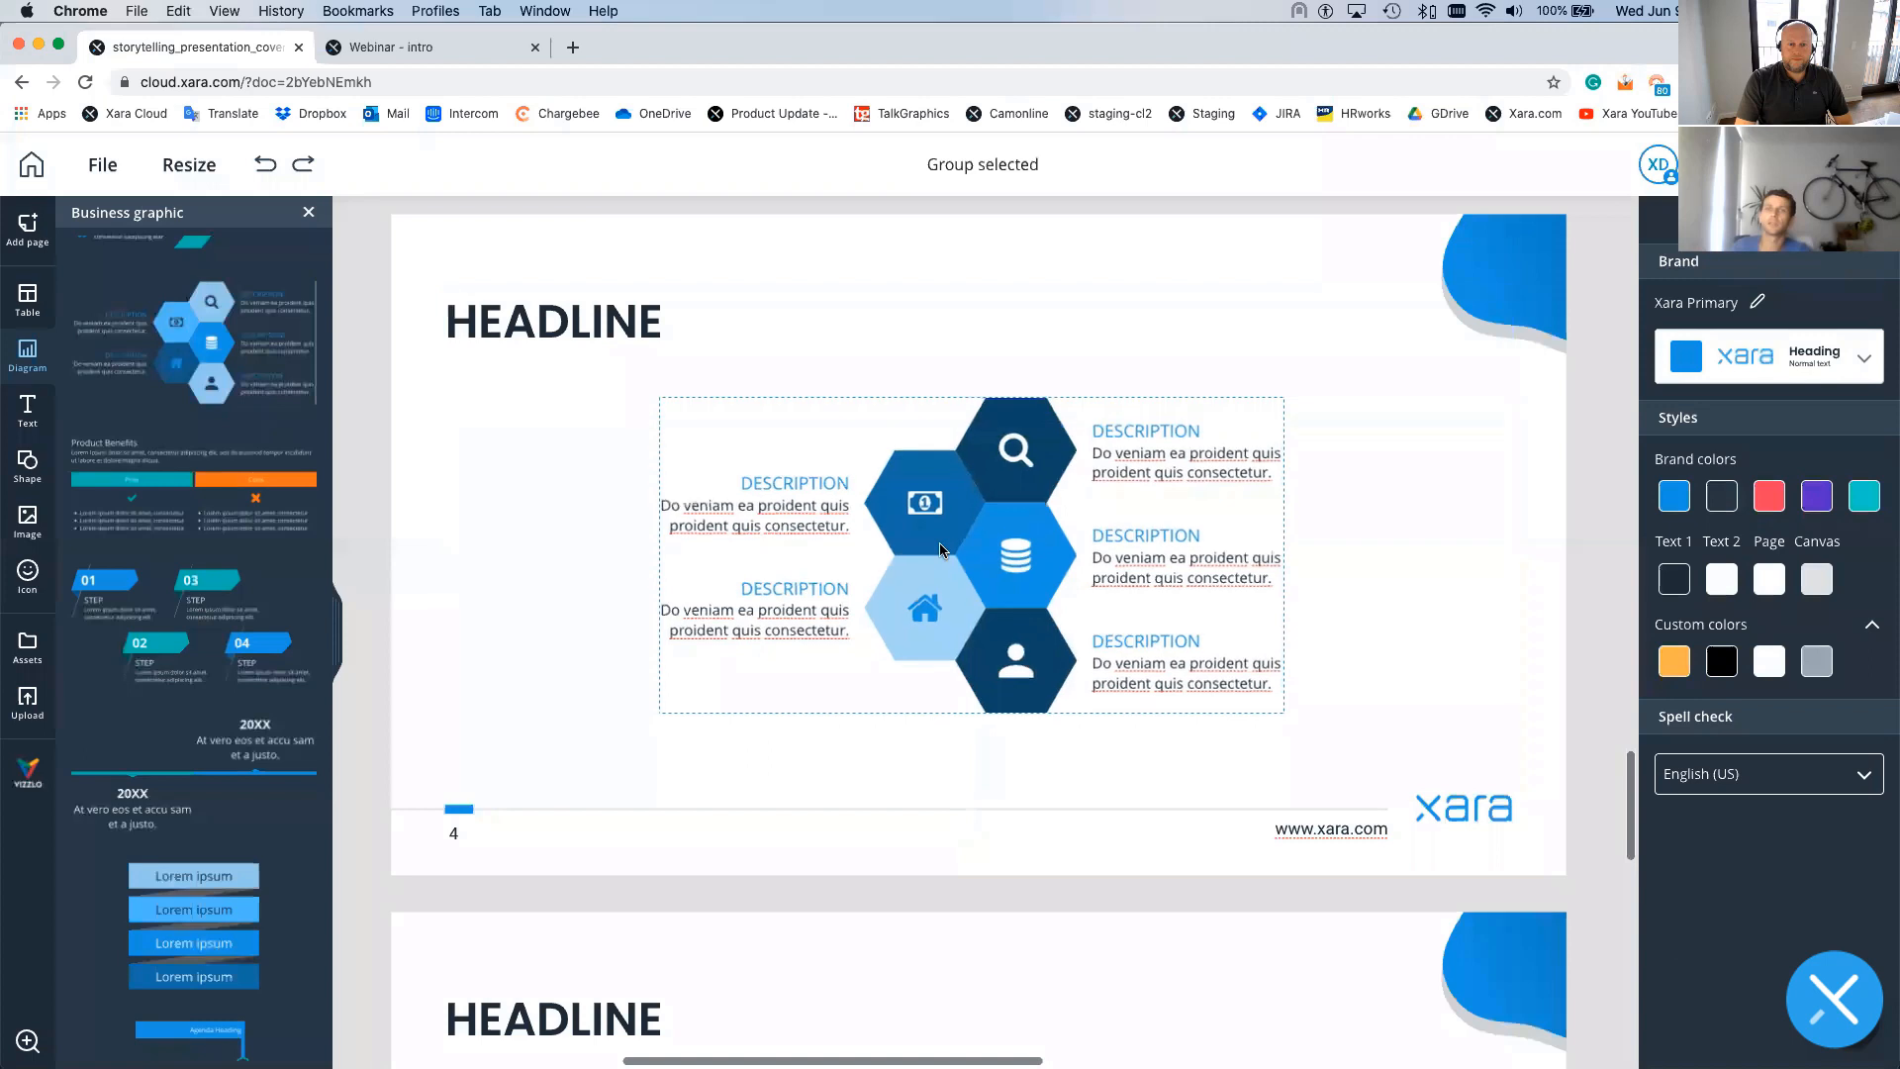
drag(940, 557, 940, 543)
click(940, 542)
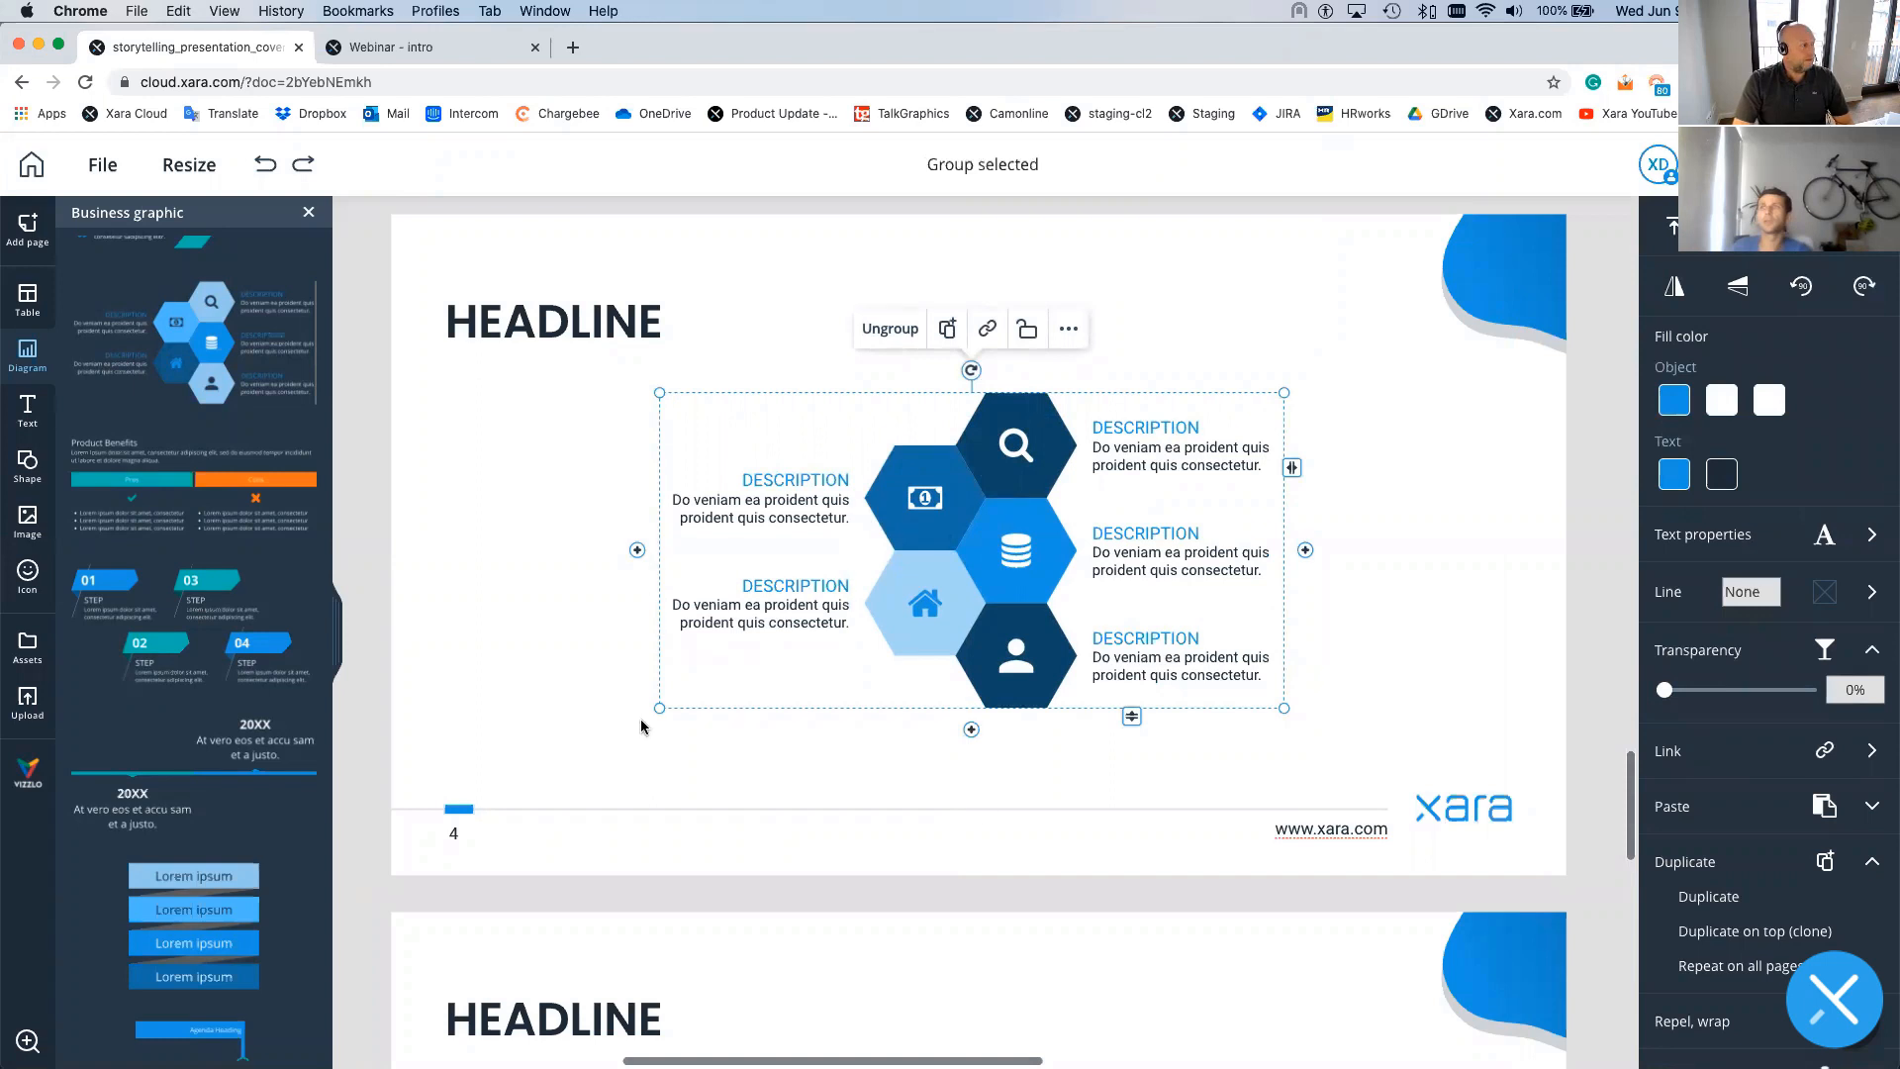
drag(972, 731, 972, 797)
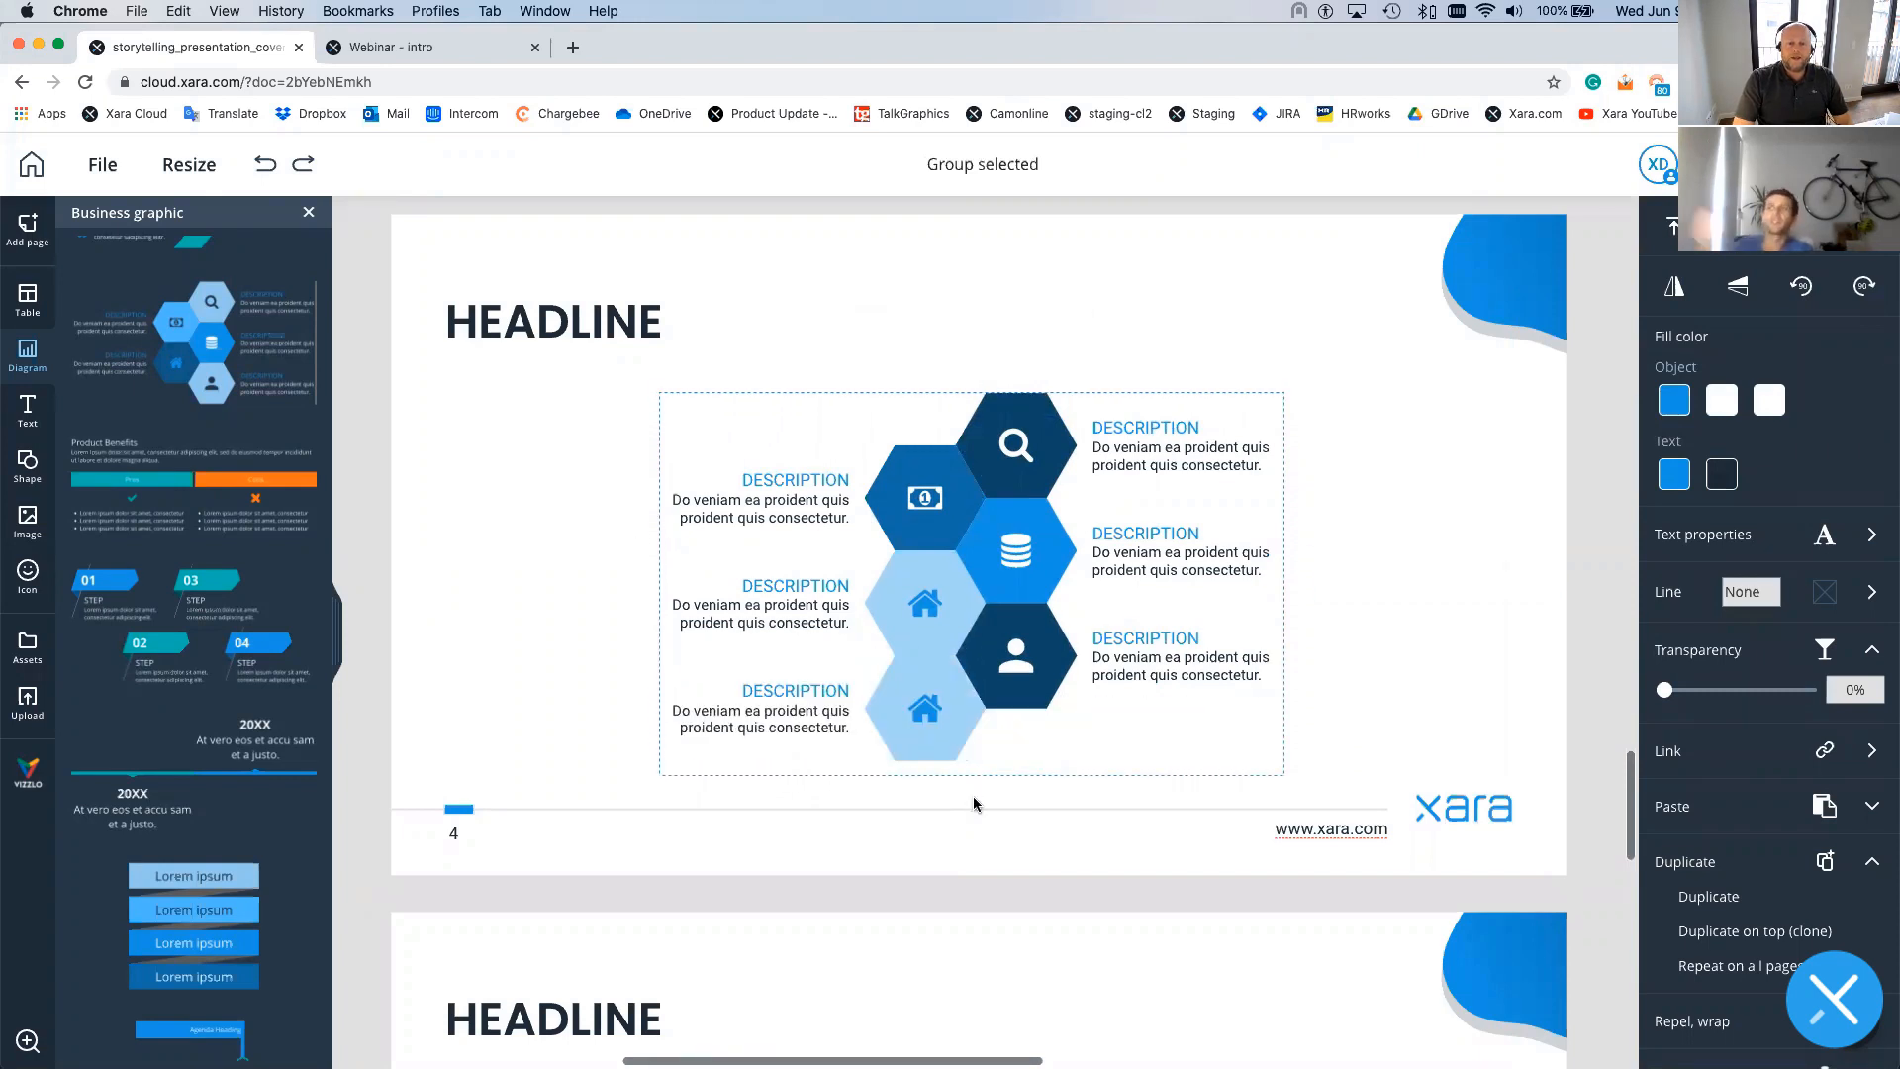
- Fill the new bottom hexagon with the grey T2 Lighter swatch
click(959, 733)
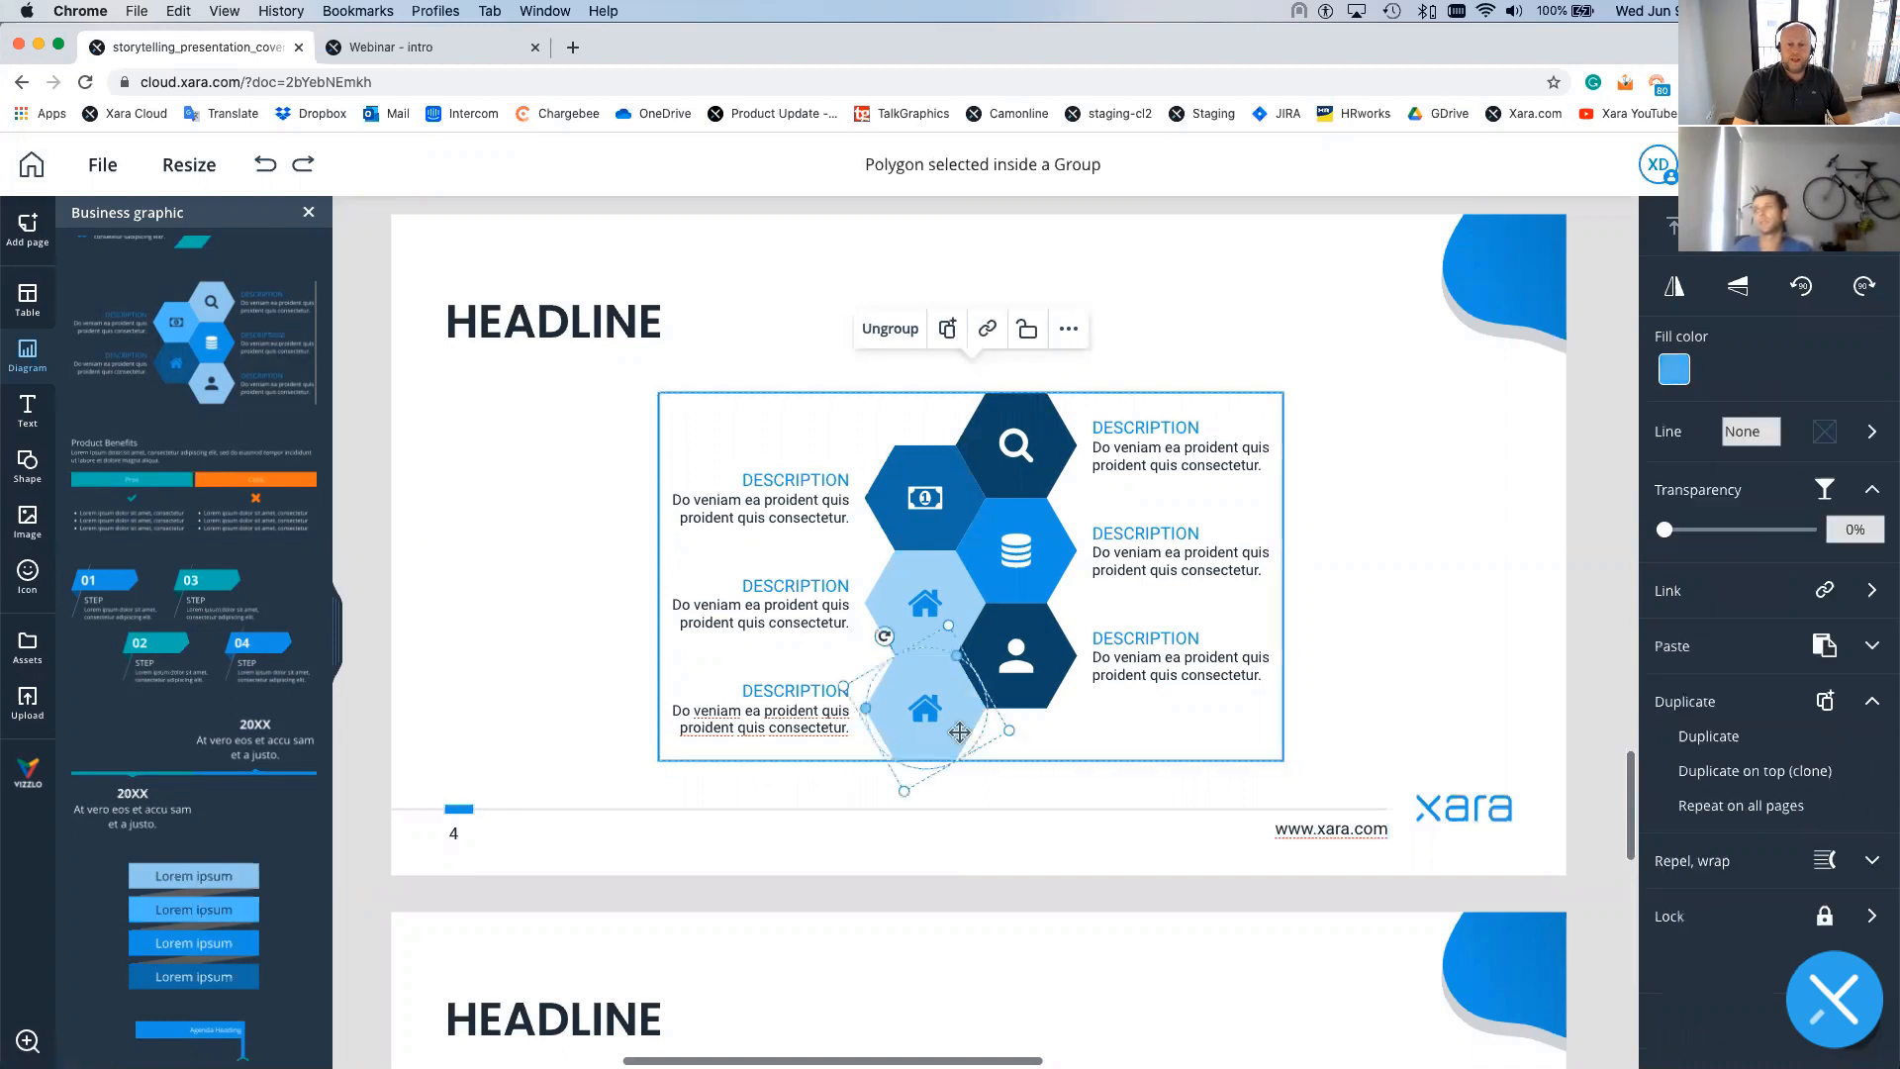
click(1674, 372)
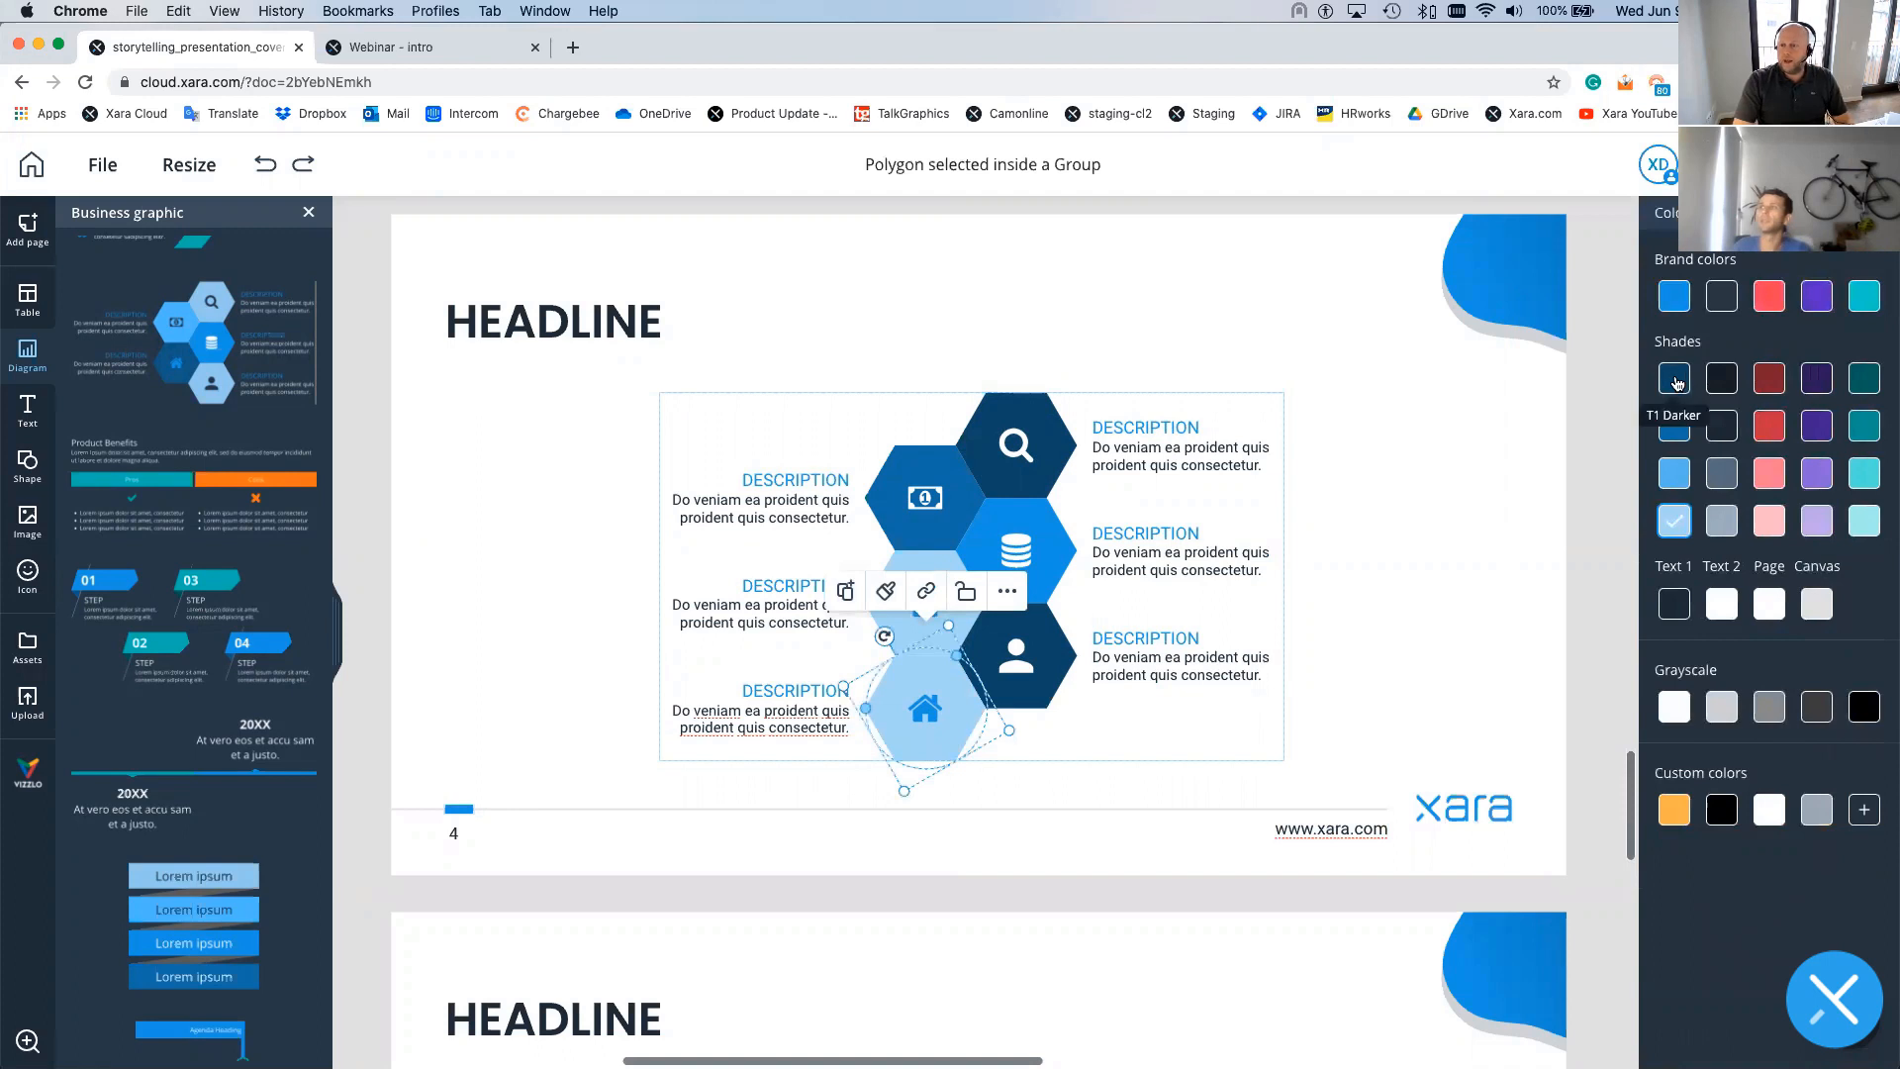
click(1722, 525)
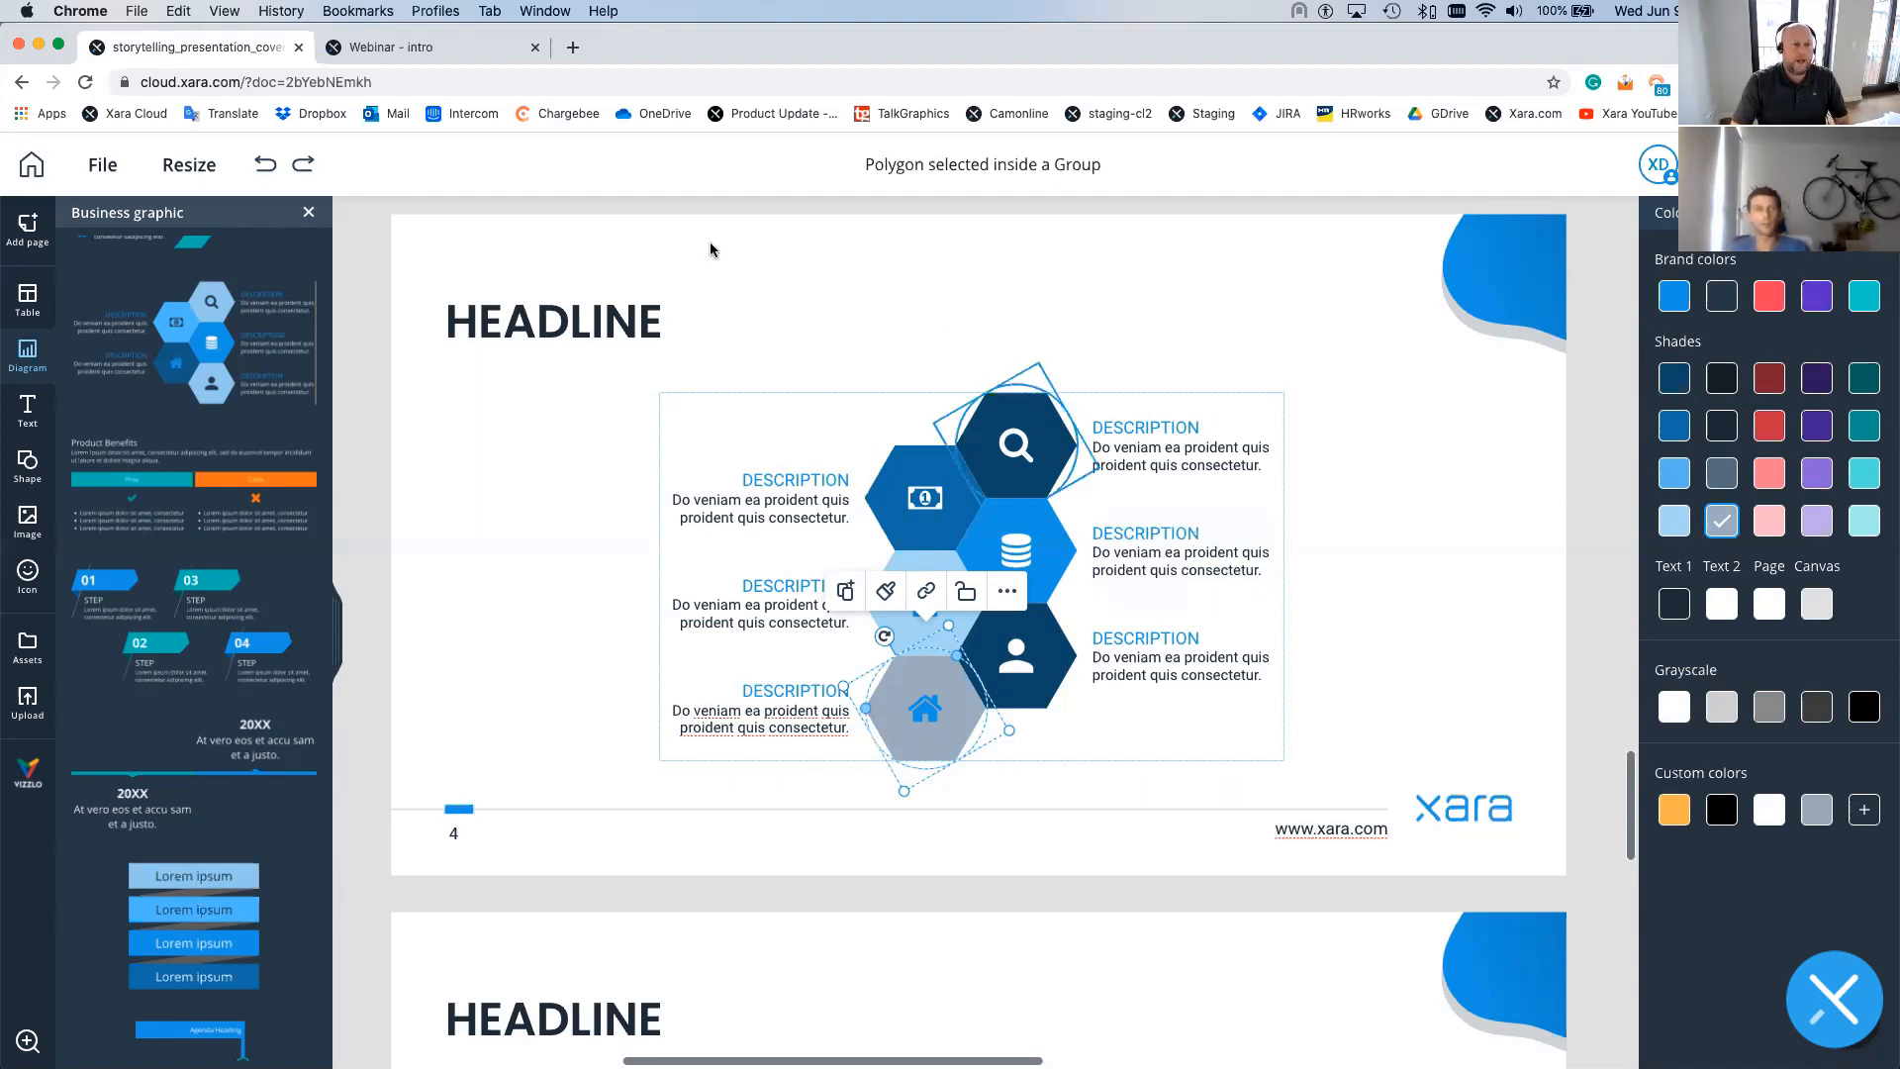
click(308, 215)
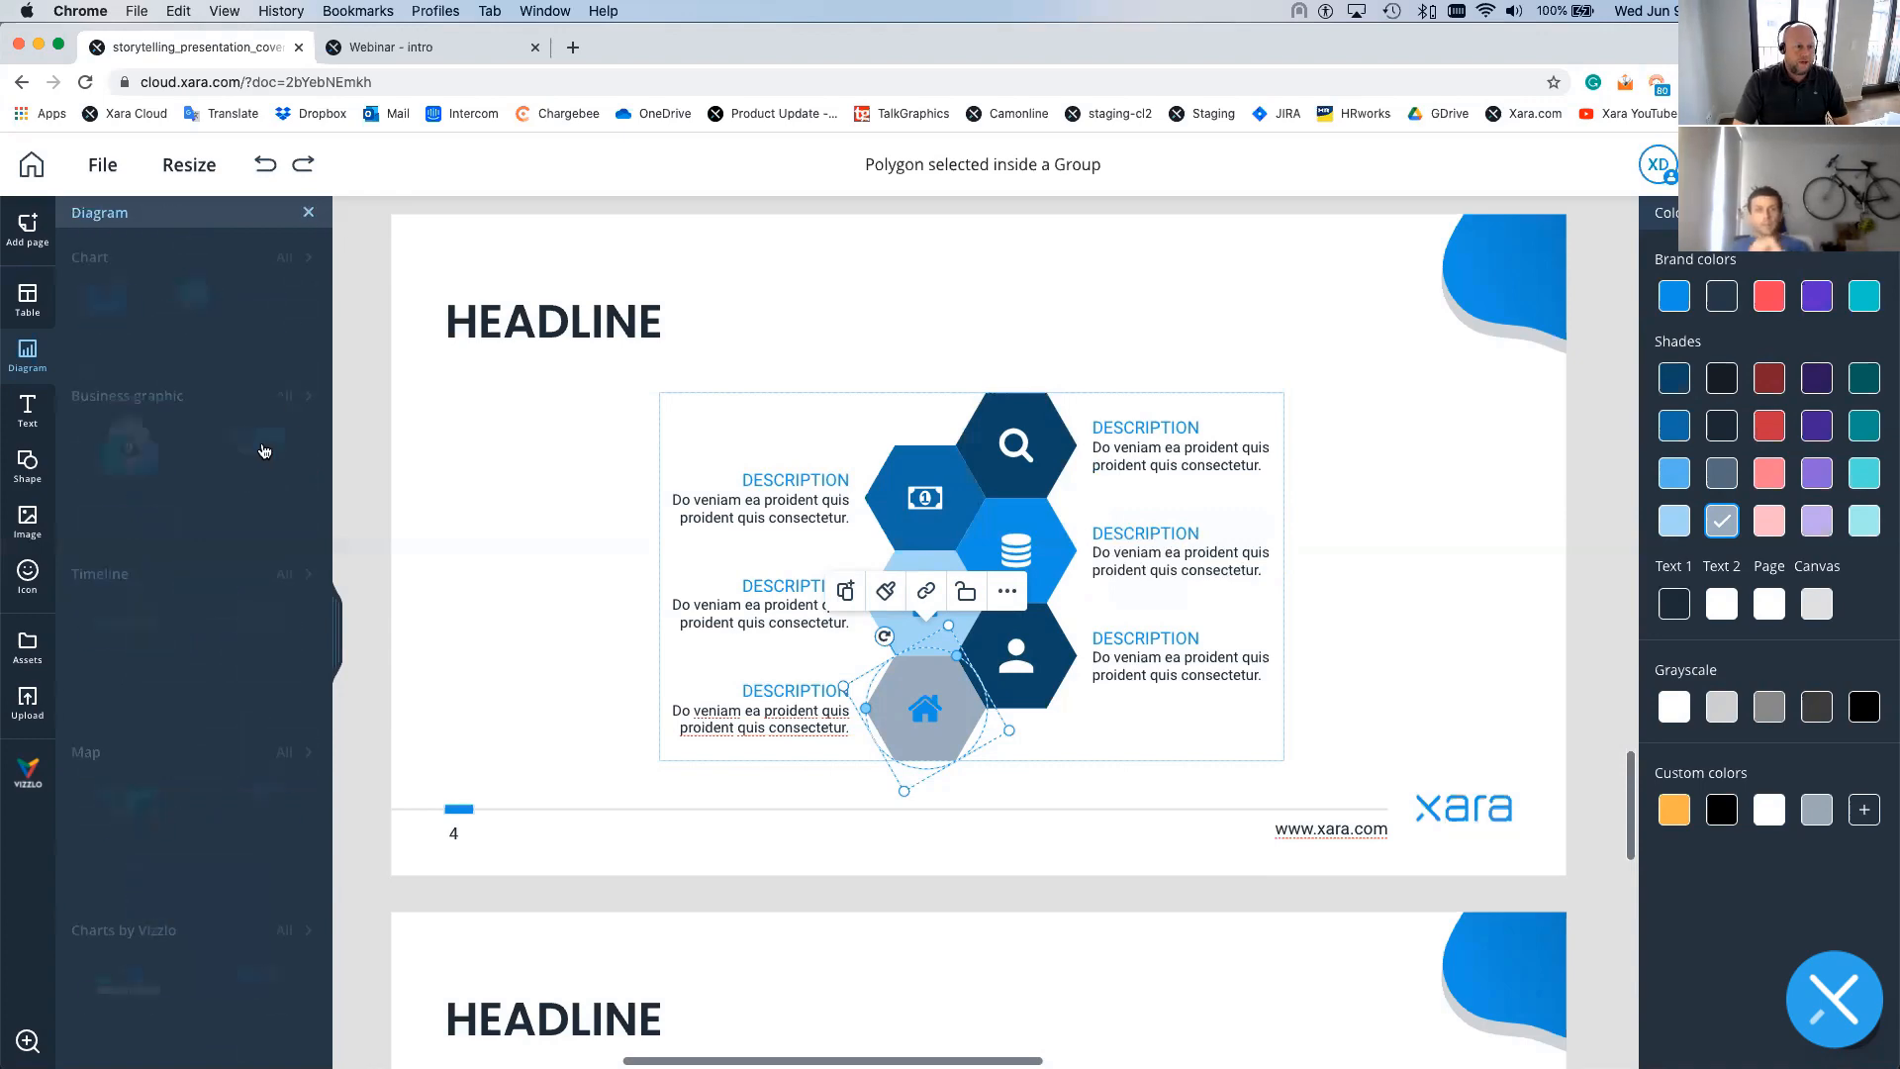
- Switch to page 2 'MAP YOUR JOURNEY' and select its circular pen photo
click(308, 215)
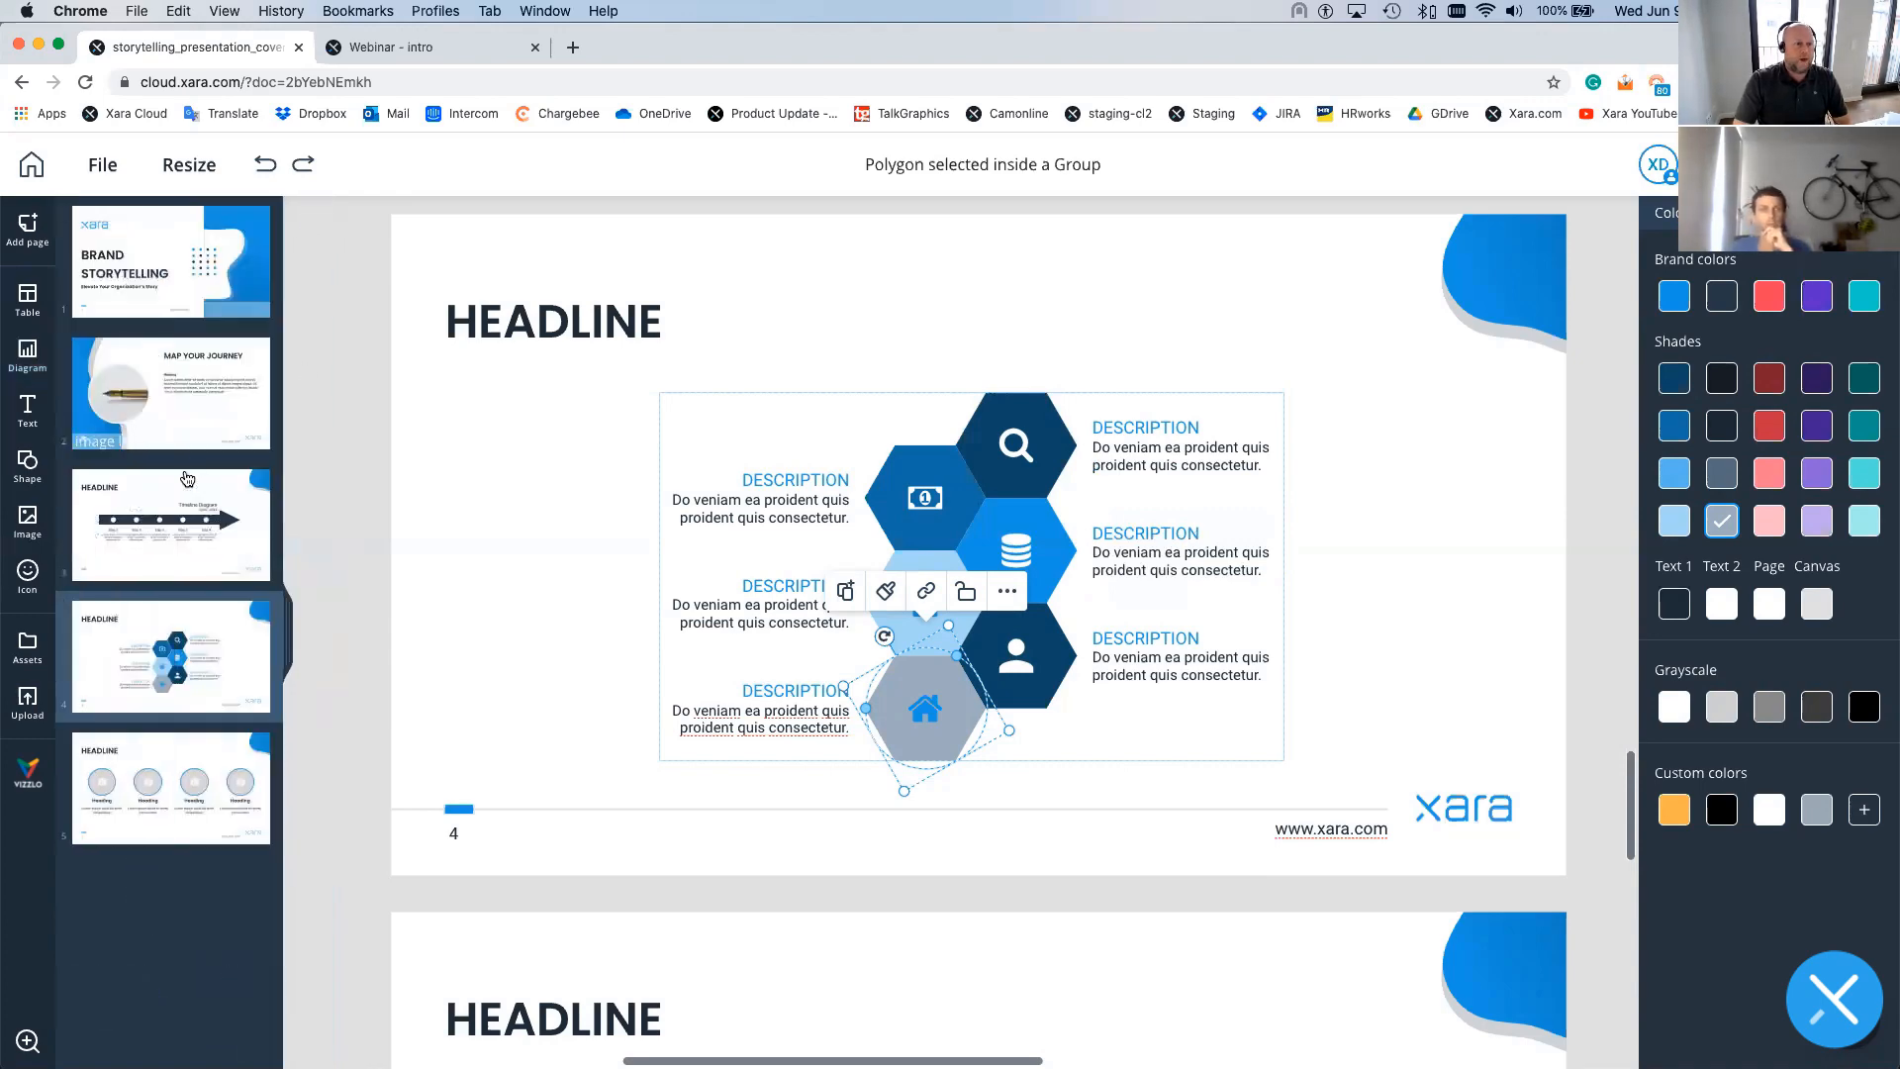
click(111, 393)
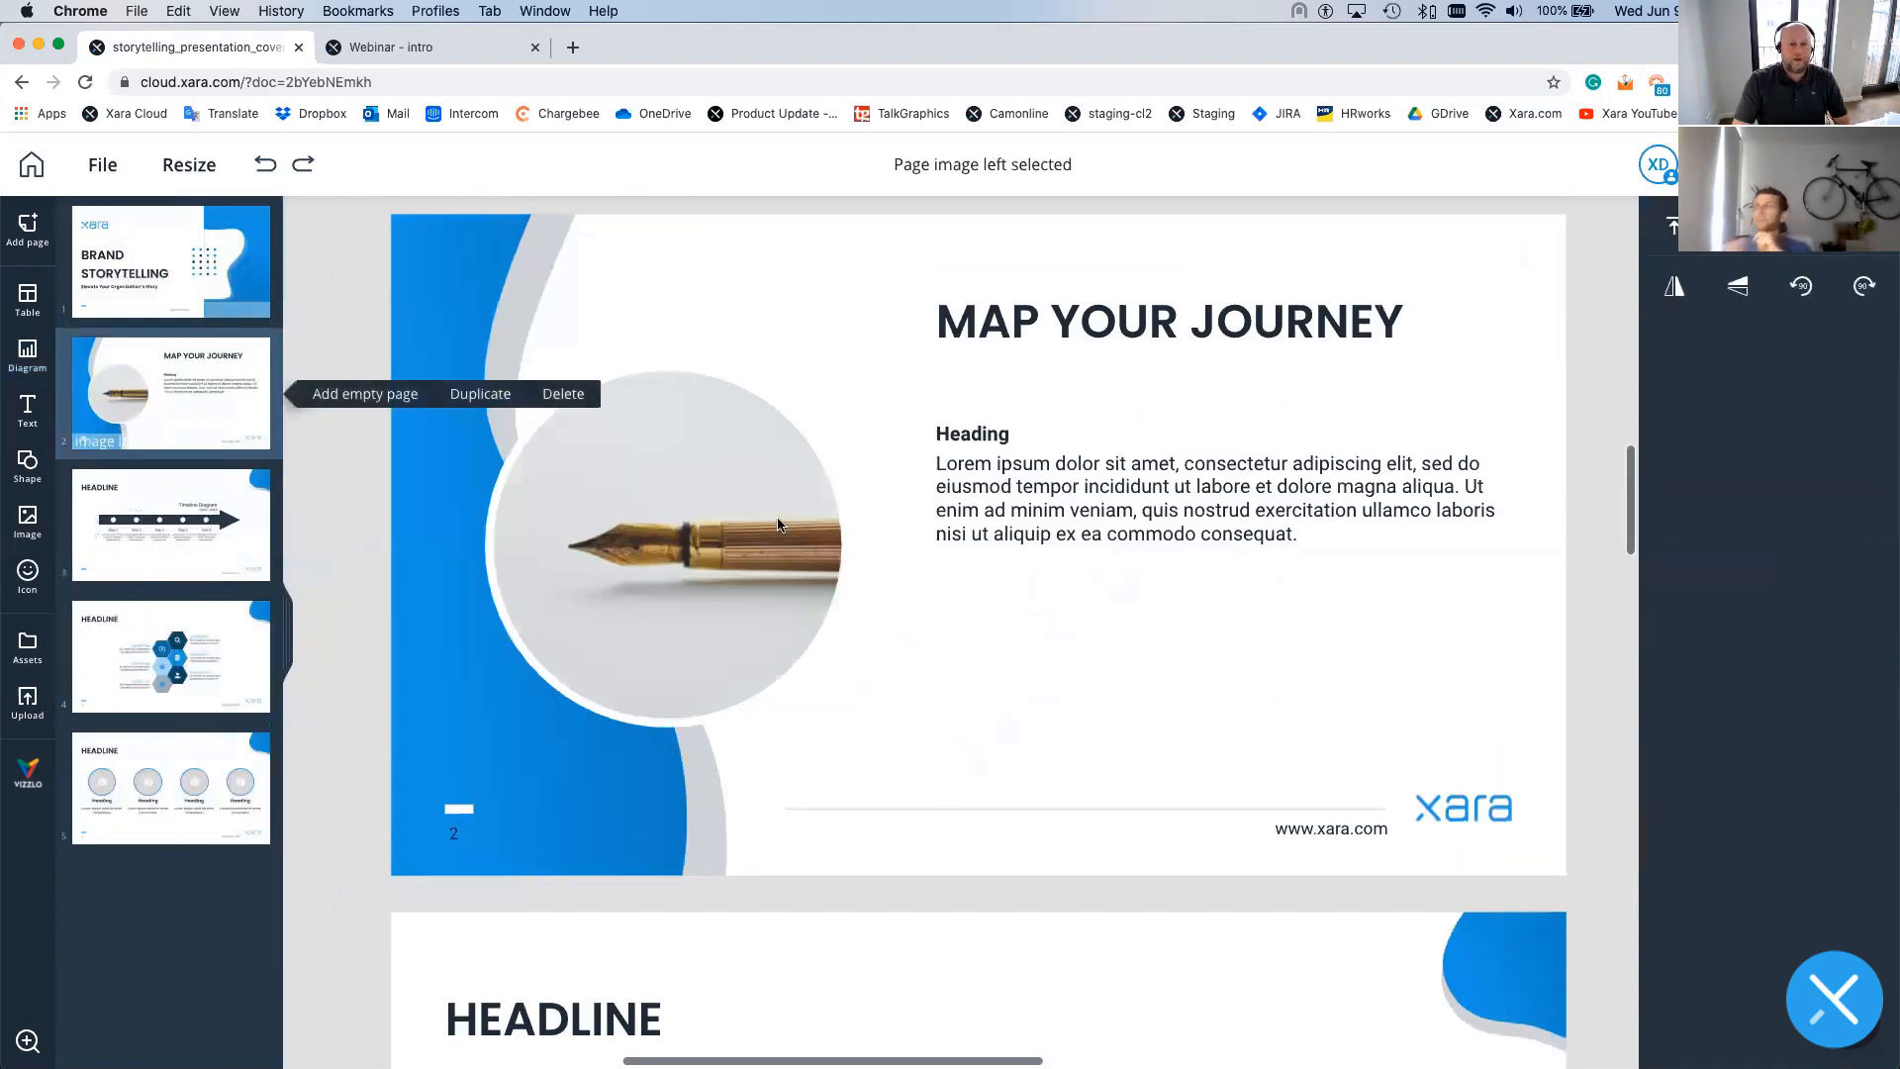
click(756, 527)
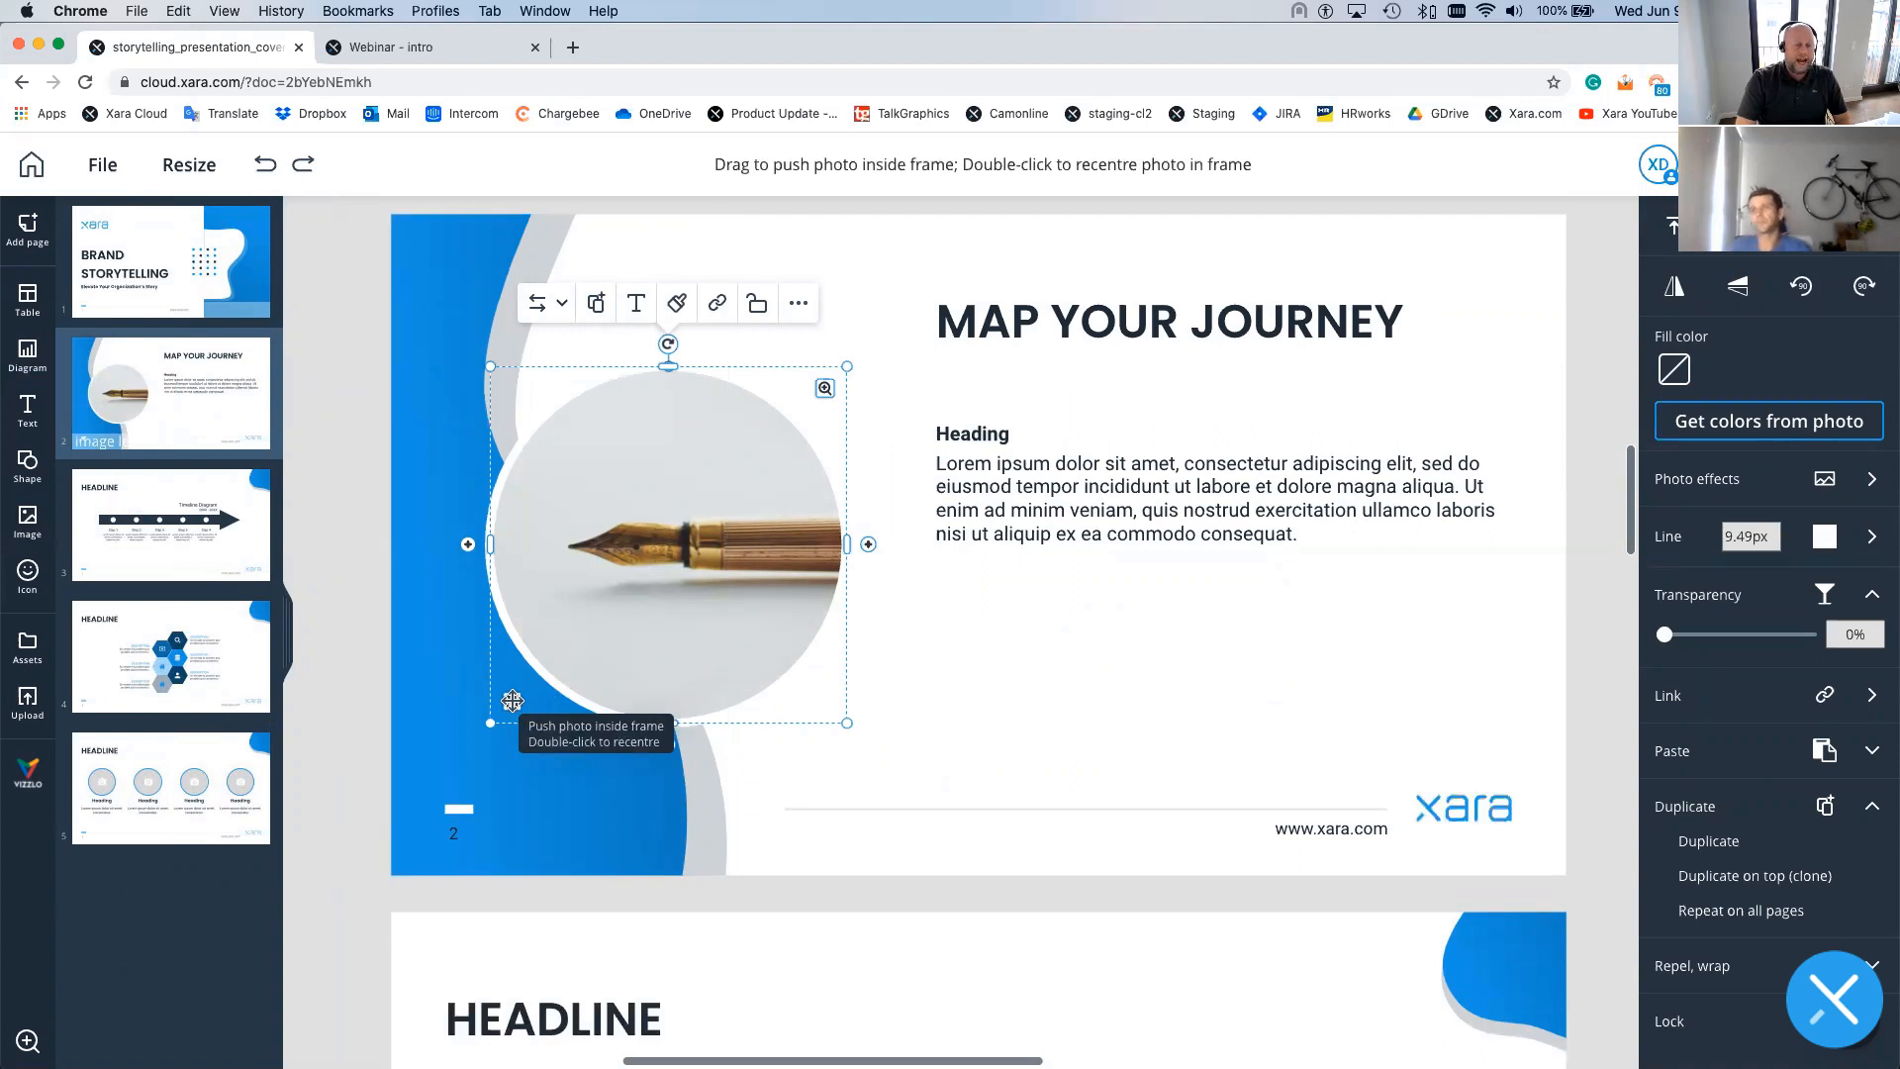
- Swap the circular pen photo for the laptop-and-devices mockup from Team assets
drag(511, 701, 649, 546)
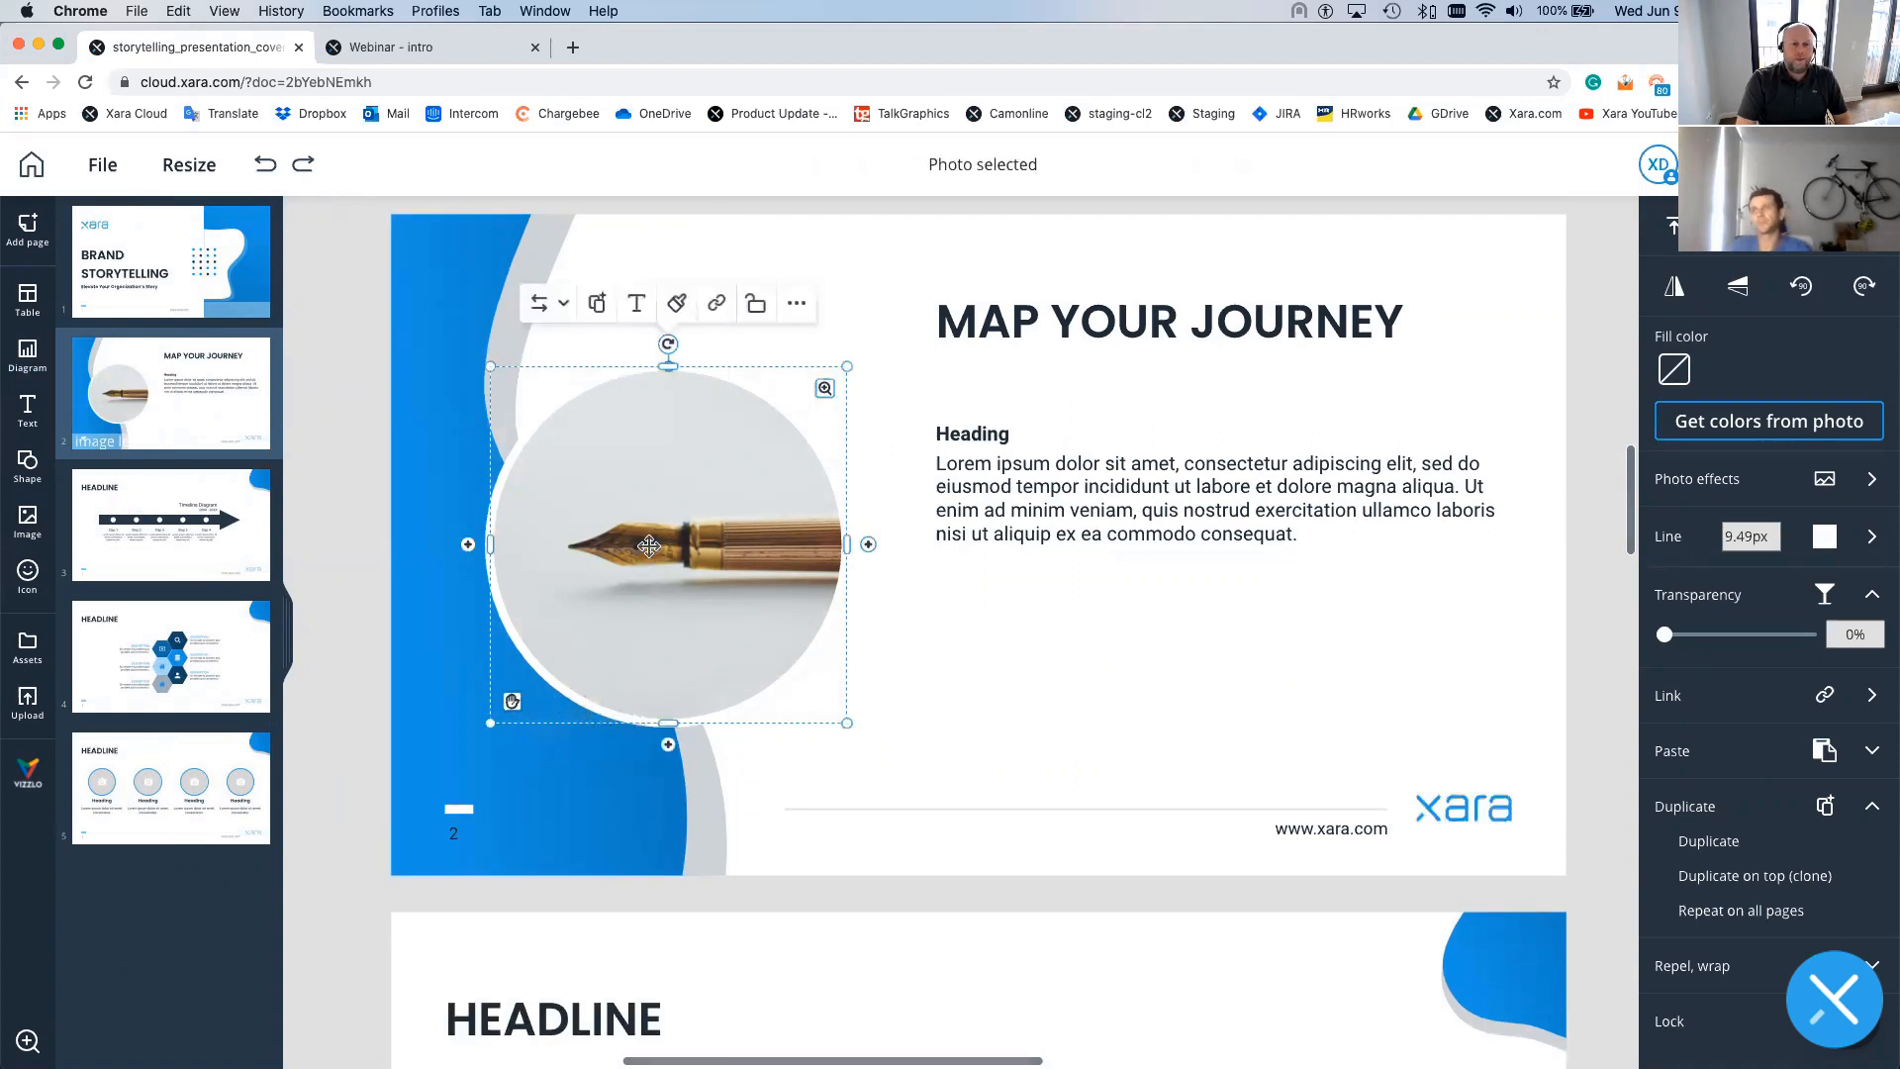
click(554, 303)
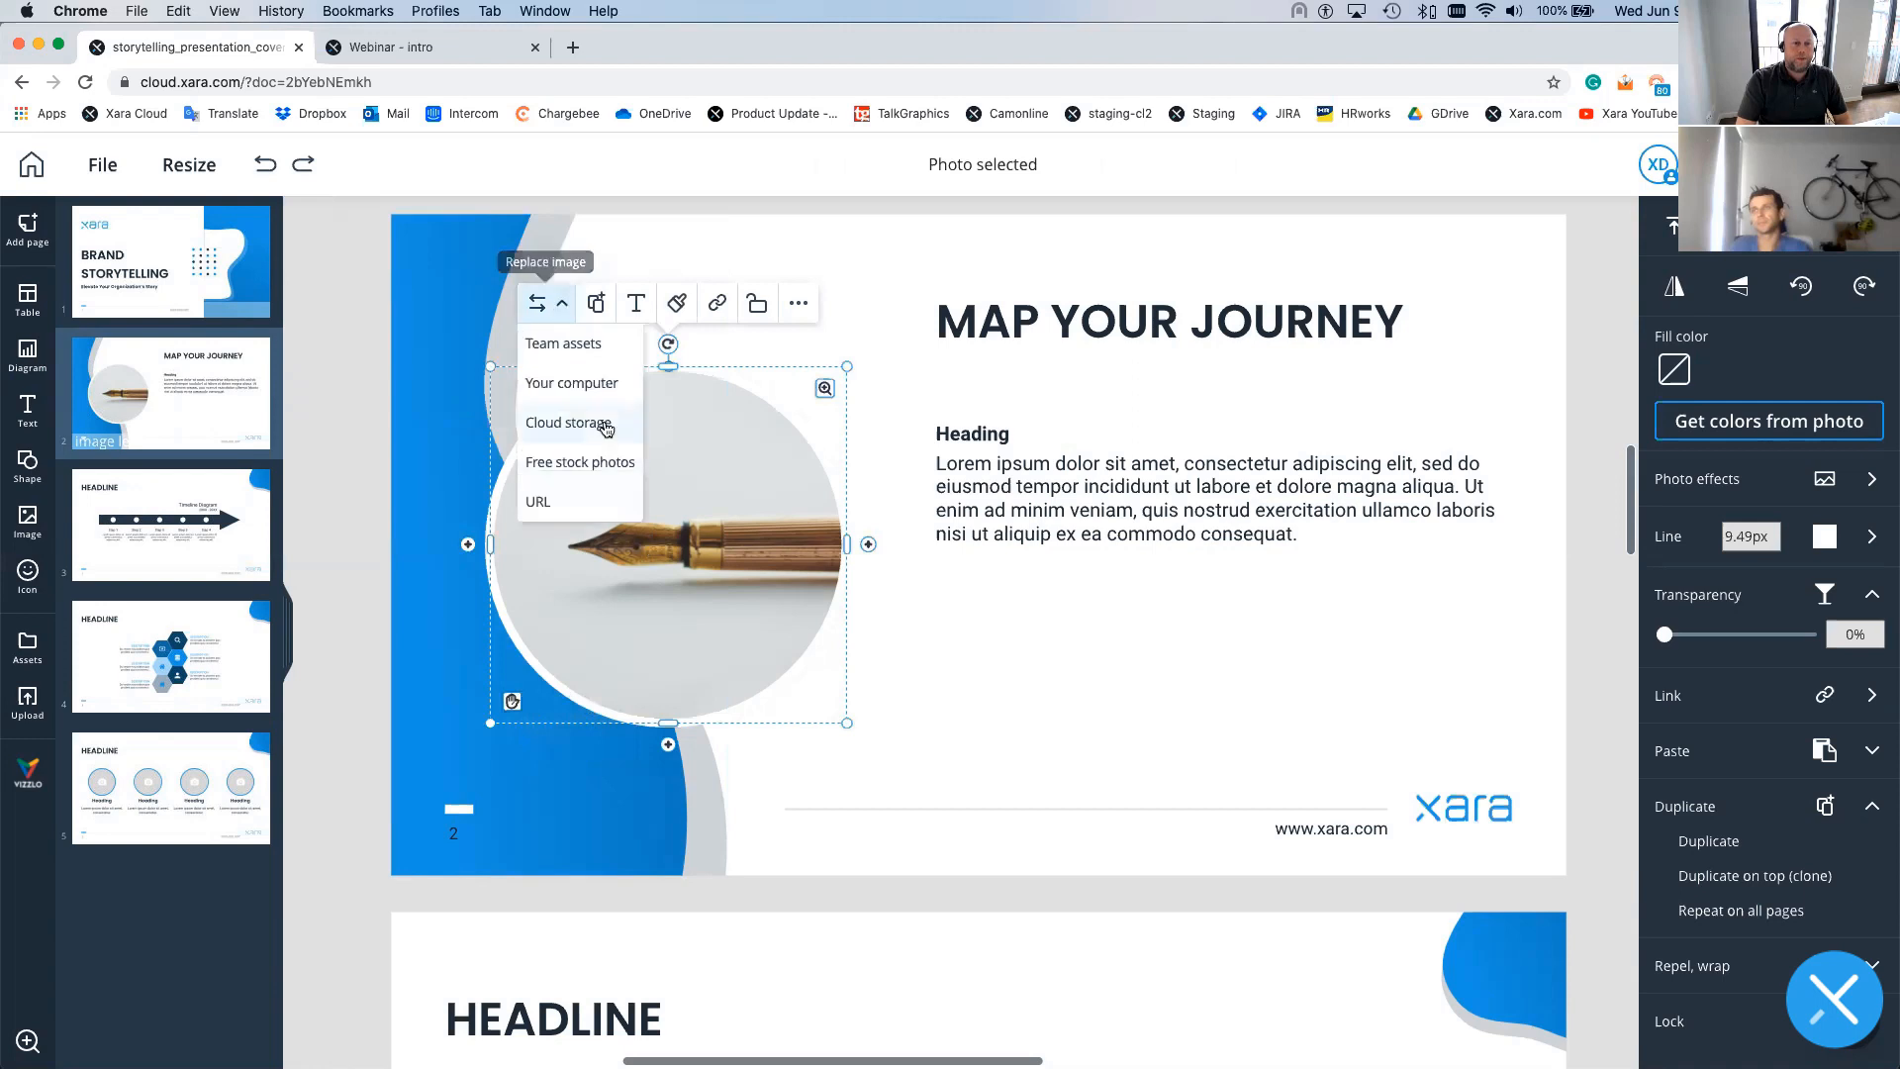
click(561, 345)
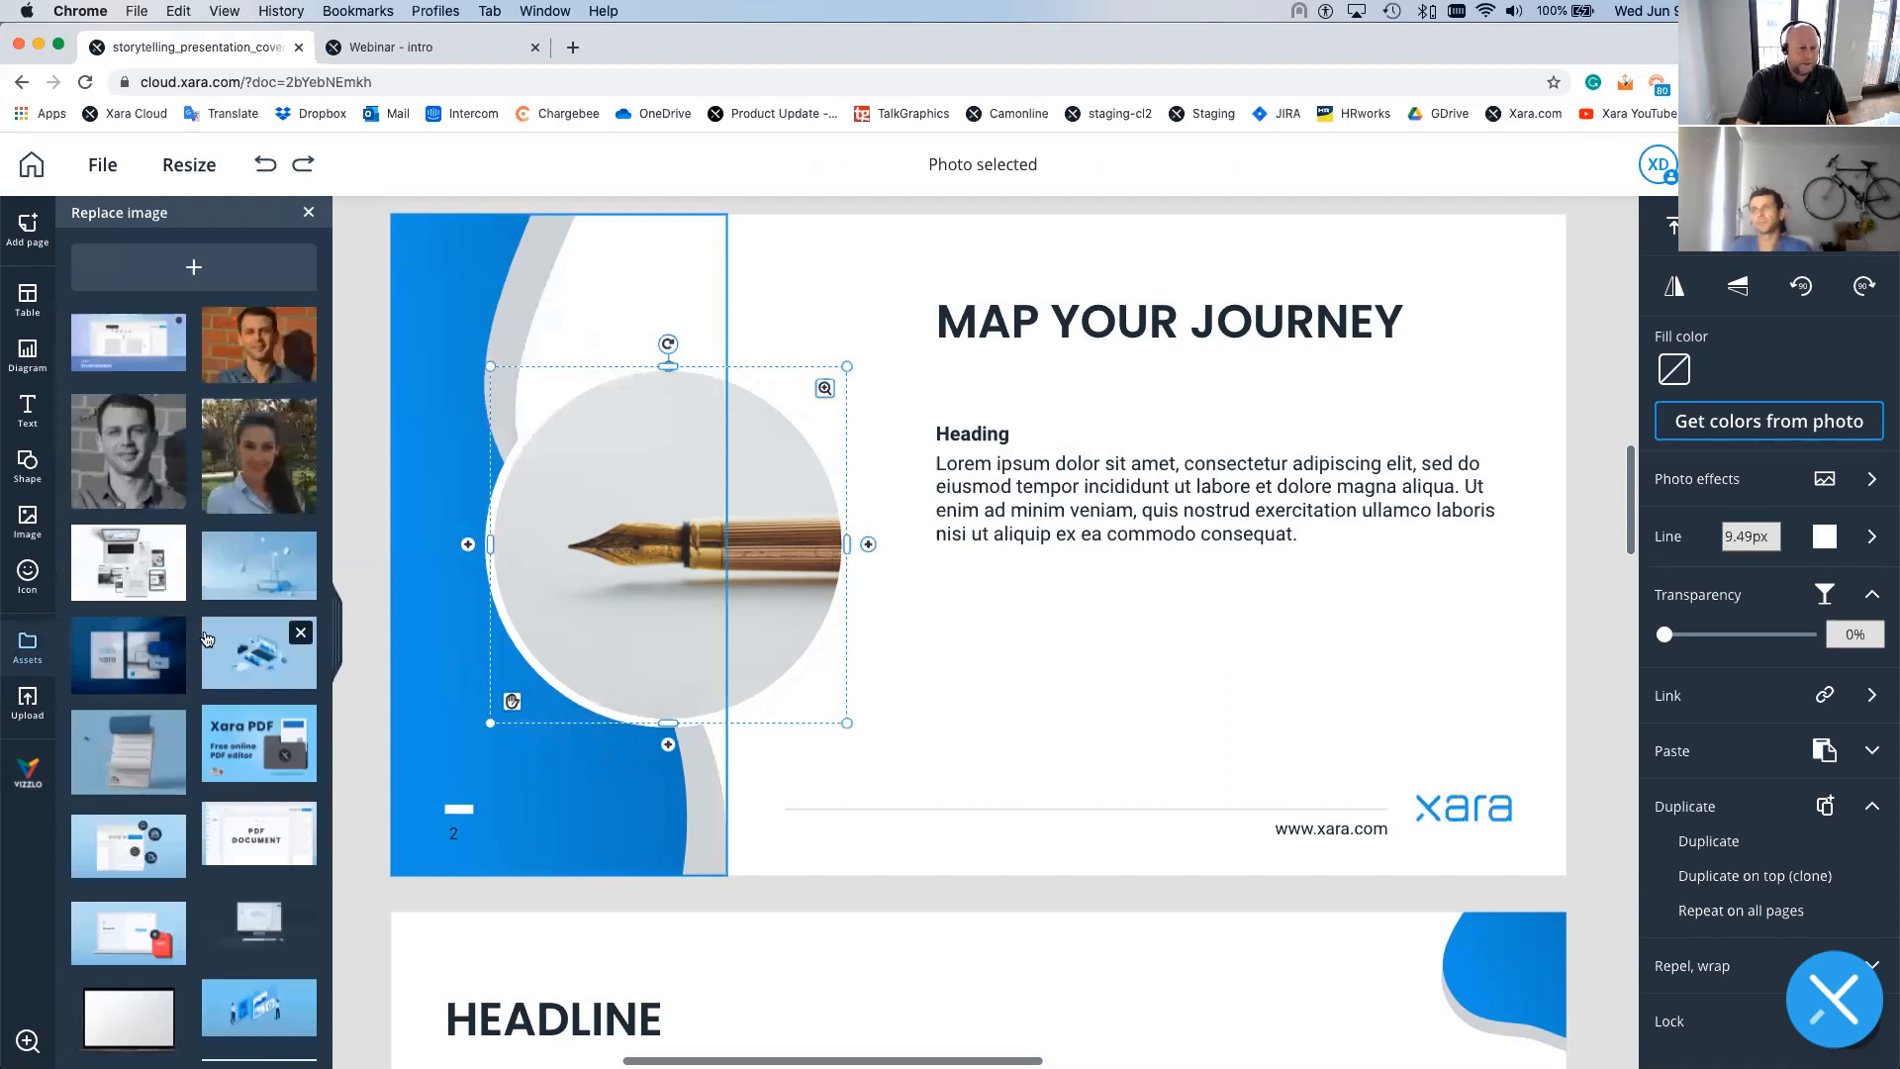
scroll(207, 638, down, 1)
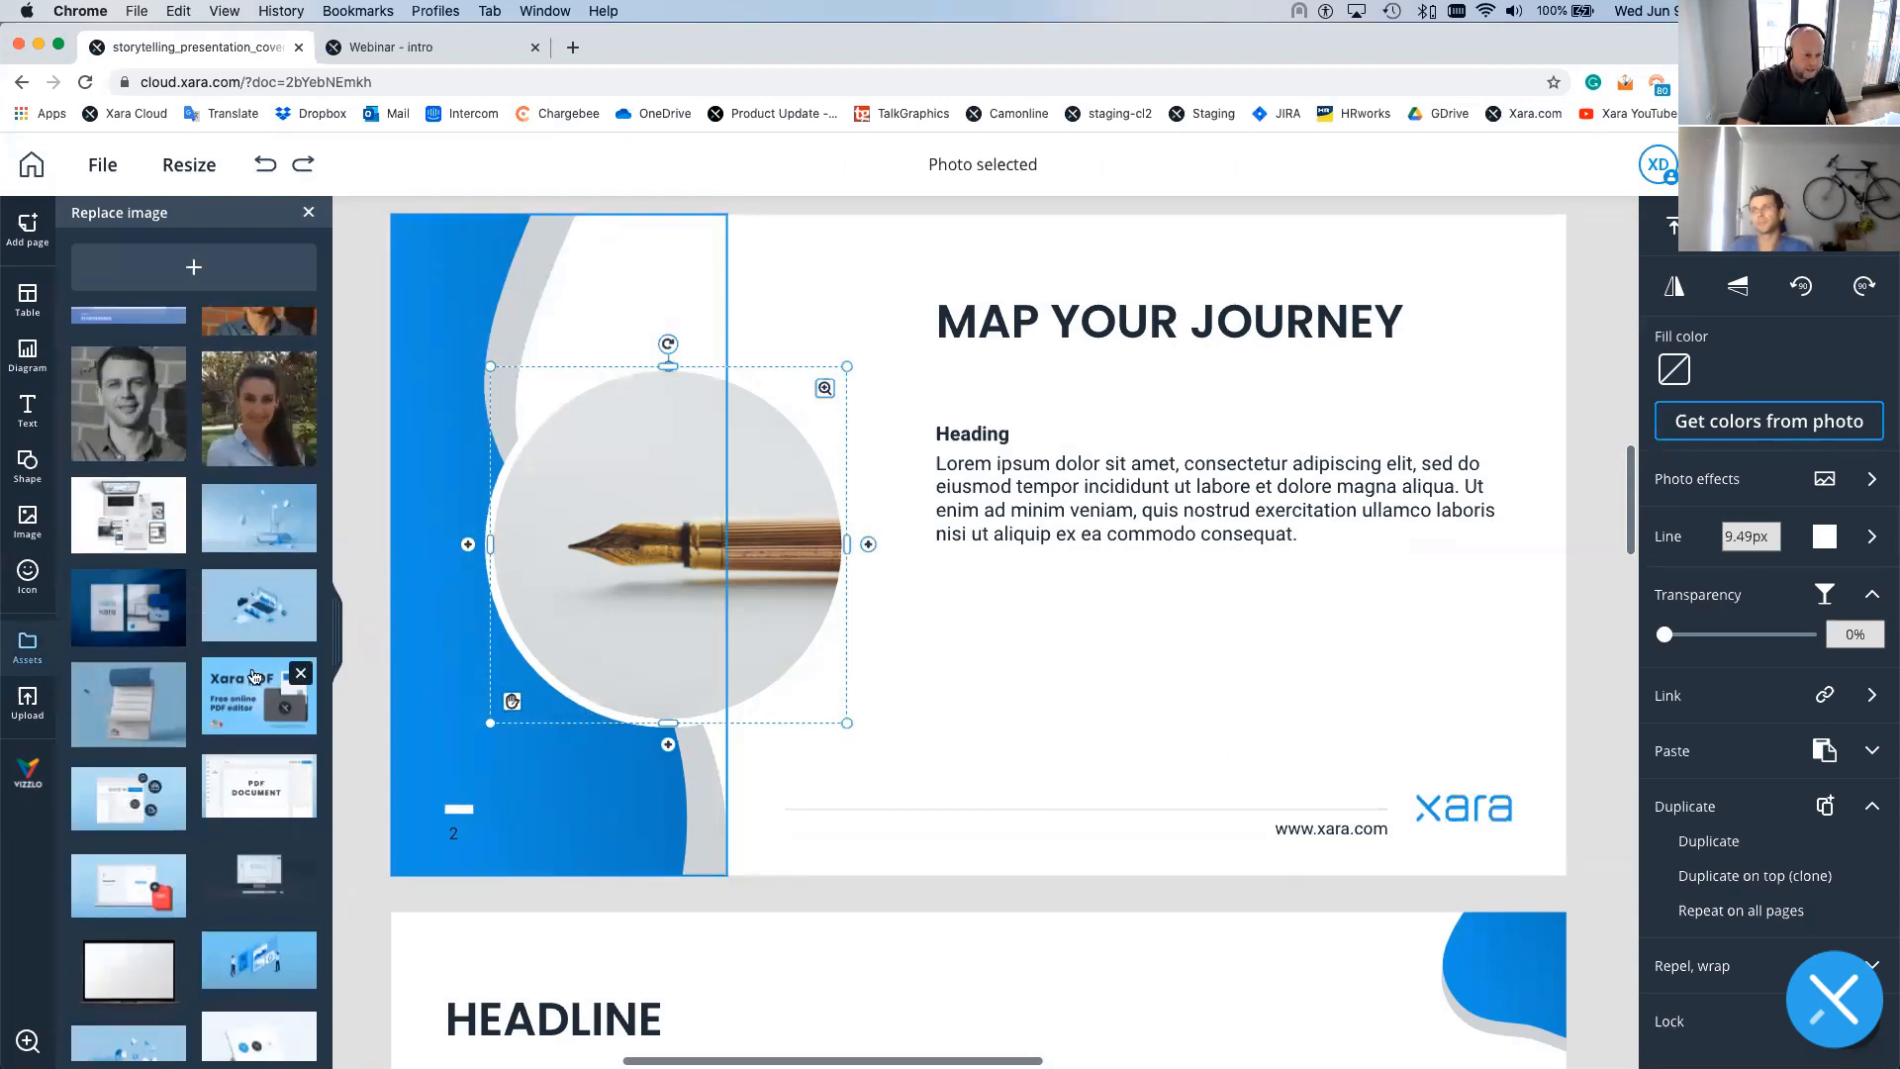
scroll(254, 676, down, 1)
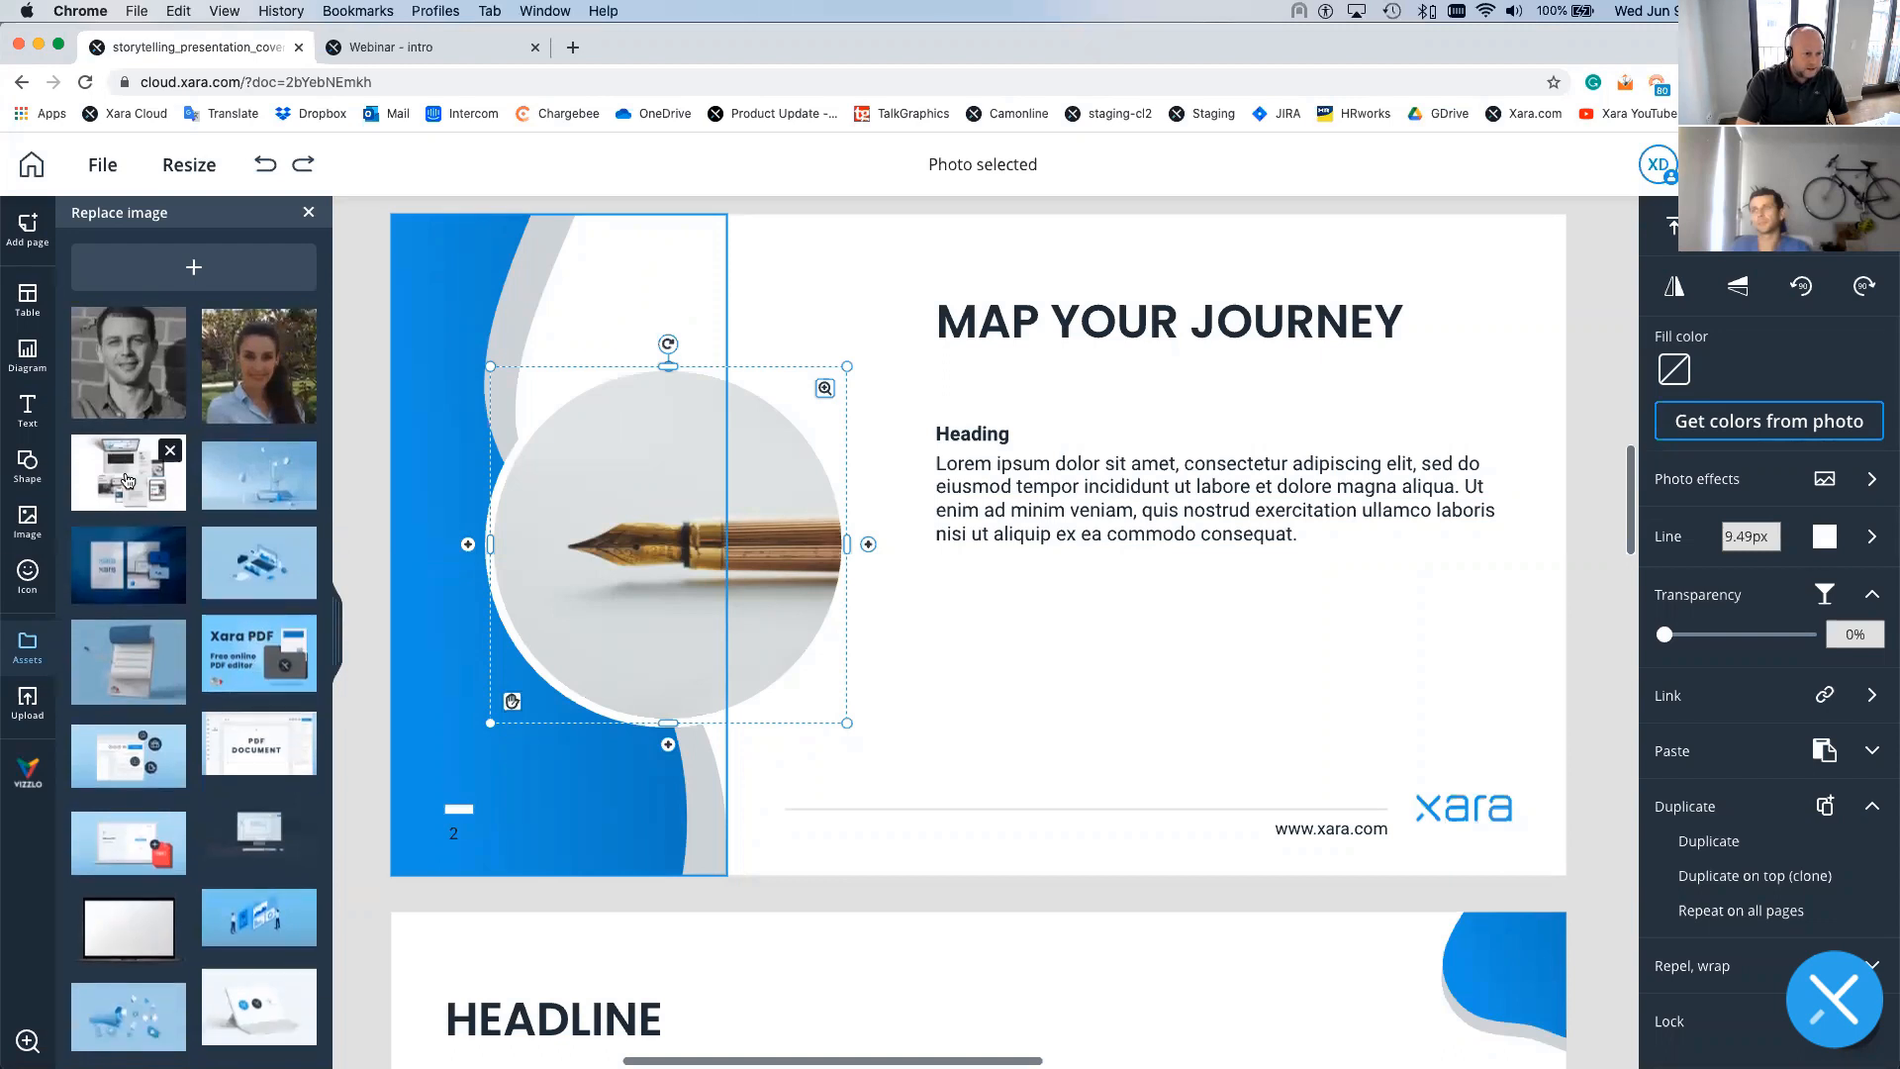
click(126, 480)
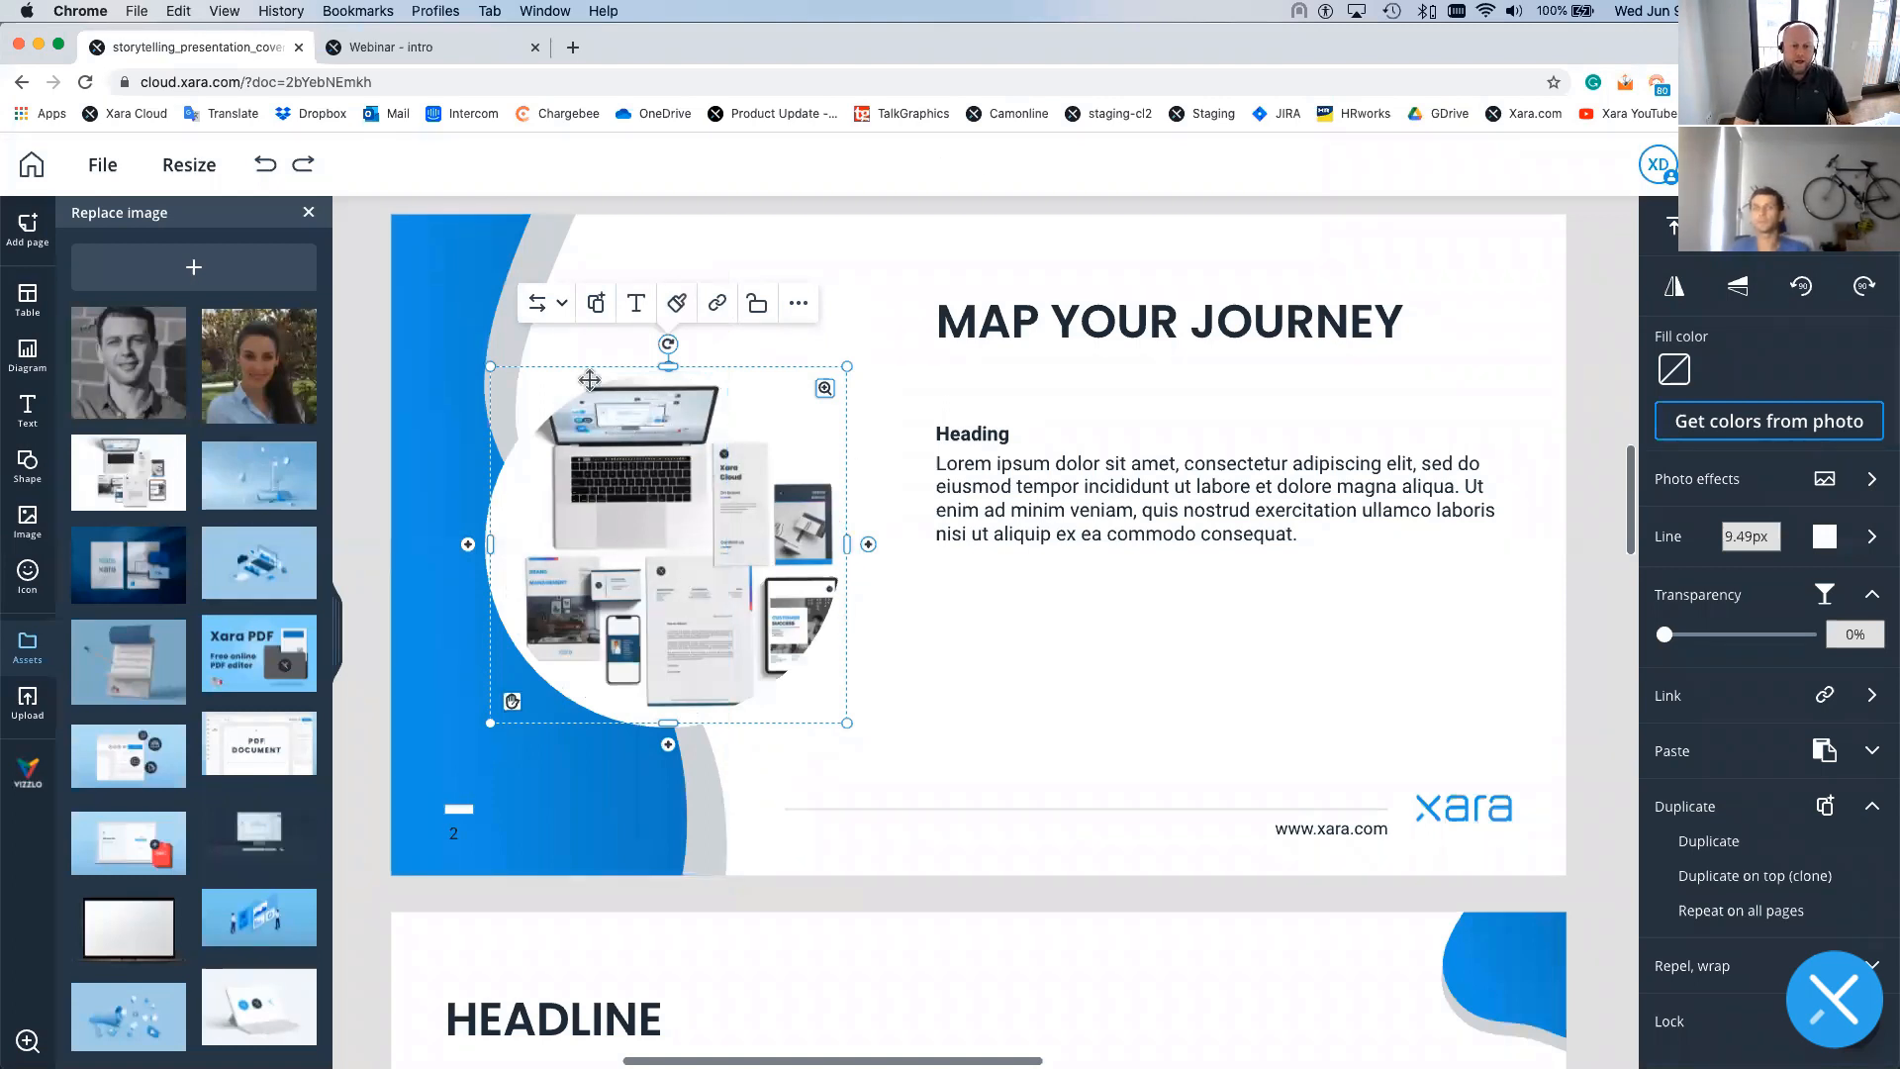
- Shift, rotate and scale the laptop photo inside its circle crop so the devices fill it
double_click(846, 543)
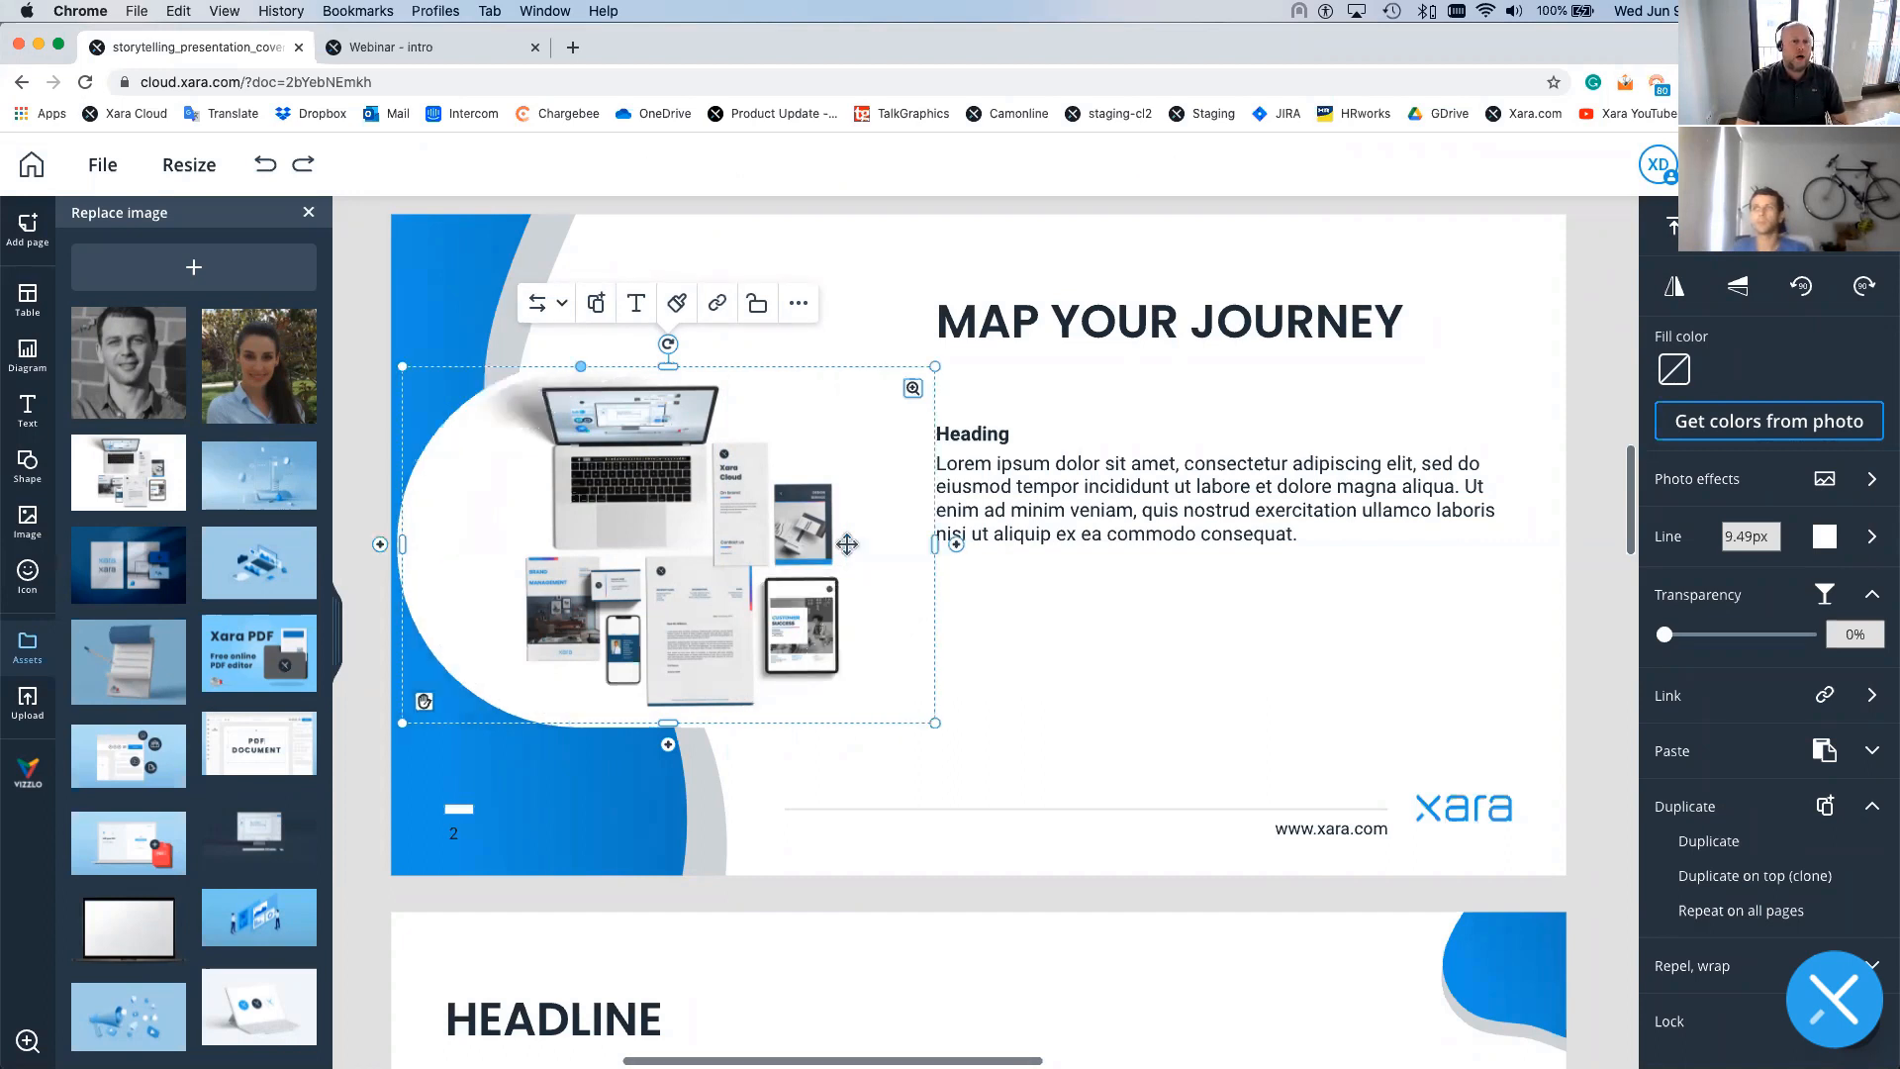
click(260, 166)
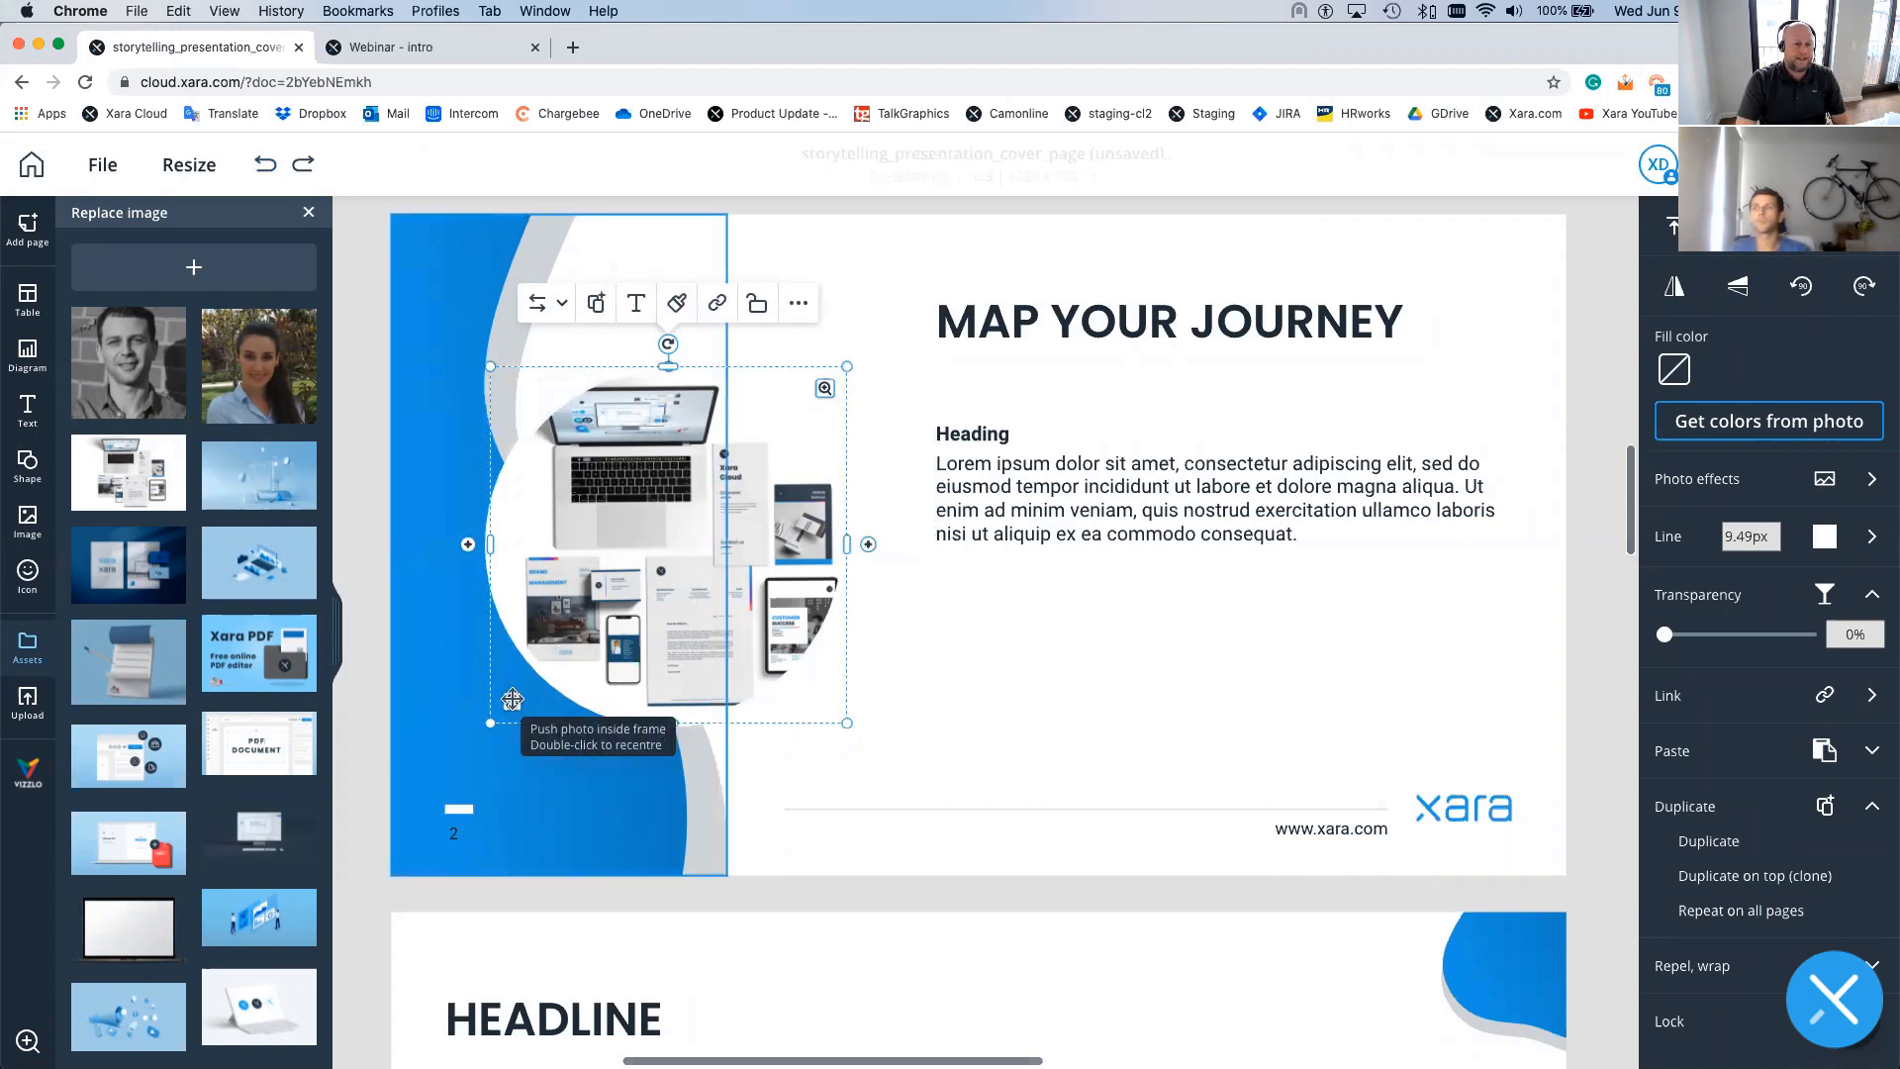
mouse_move(508, 700)
mouse_down()
mouse_move(436, 693)
mouse_move(525, 699)
mouse_move(505, 699)
mouse_up()
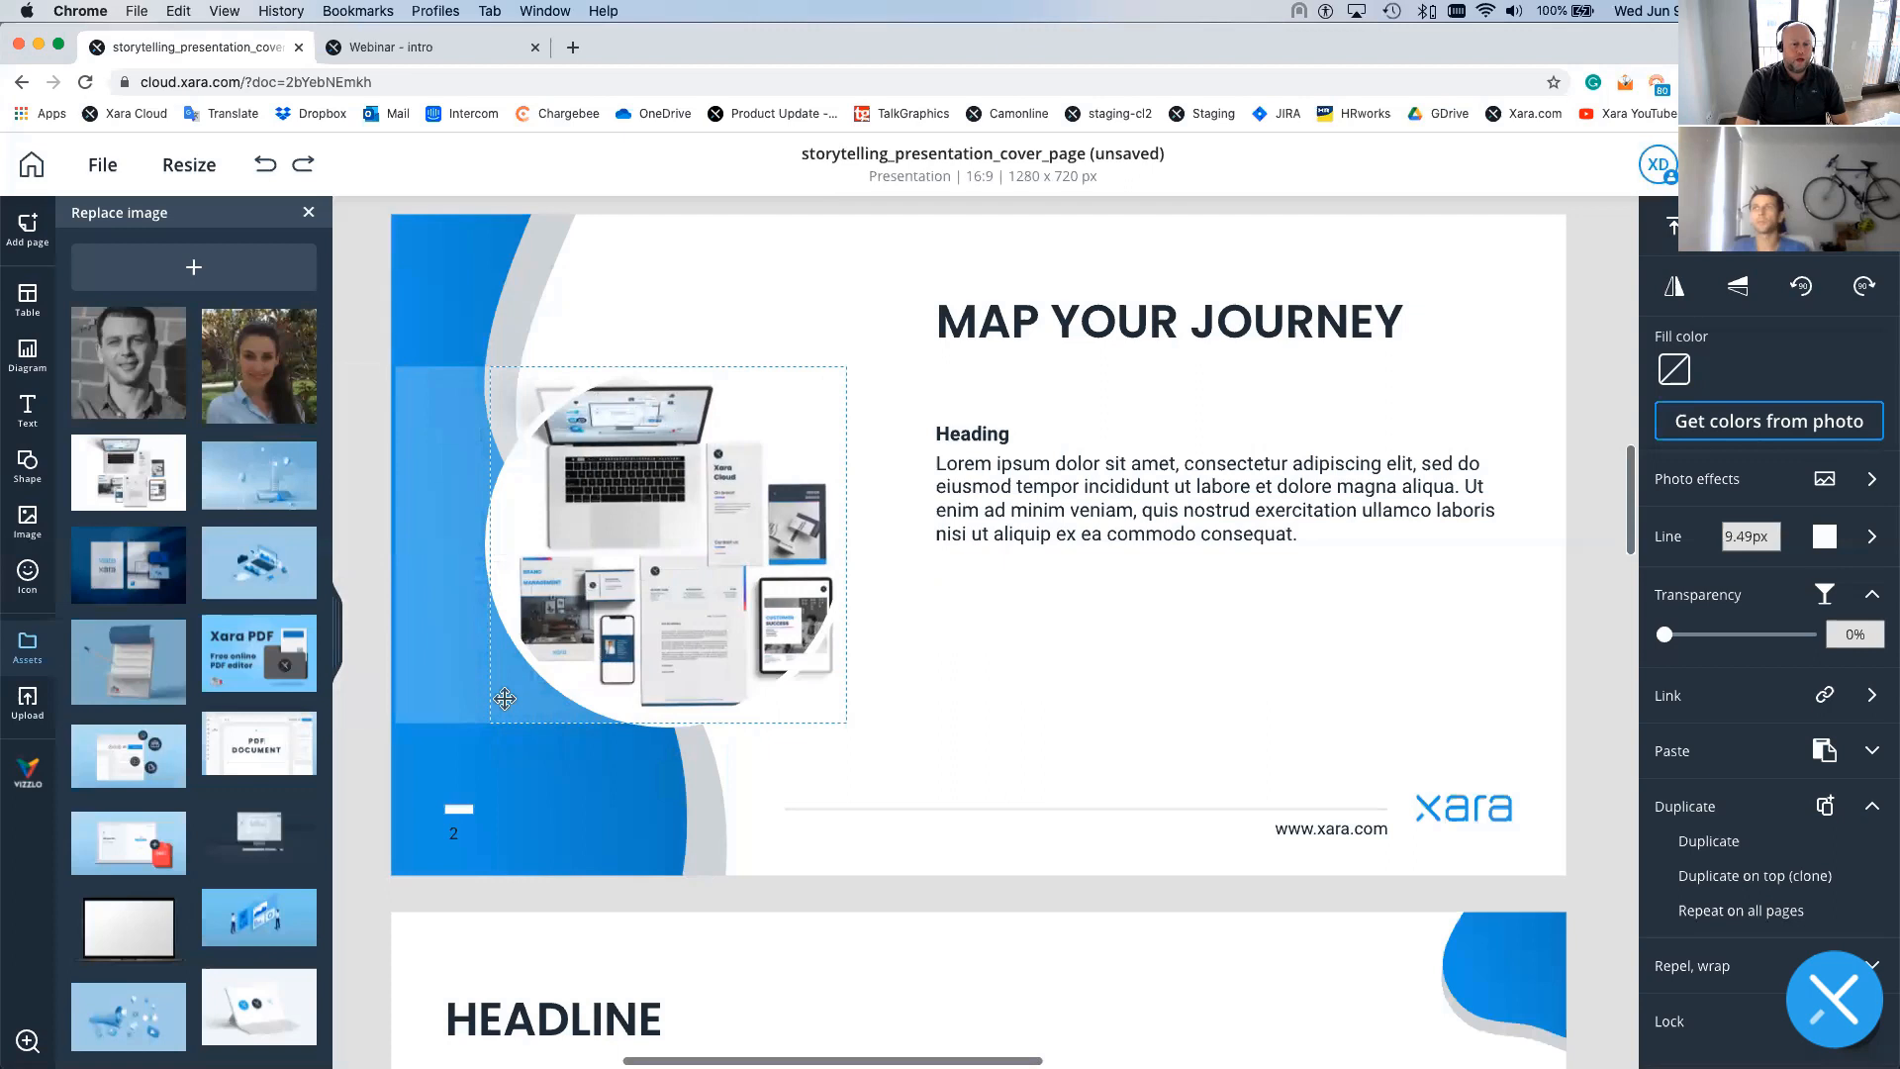
drag(504, 699, 501, 698)
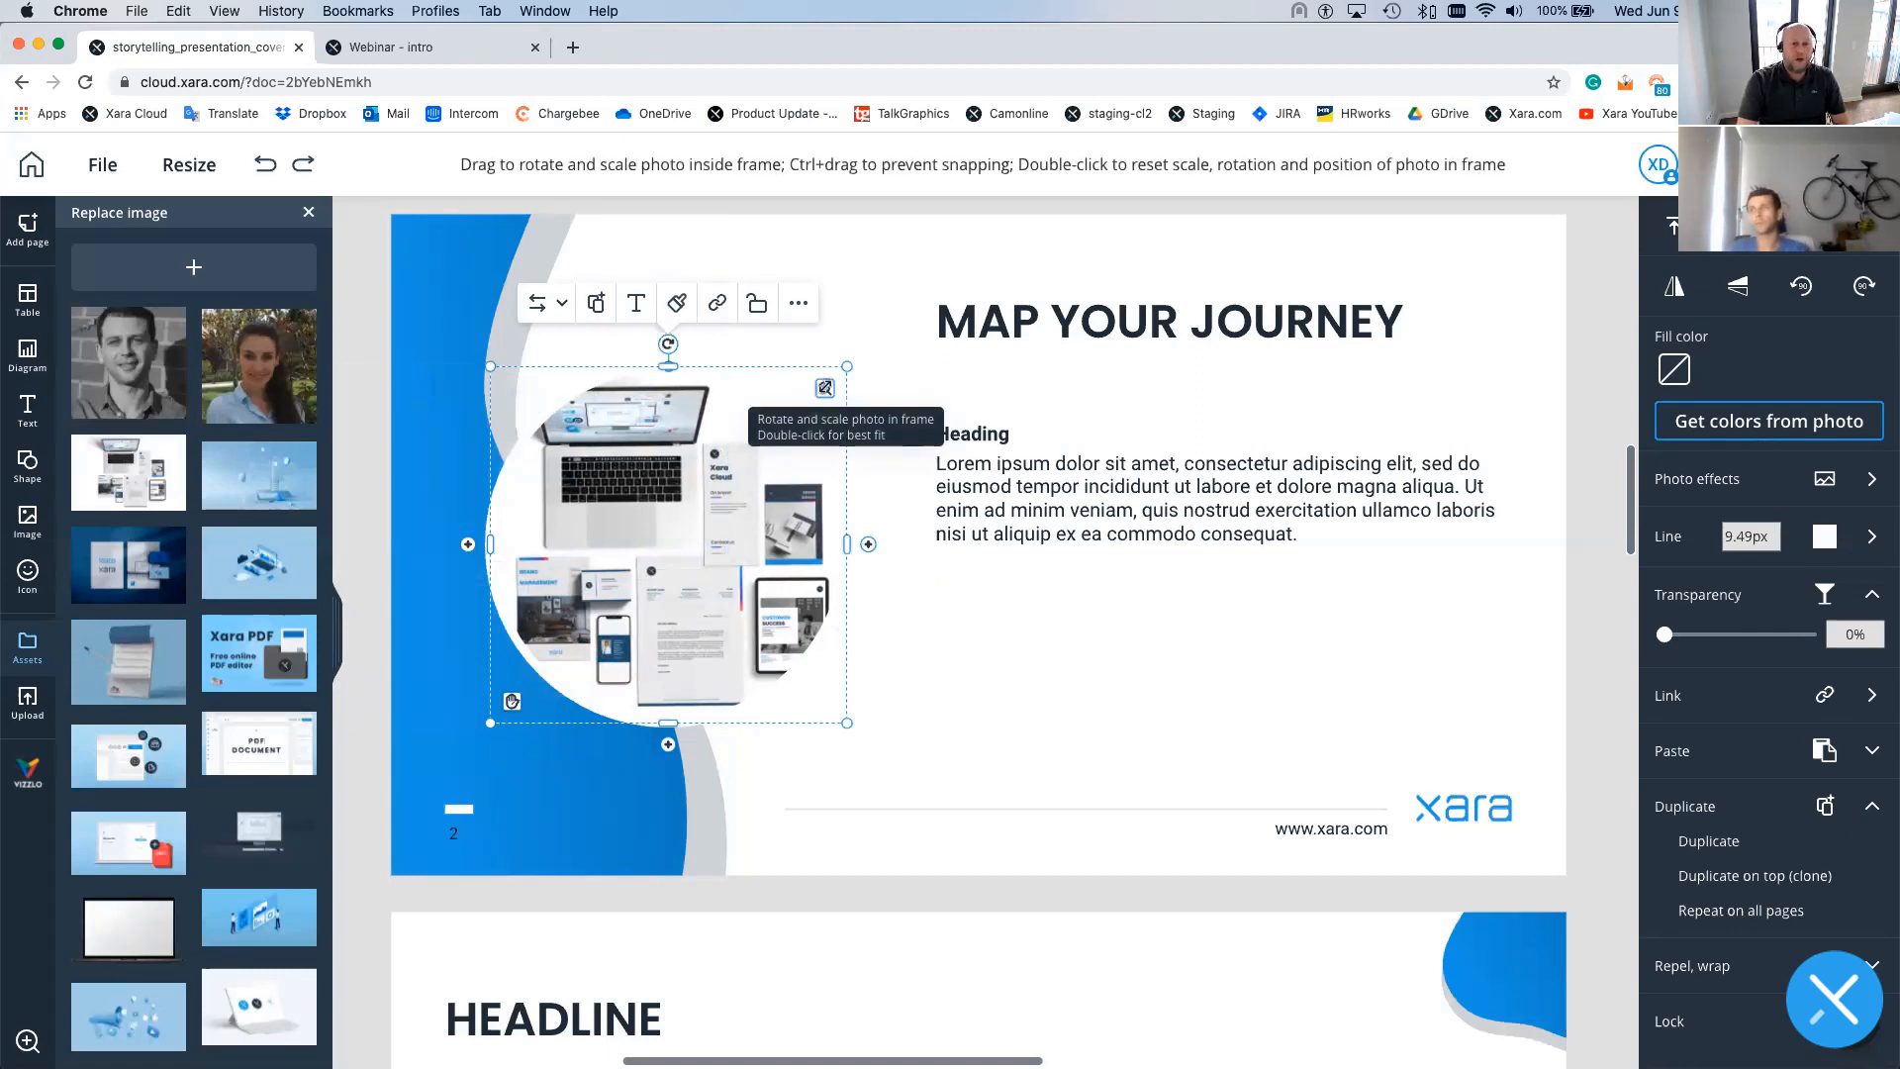
drag(825, 388, 878, 335)
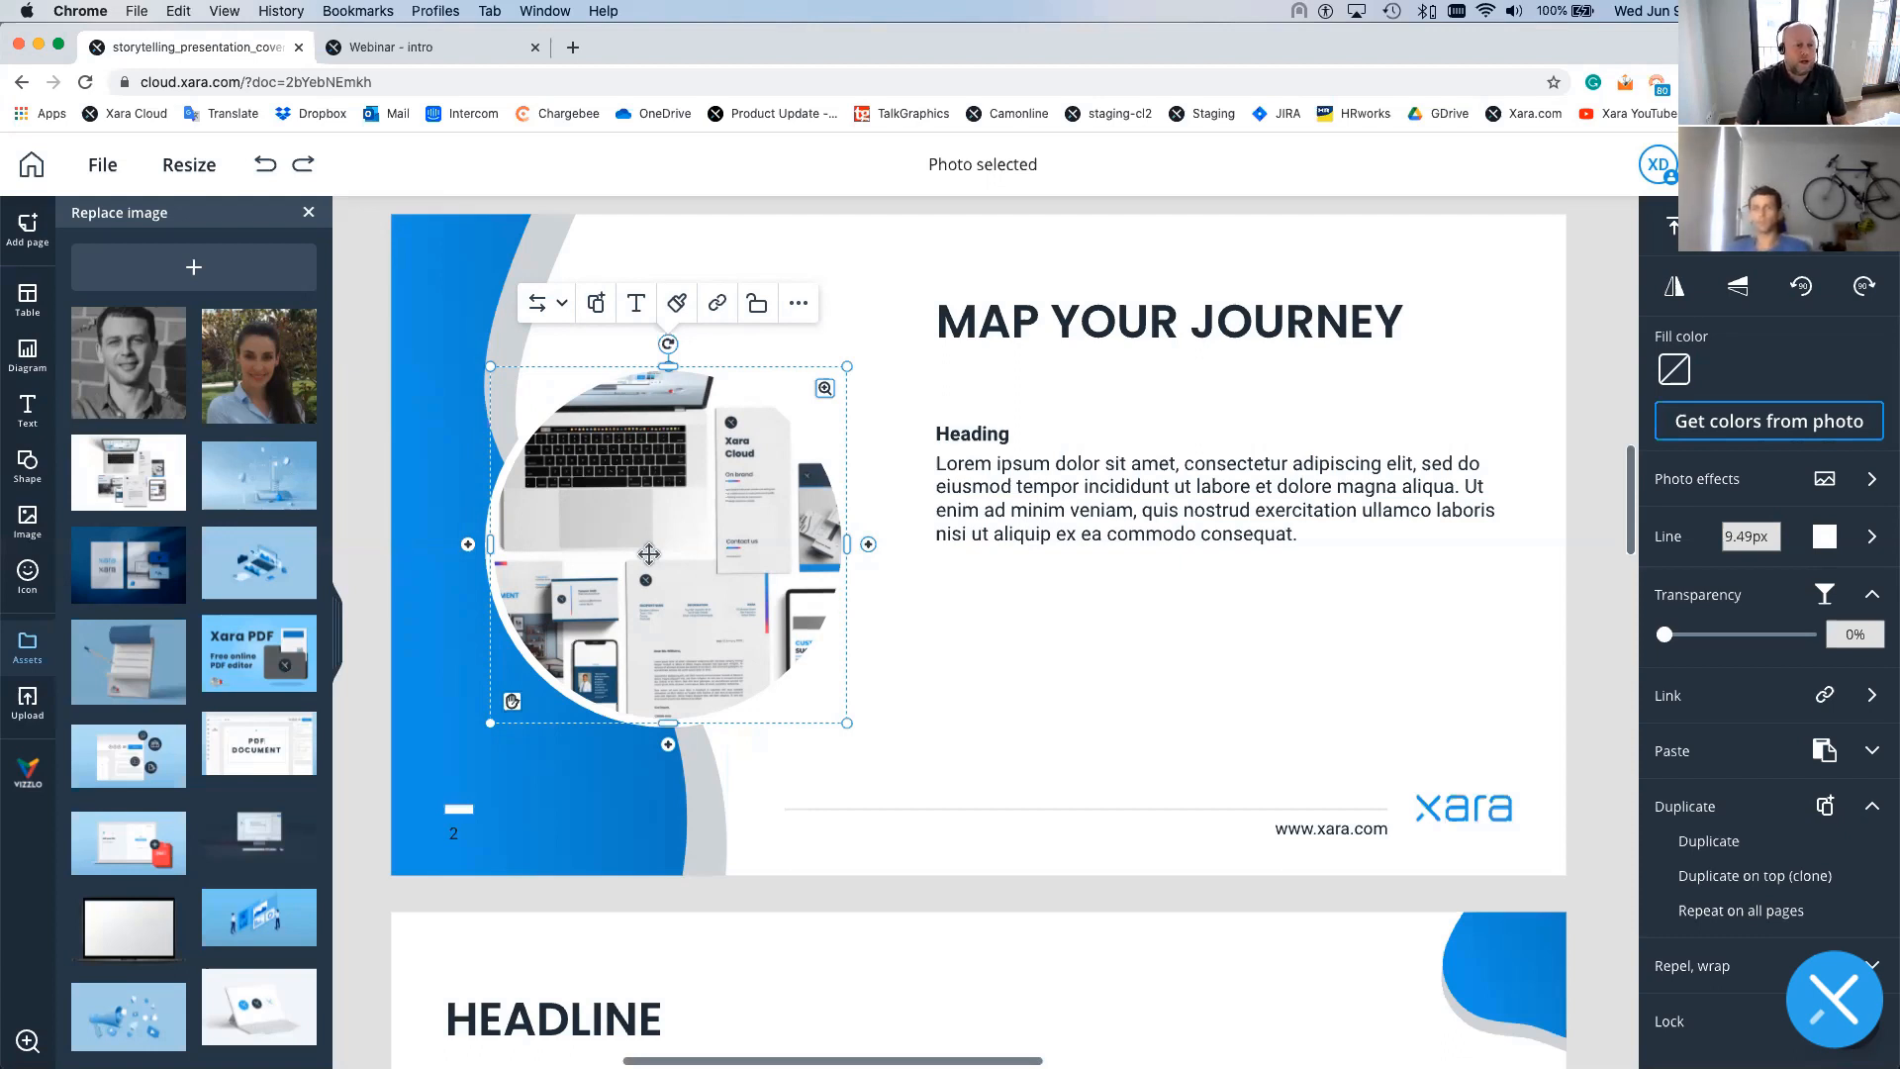
- Close the Replace image and Team Assets panels and go to the page 1 'BRAND STORYTELLING' cover
click(309, 212)
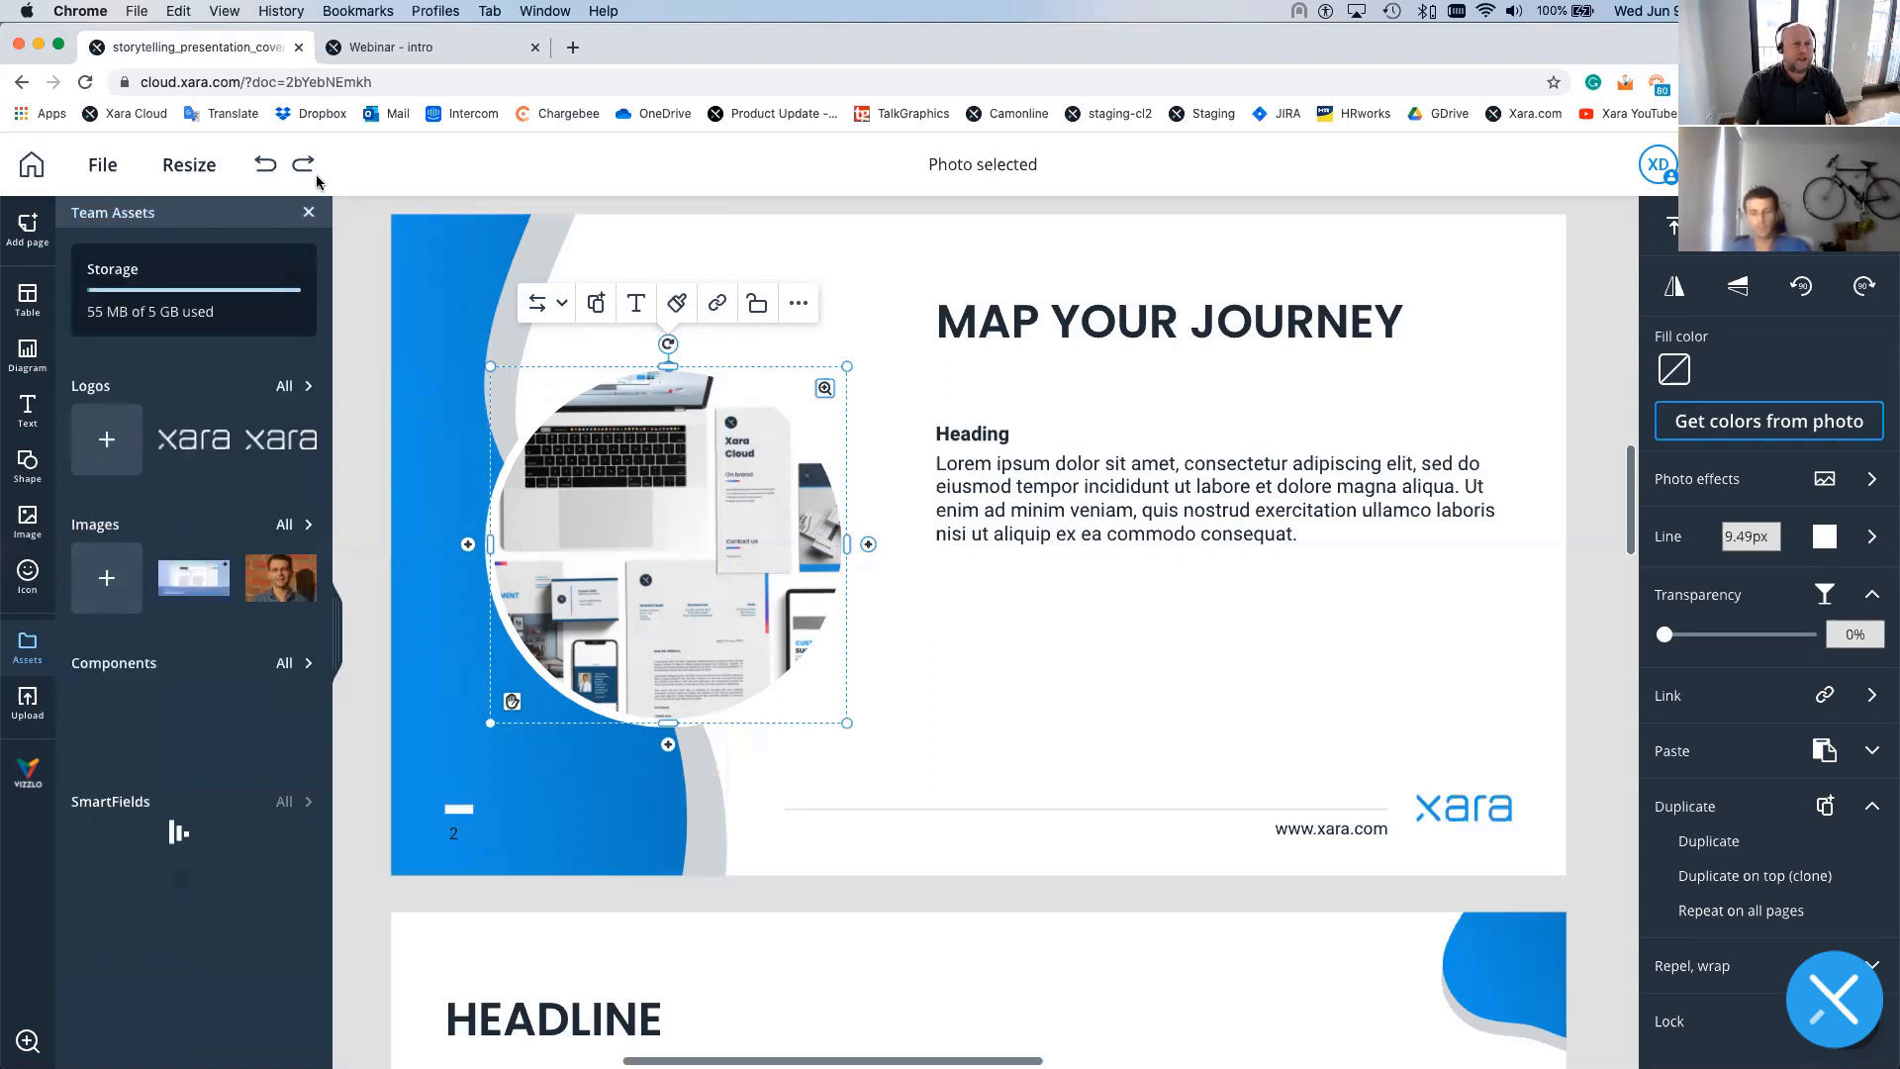
click(309, 212)
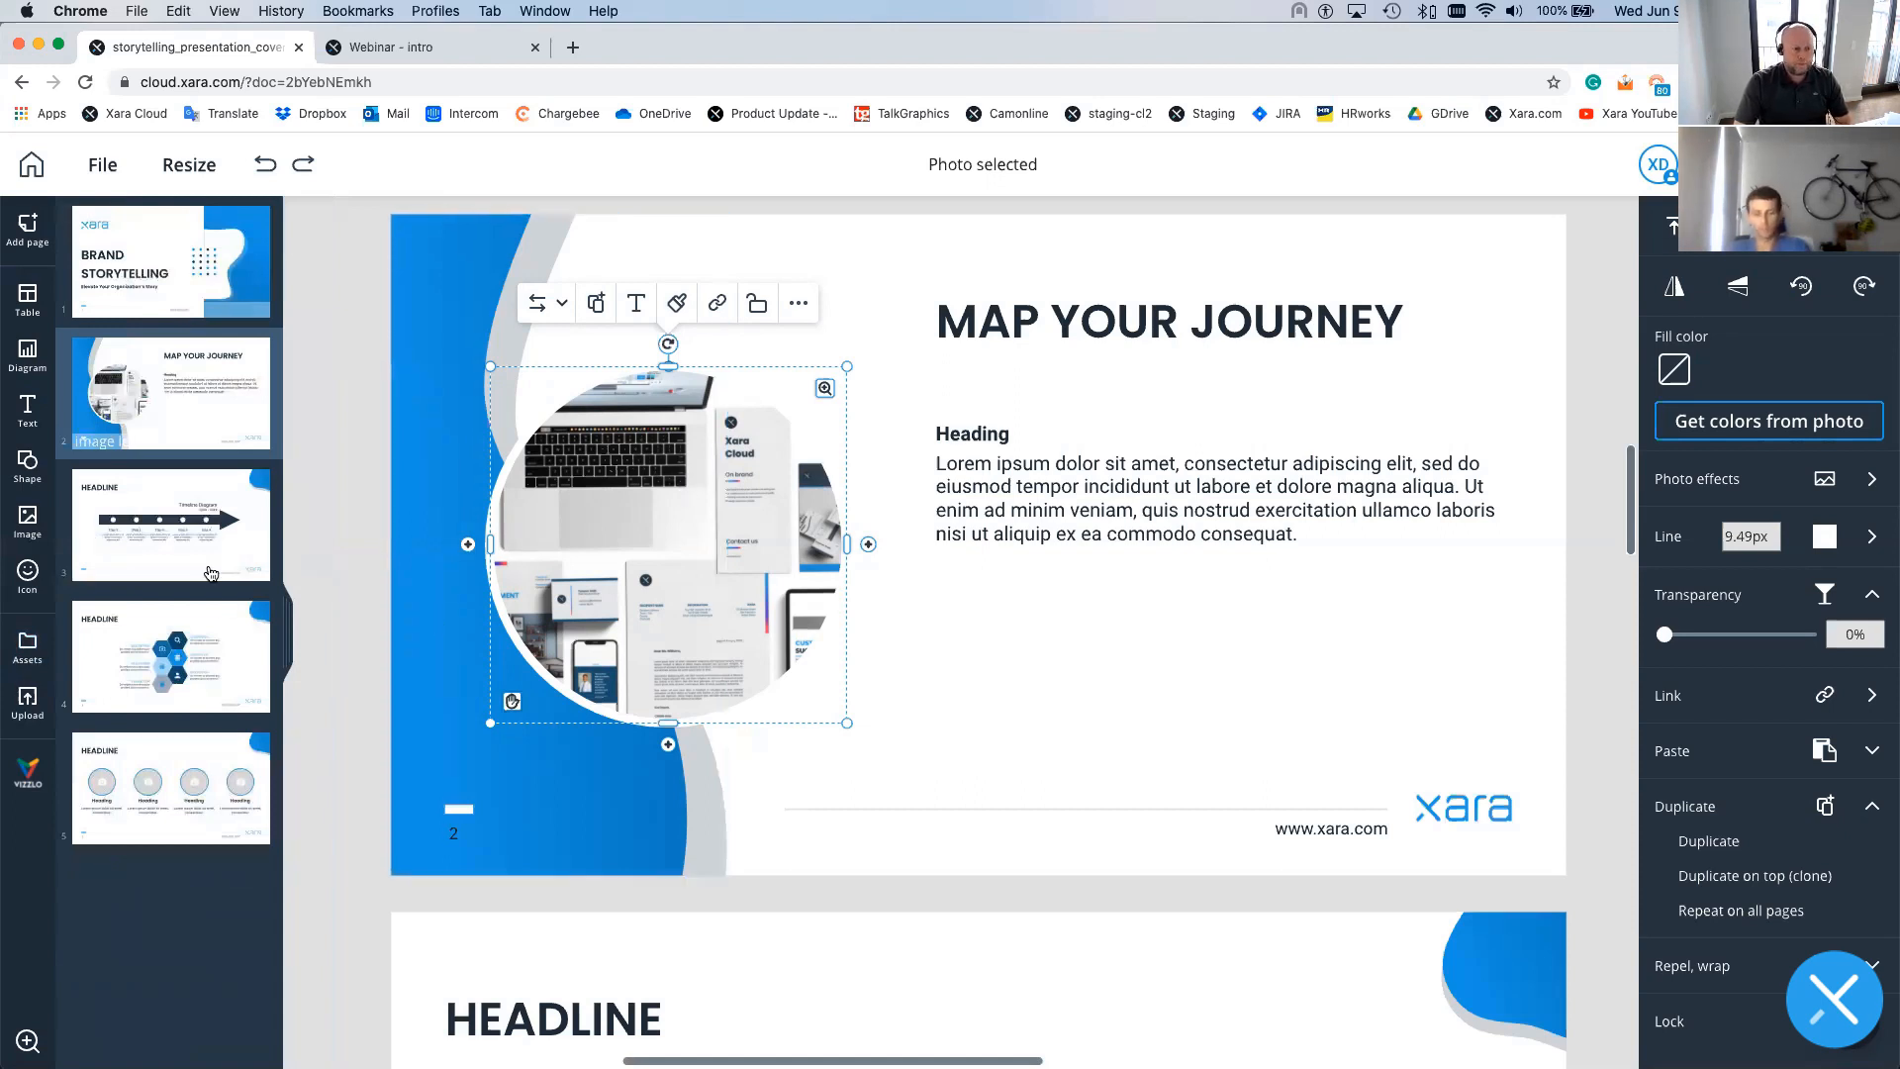
click(148, 245)
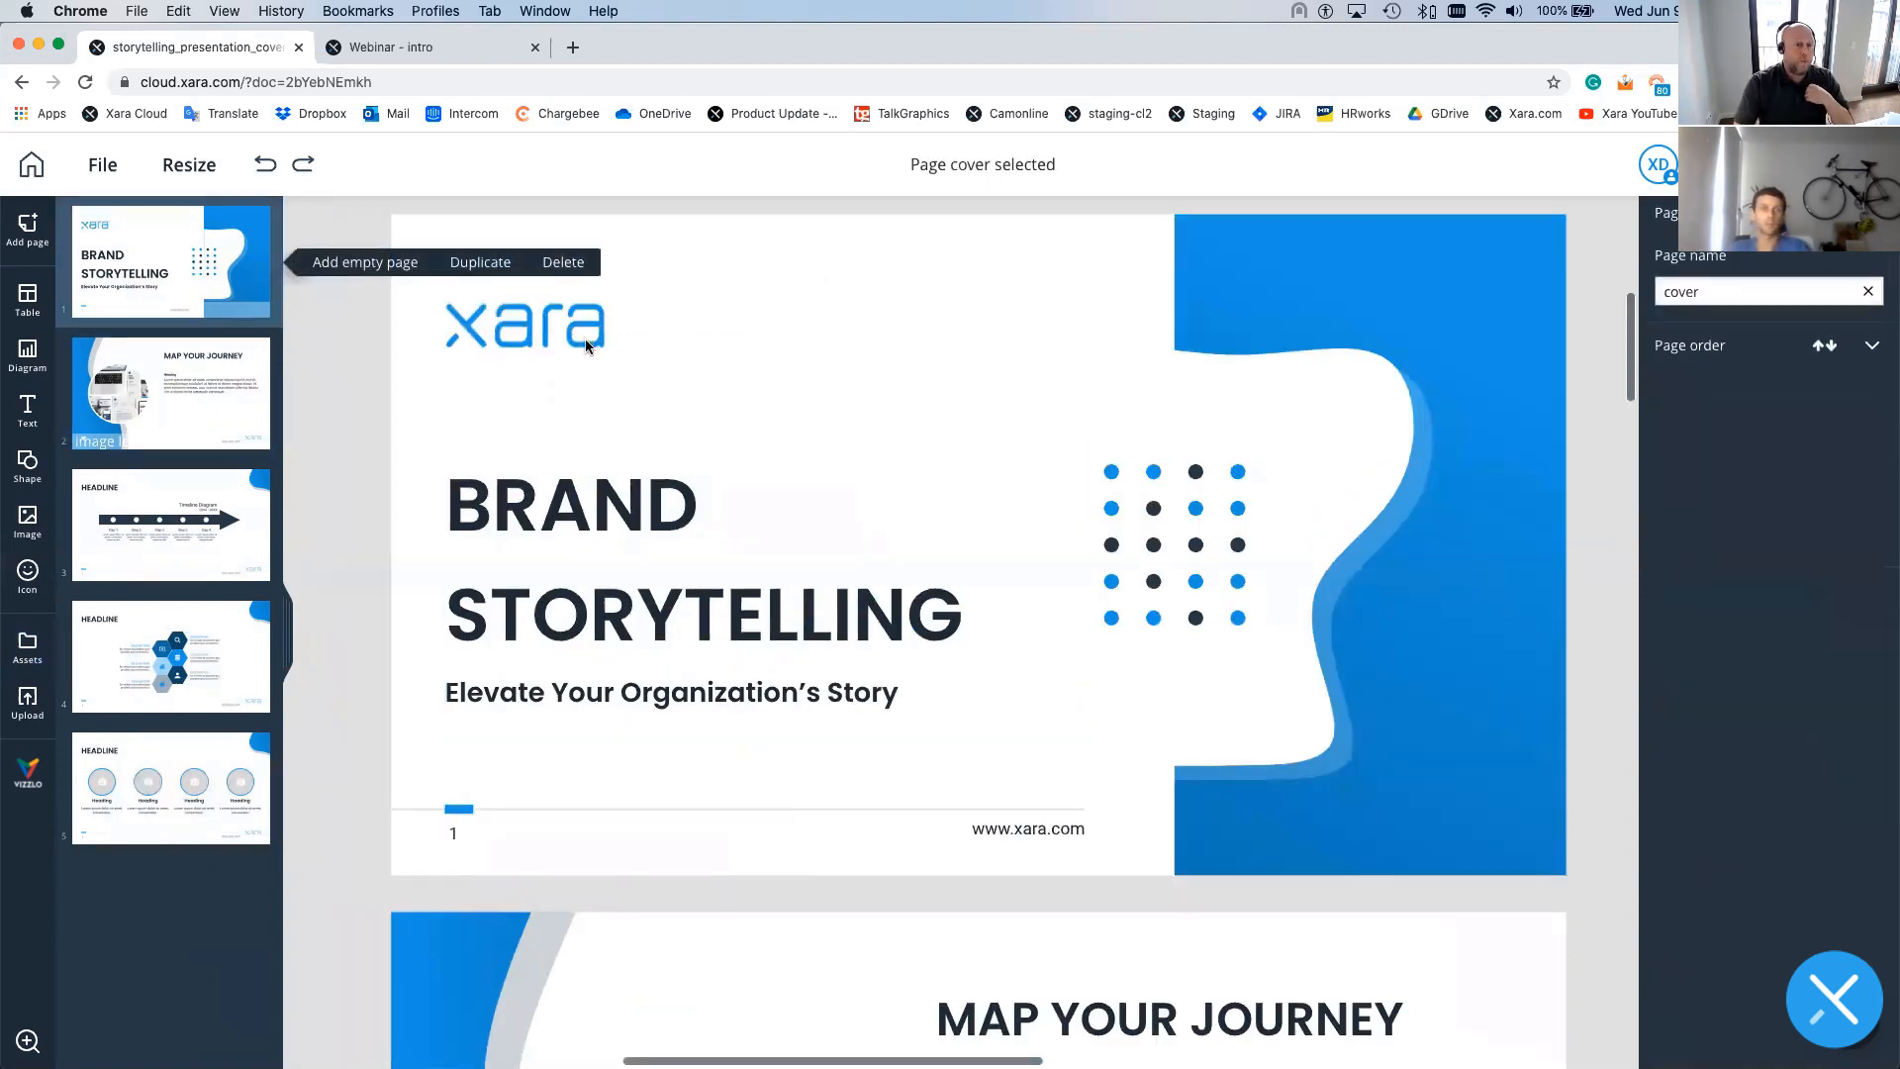
key(Escape)
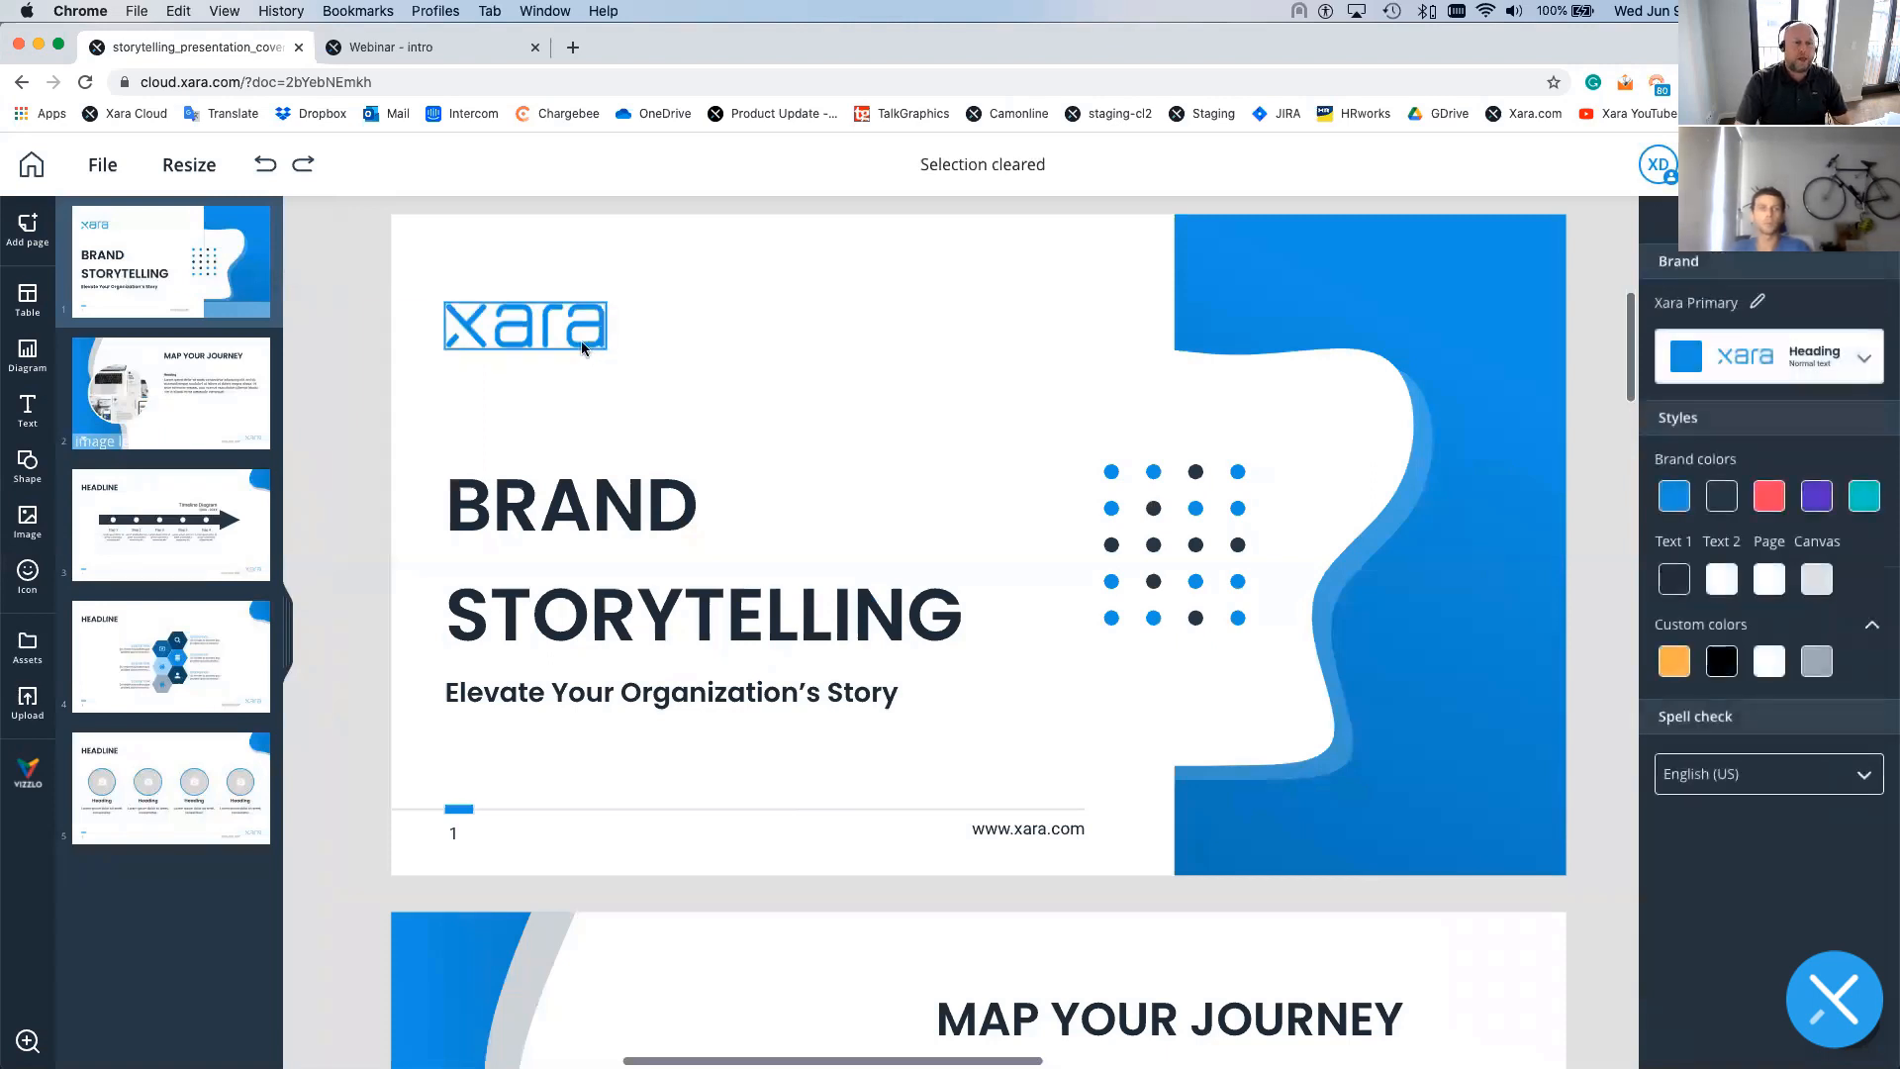
- Apply Lock all to the xara logo and tick Only Admins can unlock
click(581, 341)
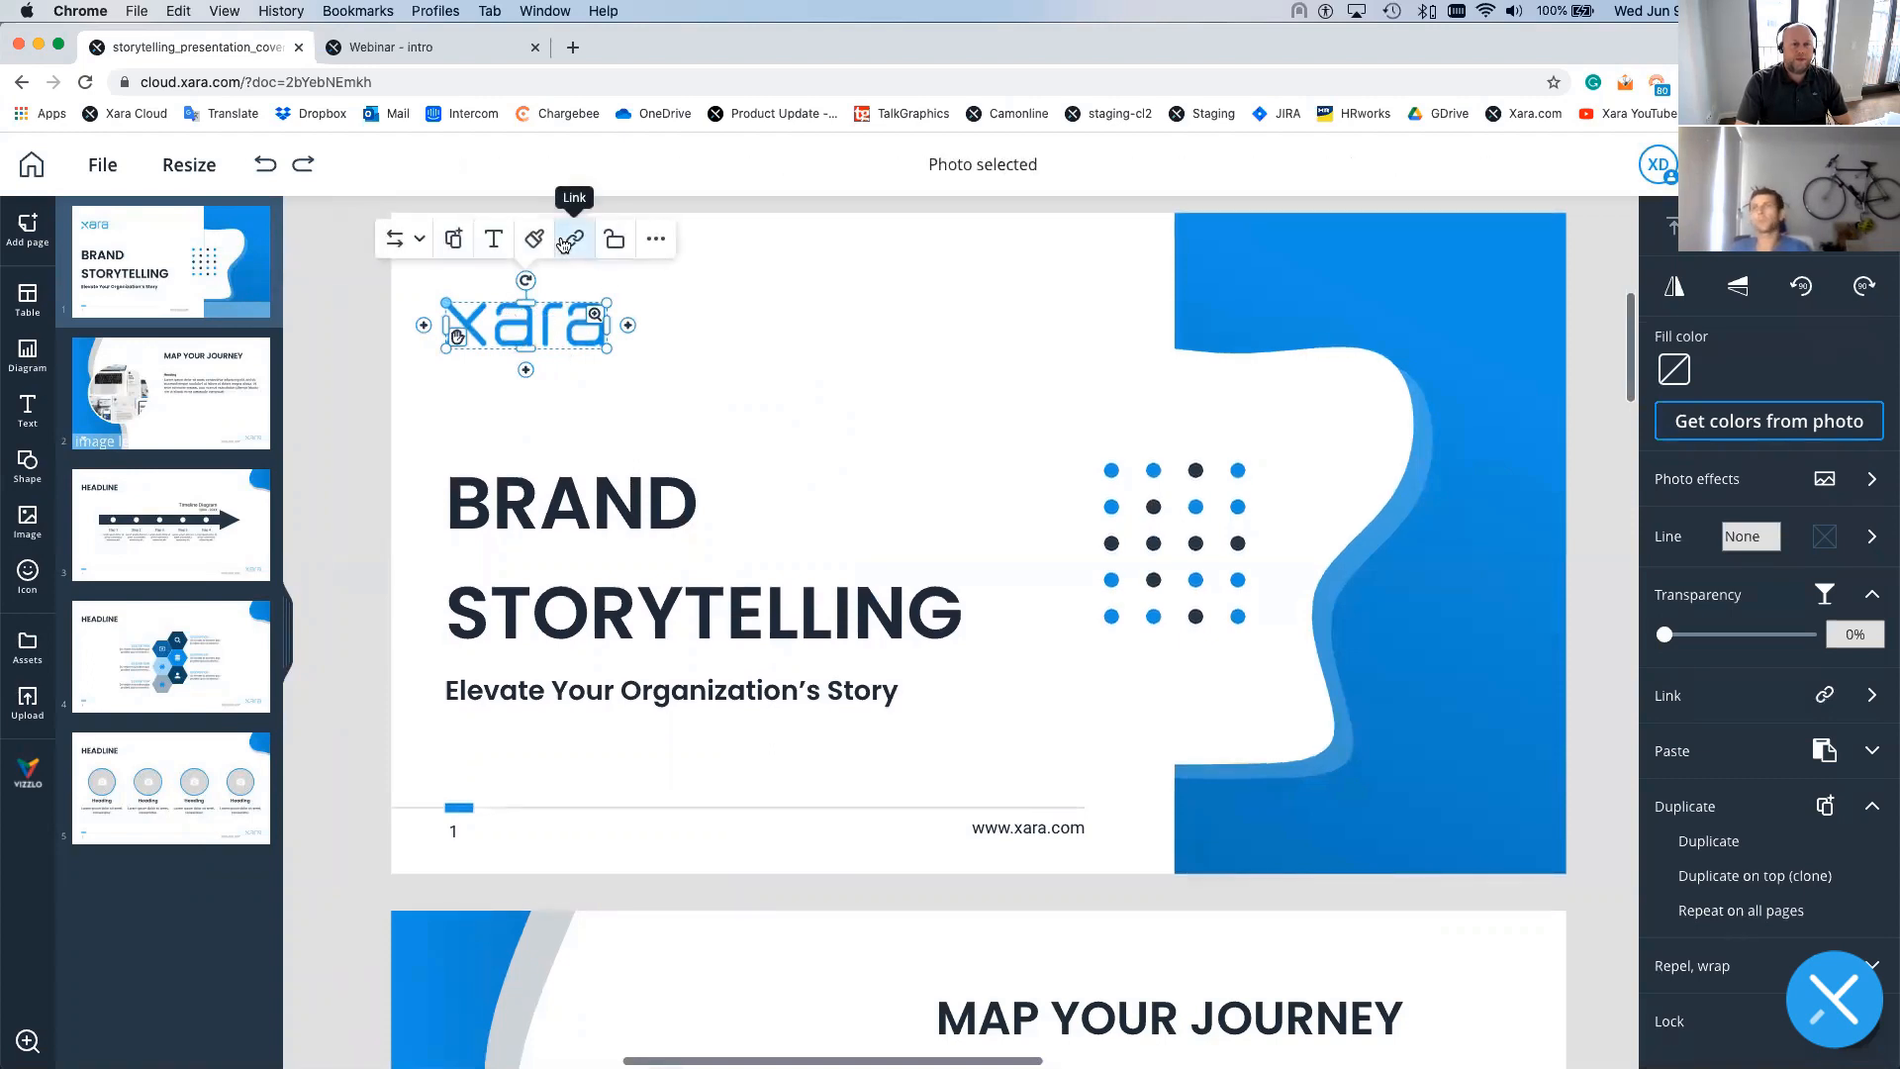
click(614, 242)
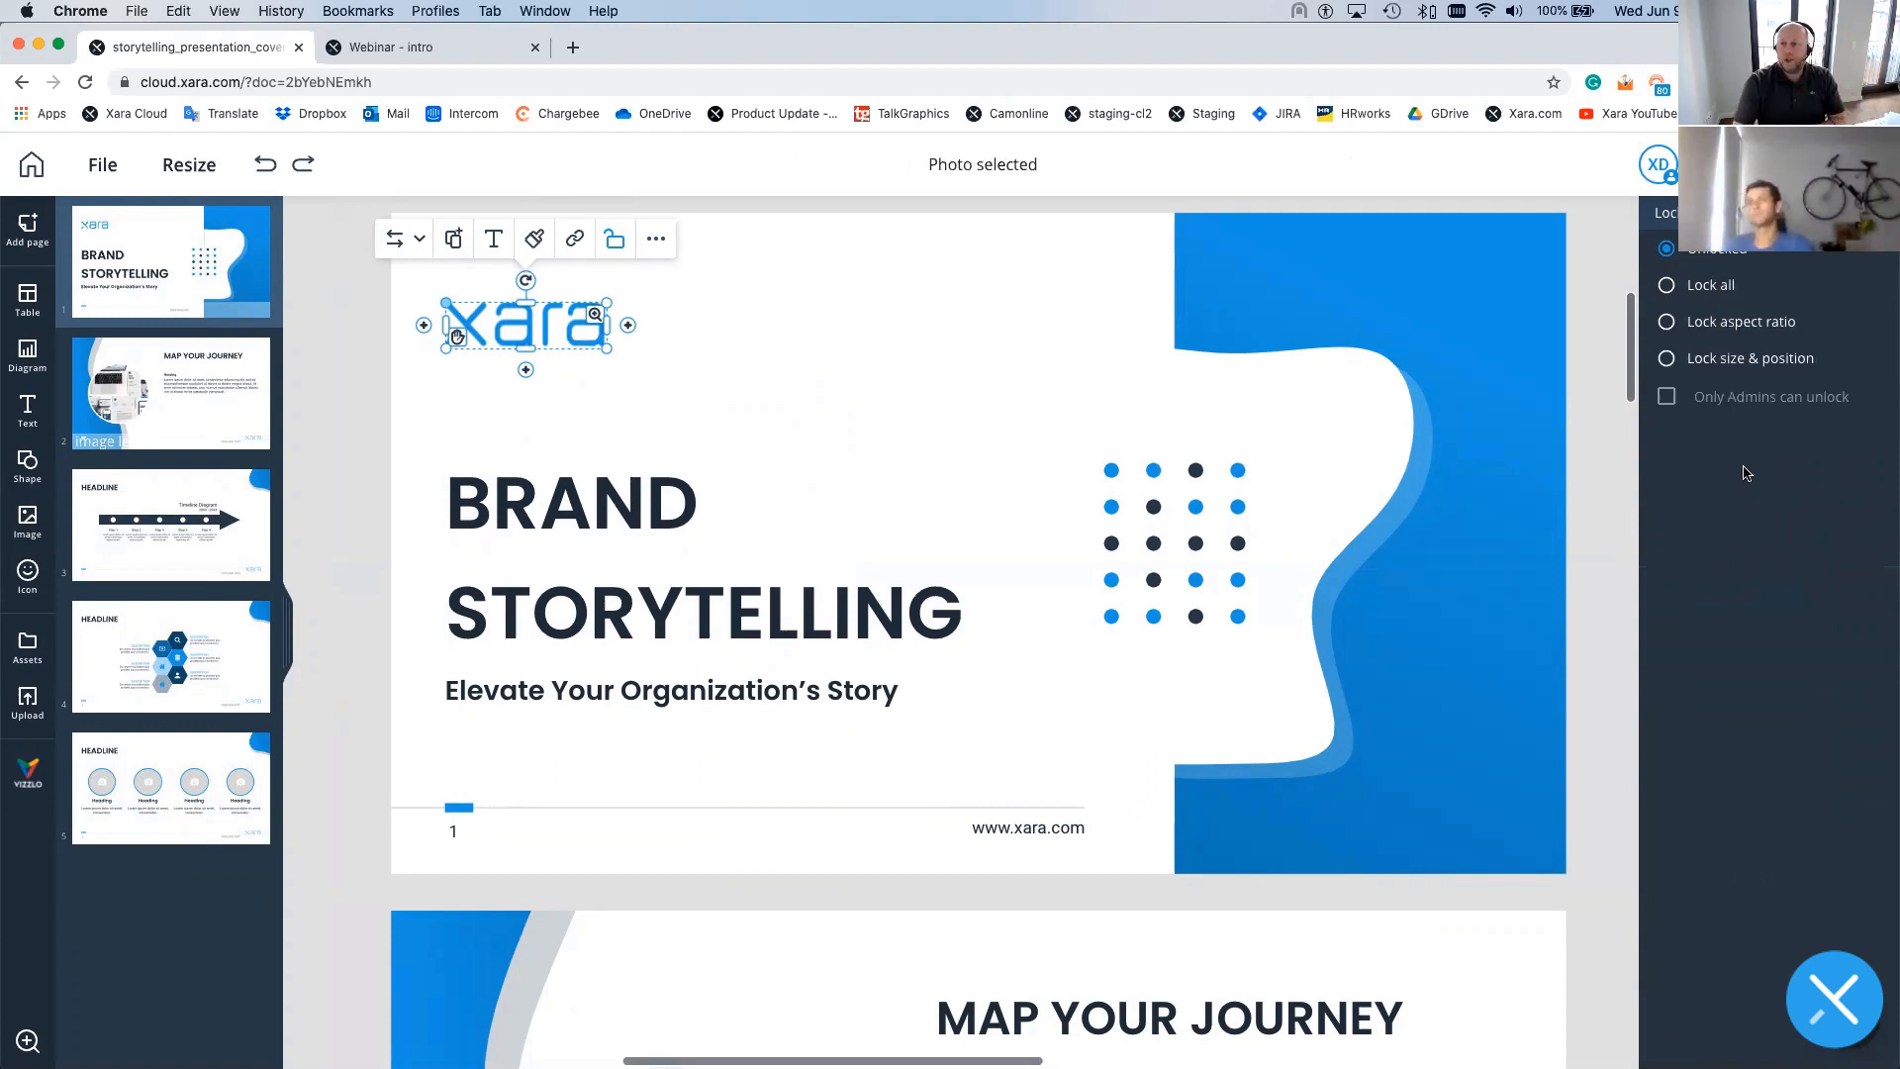
click(1666, 287)
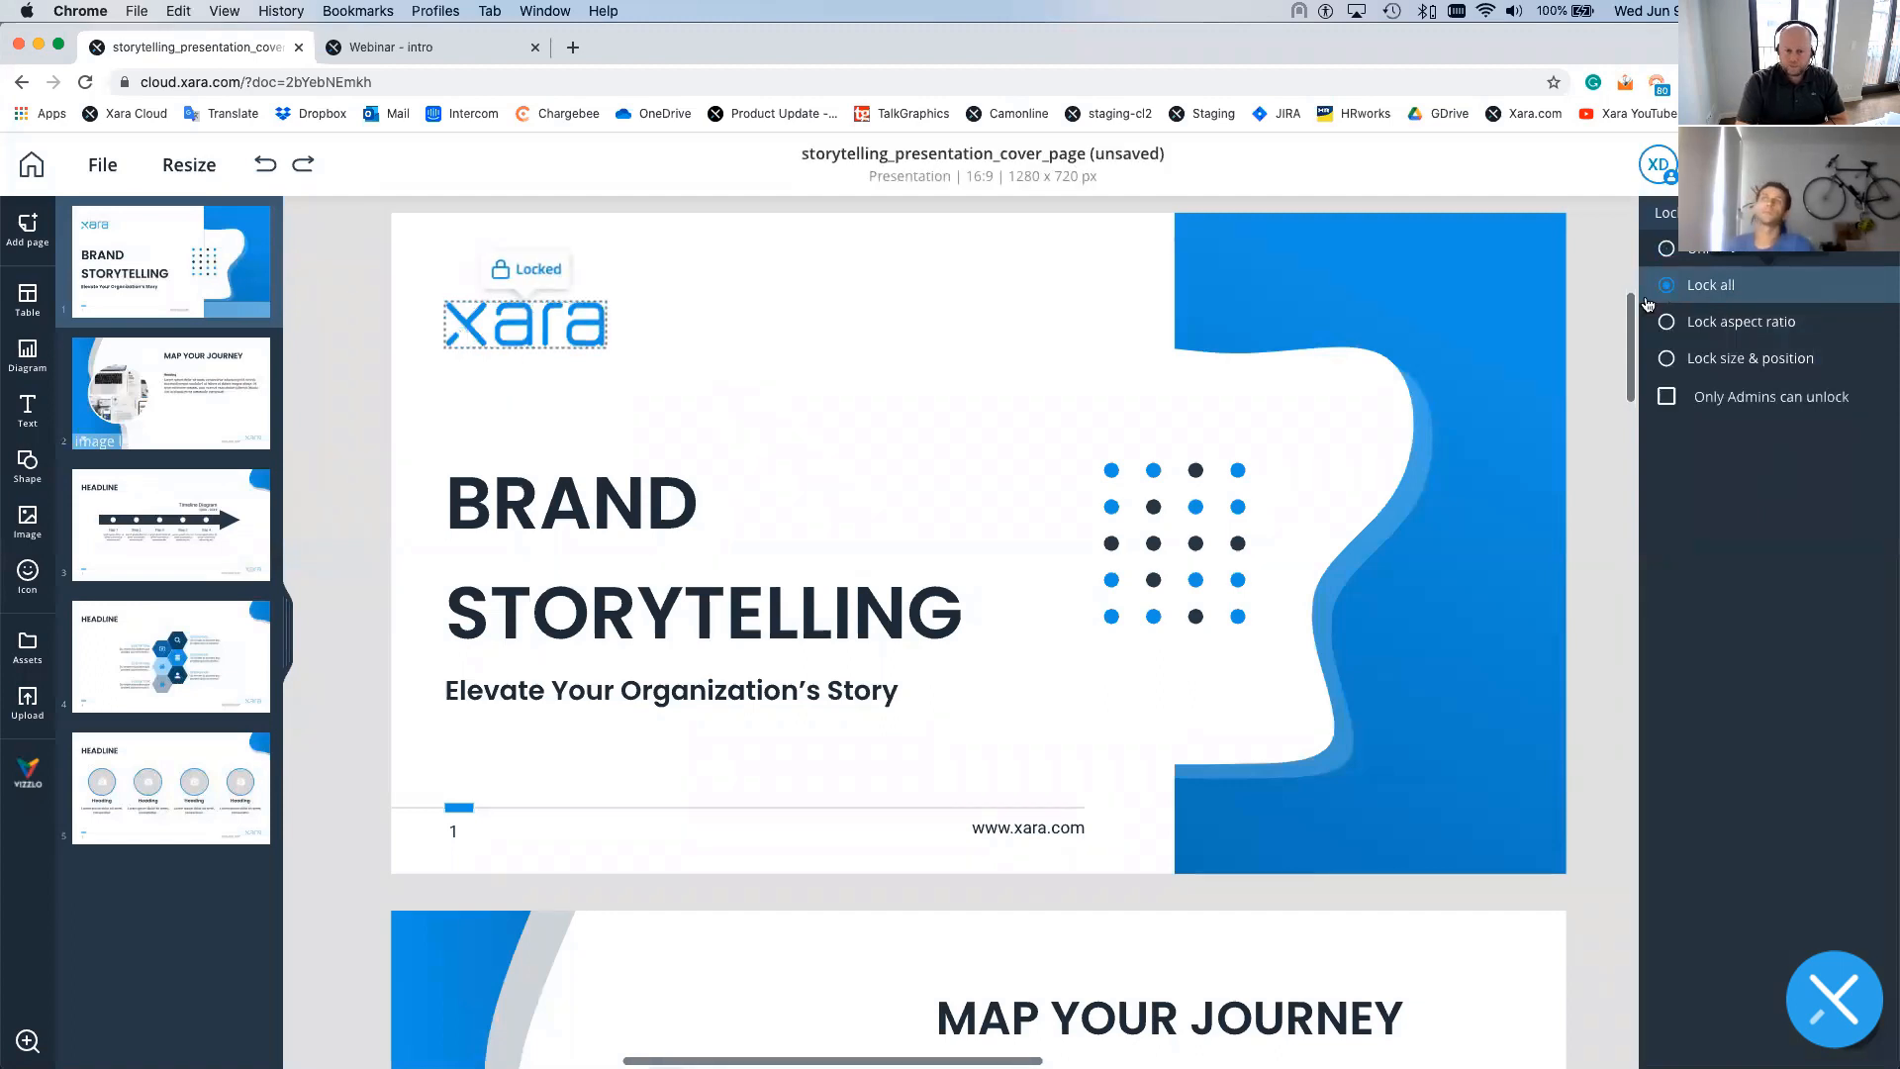
click(1667, 398)
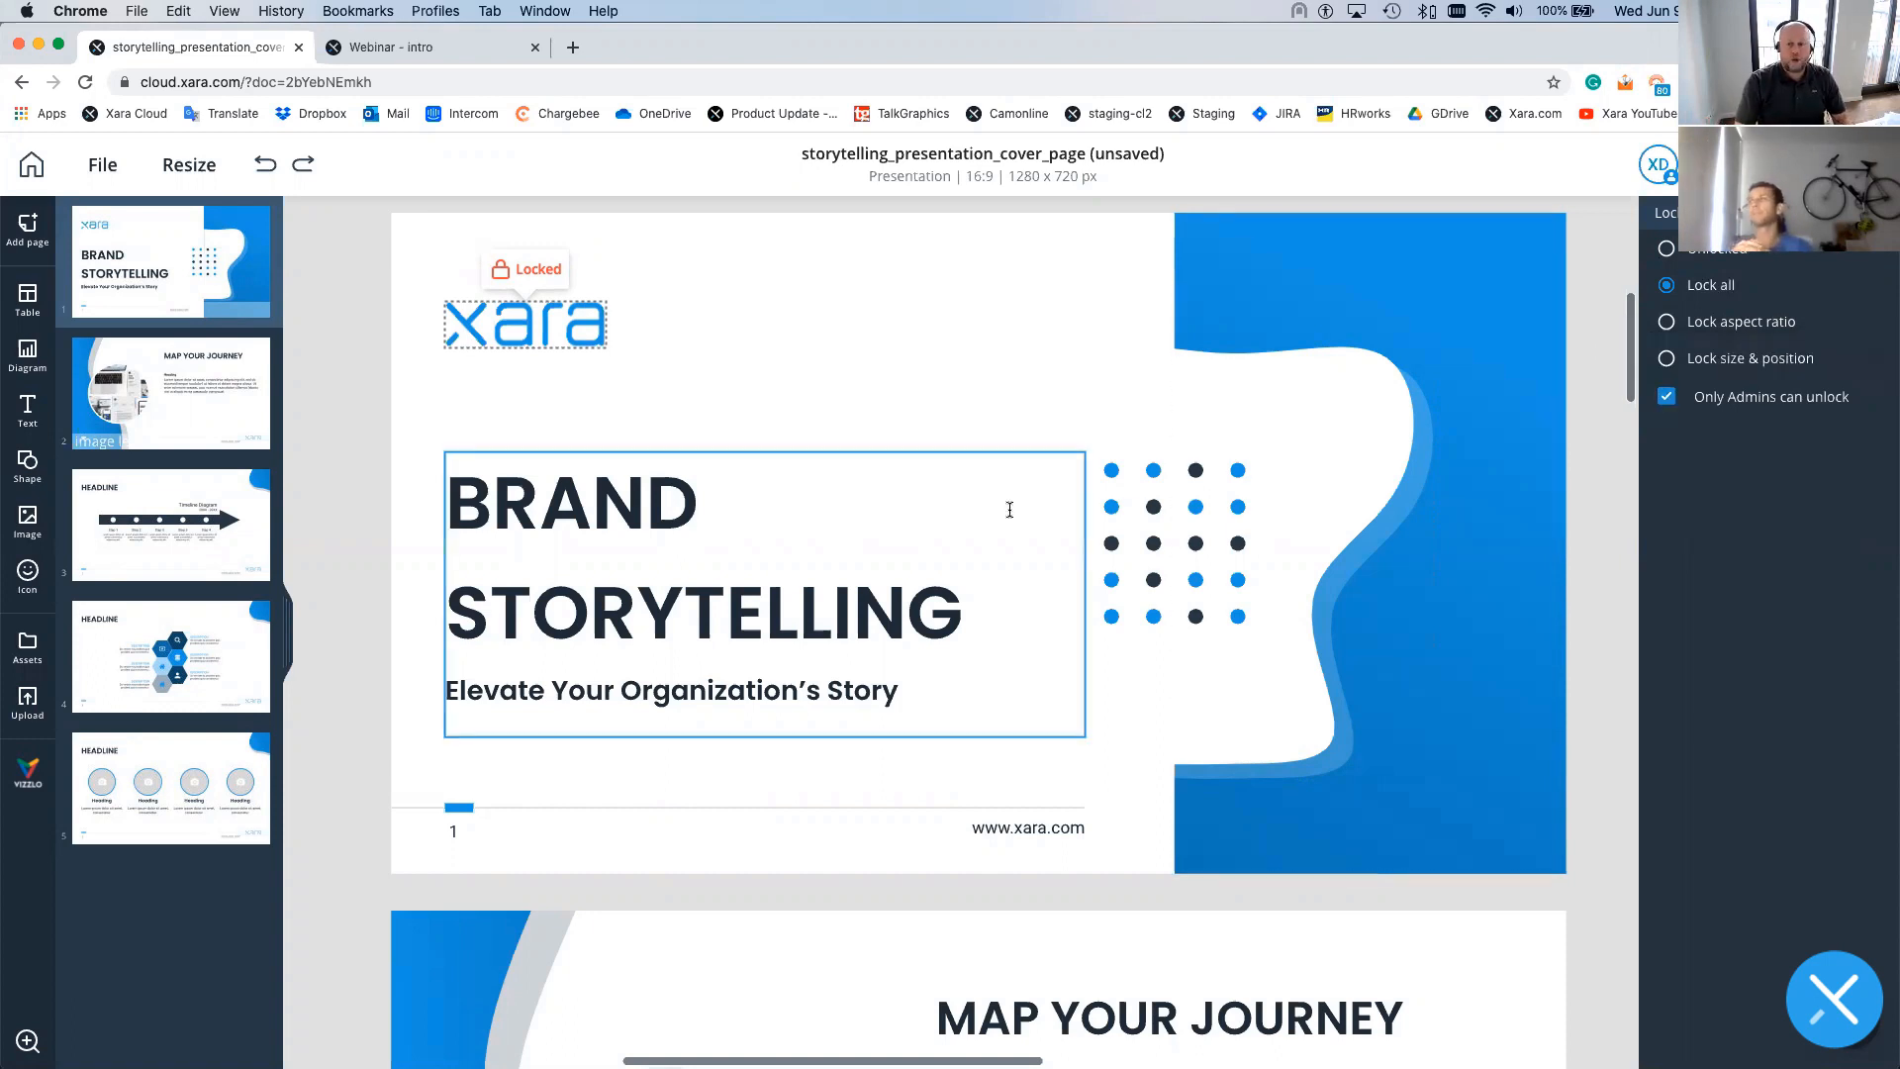
scroll(1010, 510, down, 1)
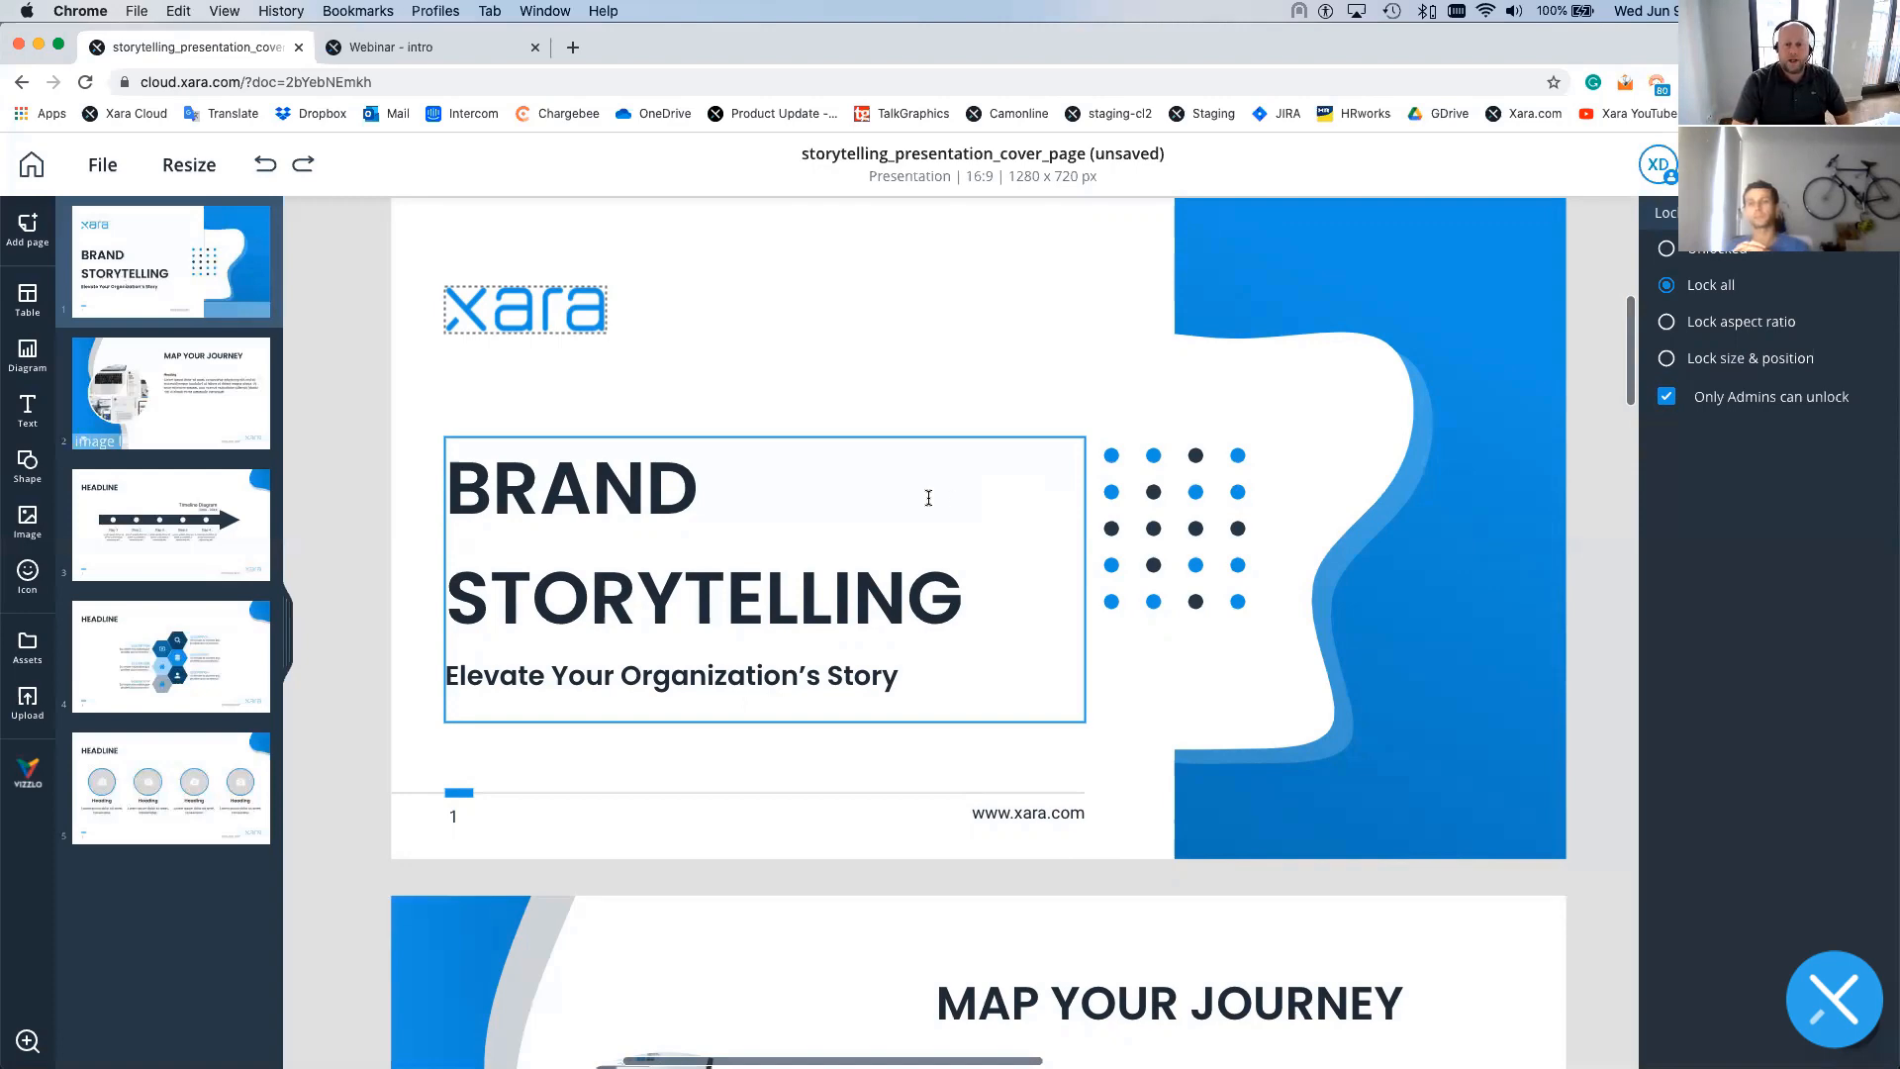
- Save the circular laptop-and-devices photo from 'MAP YOUR JOURNEY' as a Team assets component
click(1527, 481)
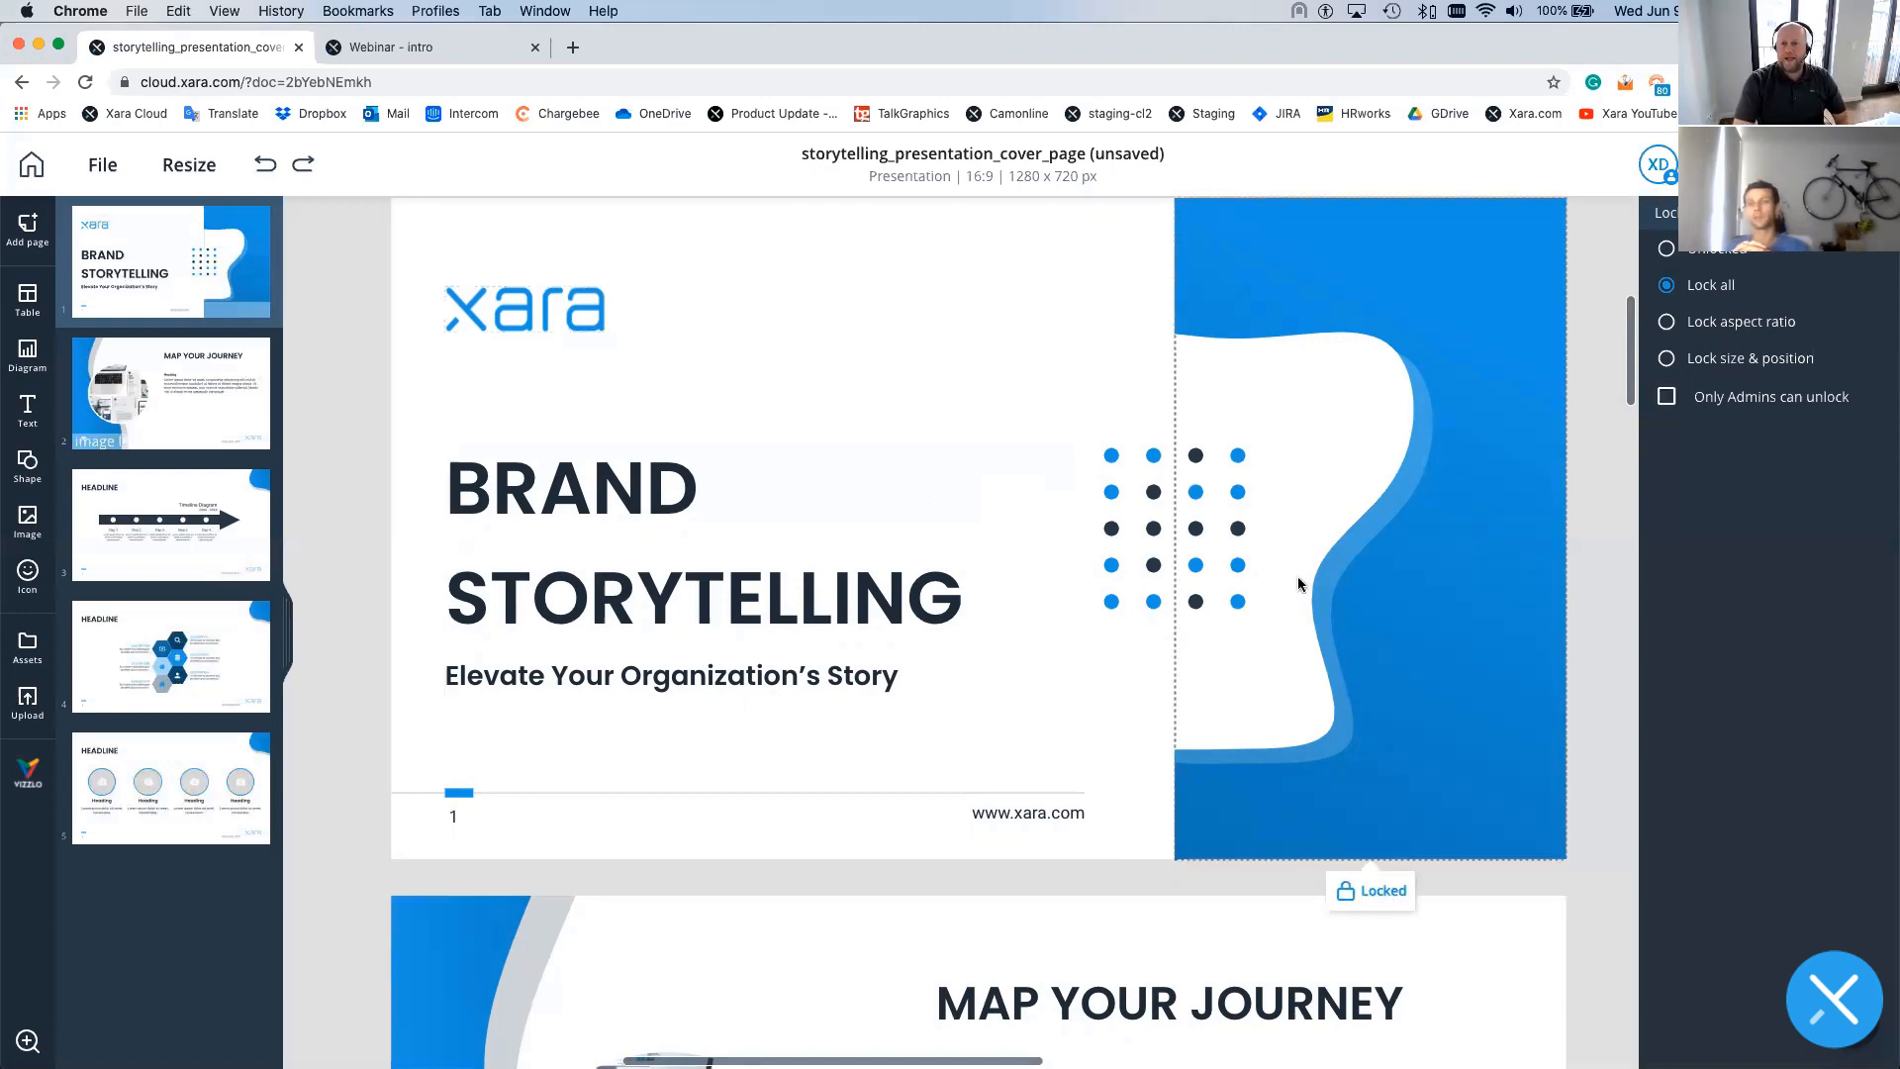
scroll(1300, 580, down, 1)
scroll(1300, 579, down, 10)
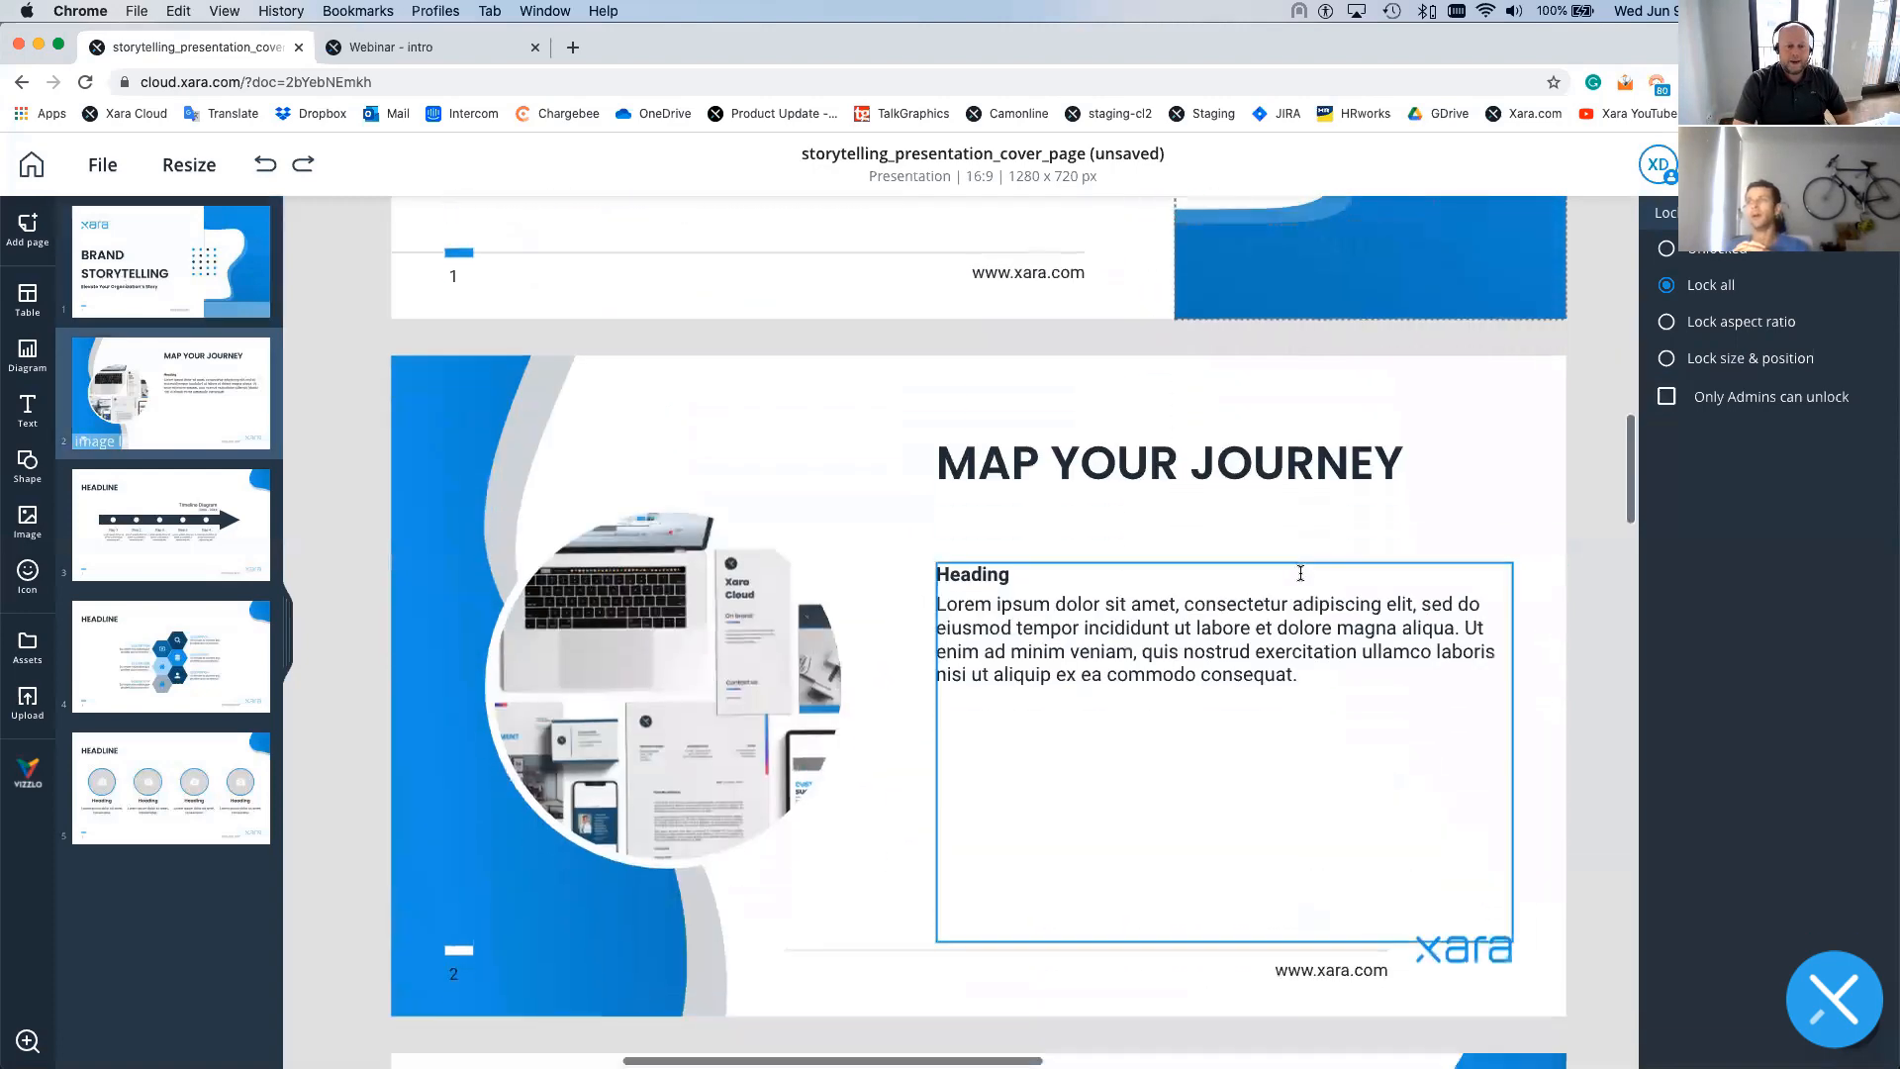
scroll(1118, 490, up, 3)
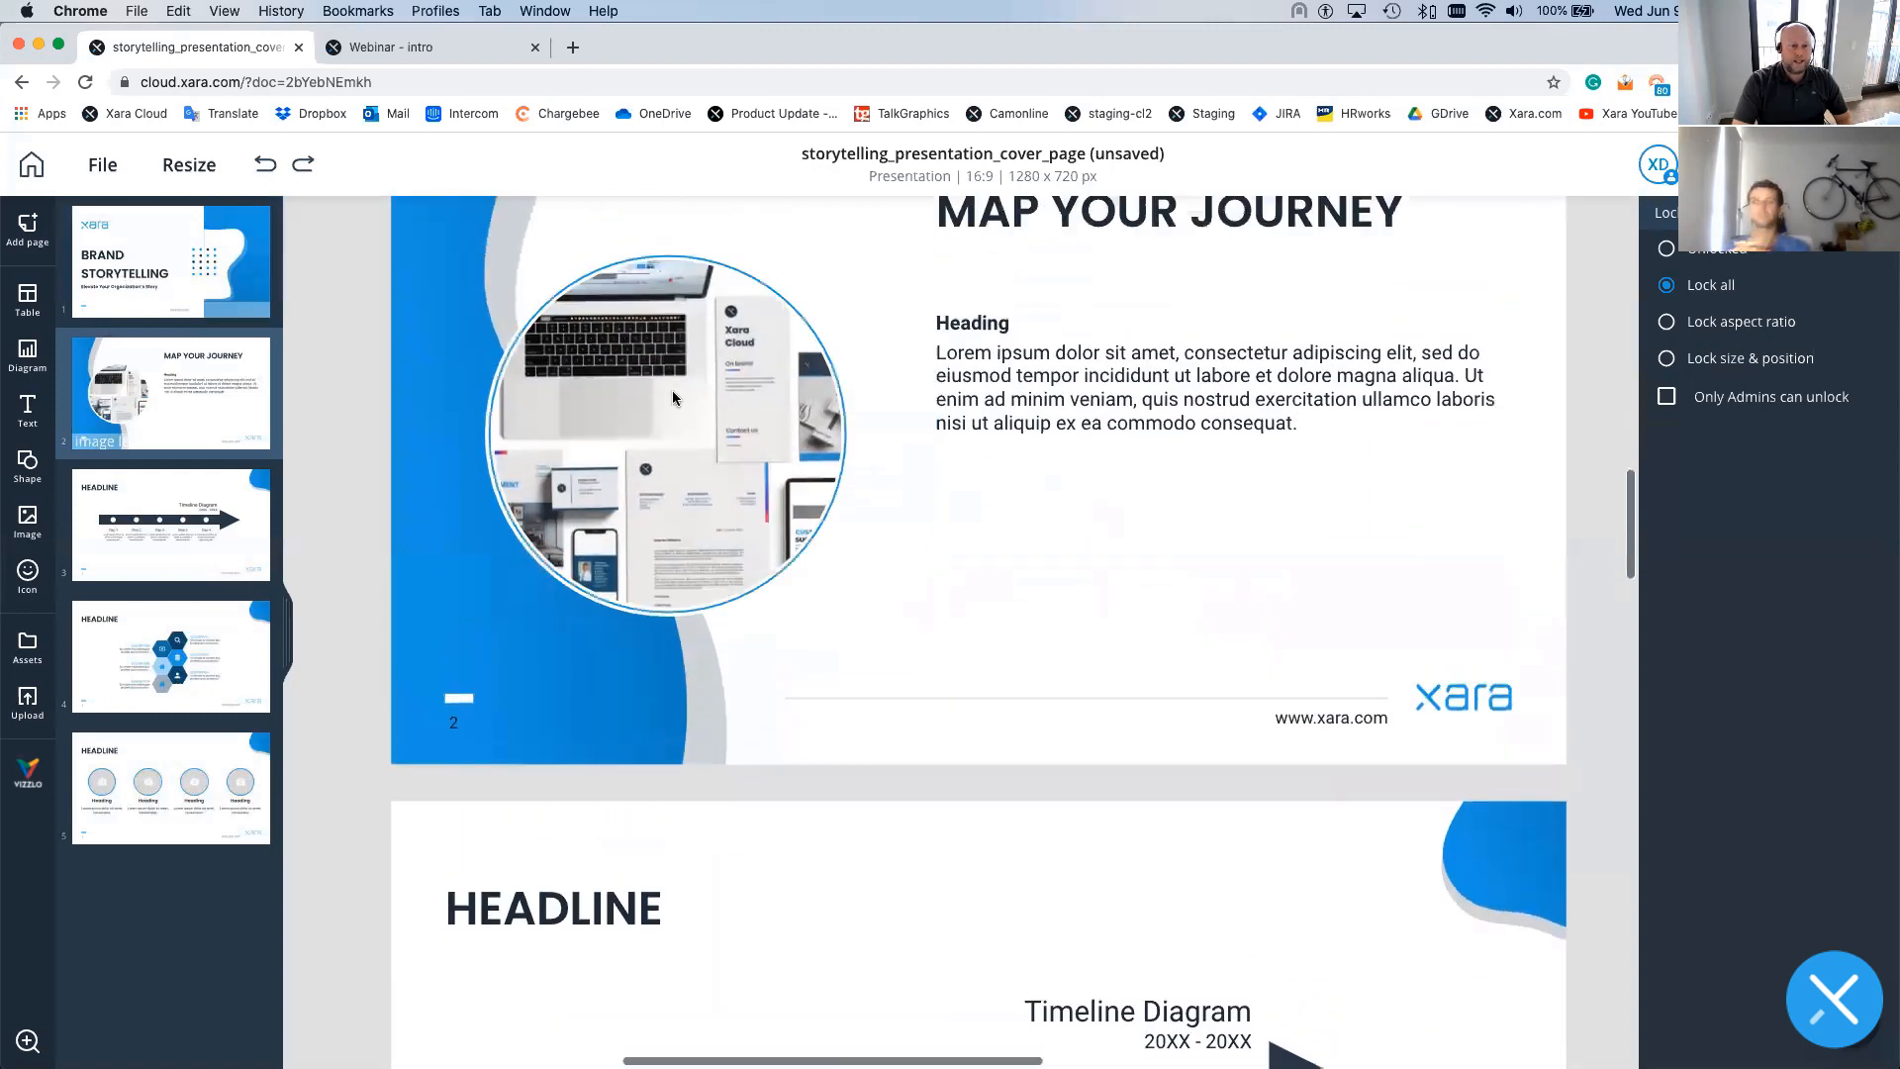
click(673, 391)
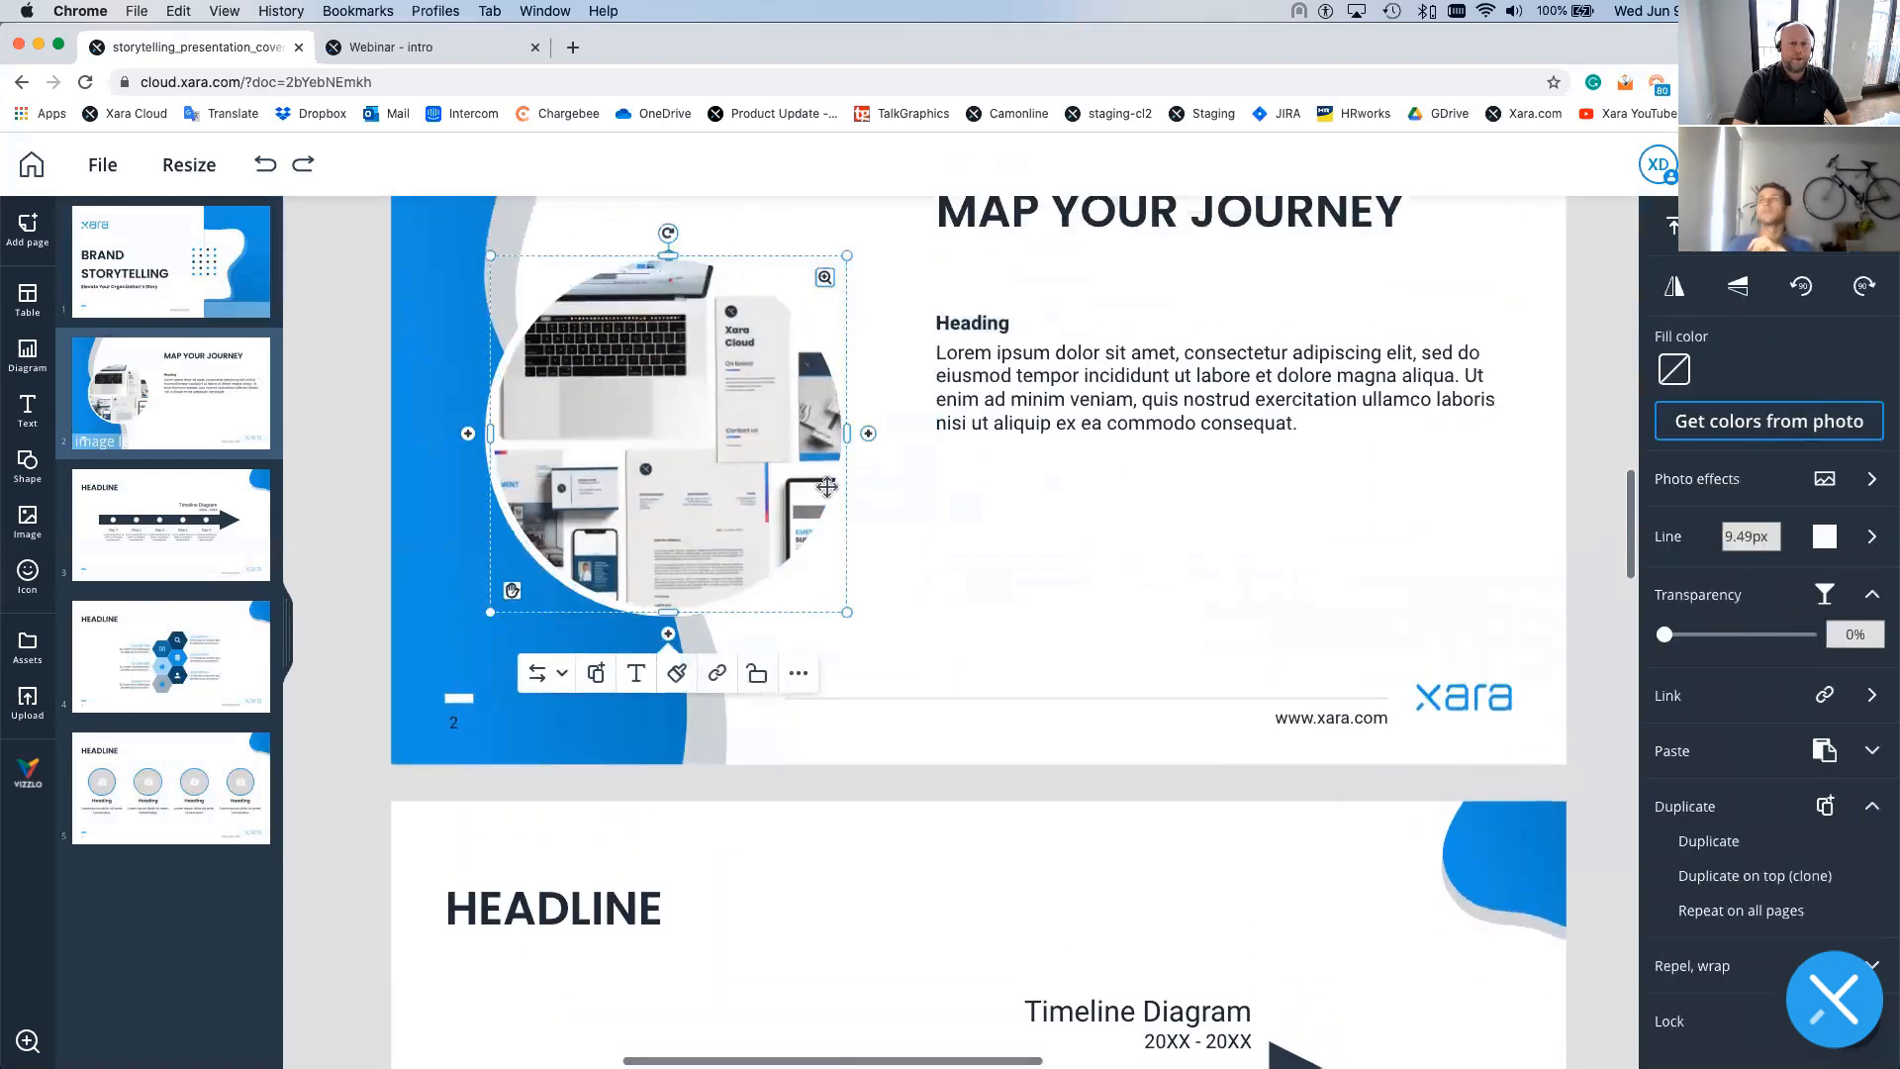
click(795, 672)
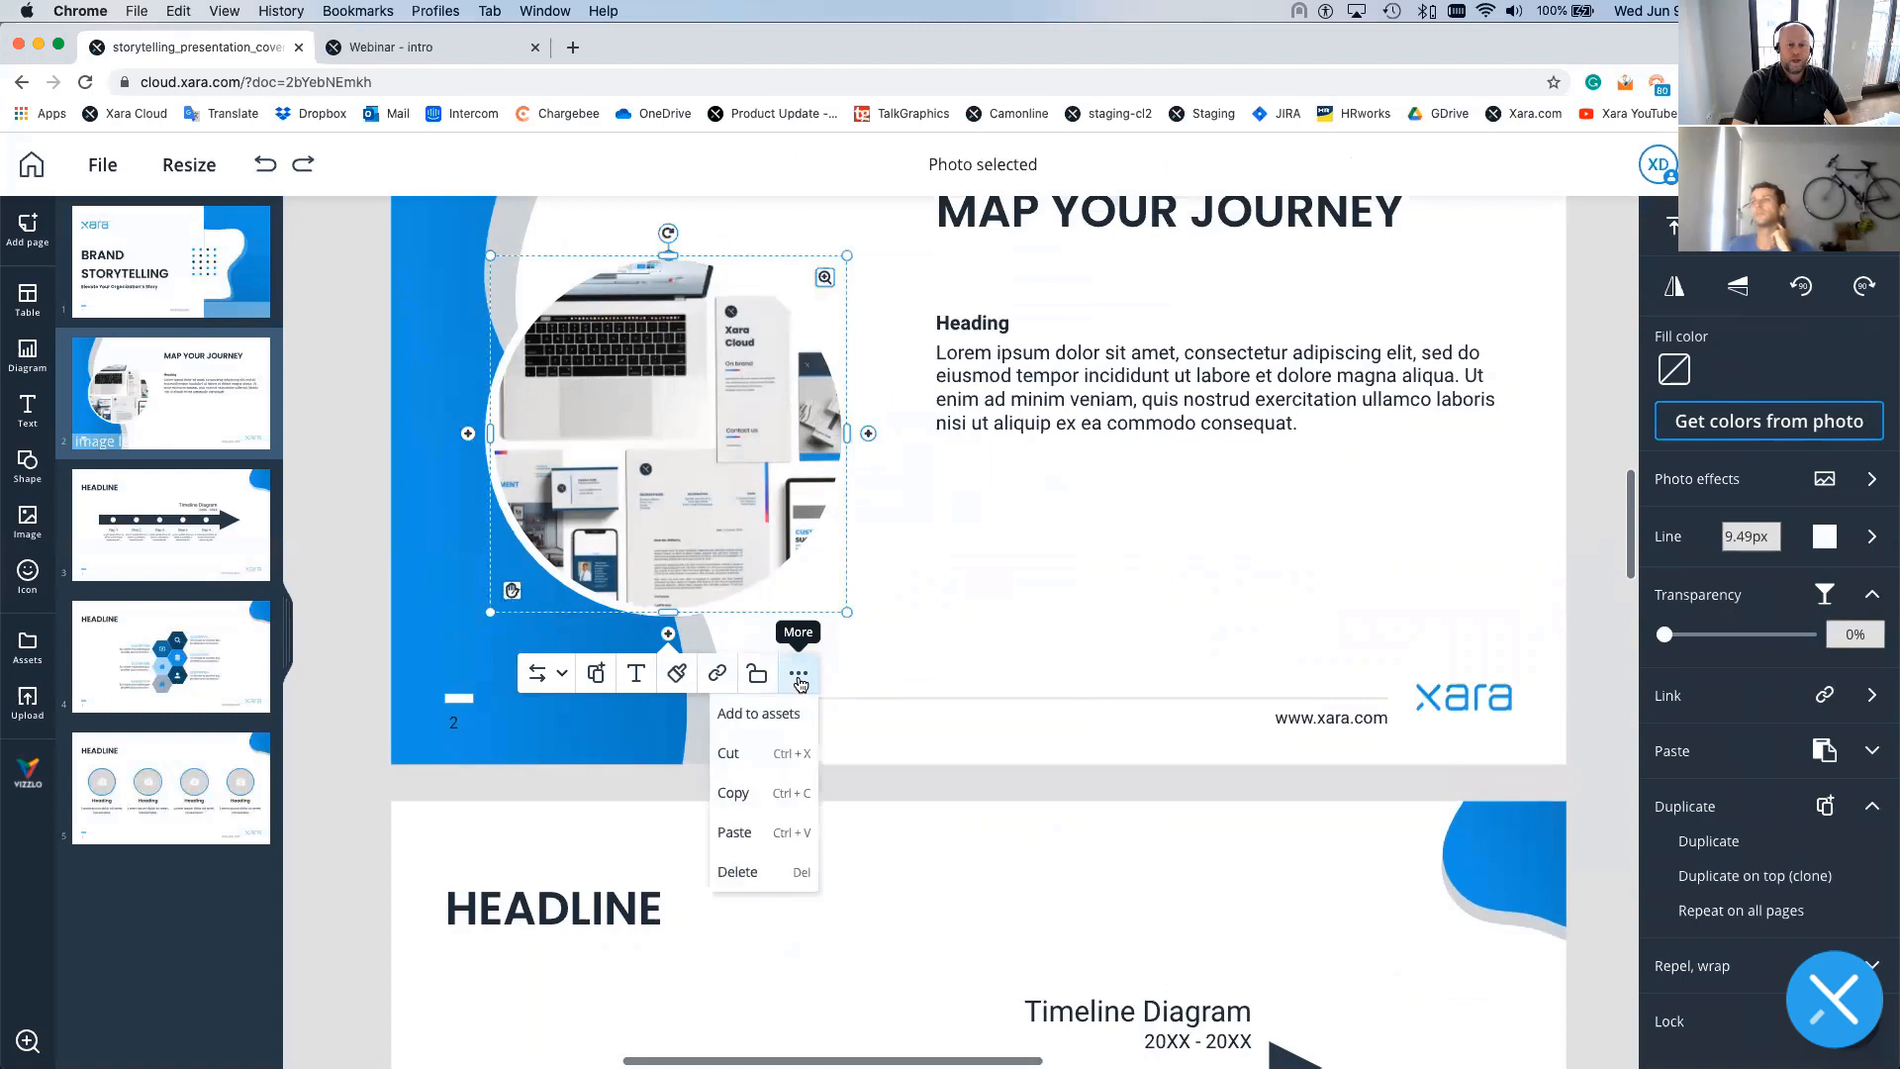
click(772, 723)
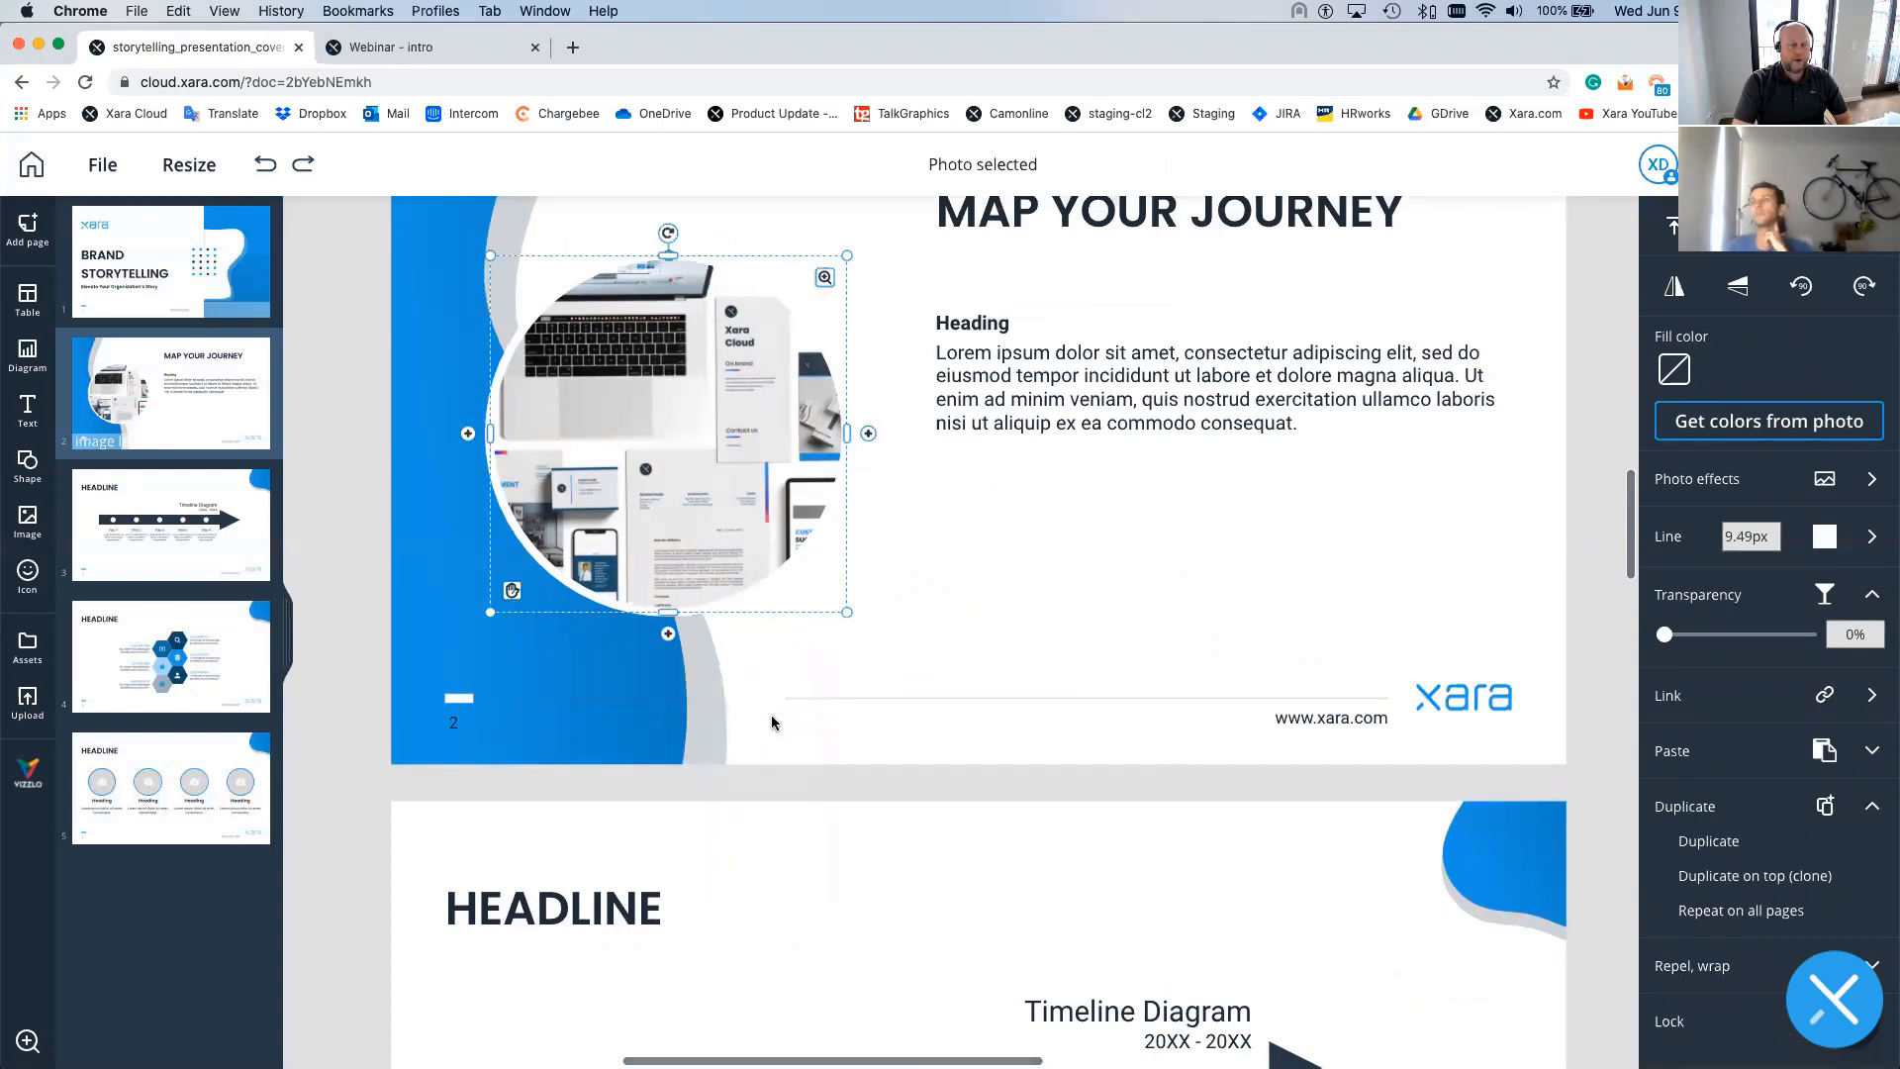
click(1099, 566)
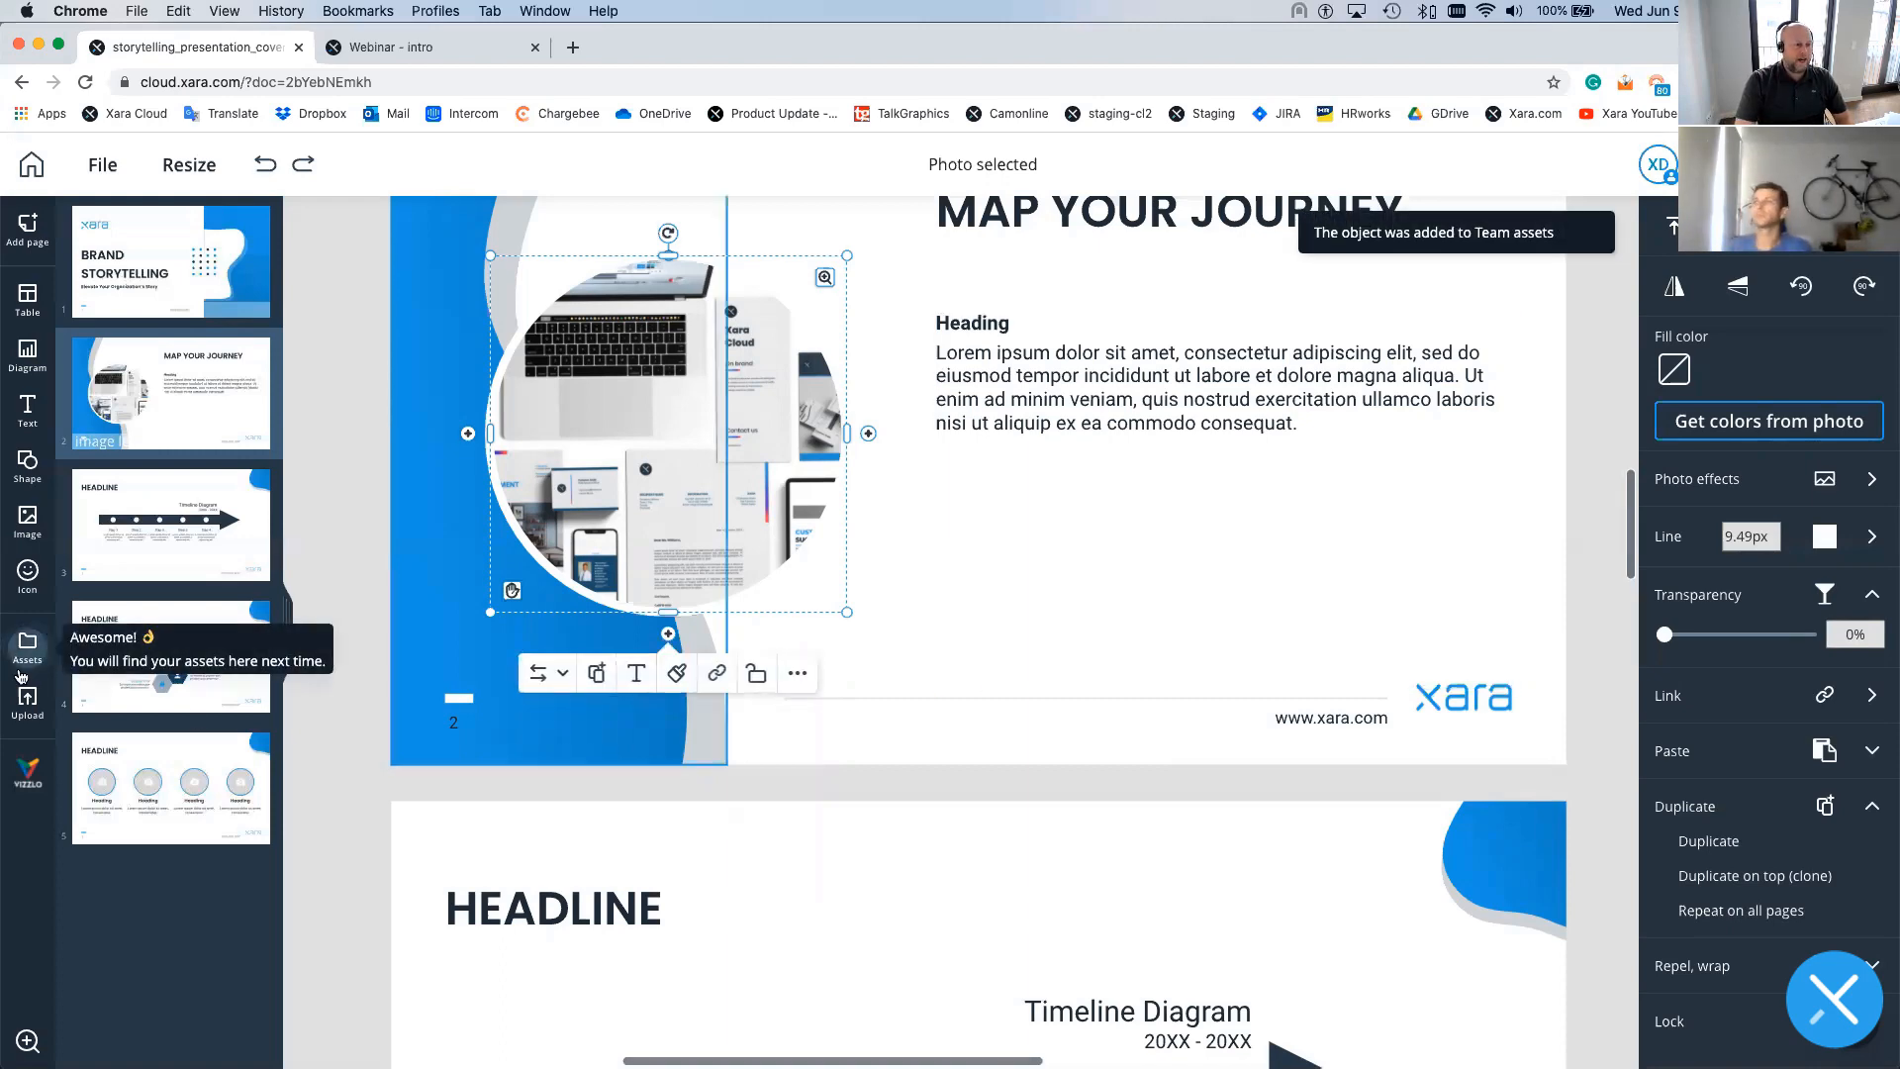
- Go to page 5, the slide with four circular photo placeholders
scroll(714, 696, down, 3)
scroll(714, 696, down, 5)
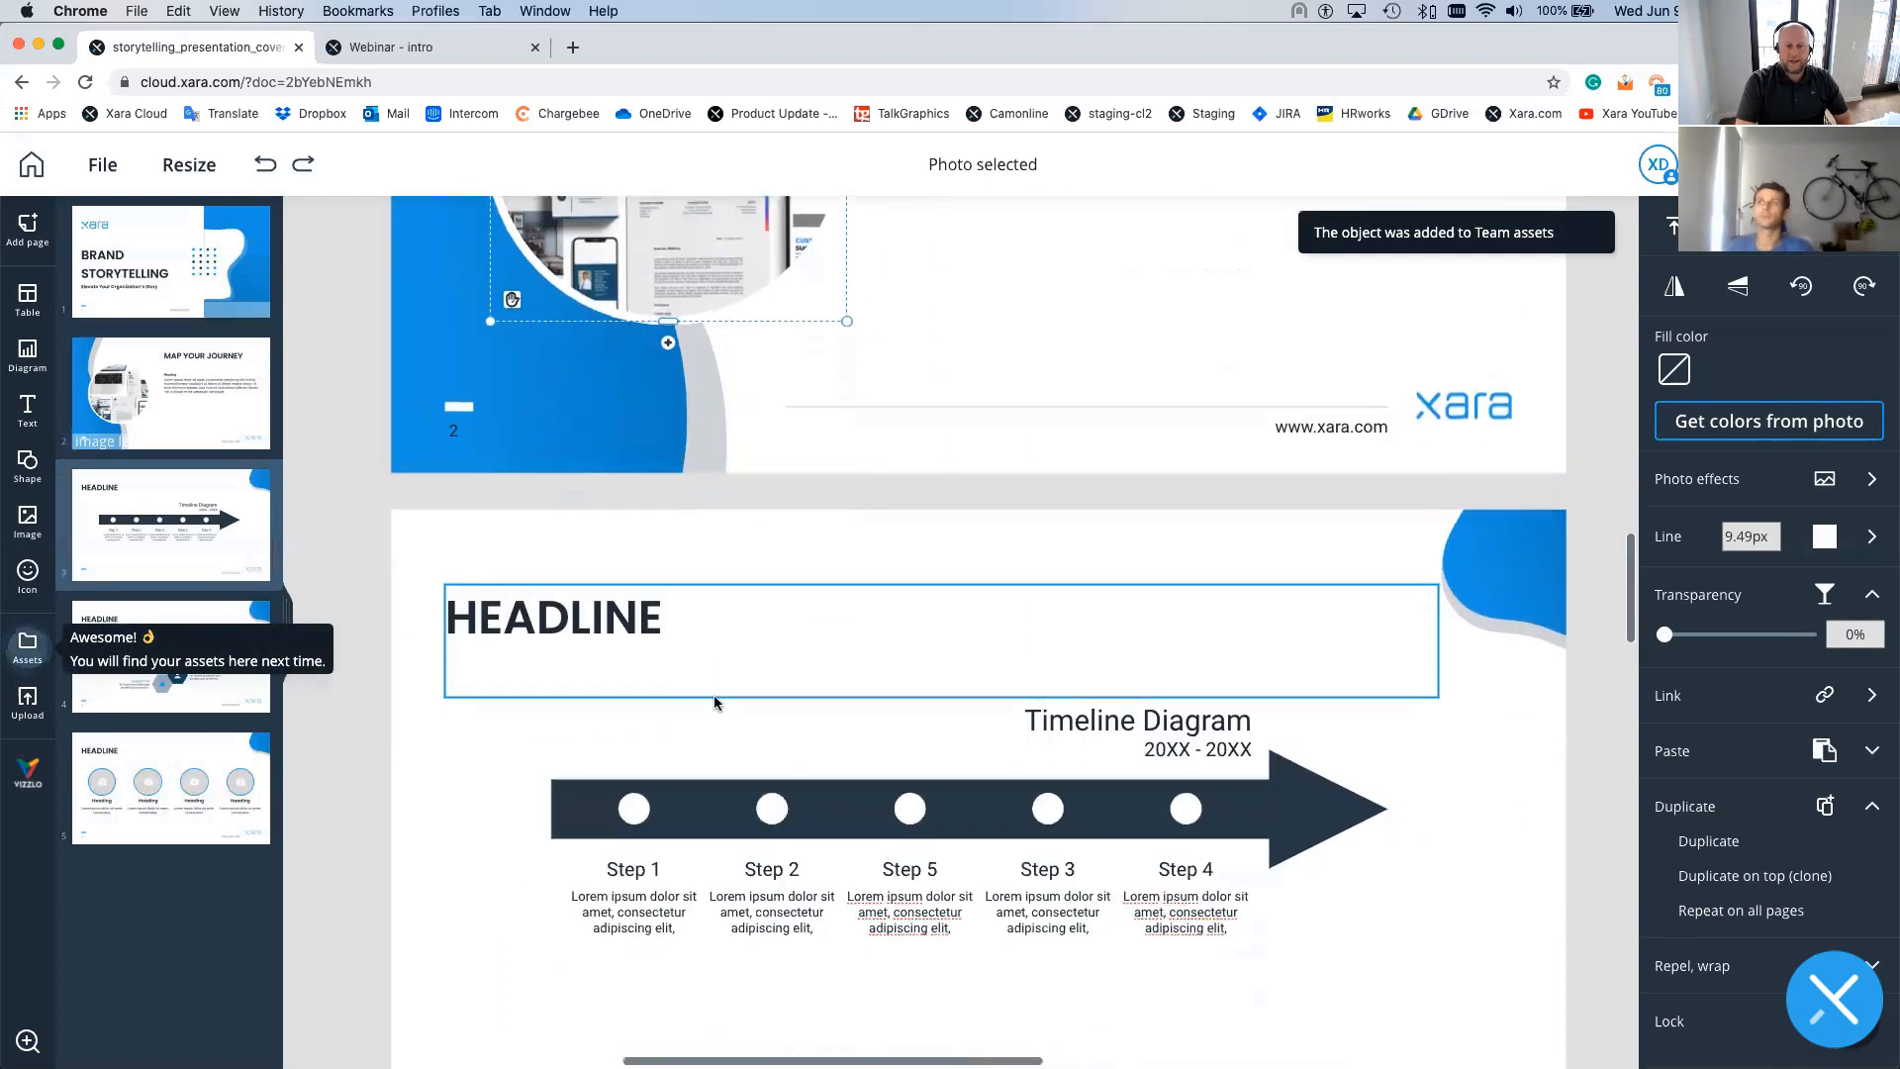
scroll(715, 702, down, 4)
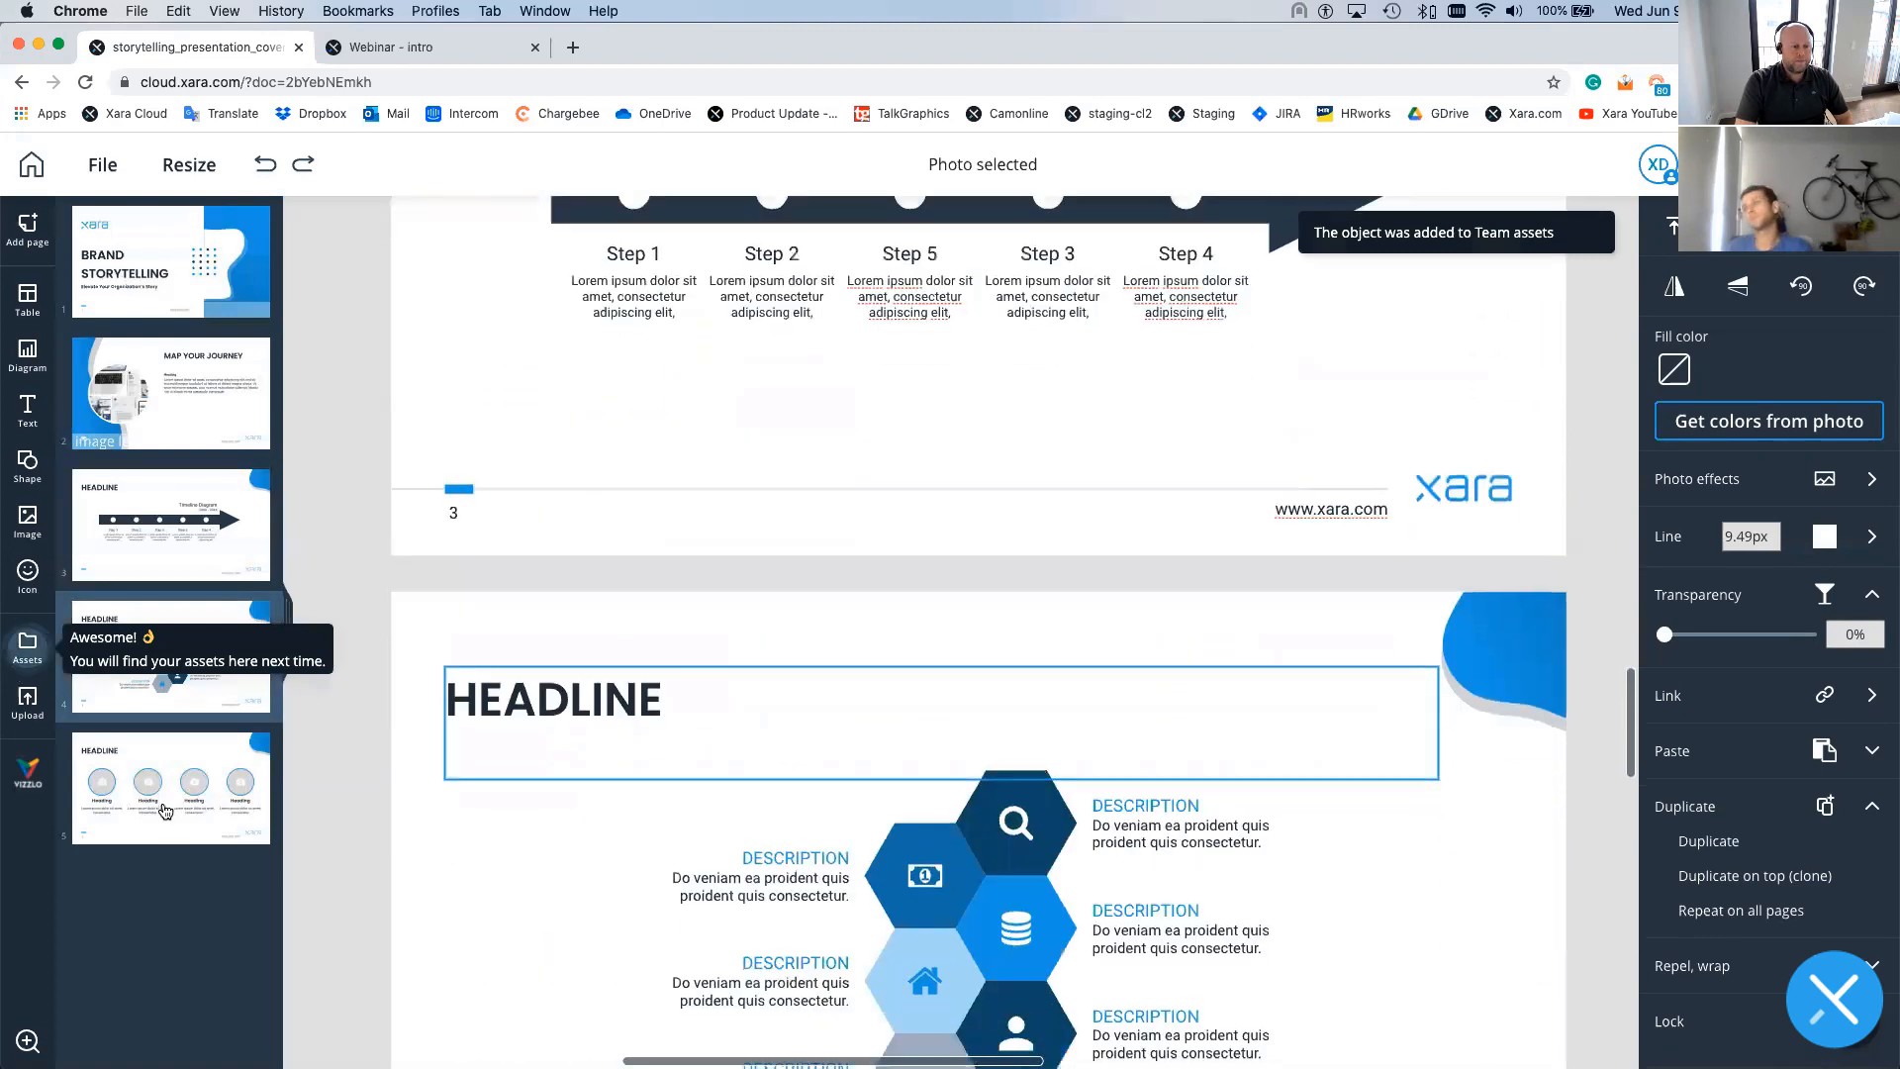
click(166, 809)
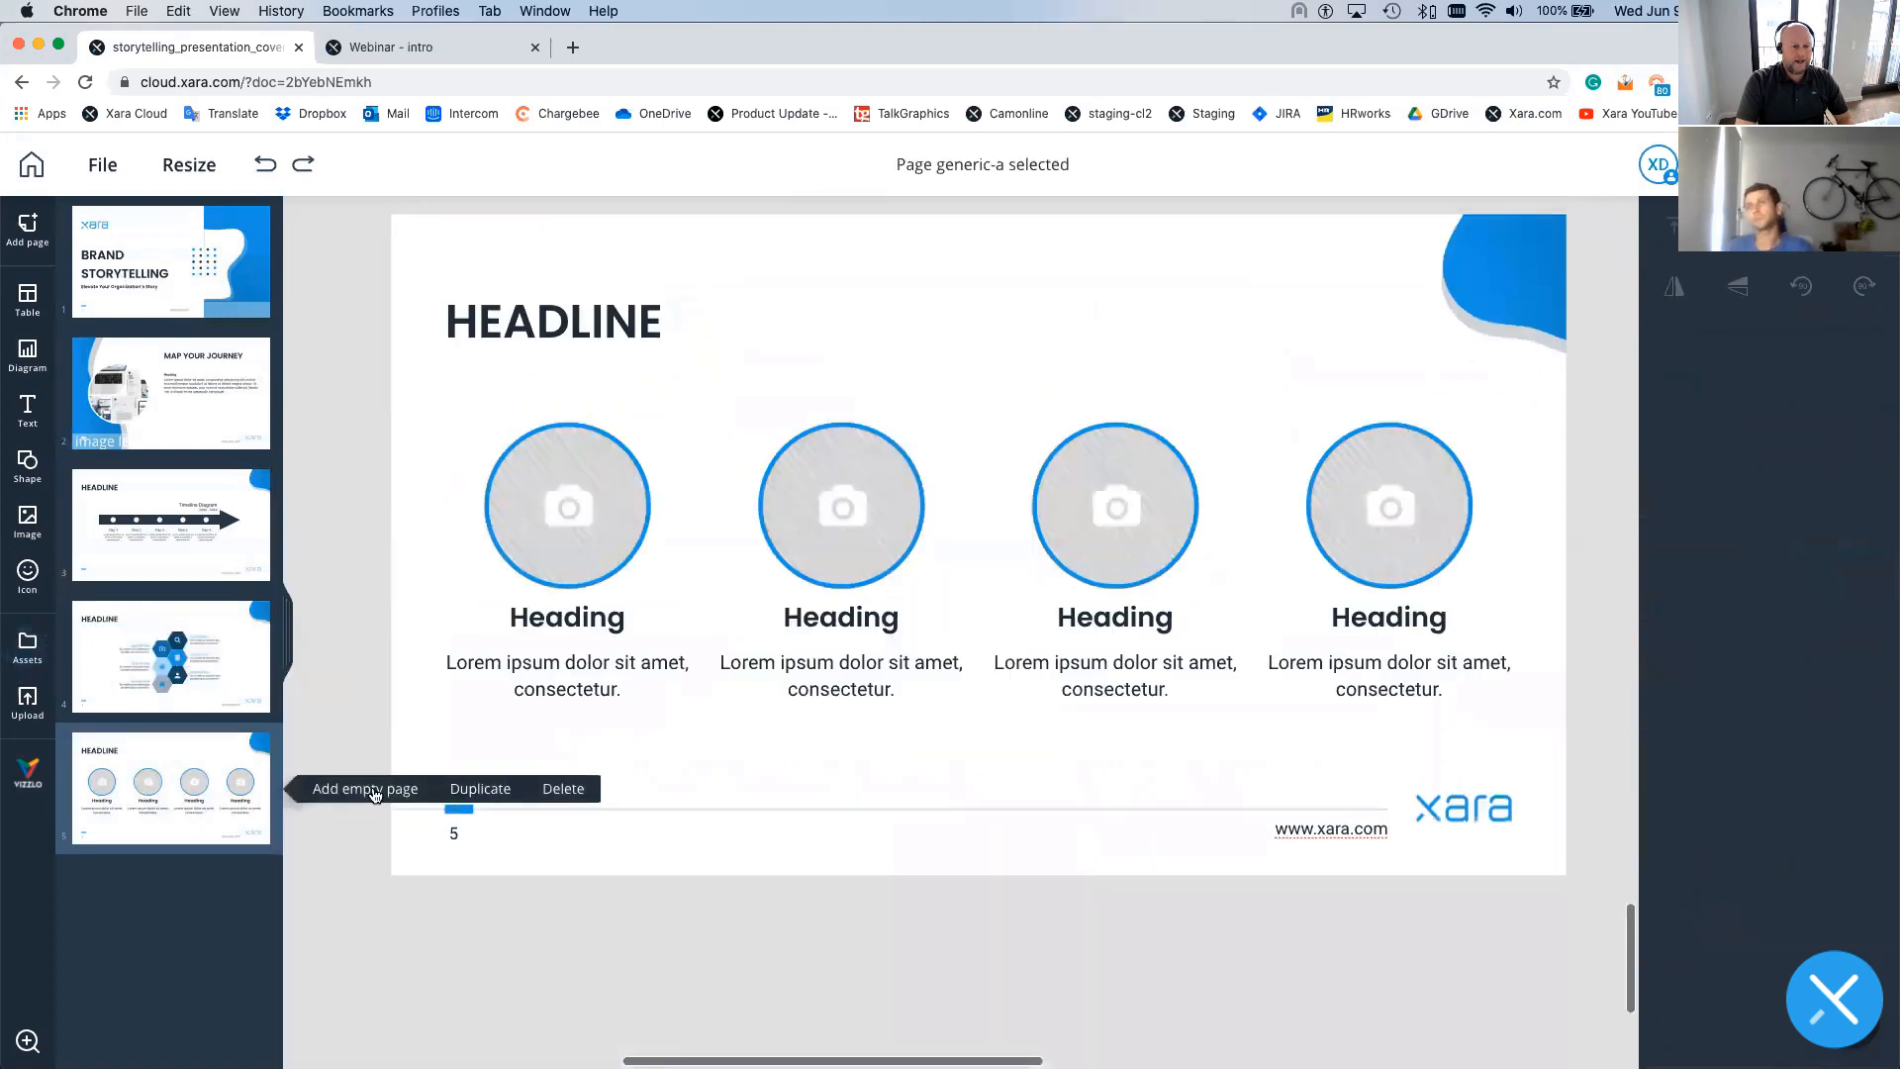
- Add empty page 6, drop the saved circle photo component on it, and browse free stock photos
click(374, 790)
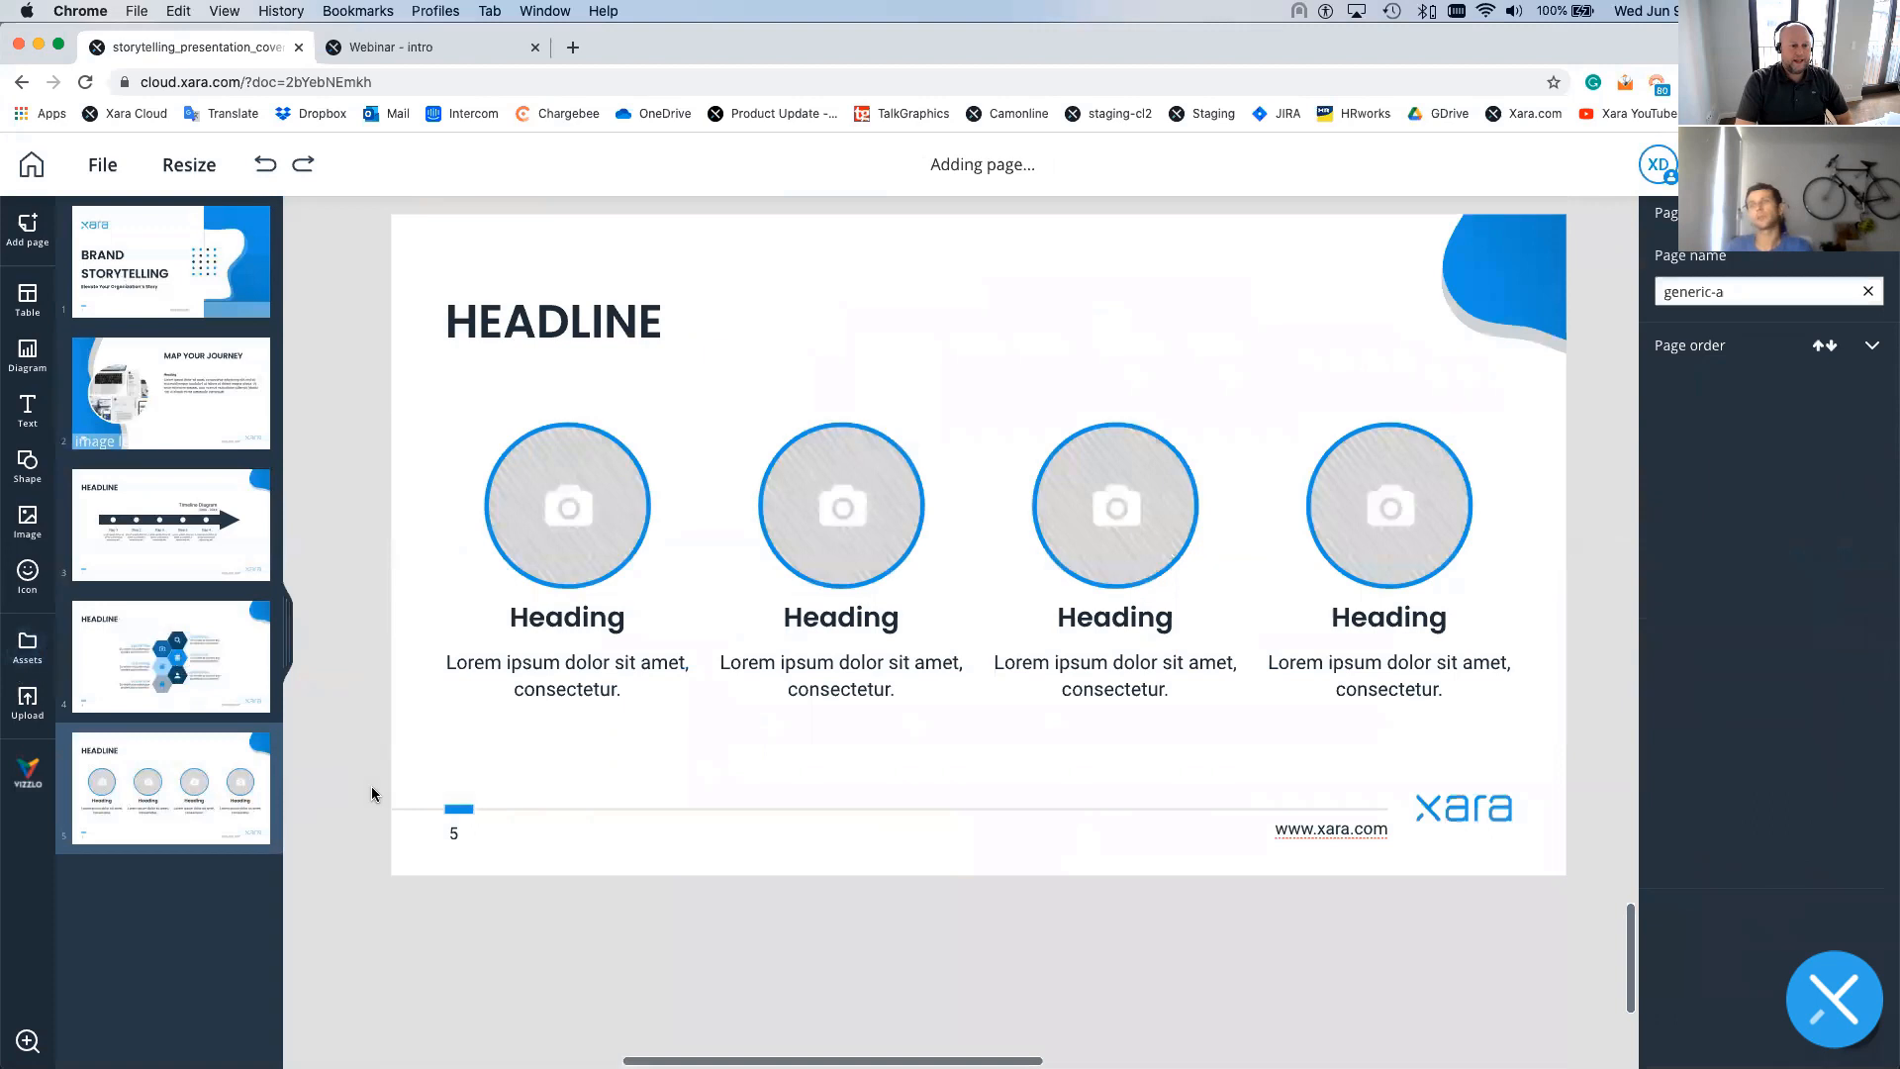
click(21, 648)
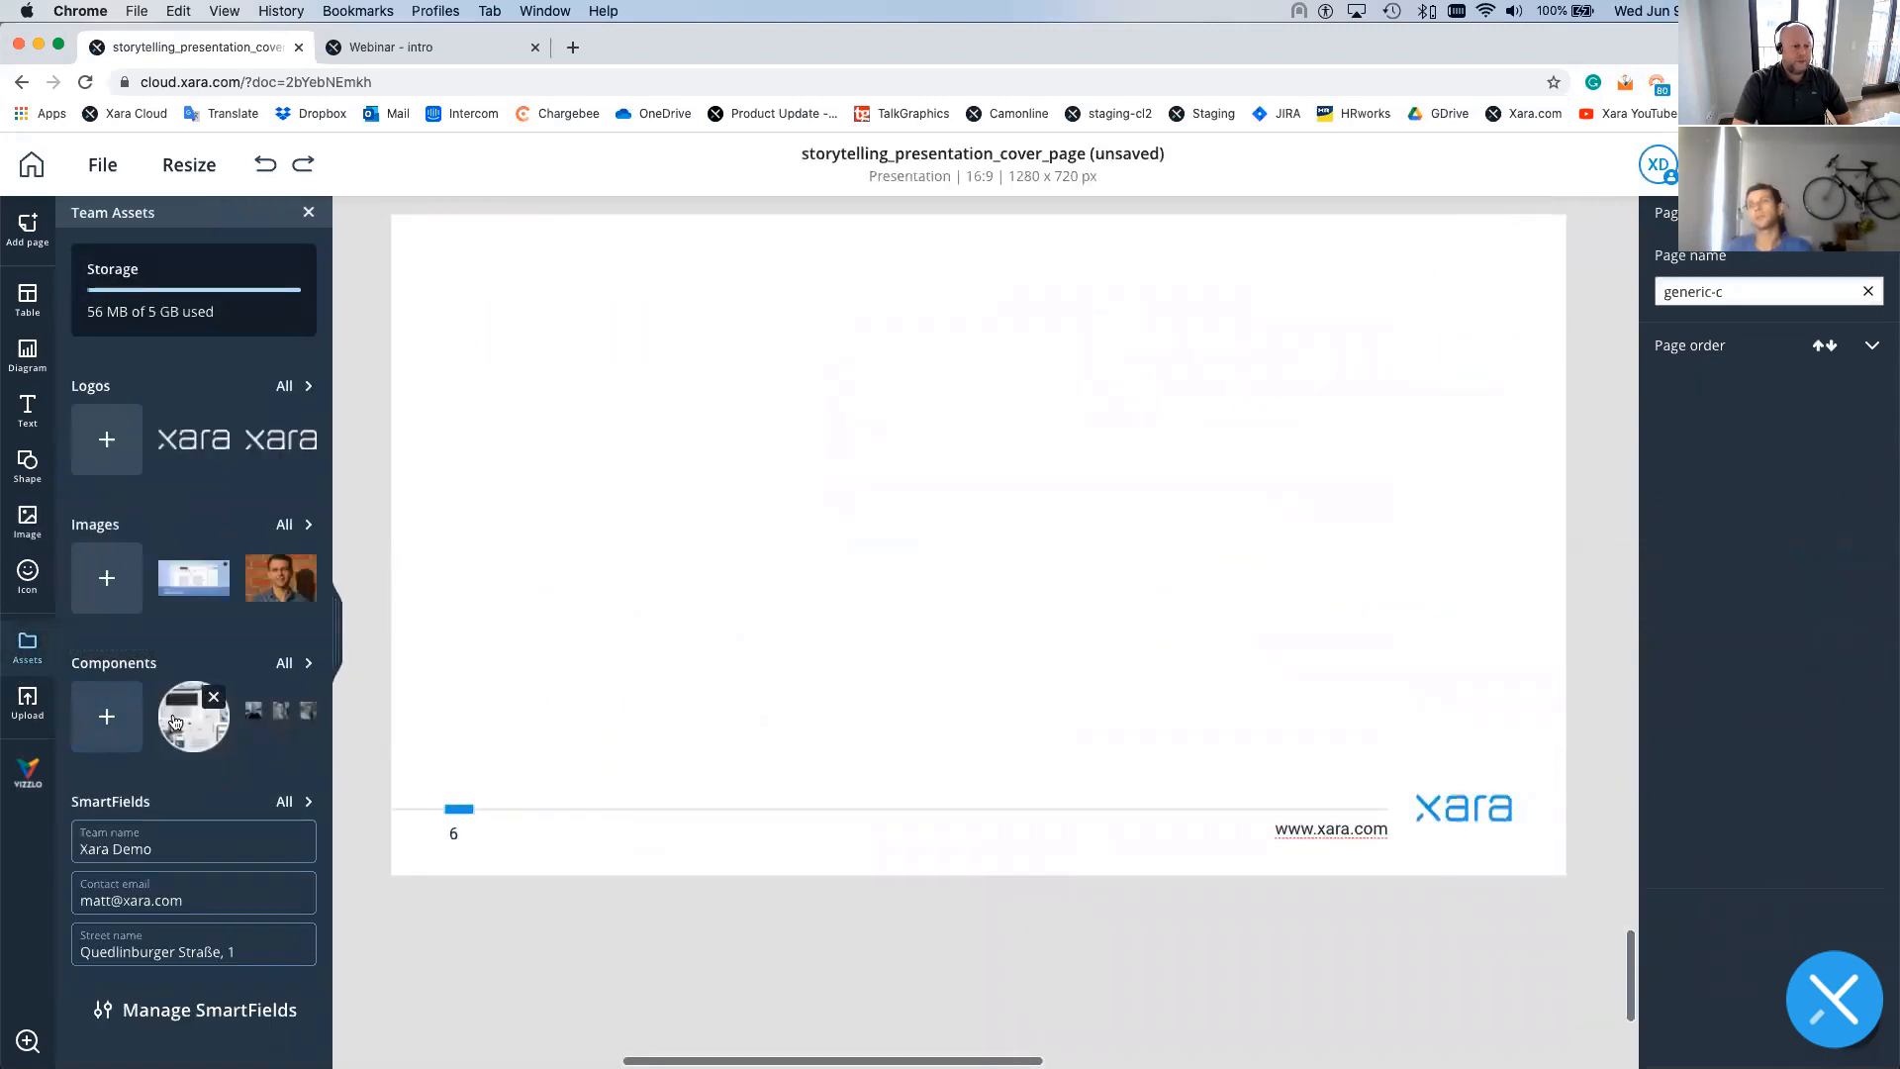
drag(194, 716, 950, 504)
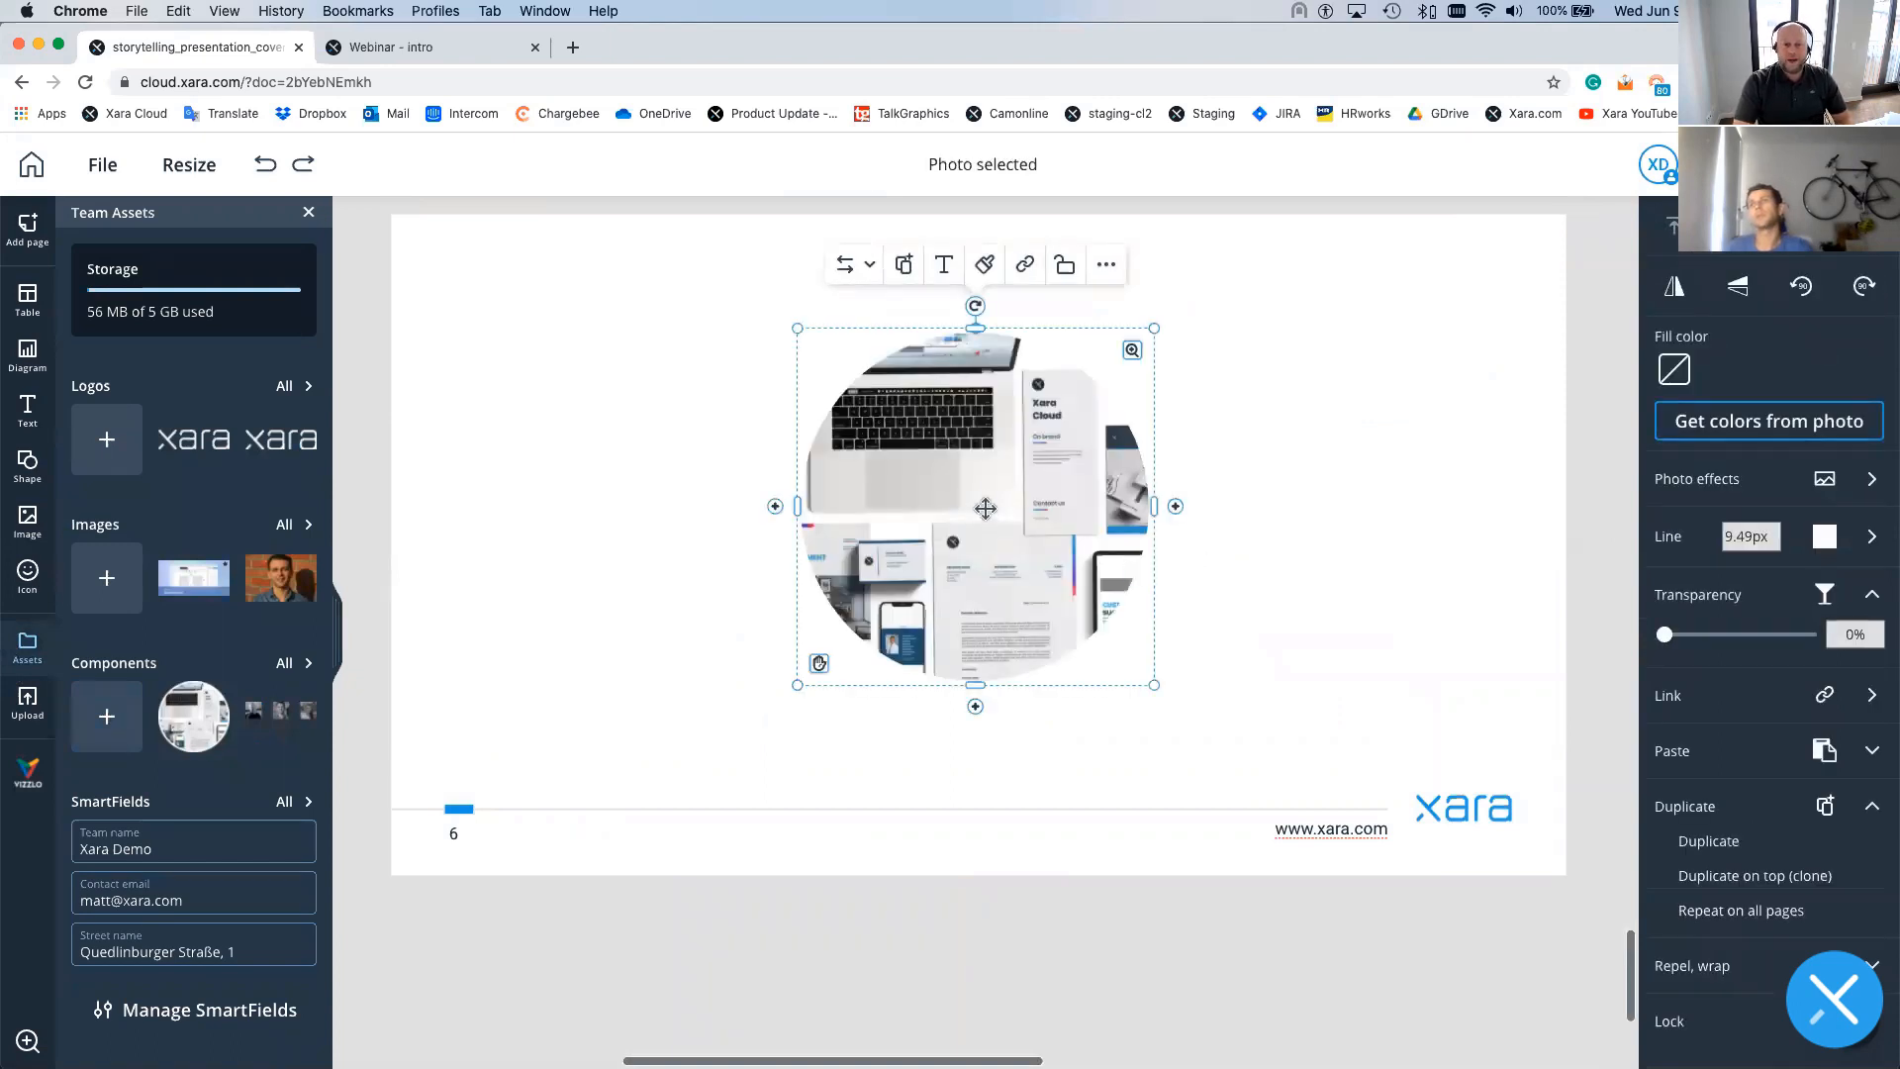
click(863, 266)
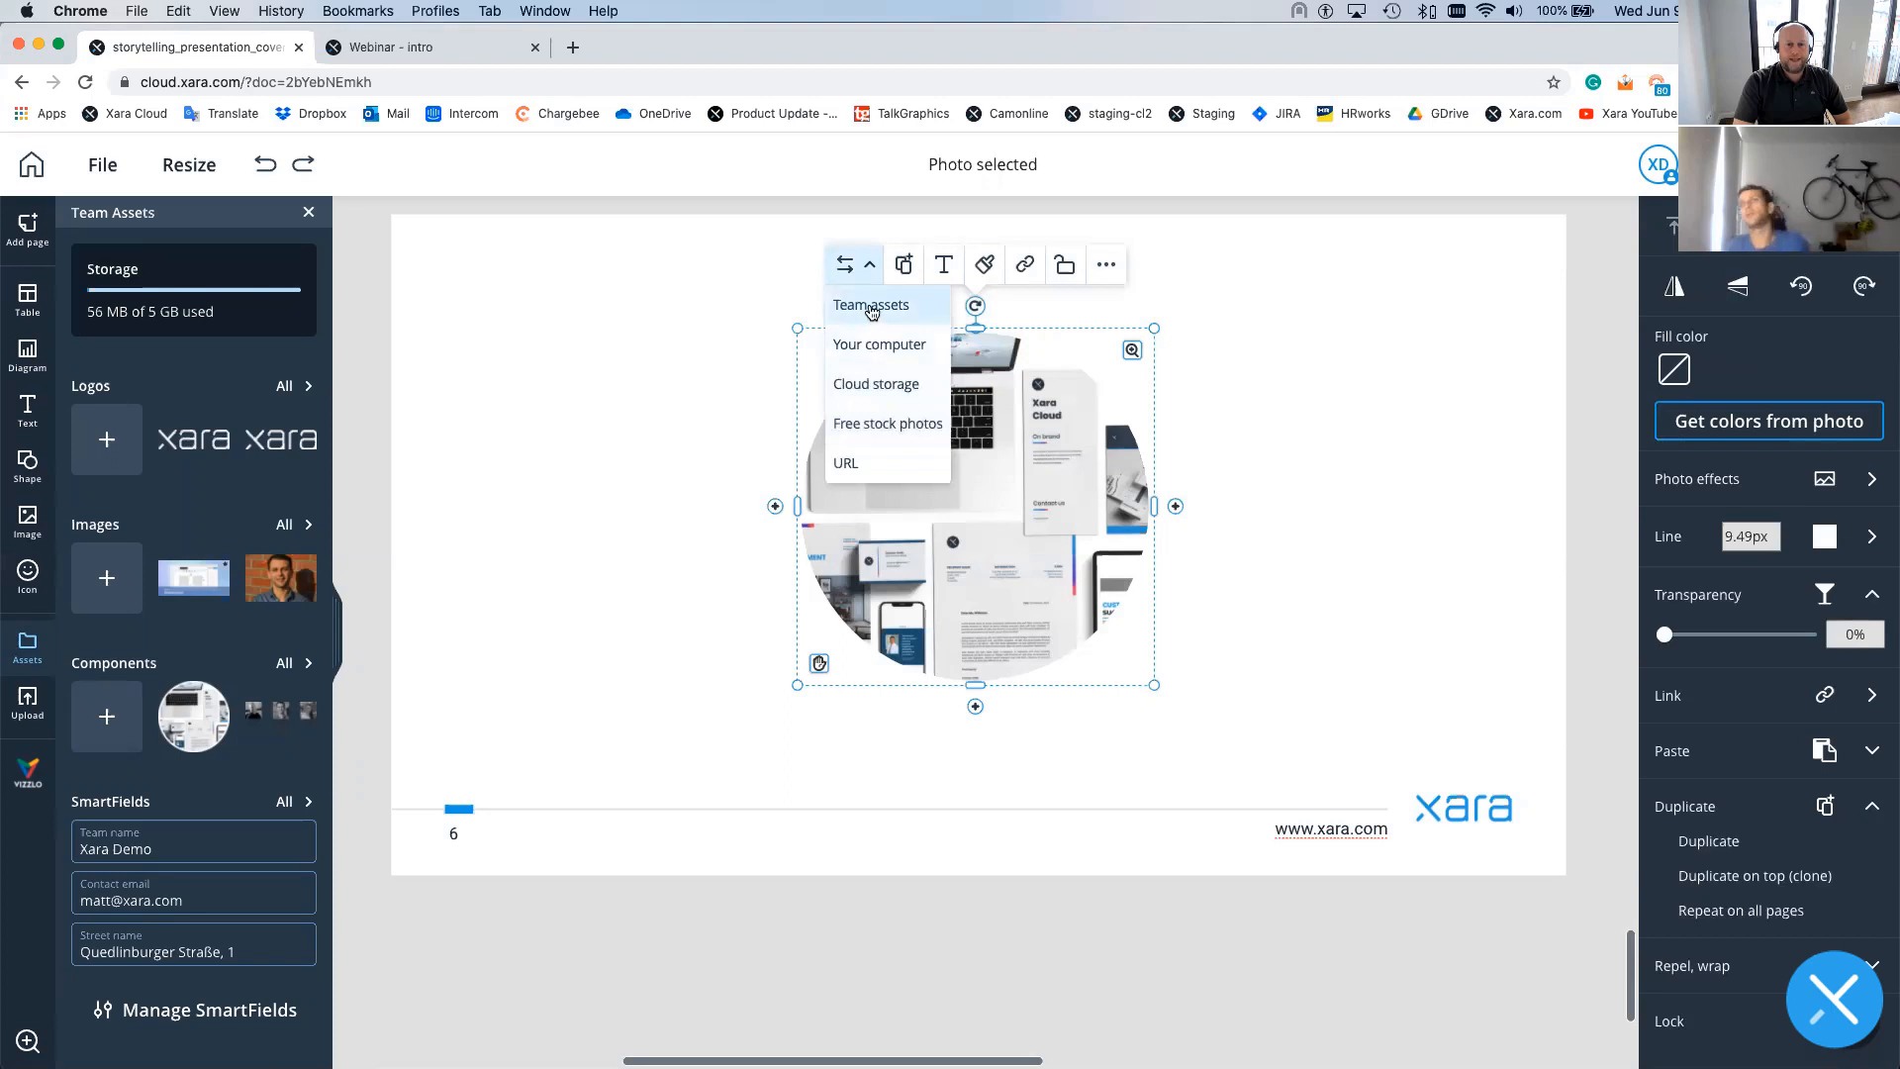
click(870, 423)
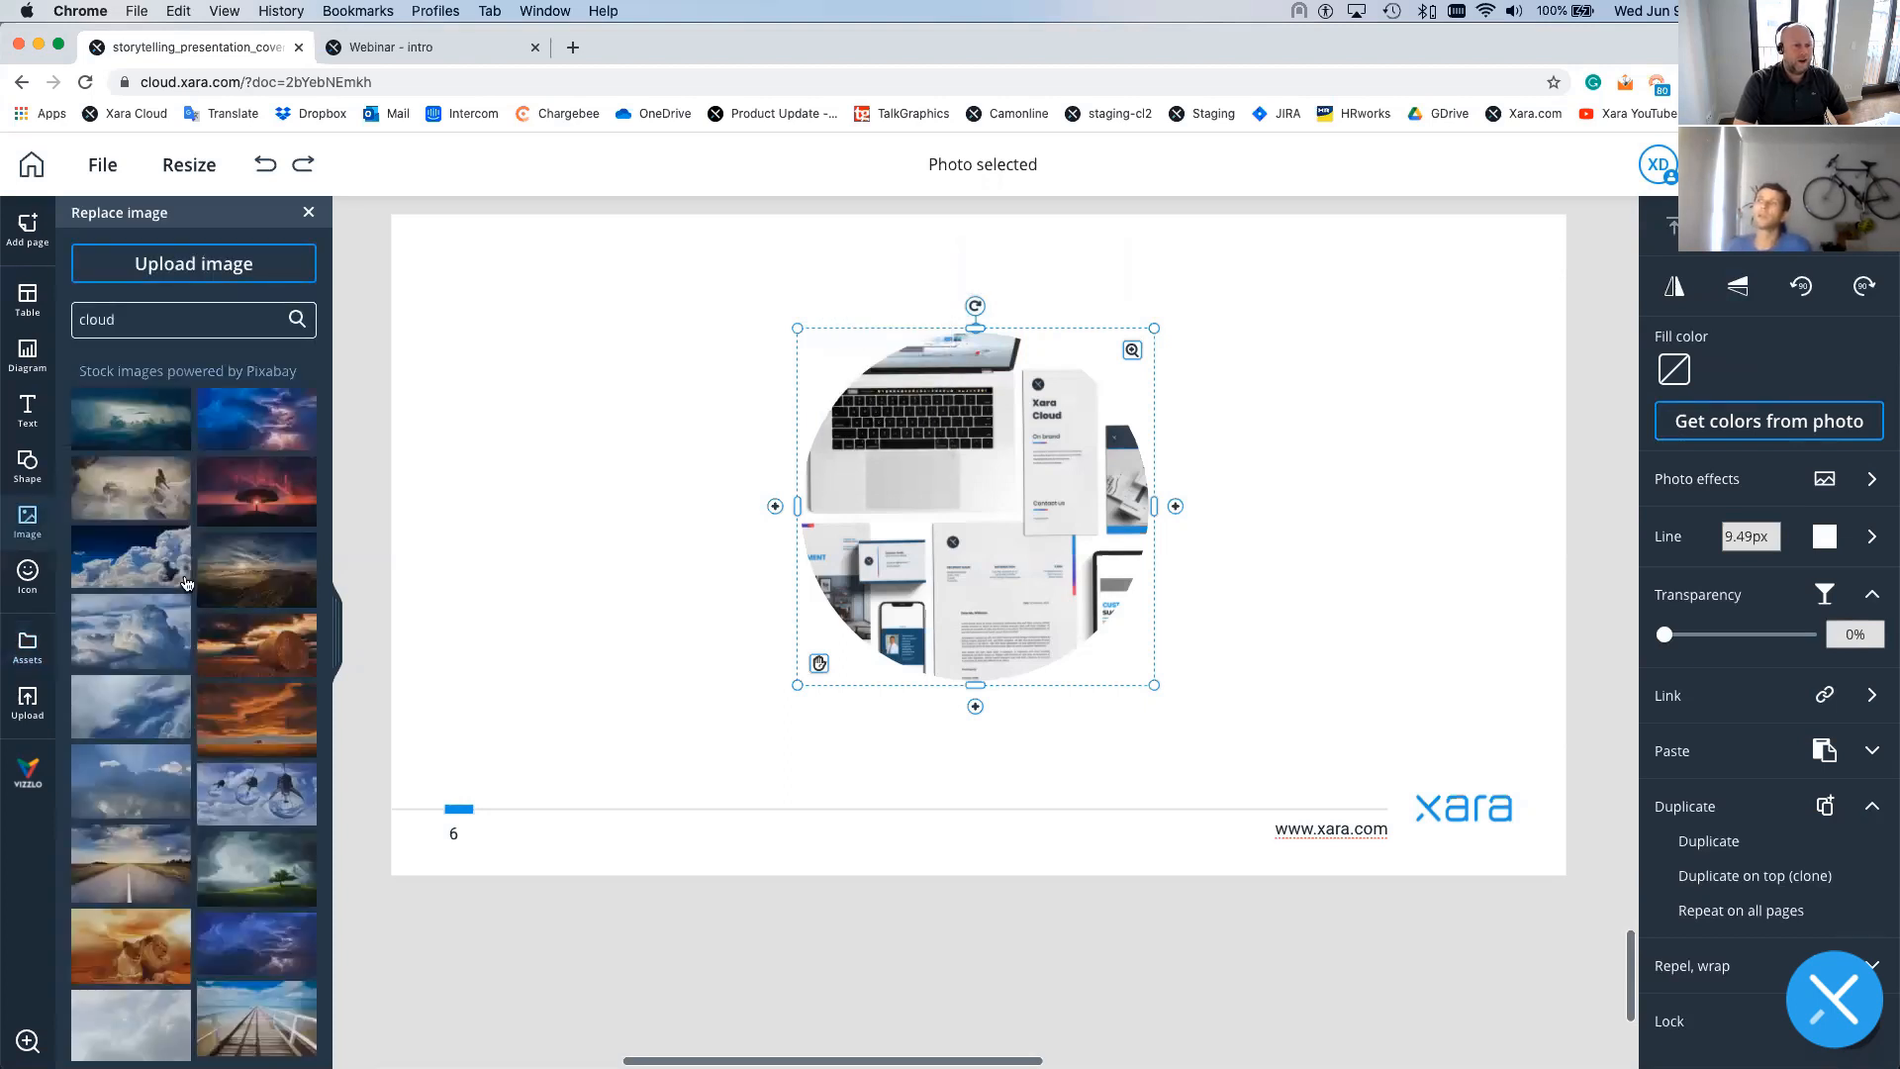
- Swap in the lone-tree-at-sunset stock image and scale and shift it to frame the tree in the circle
click(186, 582)
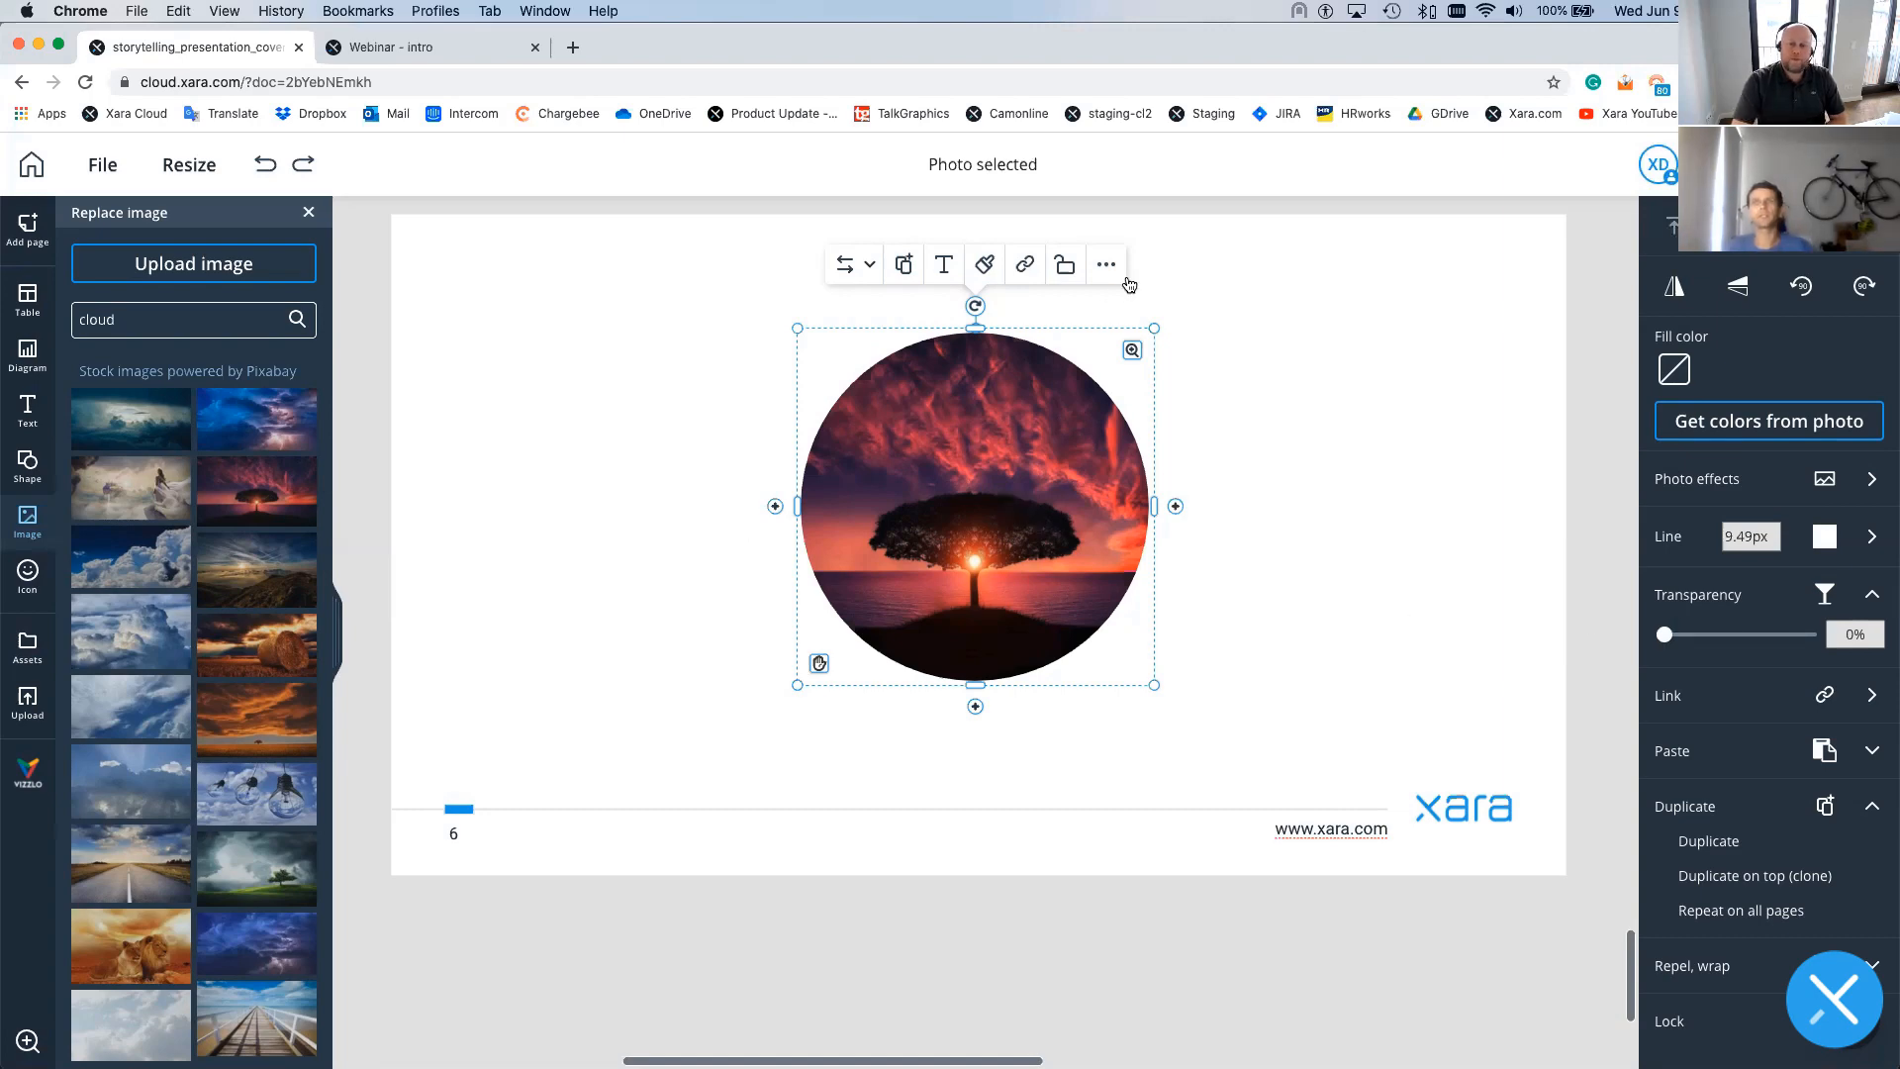
drag(1131, 349, 1027, 446)
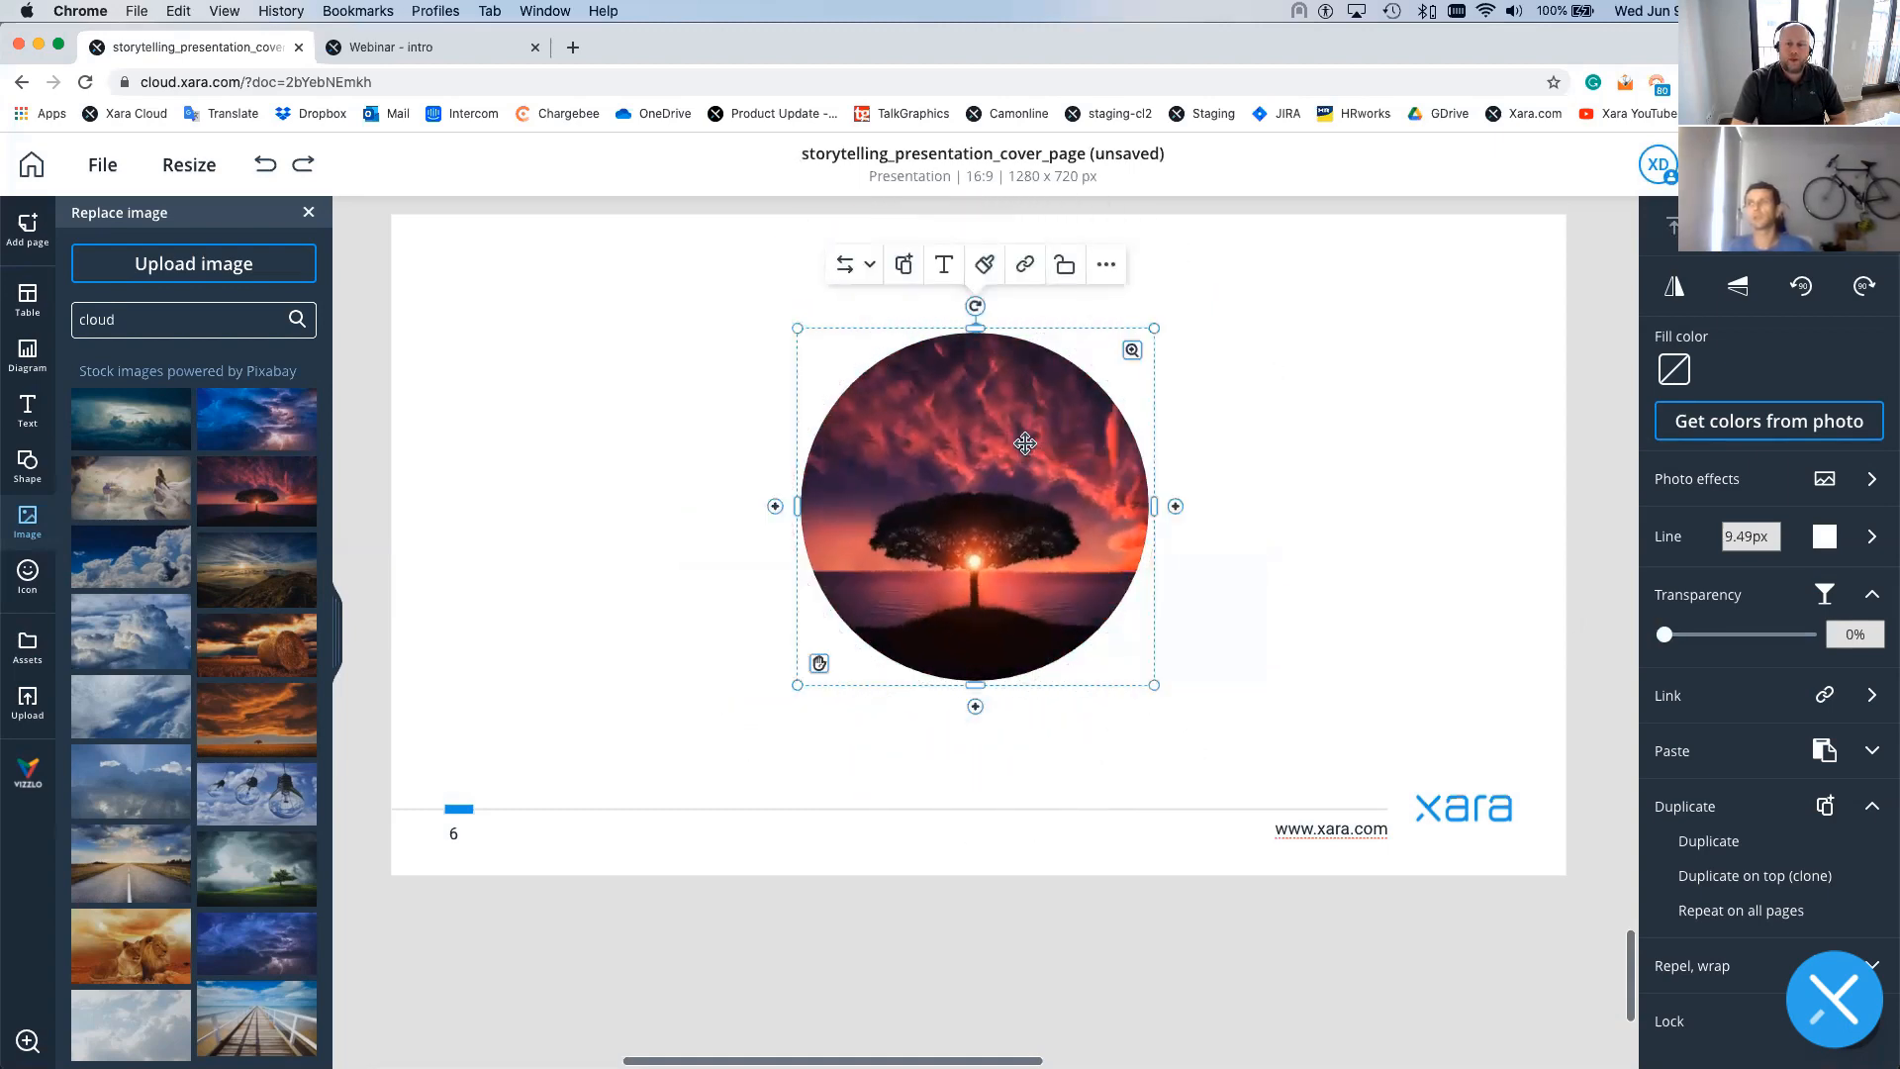
click(1065, 266)
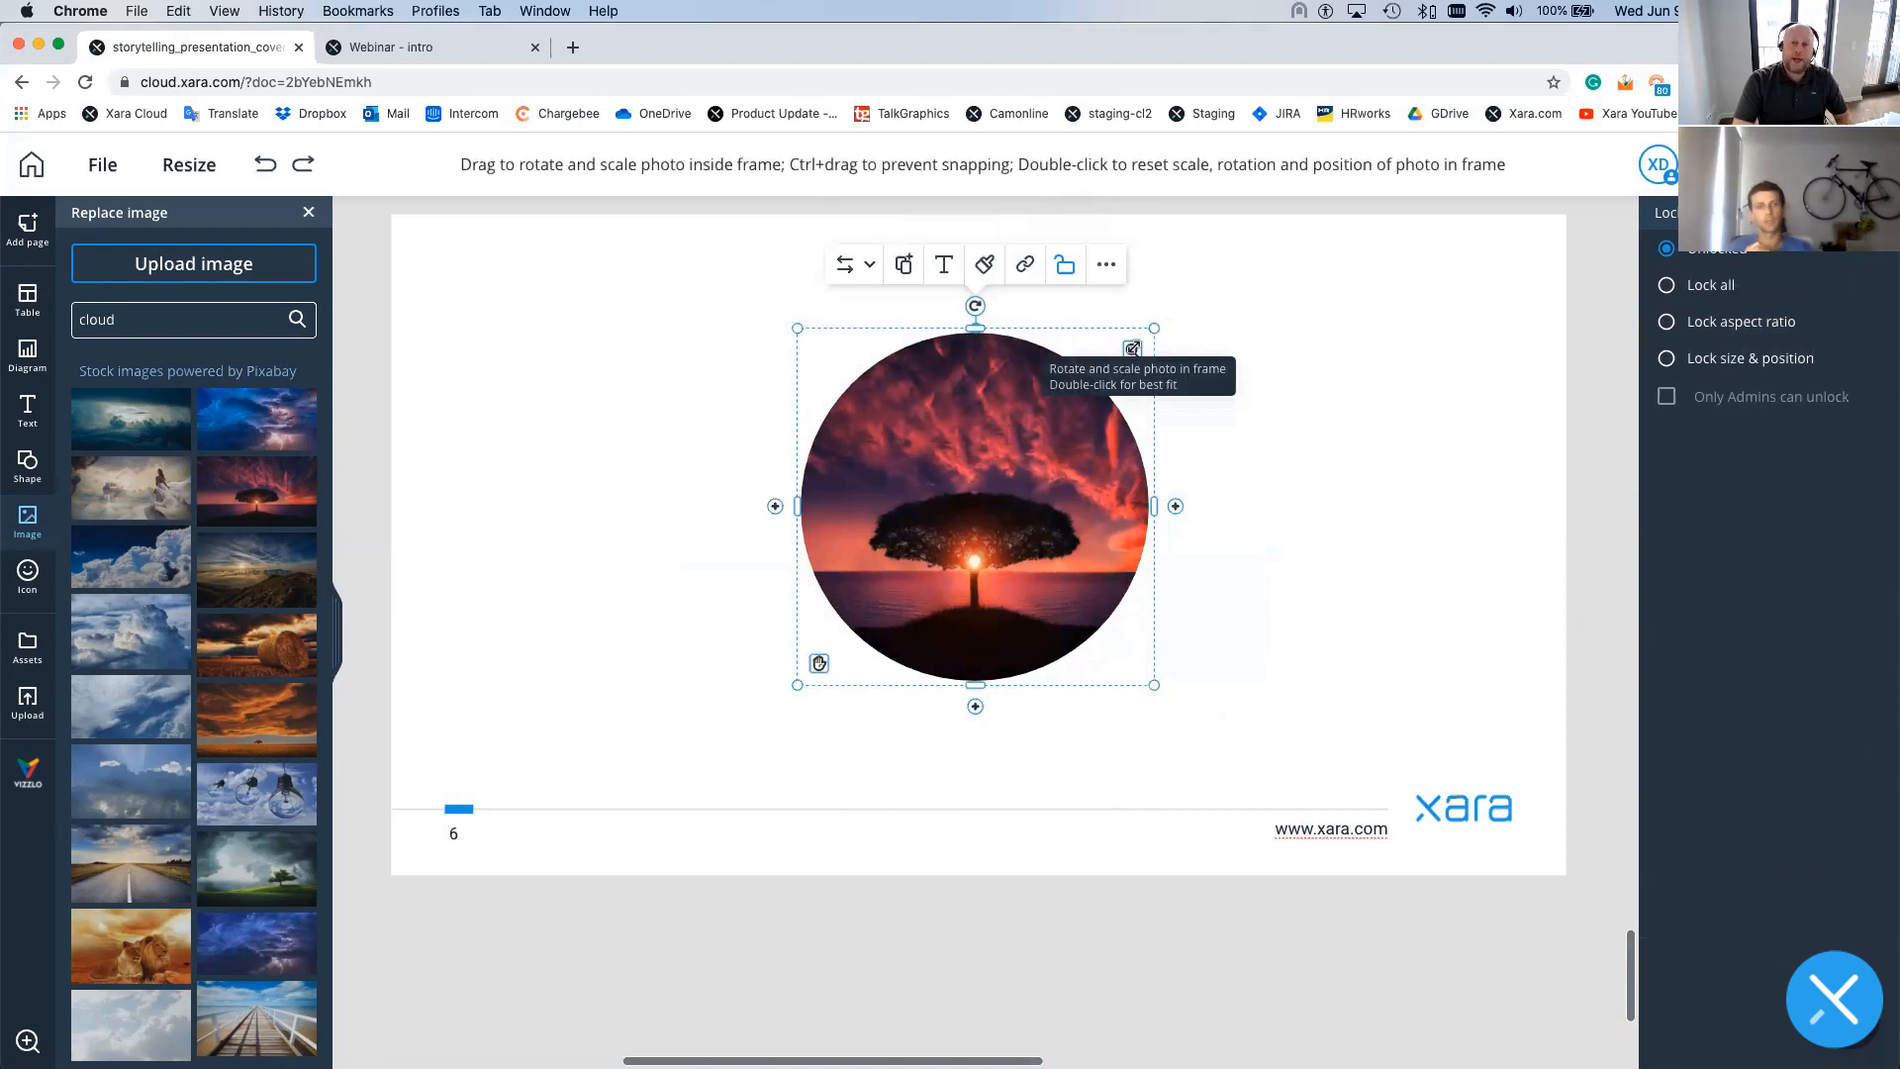
drag(1131, 348, 1237, 254)
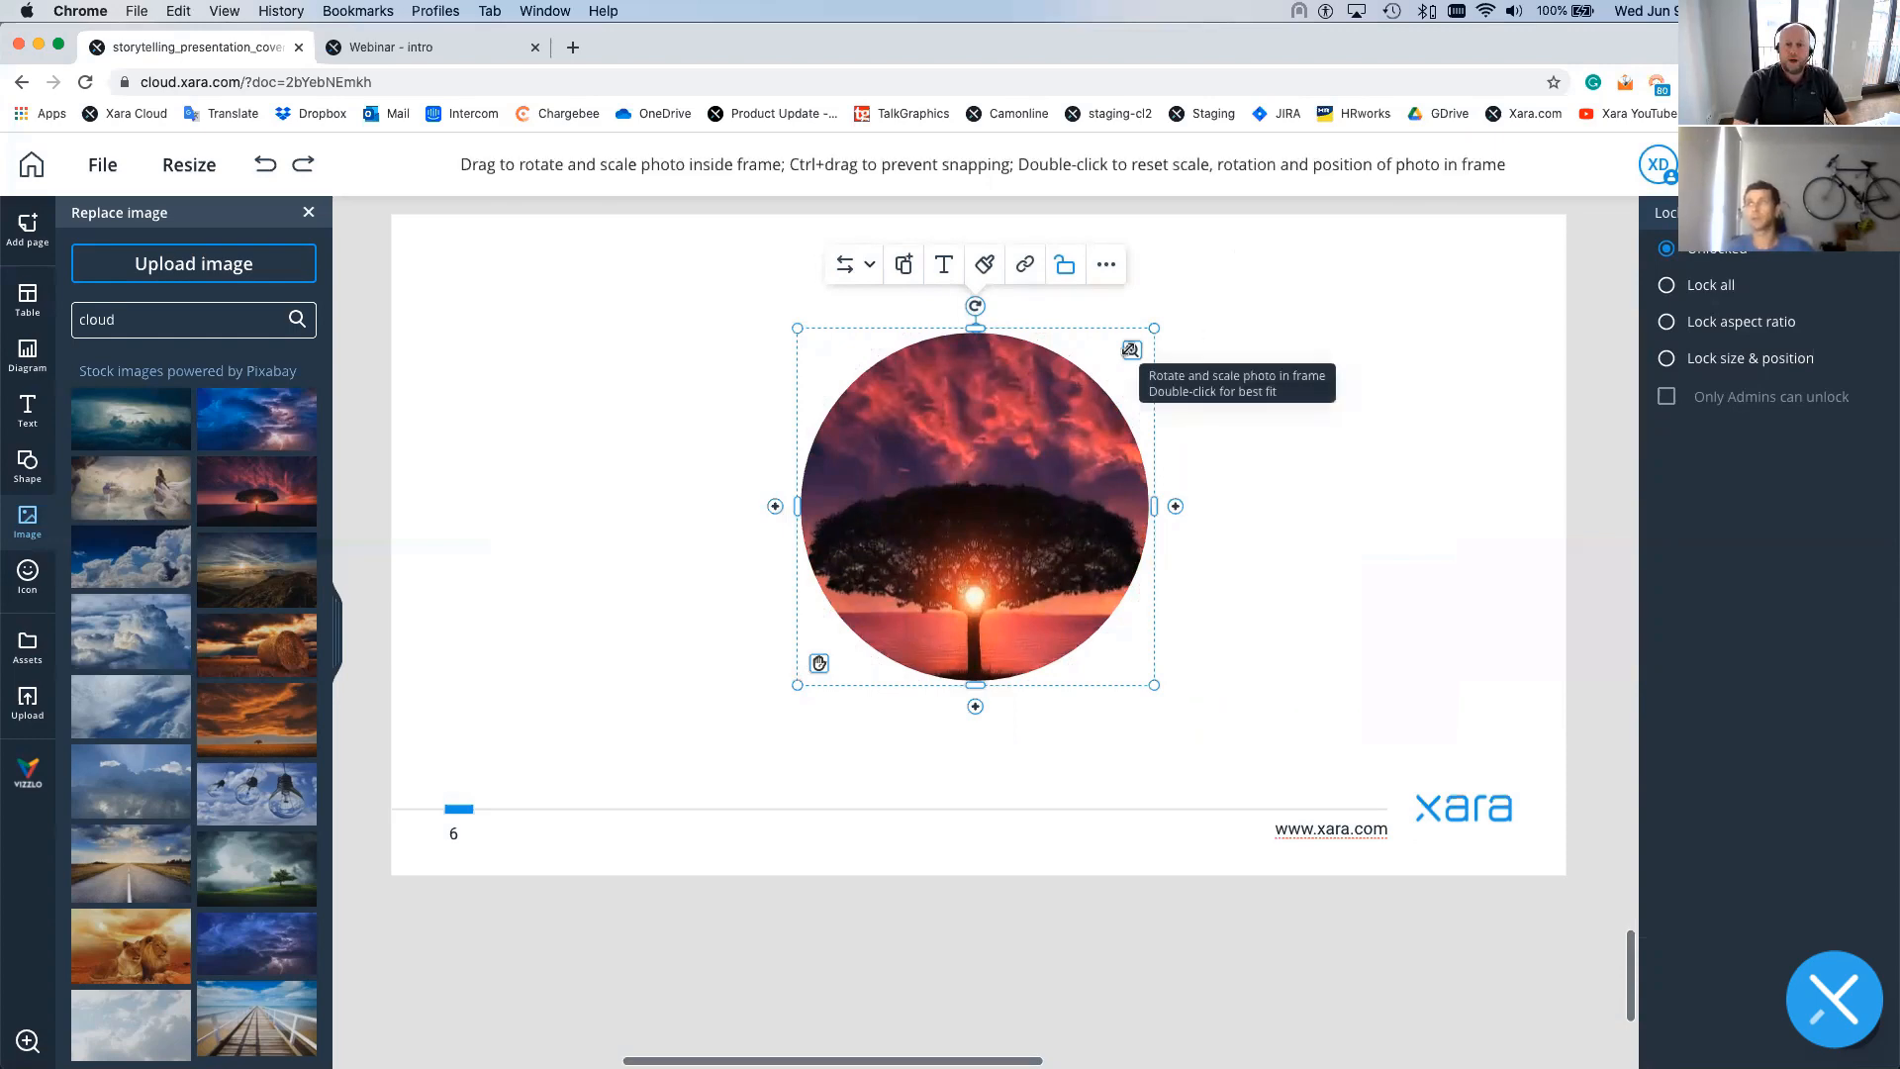
drag(1131, 349, 1100, 384)
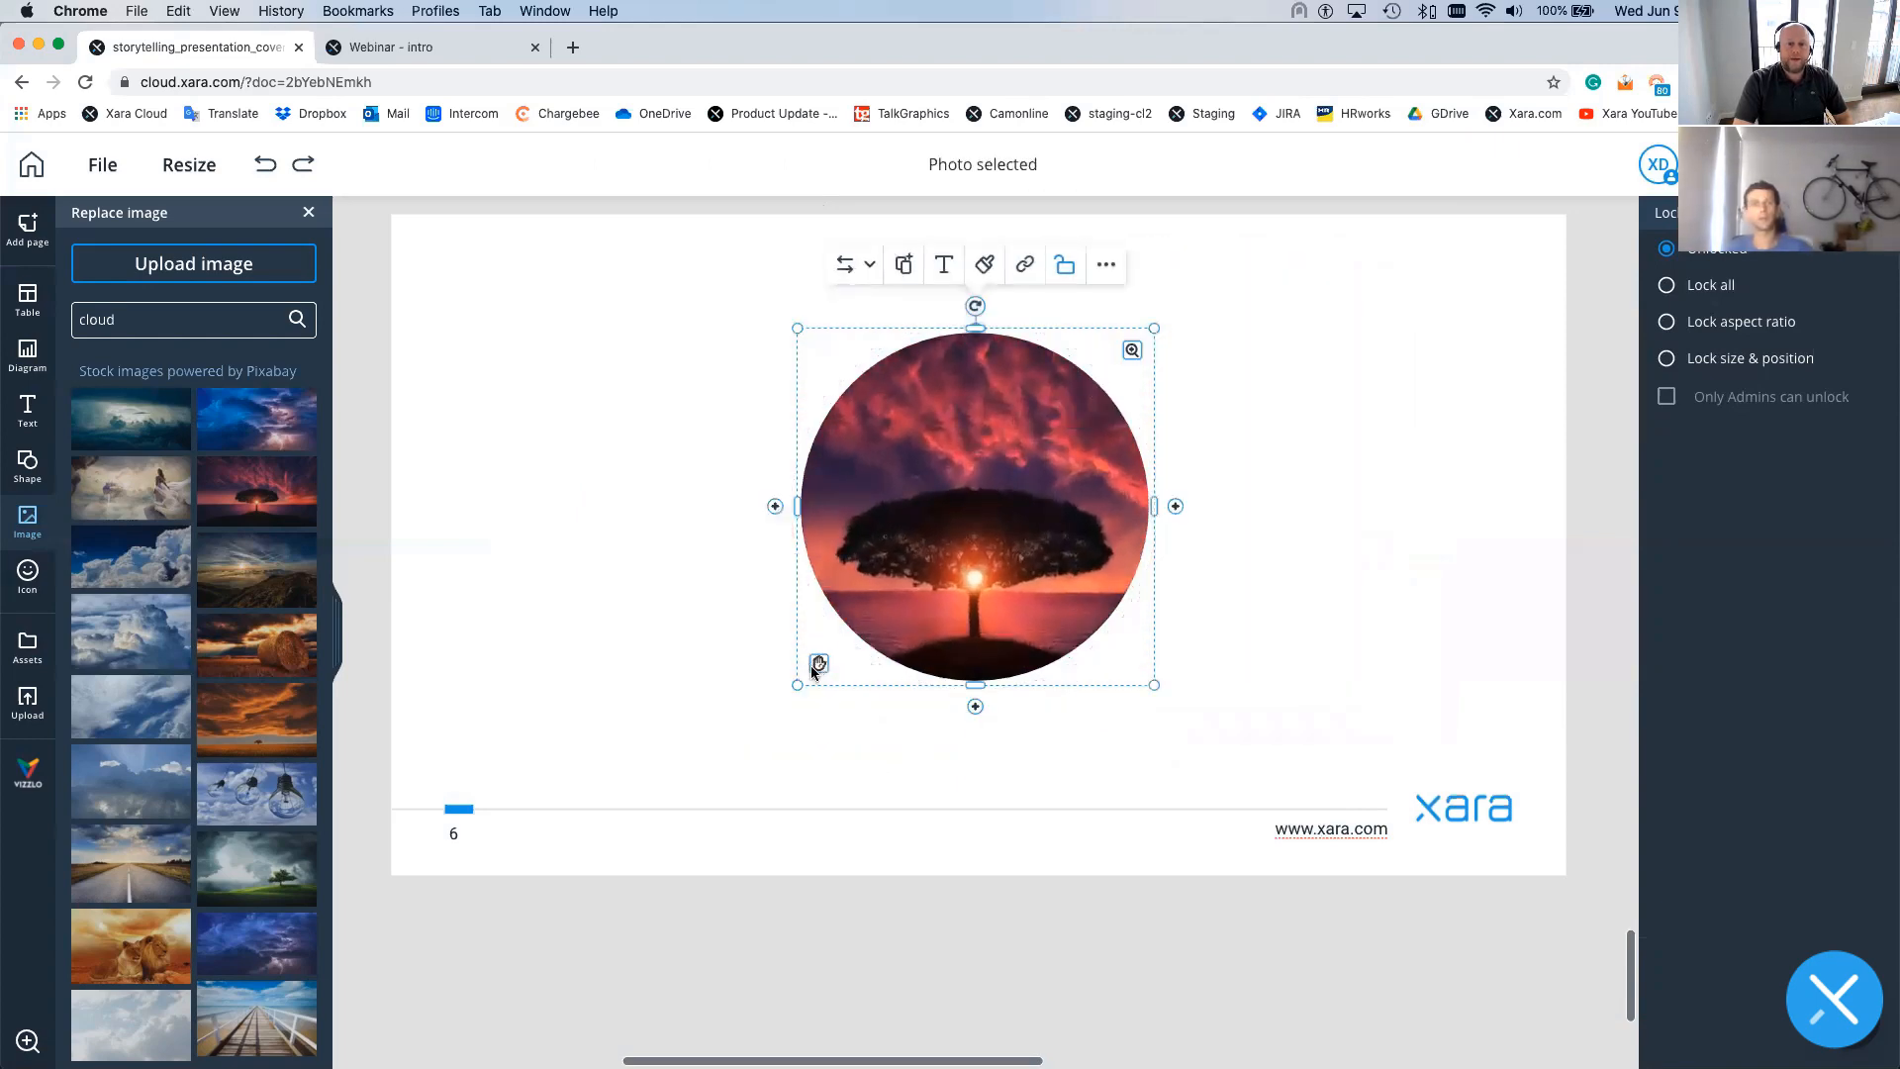
drag(813, 663, 819, 619)
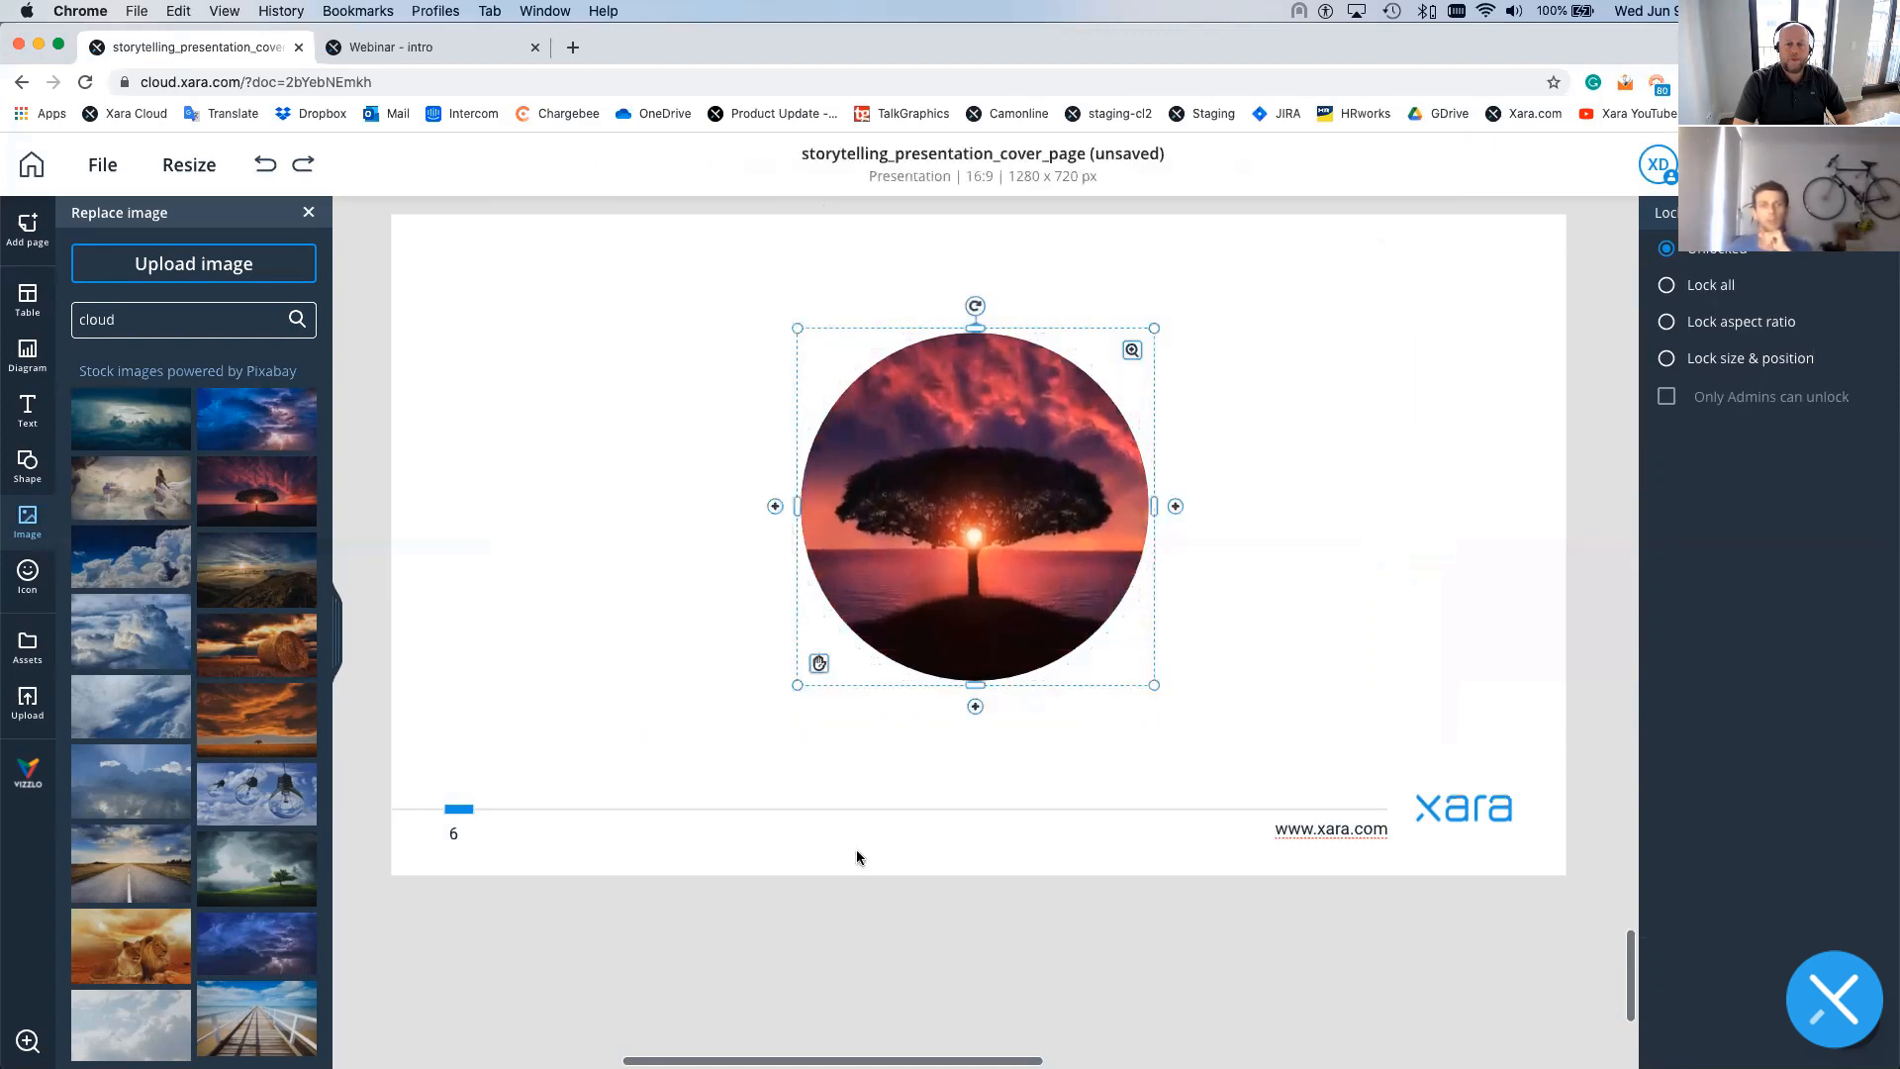
click(844, 791)
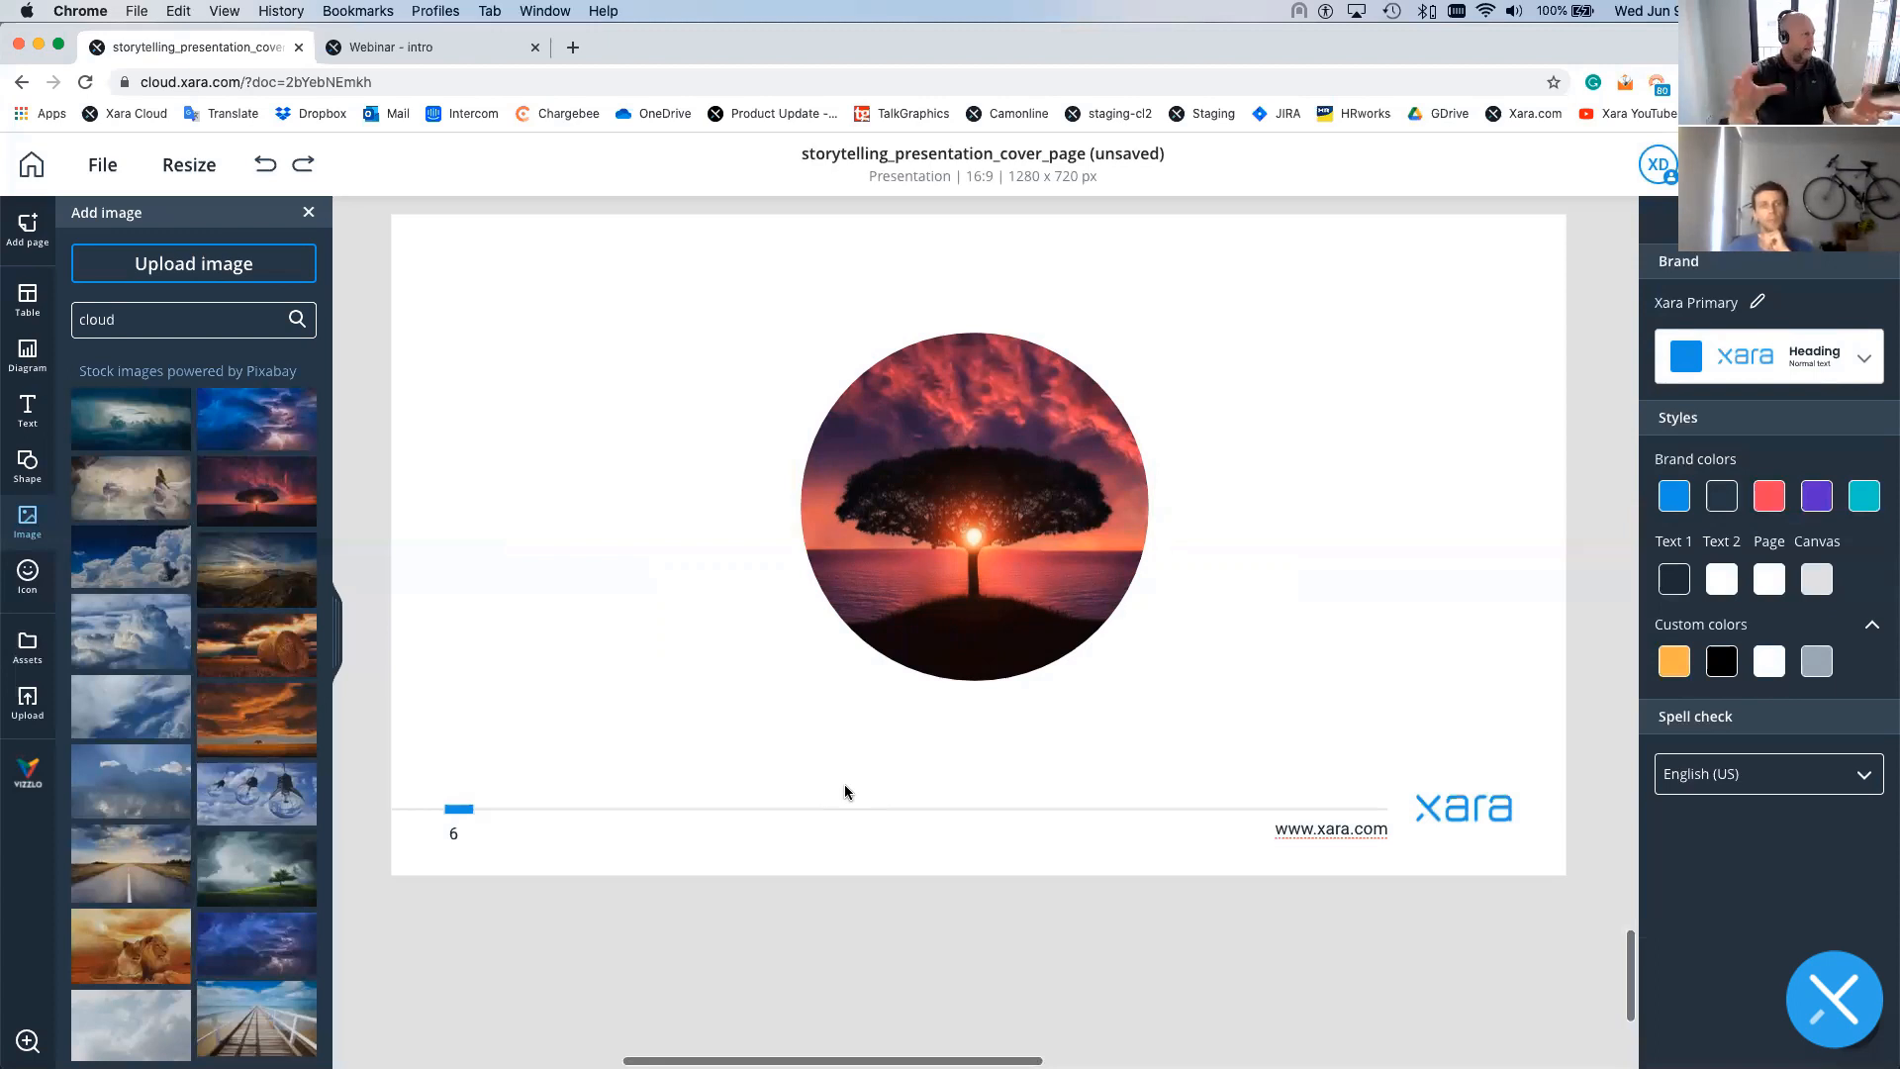
click(308, 215)
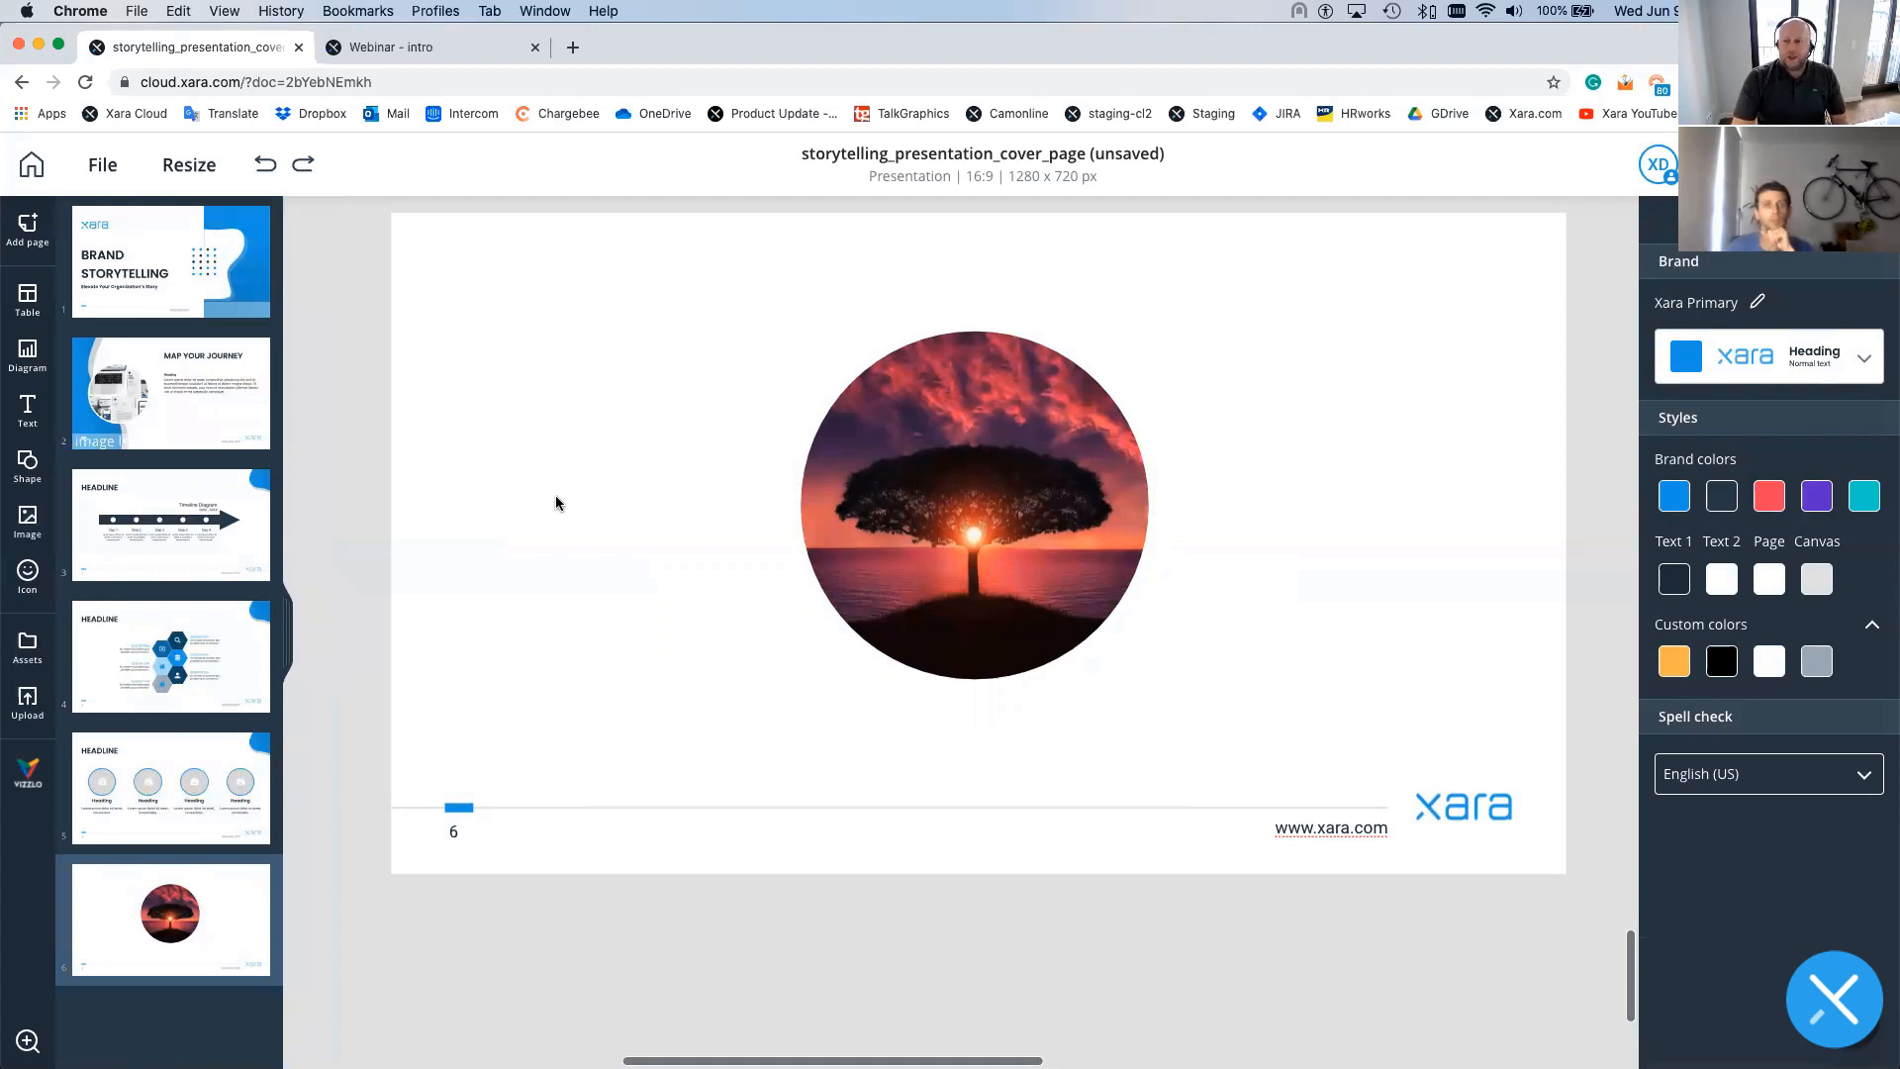
- Save the presentation to Team templates under the name 'webinar demo'
click(103, 166)
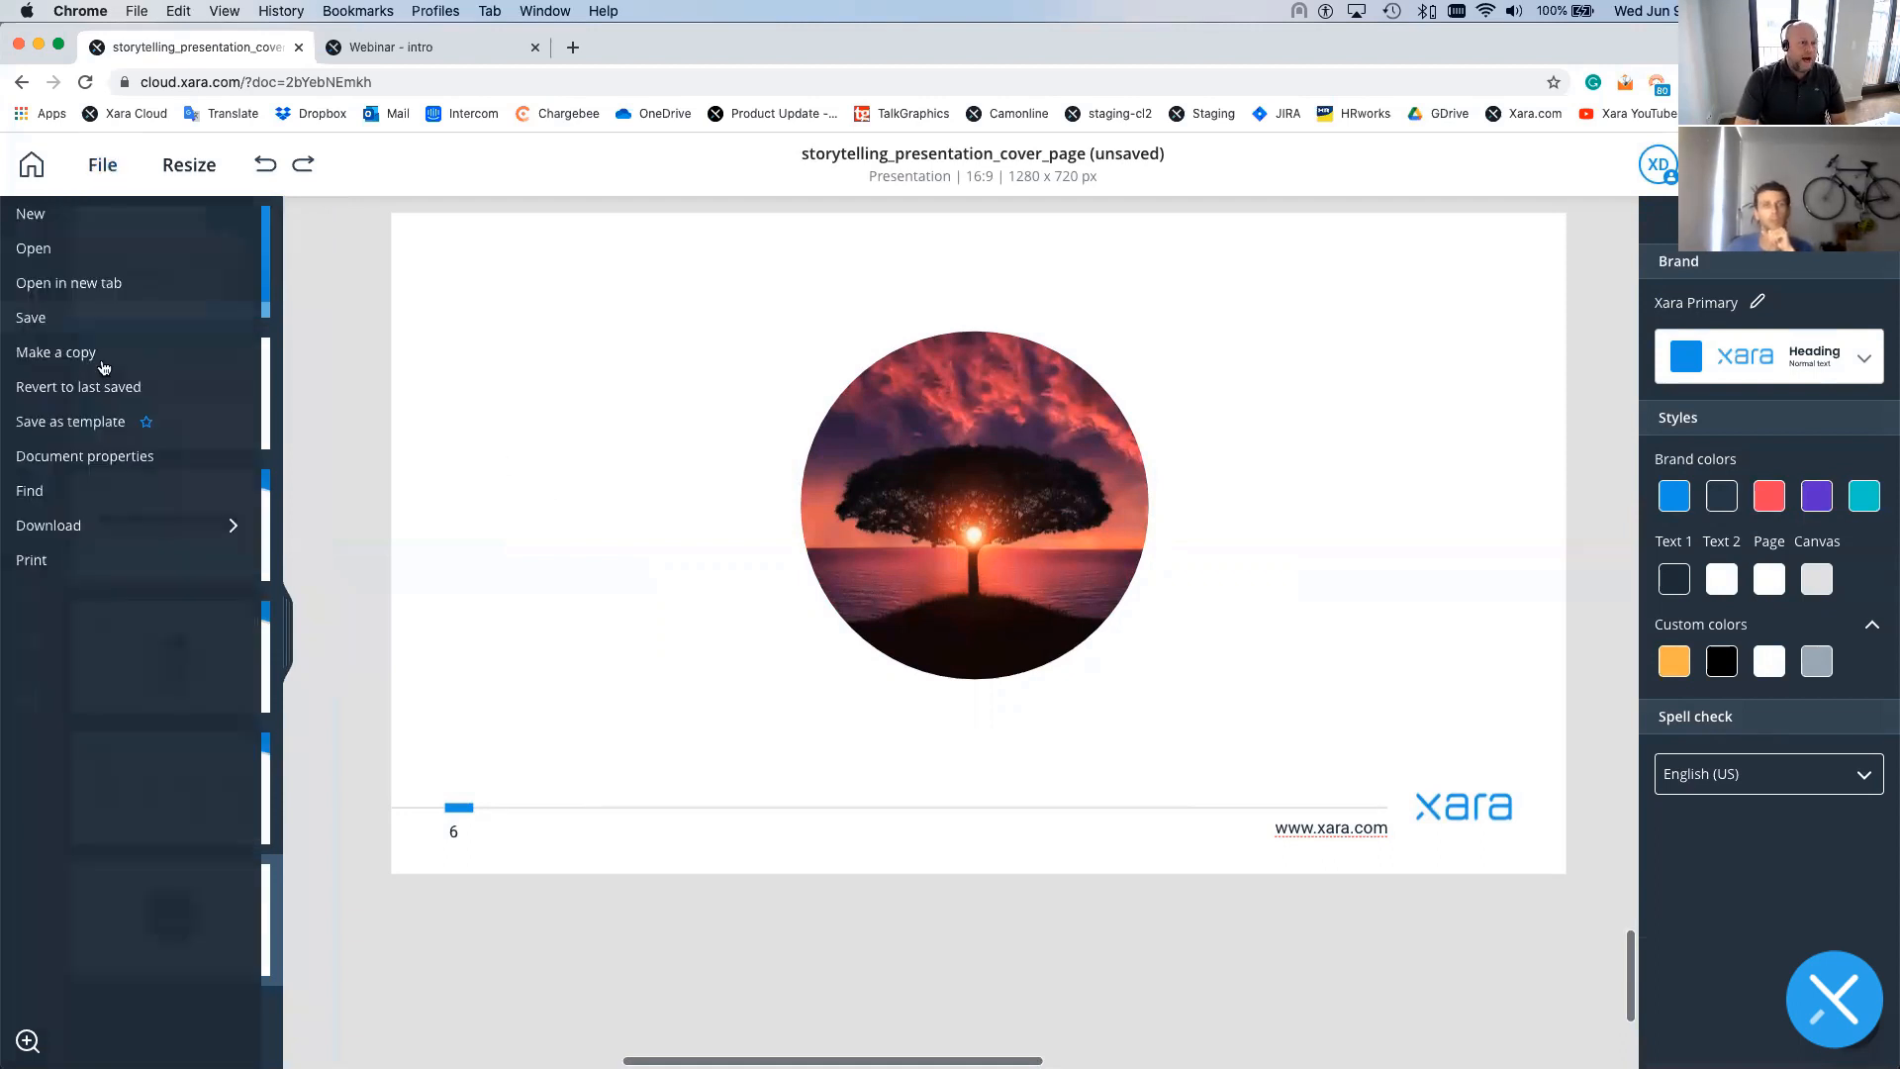
click(91, 424)
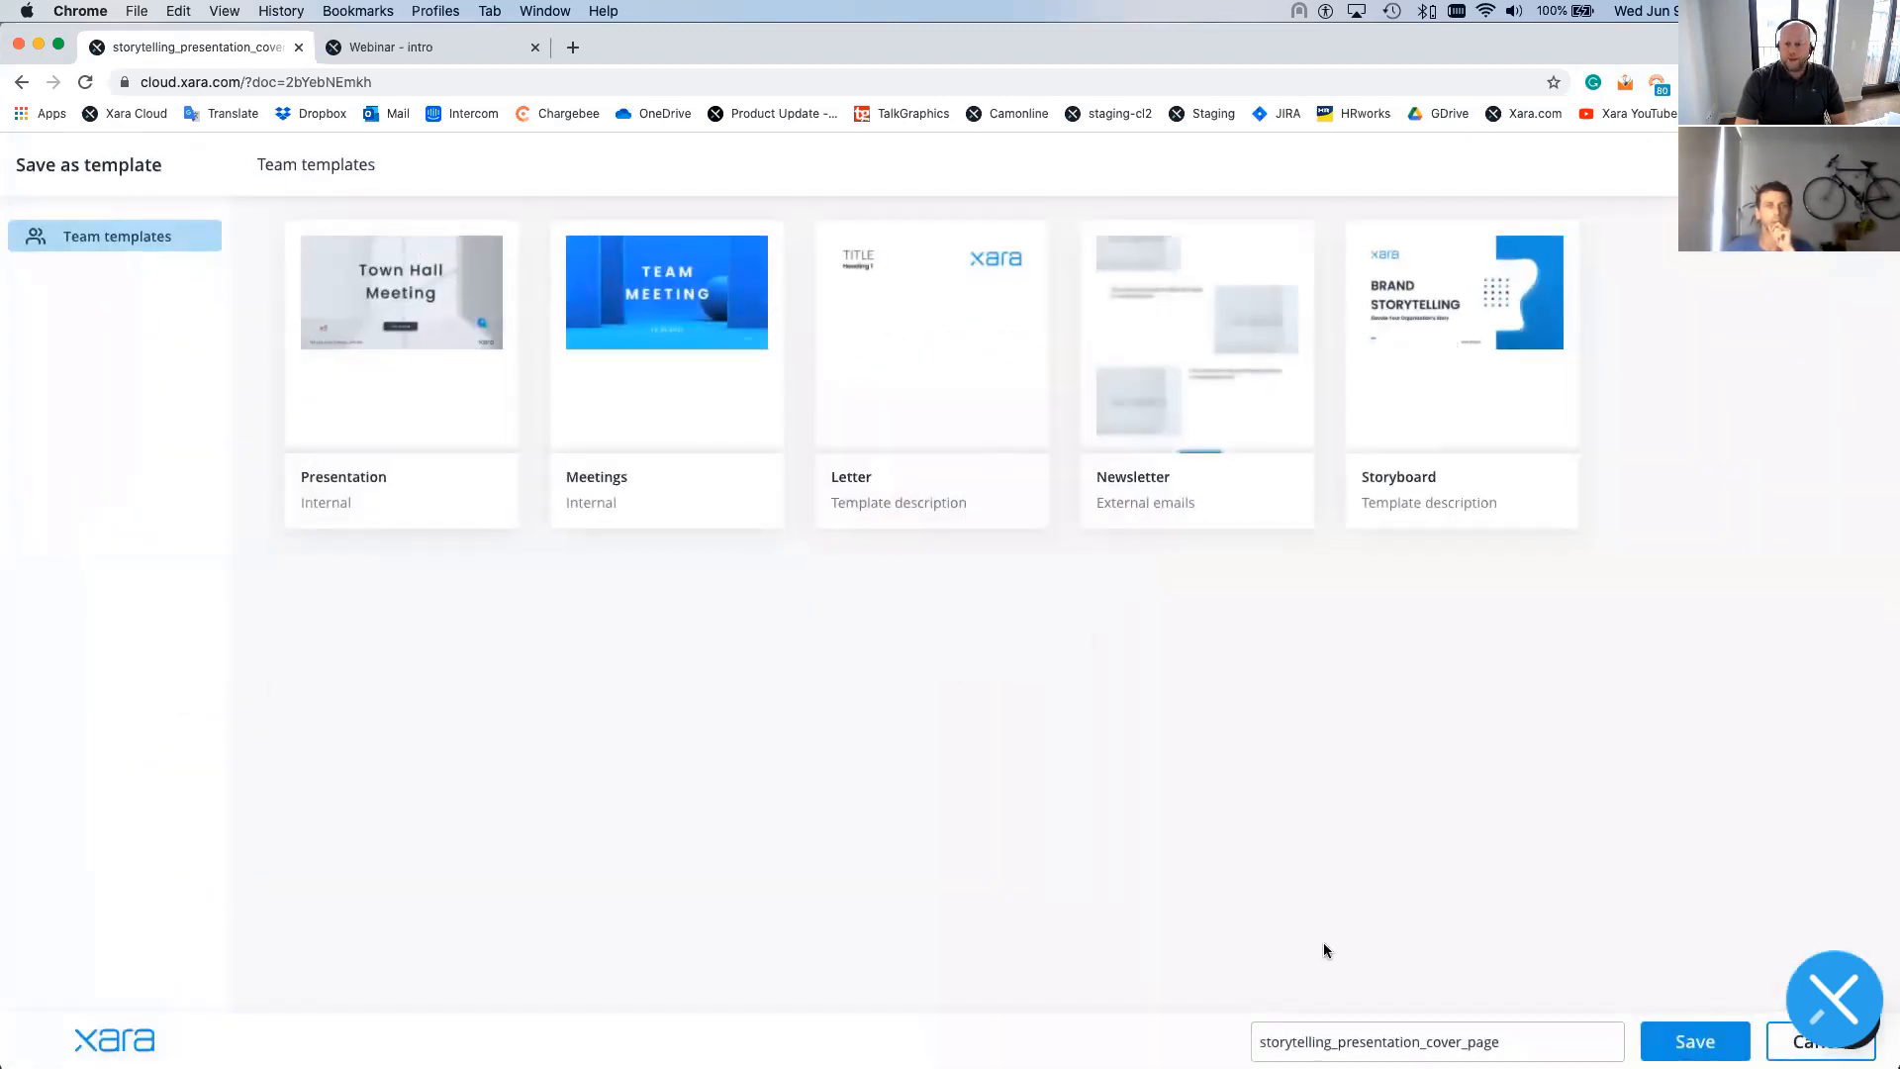
double_click(1397, 1040)
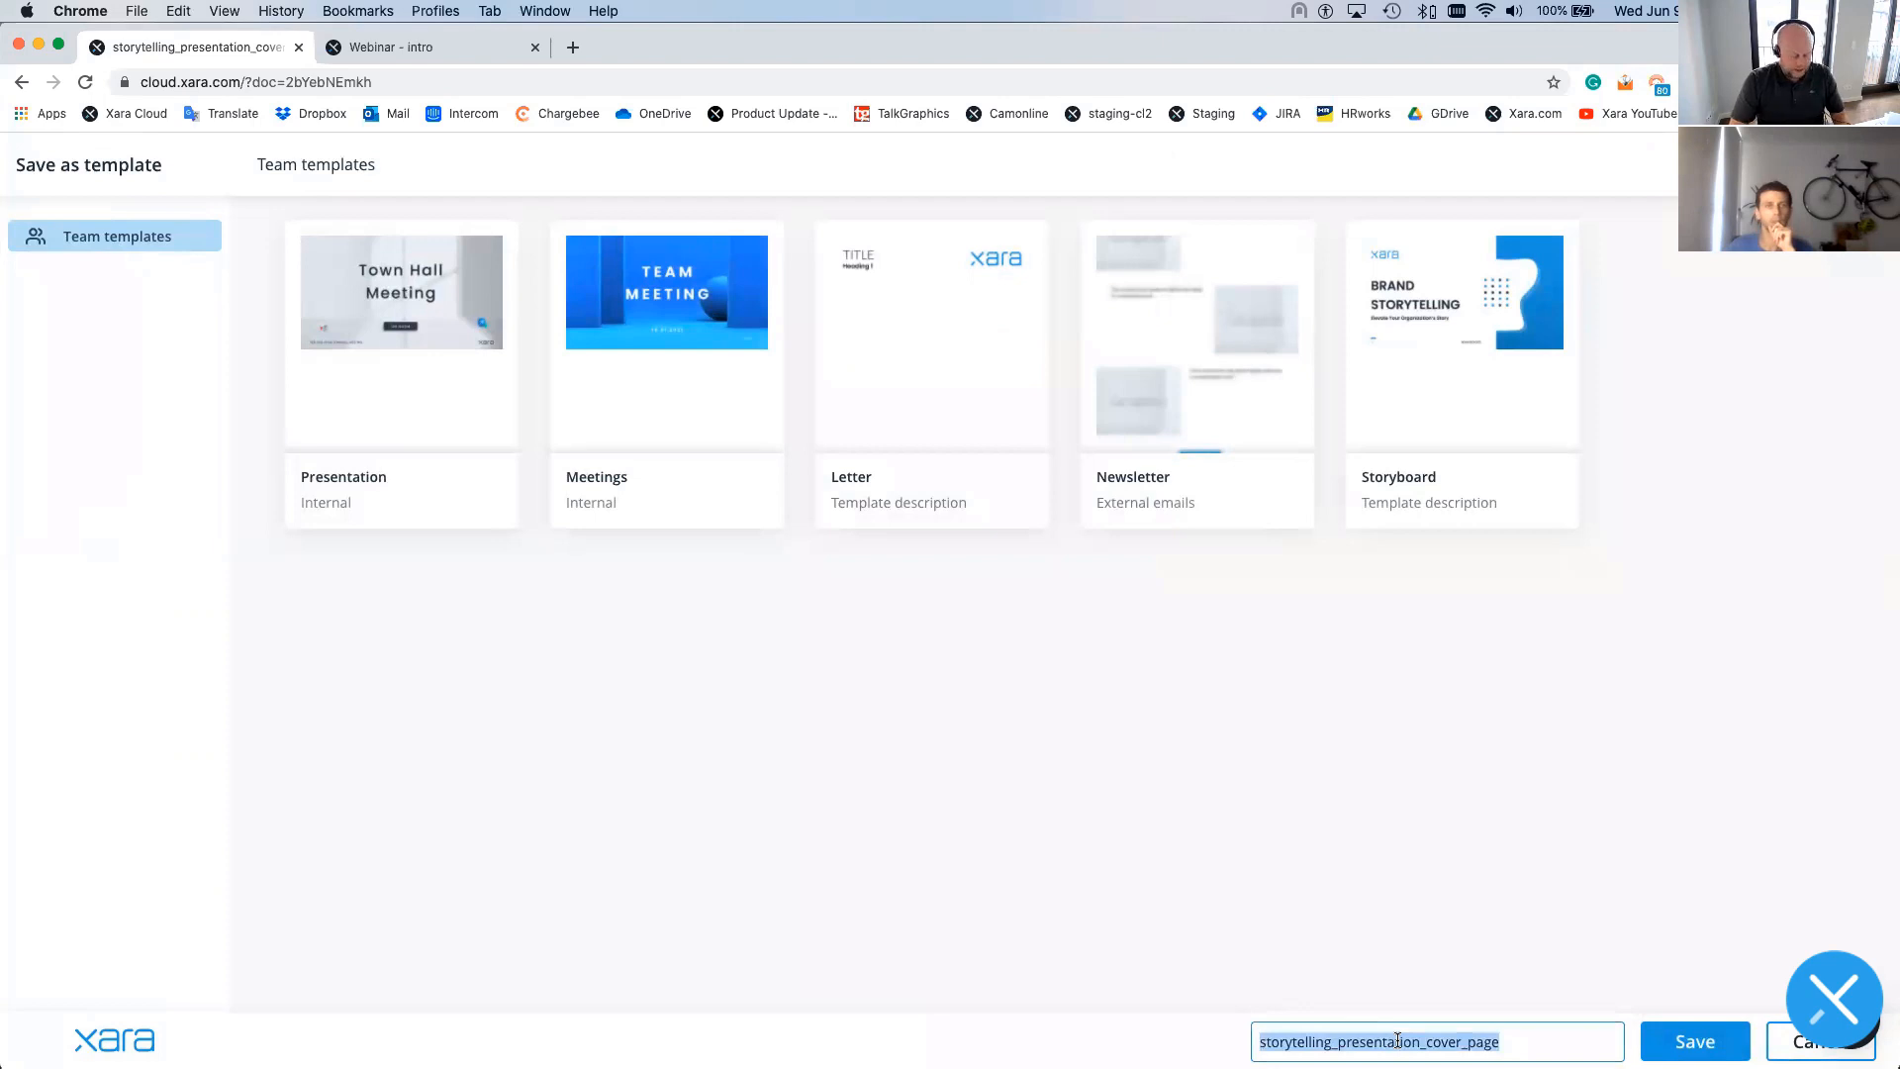
text(webinar)
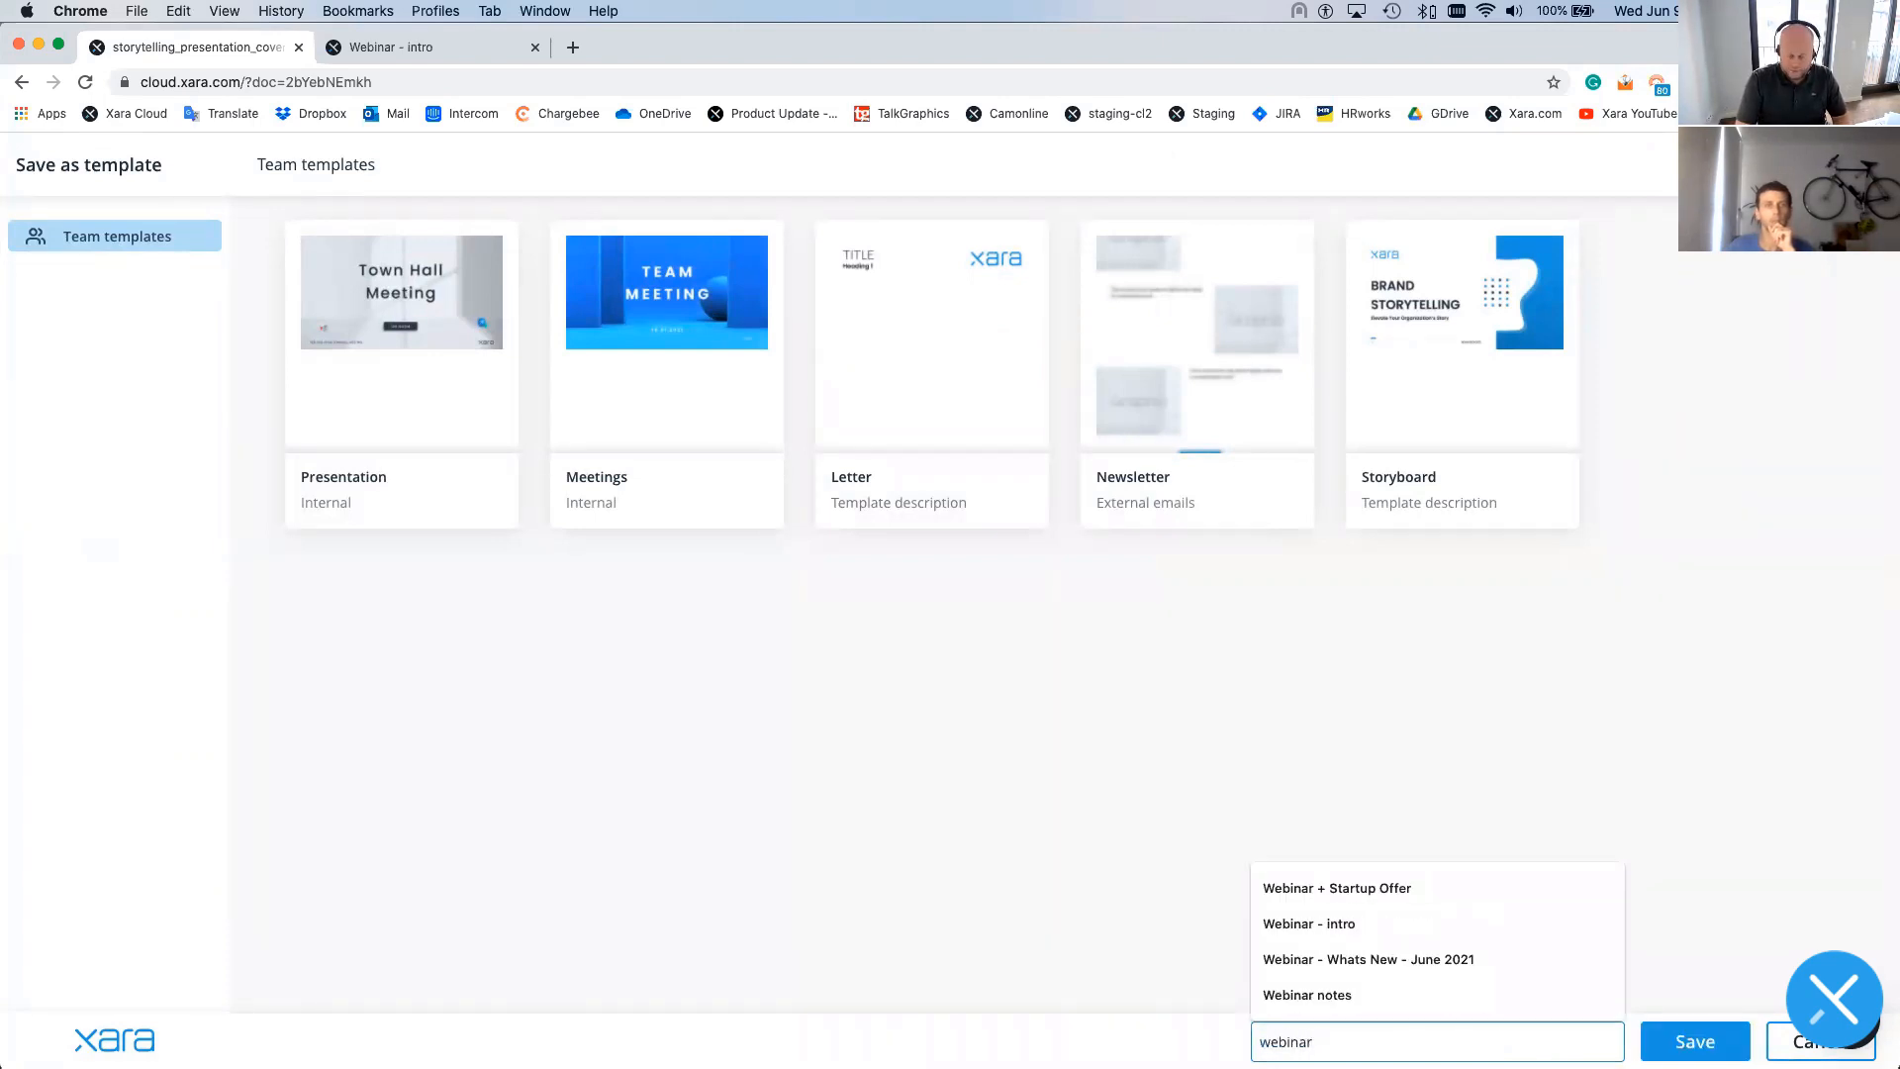
text( demo)
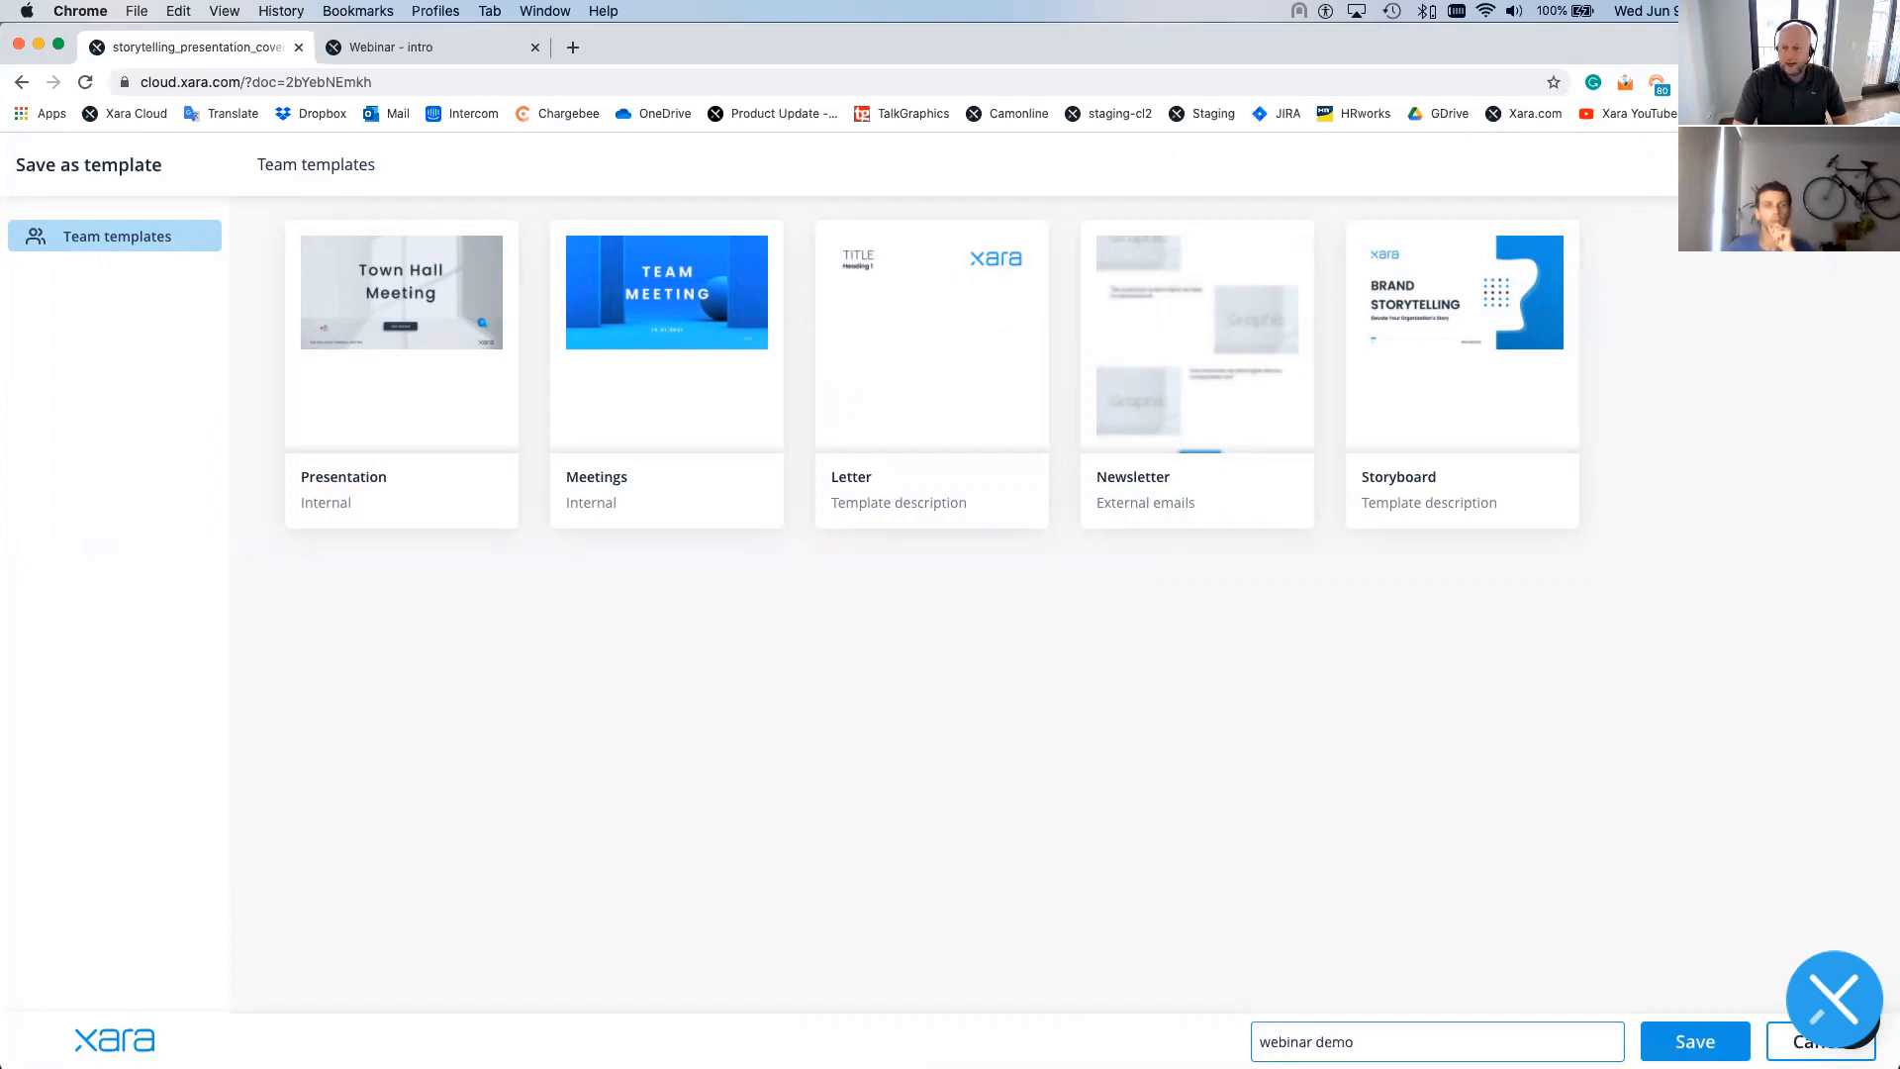
click(1677, 1040)
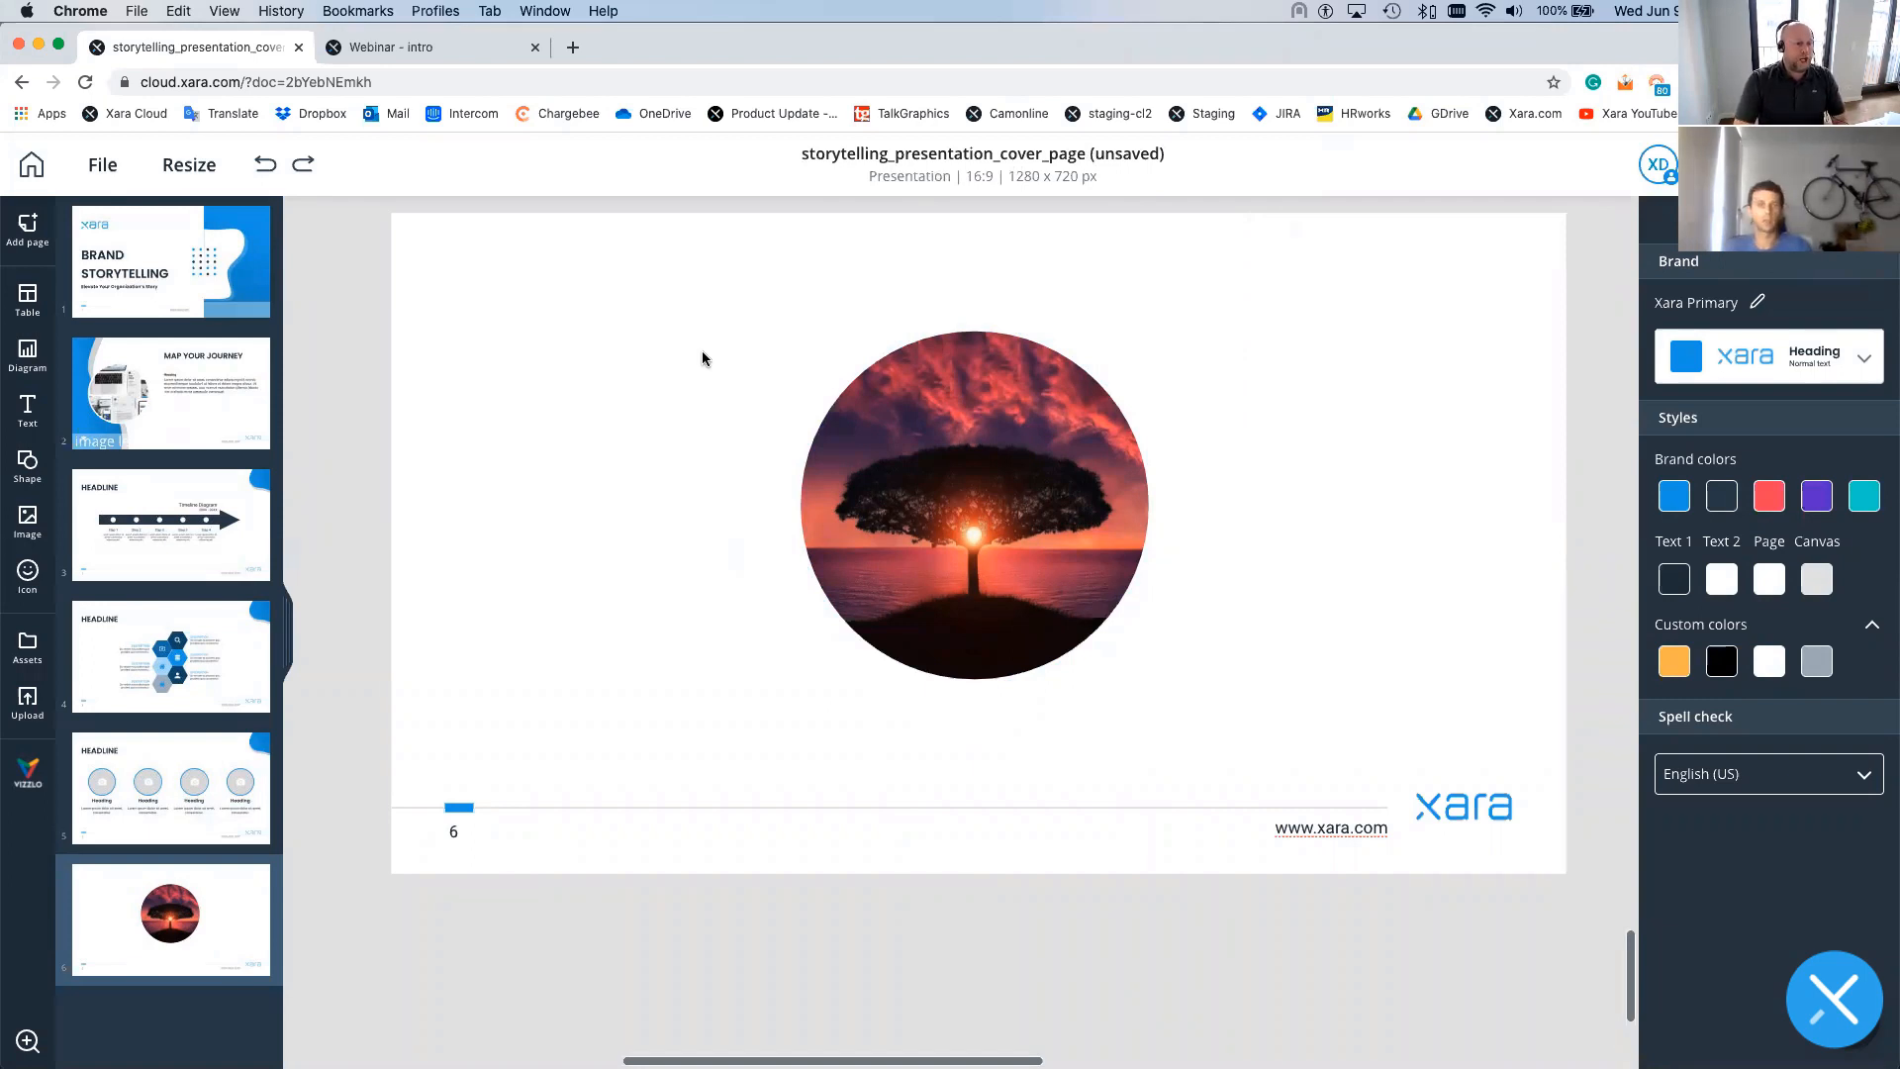
- Open page 3 and select the blue corner shape to confirm its Lock all setting
click(209, 523)
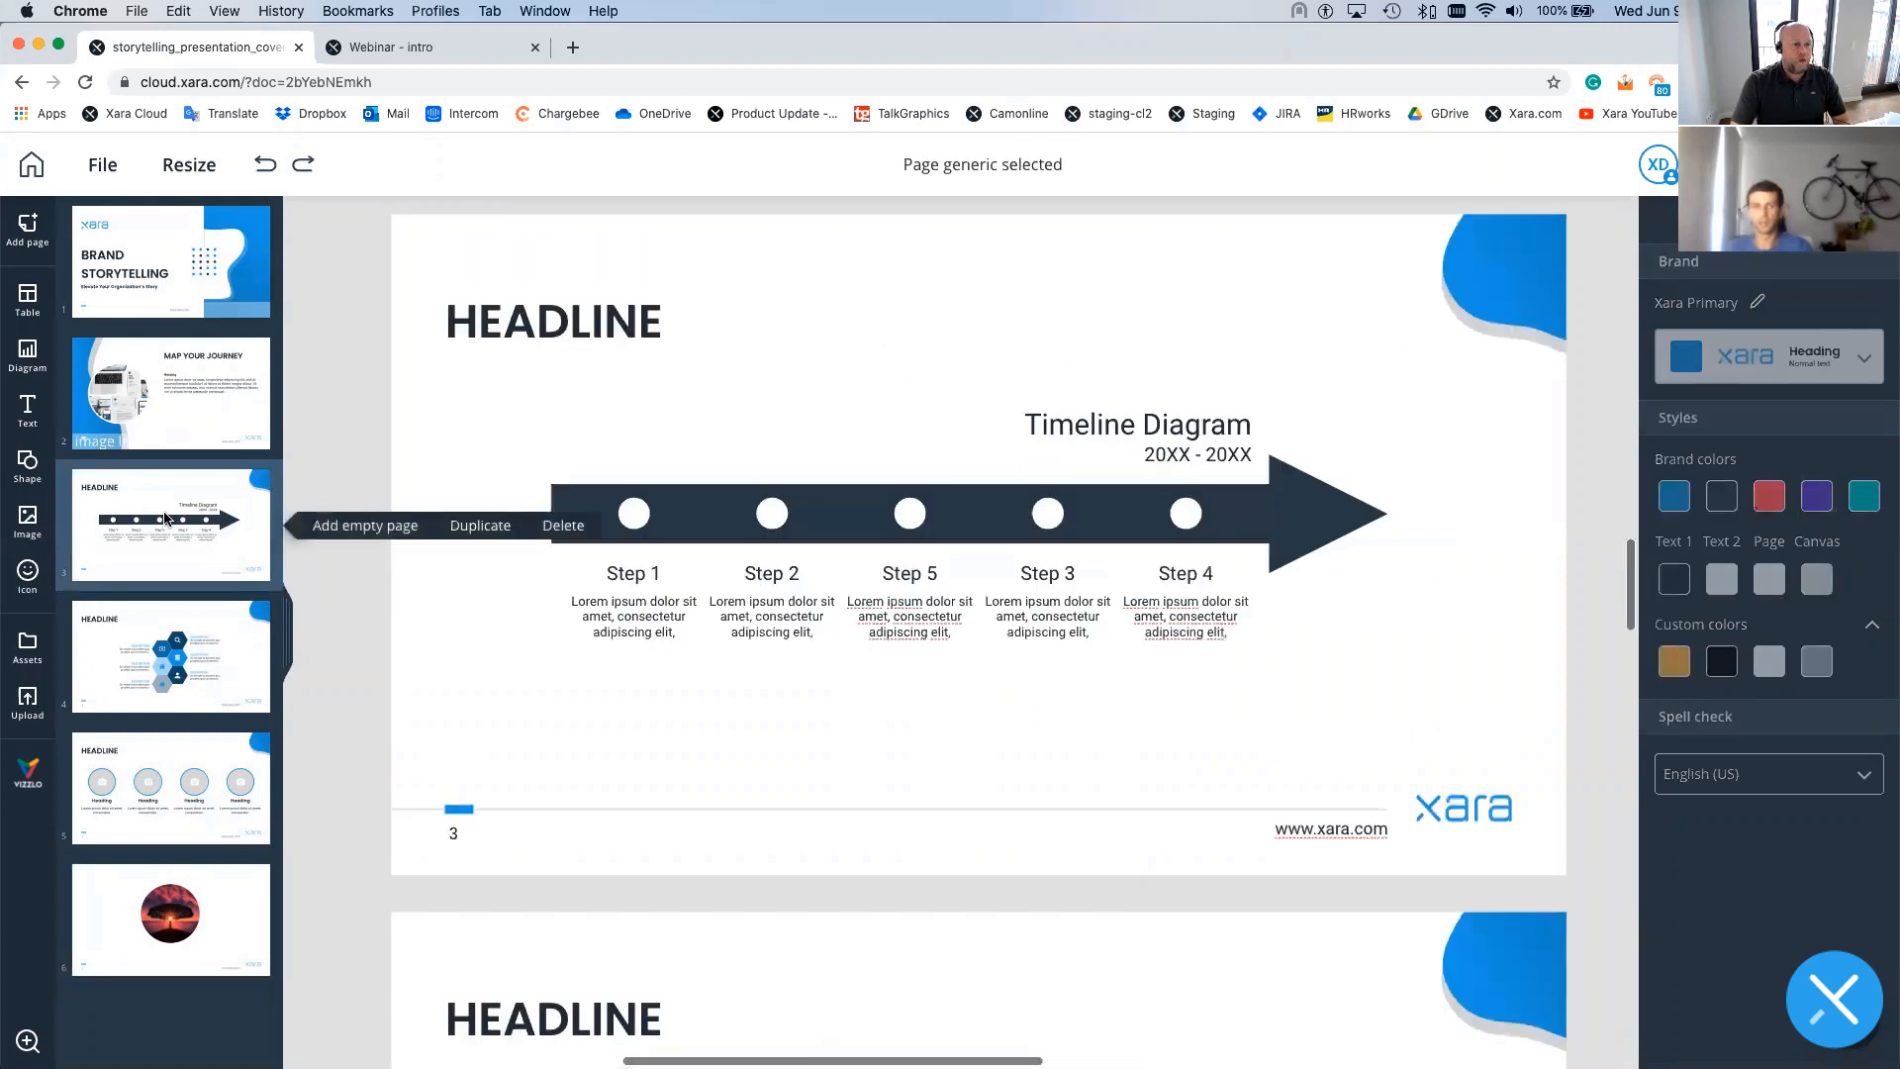
click(1492, 275)
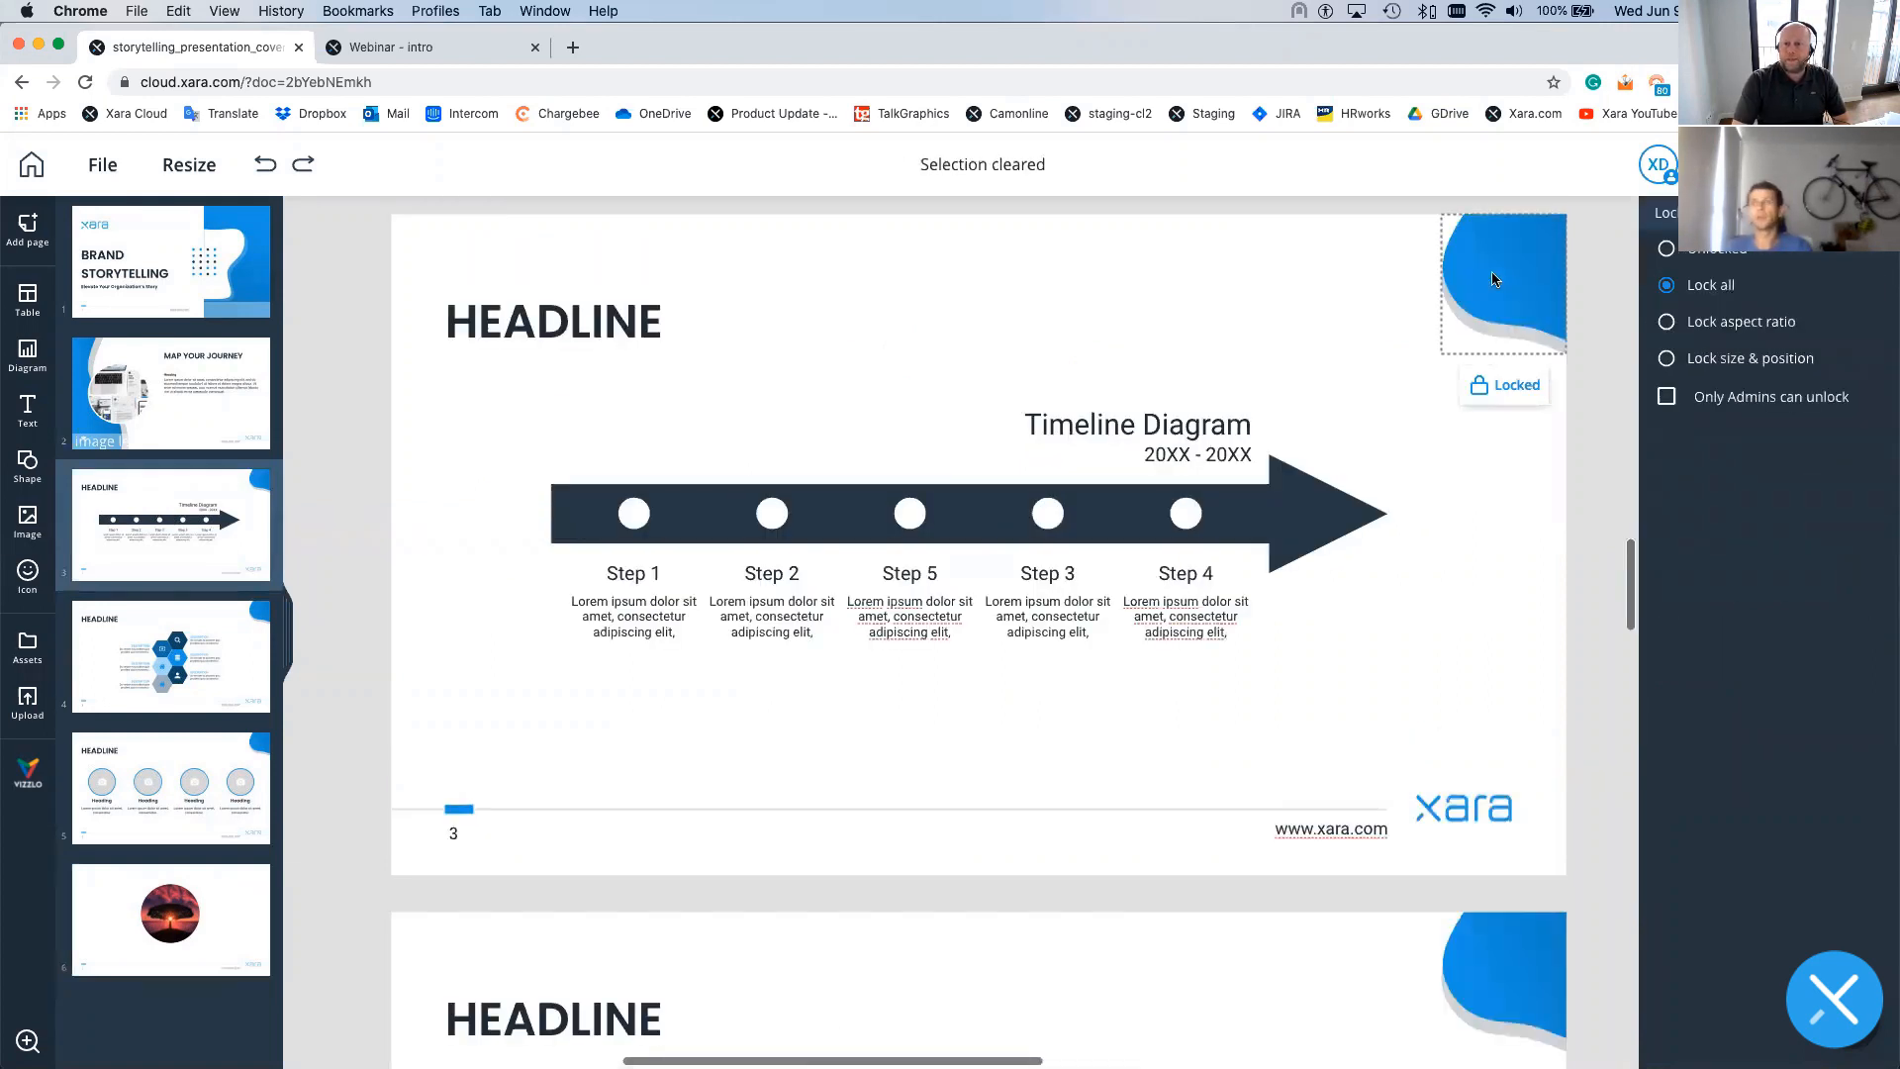
click(1503, 384)
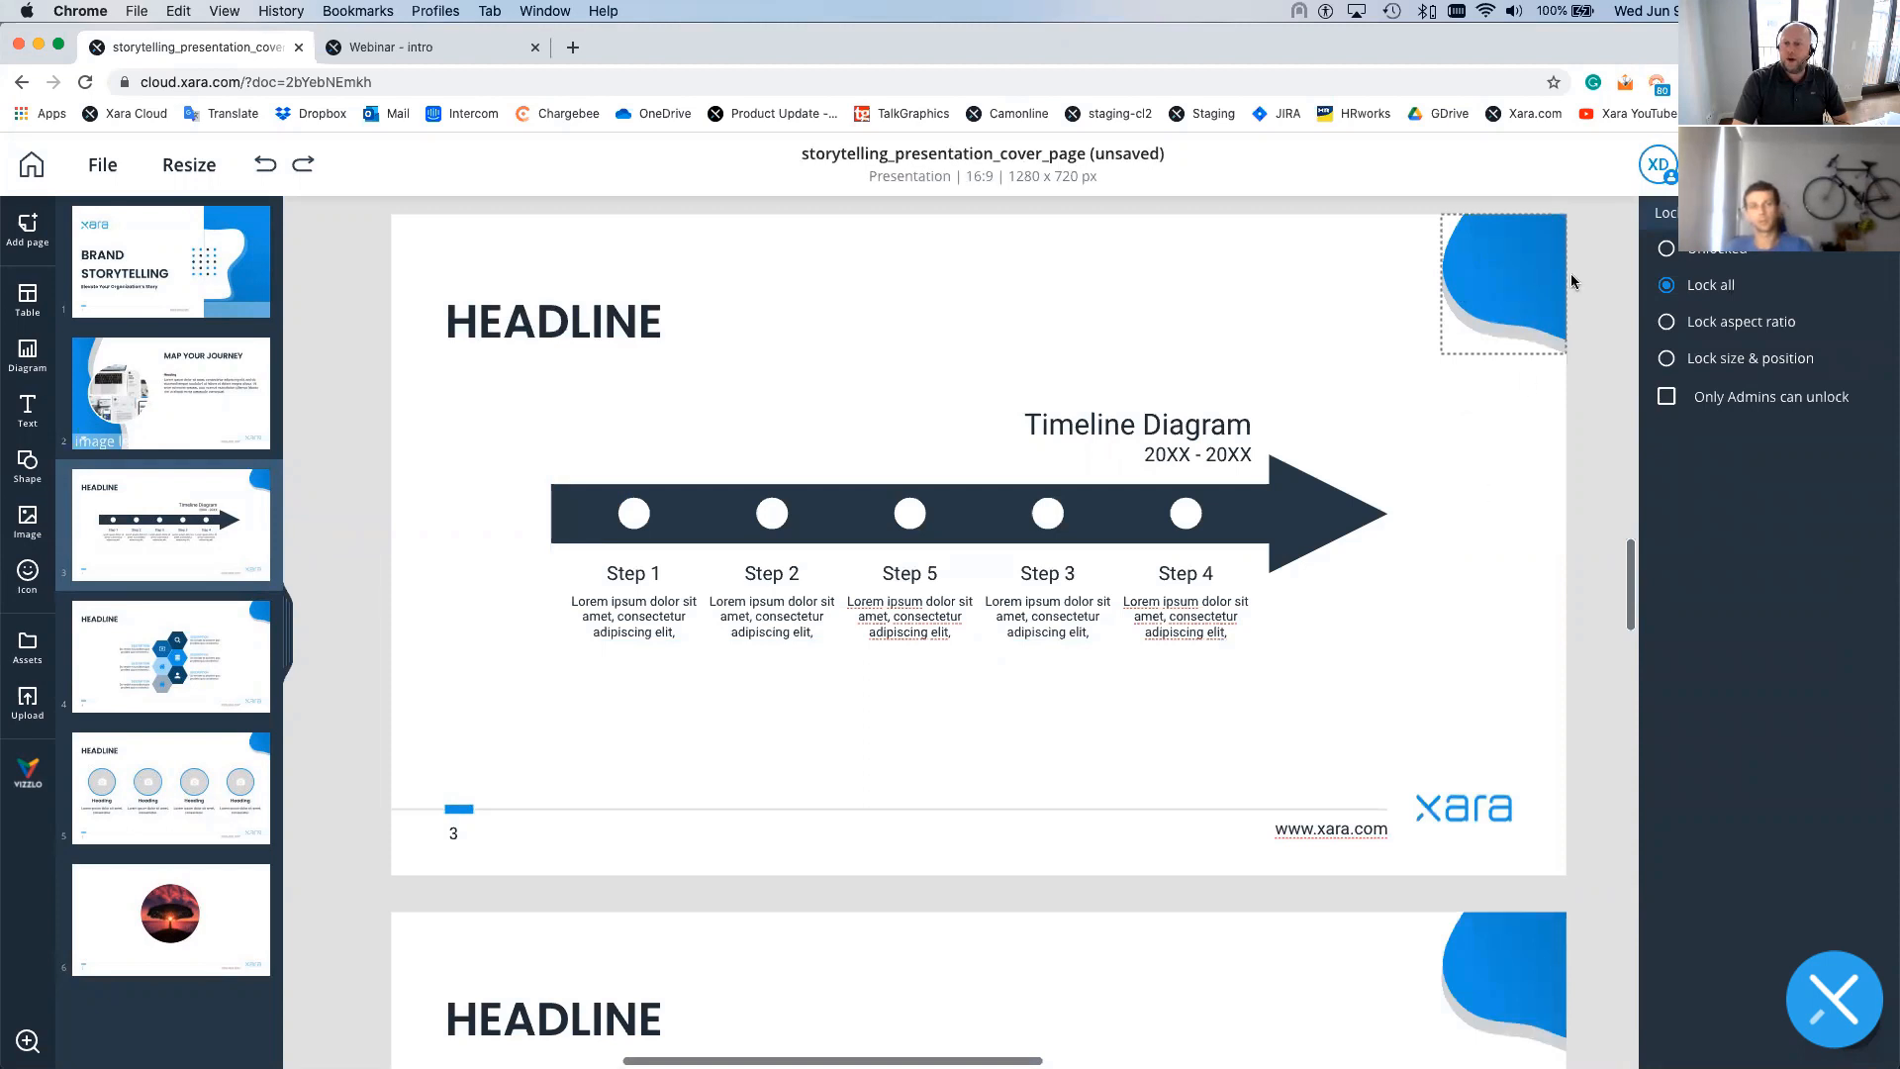
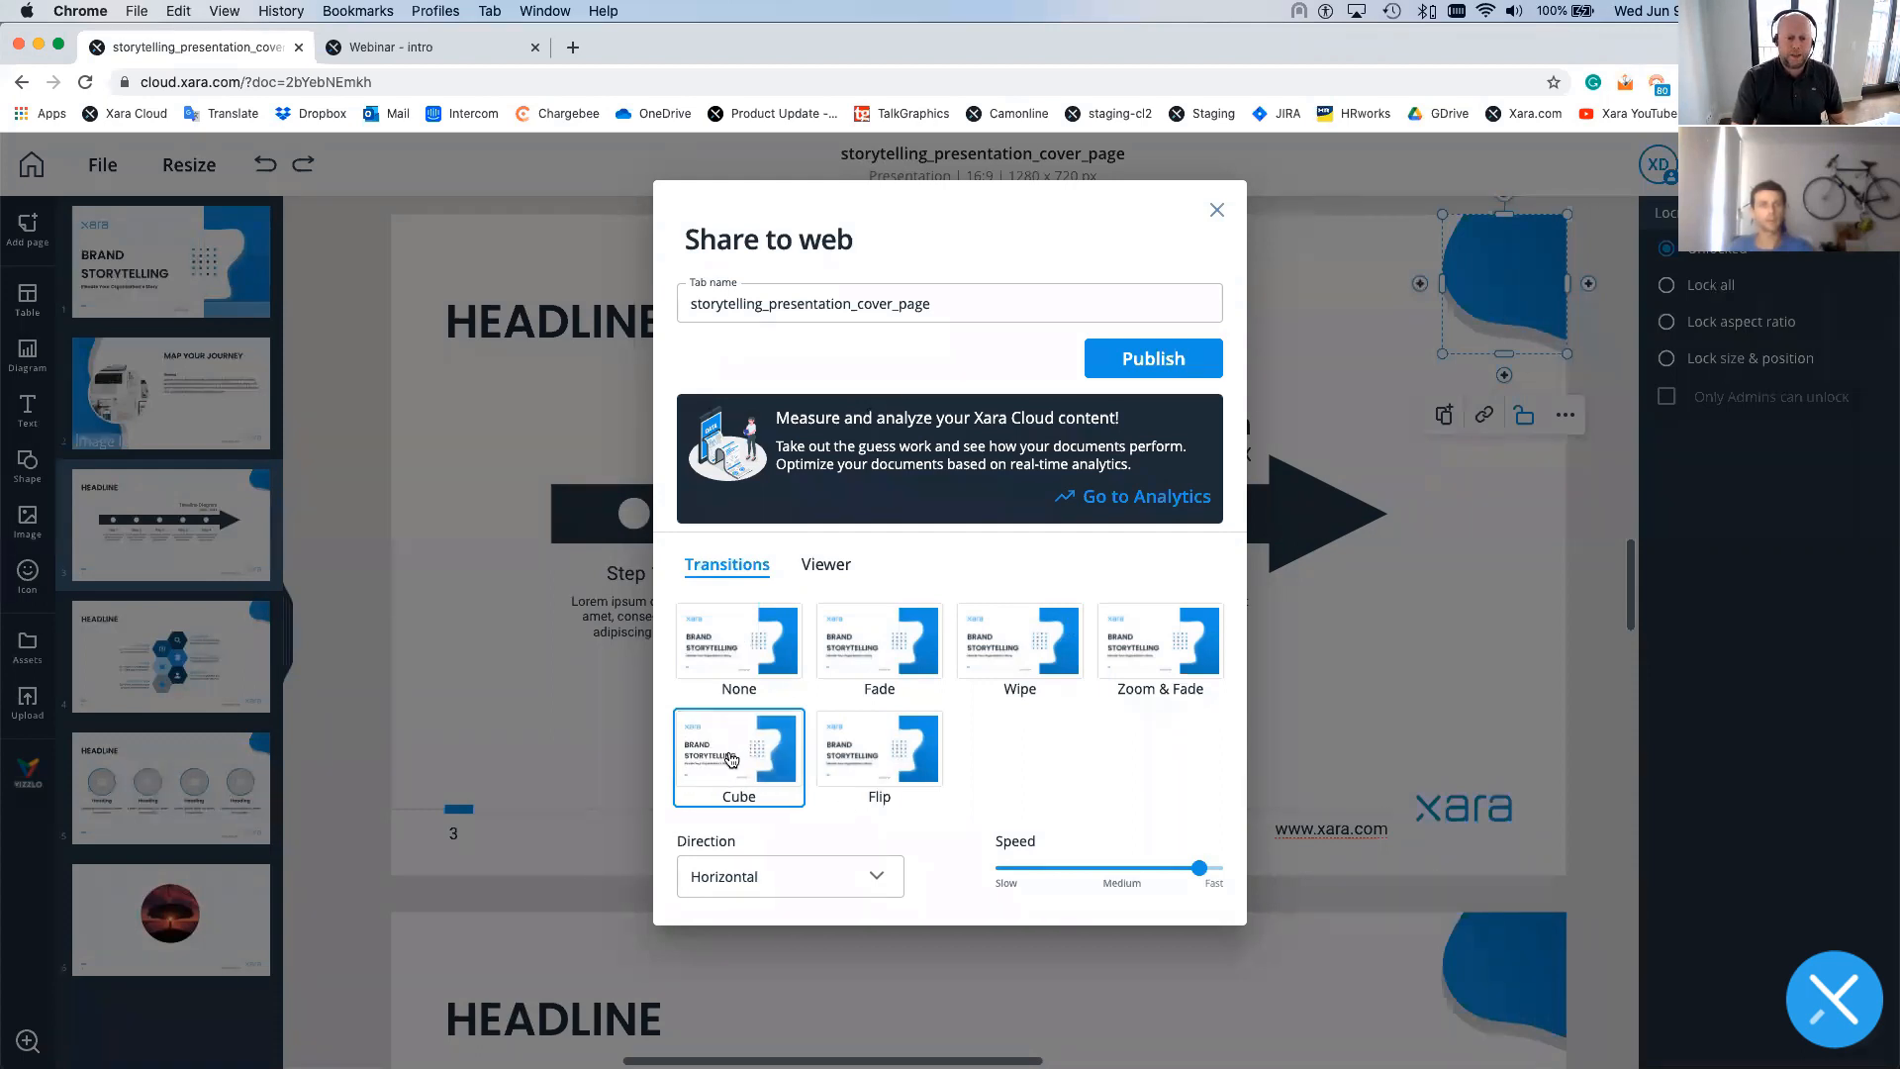
- Turn on Show page previews and Show Xara logo in the web Viewer options
click(833, 569)
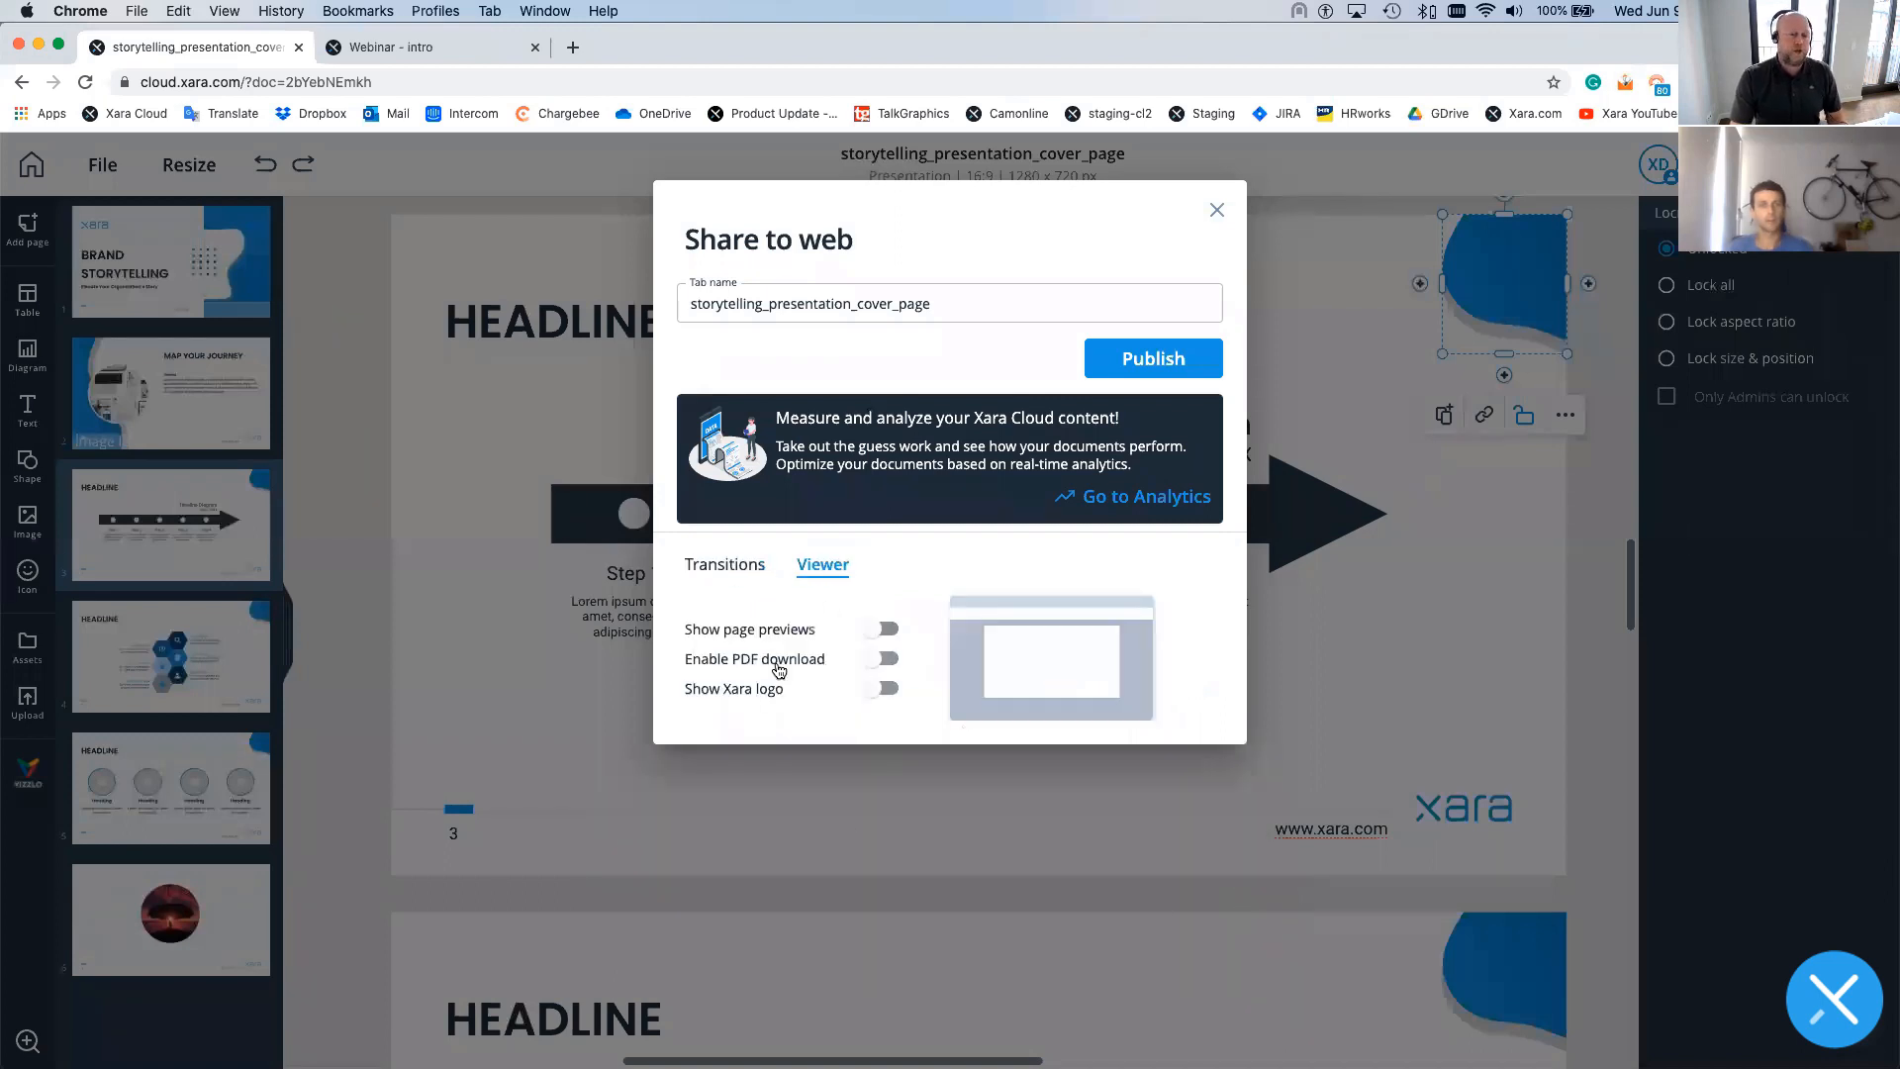
click(887, 631)
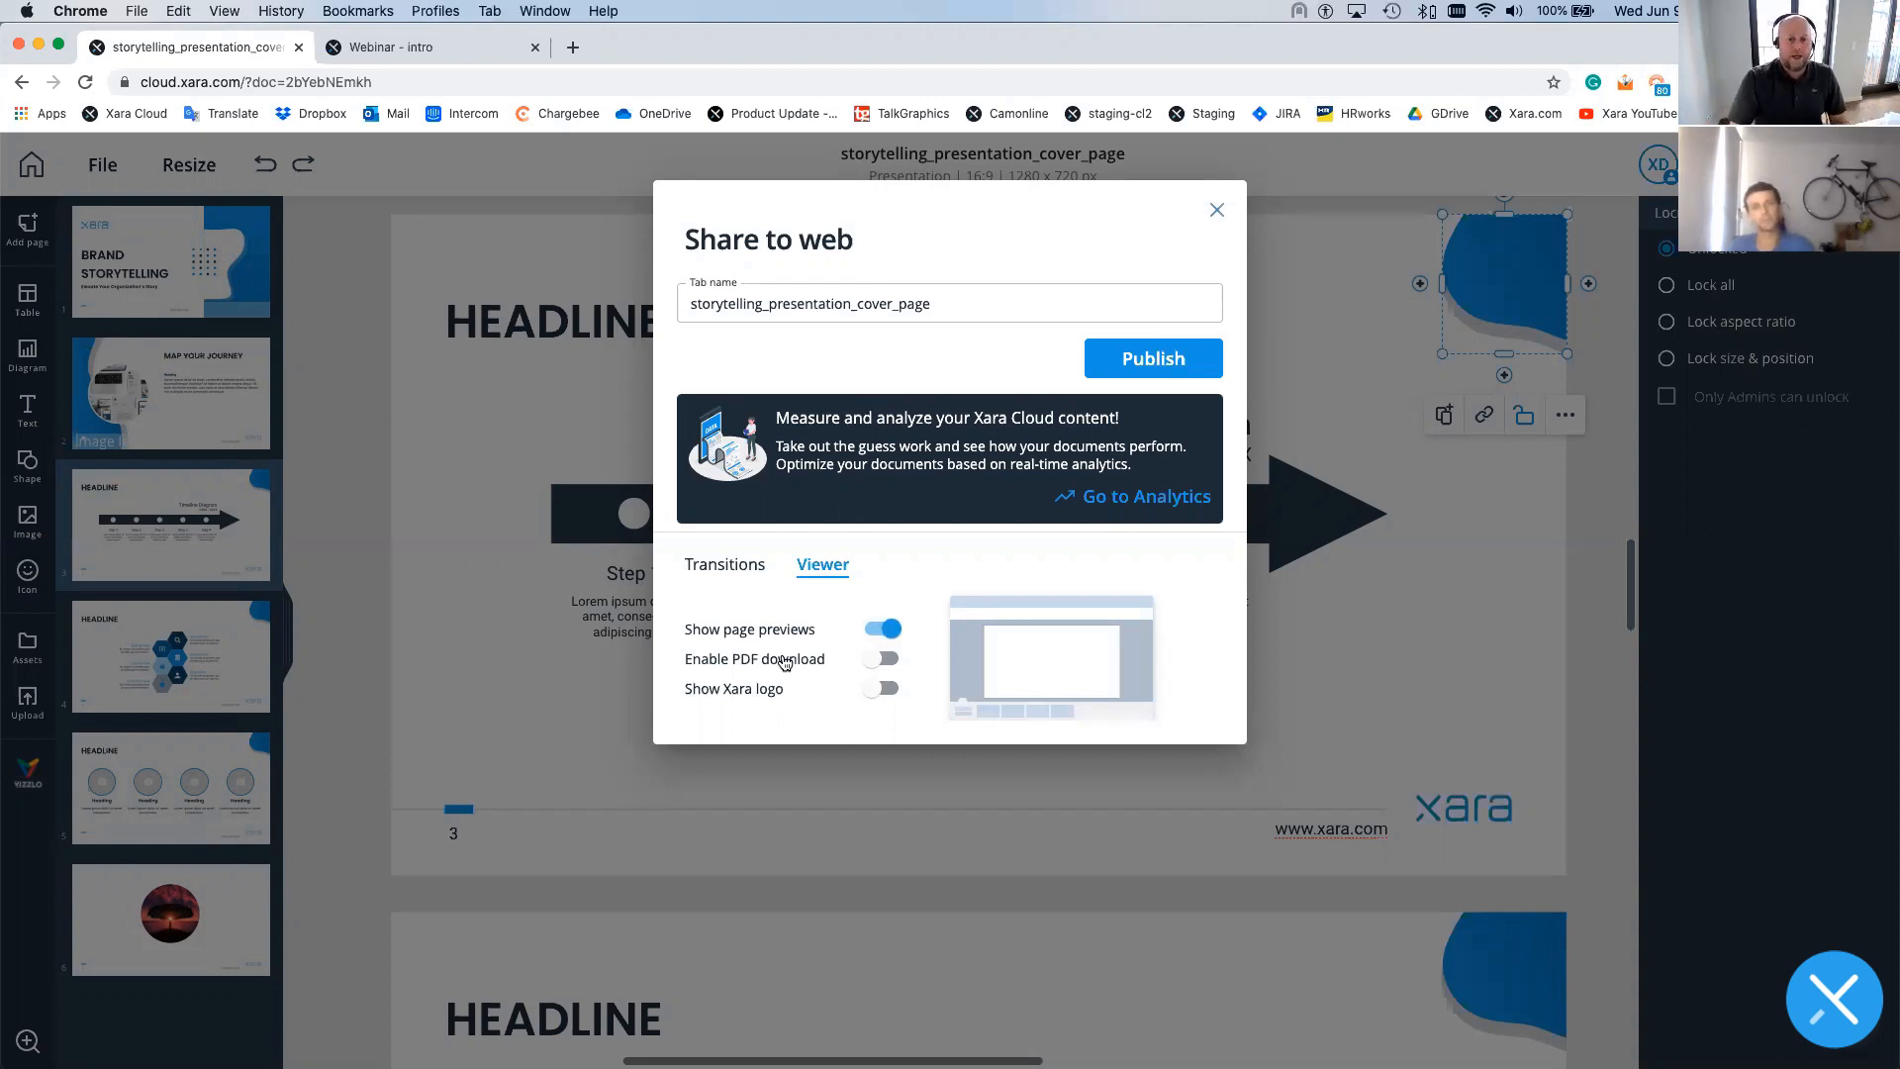
click(876, 690)
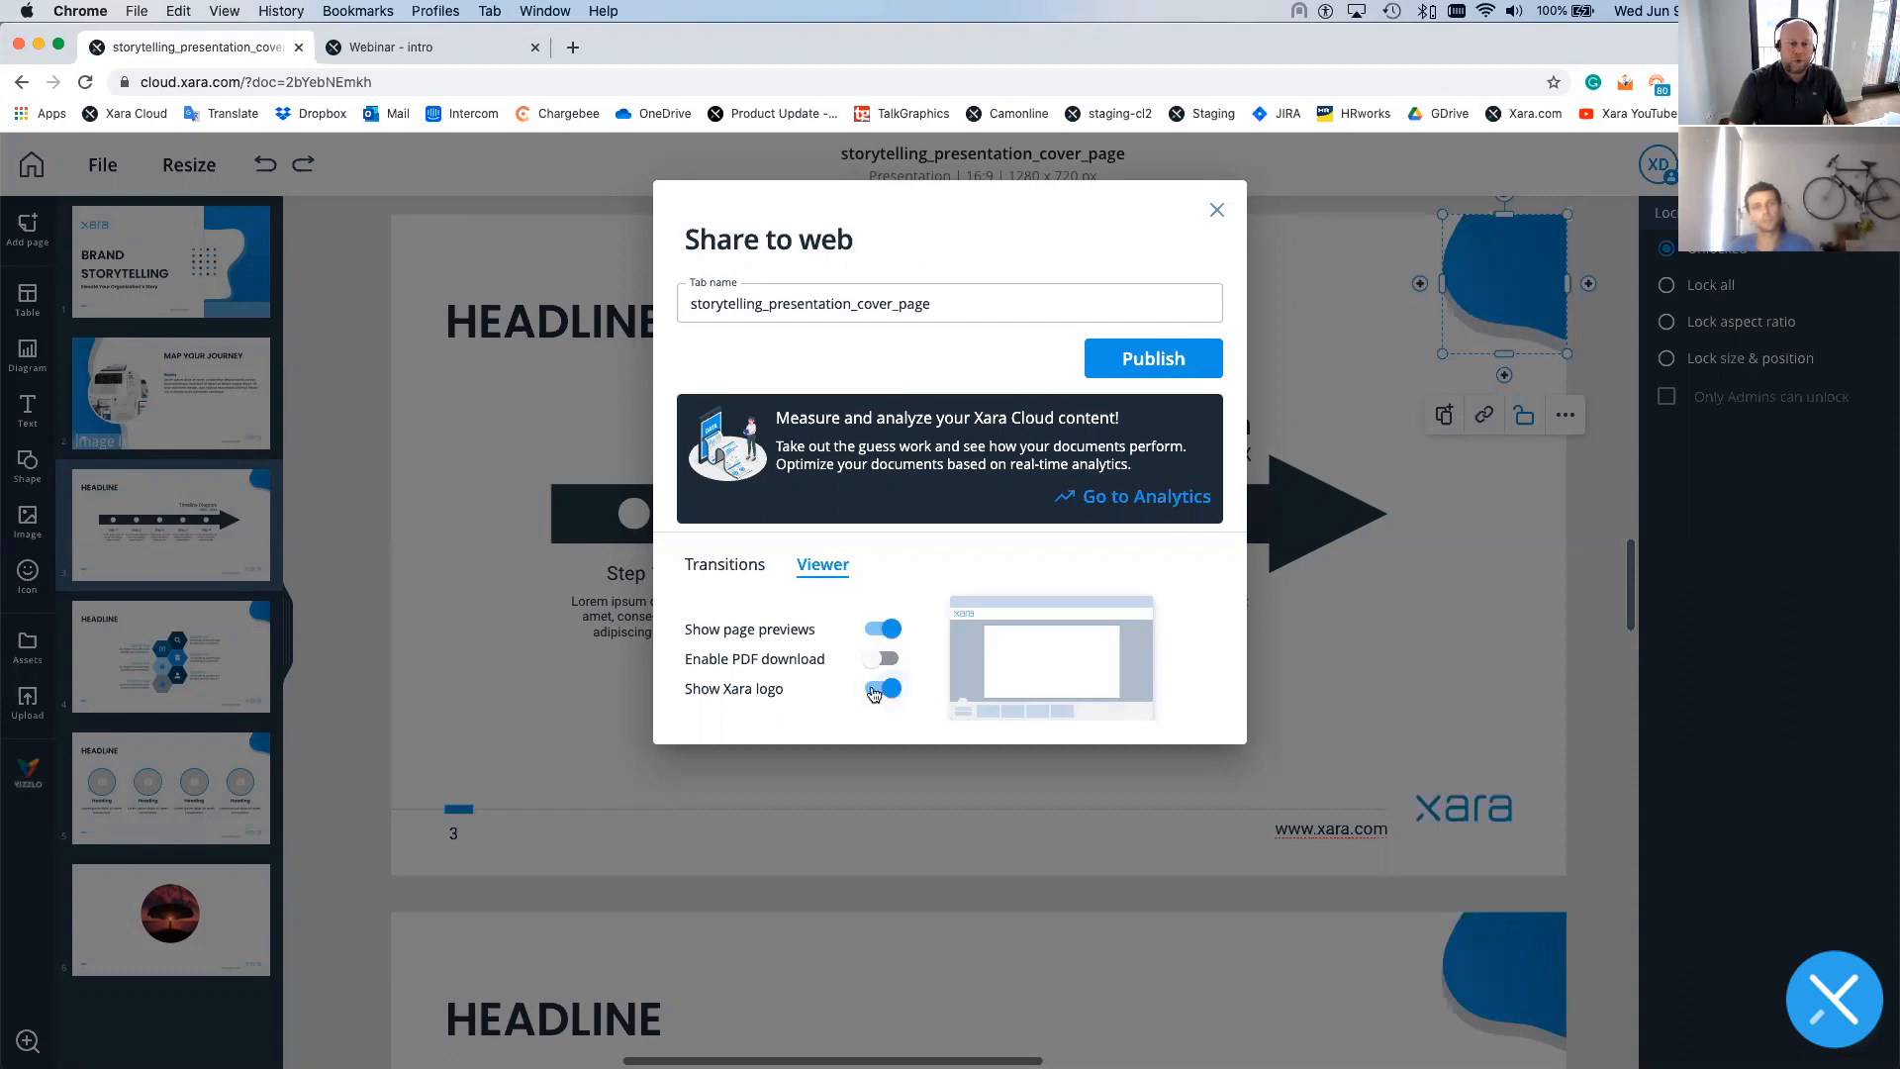
click(877, 691)
click(881, 693)
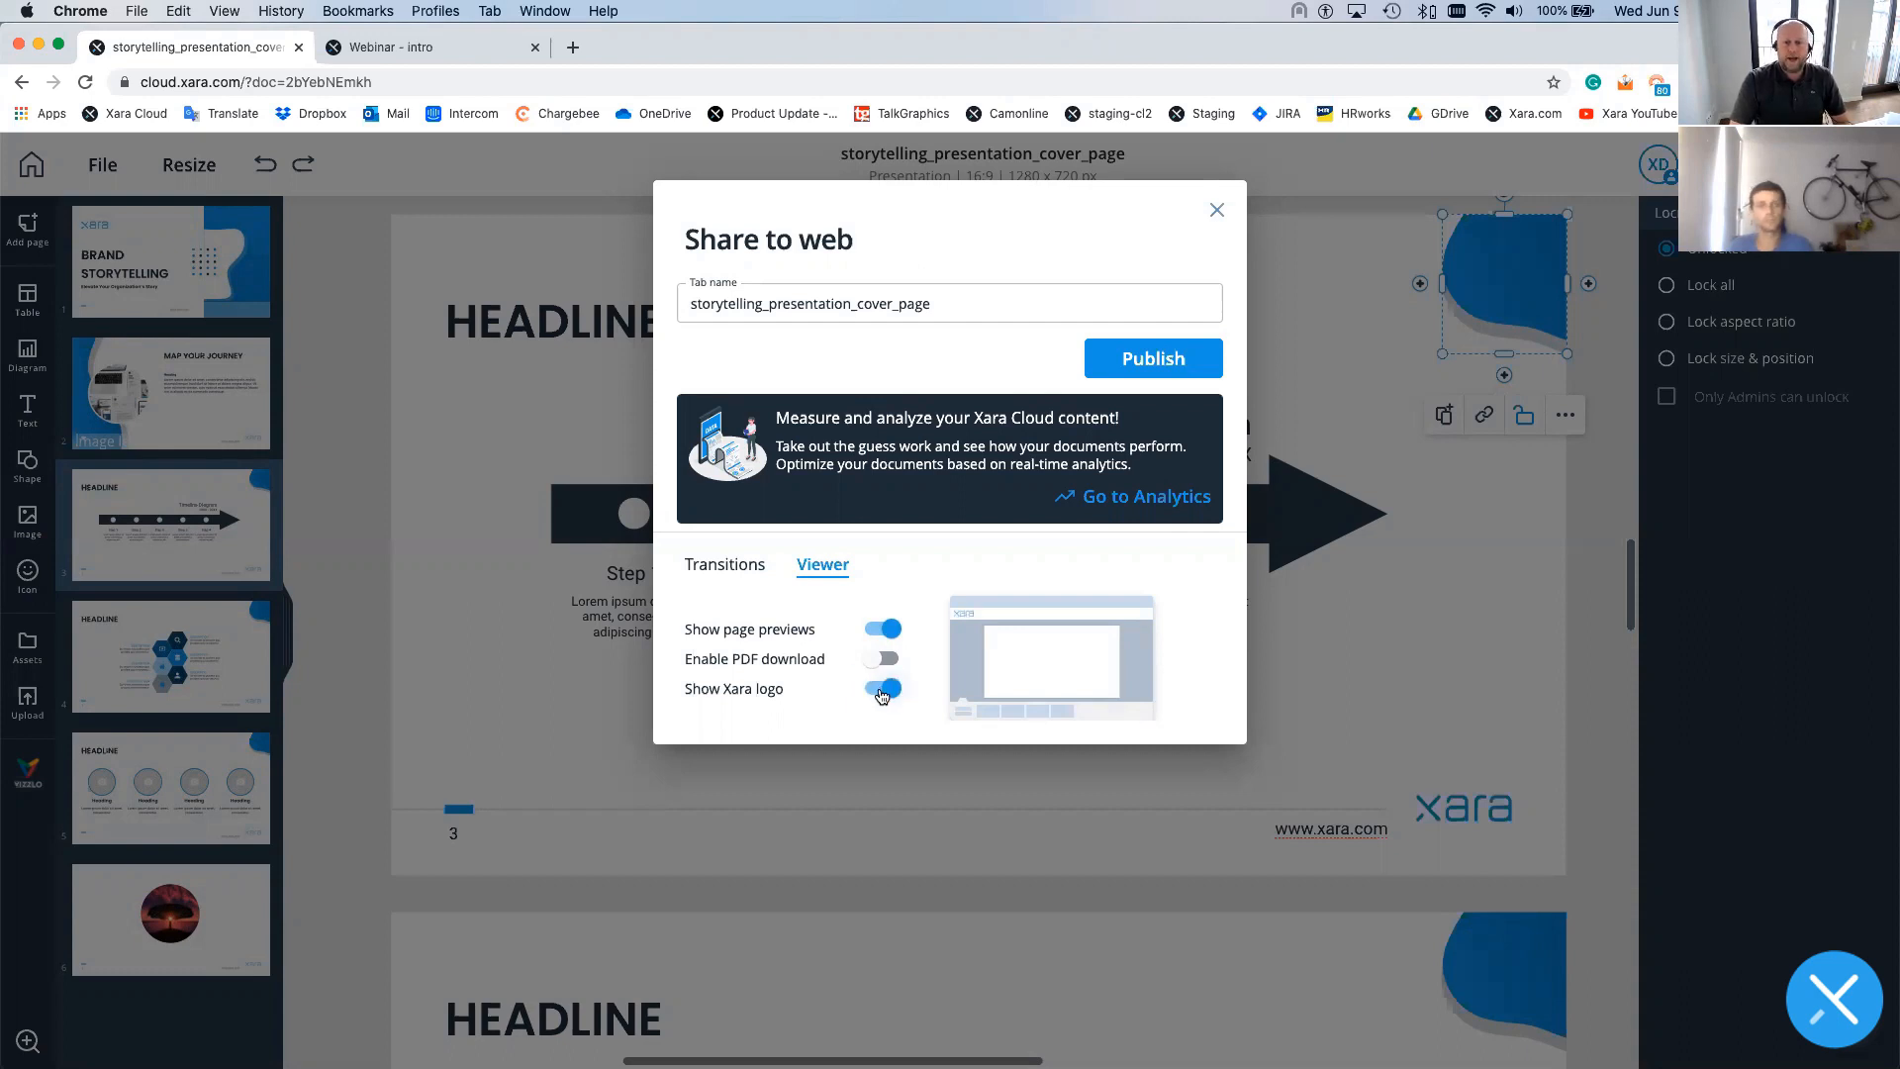
- Publish the presentation to the web, copy its link, and close the dialog
click(1138, 373)
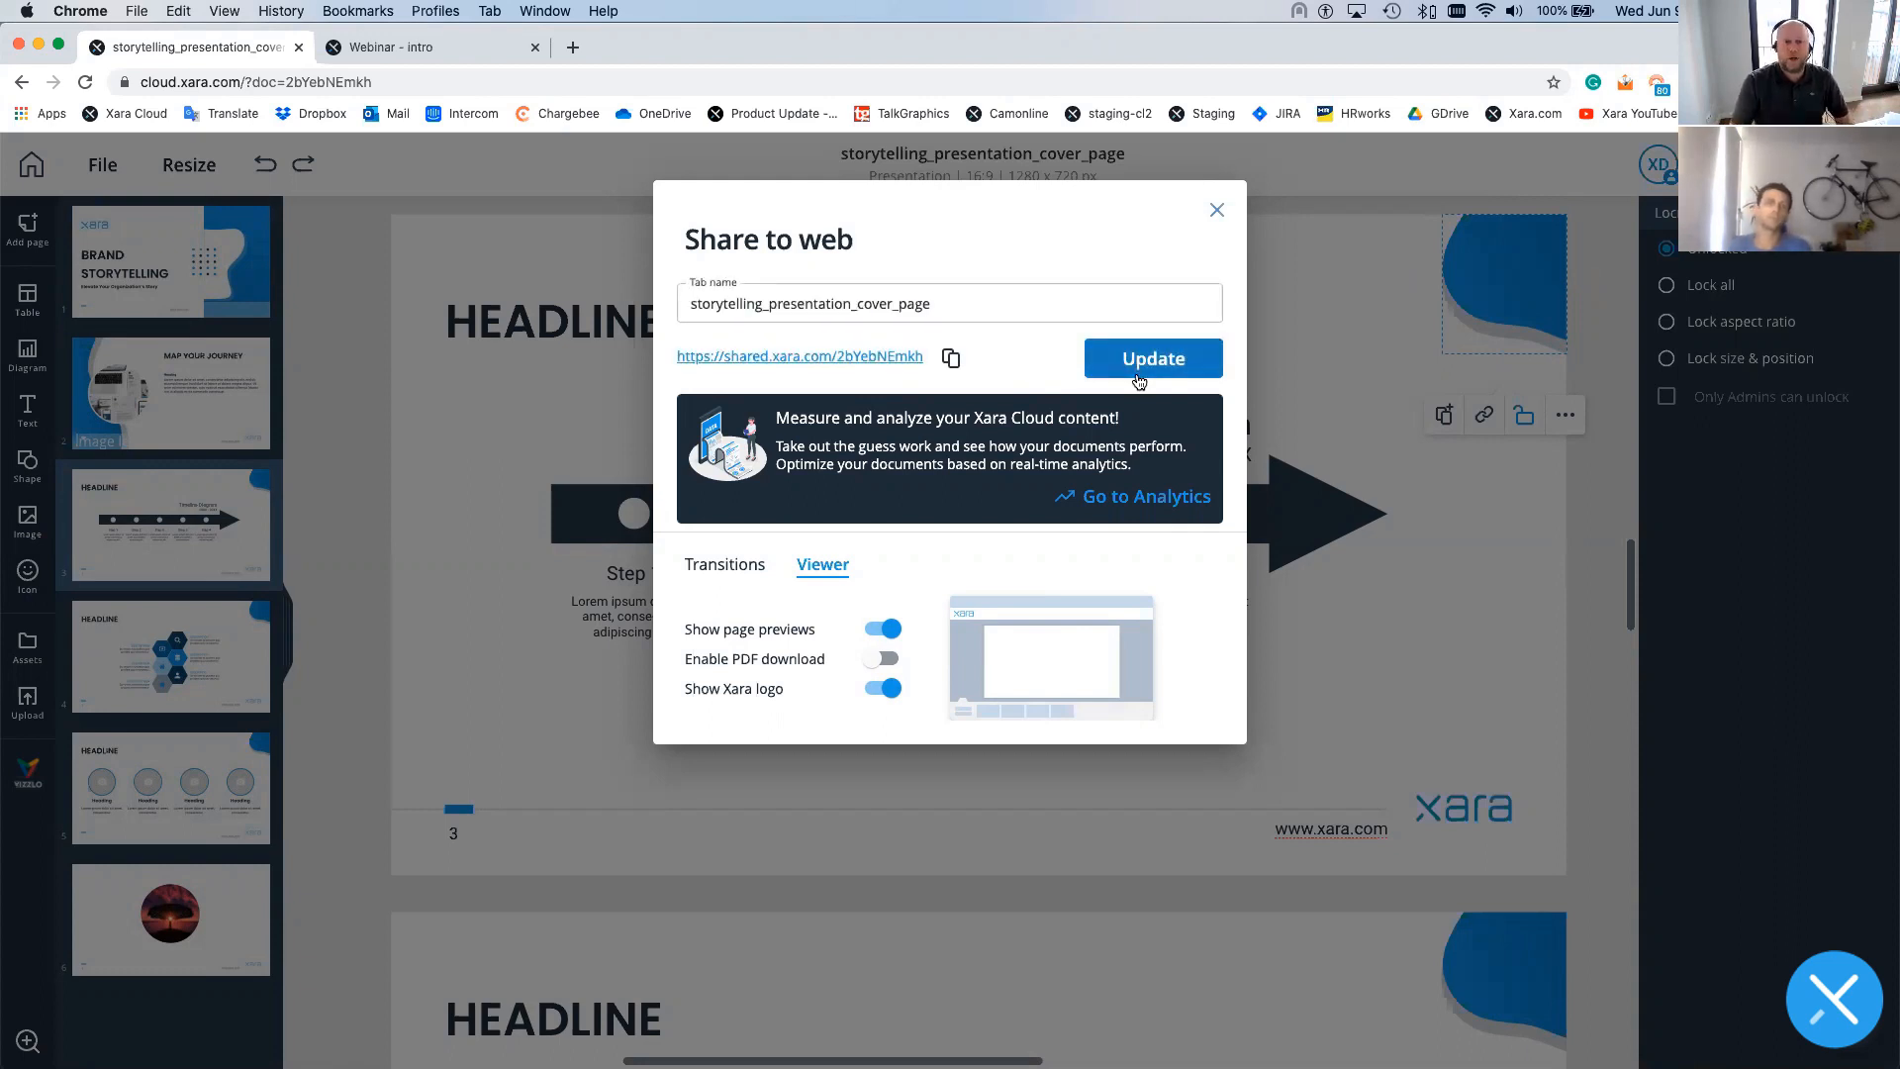
click(950, 358)
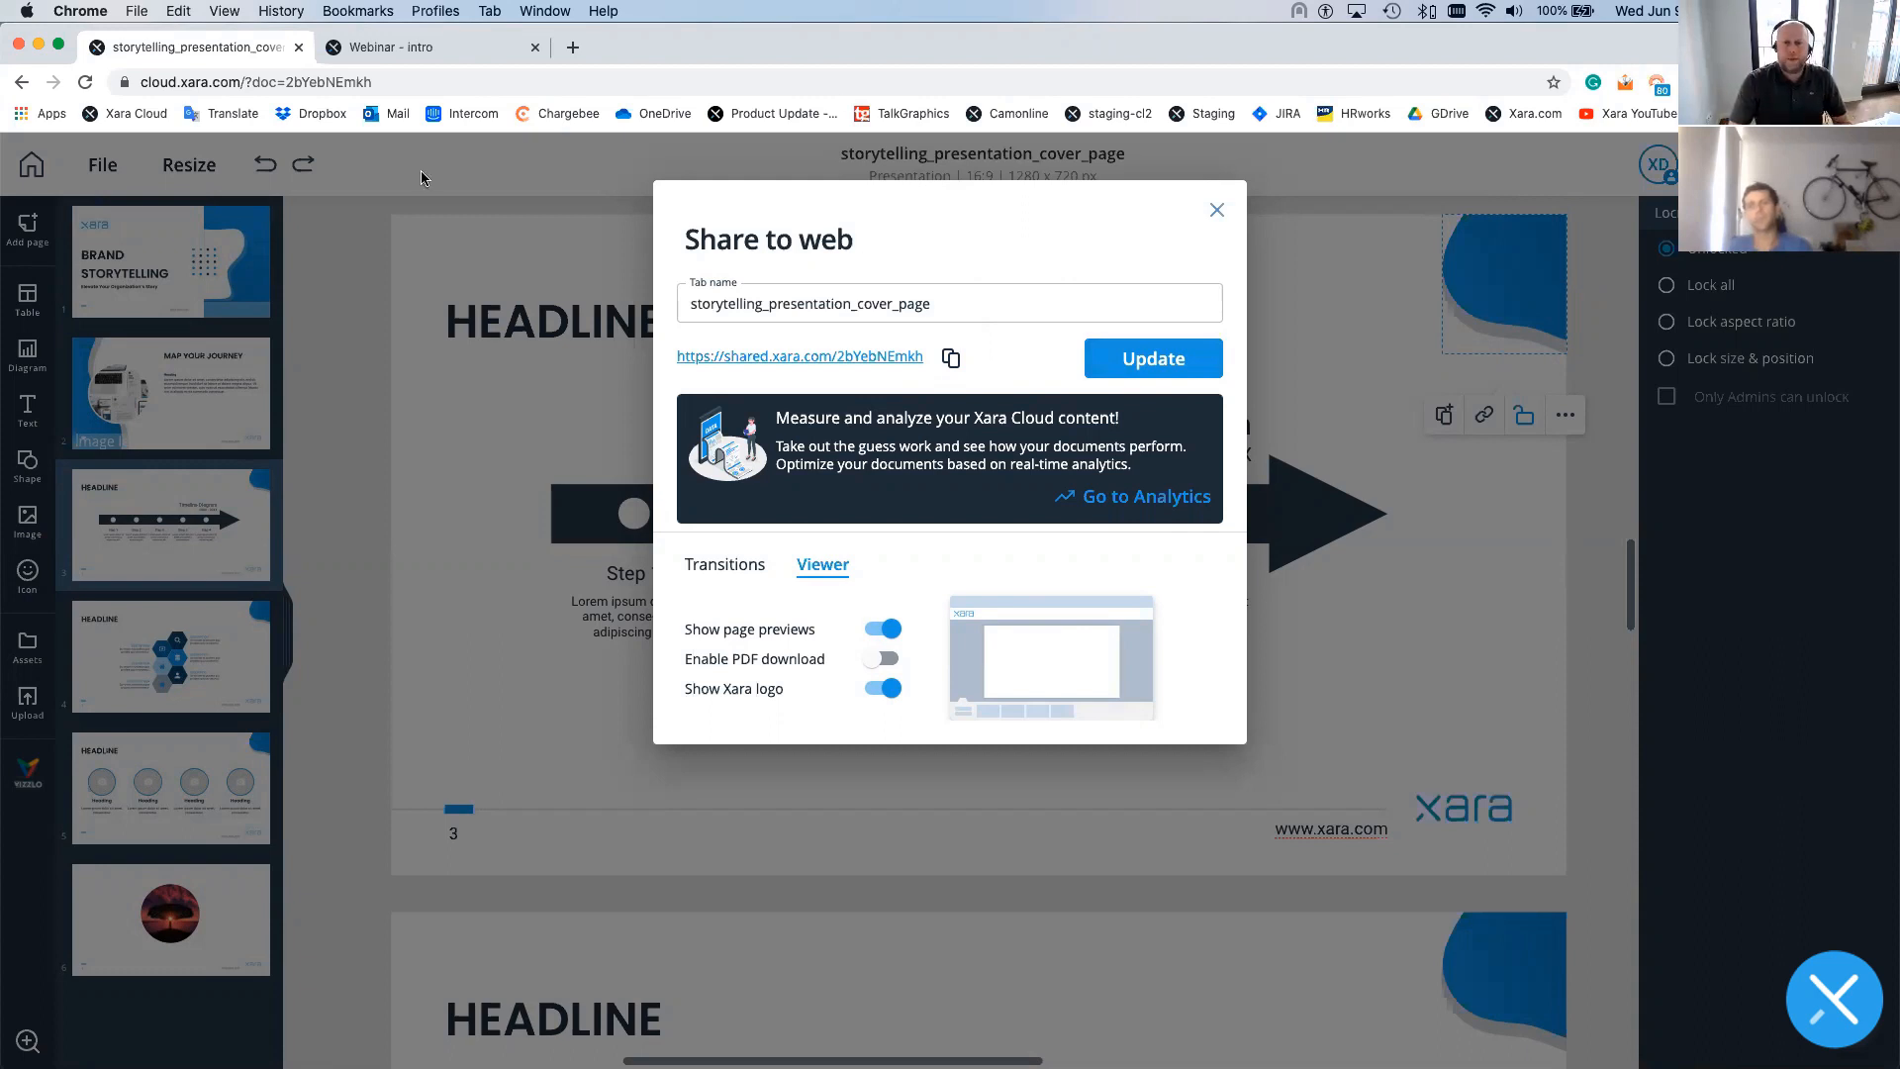
click(1217, 210)
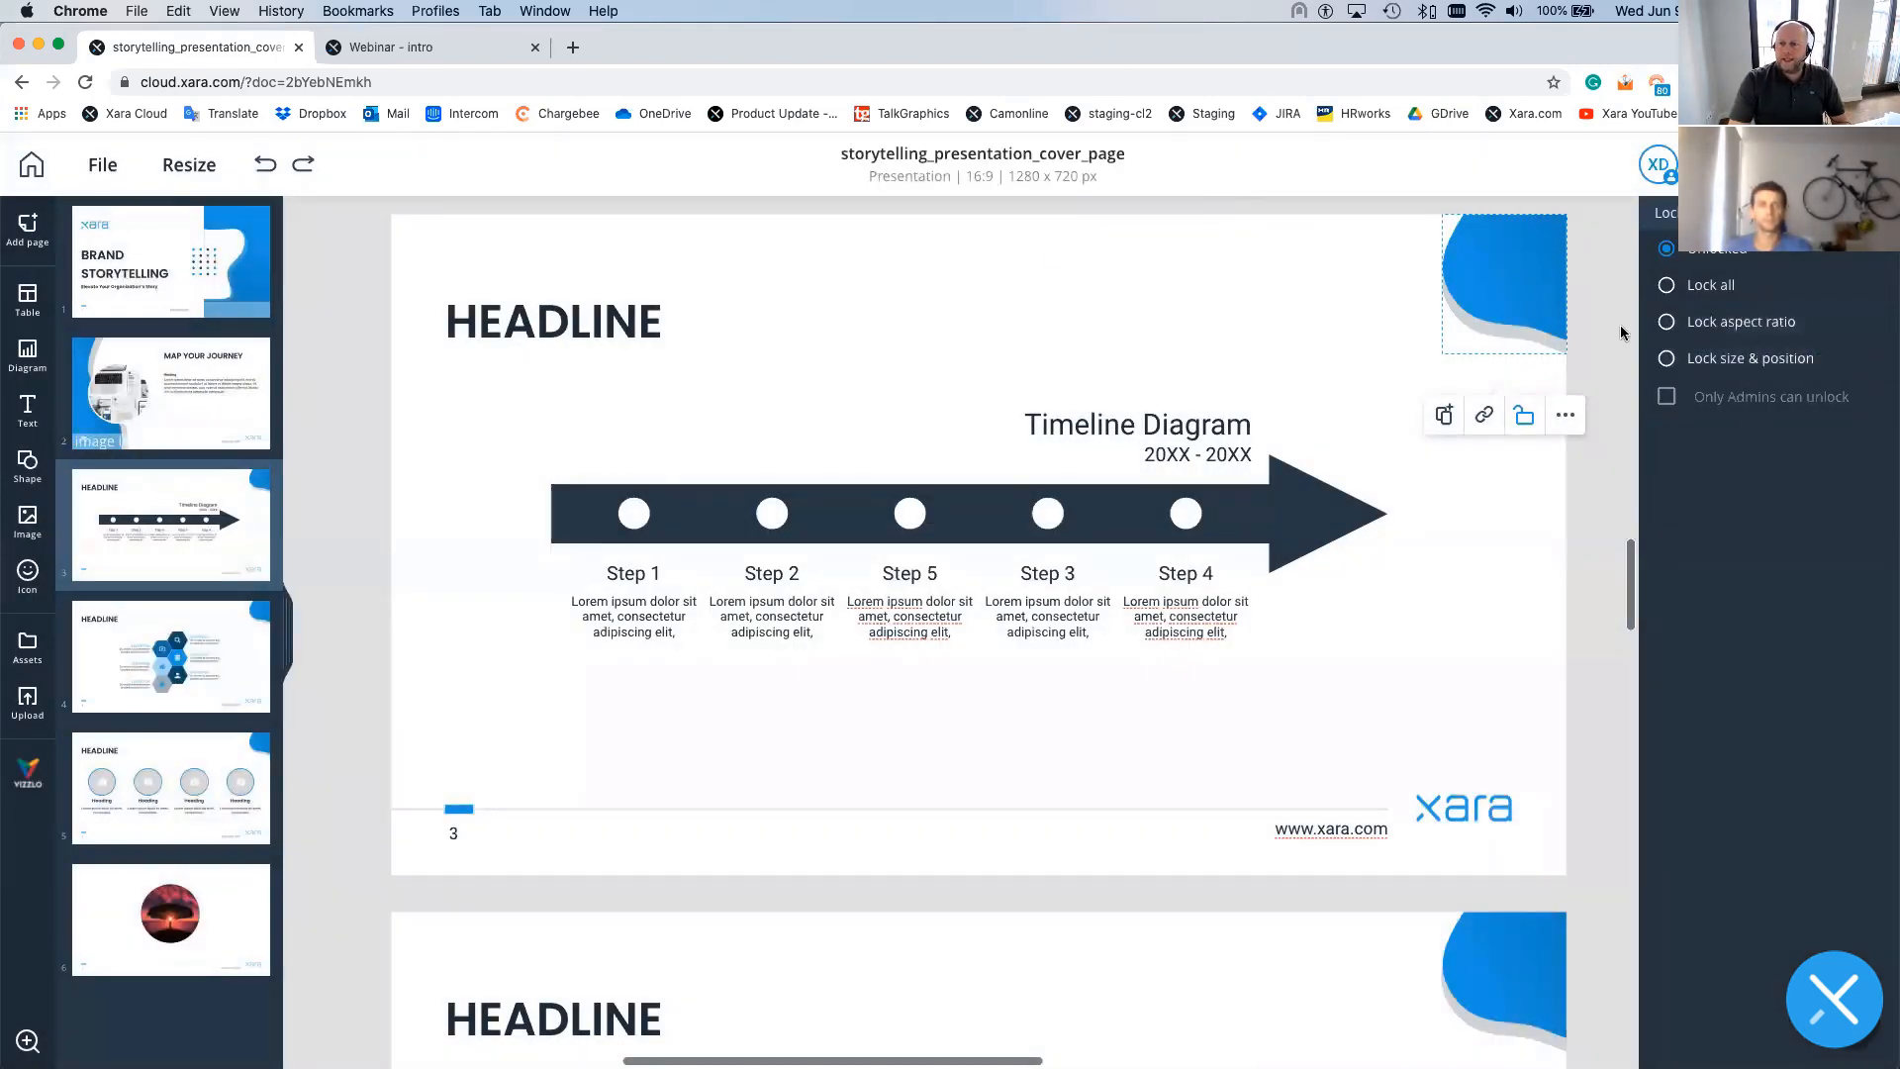
- Apply Lock size & position to page 2's circular photo and confirm it can't be moved
click(1619, 325)
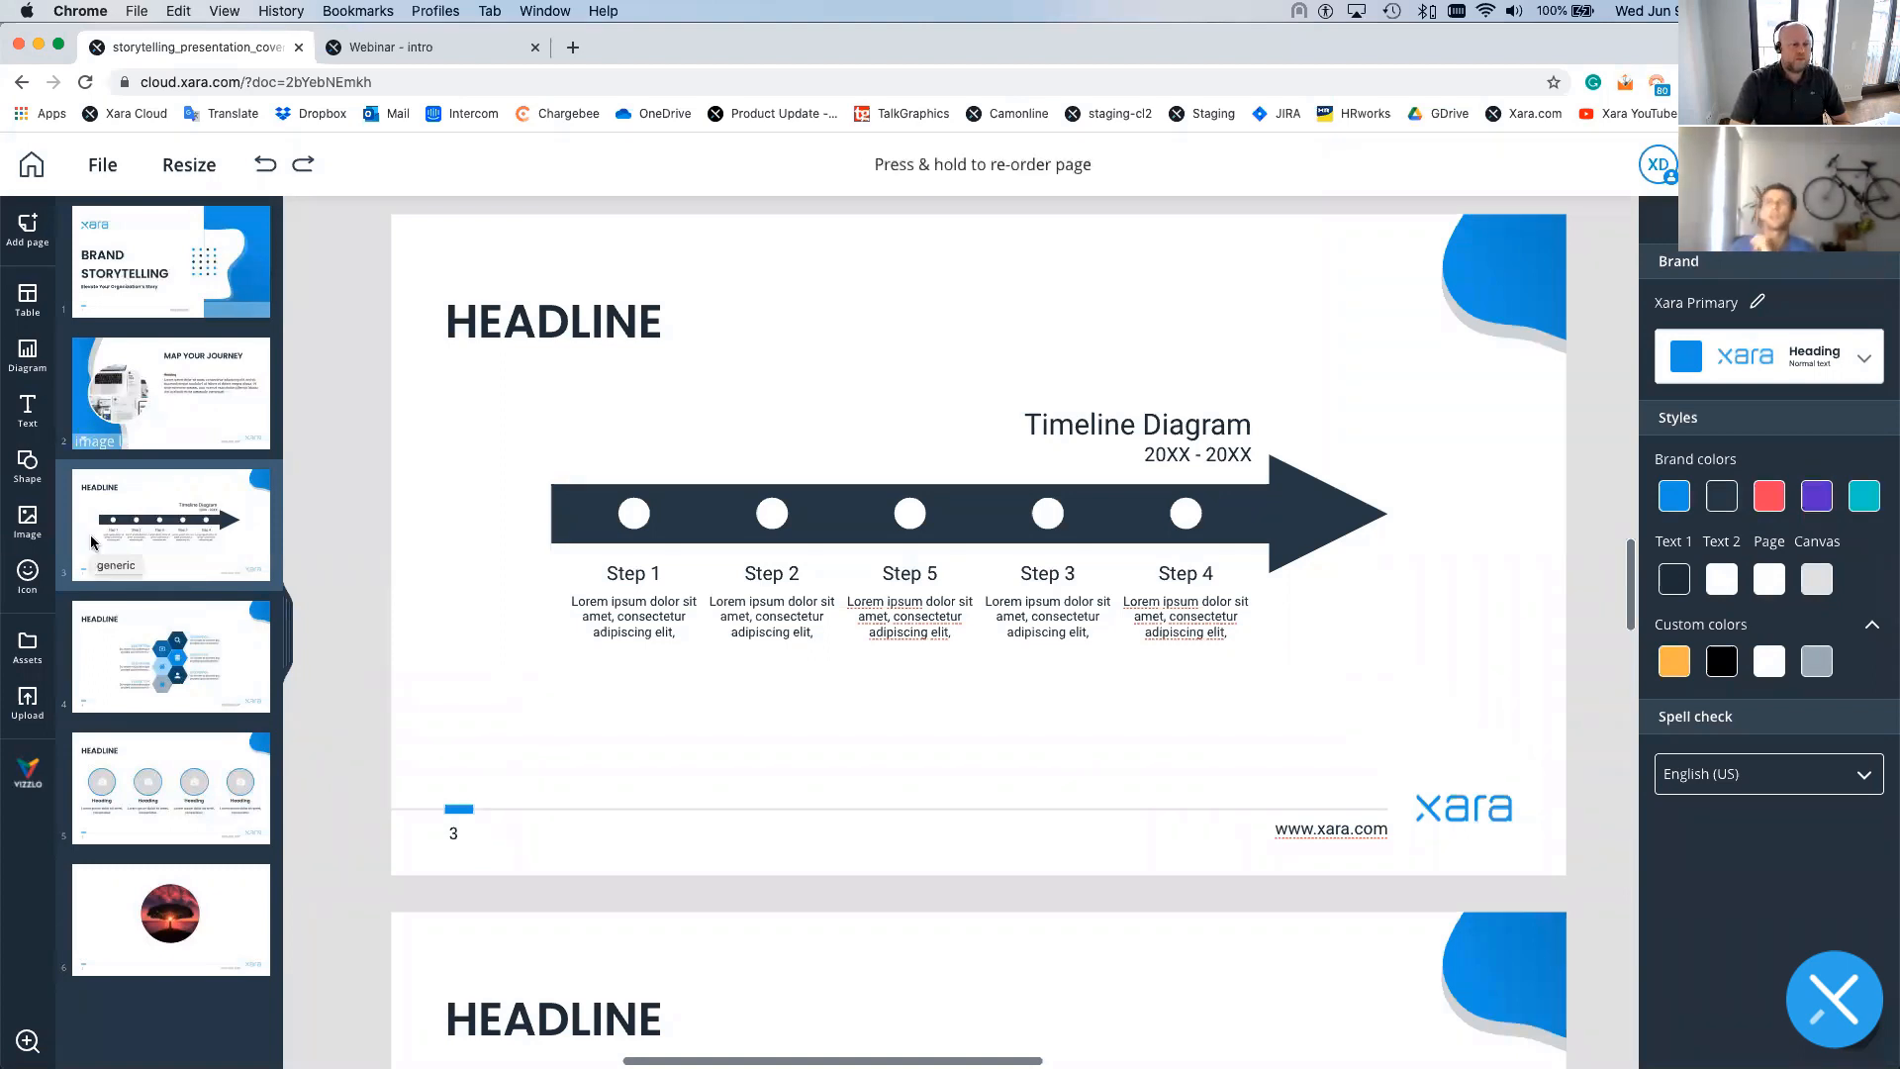
click(109, 427)
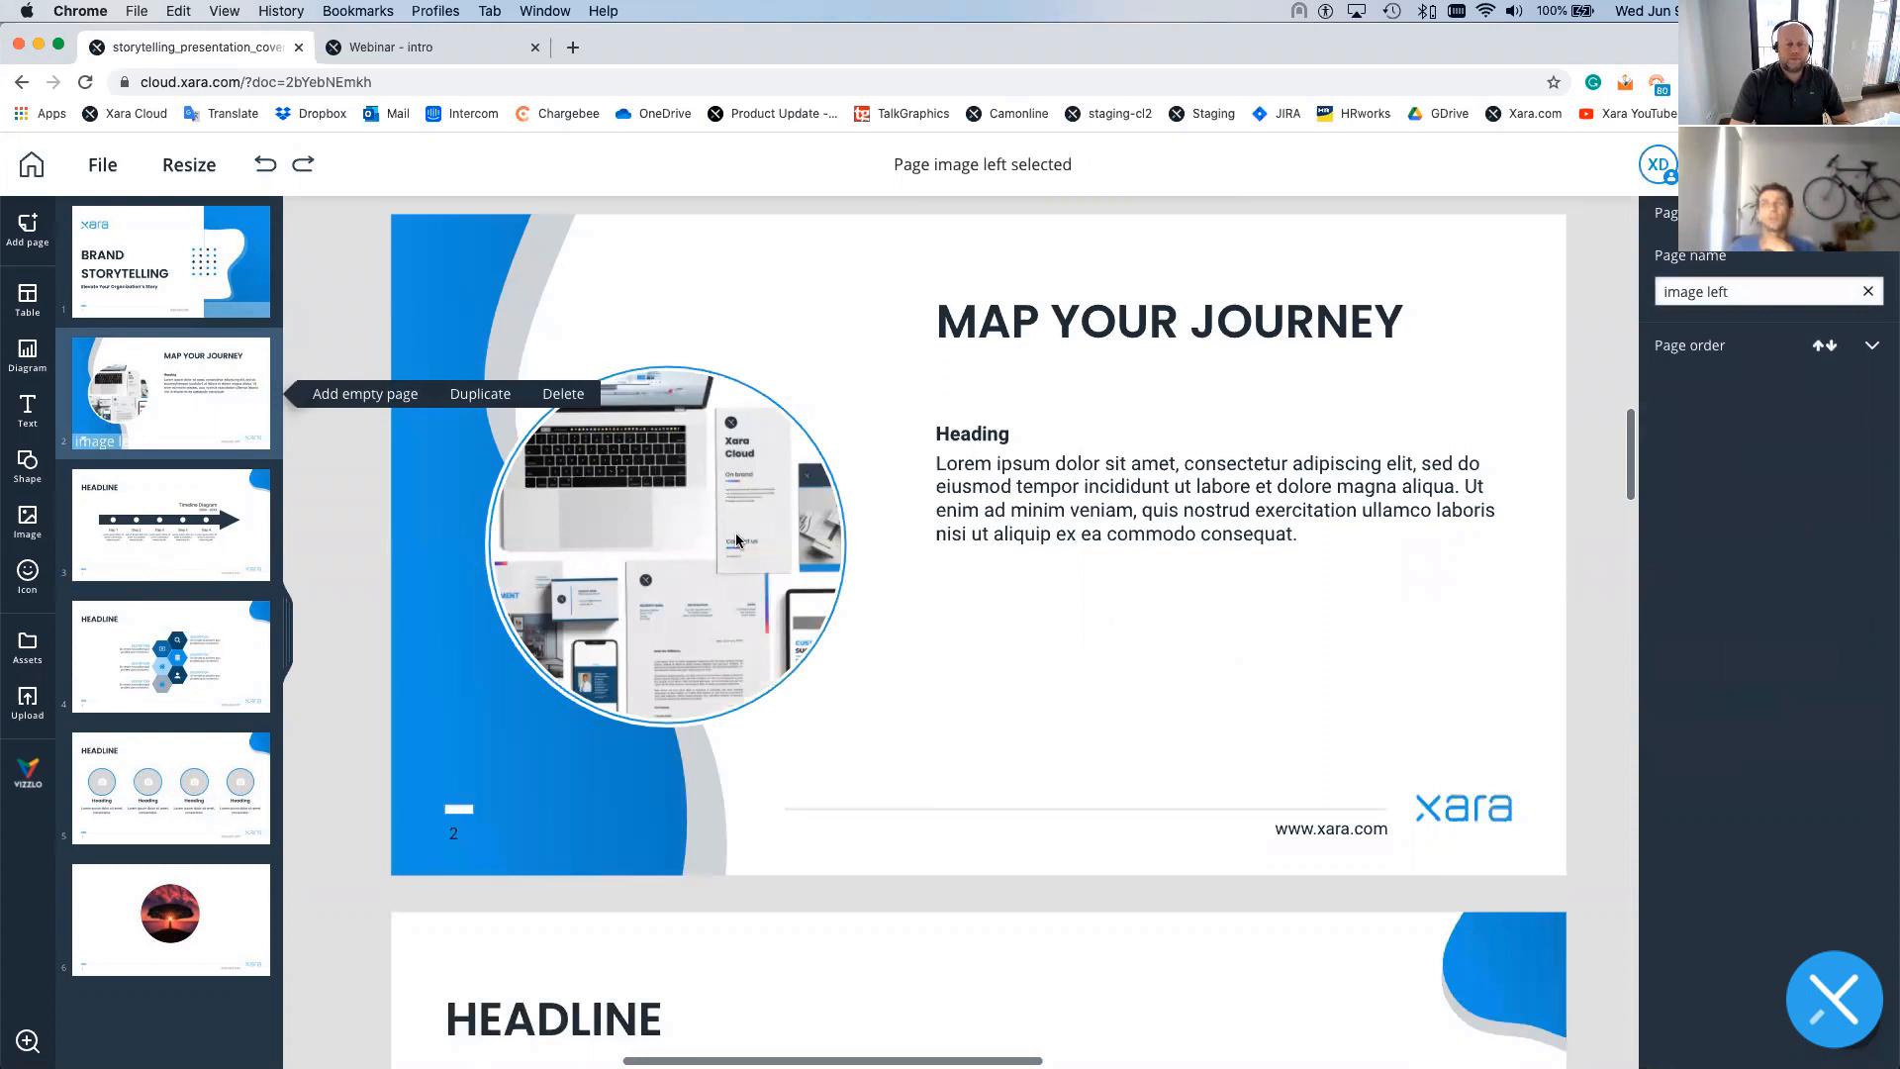
click(736, 537)
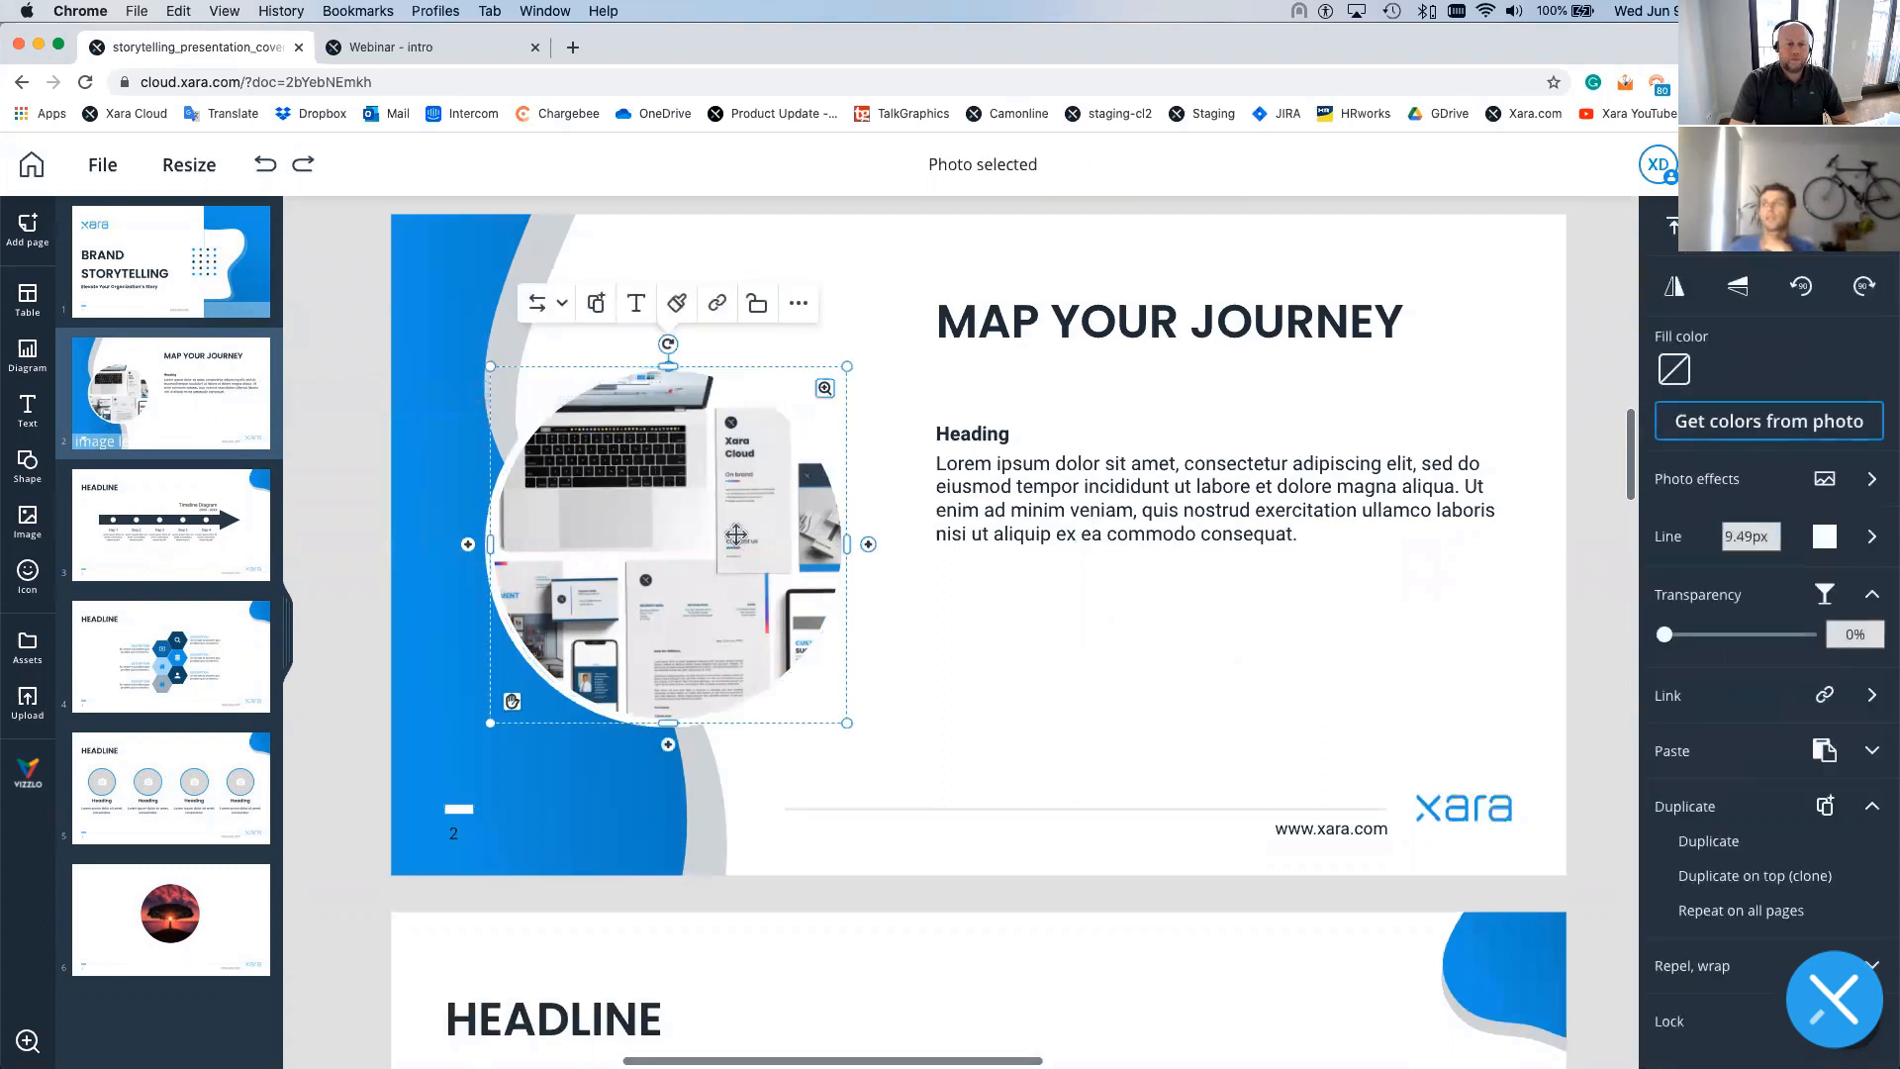
click(757, 313)
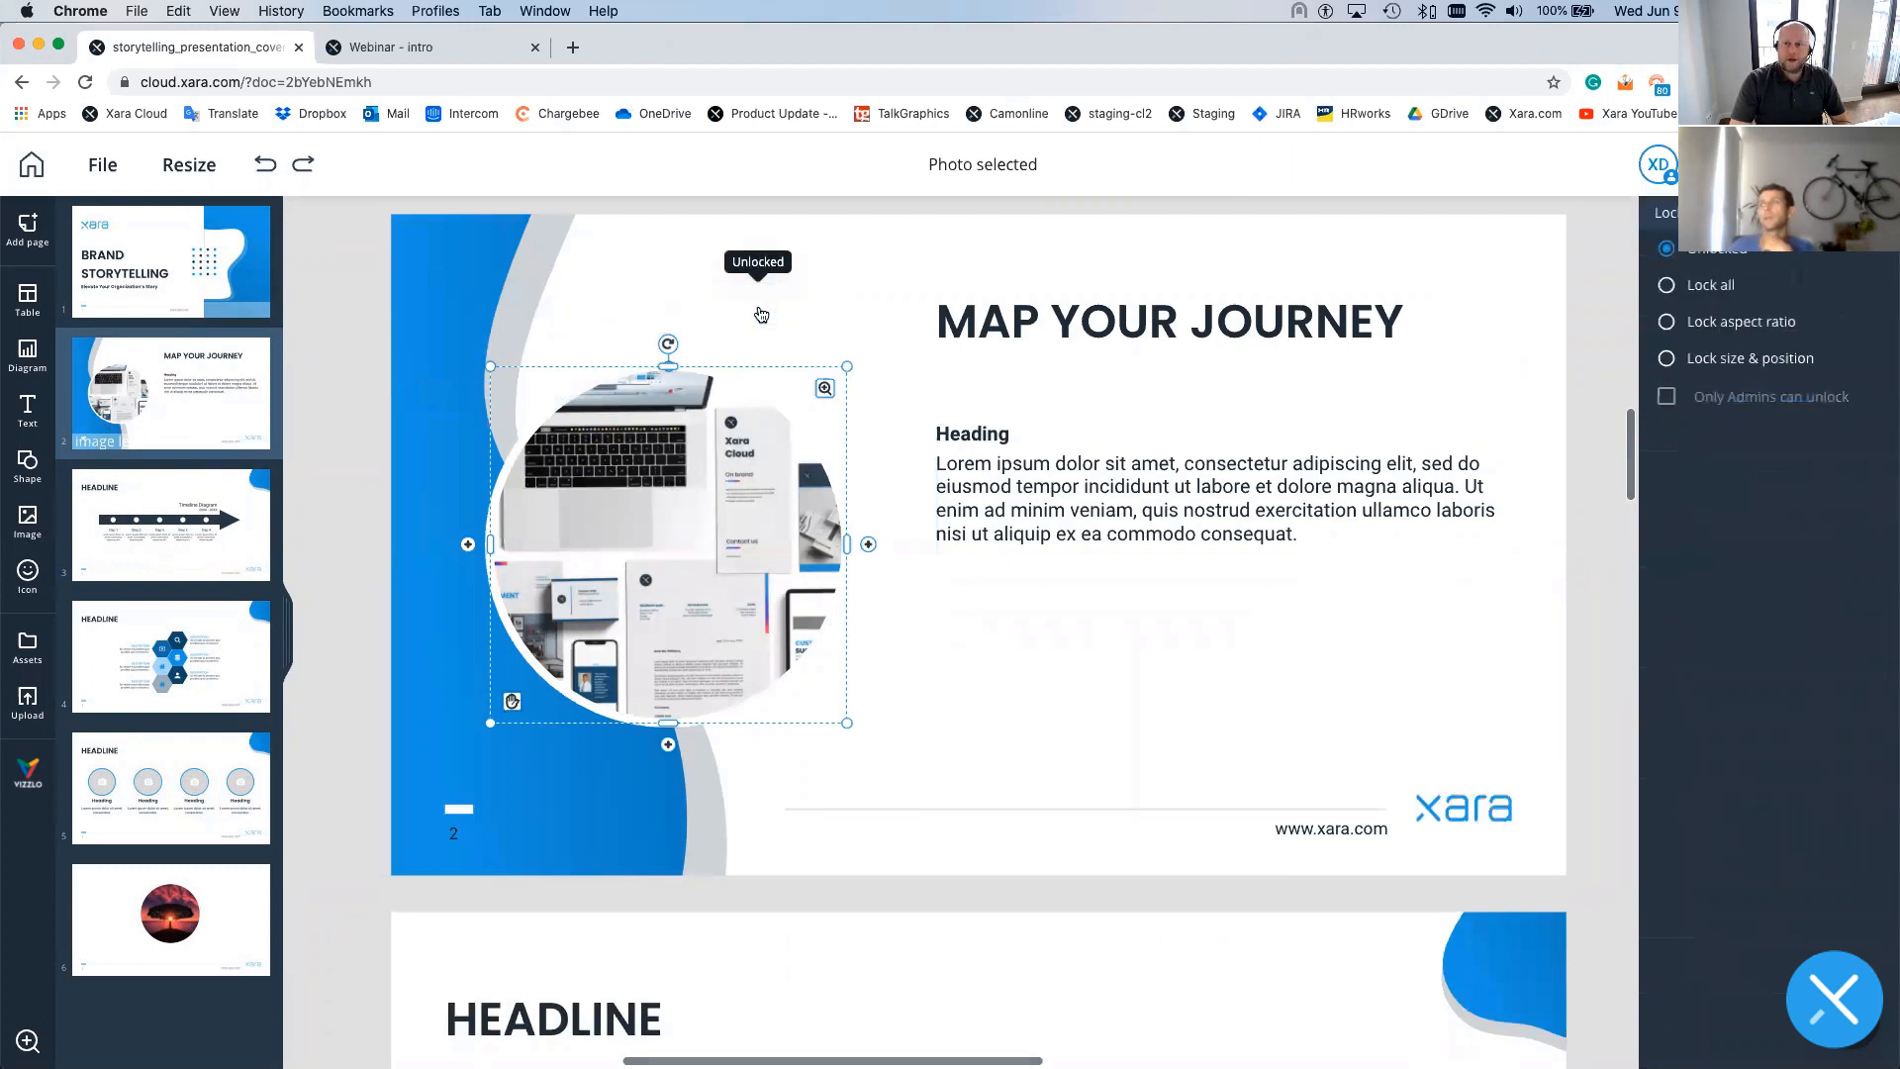
click(1723, 361)
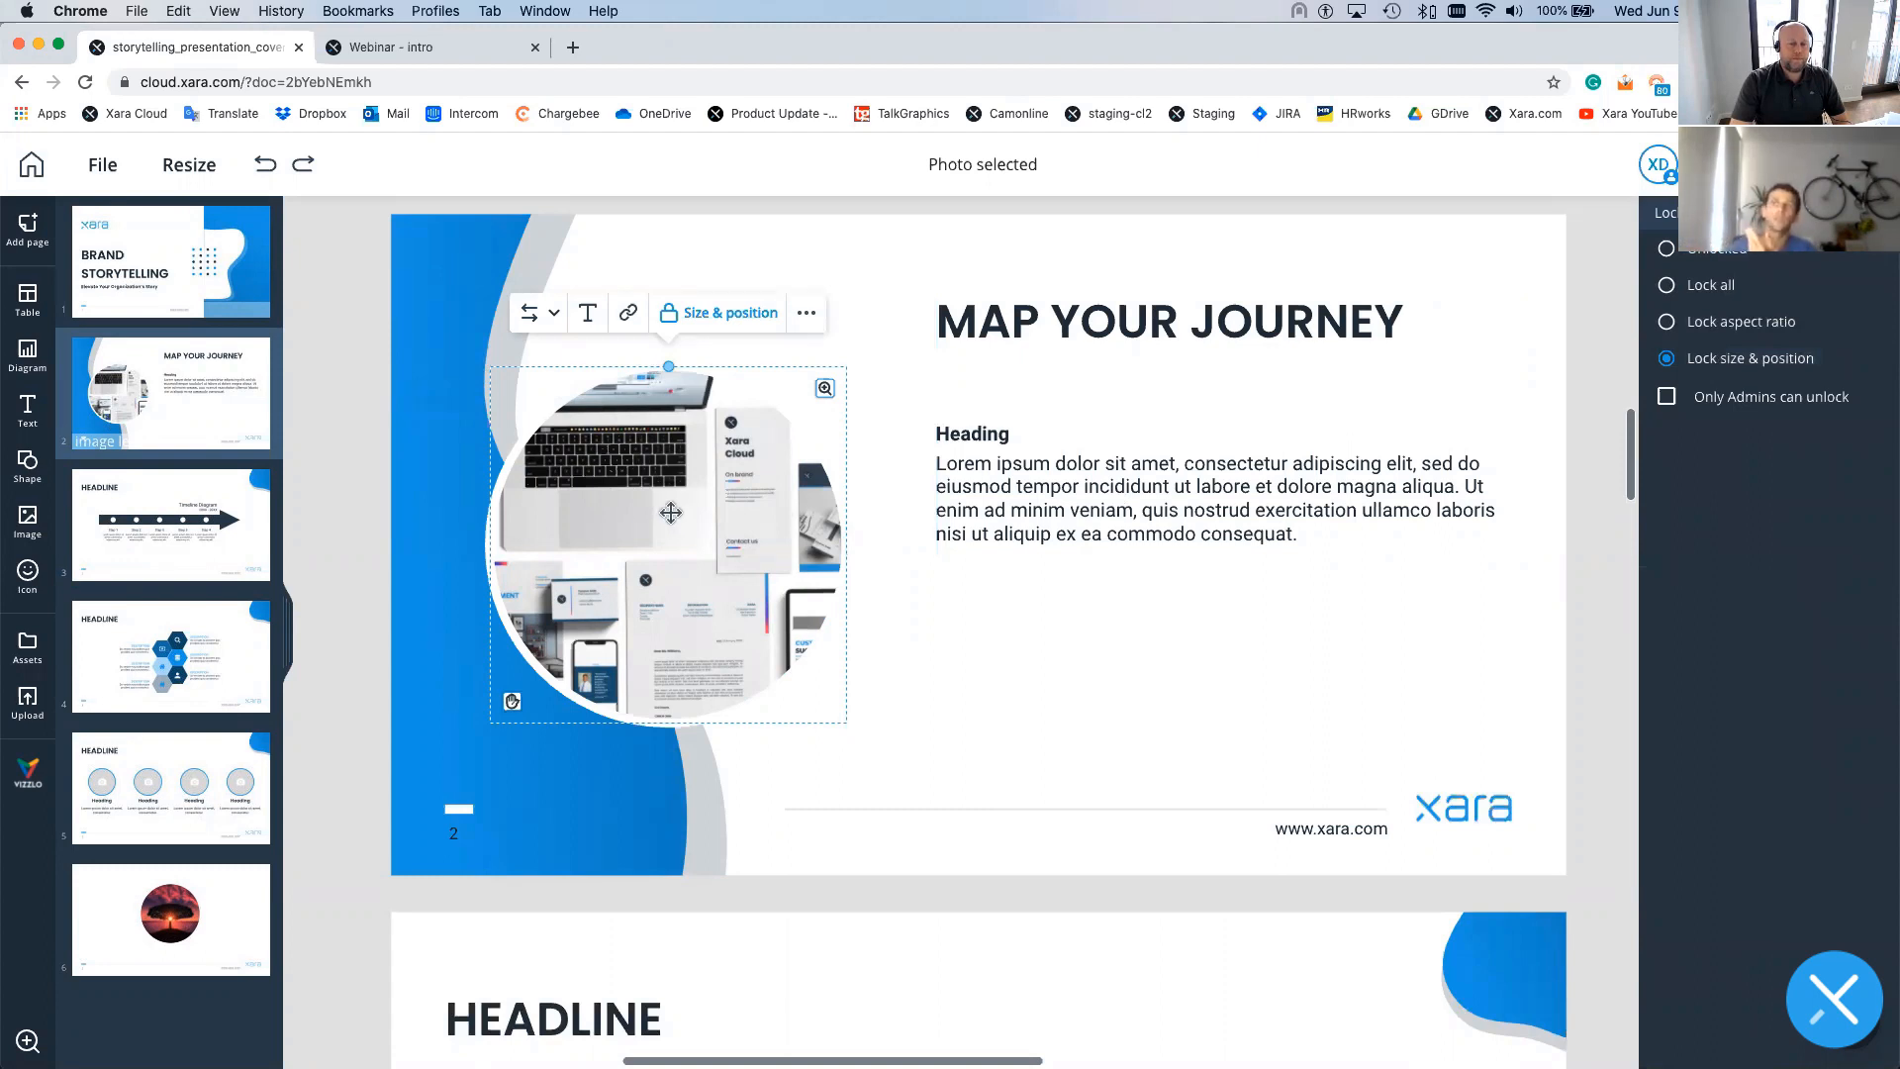
drag(669, 514, 650, 576)
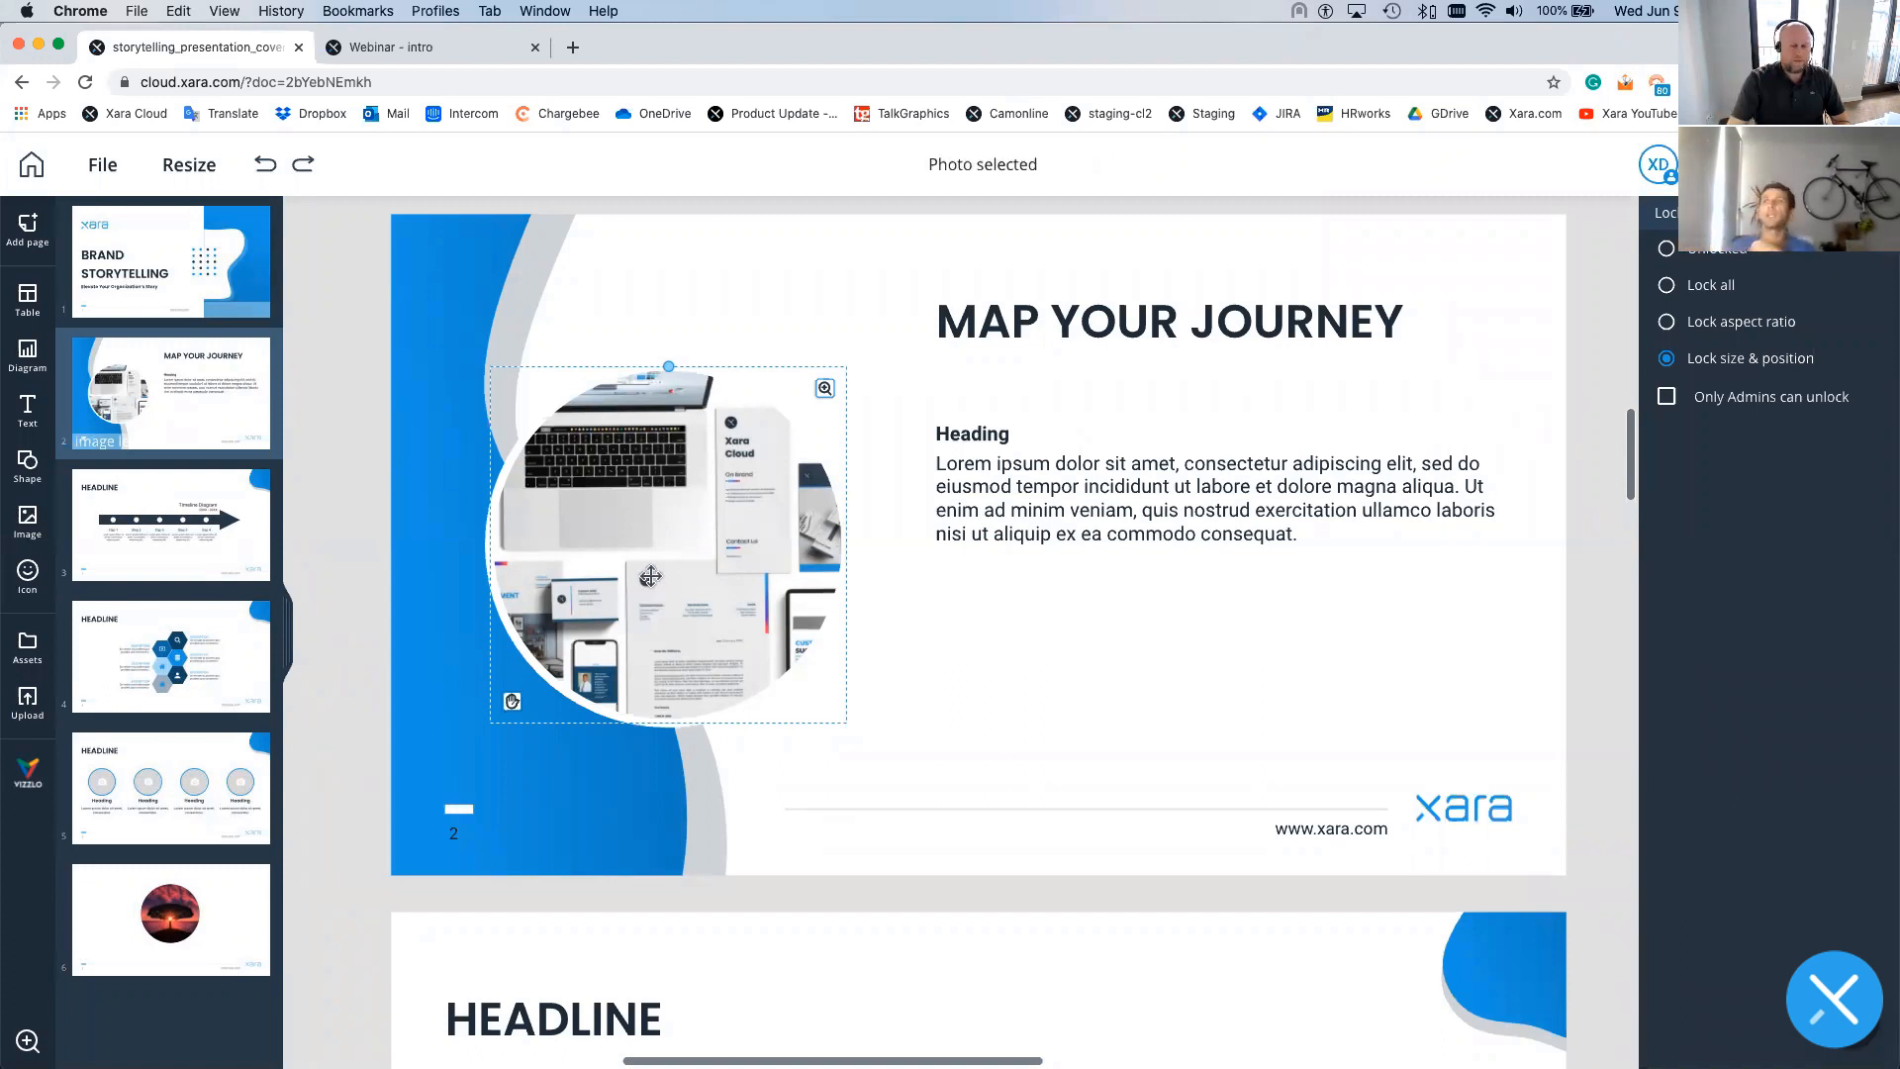
click(650, 575)
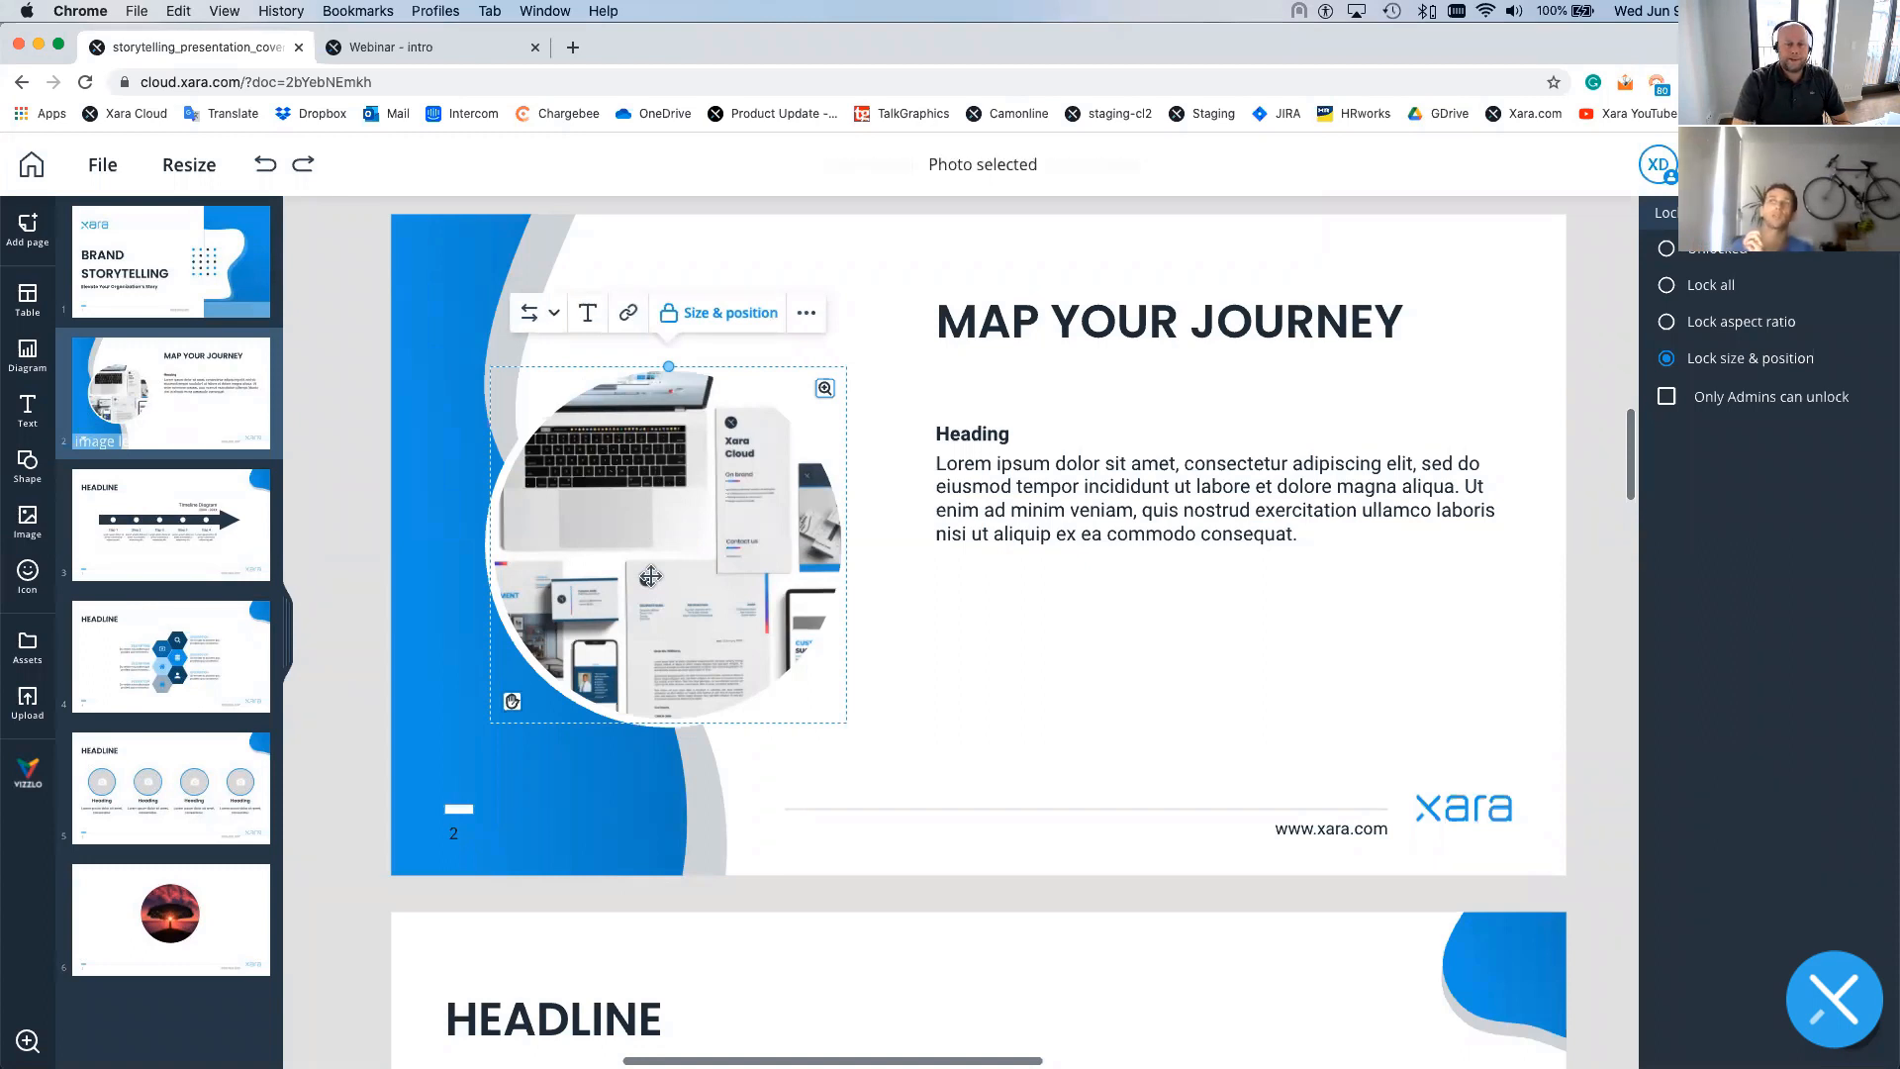
- Replace the MAP YOUR JOURNEY photo with the blue Xara image from Team assets
click(550, 312)
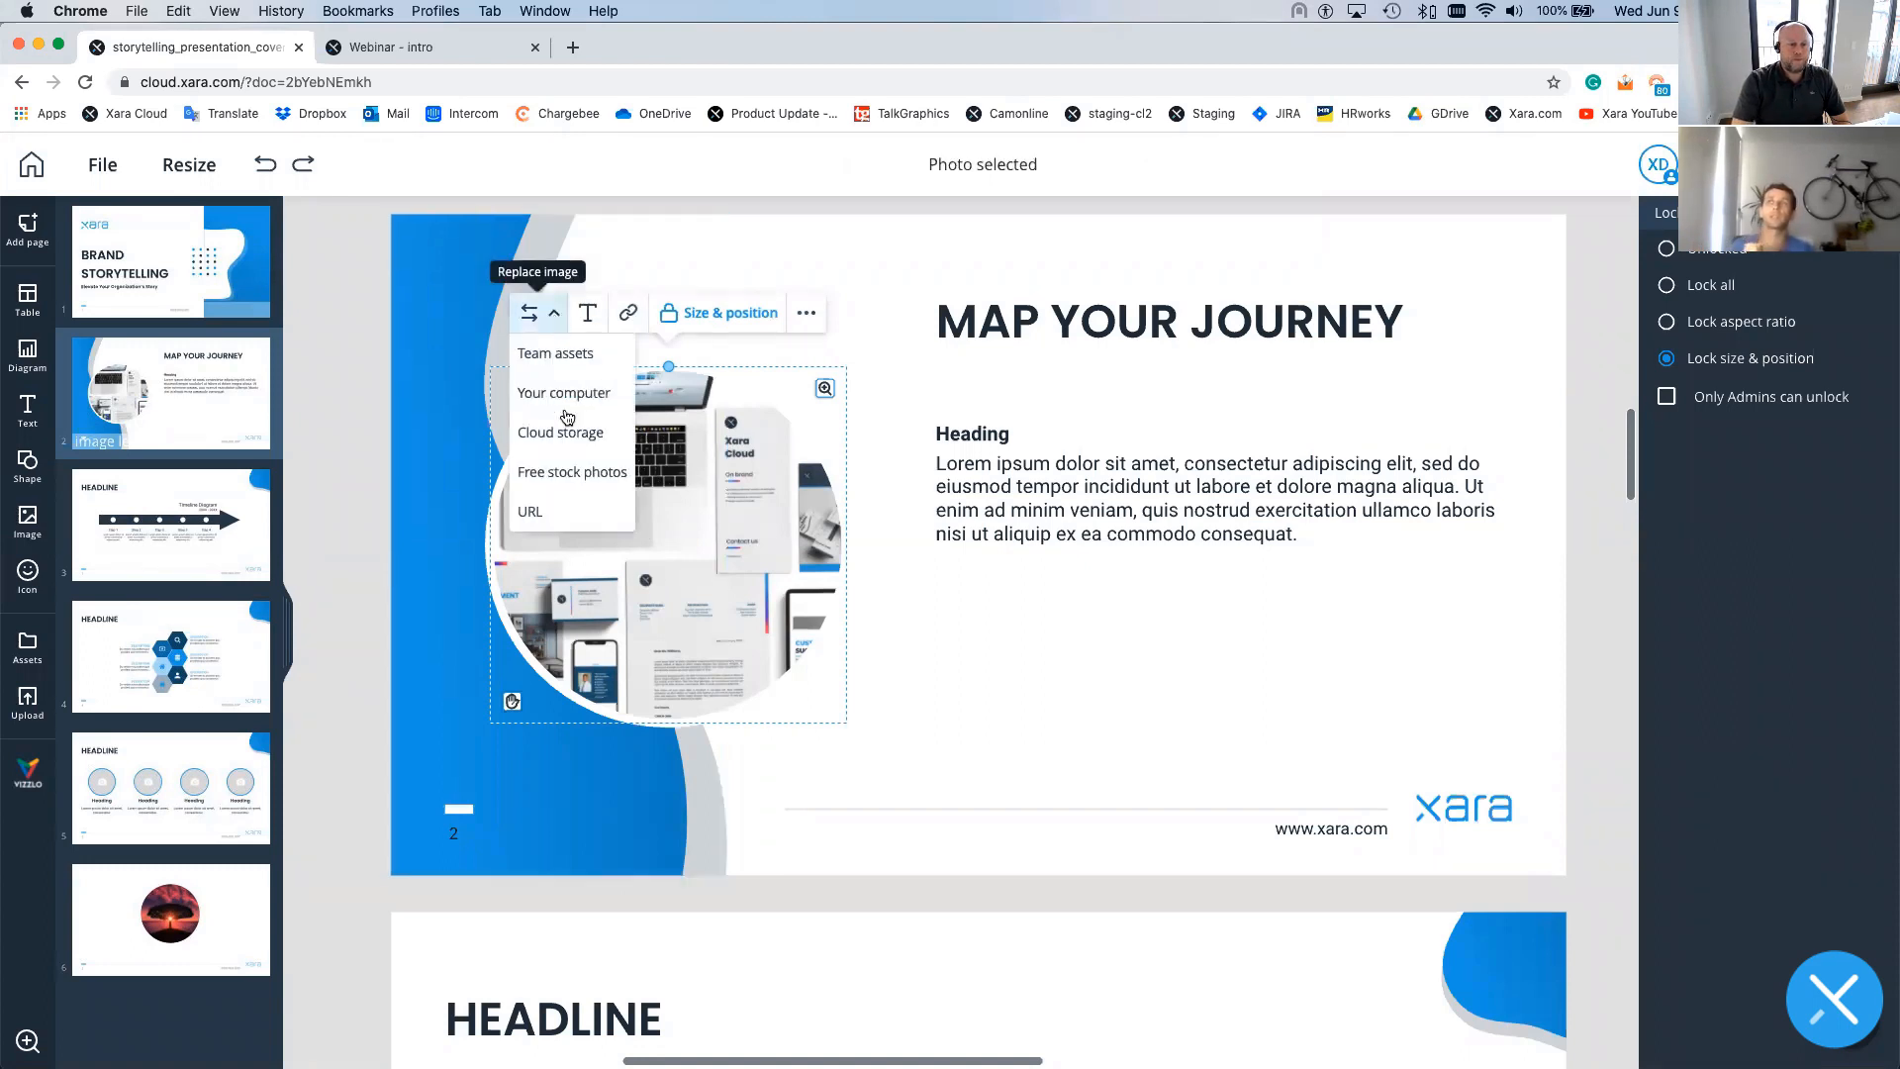
click(560, 358)
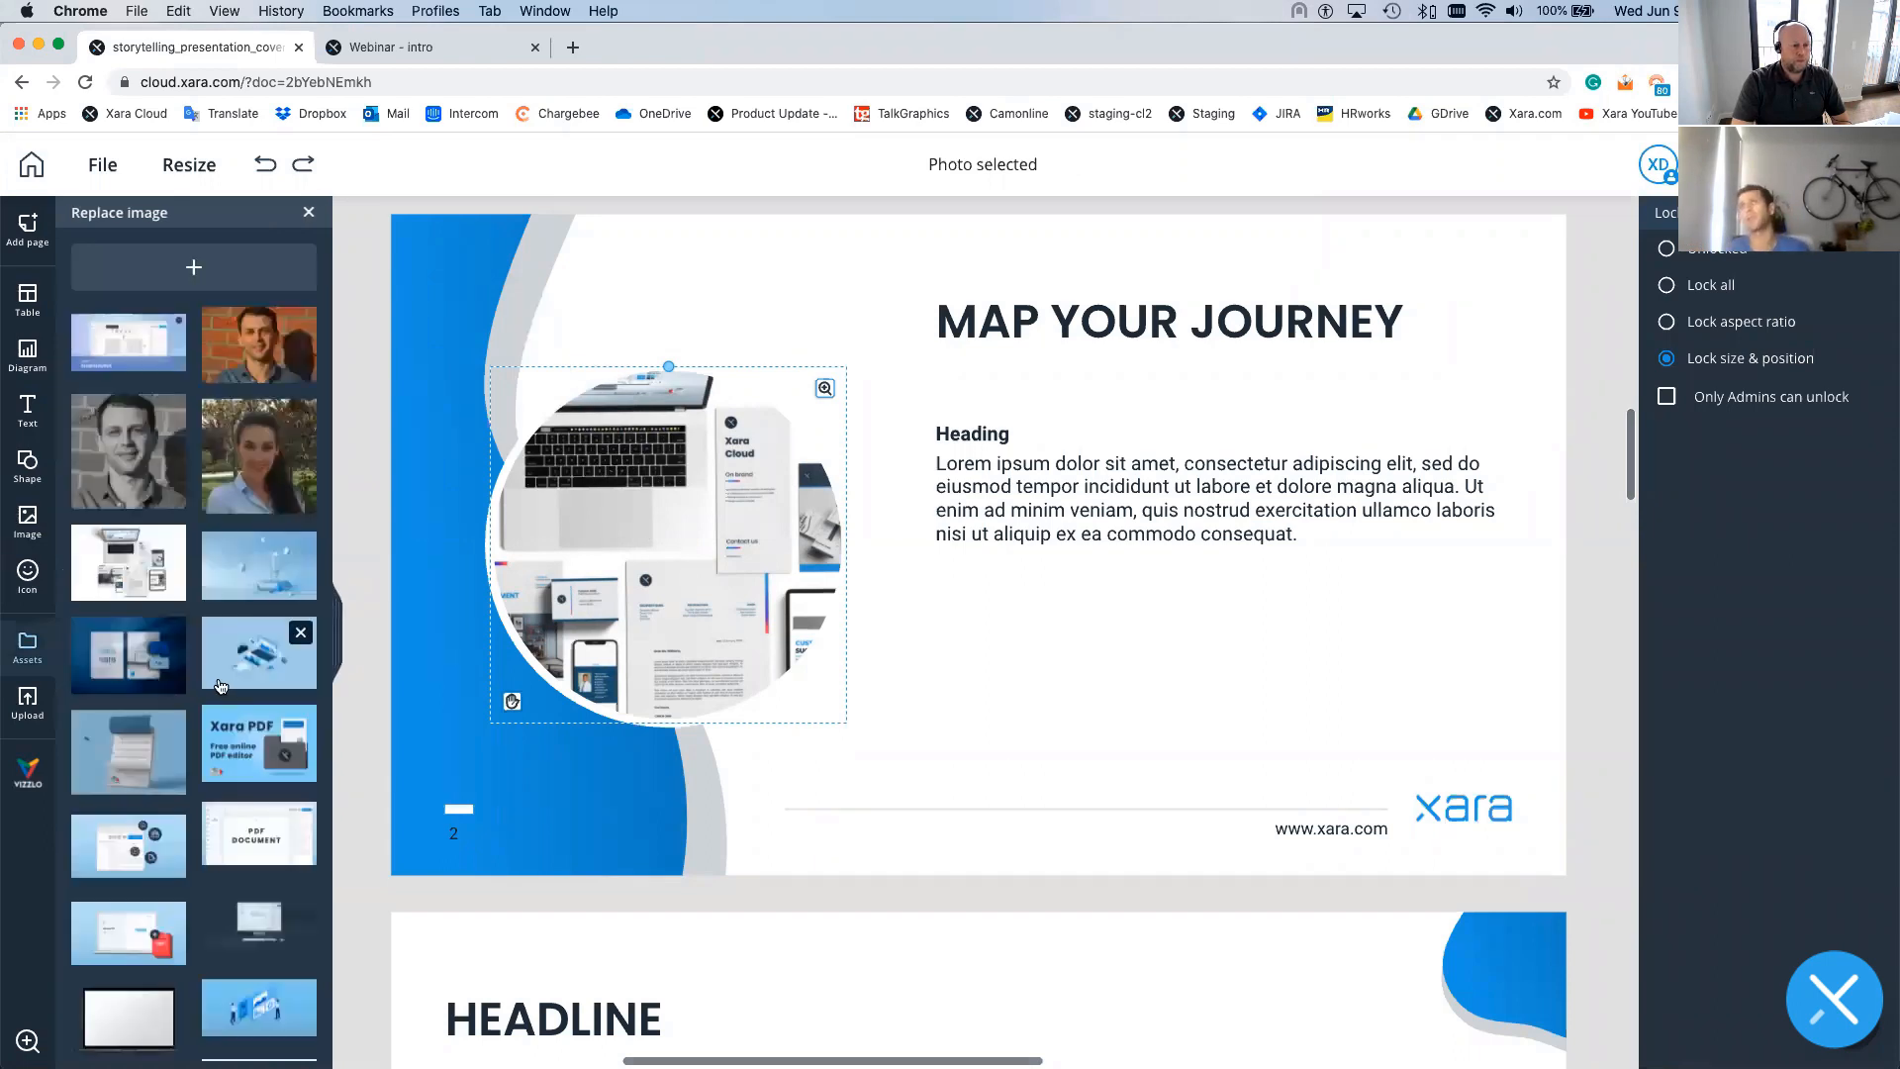
scroll(219, 686, down, 1)
click(220, 686)
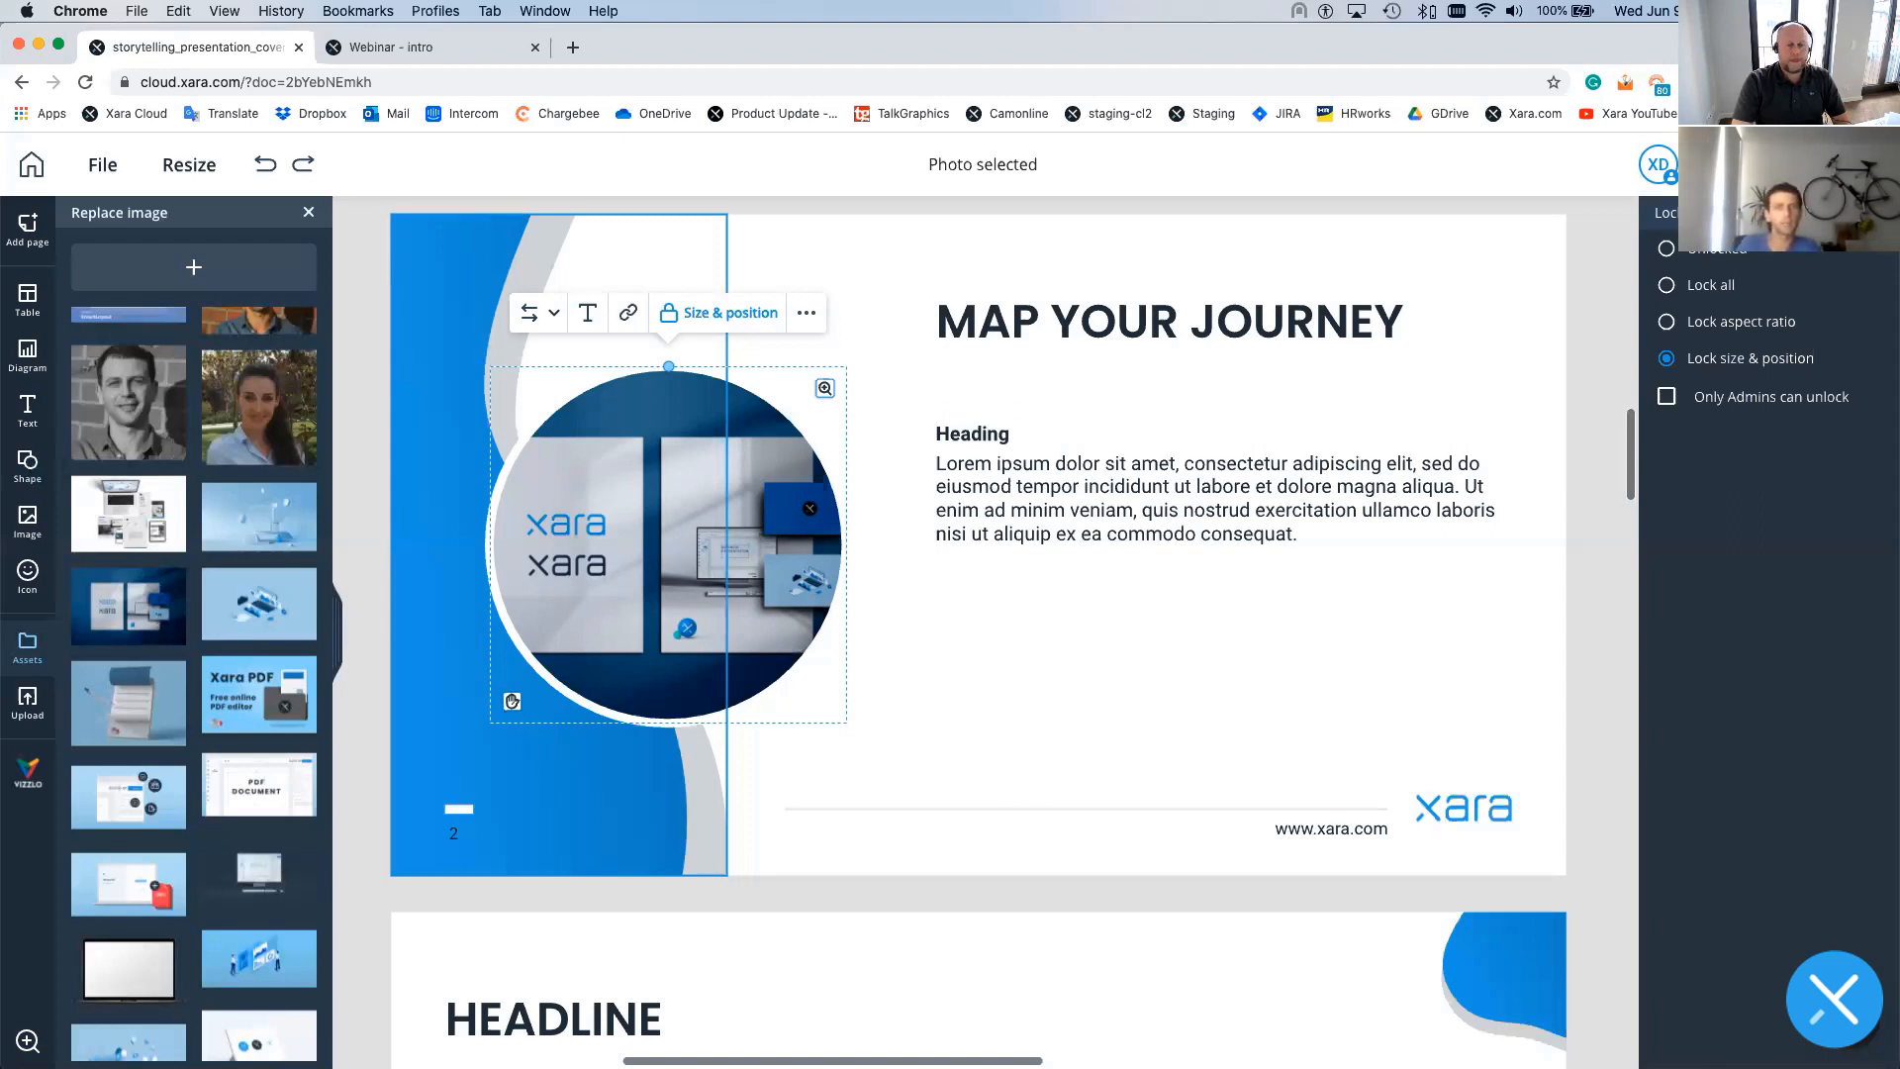
click(898, 774)
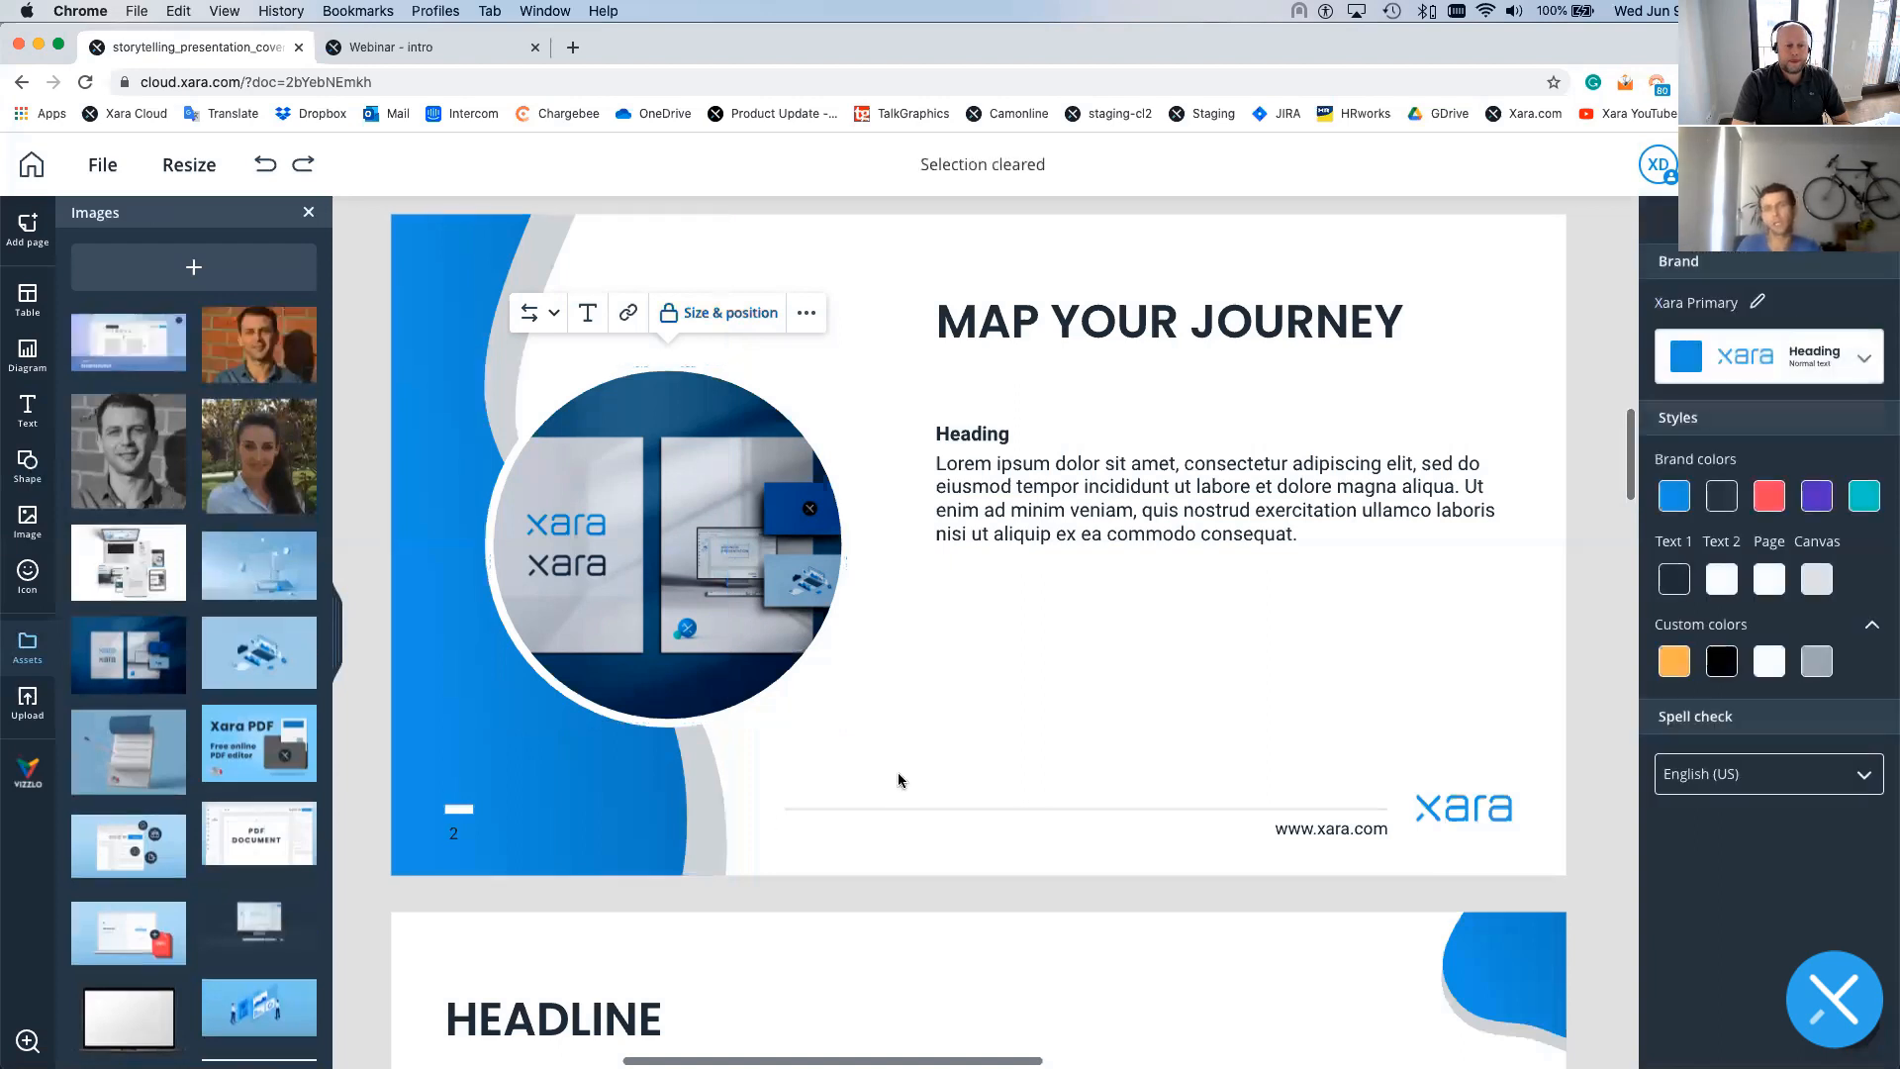
- Show all Header designs in the Text library, then select the title word YOUR
click(309, 214)
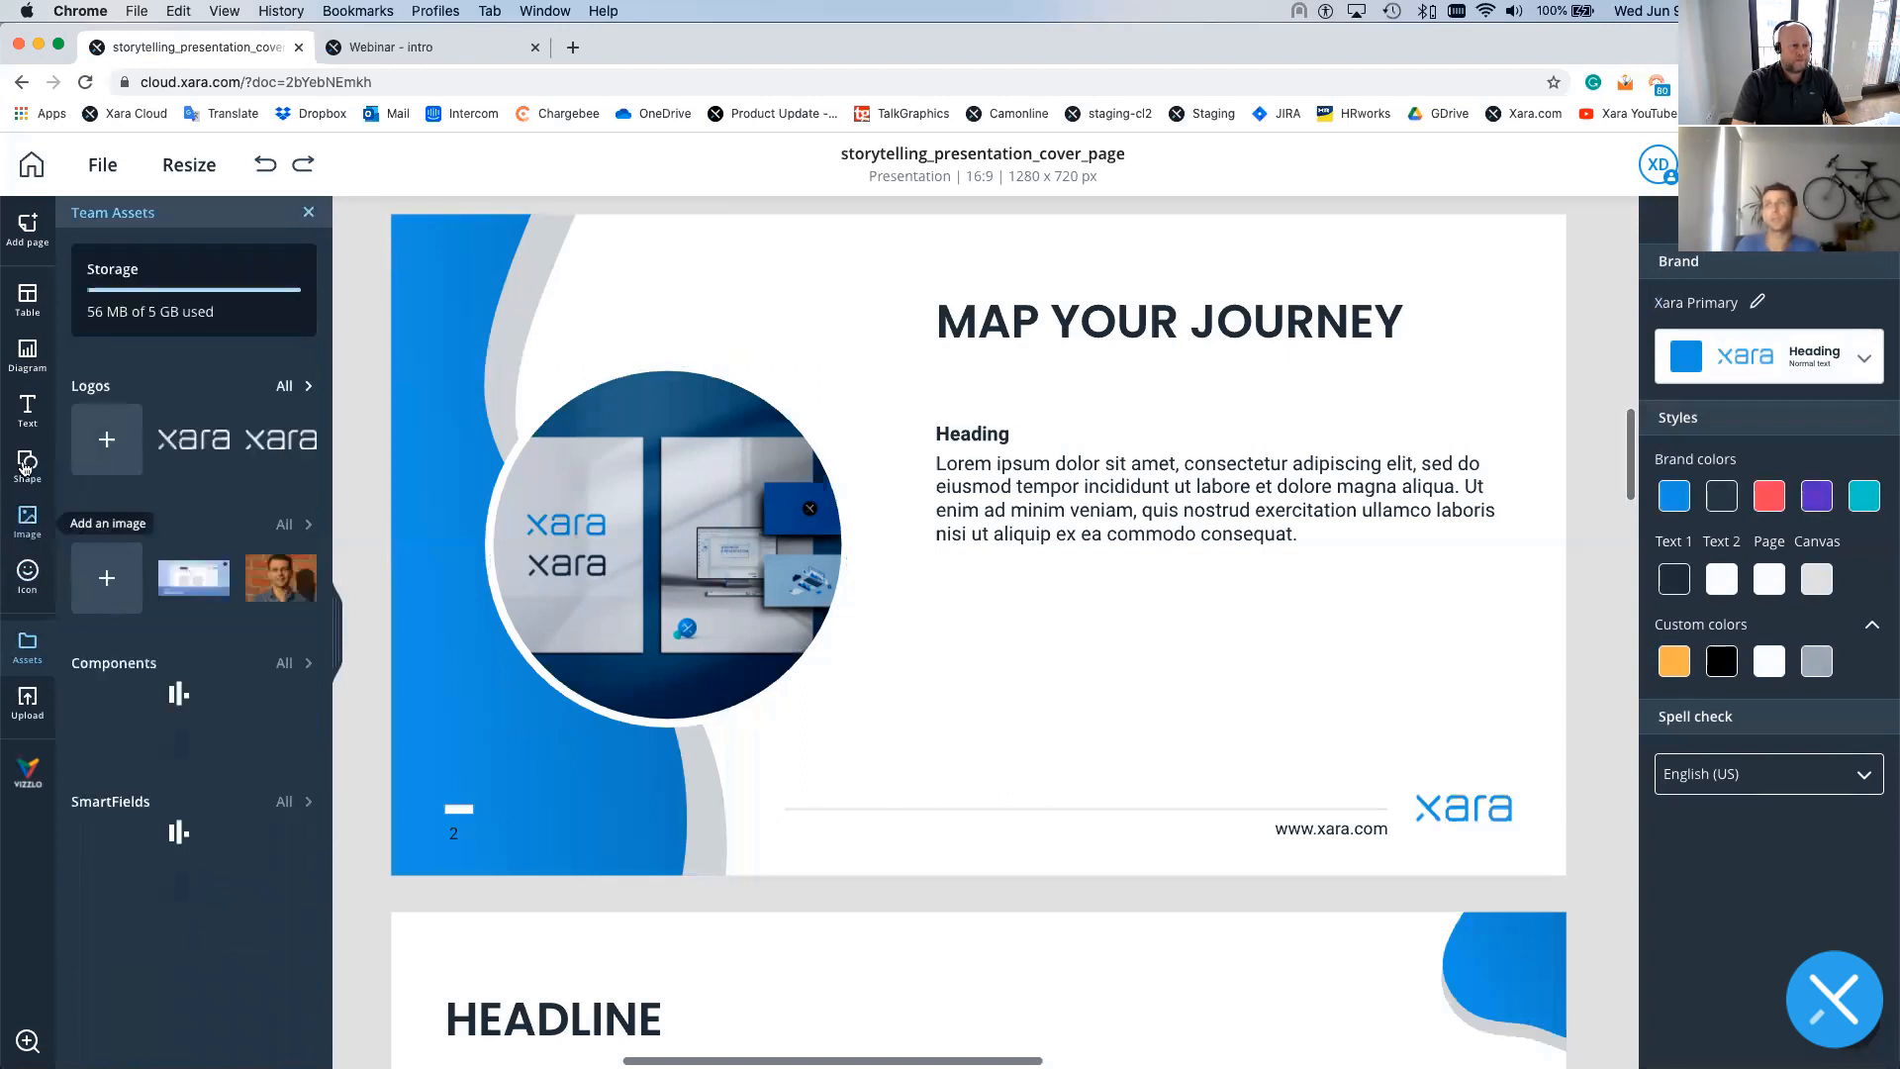
click(26, 407)
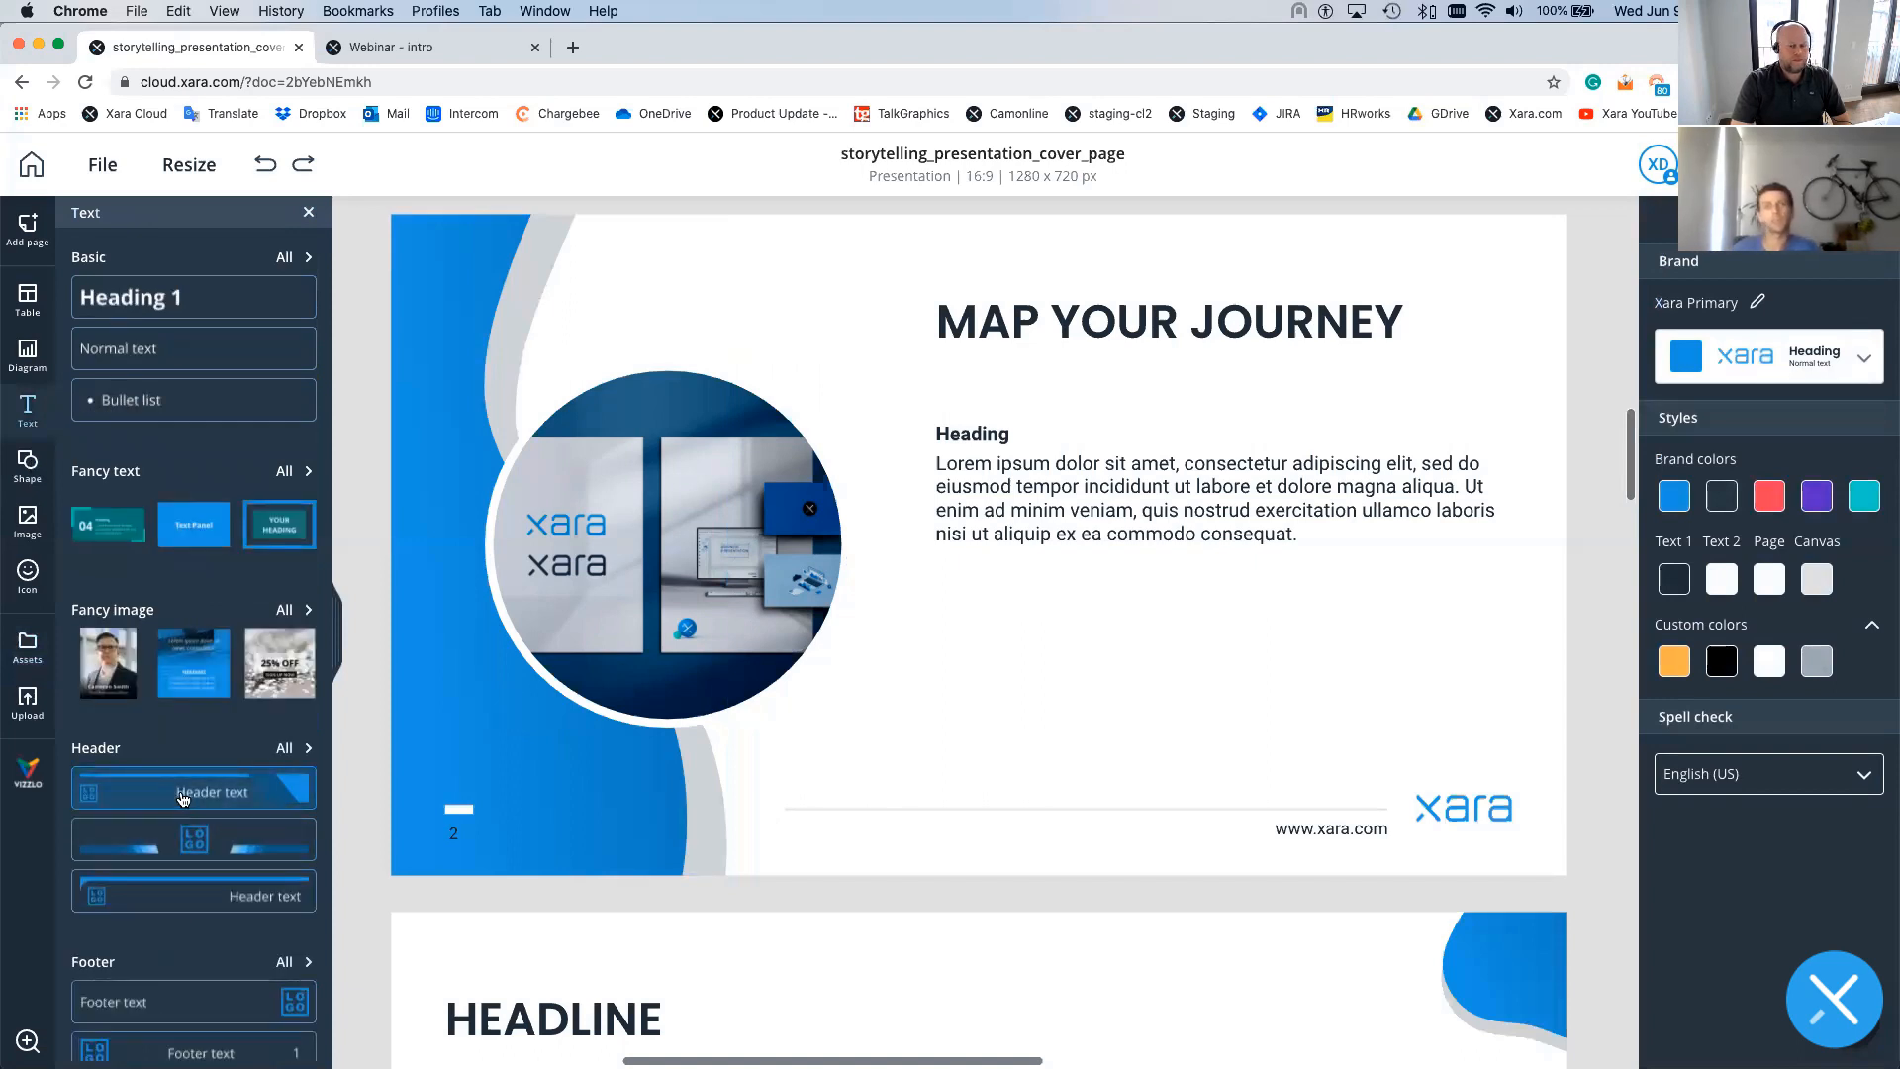
click(300, 749)
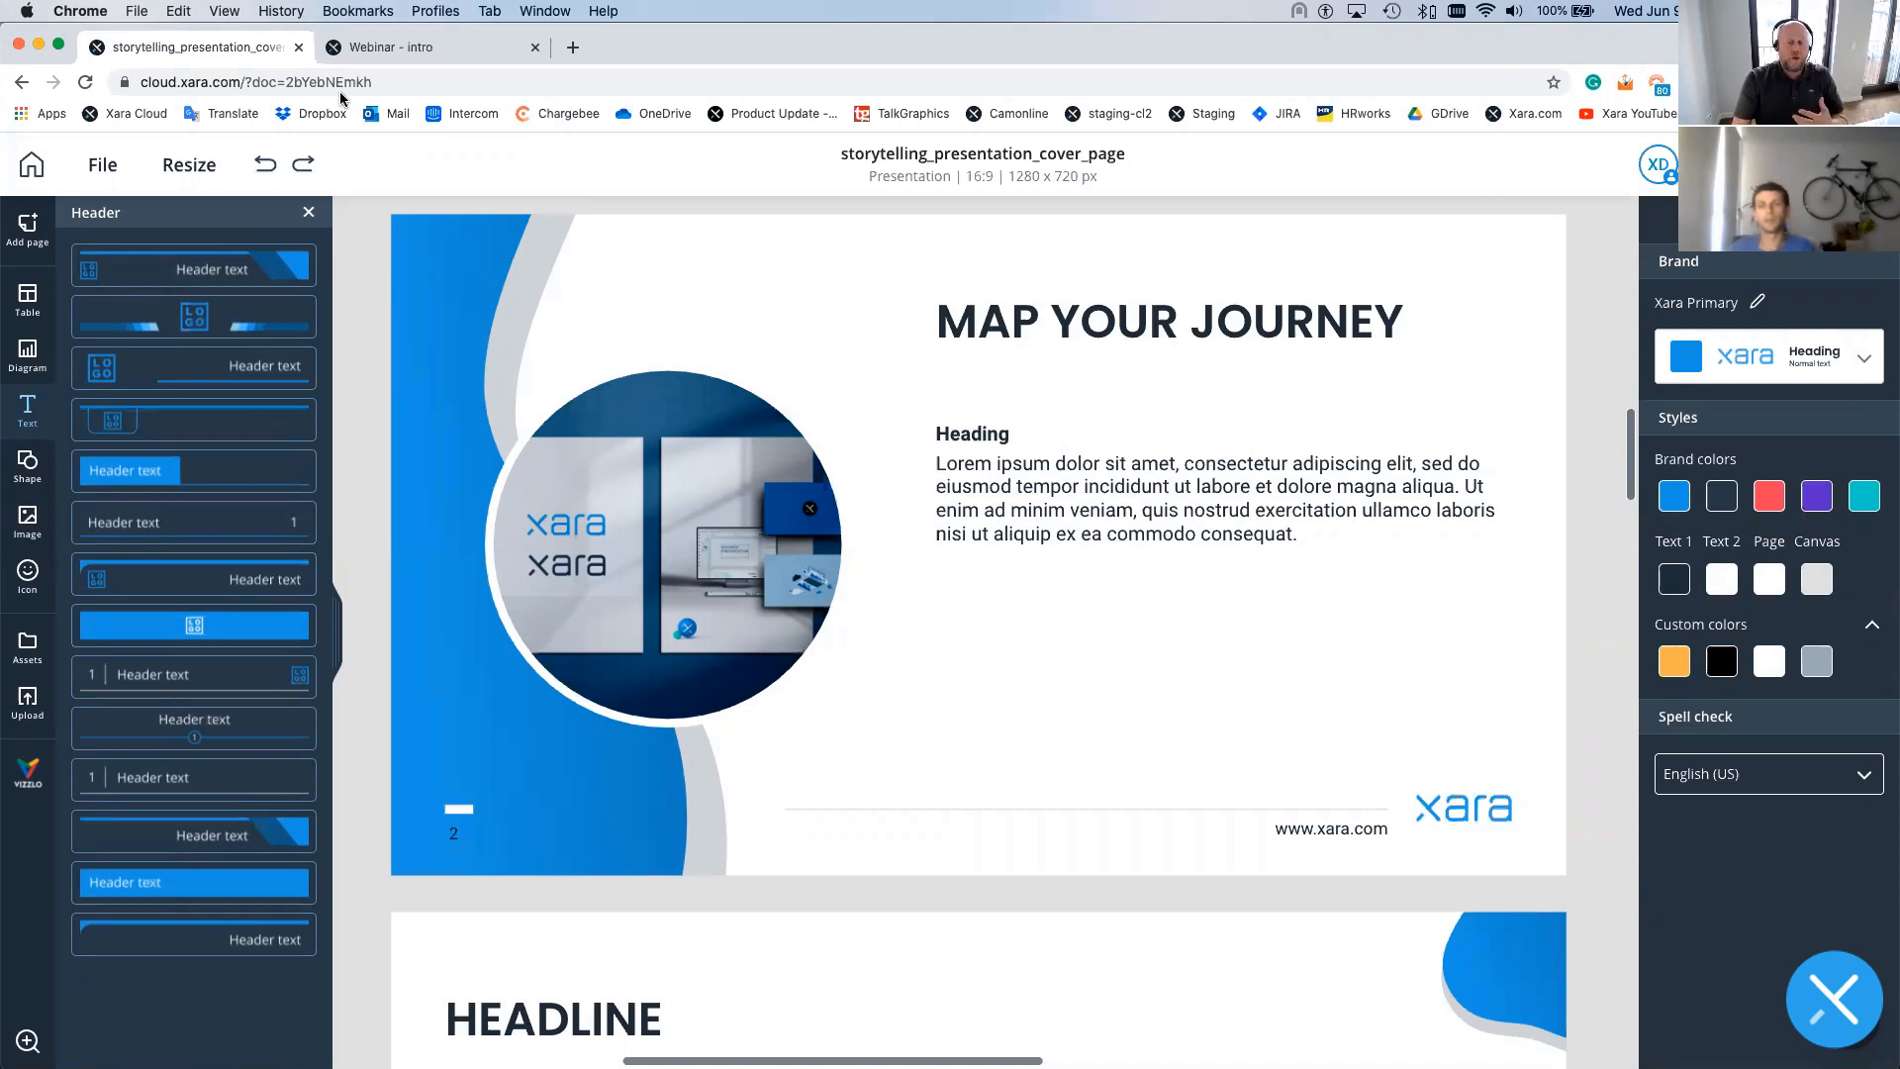
double_click(1060, 321)
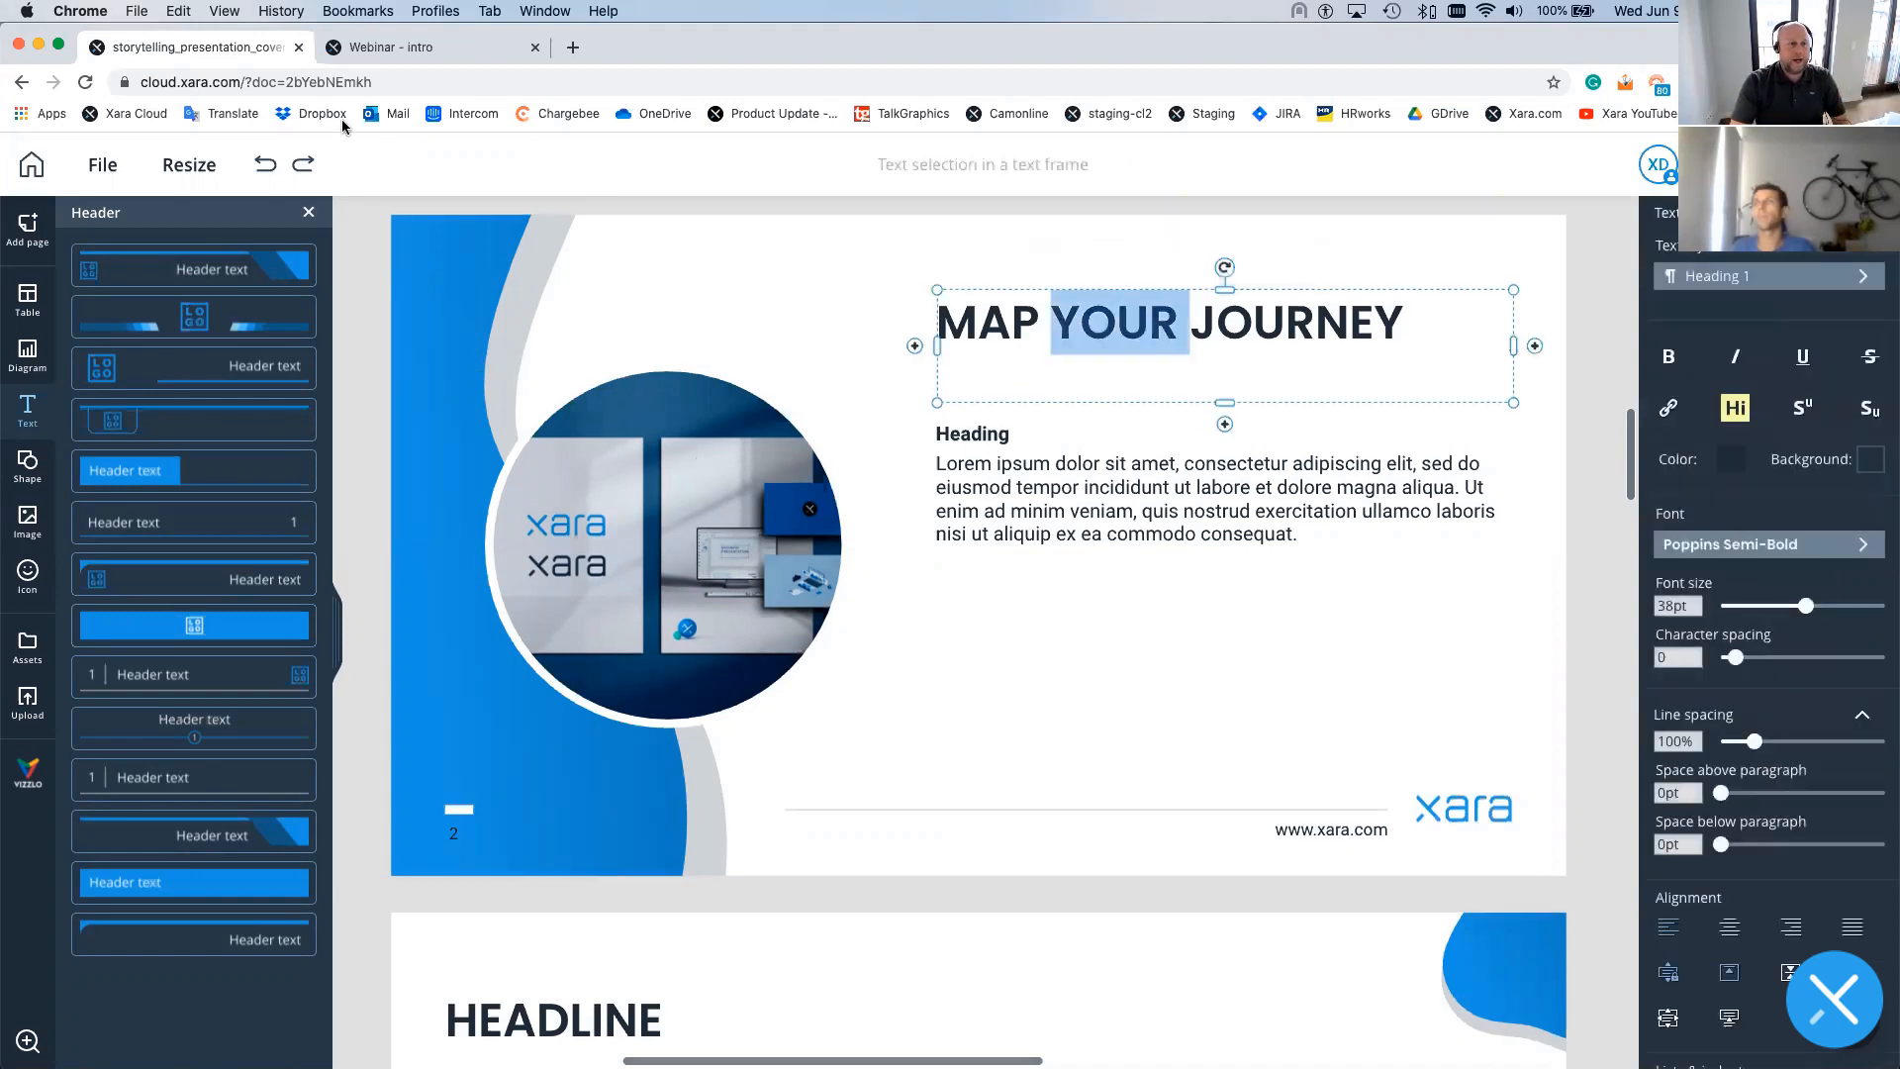
- Drag the Table of Content page above Map Your Journey so it becomes page 2
scroll(534, 426, up, 1)
scroll(978, 633, up, 5)
click(307, 217)
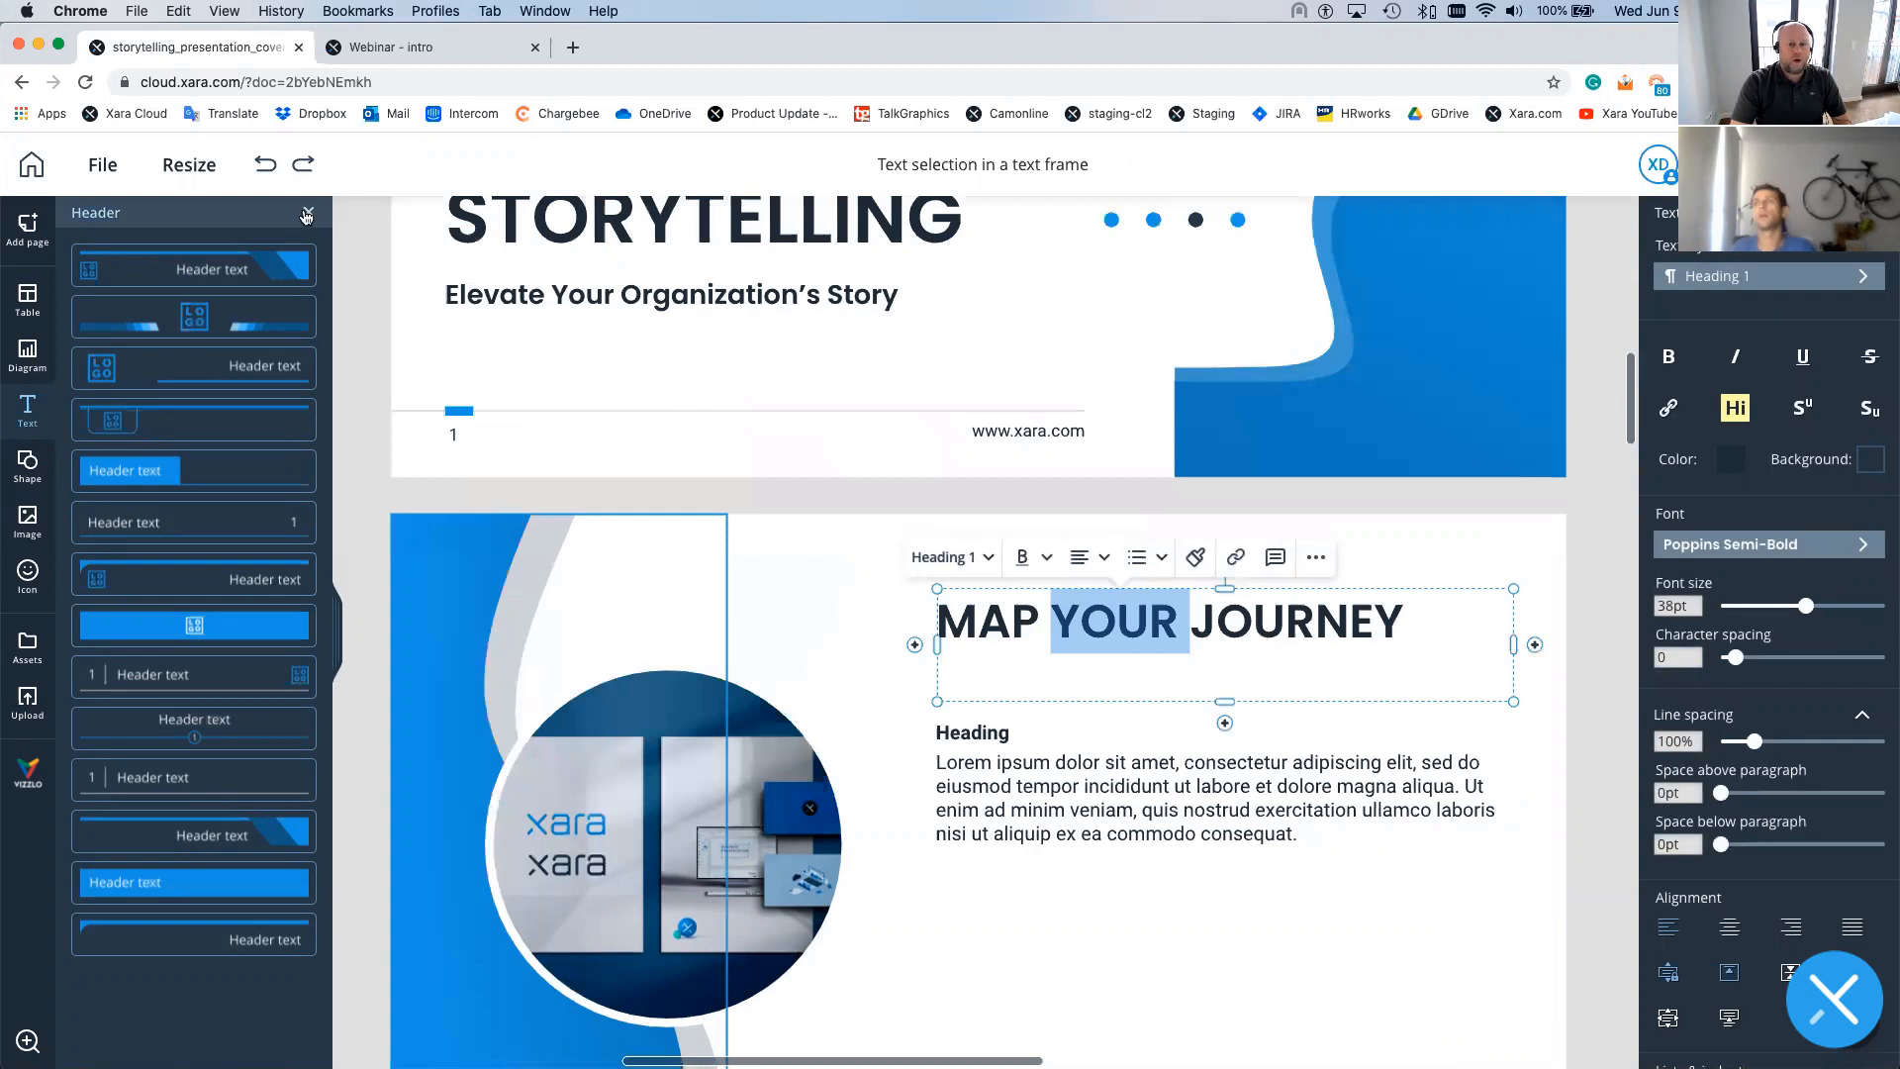
click(27, 226)
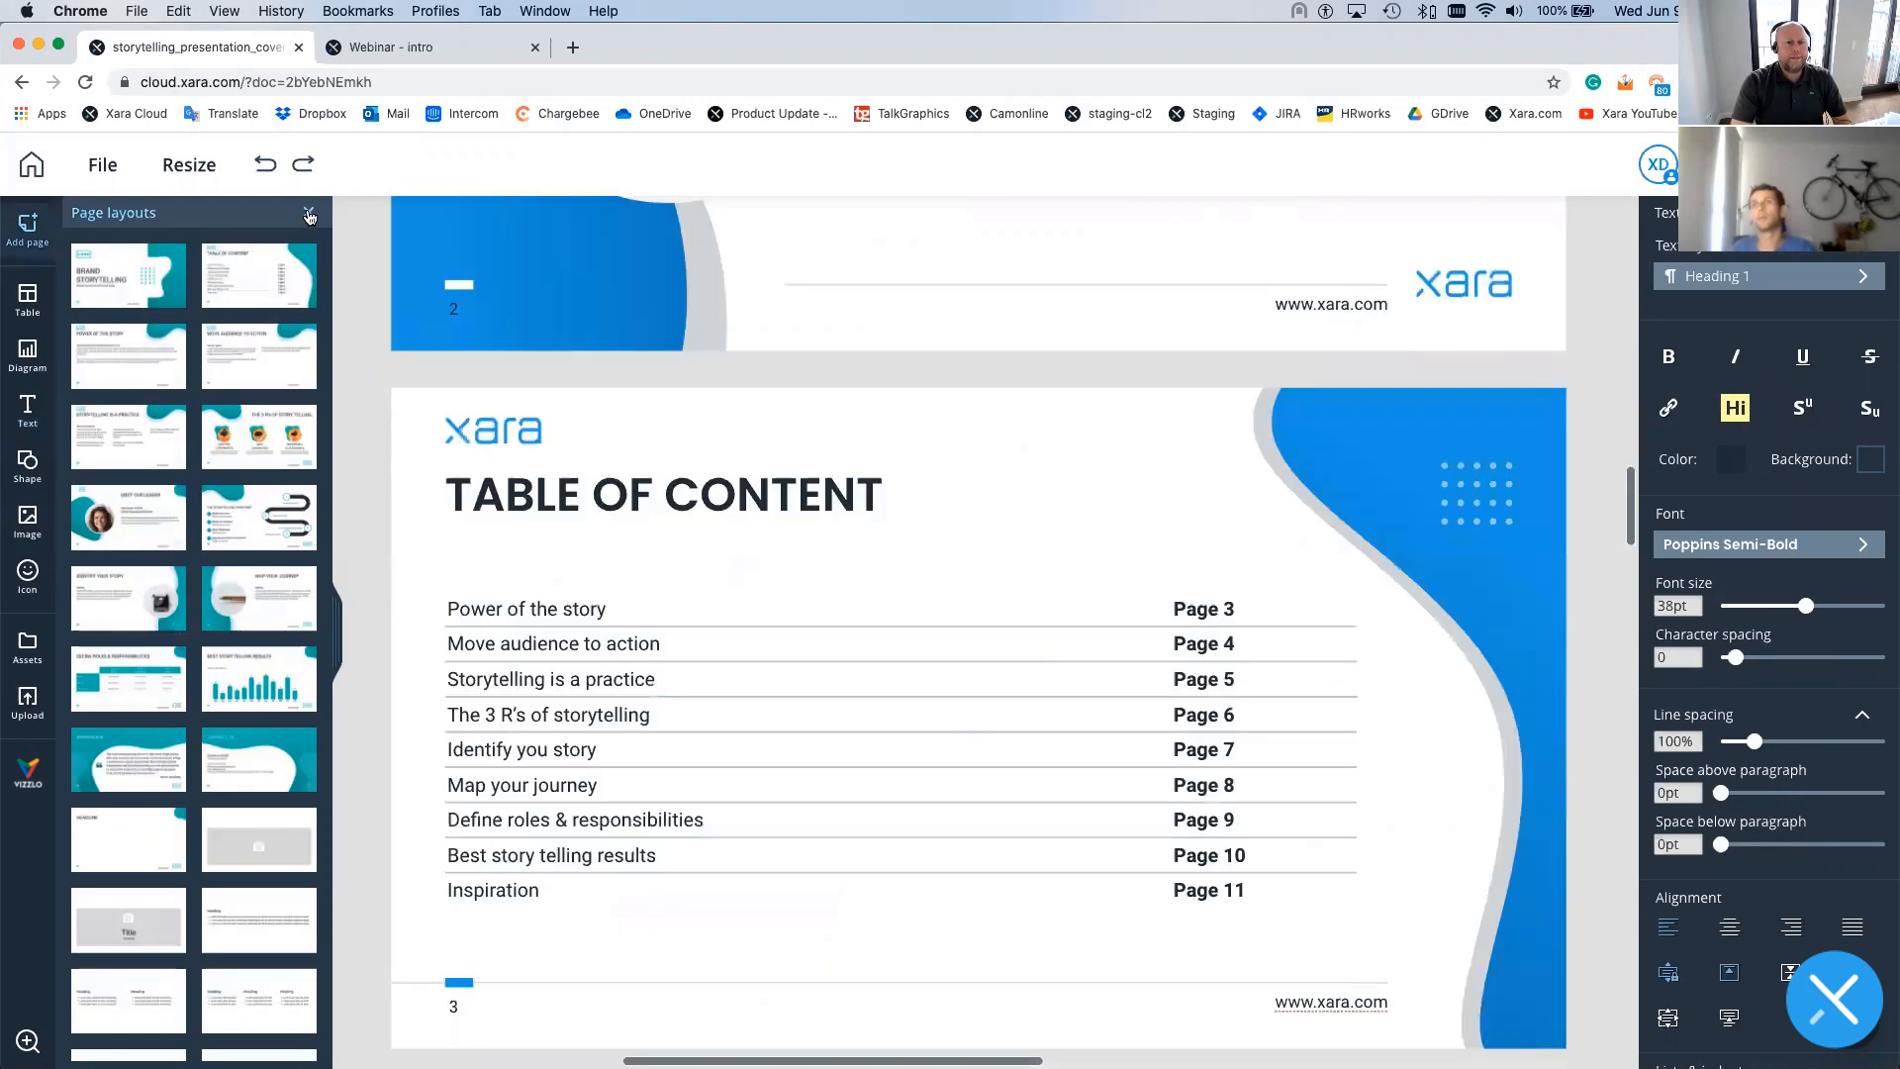
click(308, 216)
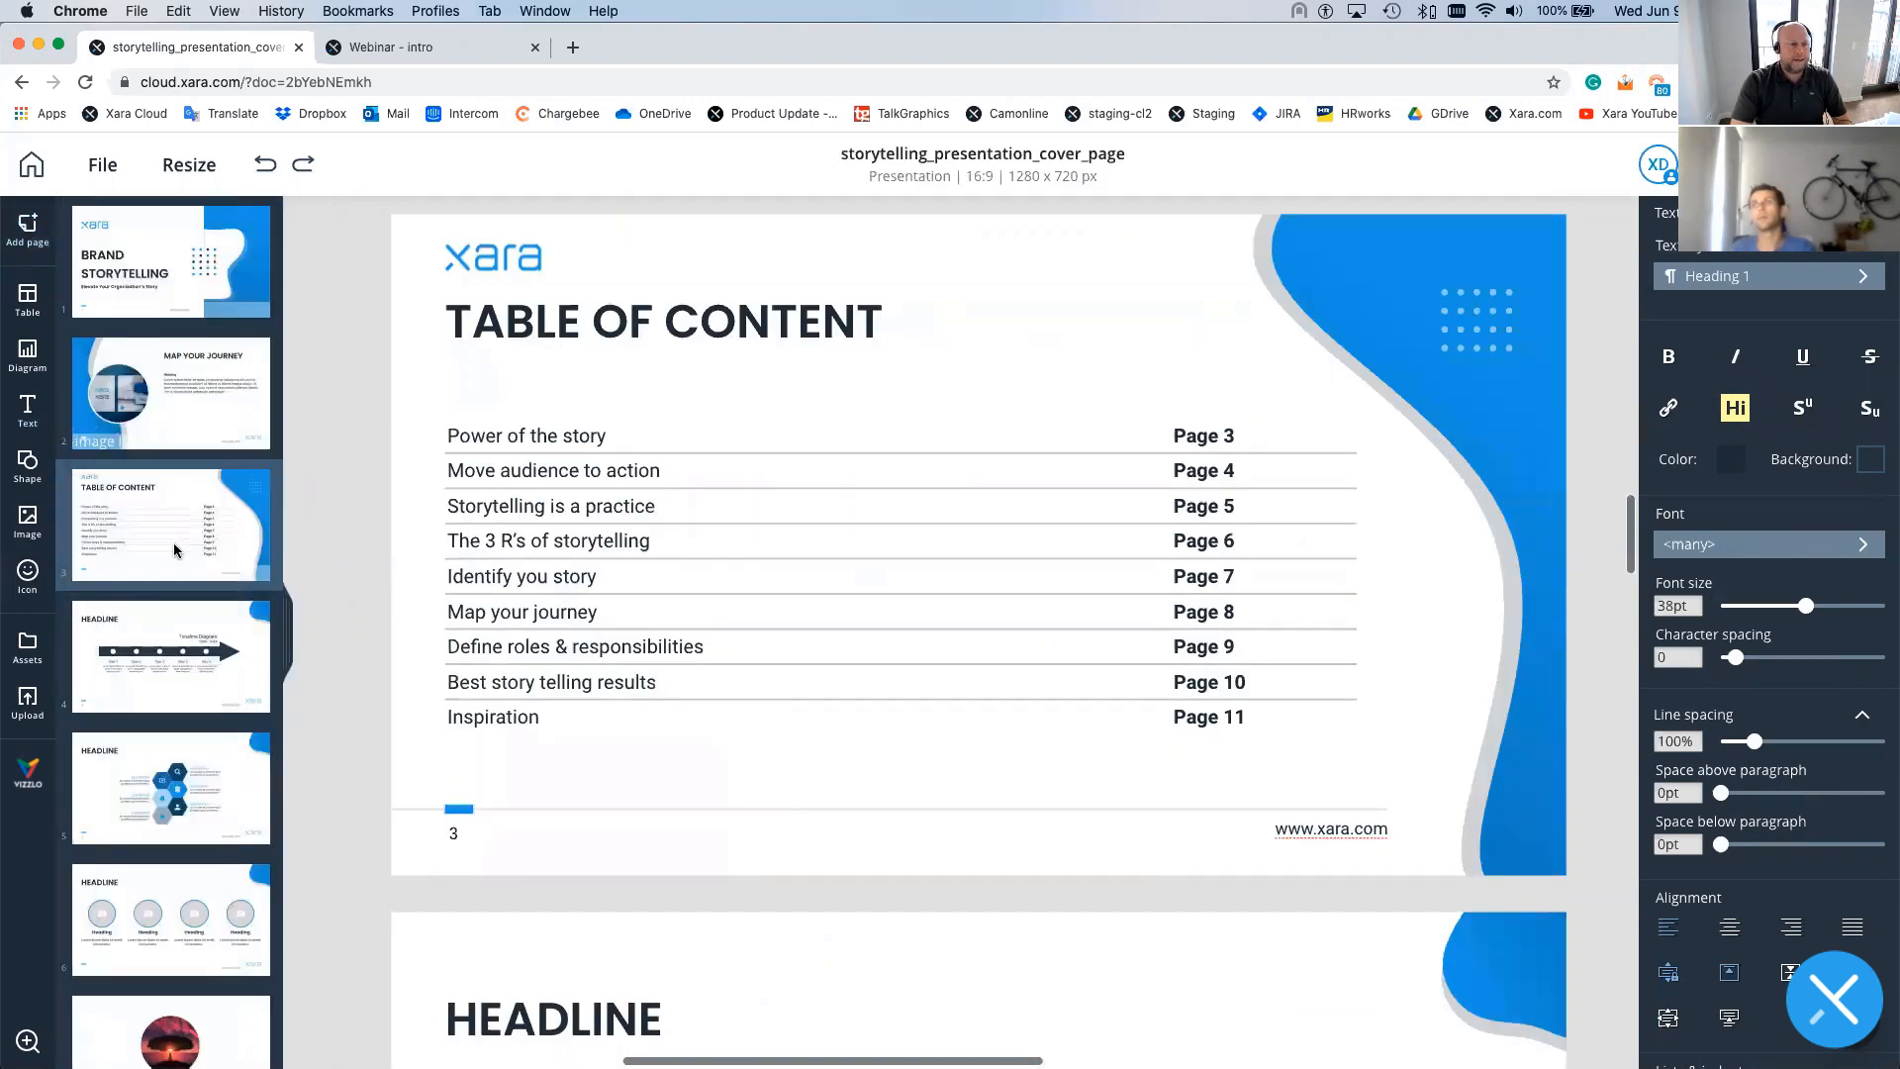
drag(175, 551, 171, 394)
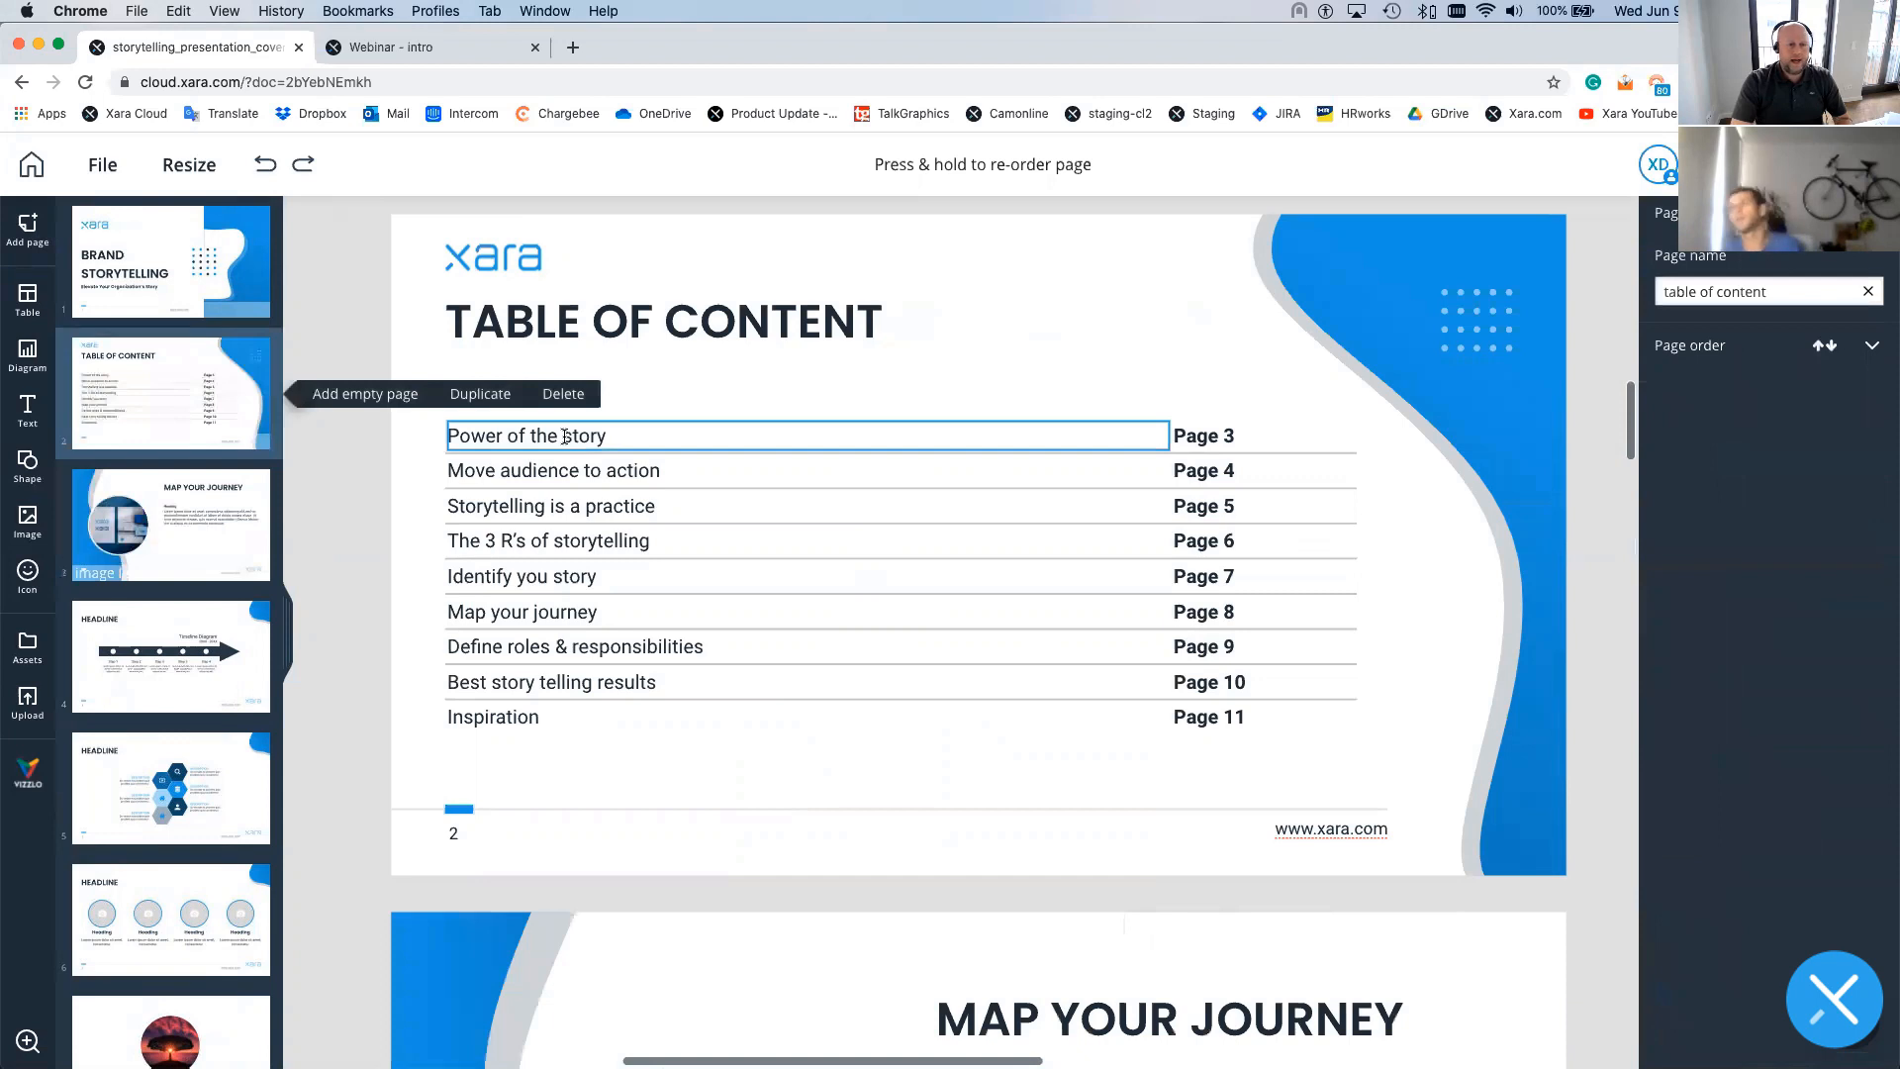
double_click(548, 614)
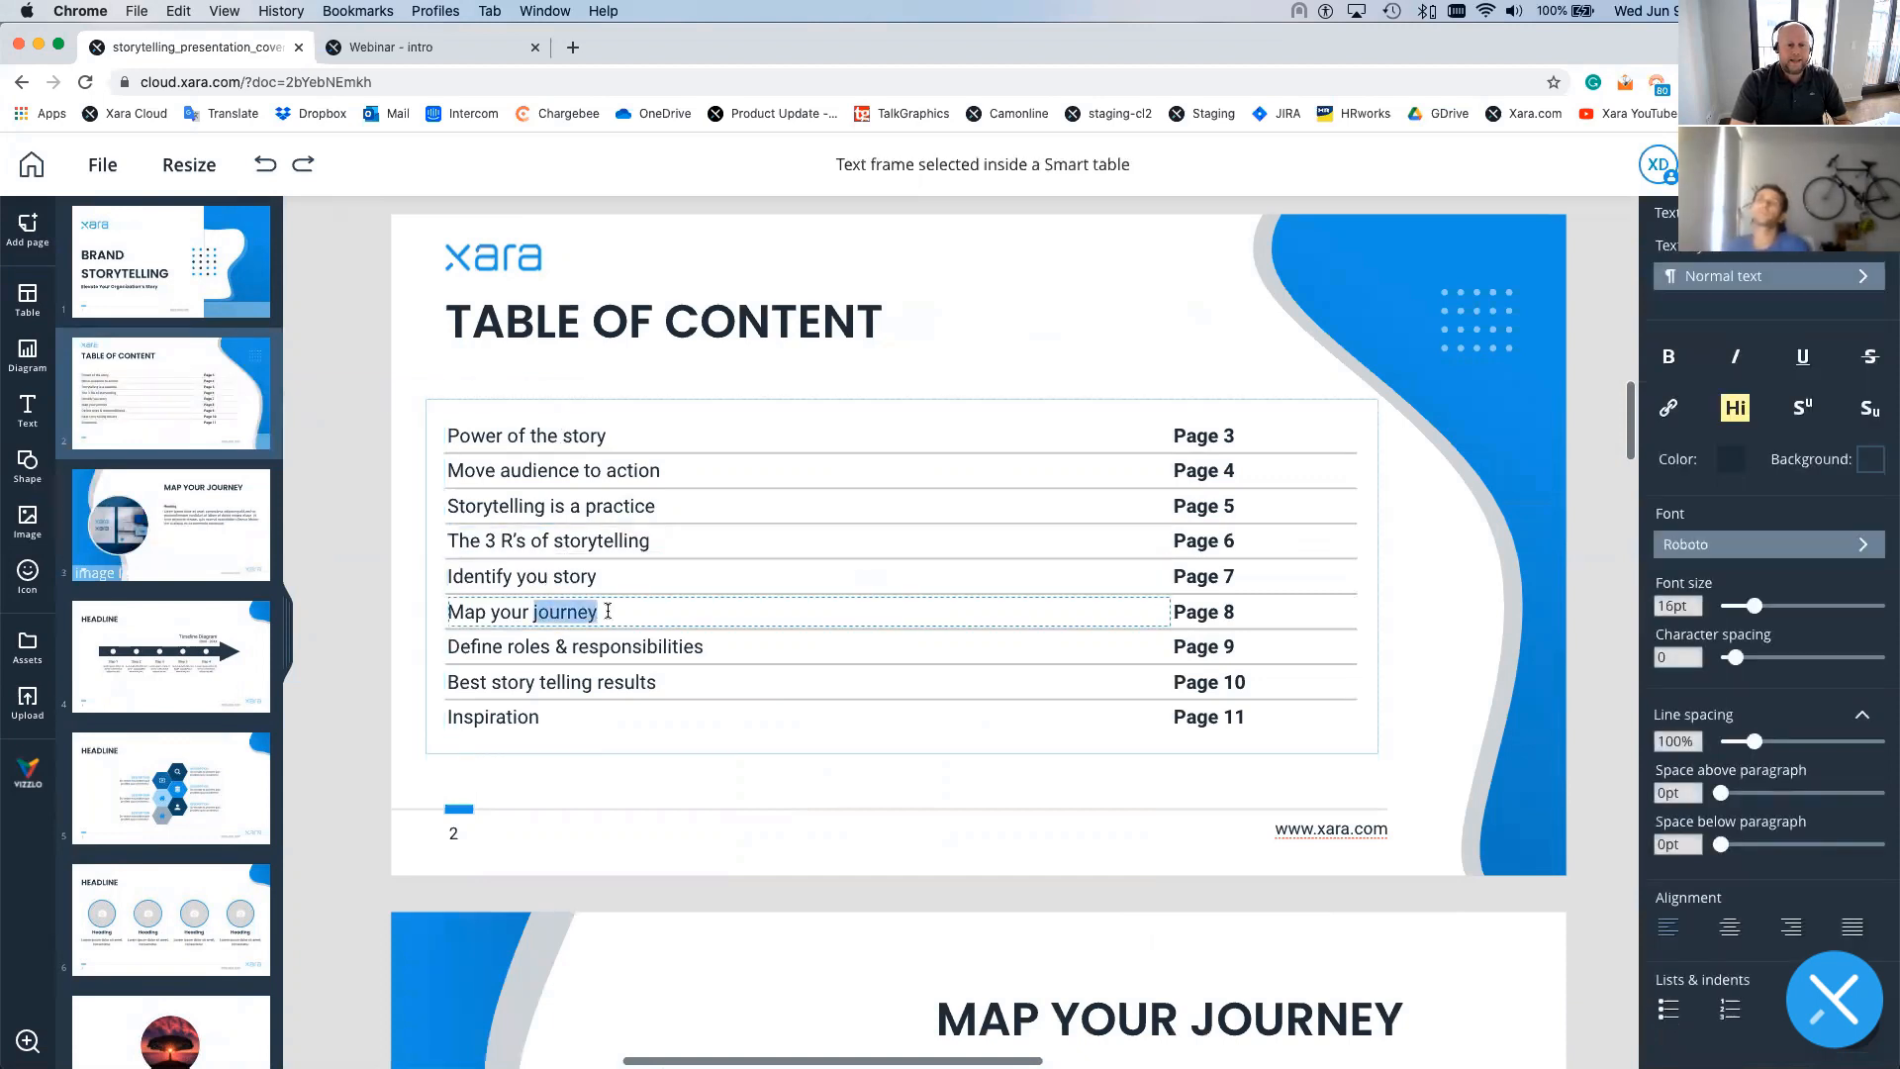
- Link the 'Map your journey' contents entry to (Top of page) of its page
drag(608, 611, 450, 611)
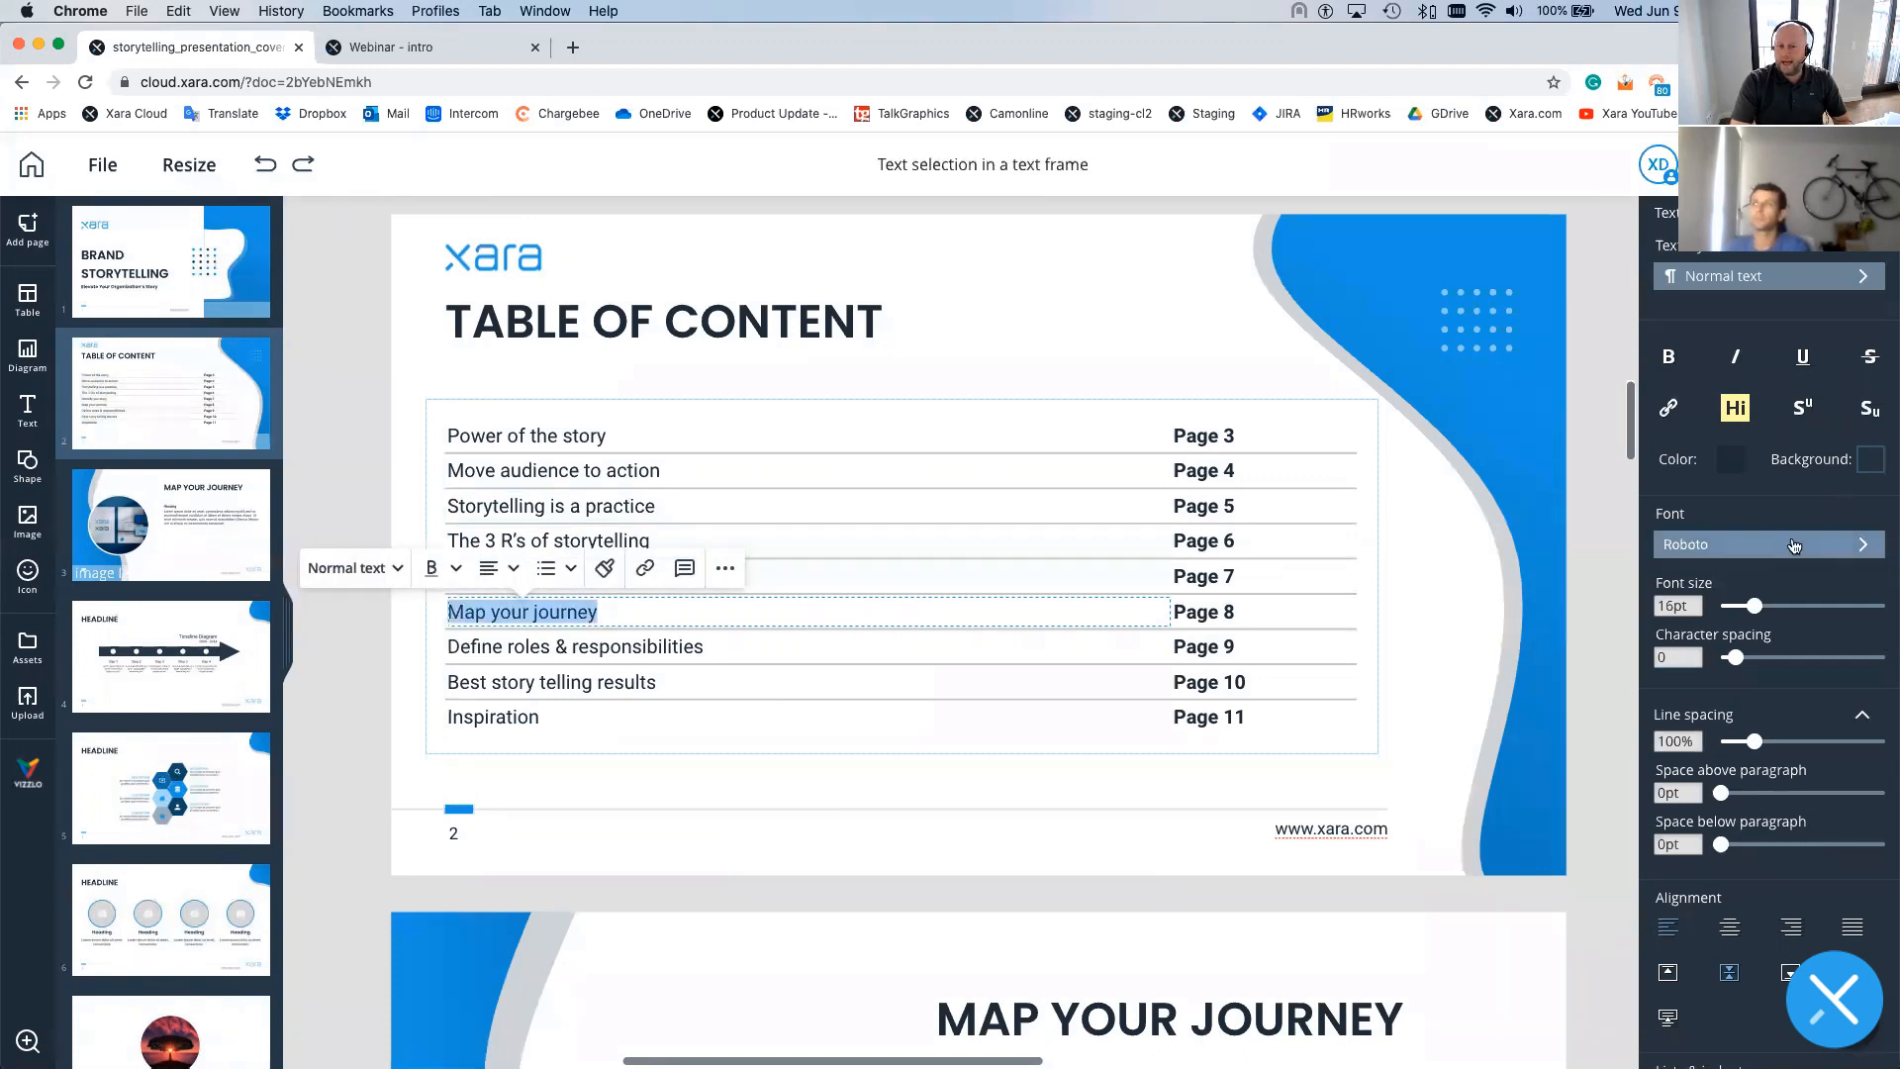
scroll(1824, 594, down, 3)
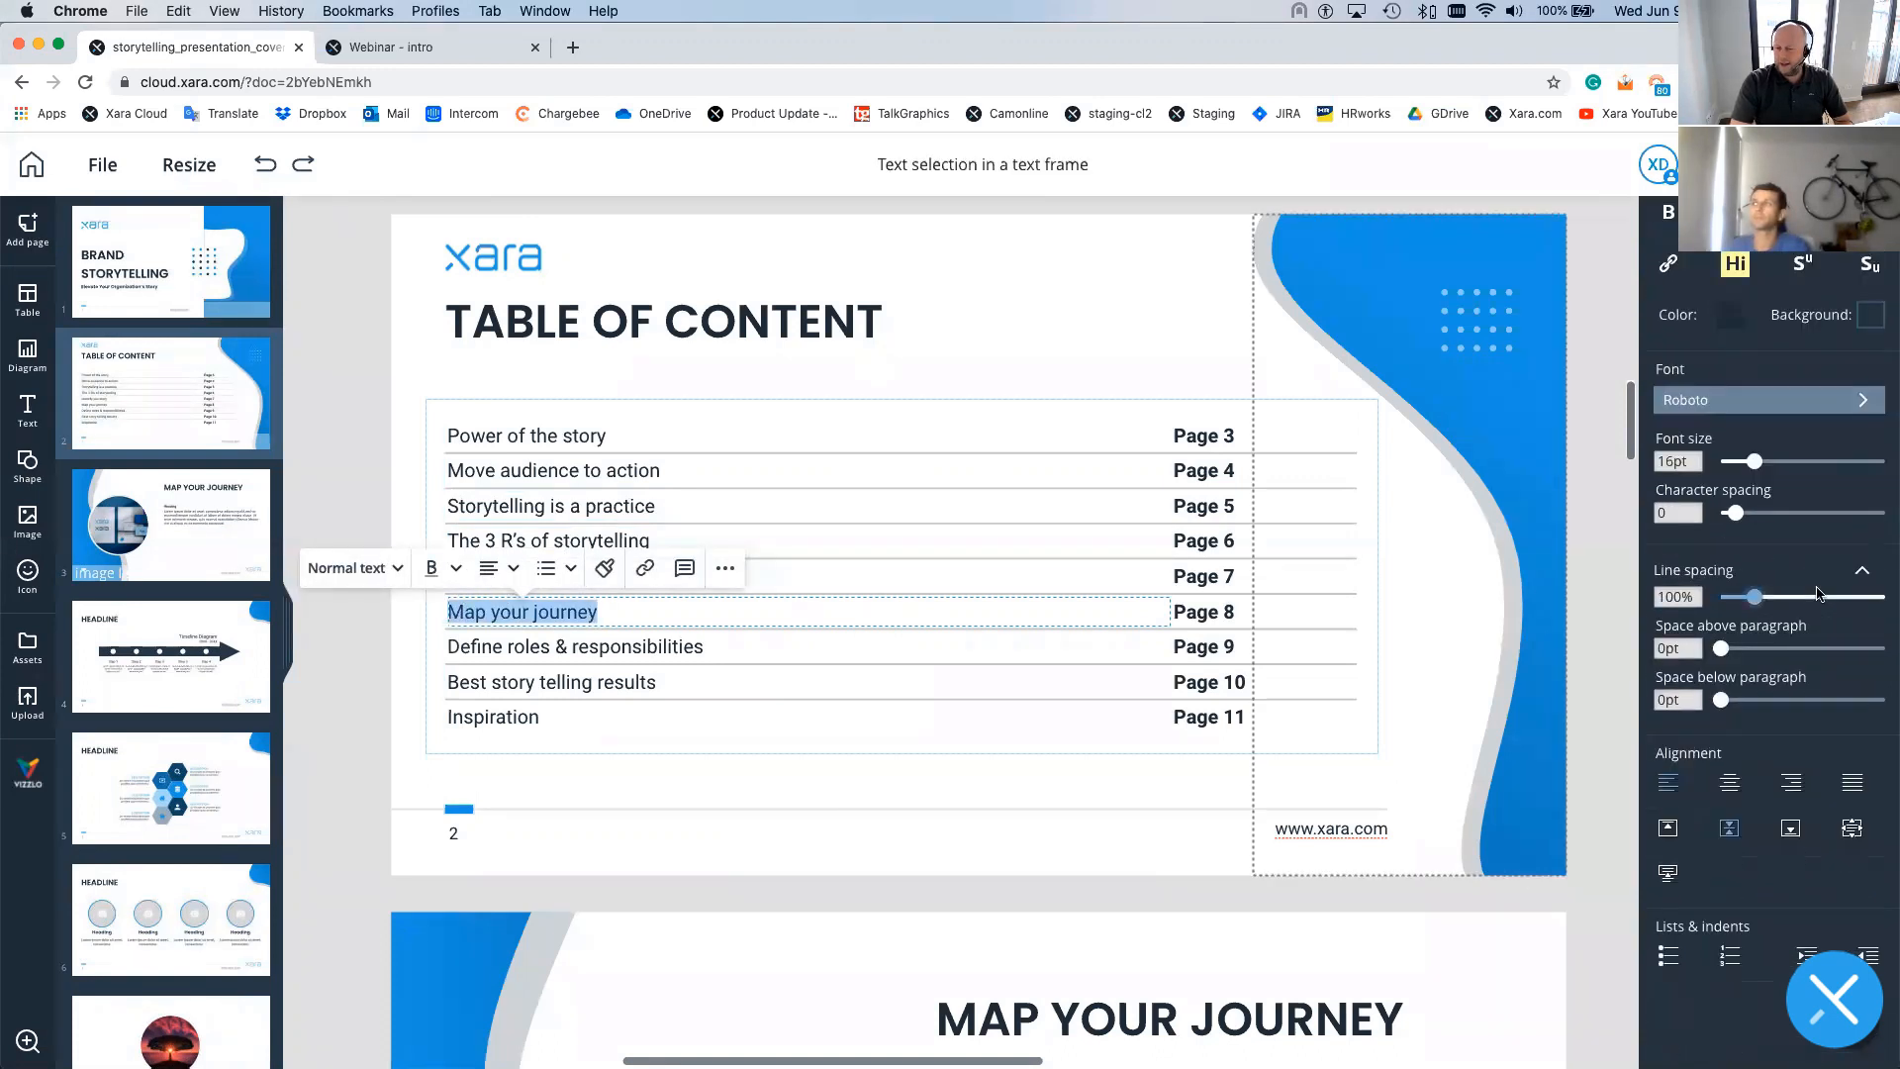
scroll(1806, 569, up, 3)
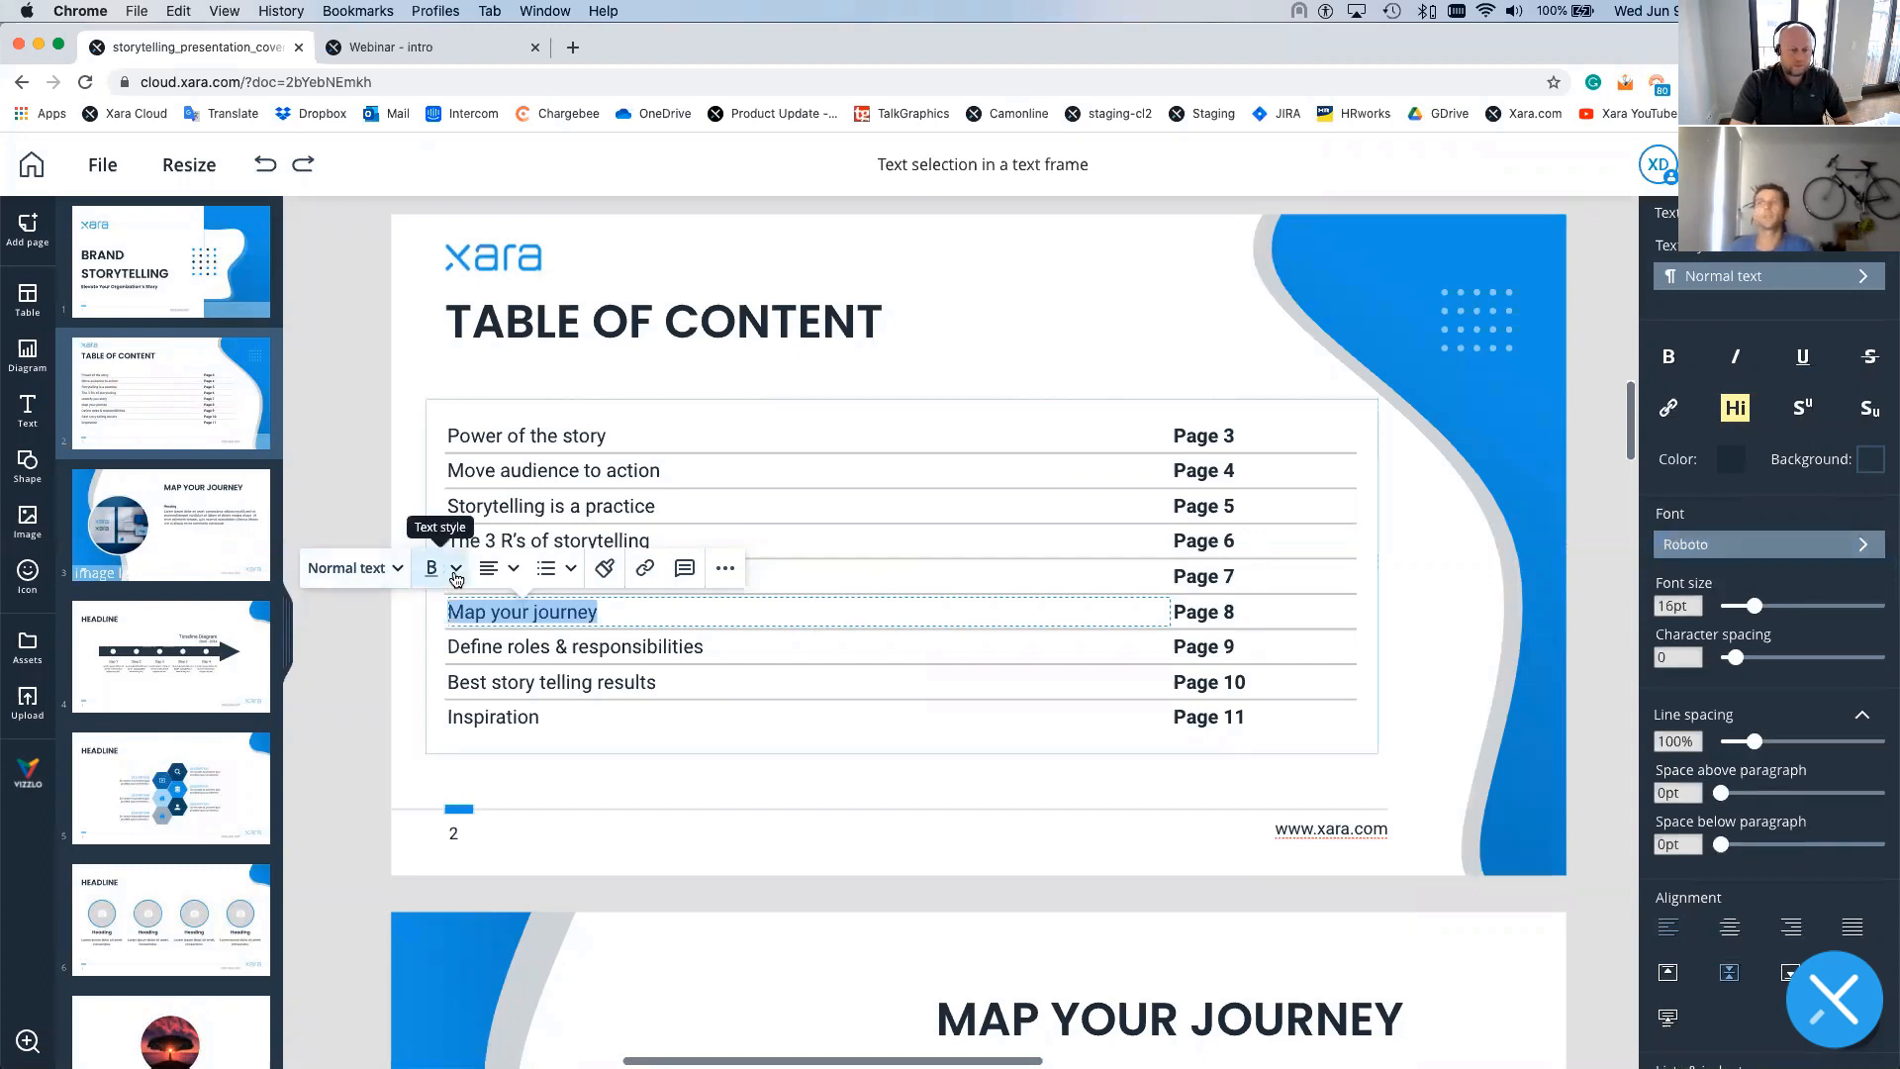
click(644, 568)
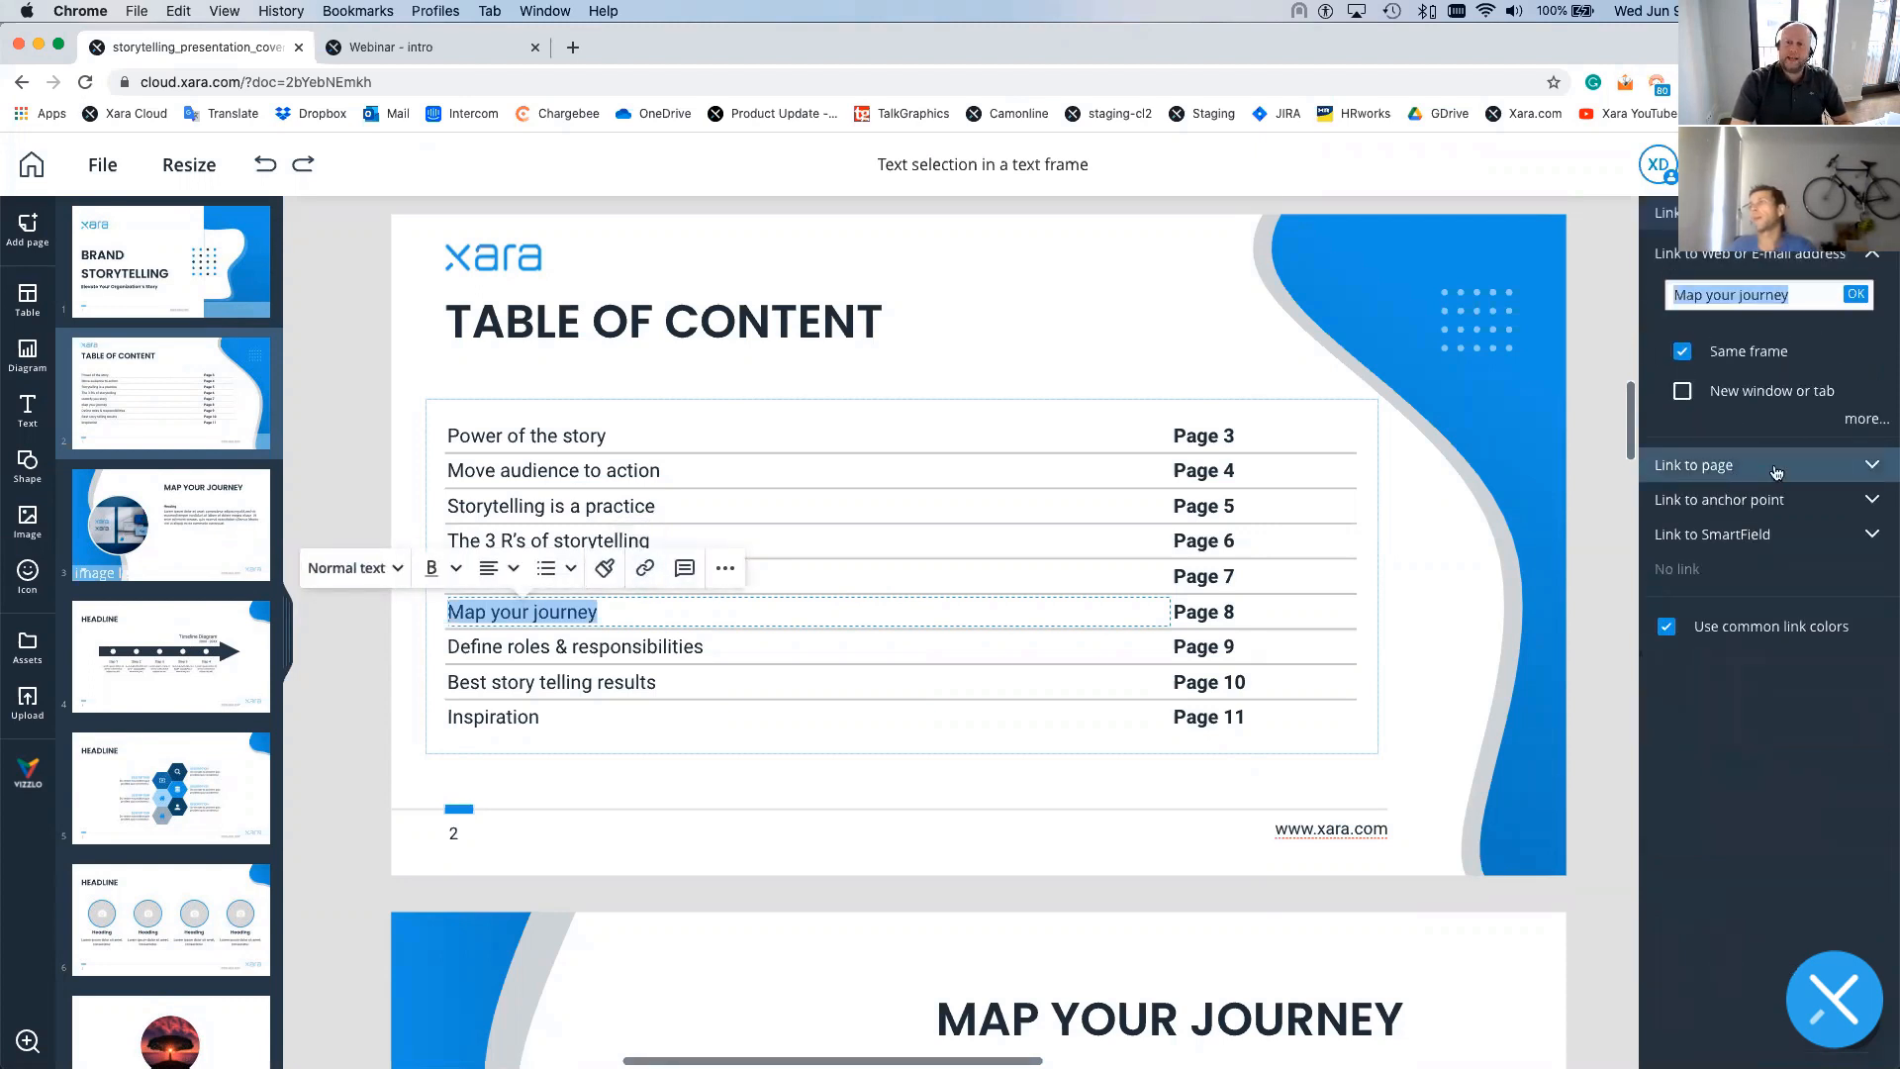
click(1869, 467)
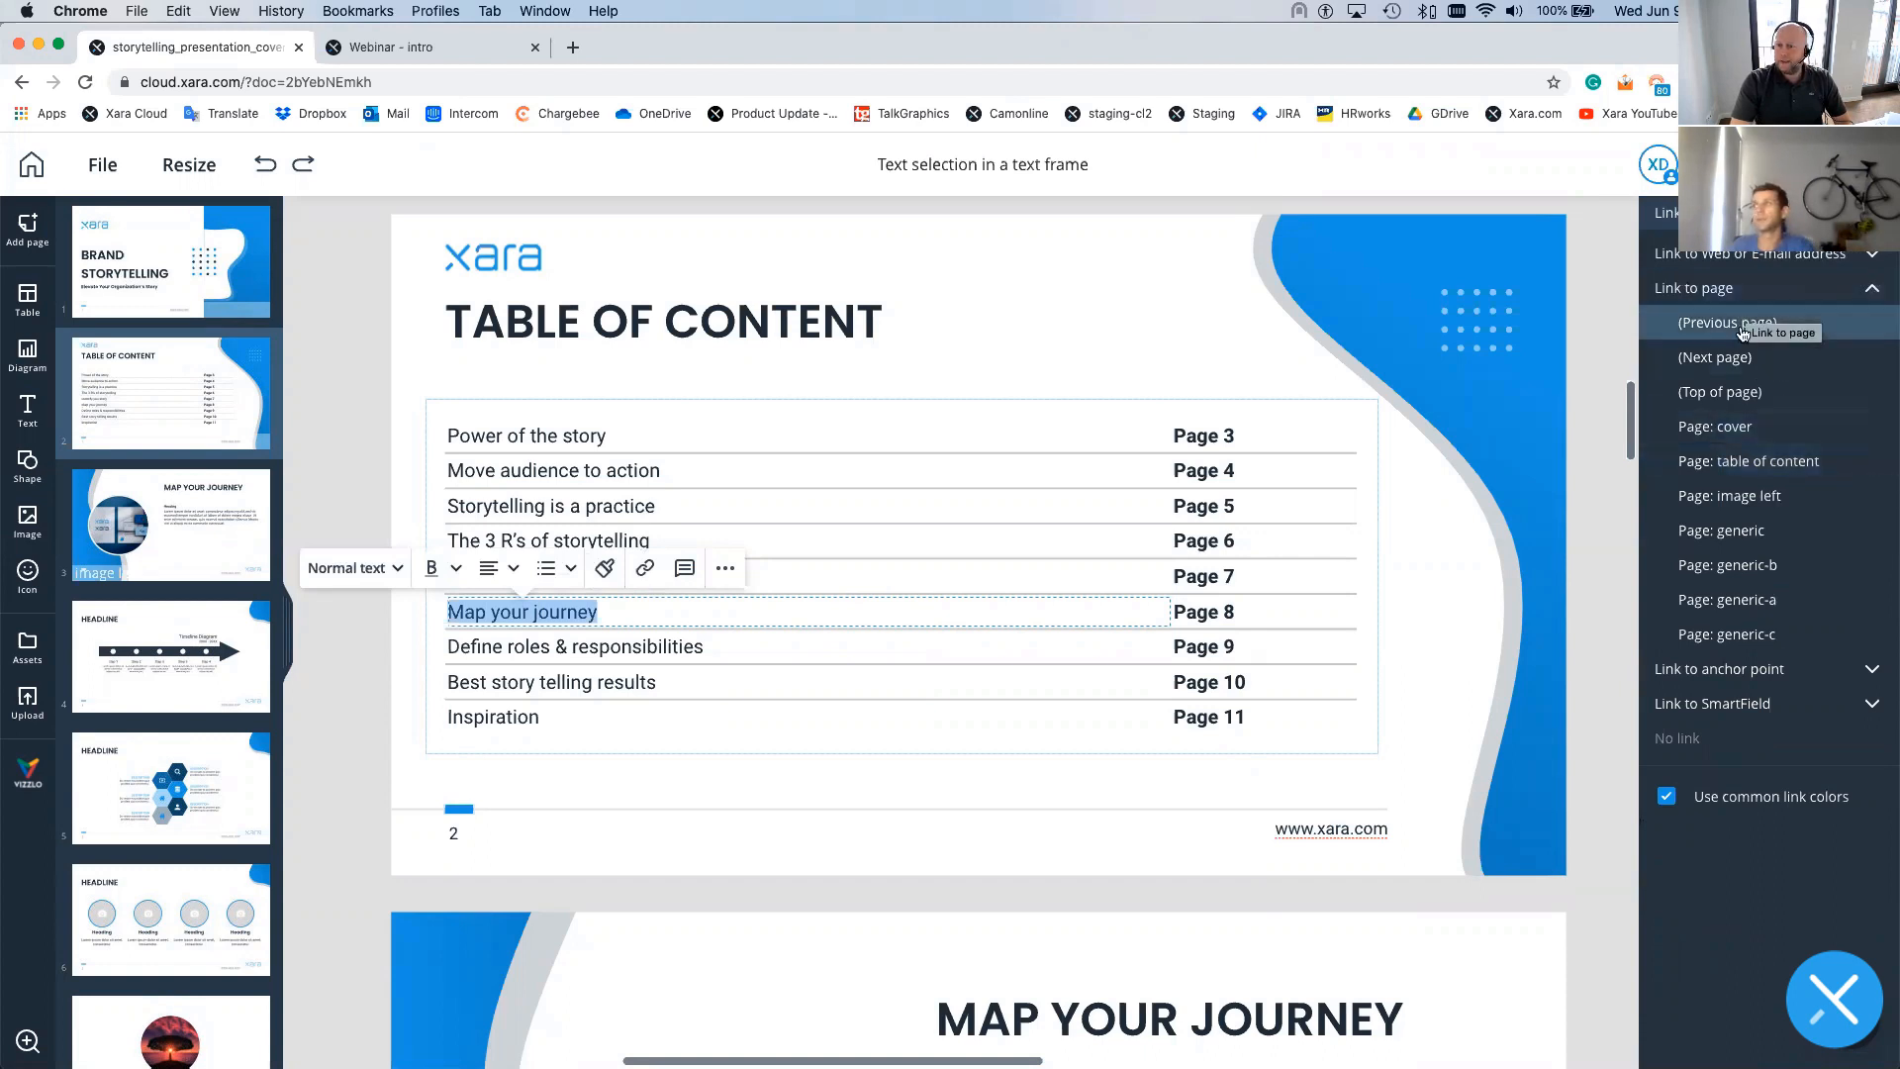
click(1729, 395)
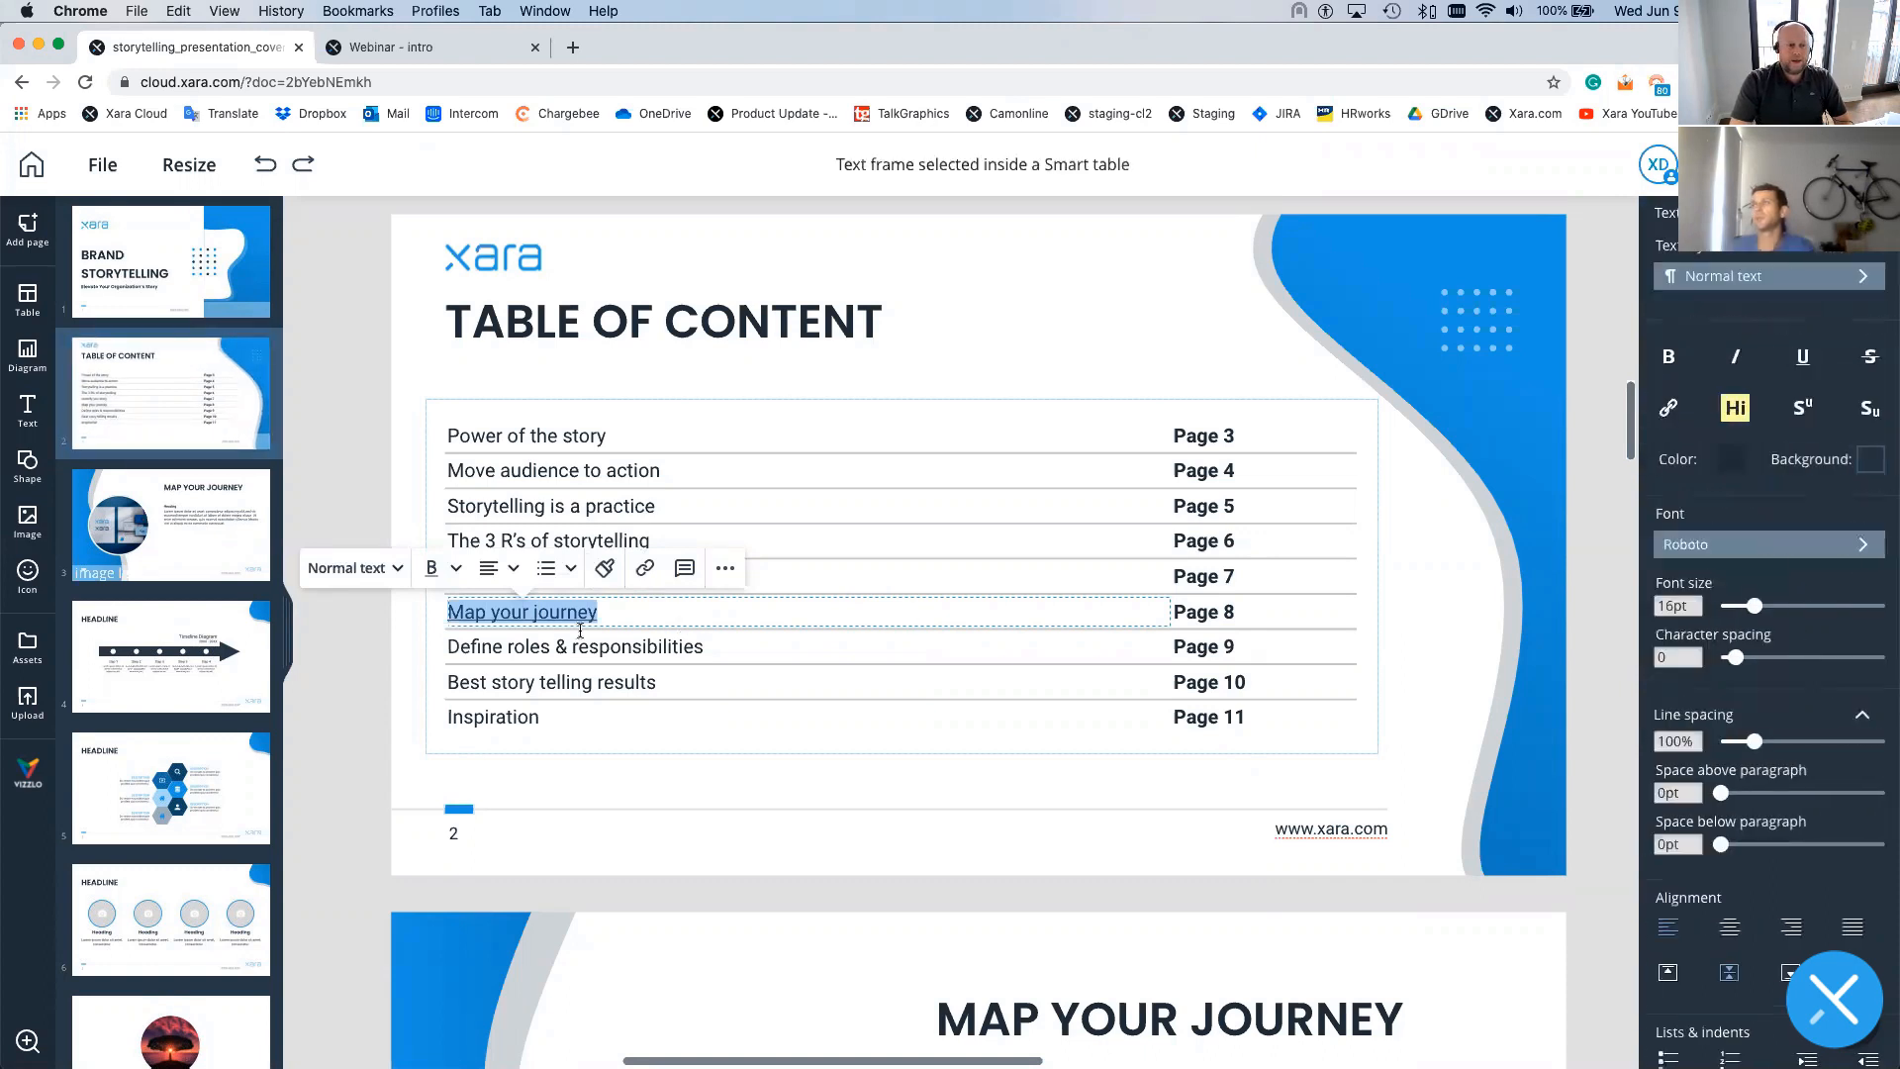
click(526, 616)
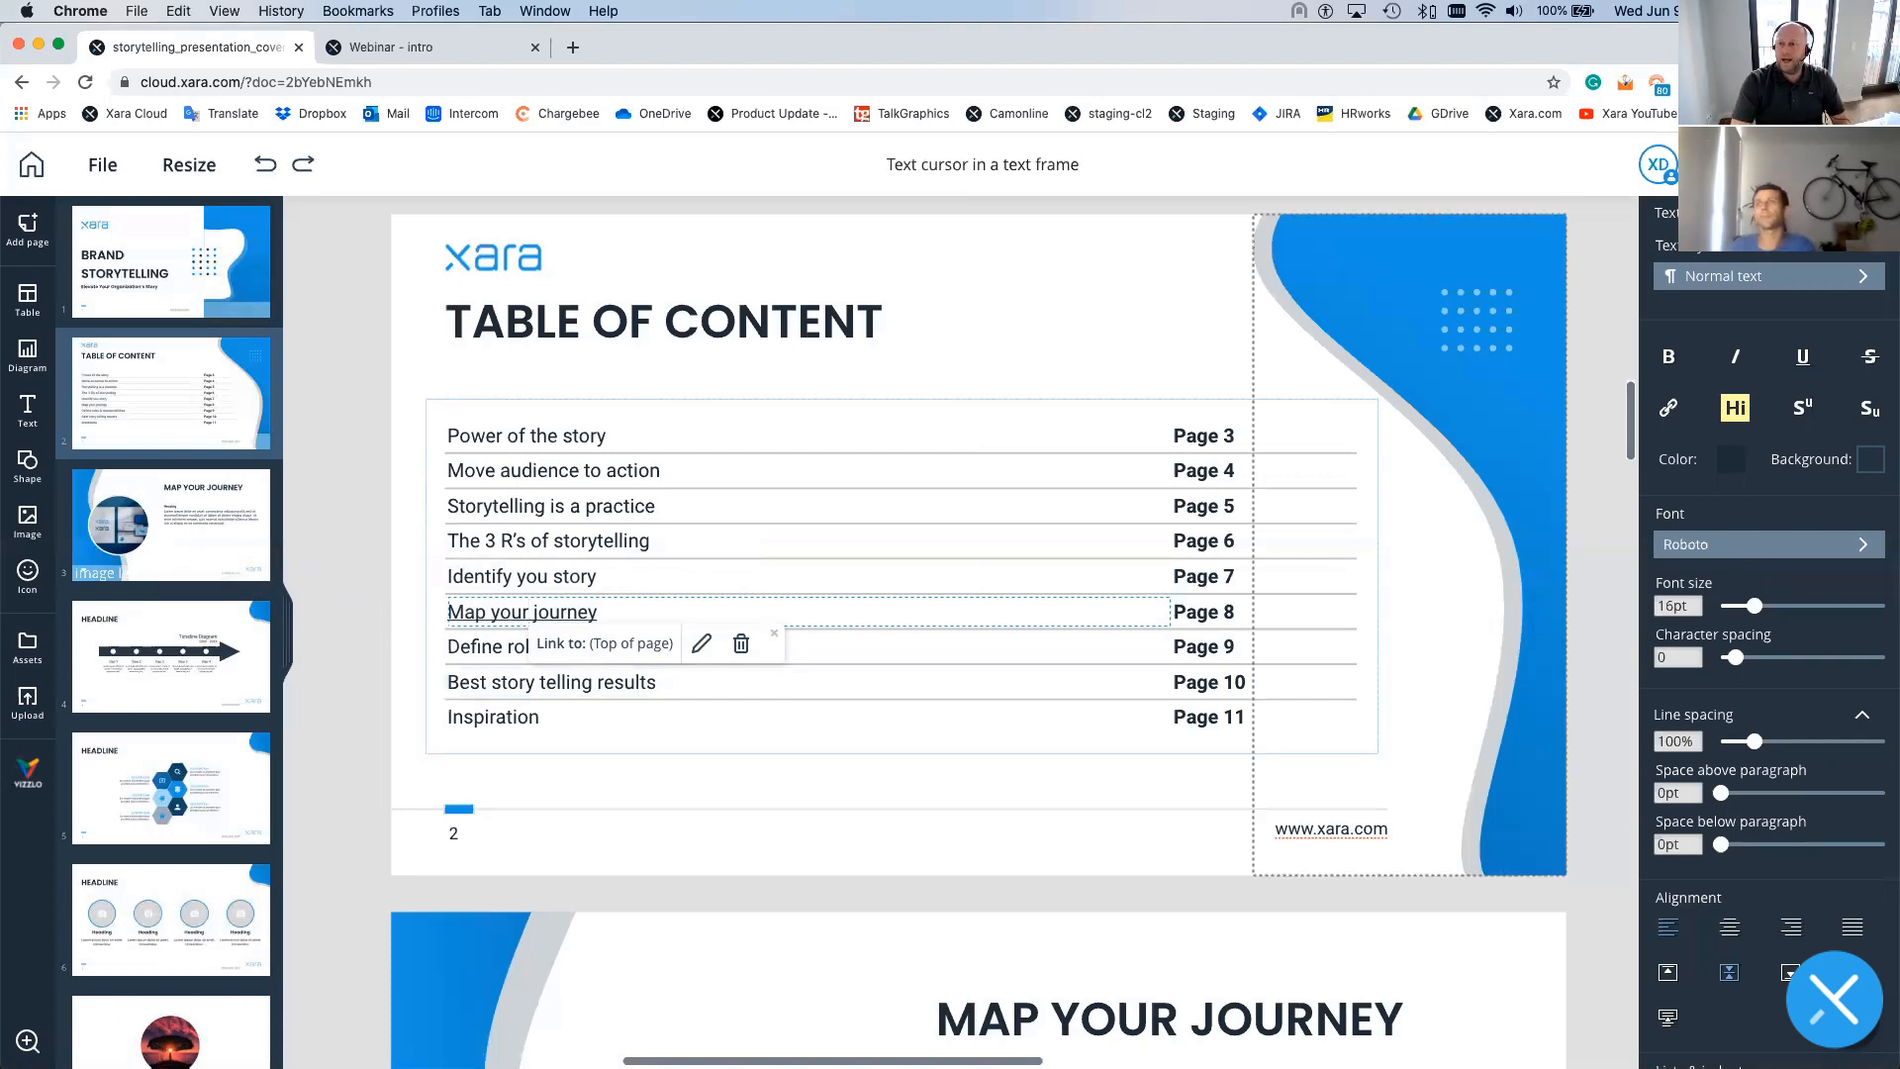
click(1742, 164)
click(1720, 289)
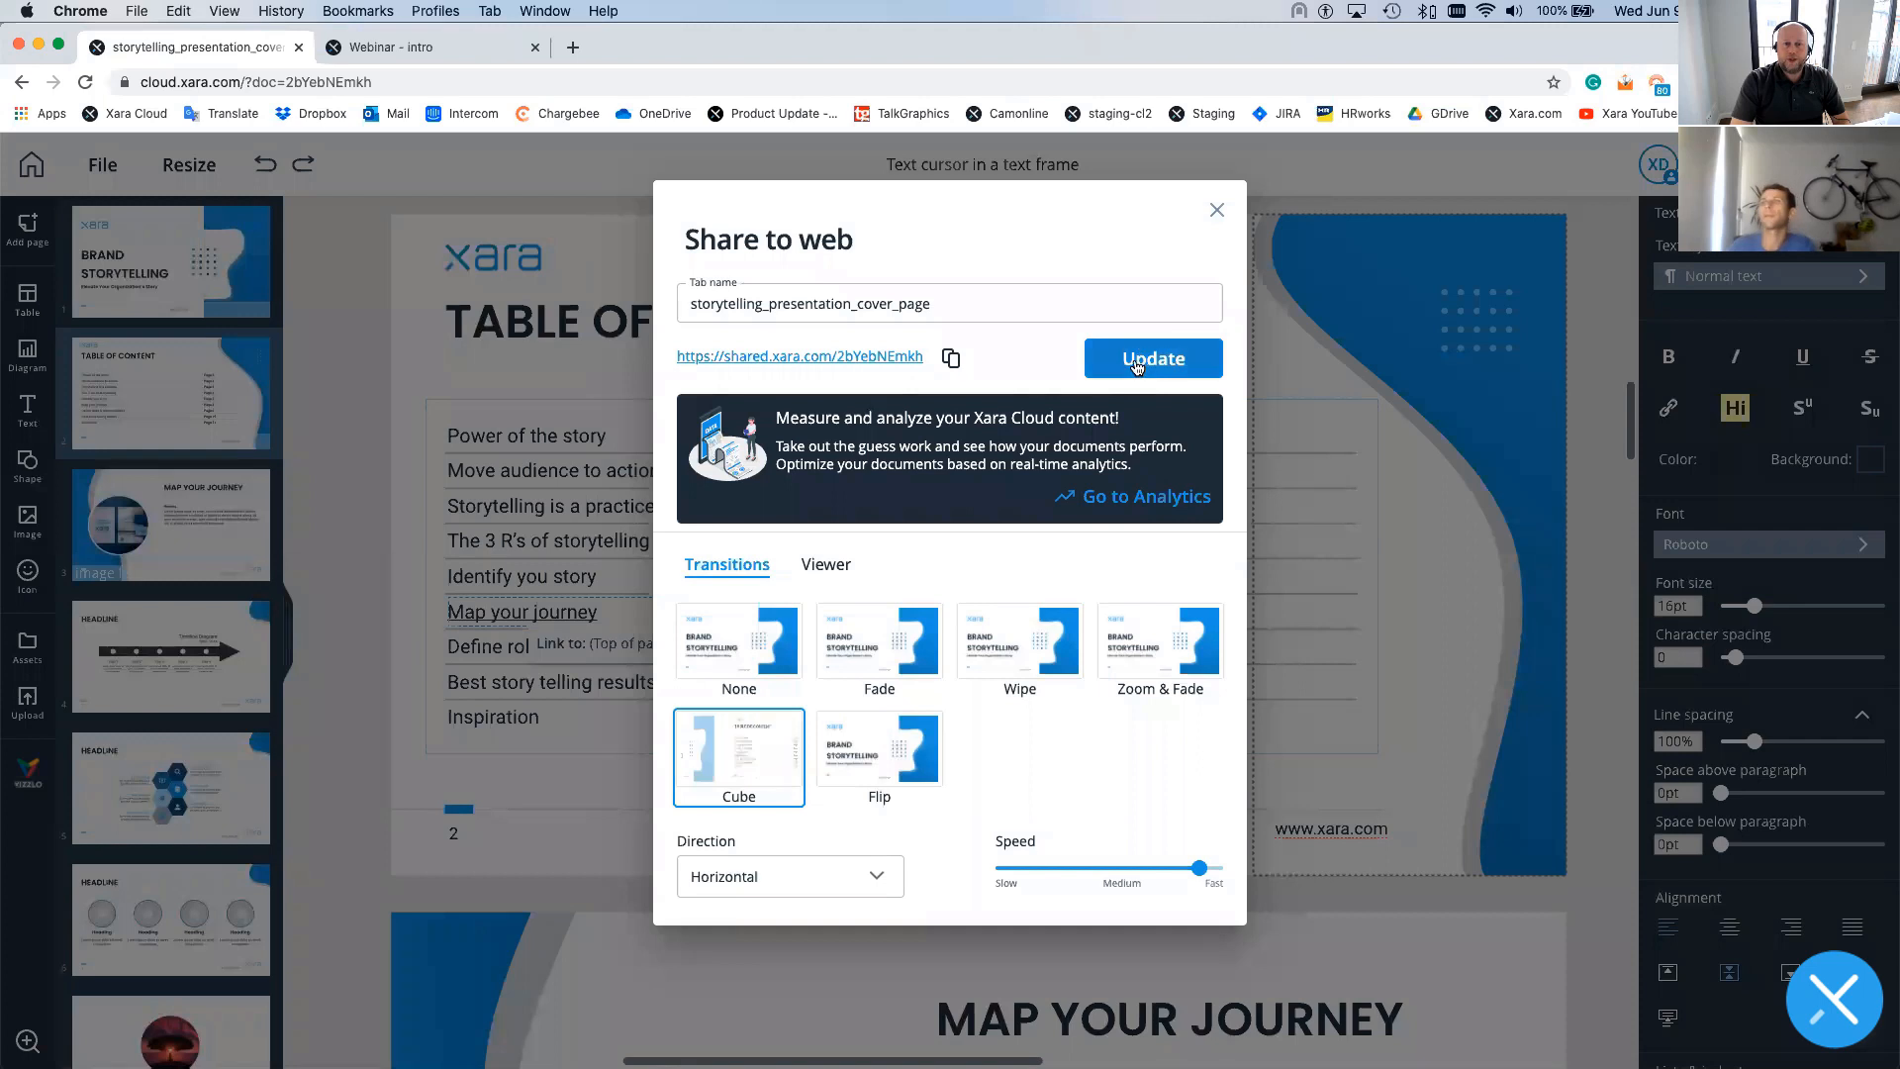
- Update the web version, close the dialog, and select the Inspiration contents entry
click(1136, 364)
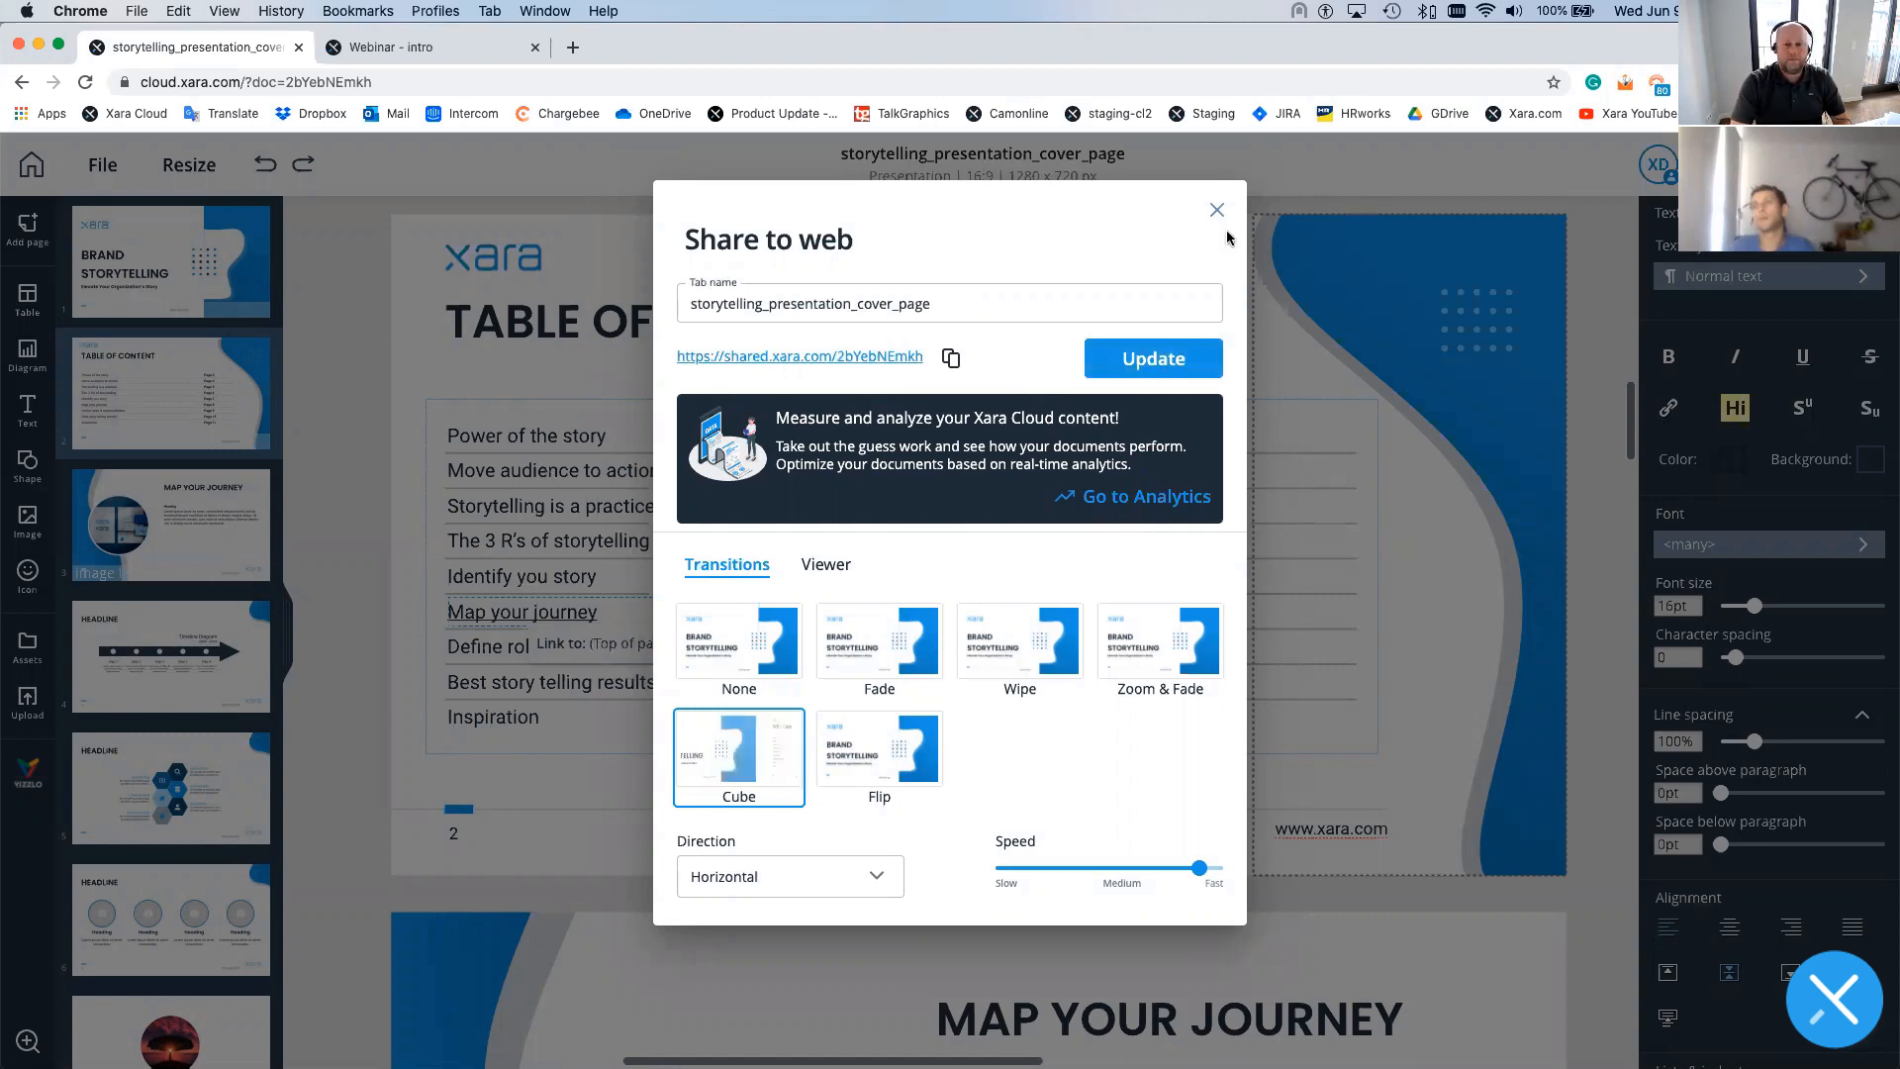
key(Escape)
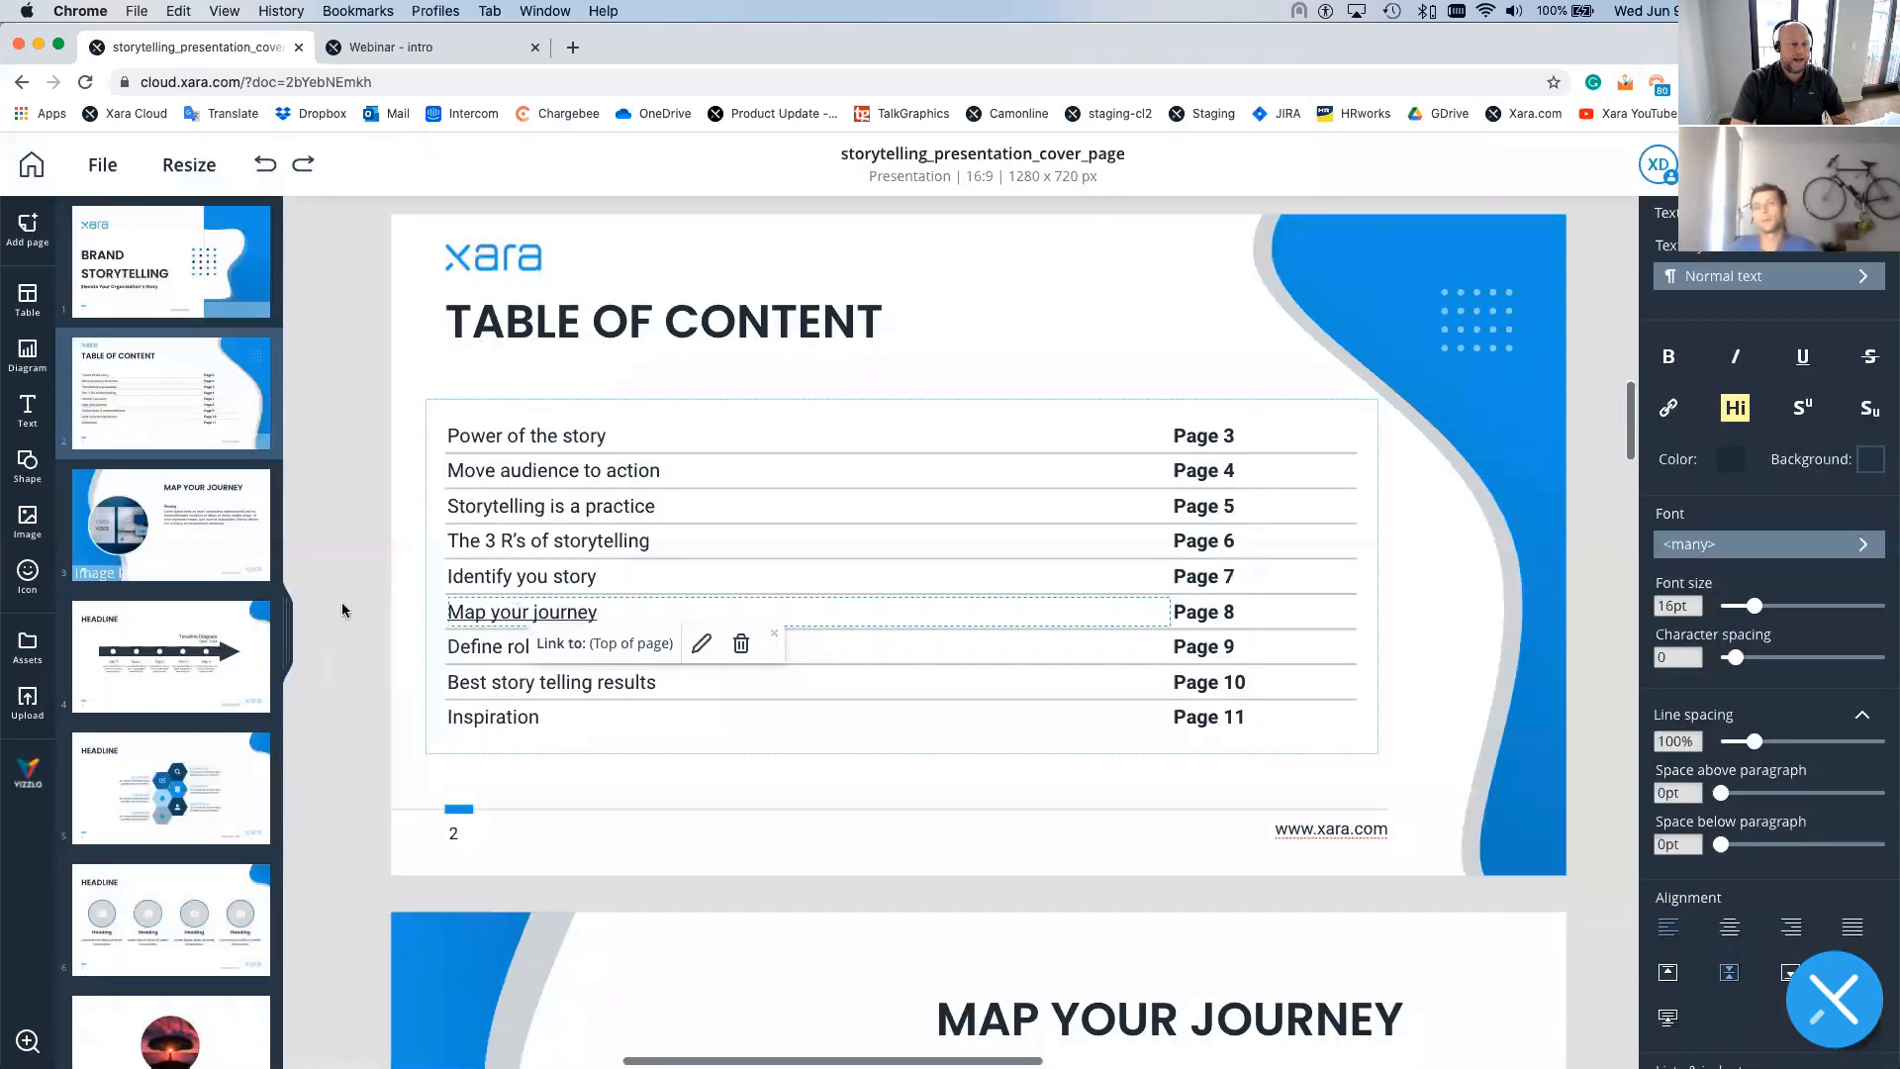
click(337, 594)
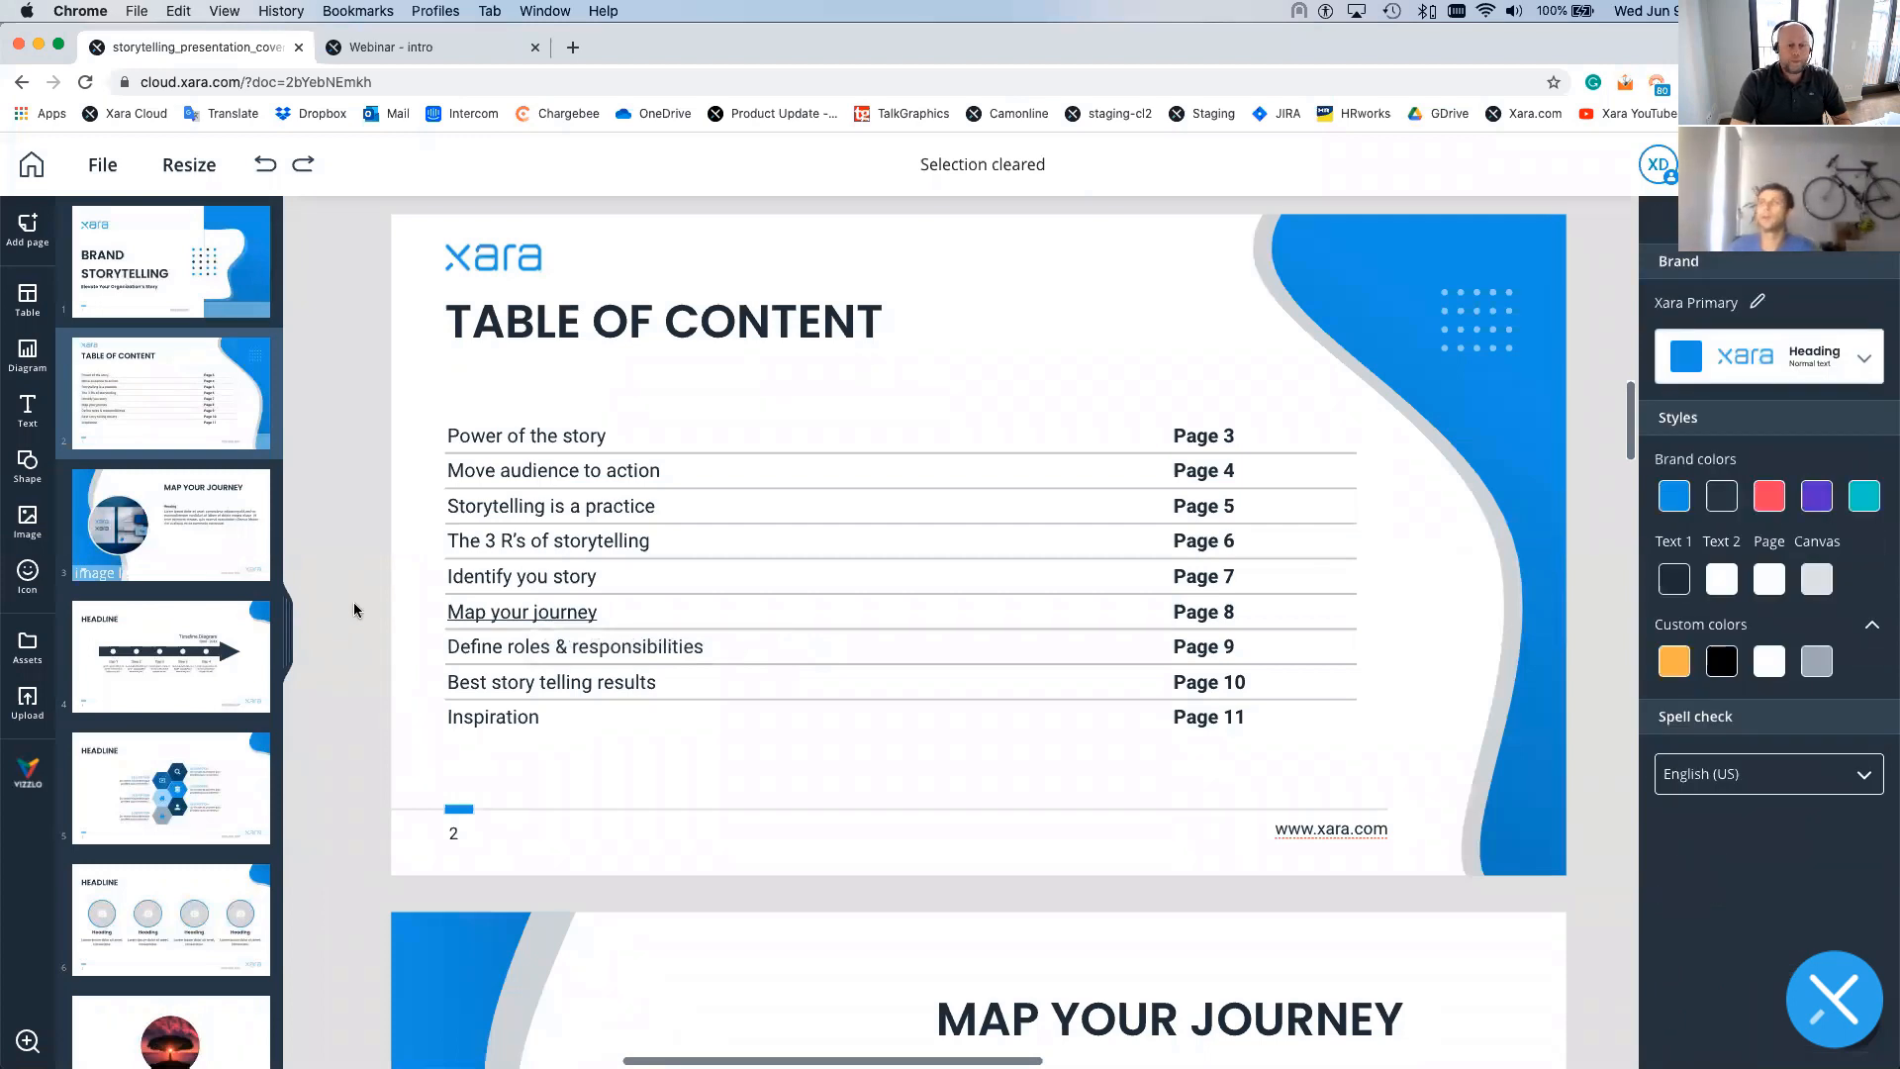
scroll(354, 609, down, 2)
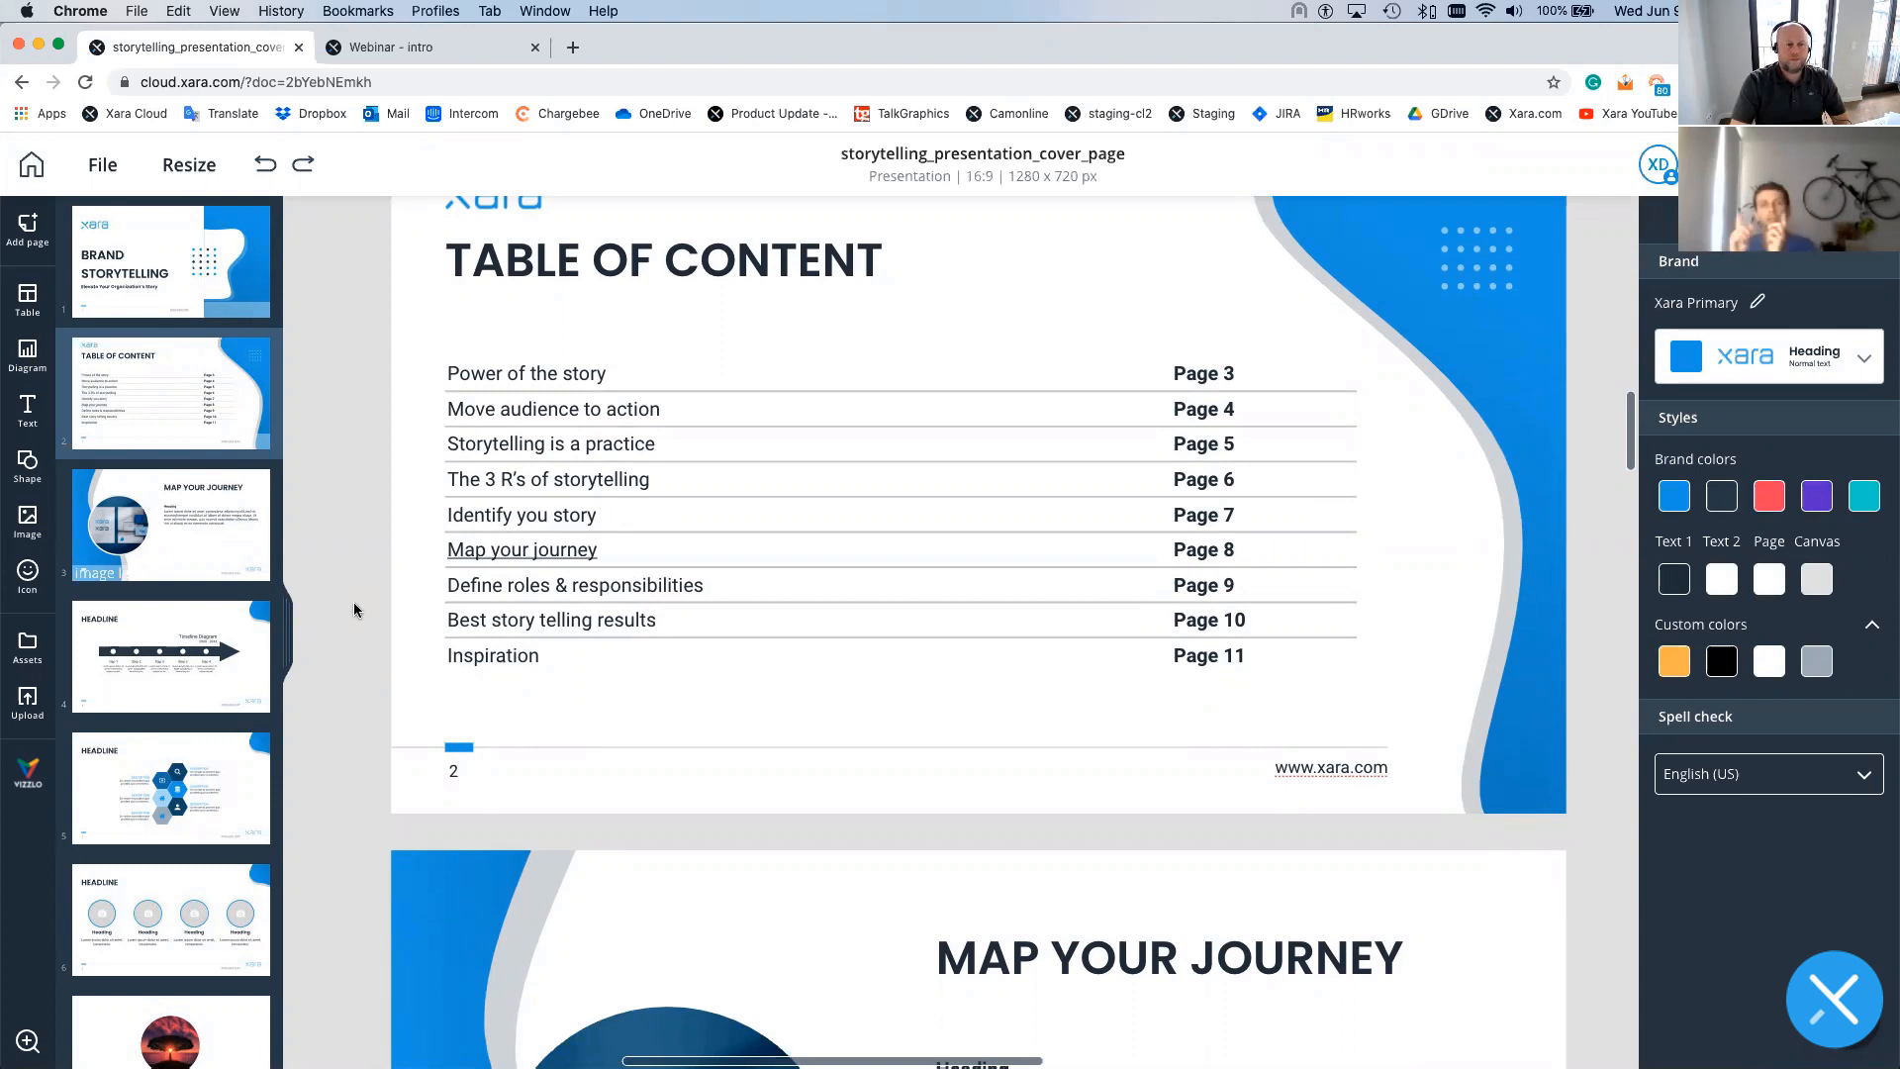
scroll(354, 610, up, 1)
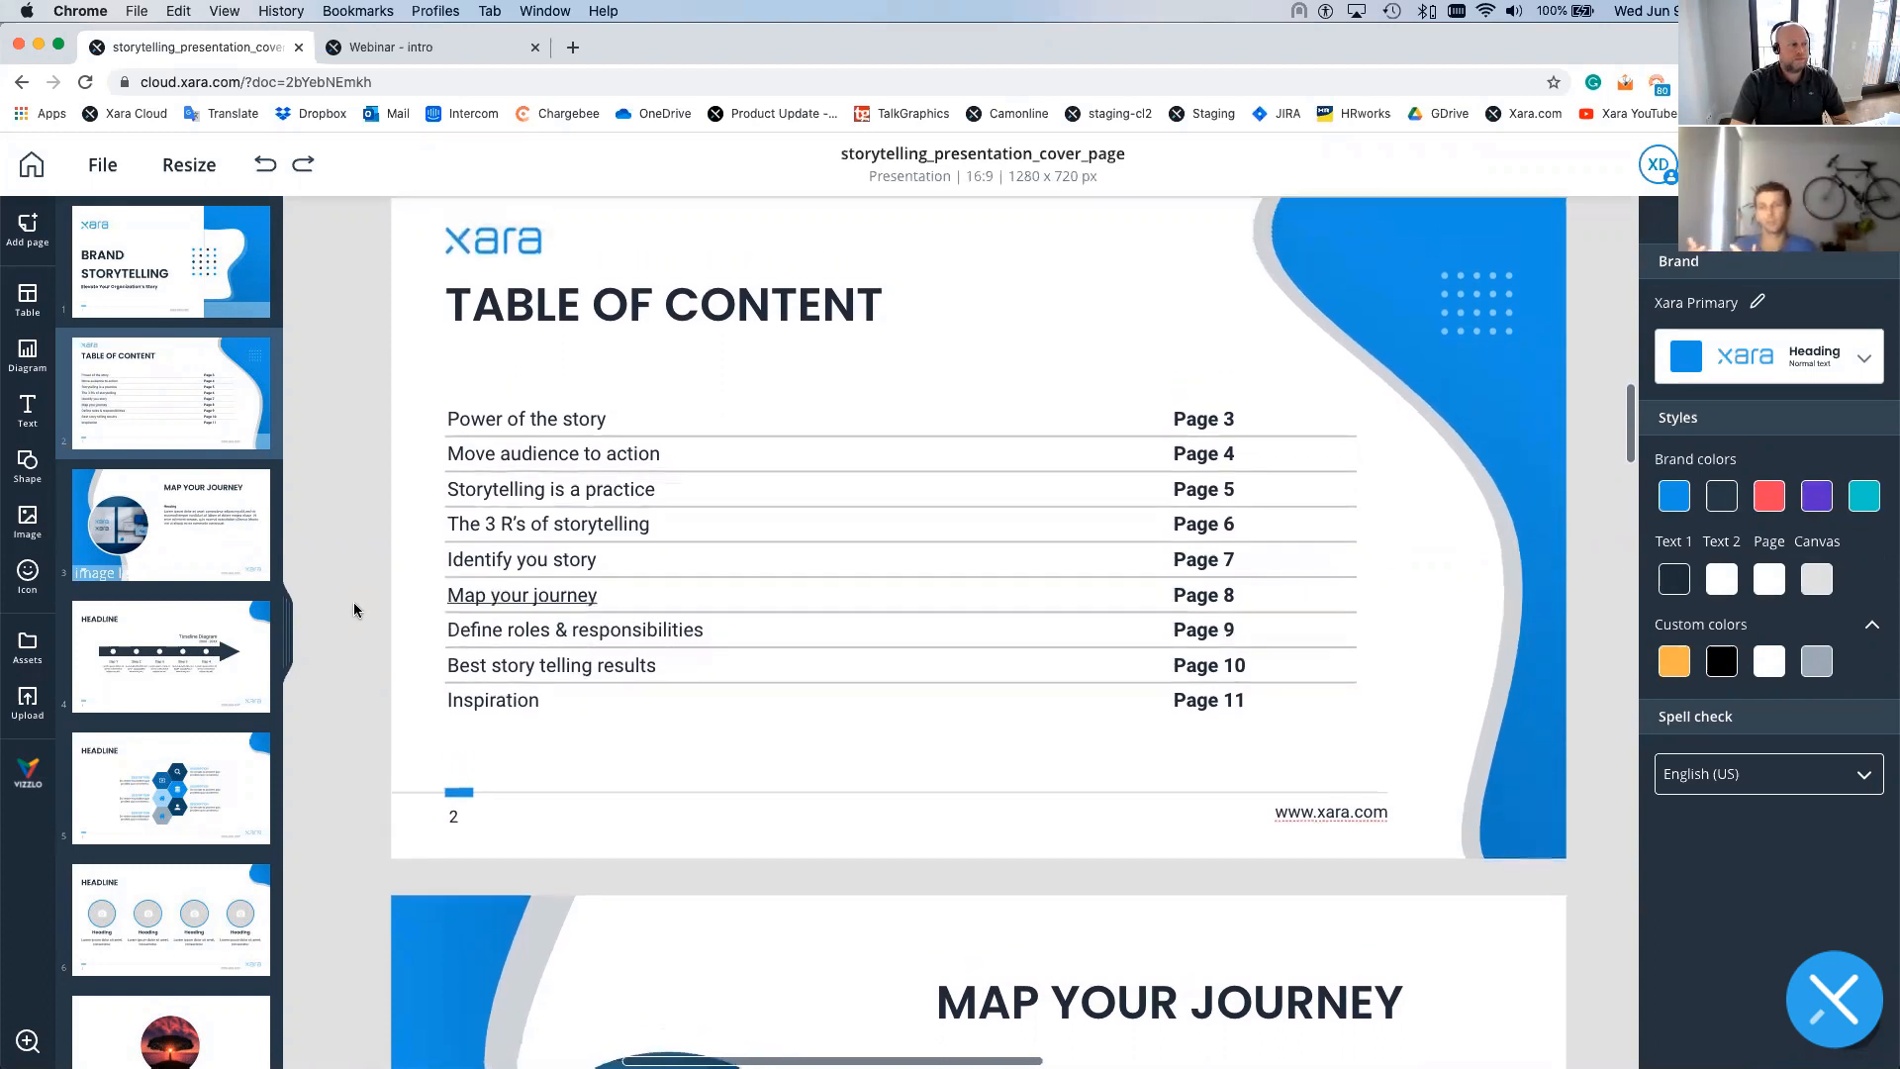
scroll(355, 609, down, 2)
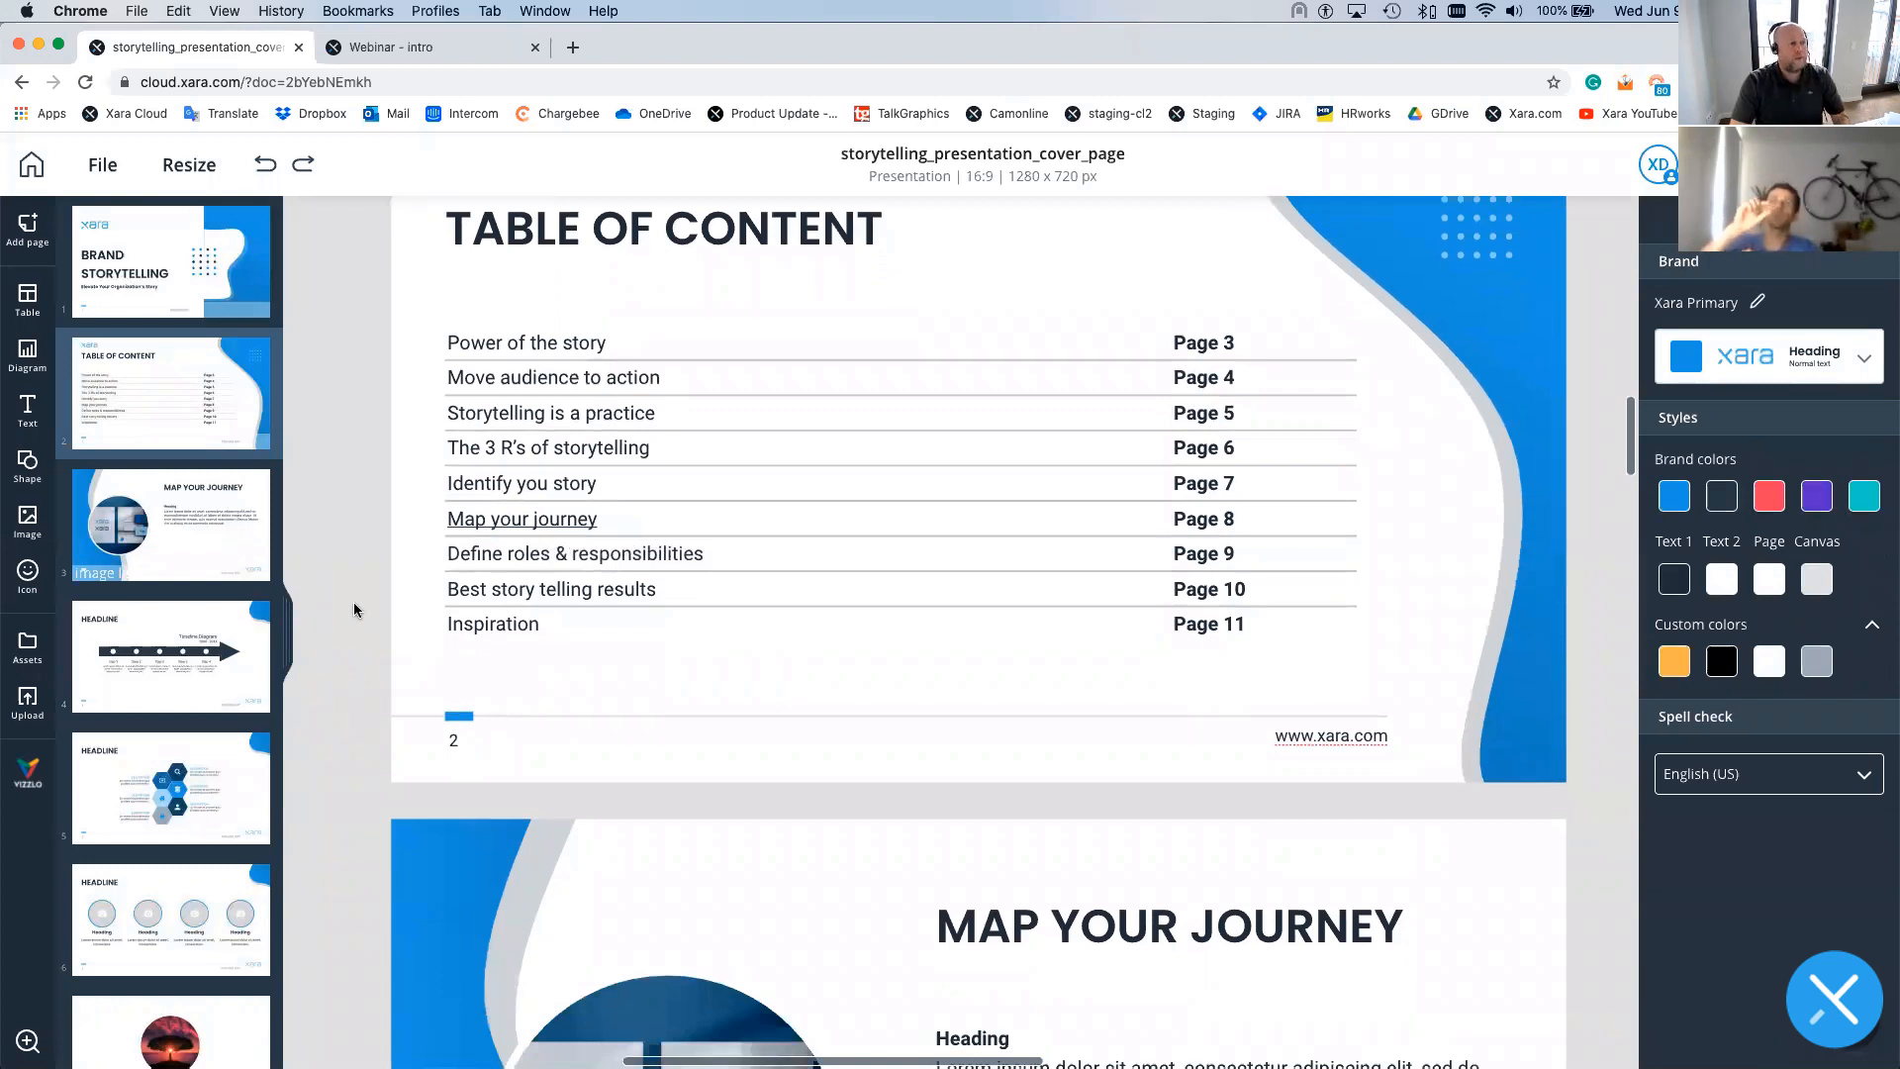
click(564, 619)
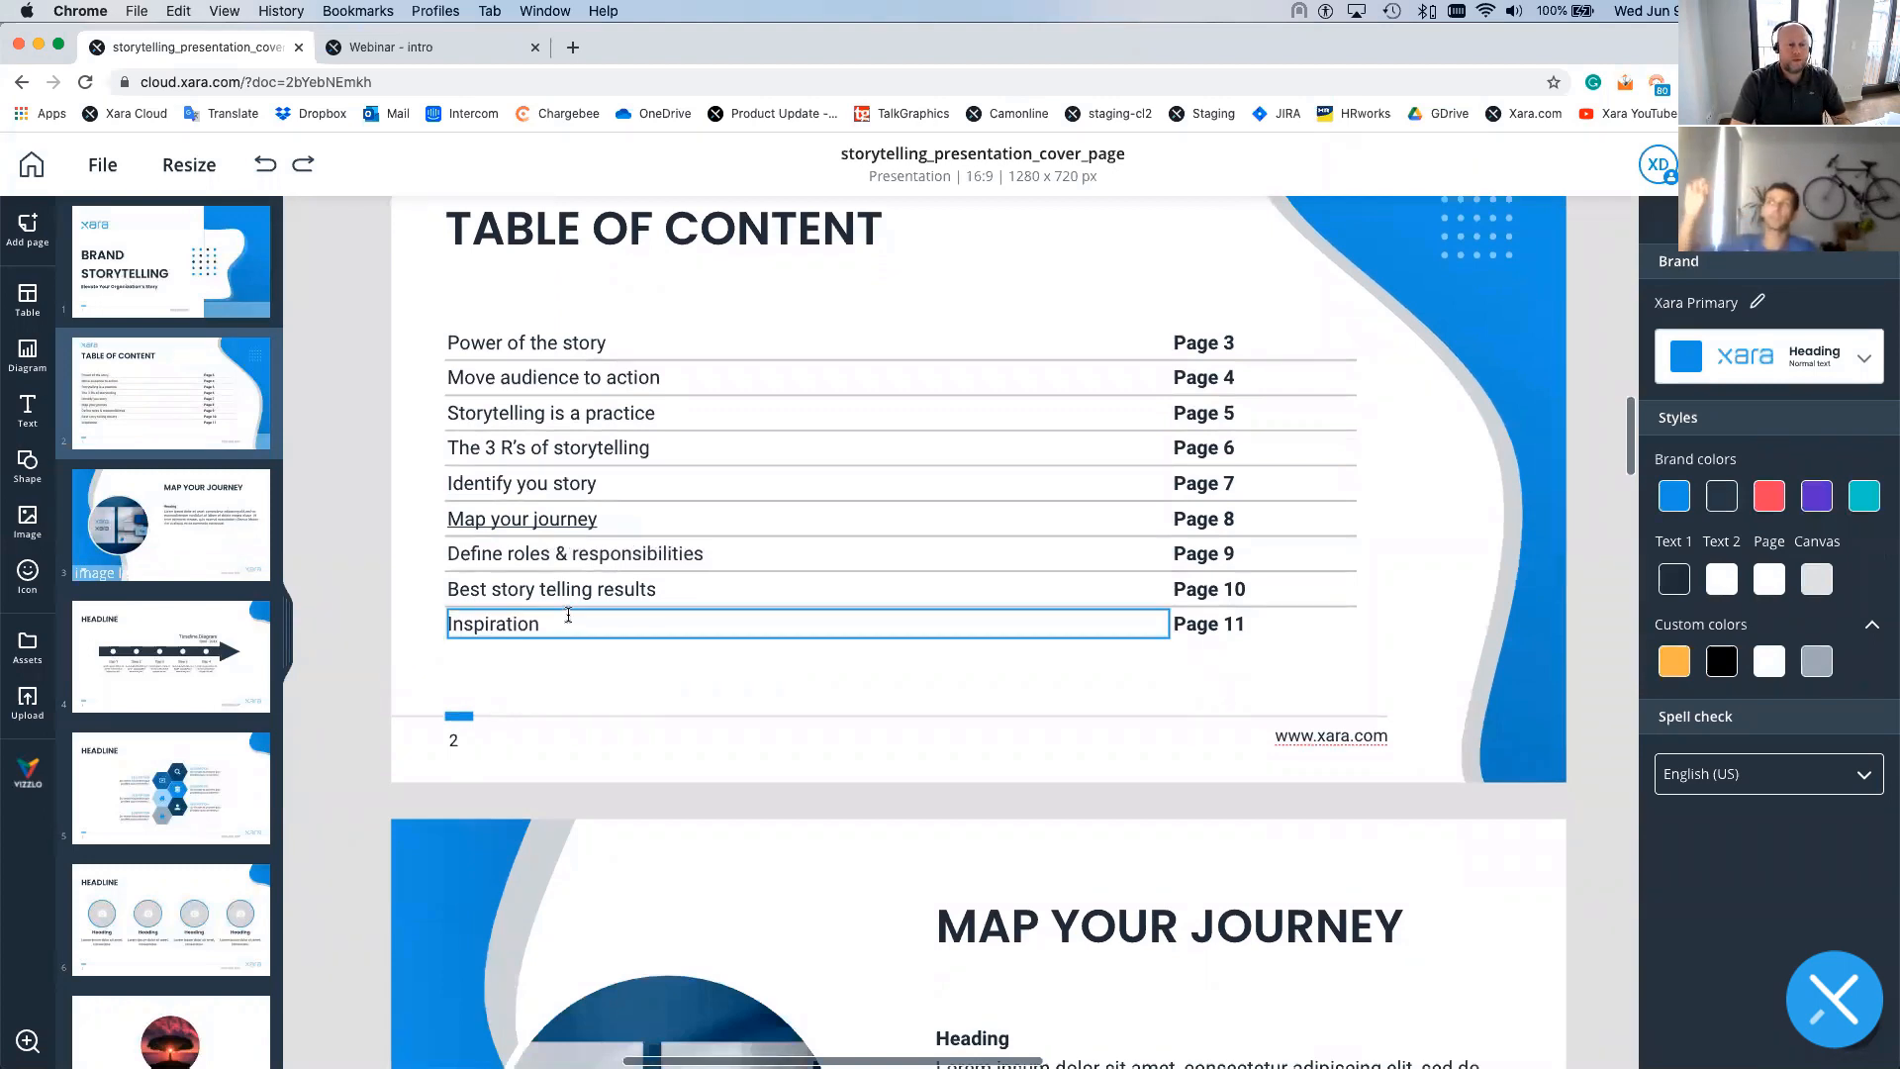
scroll(354, 593, up, 4)
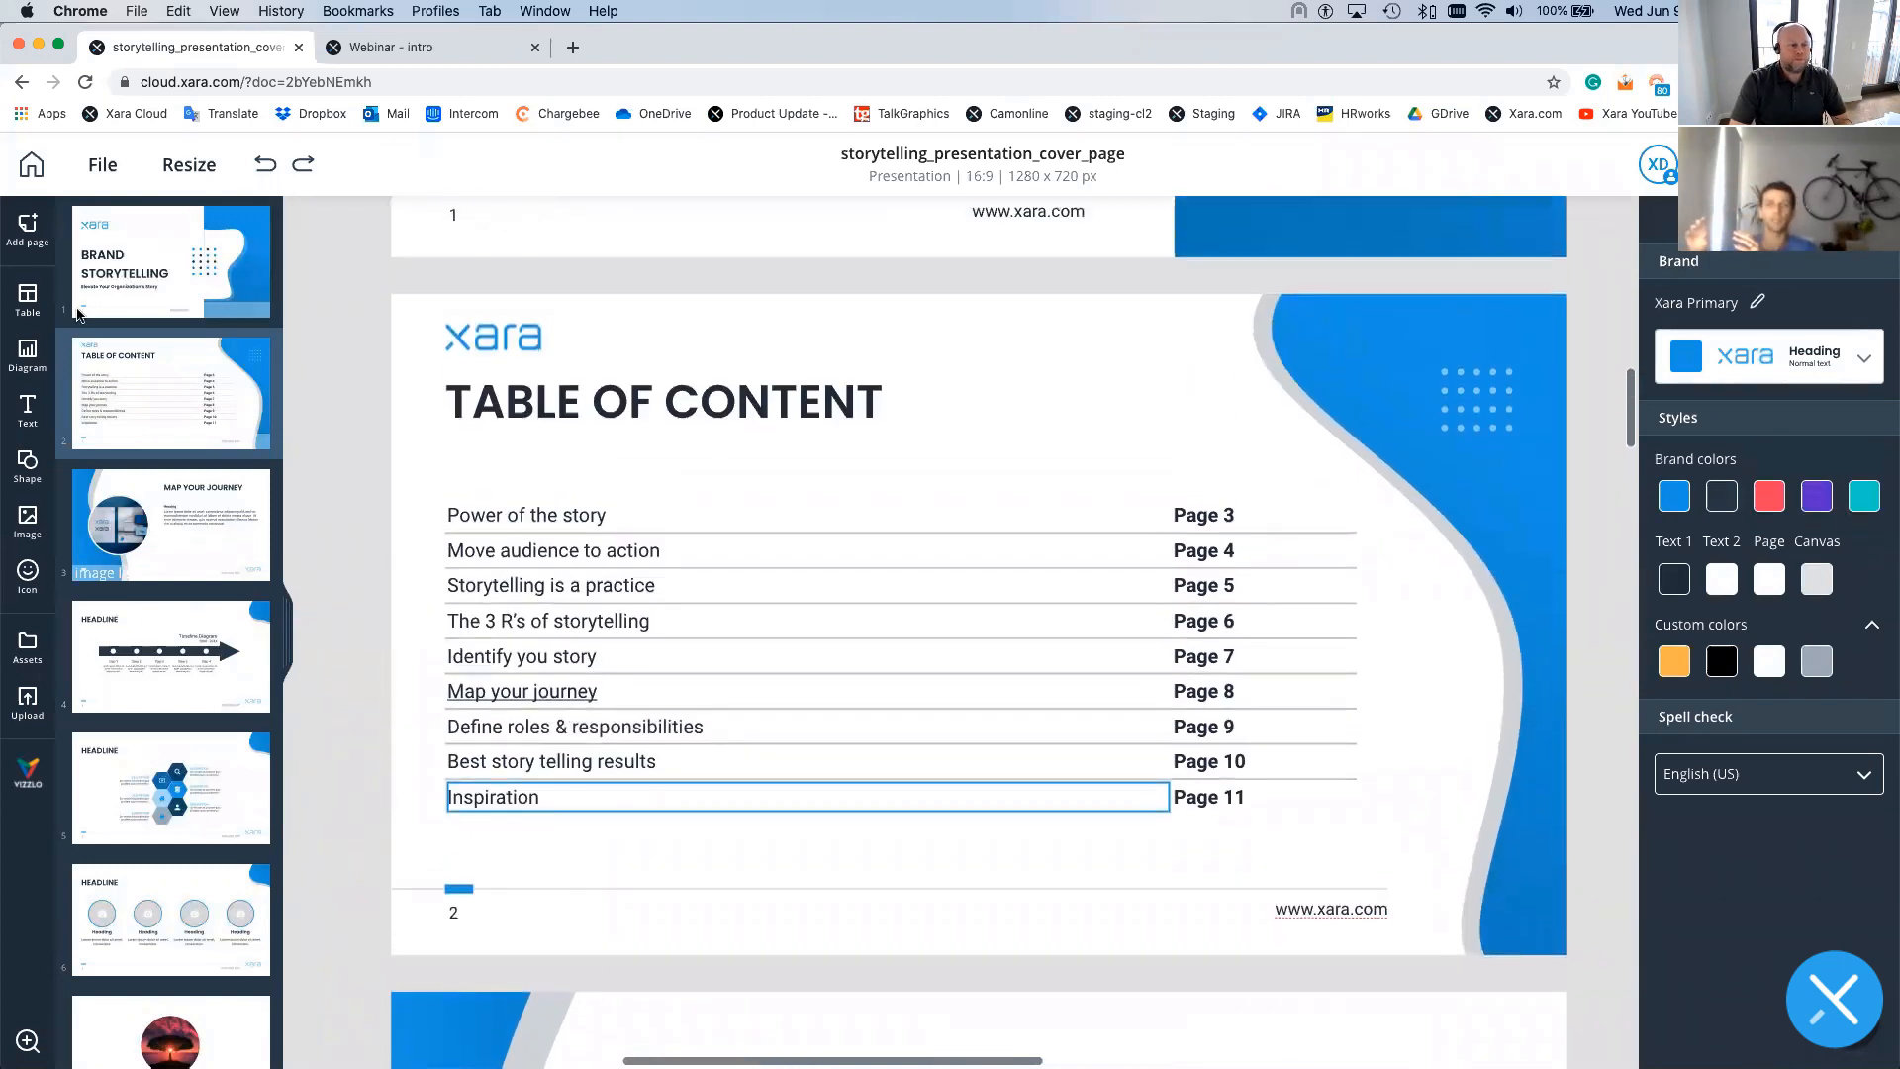
- Add power, envelope and person icons in a row atop the Table of Content page
click(30, 576)
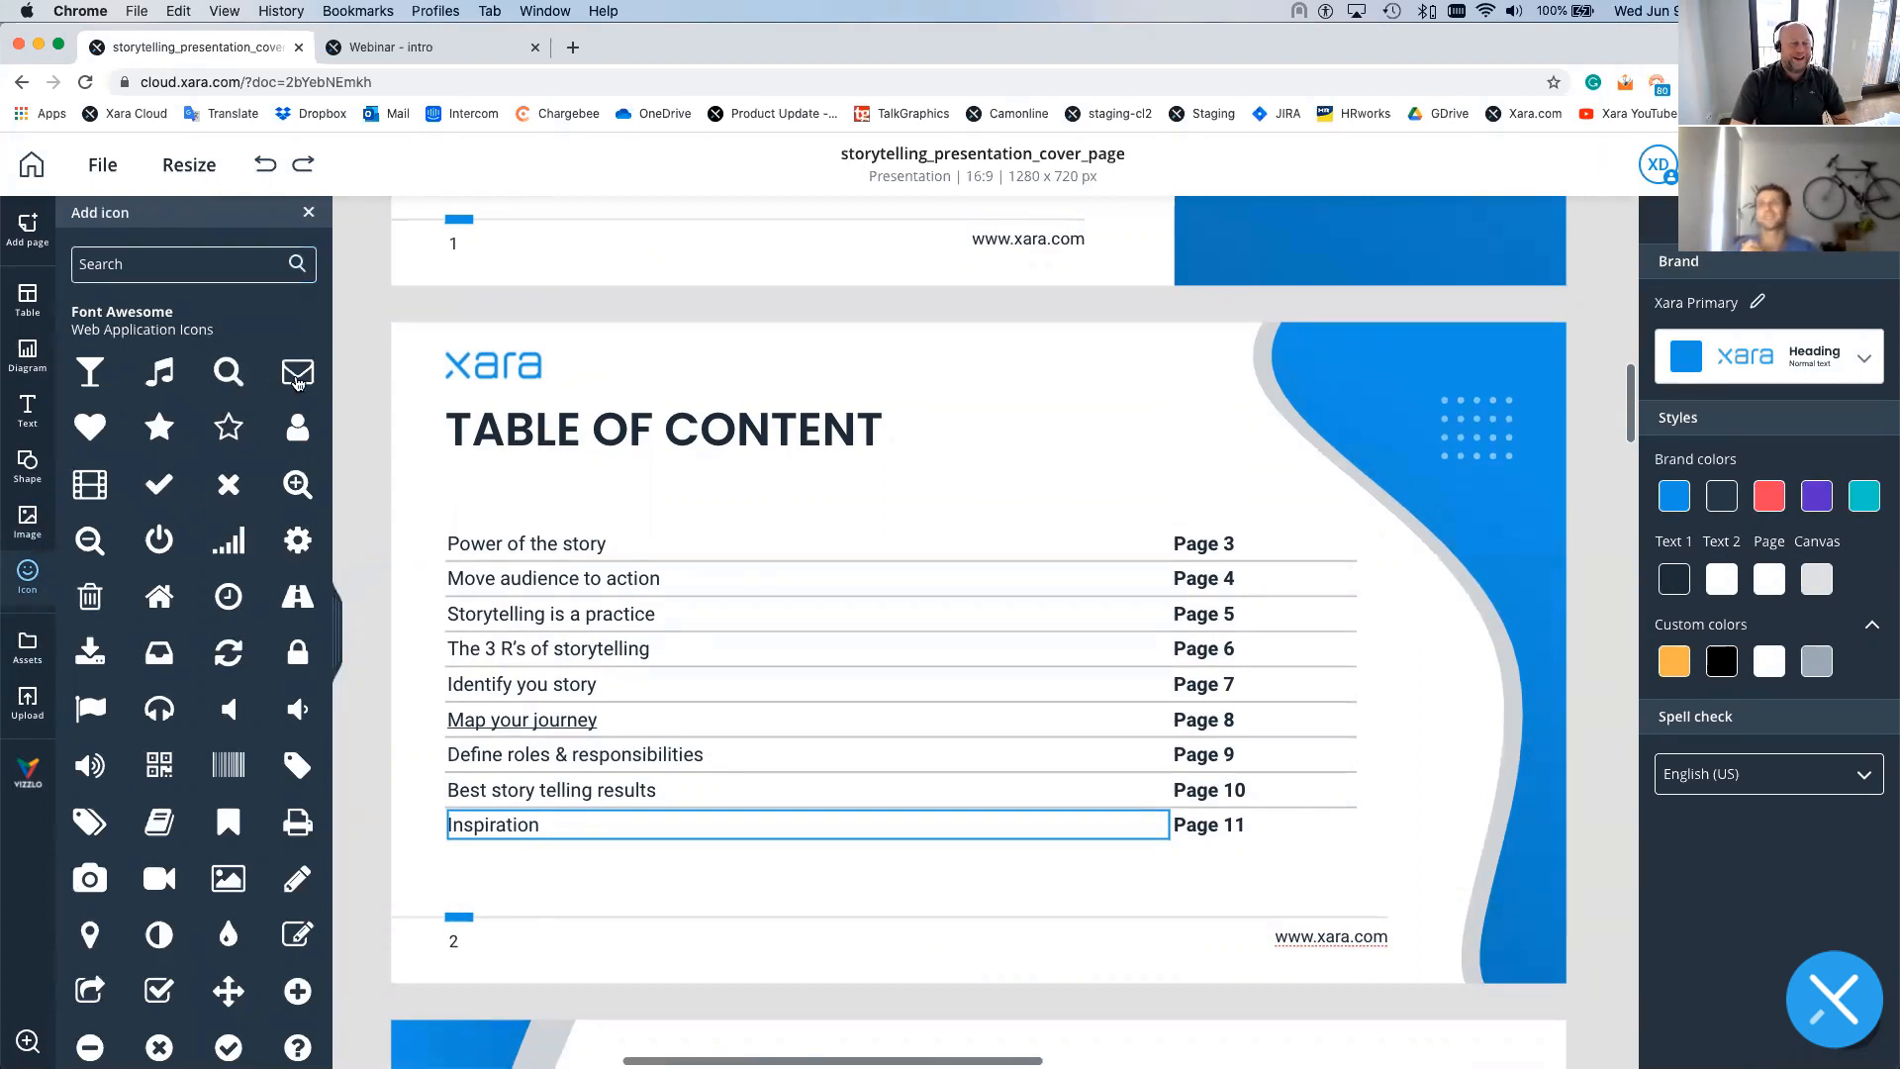
drag(622, 380, 1115, 367)
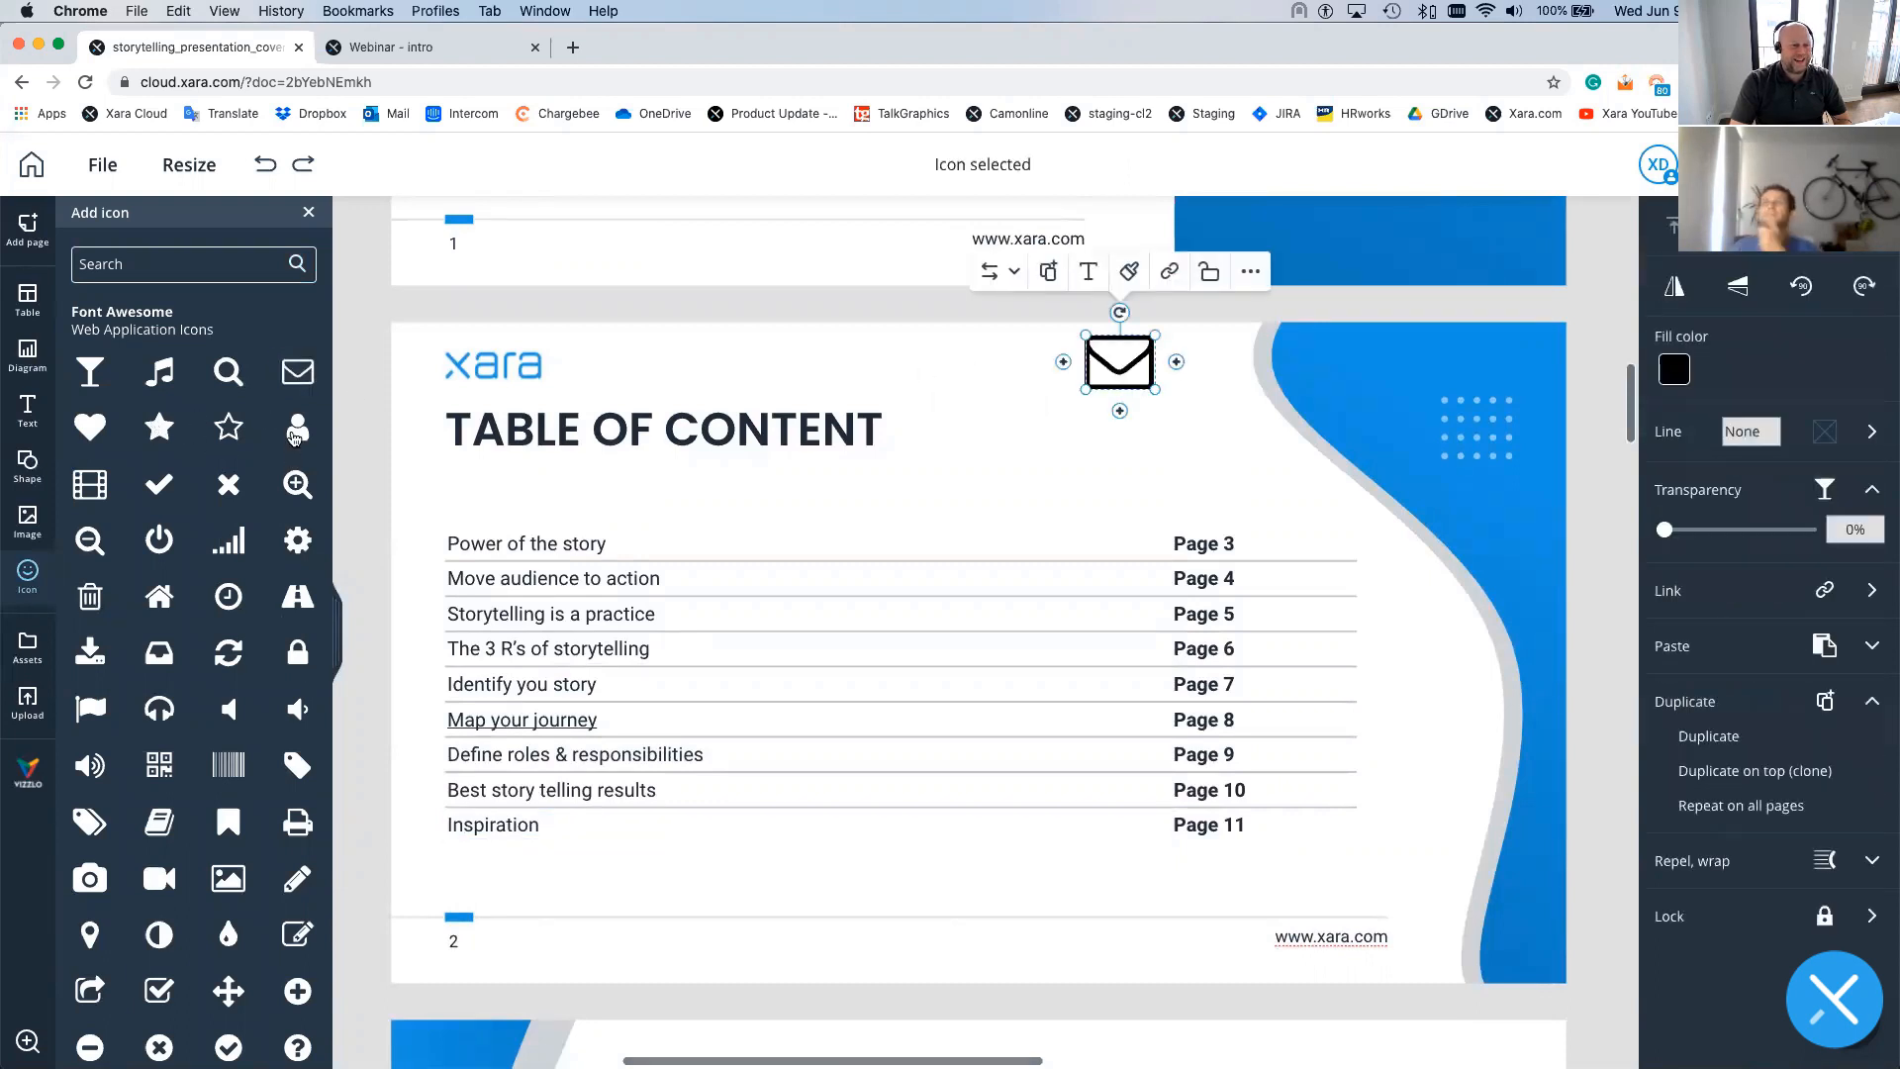
drag(1150, 434, 1237, 362)
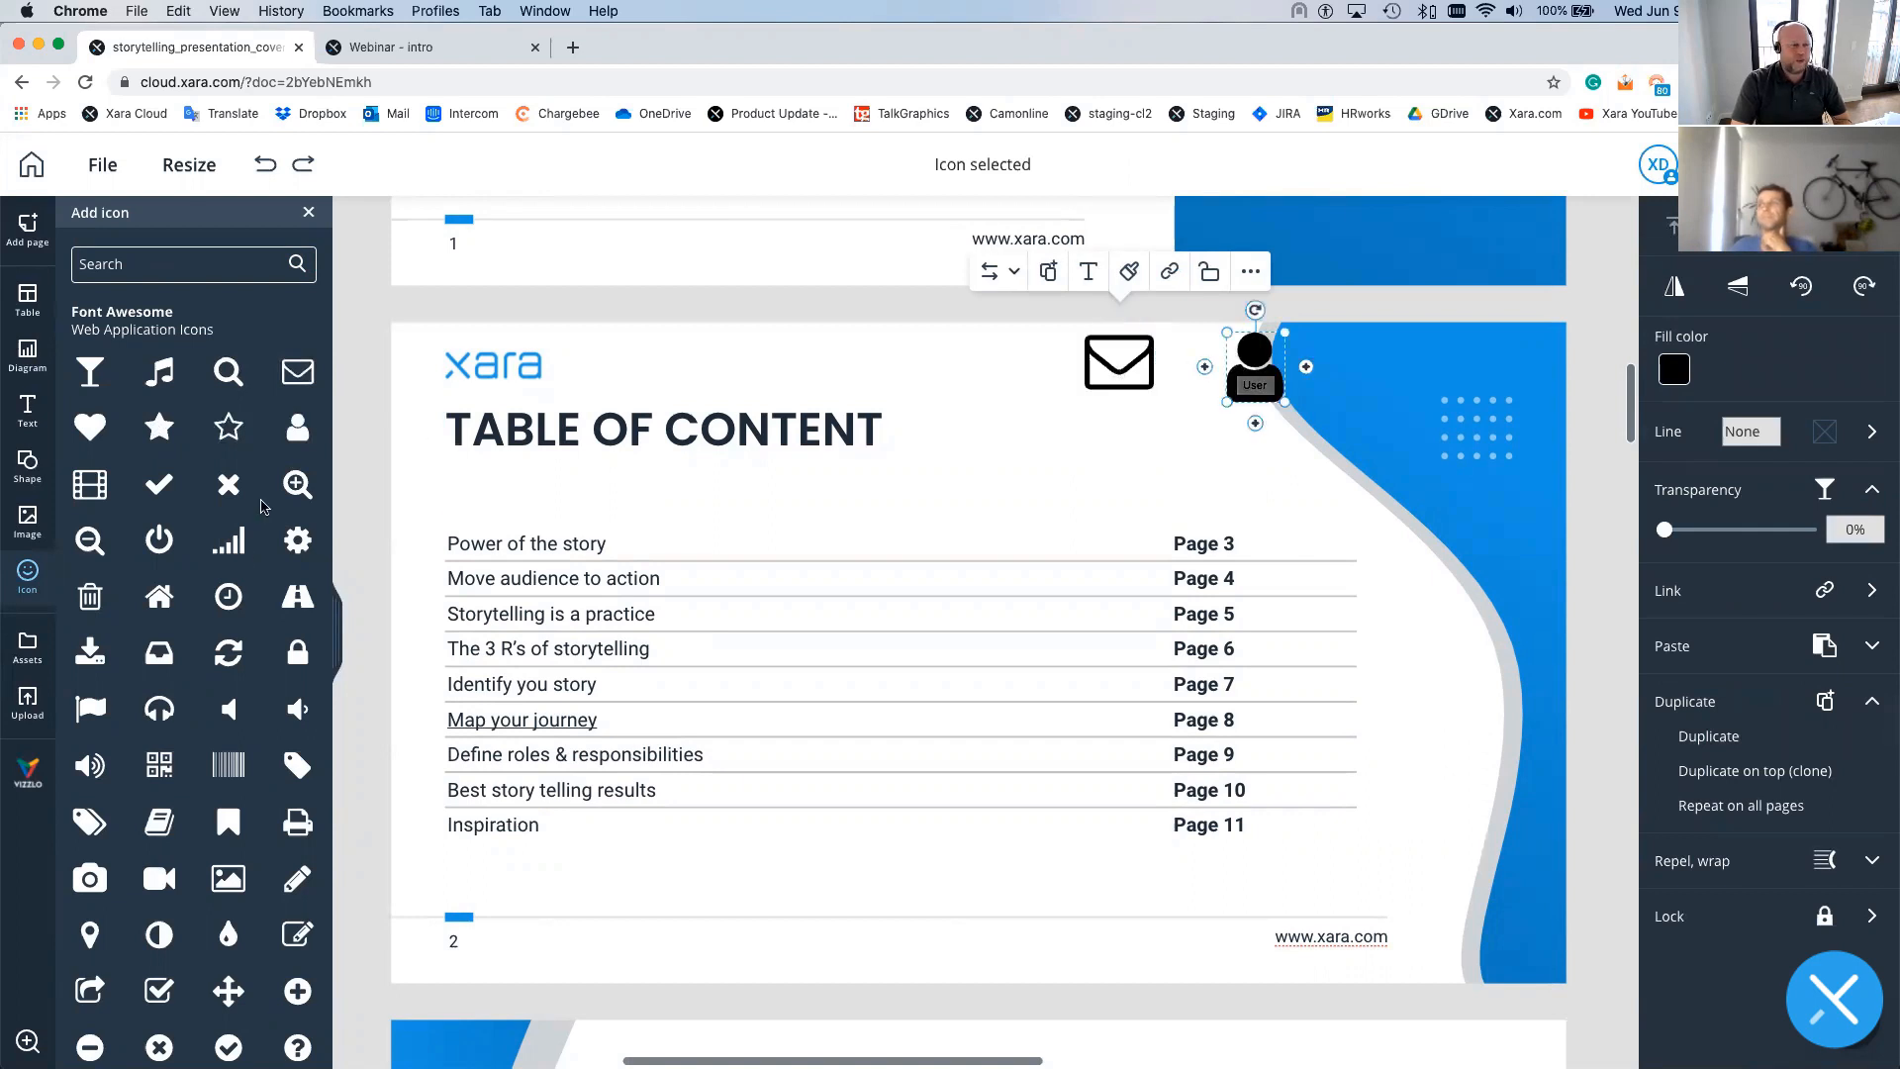
drag(159, 540, 976, 367)
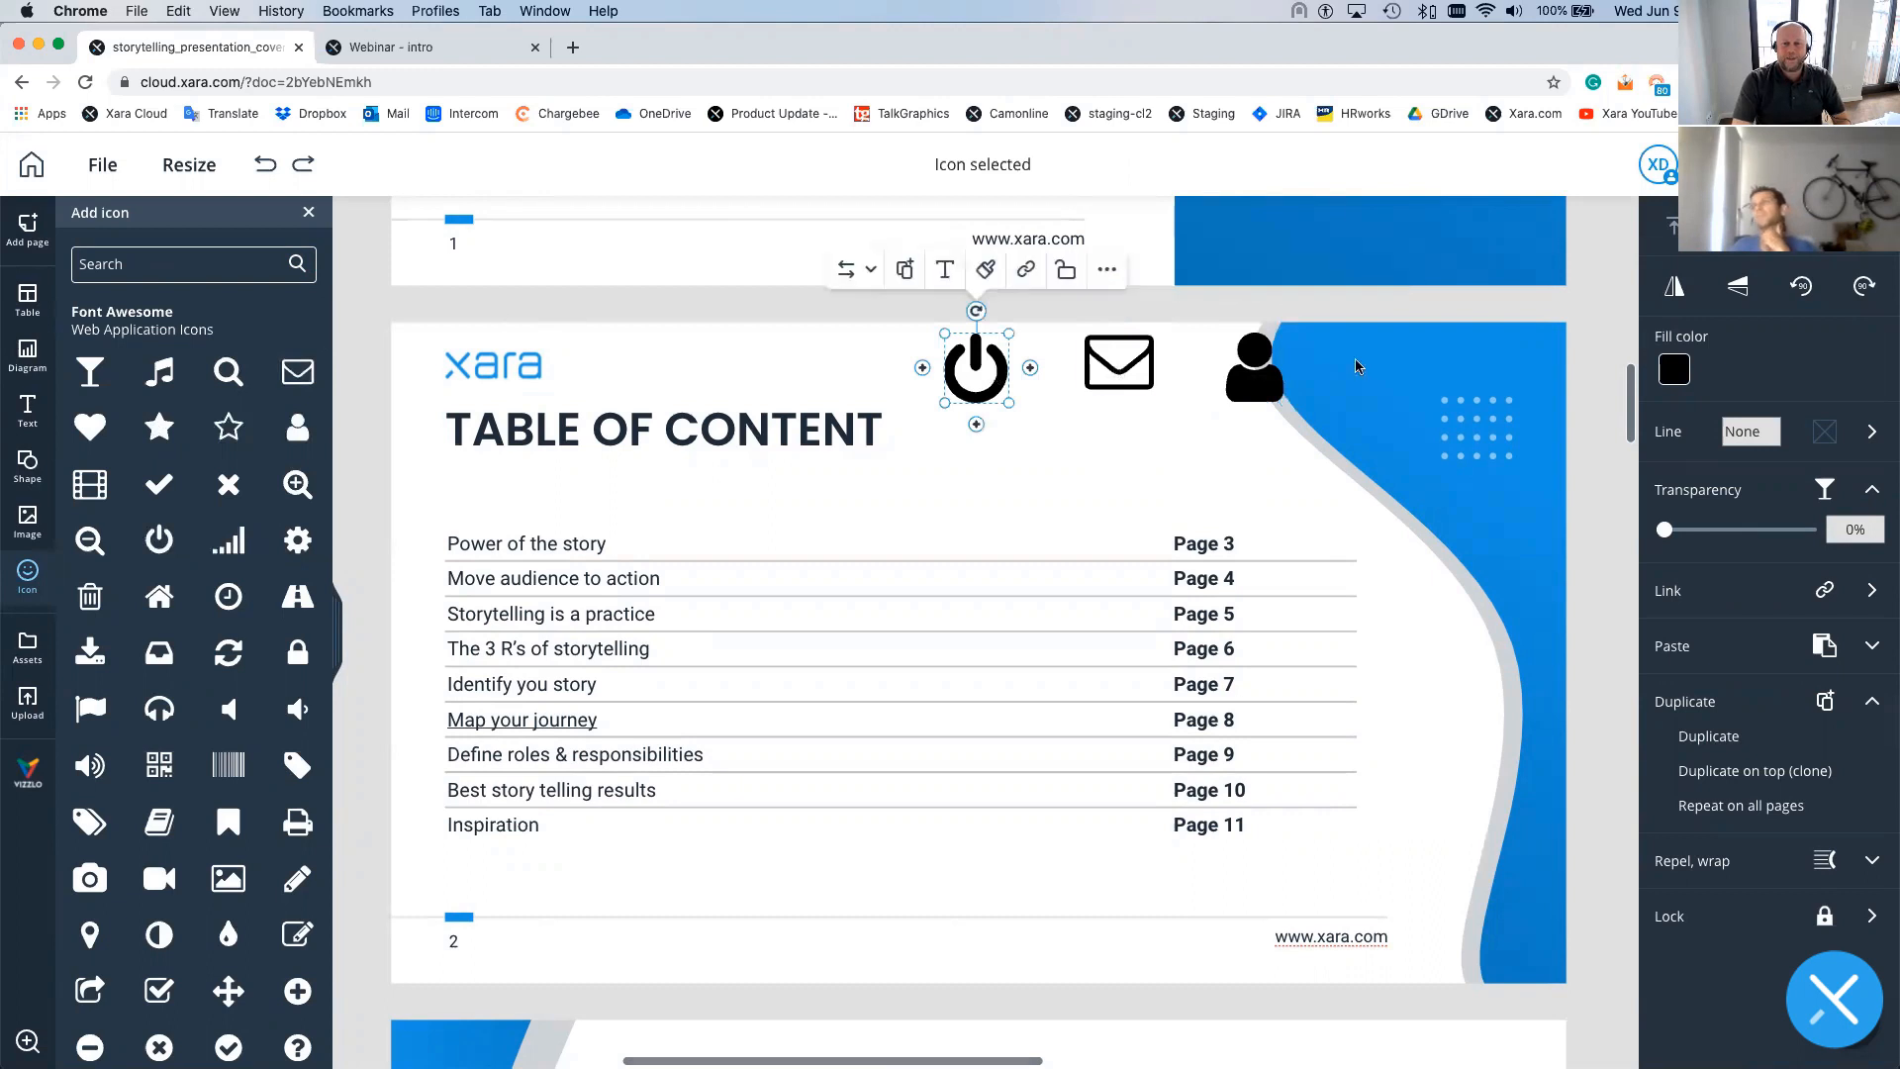
click(699, 345)
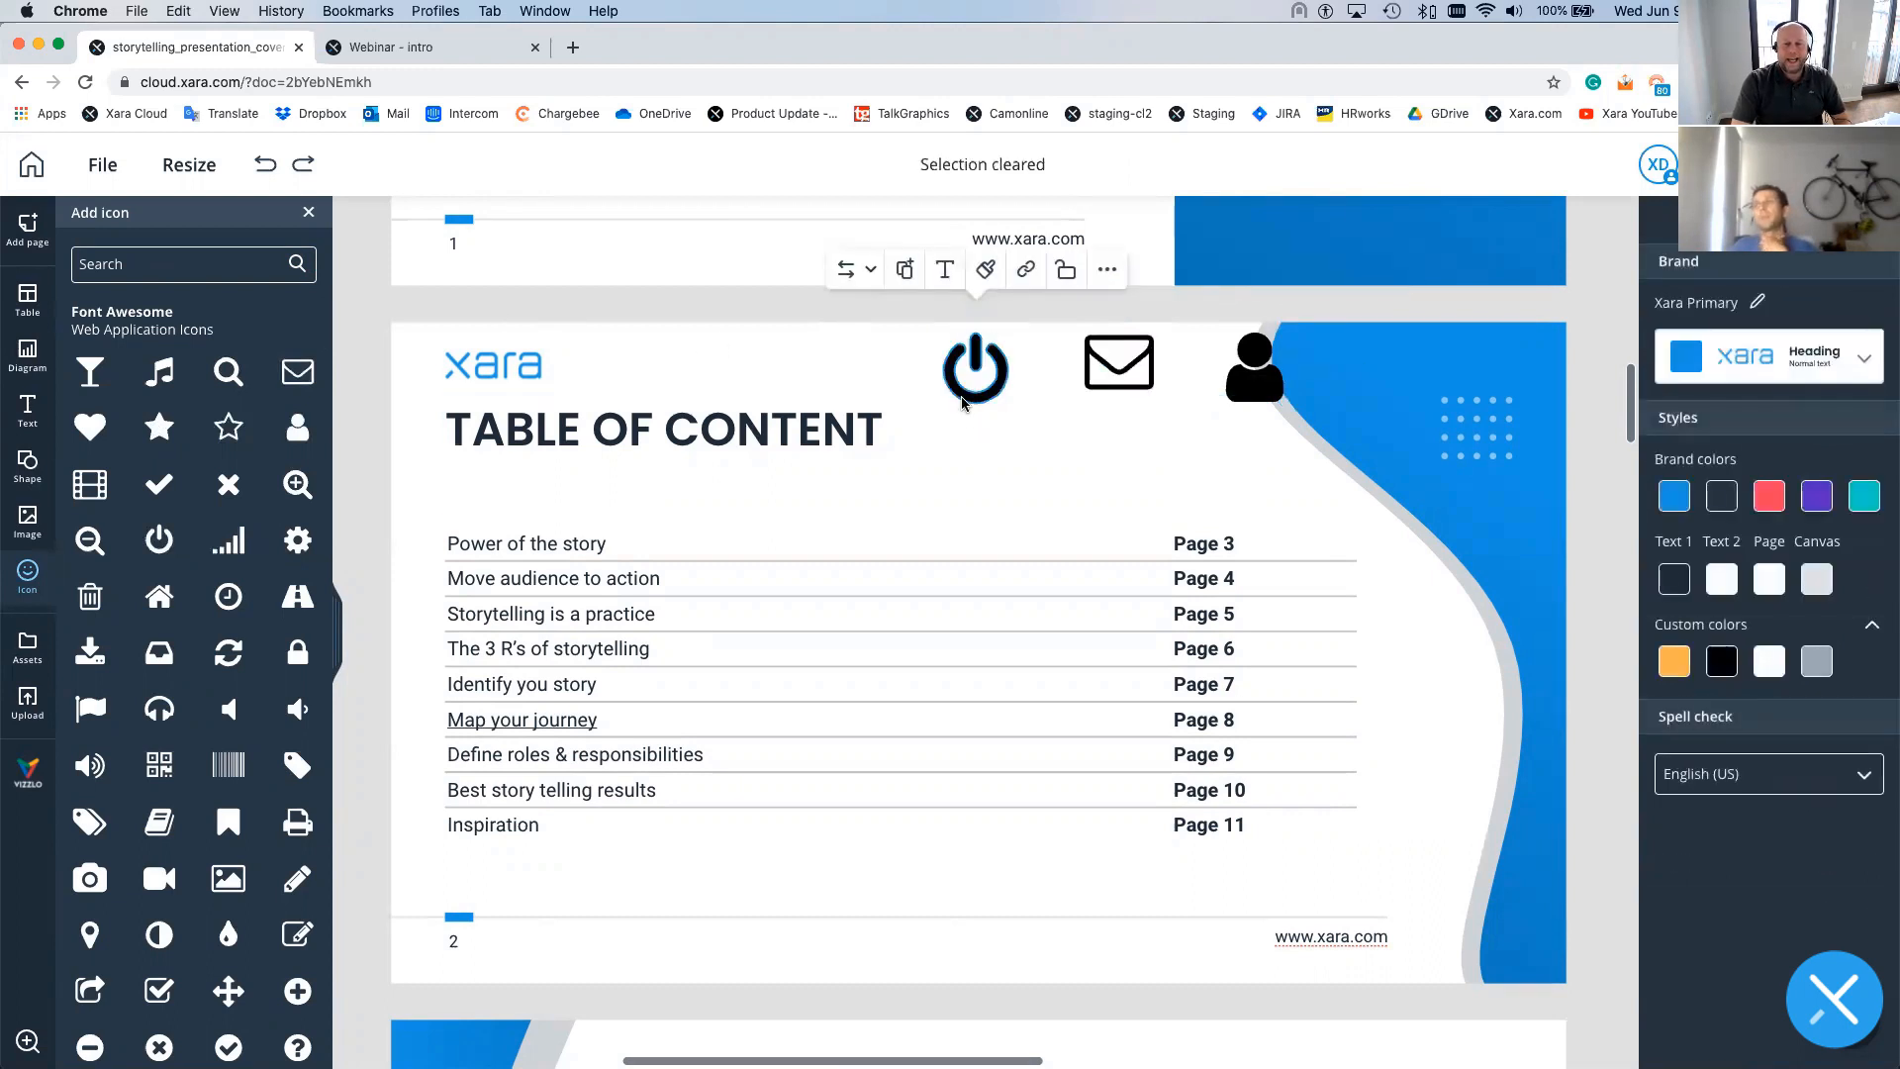
click(961, 396)
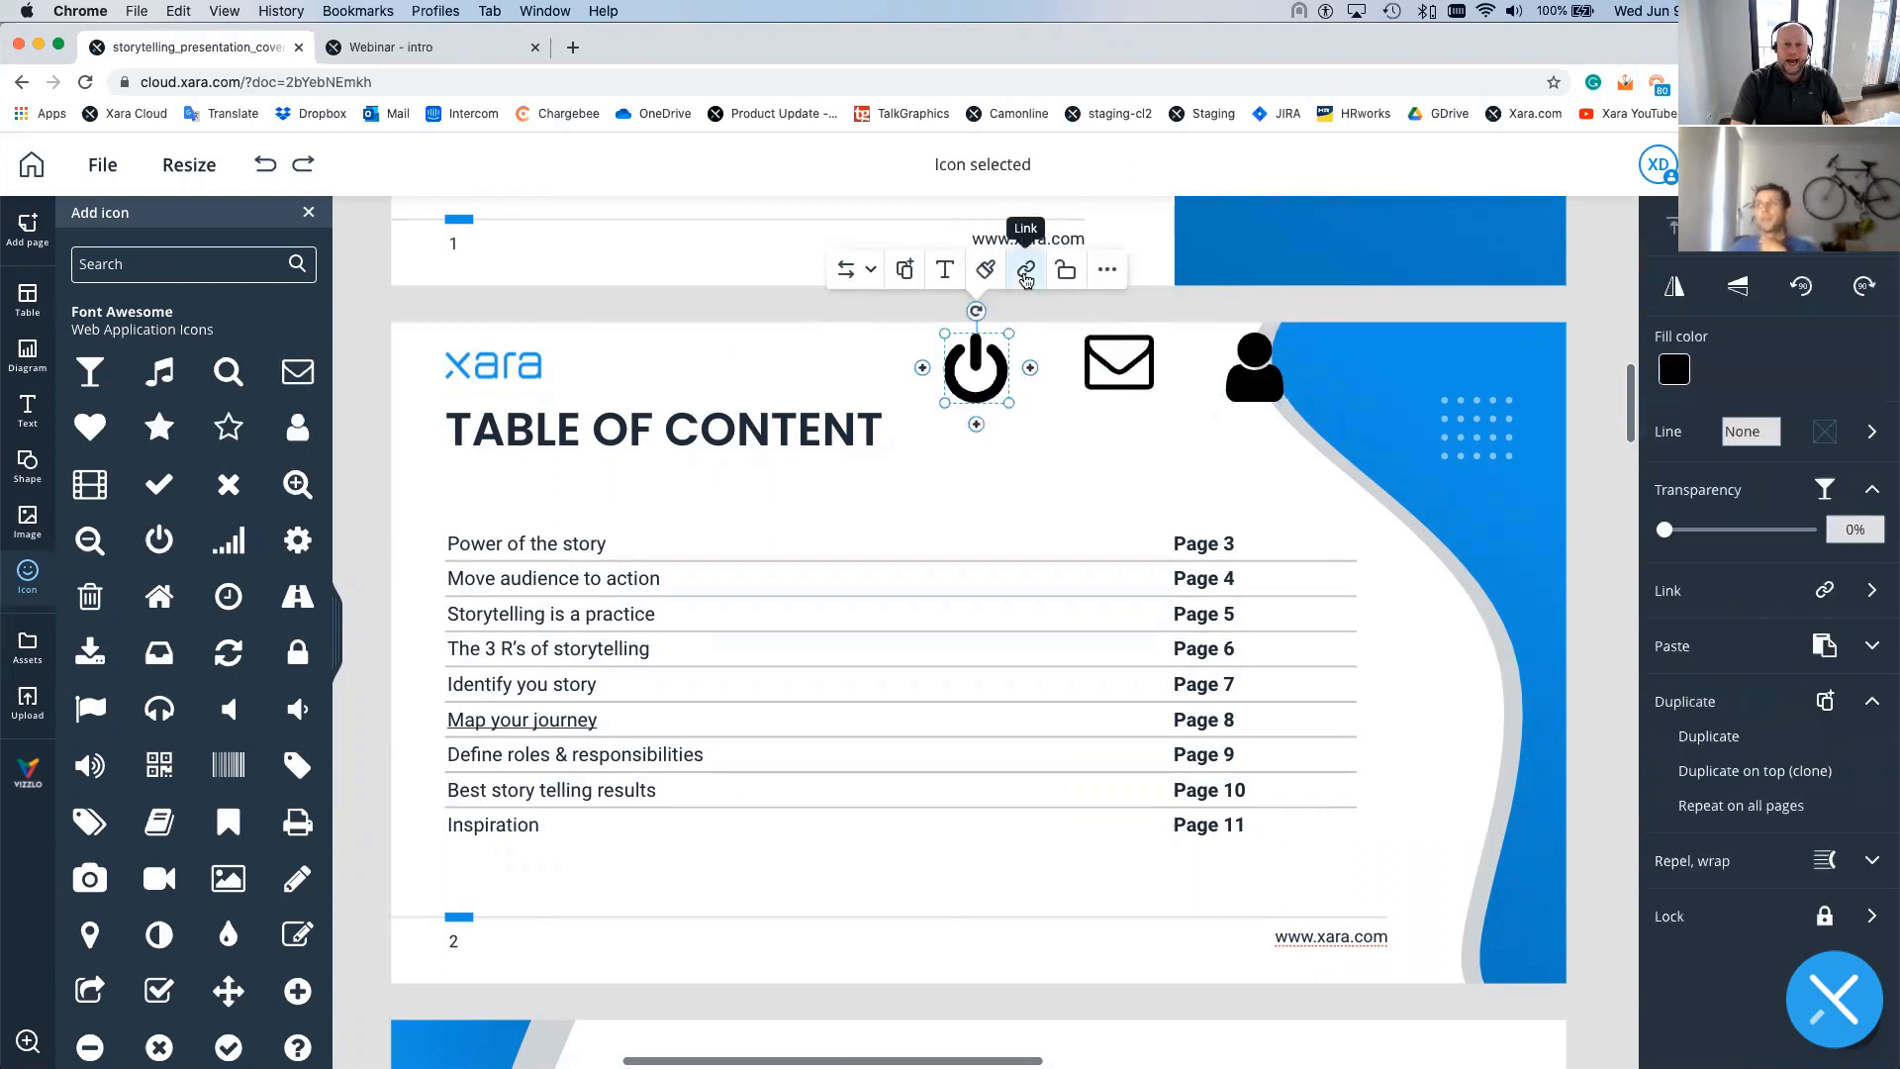
- Marquee-select the three icons, then Undo to restore them after they vanish
click(1025, 270)
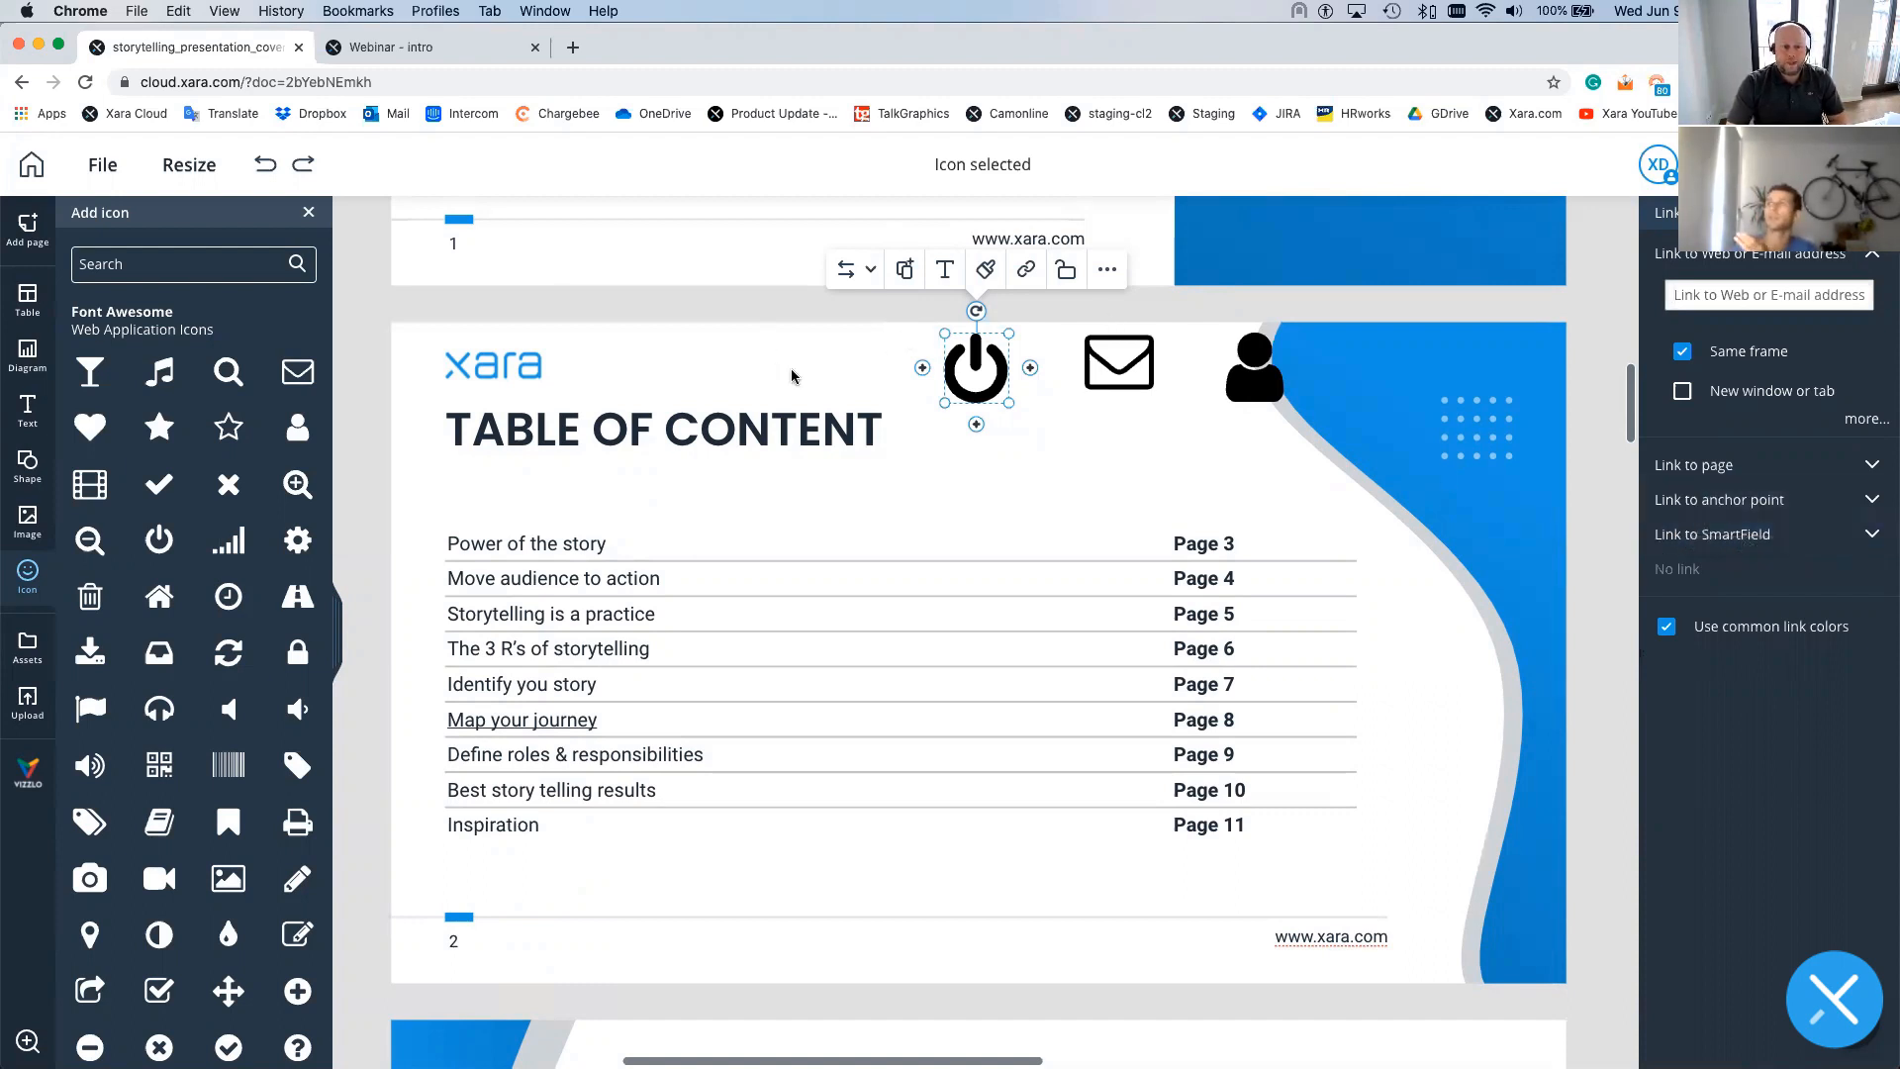
scroll(815, 450, down, 1)
scroll(815, 465, up, 3)
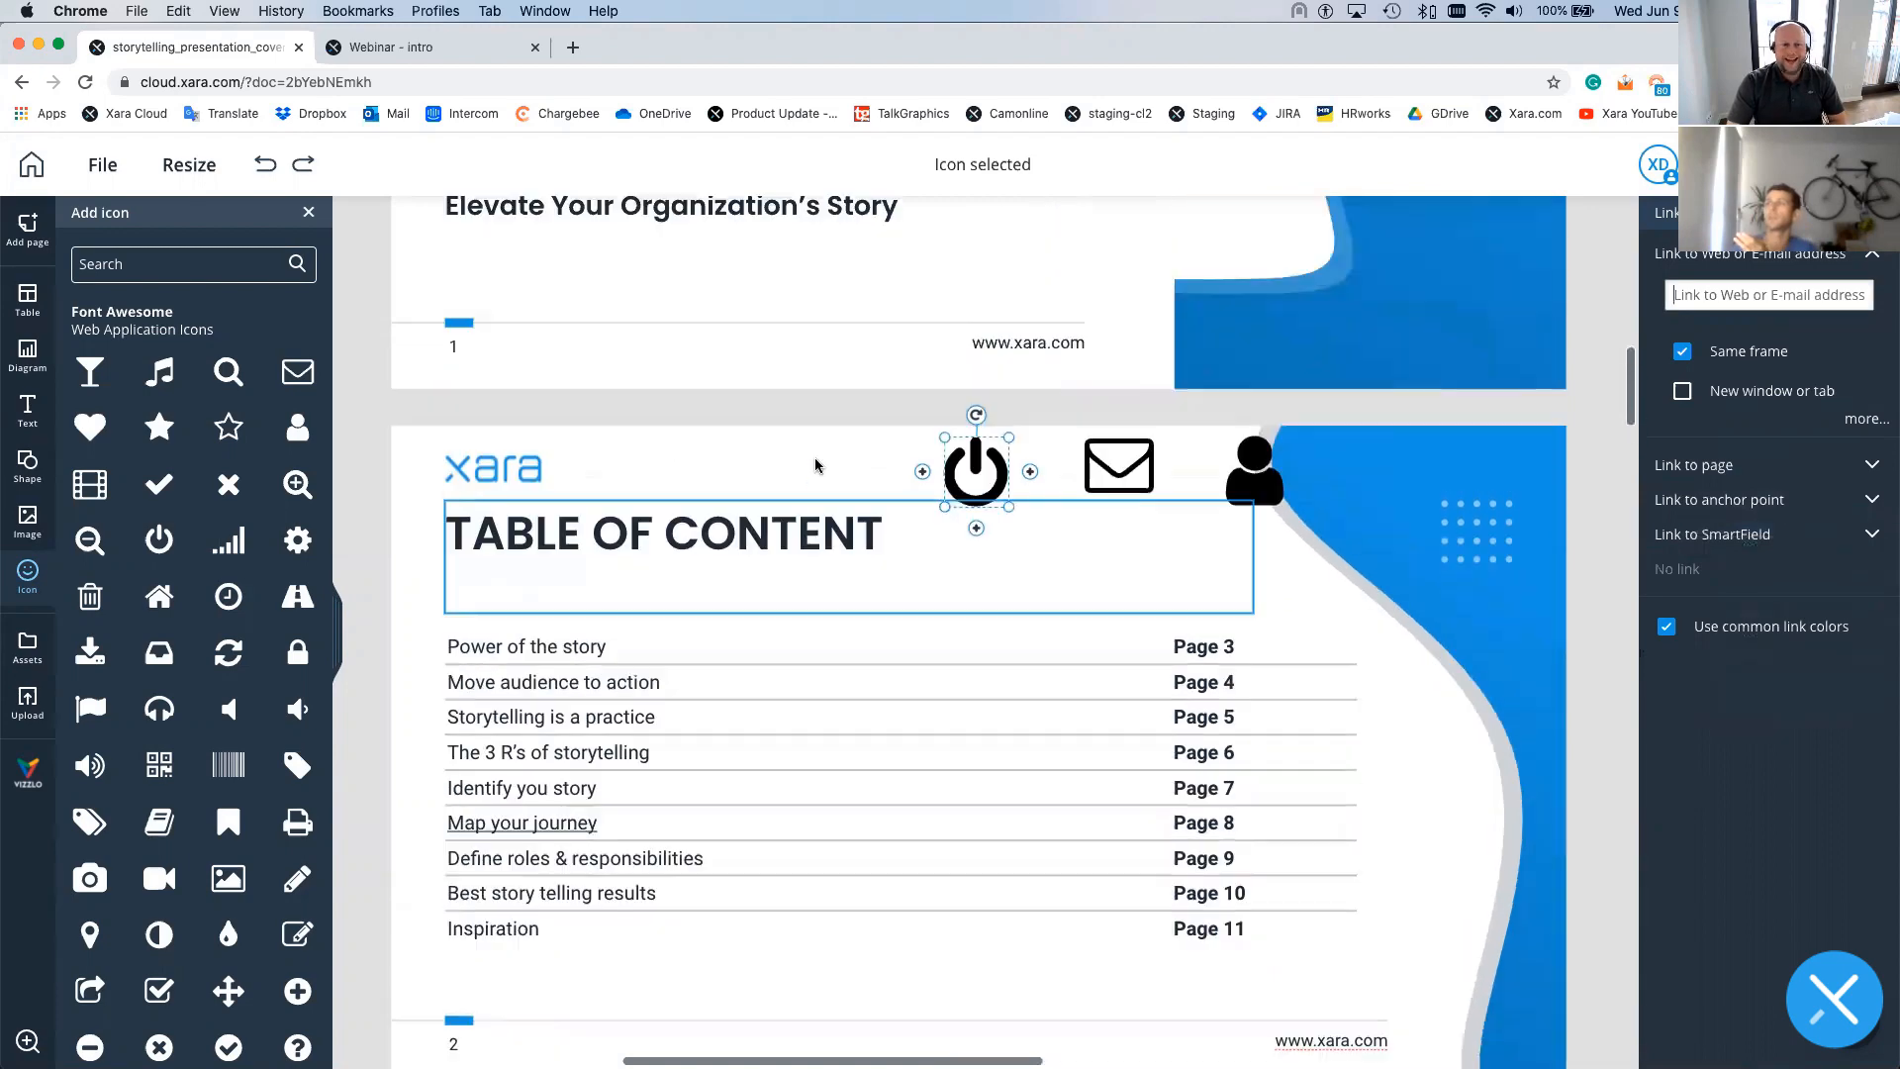
scroll(815, 465, up, 6)
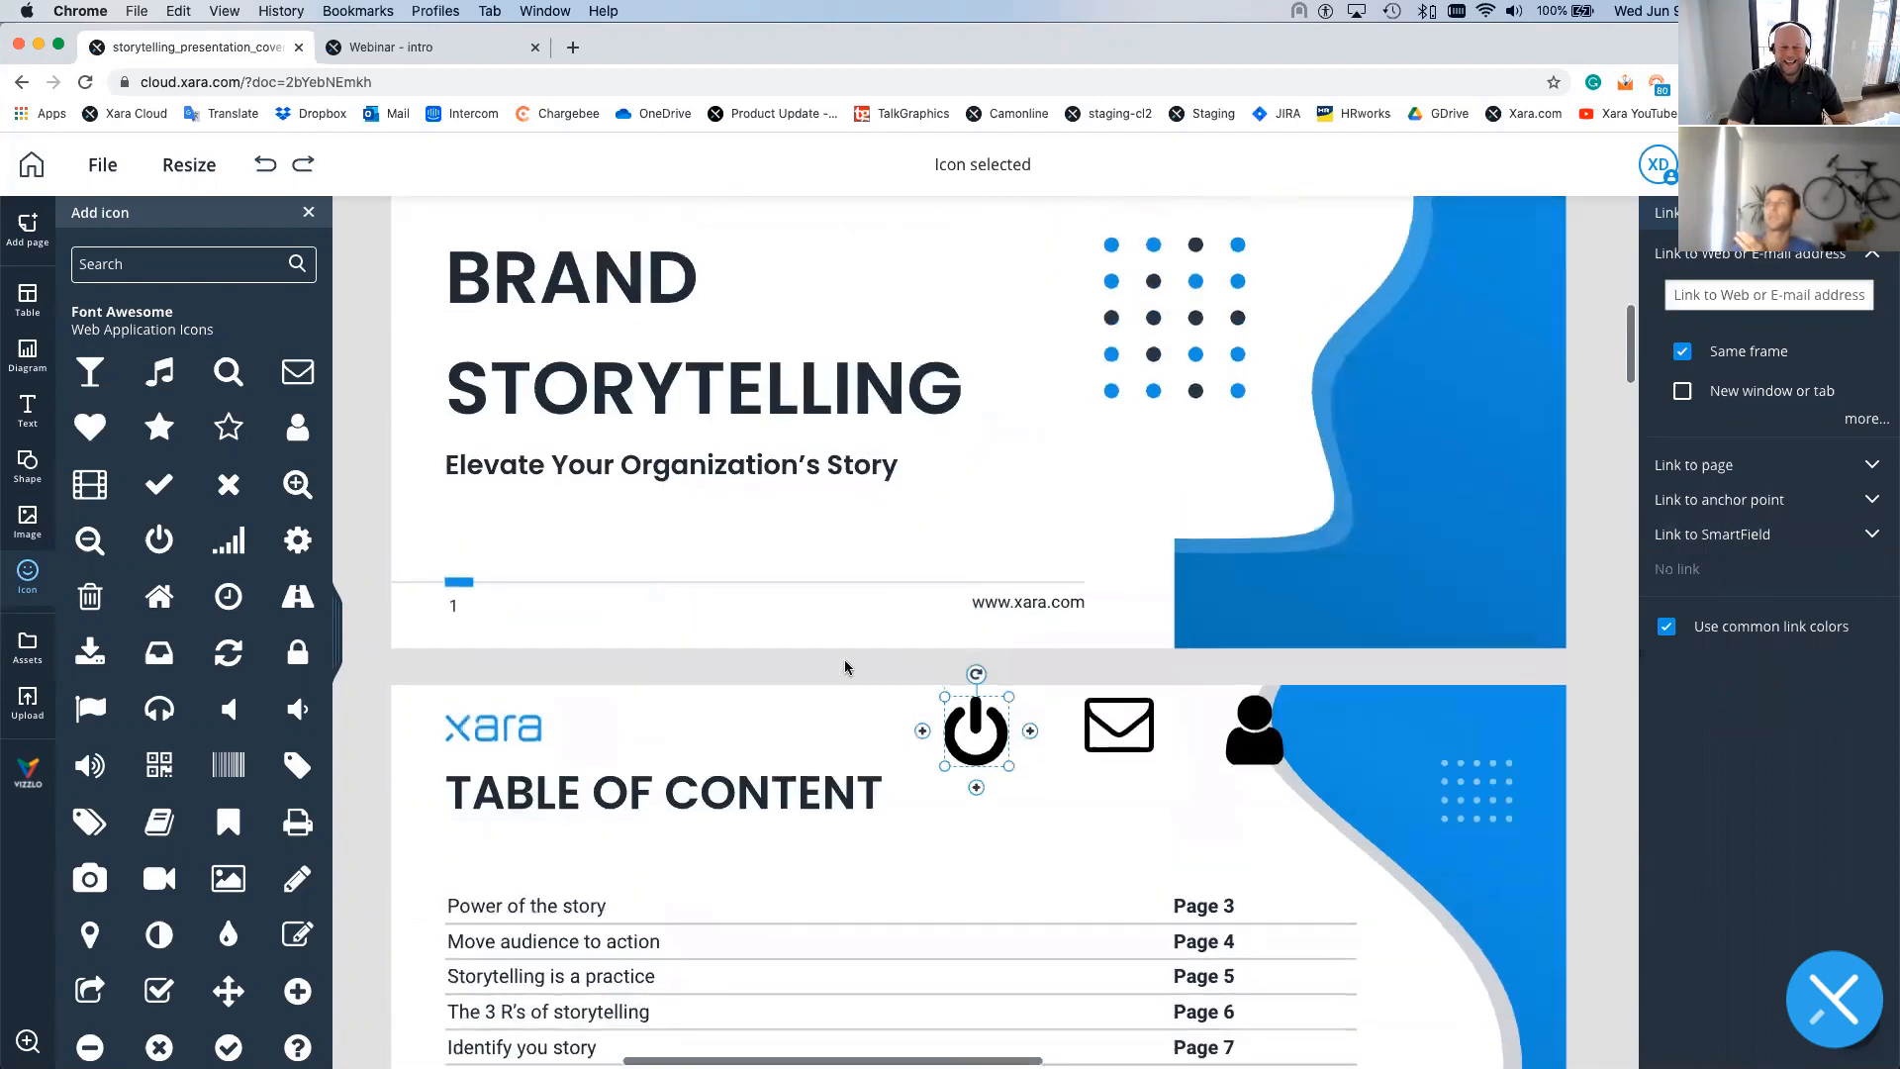
scroll(846, 666, down, 2)
drag(906, 590, 1346, 716)
click(1345, 716)
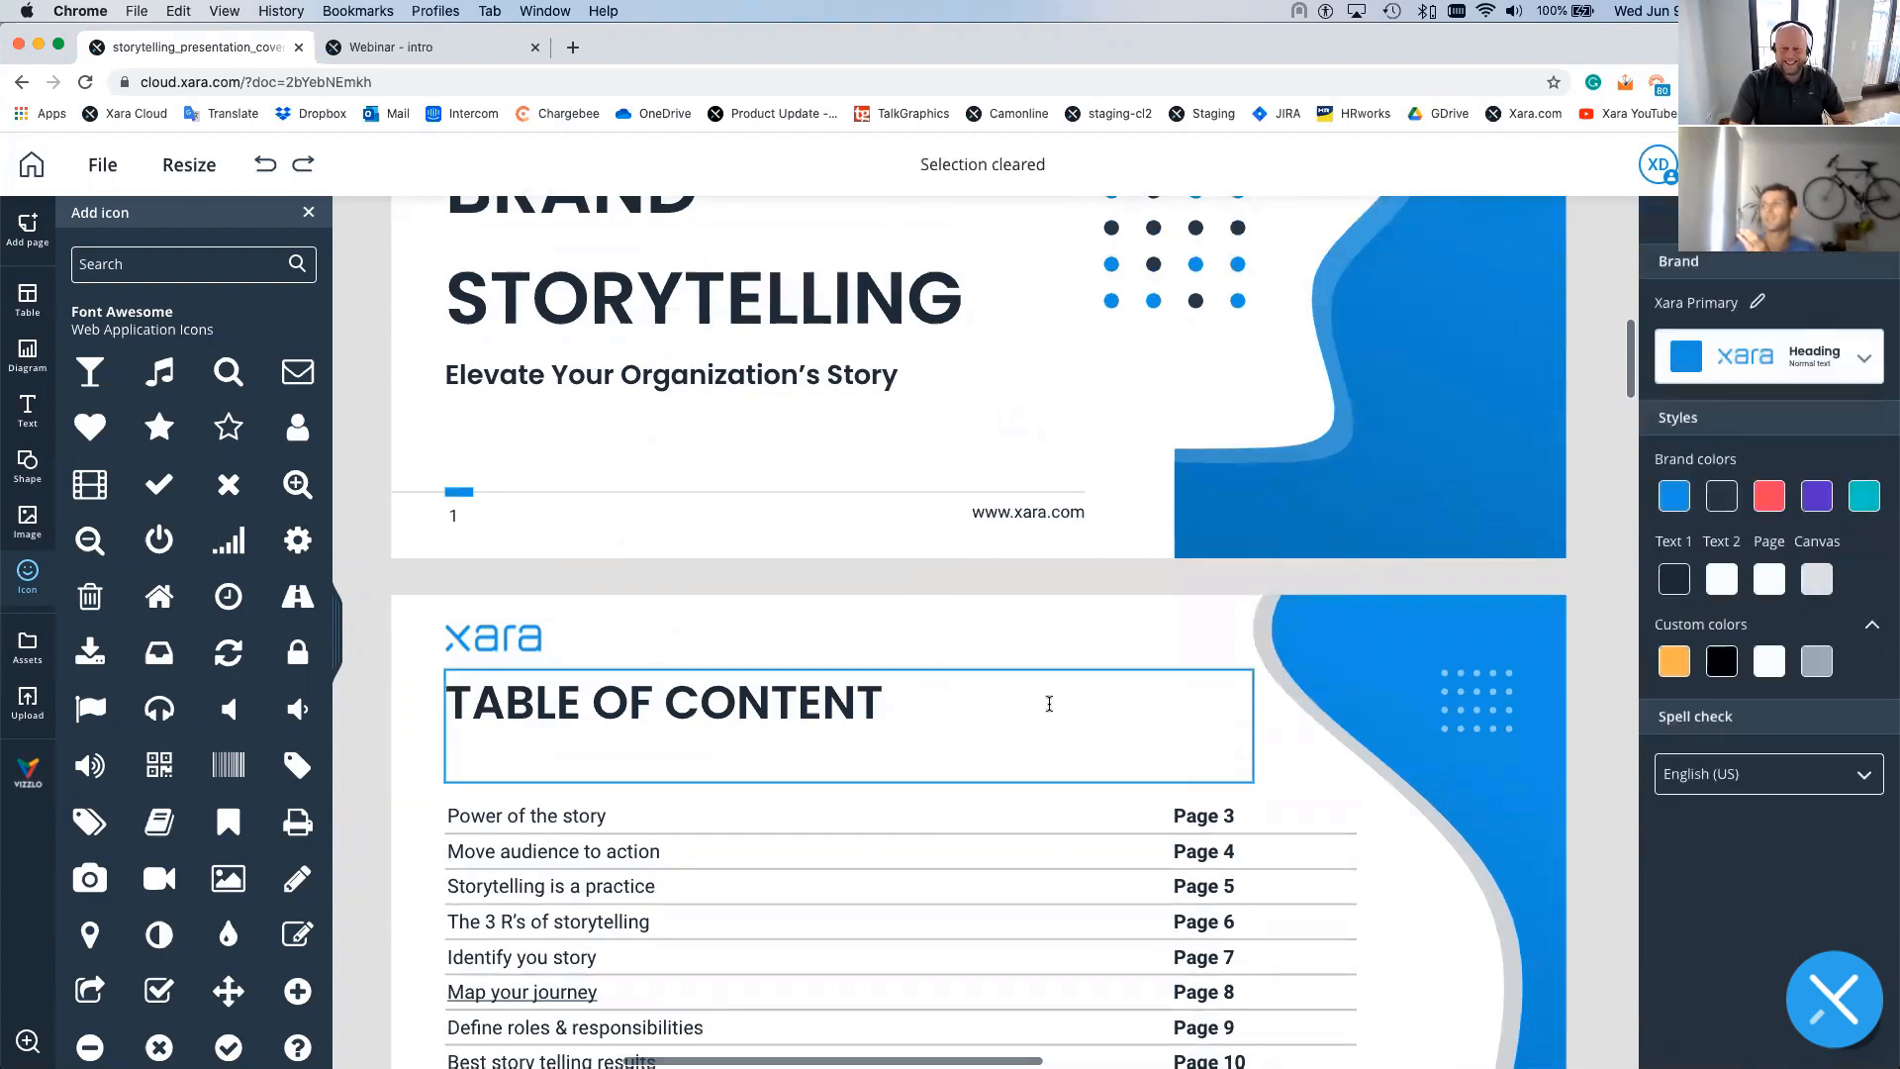
scroll(573, 611, down, 1)
click(264, 179)
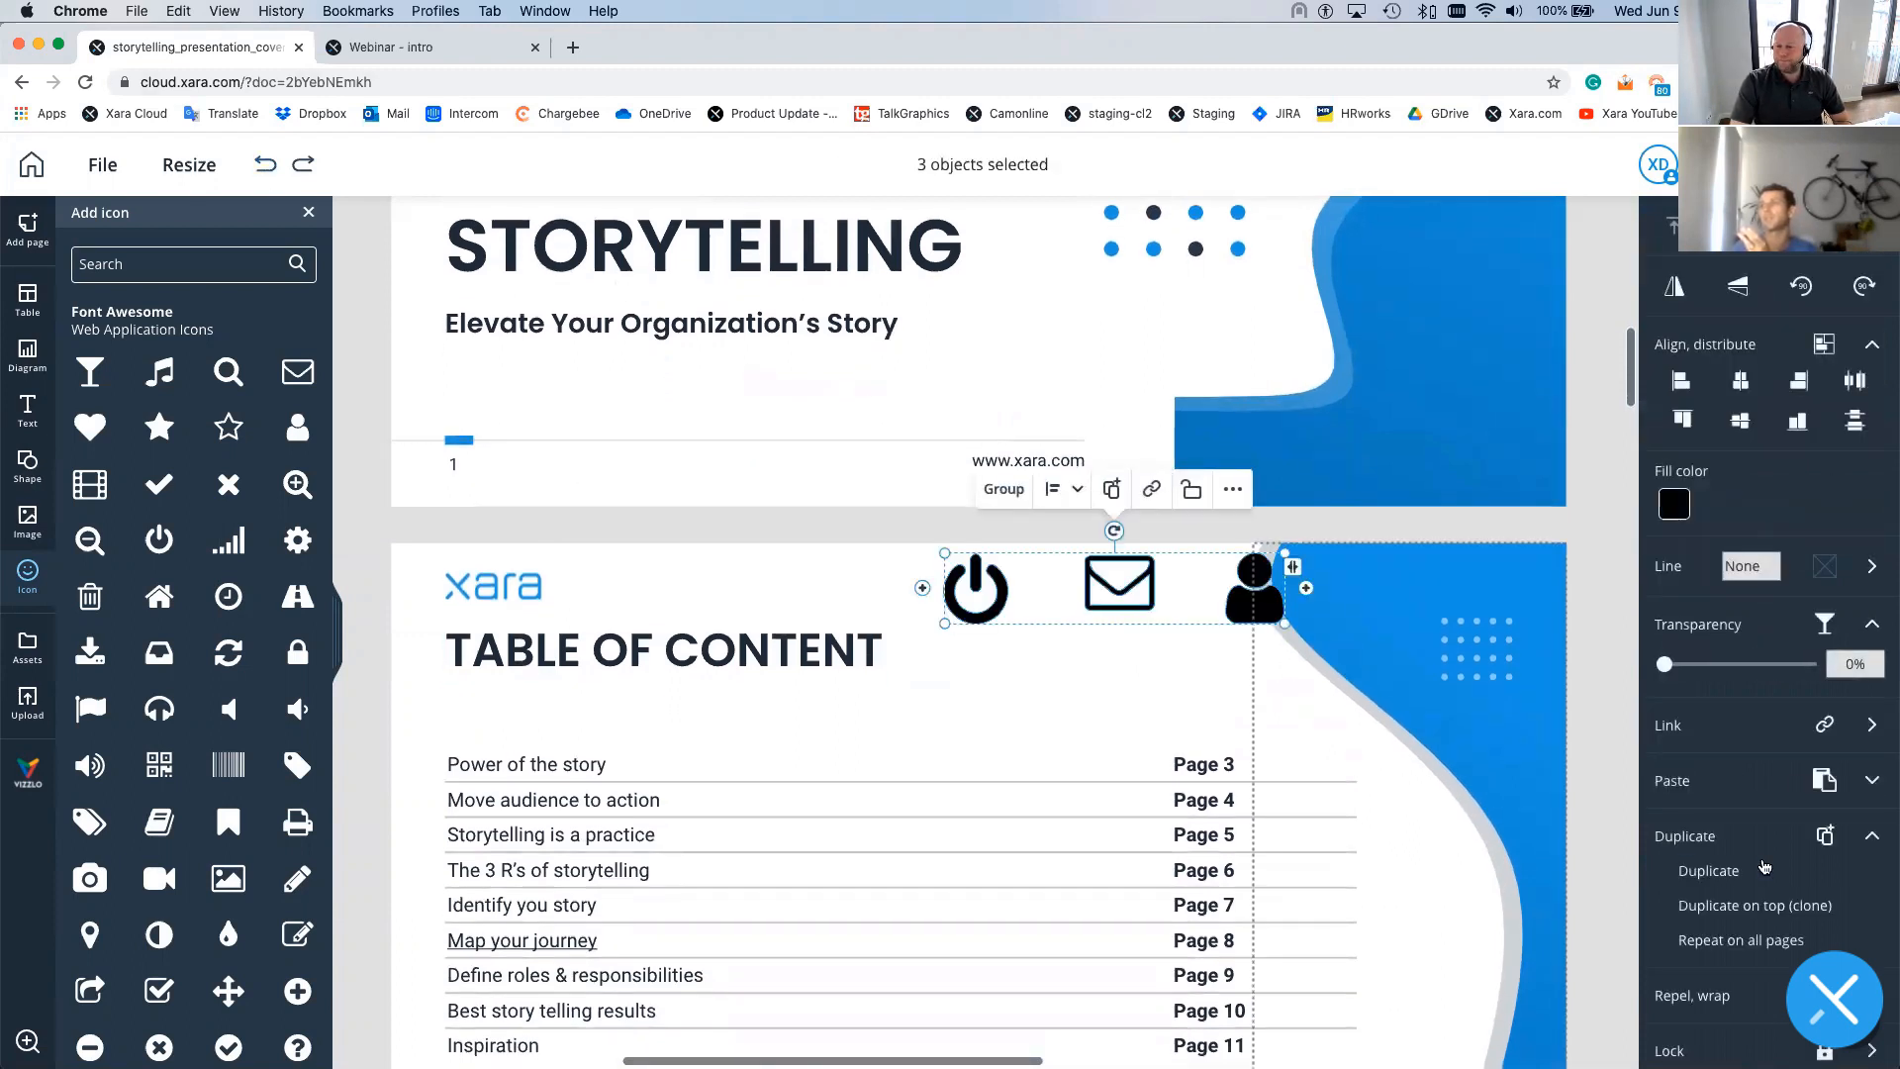
- Scroll through the pages to confirm the icons repeat atop MAP YOUR JOURNEY and HEADLINE
scroll(1763, 866, down, 1)
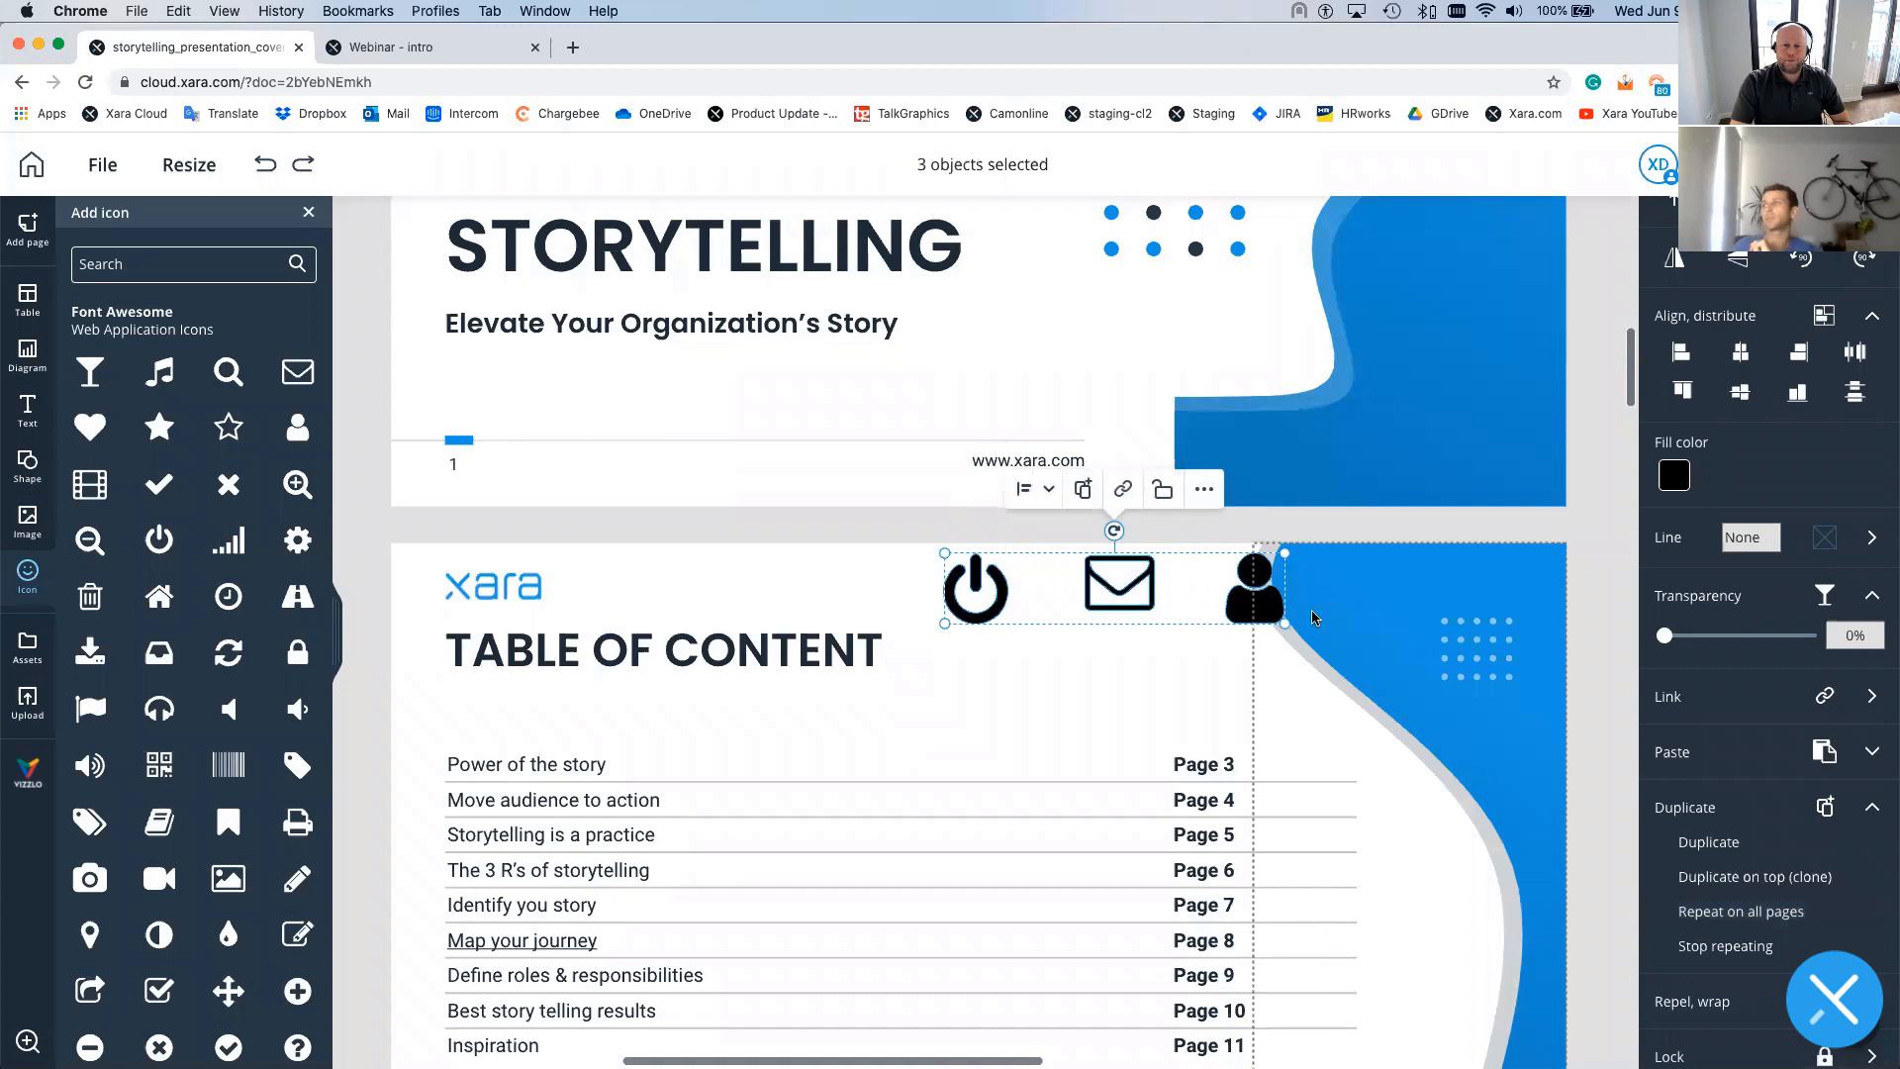
scroll(1320, 646, down, 2)
scroll(1320, 646, down, 10)
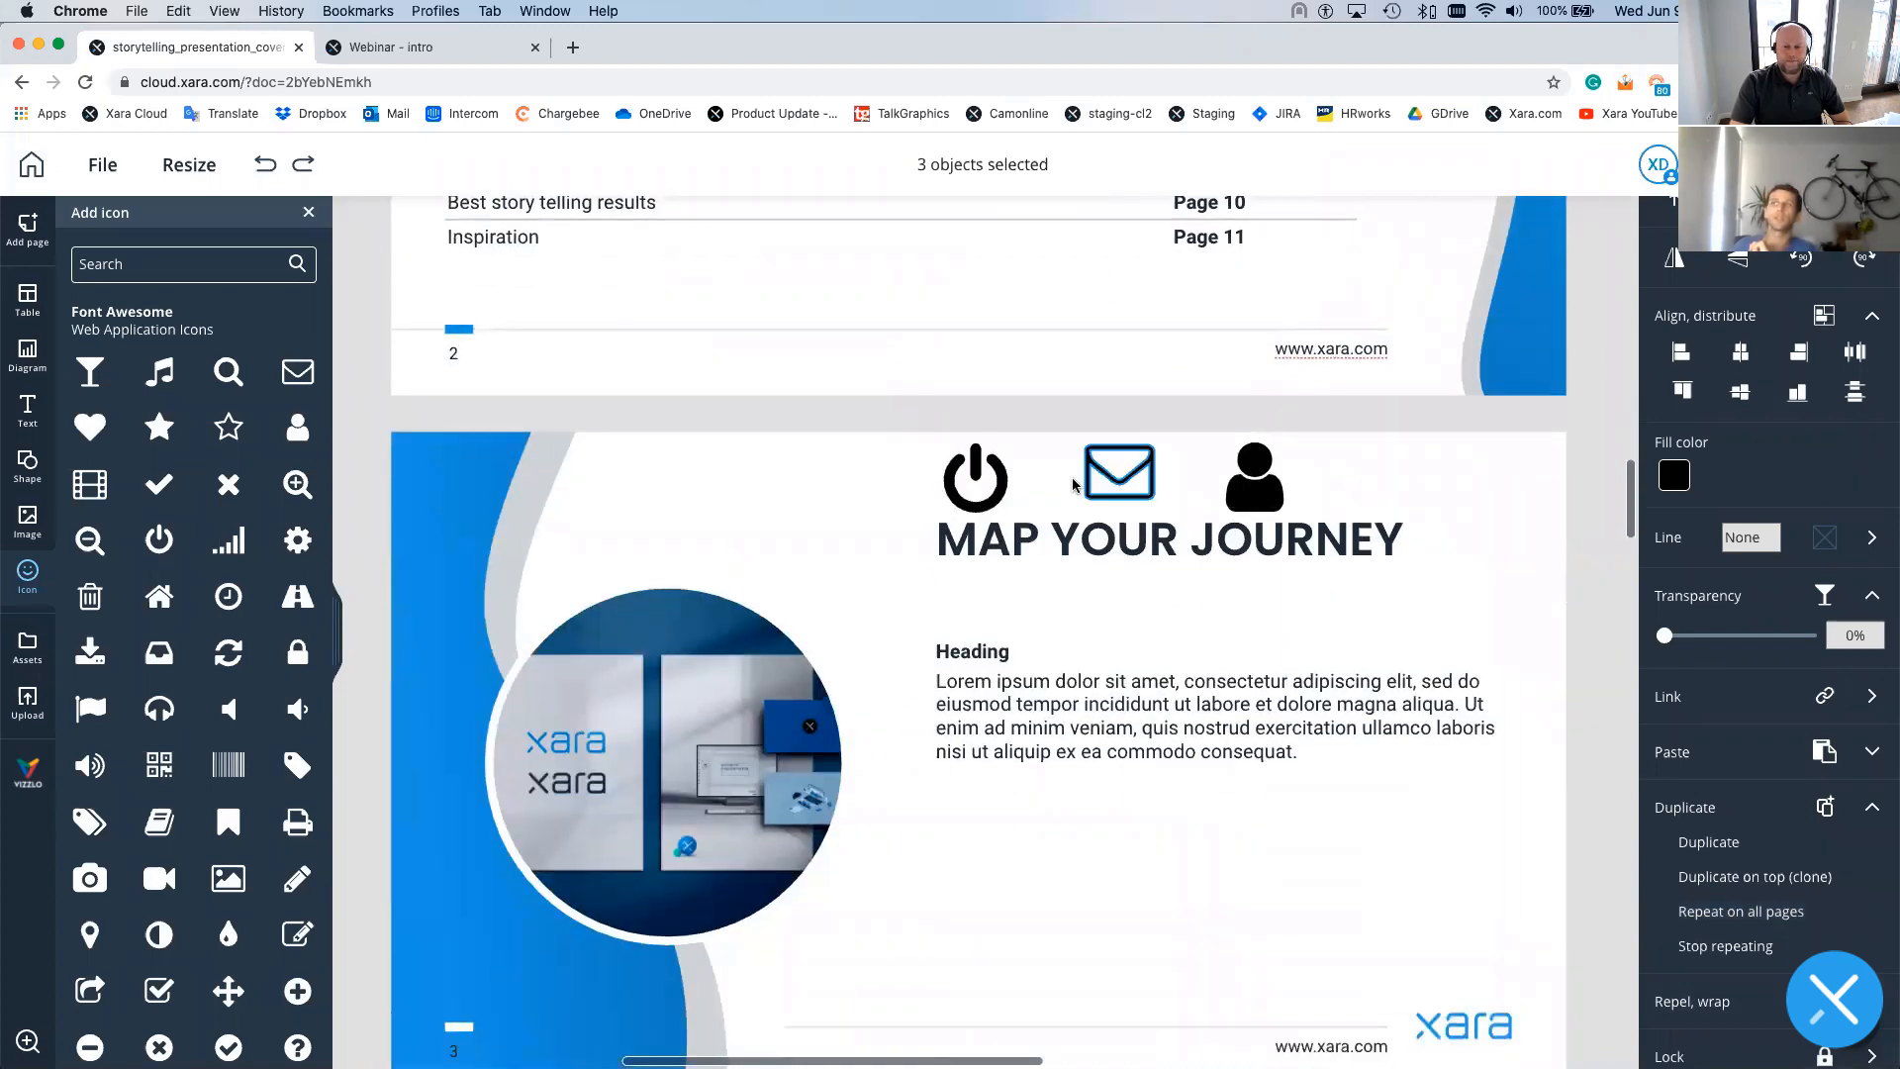
scroll(1120, 773, down, 1)
scroll(1120, 773, down, 3)
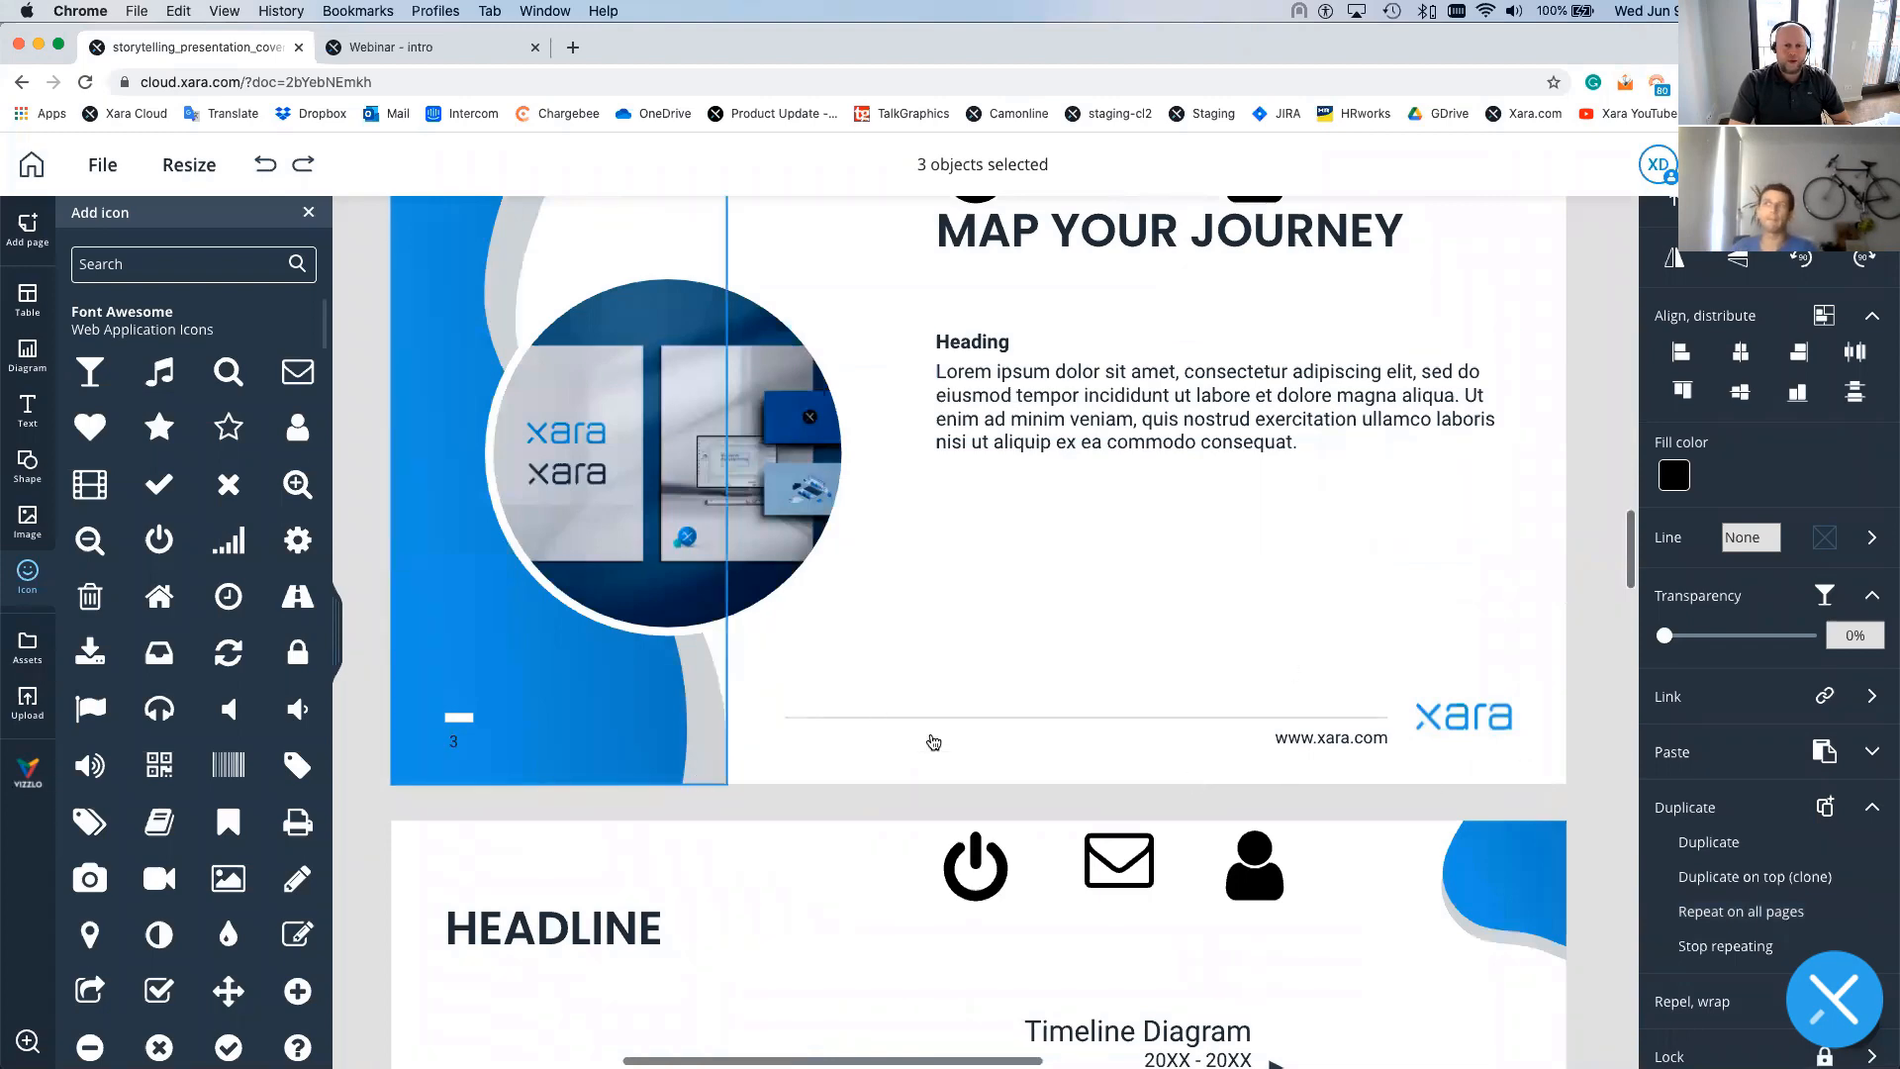
scroll(1043, 768, up, 3)
scroll(1039, 765, up, 1)
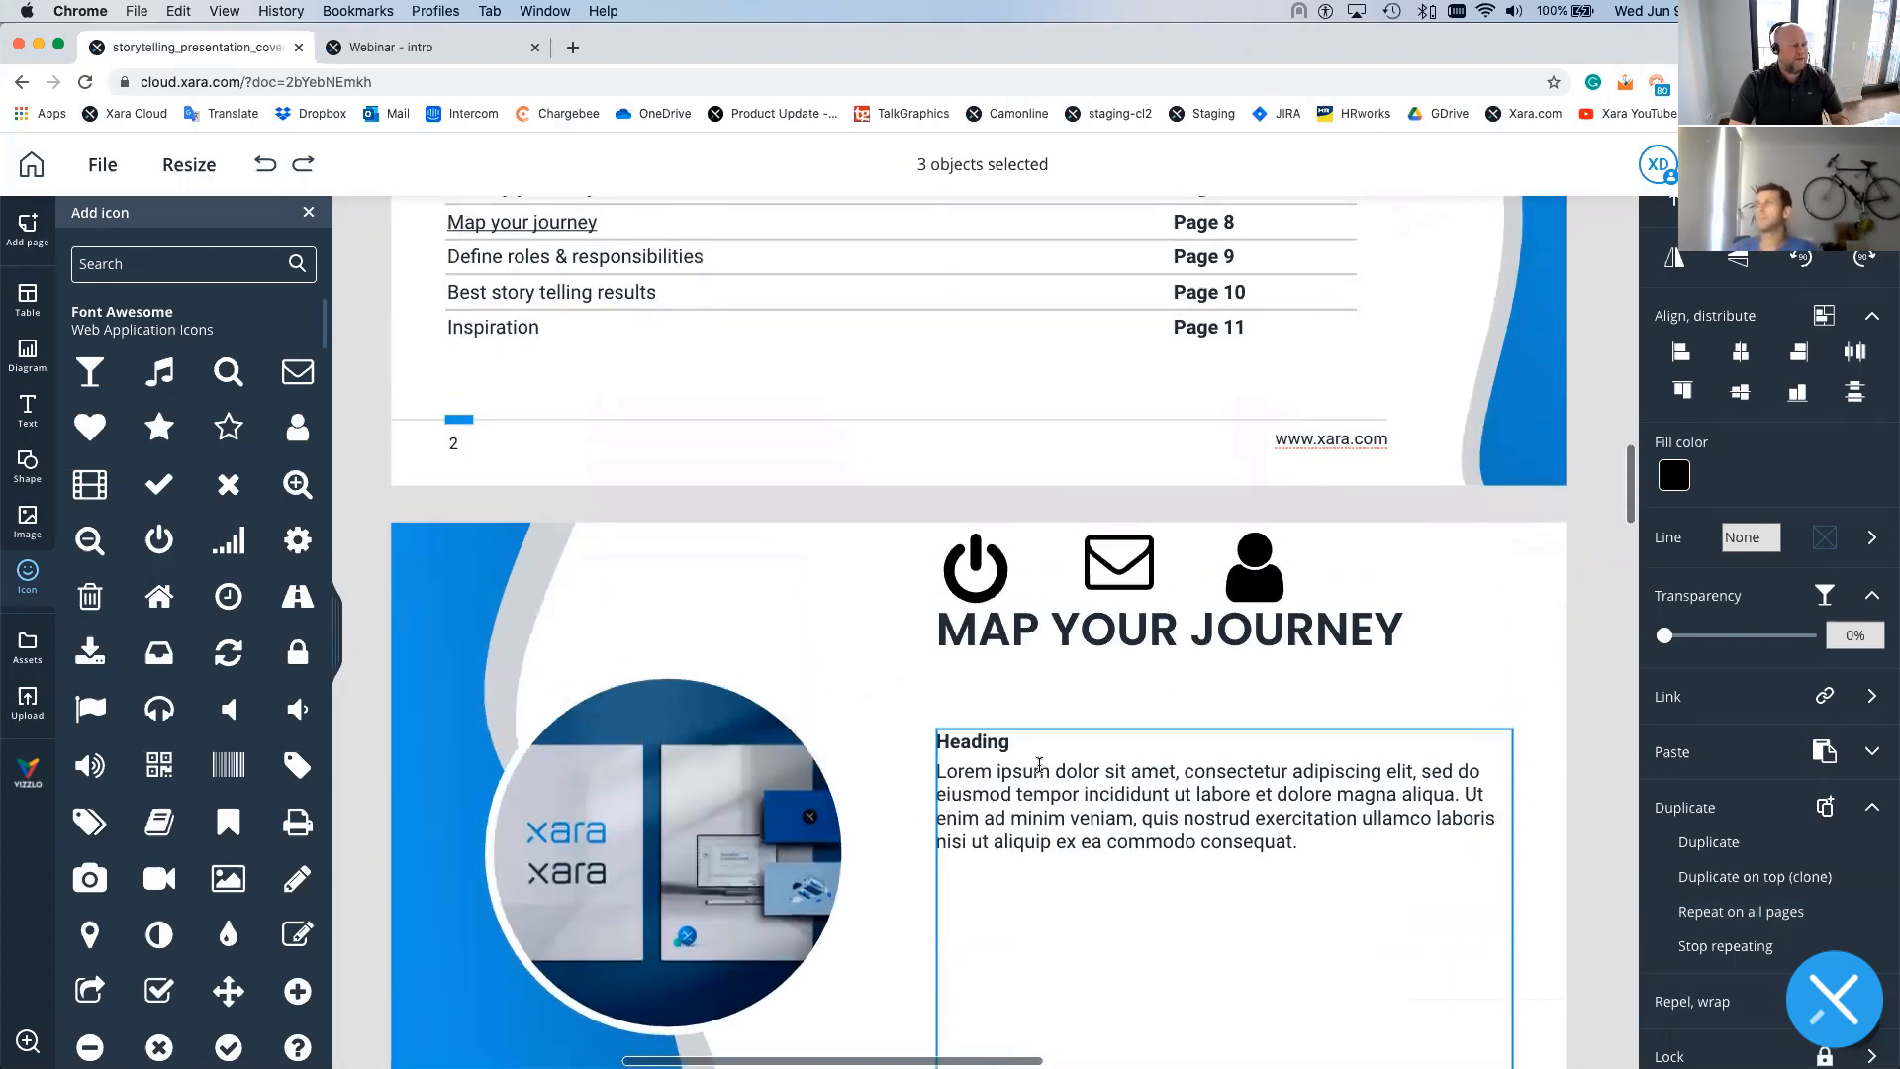
- Select the repeating person, envelope and power icons together above the Map Your Journey title
click(899, 509)
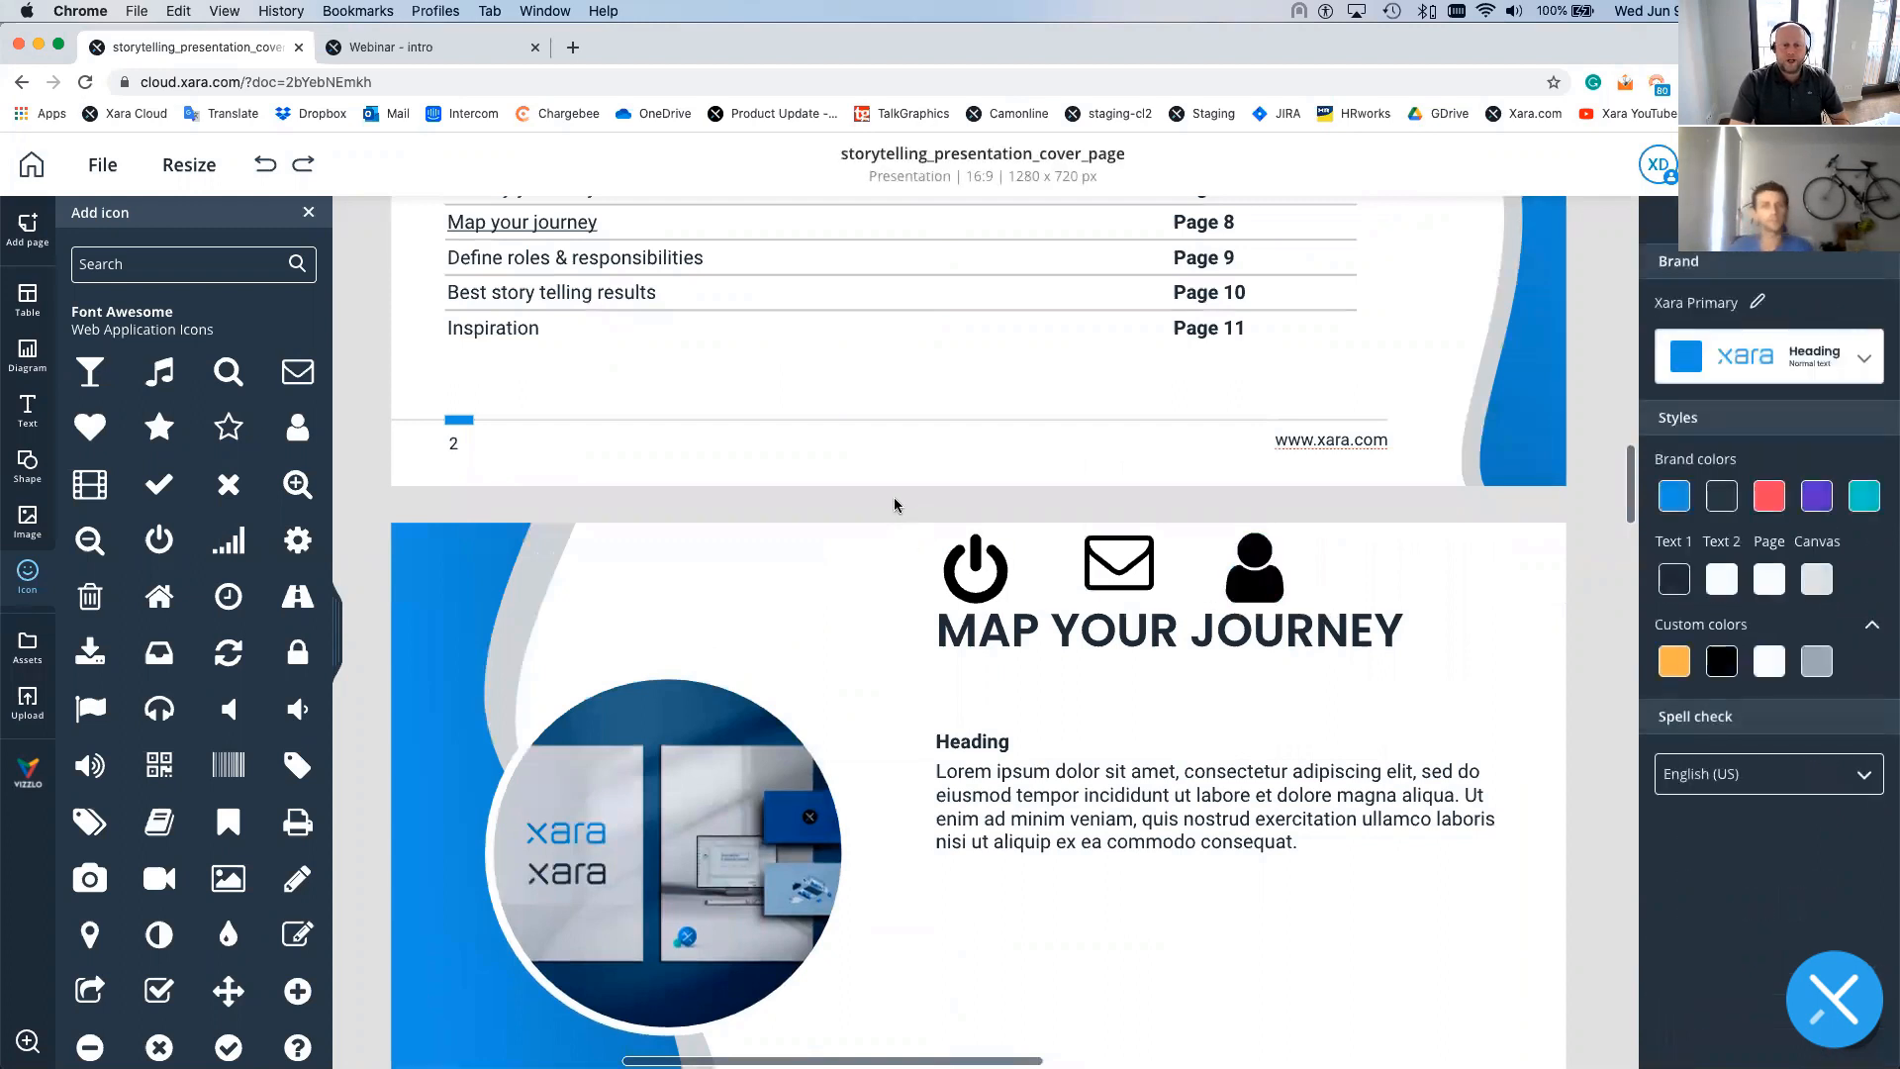
drag(896, 499, 1341, 613)
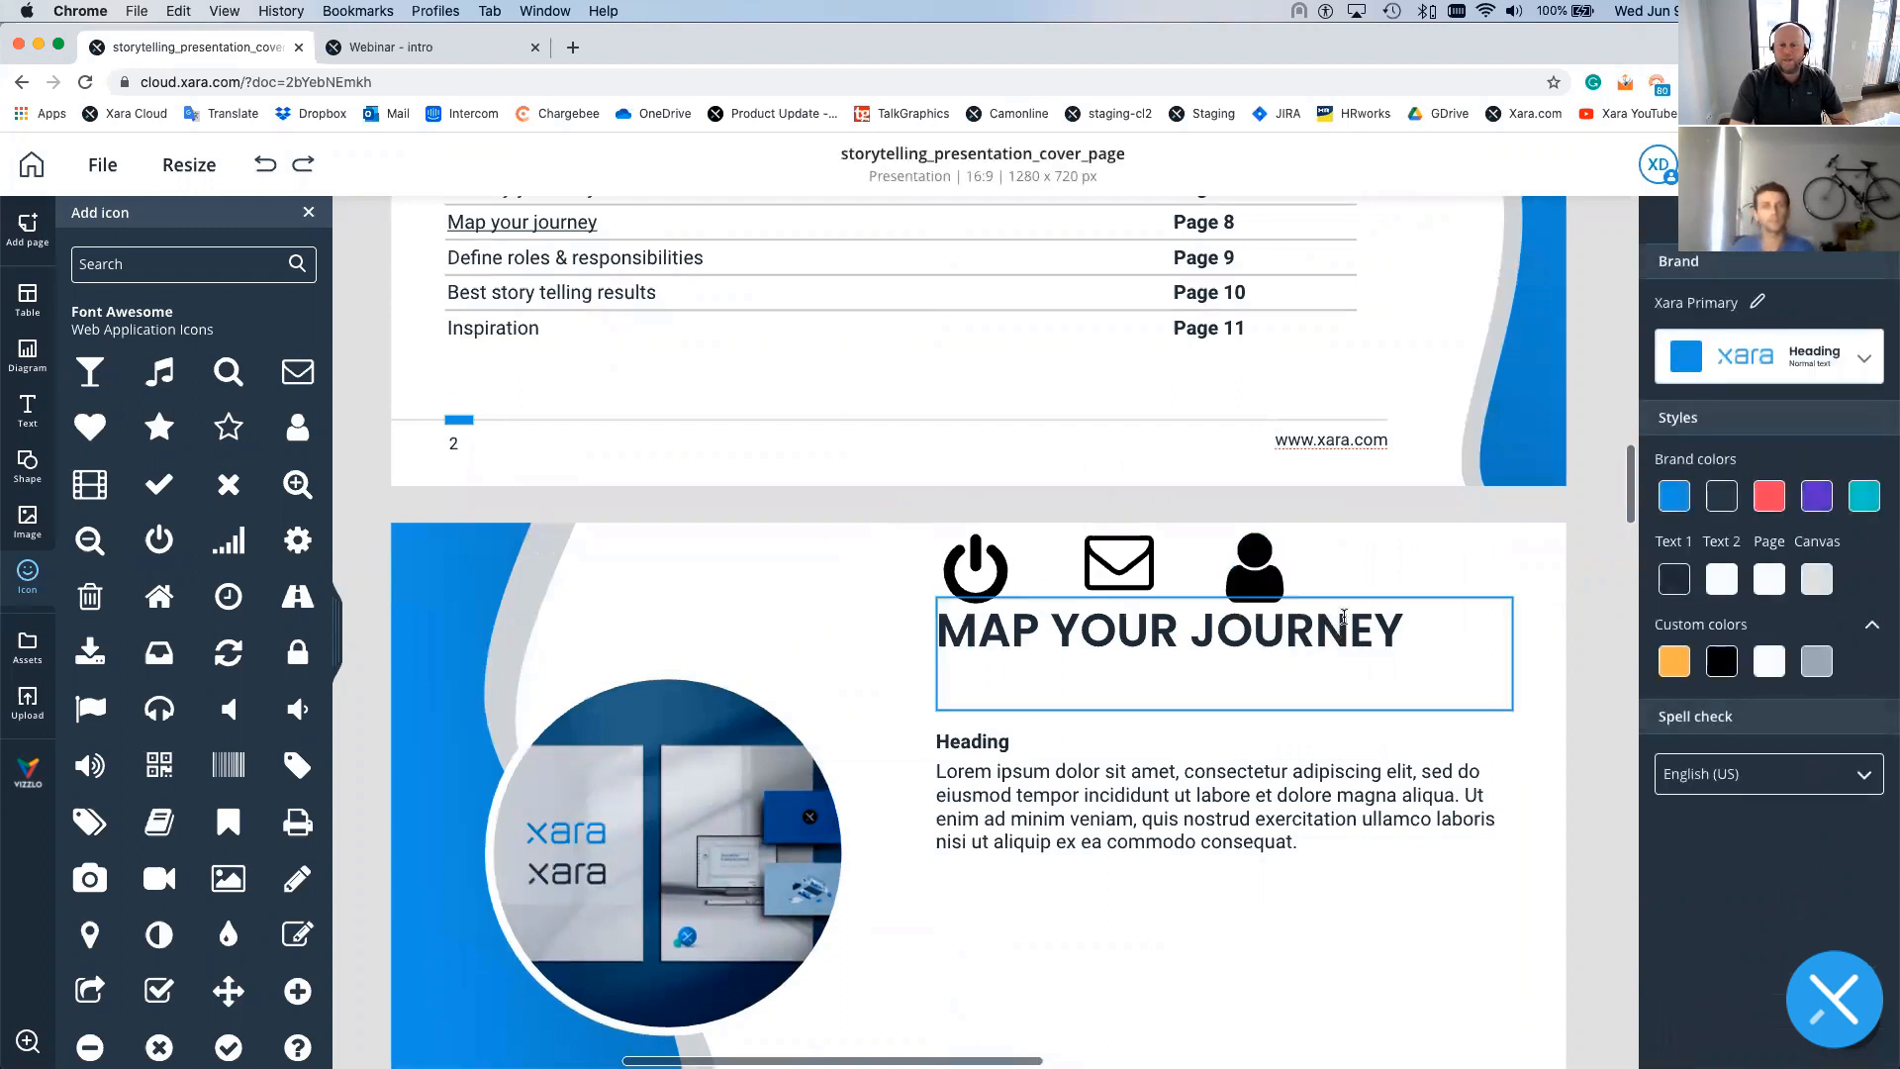
click(1240, 586)
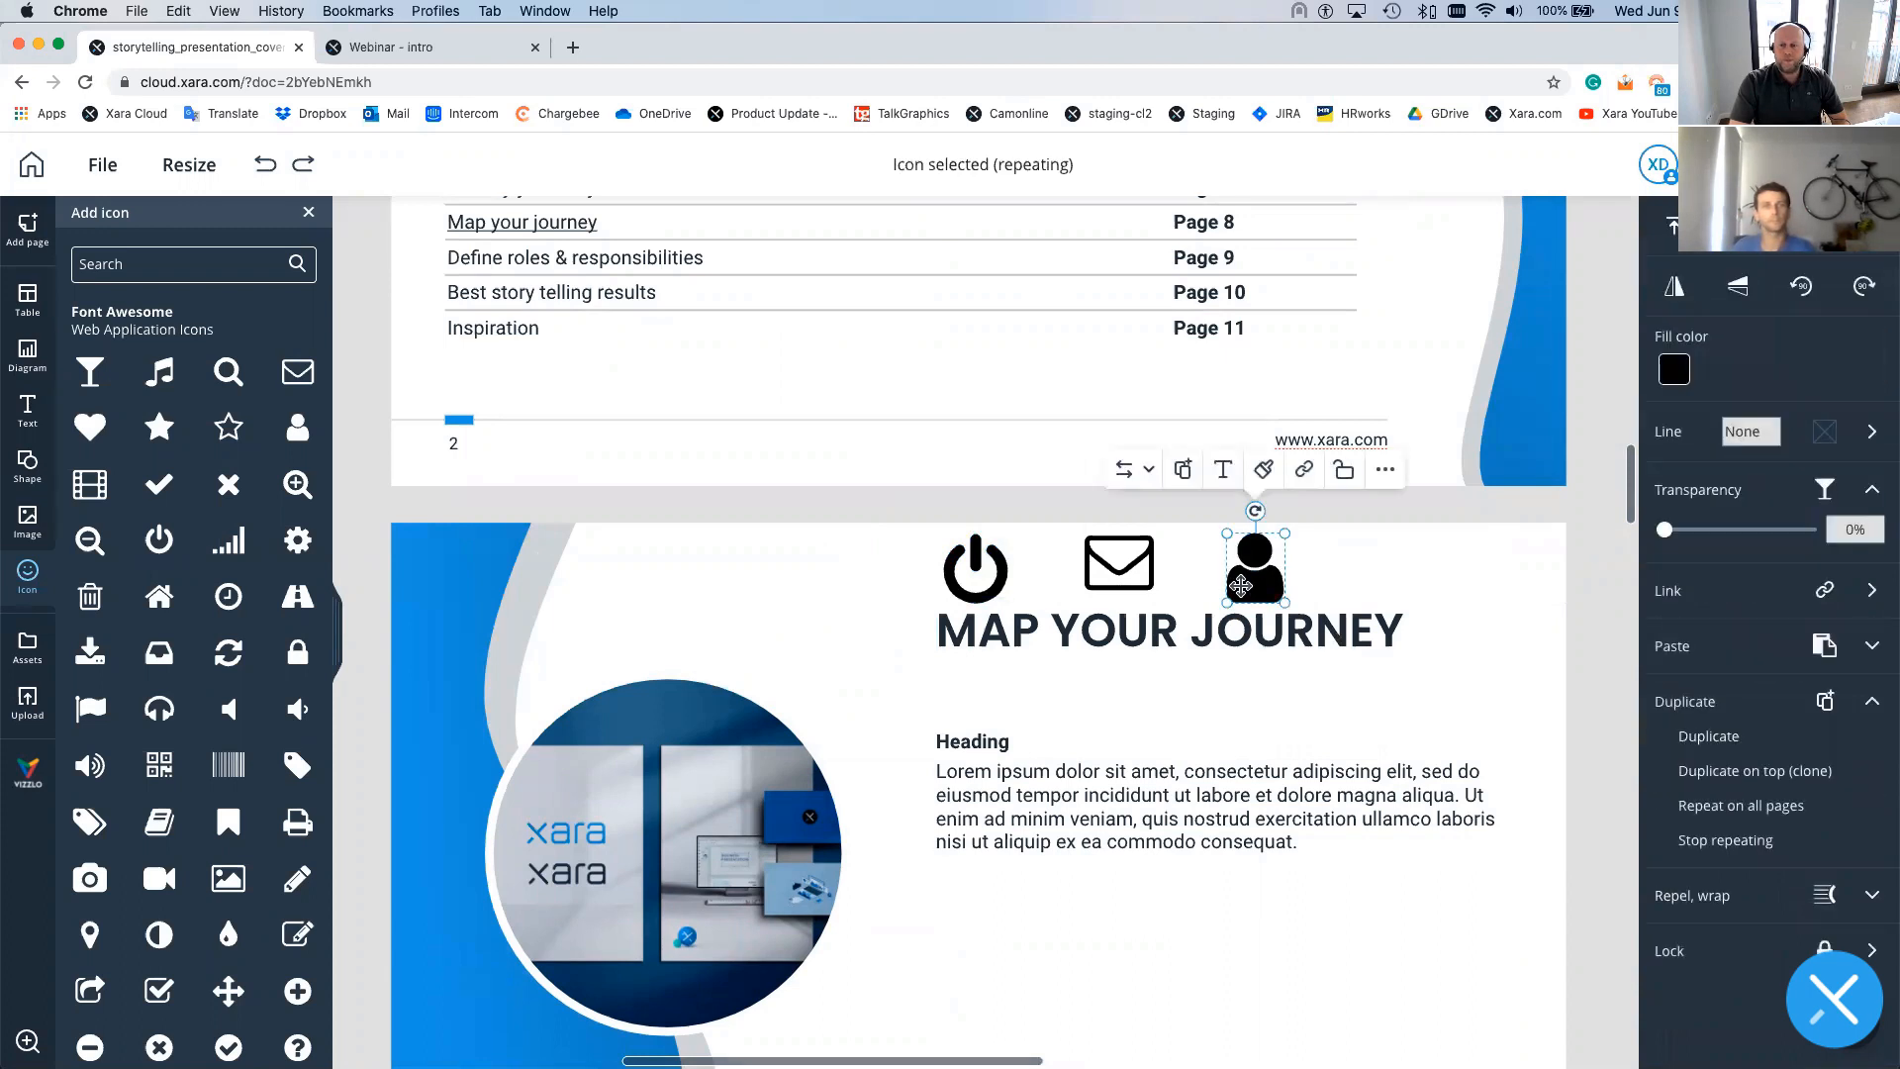
click(1014, 582)
drag(822, 534, 1351, 606)
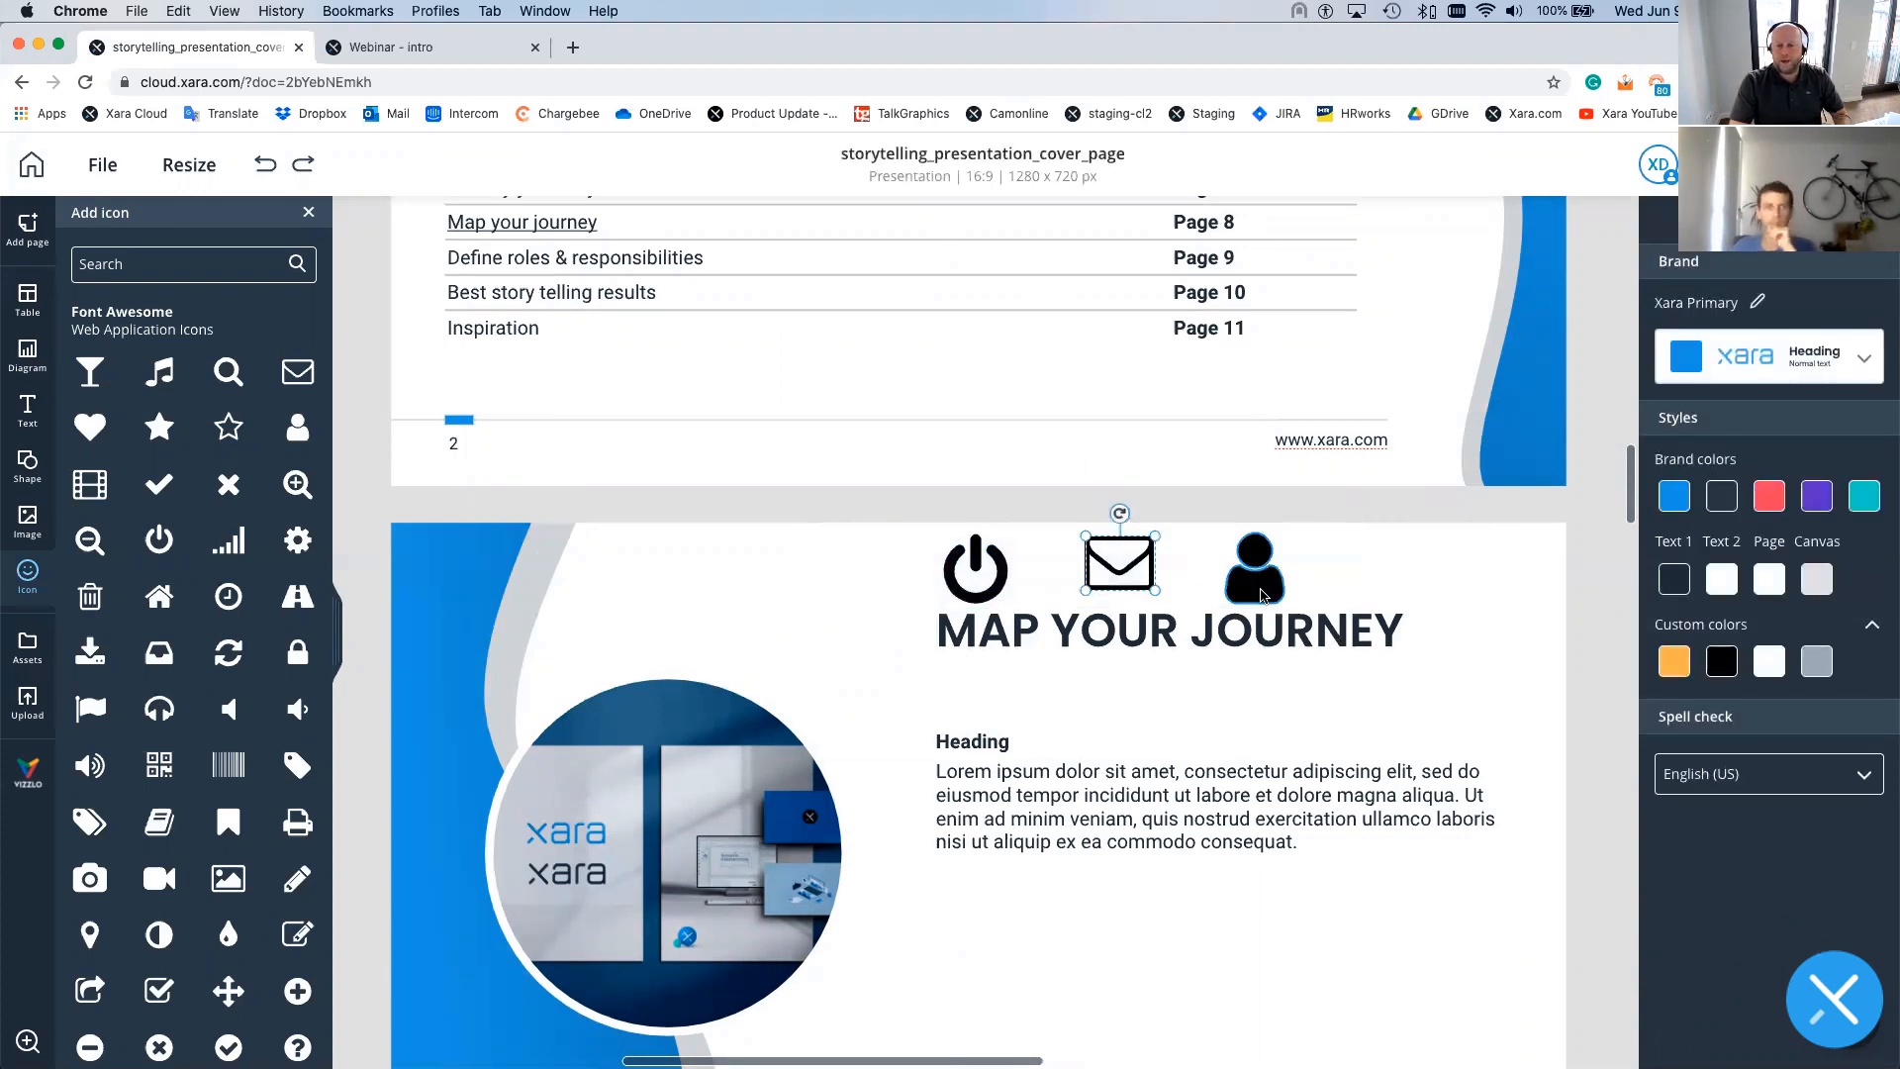
click(1253, 569)
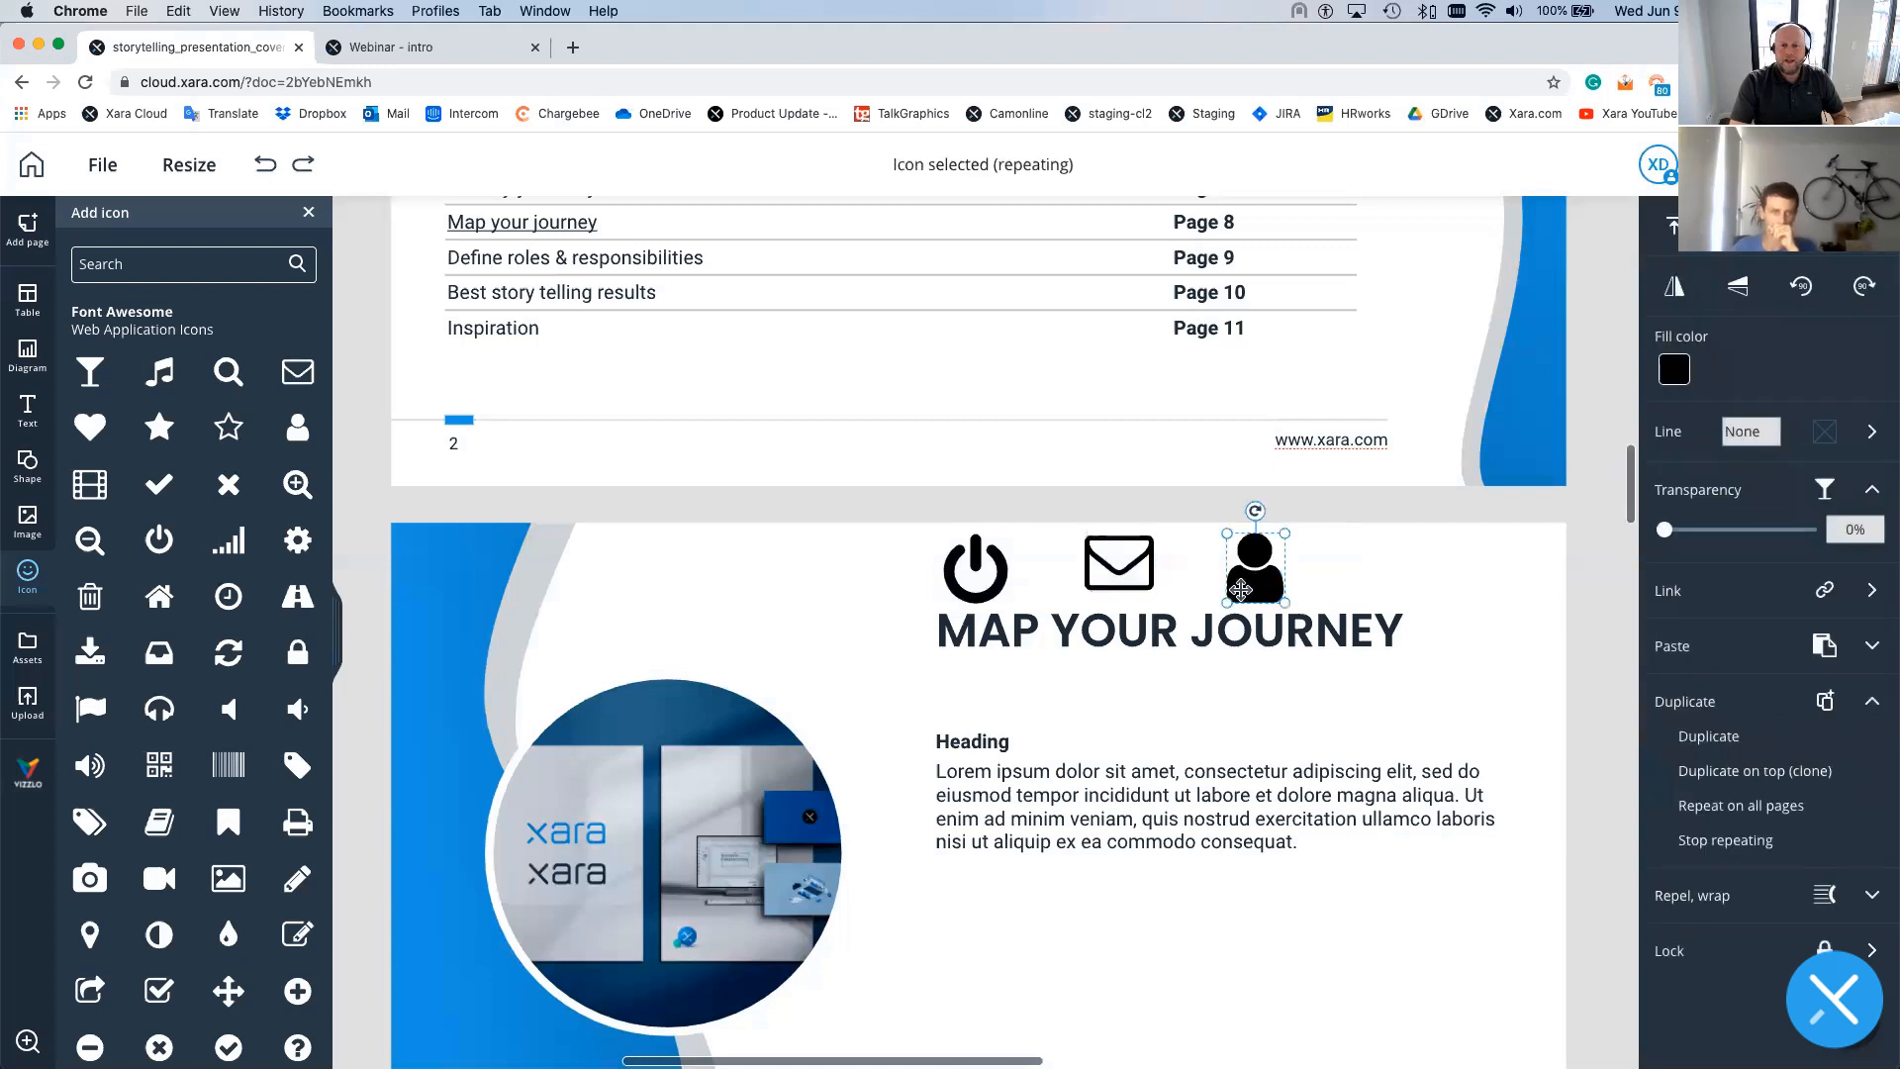
shift+click(1140, 594)
shift+click(978, 592)
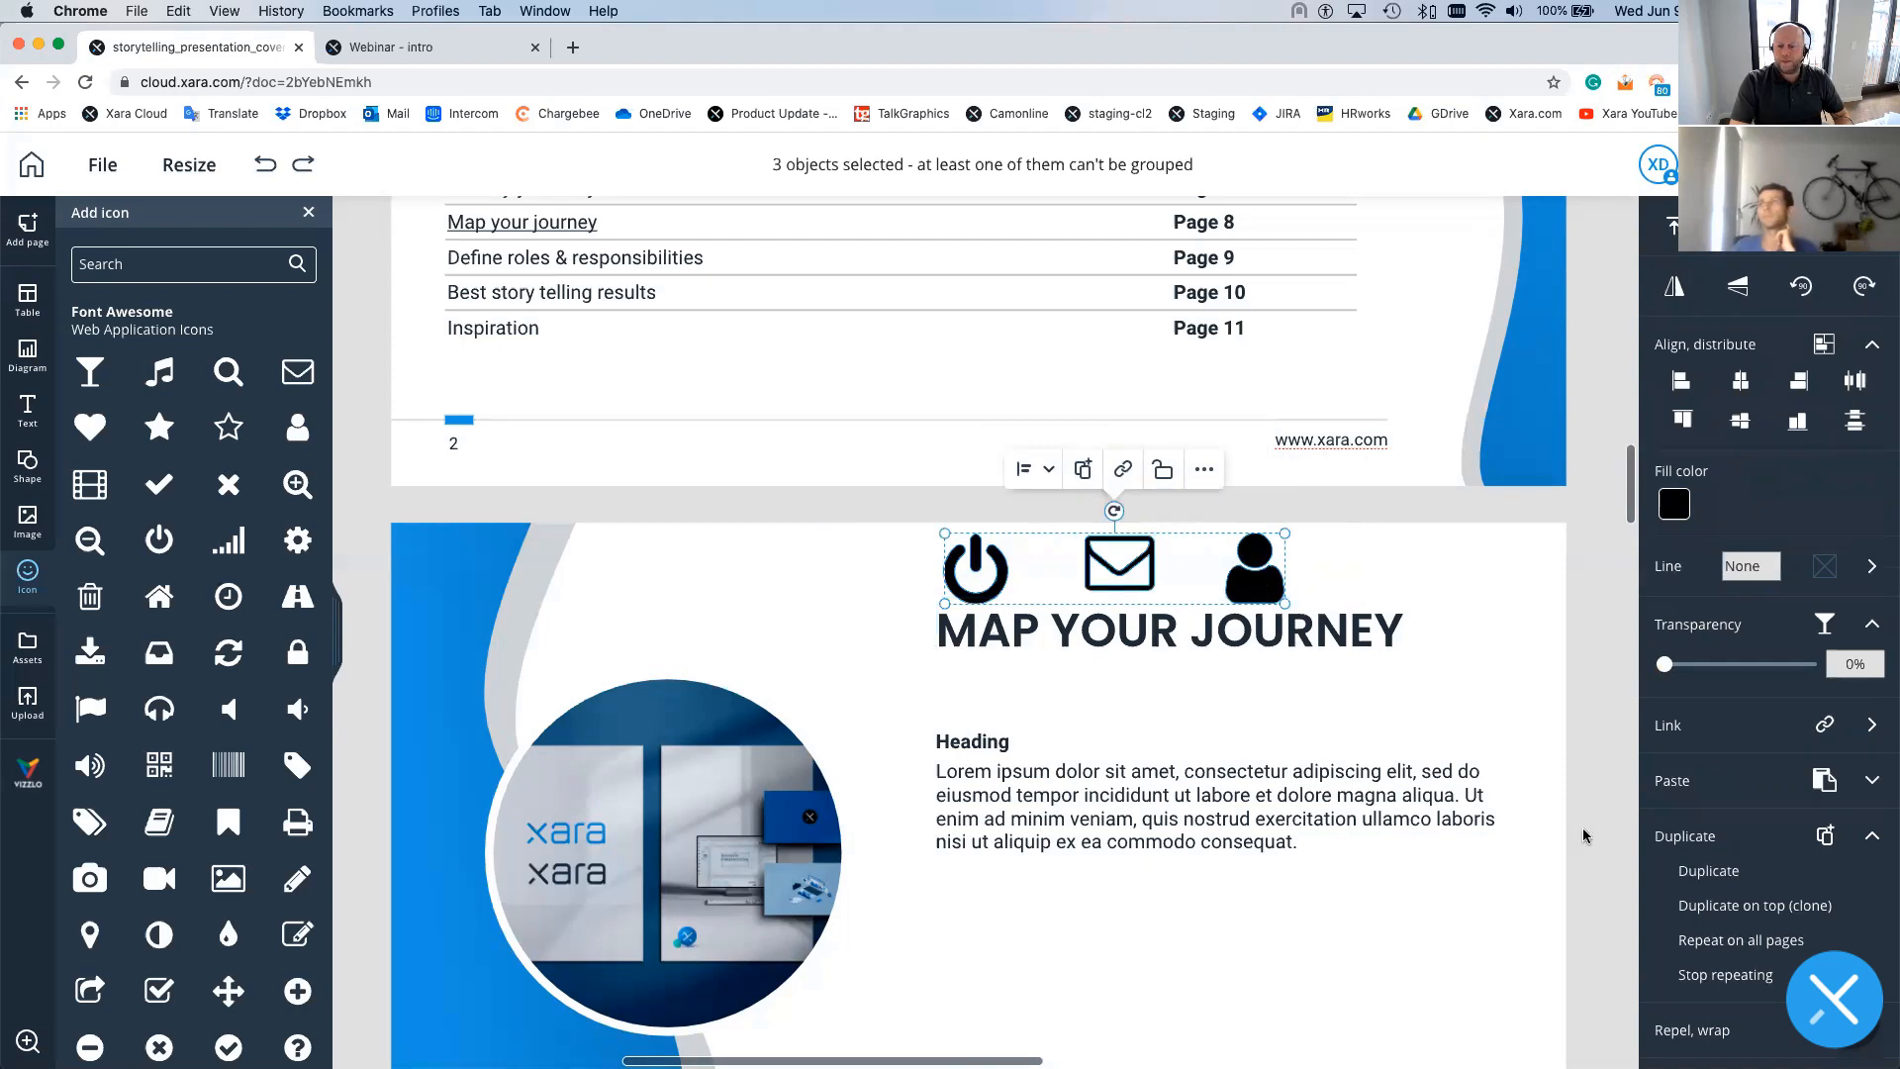
- Delete the three repeating icons from just the Map Your Journey page, then check page 3 still has them
click(1201, 474)
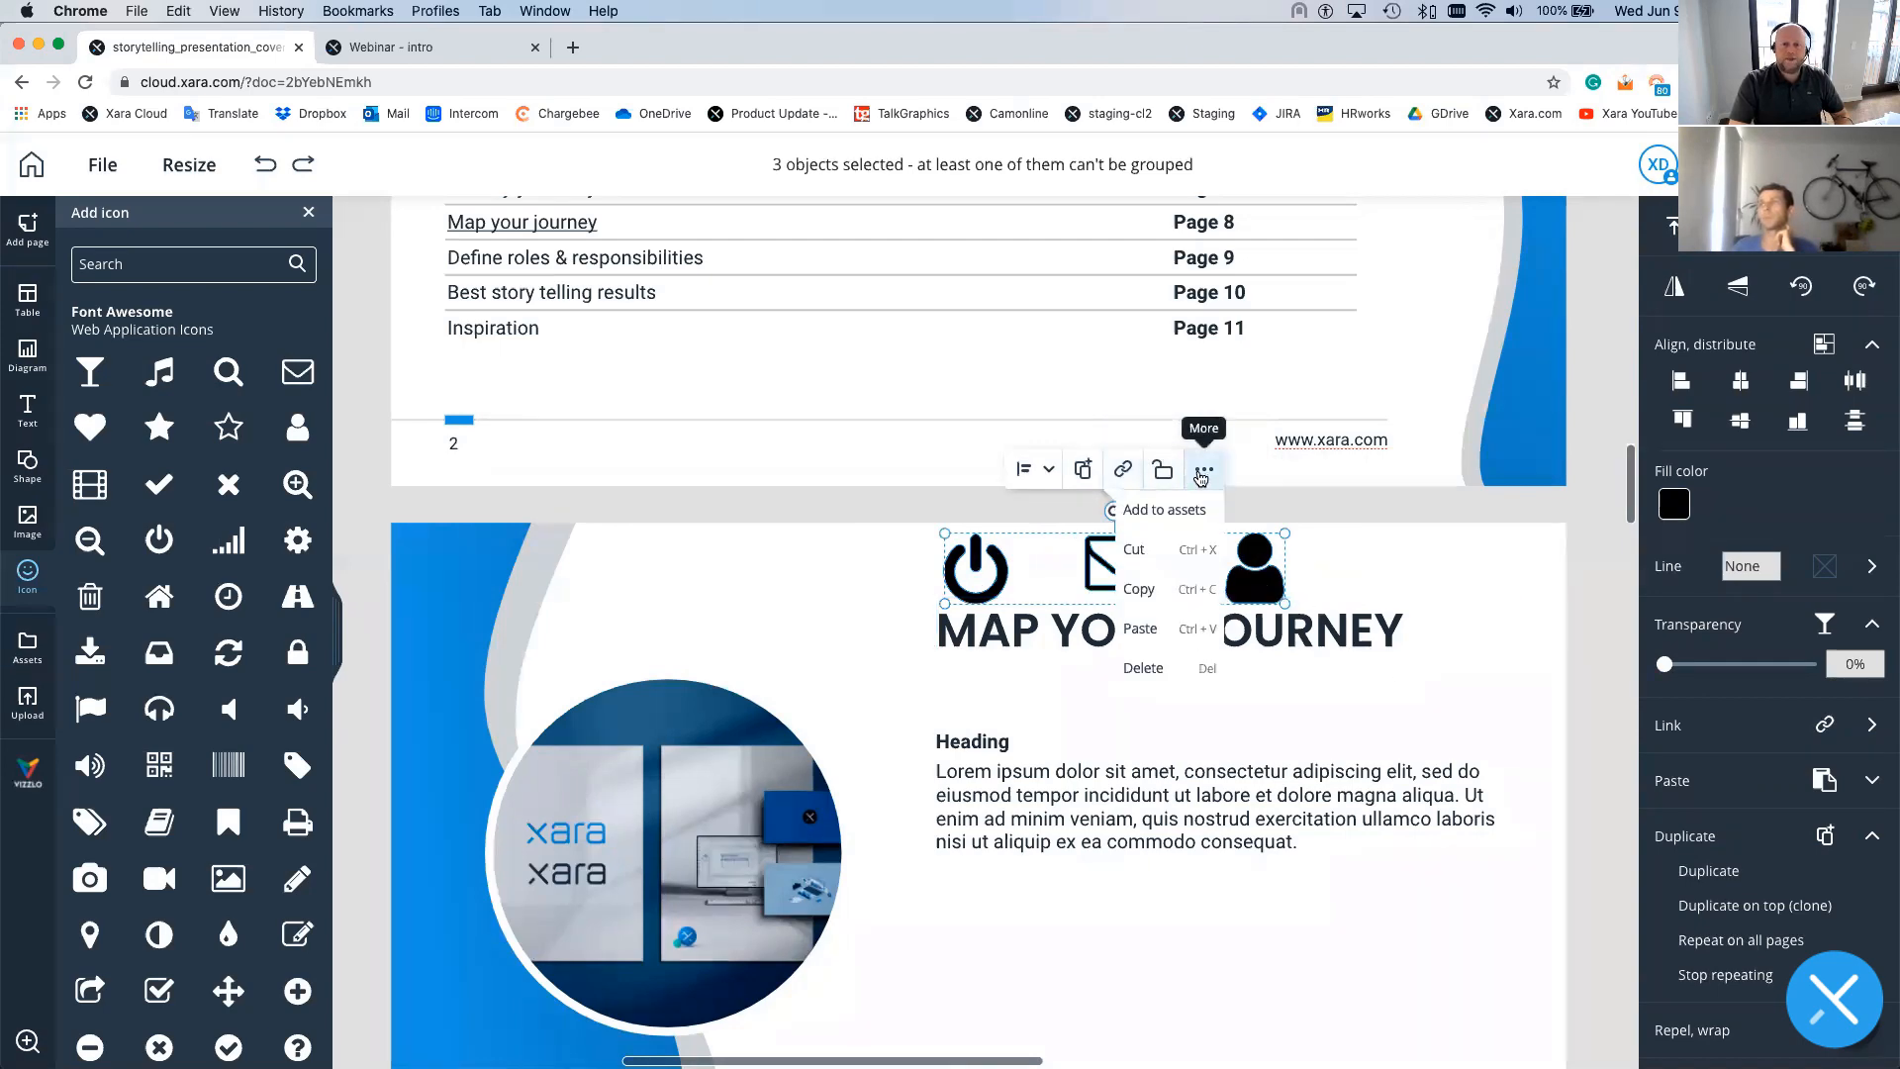
click(1151, 667)
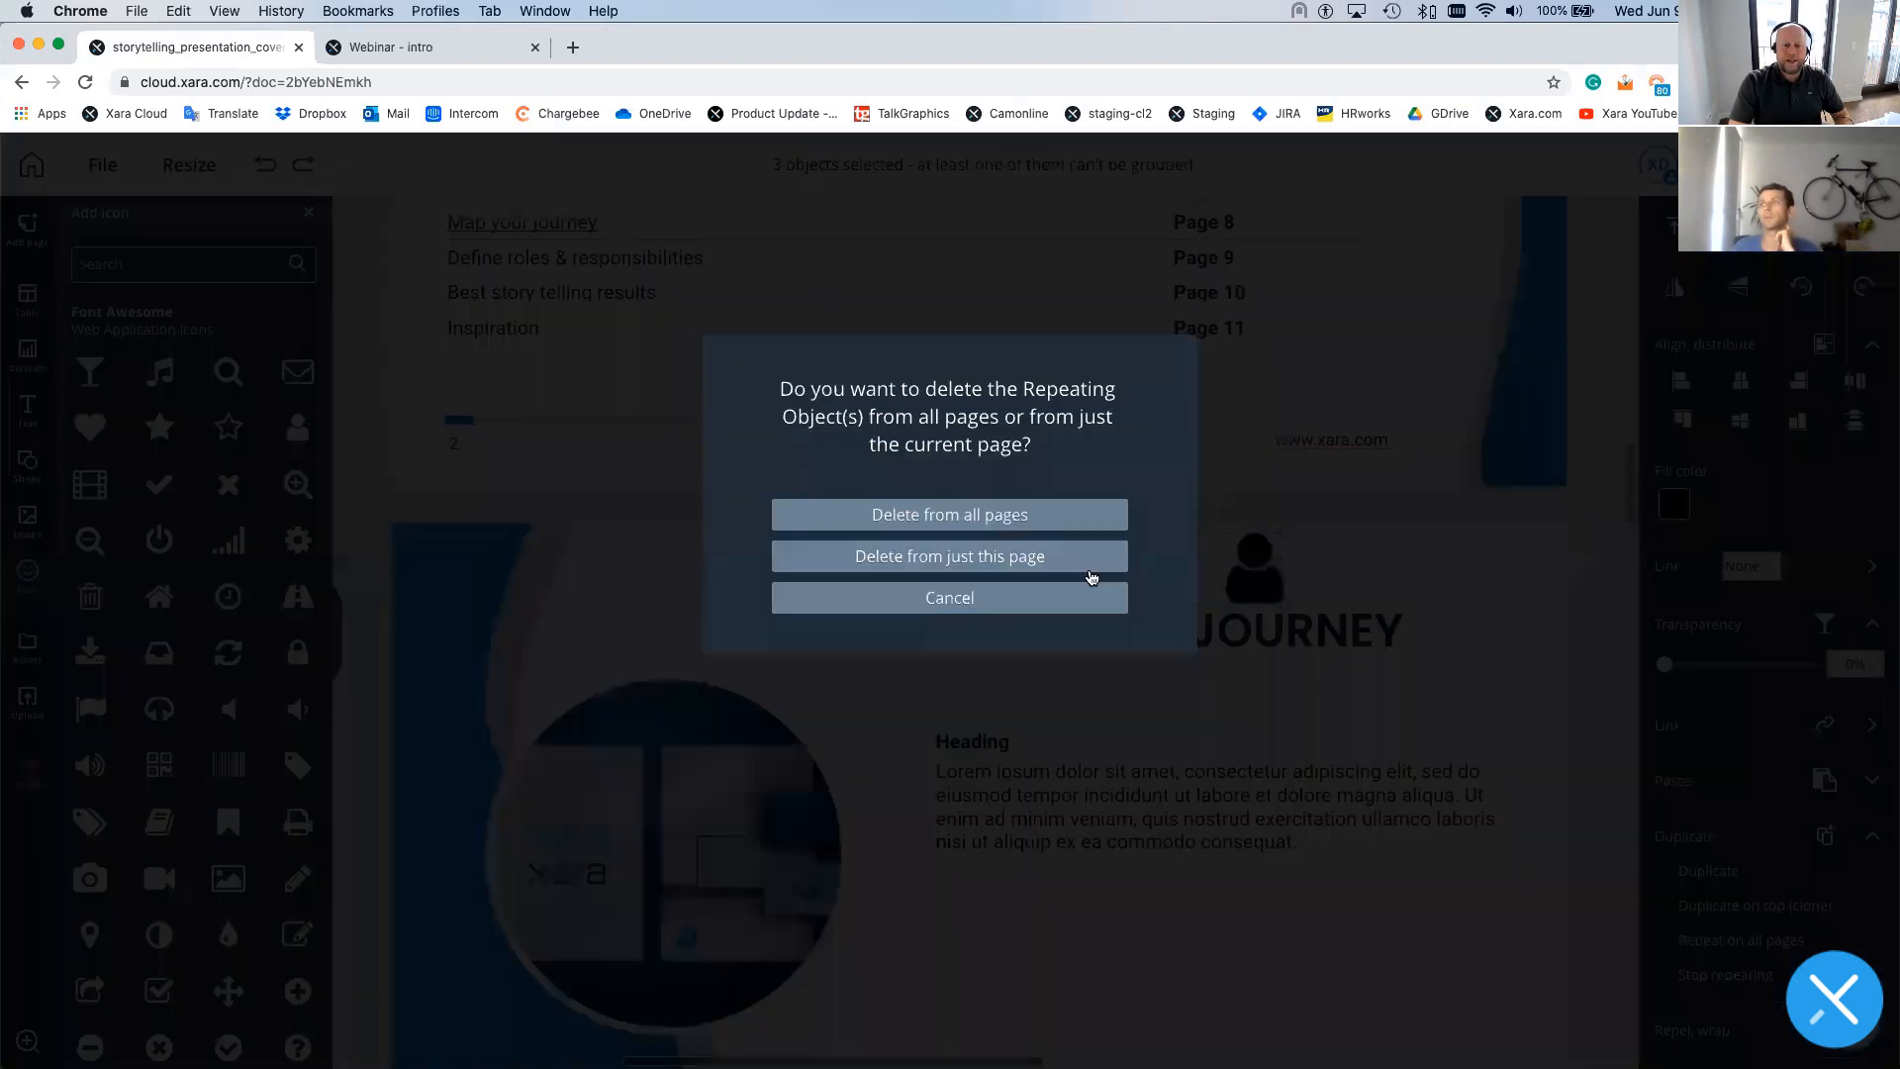
click(1011, 559)
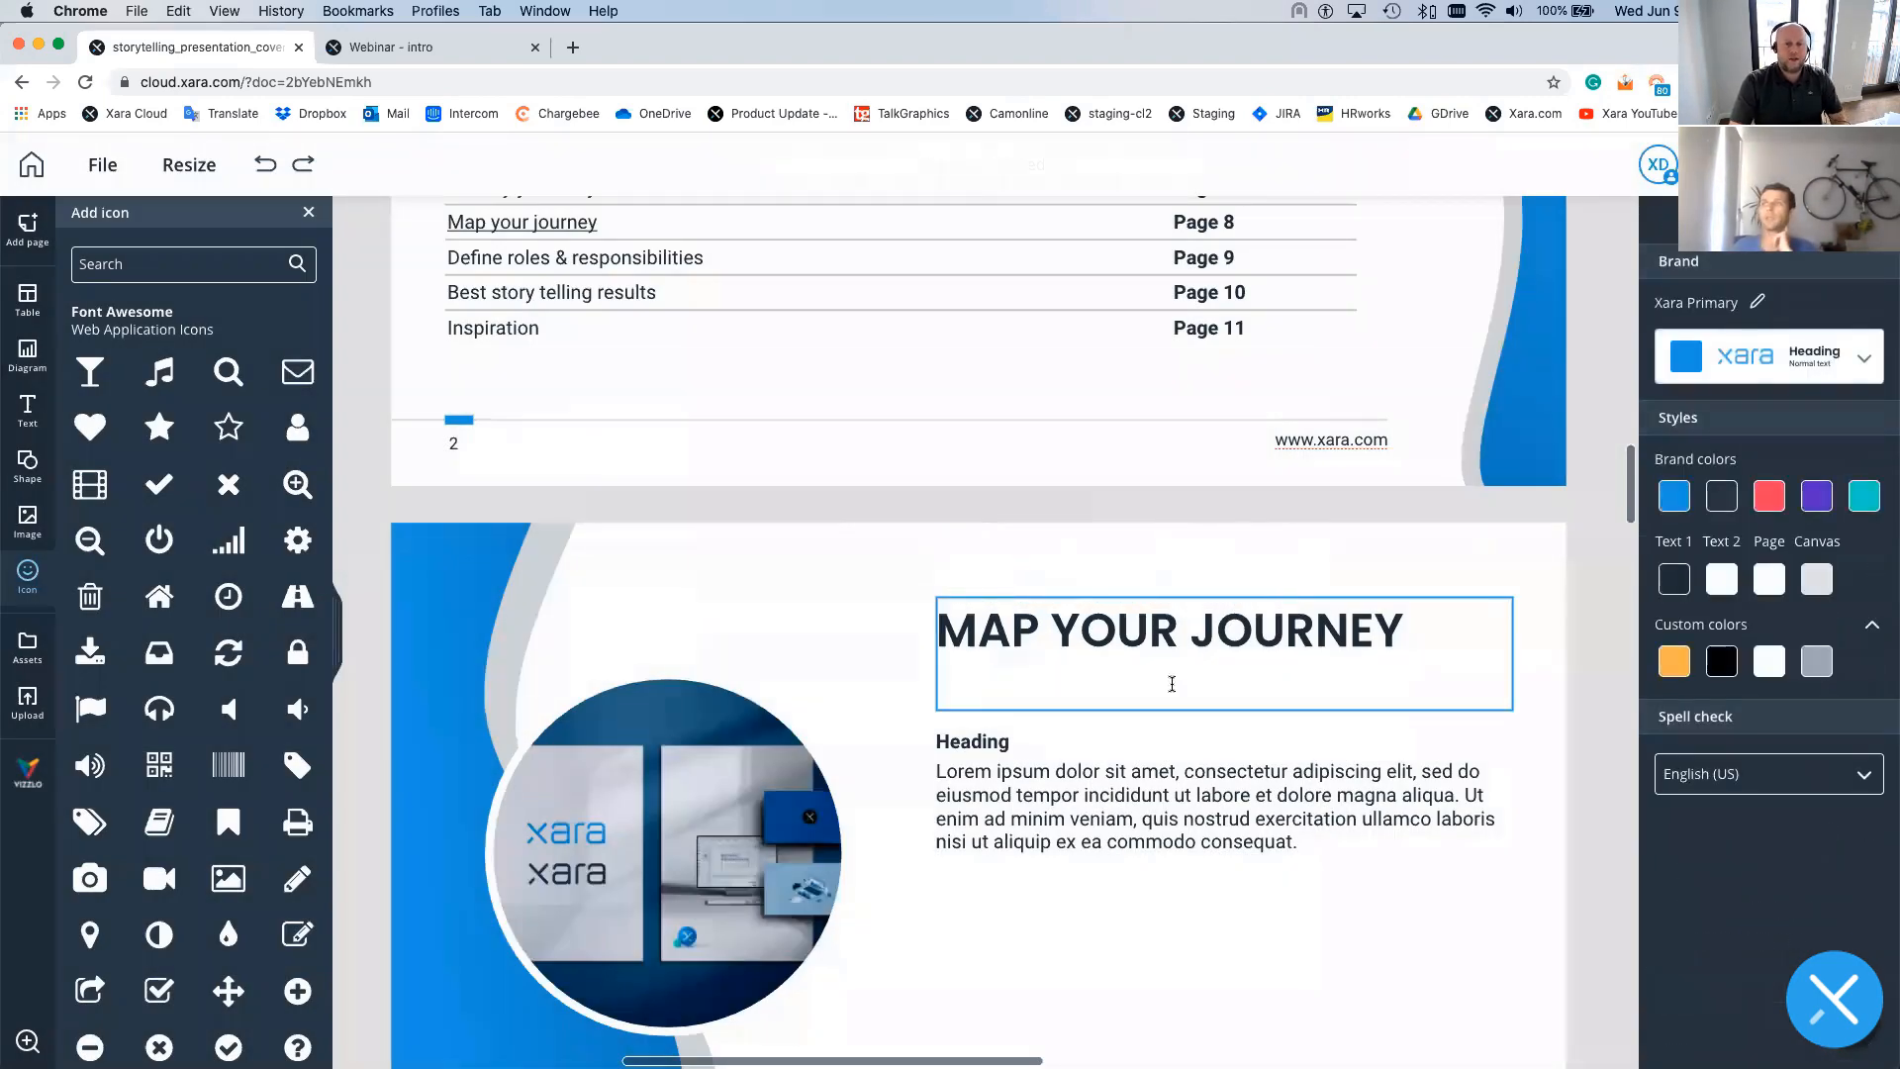
scroll(1171, 684, down, 3)
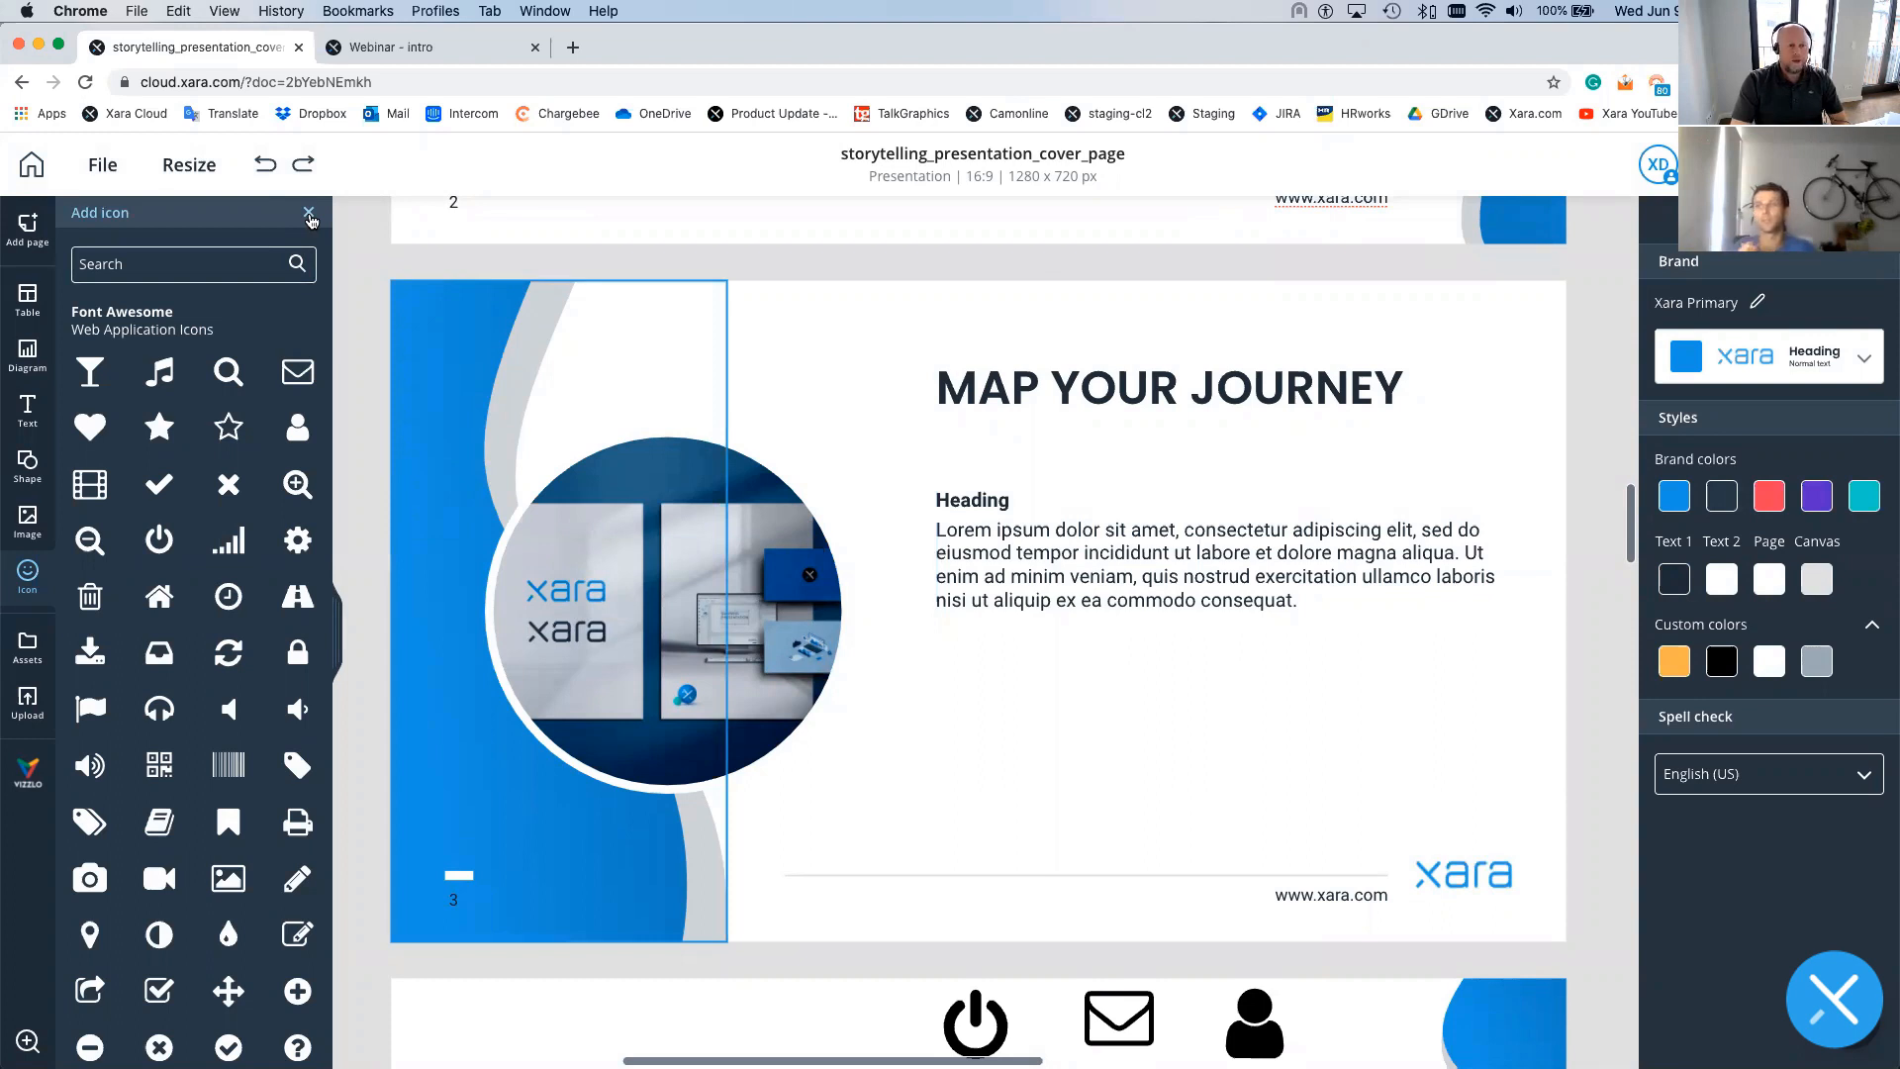
- Close the icon library and return to the Documents home page with Presentation templates
click(309, 213)
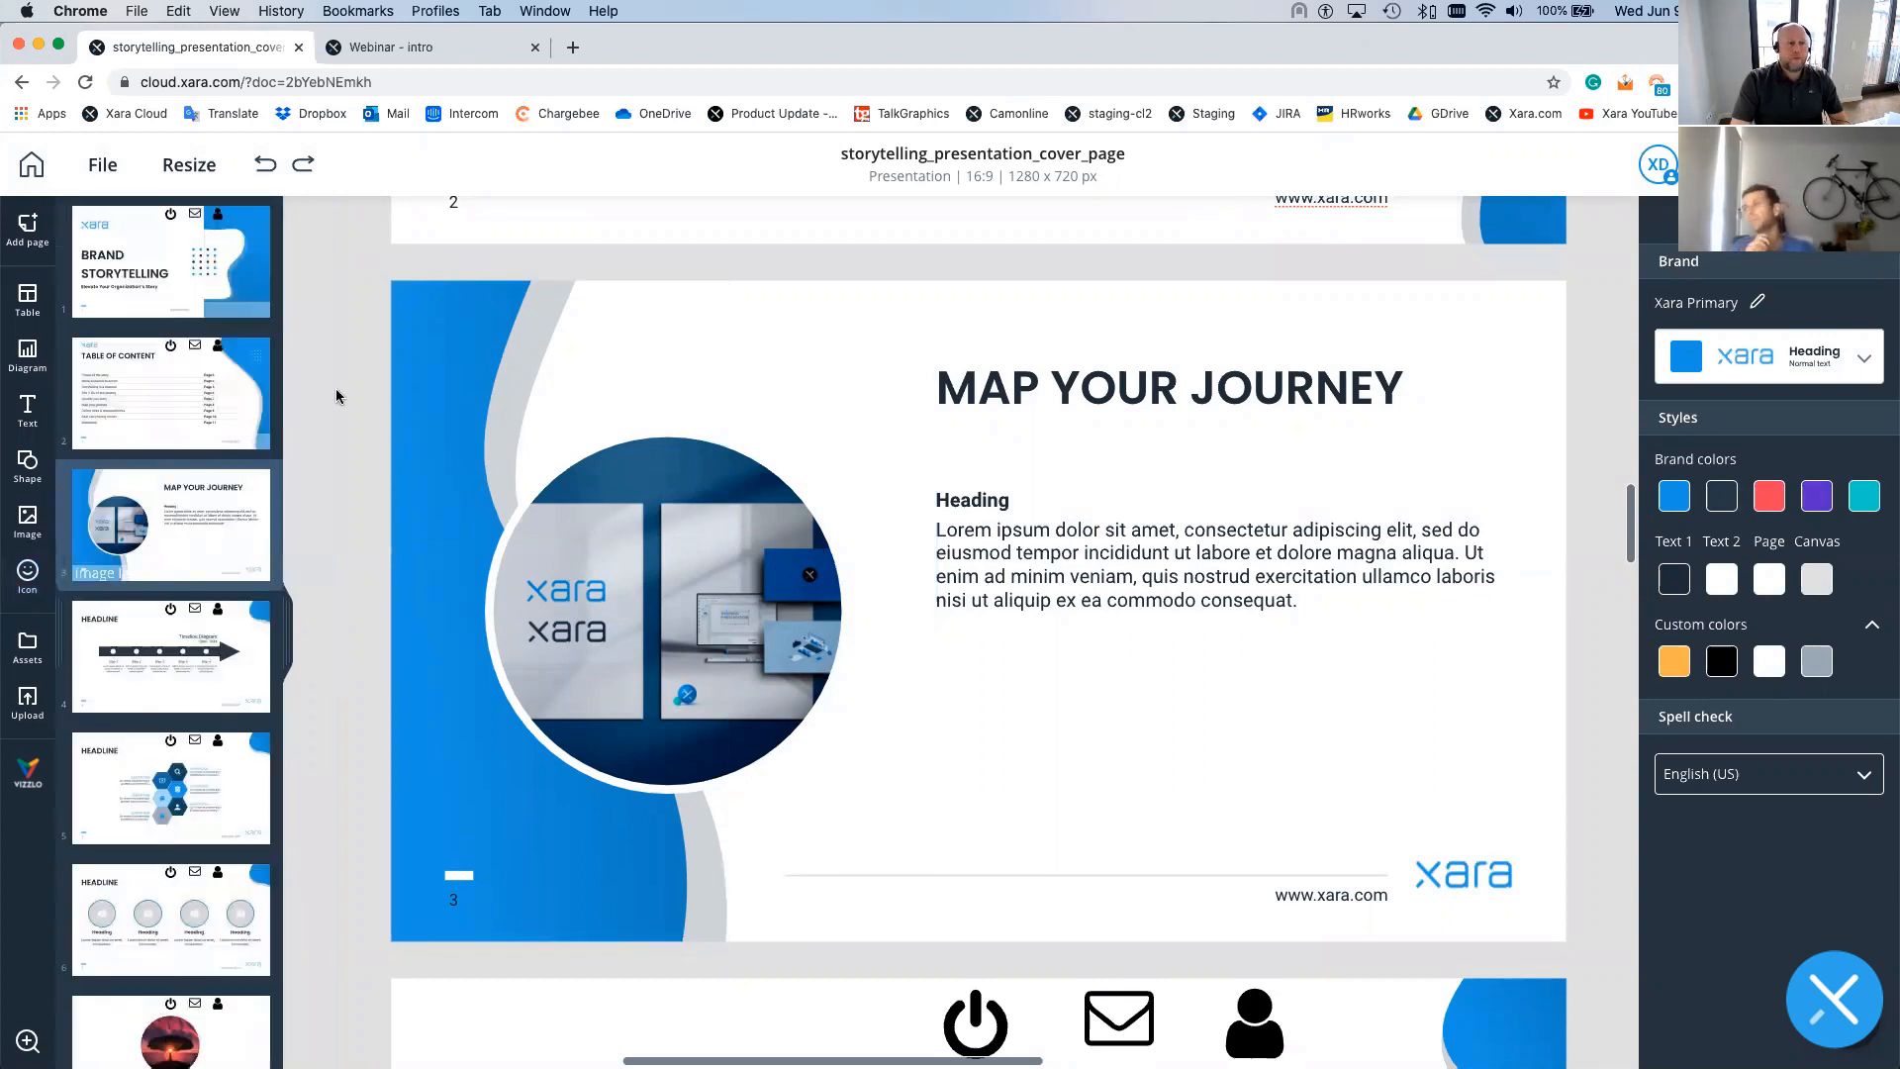
scroll(334, 398, down, 3)
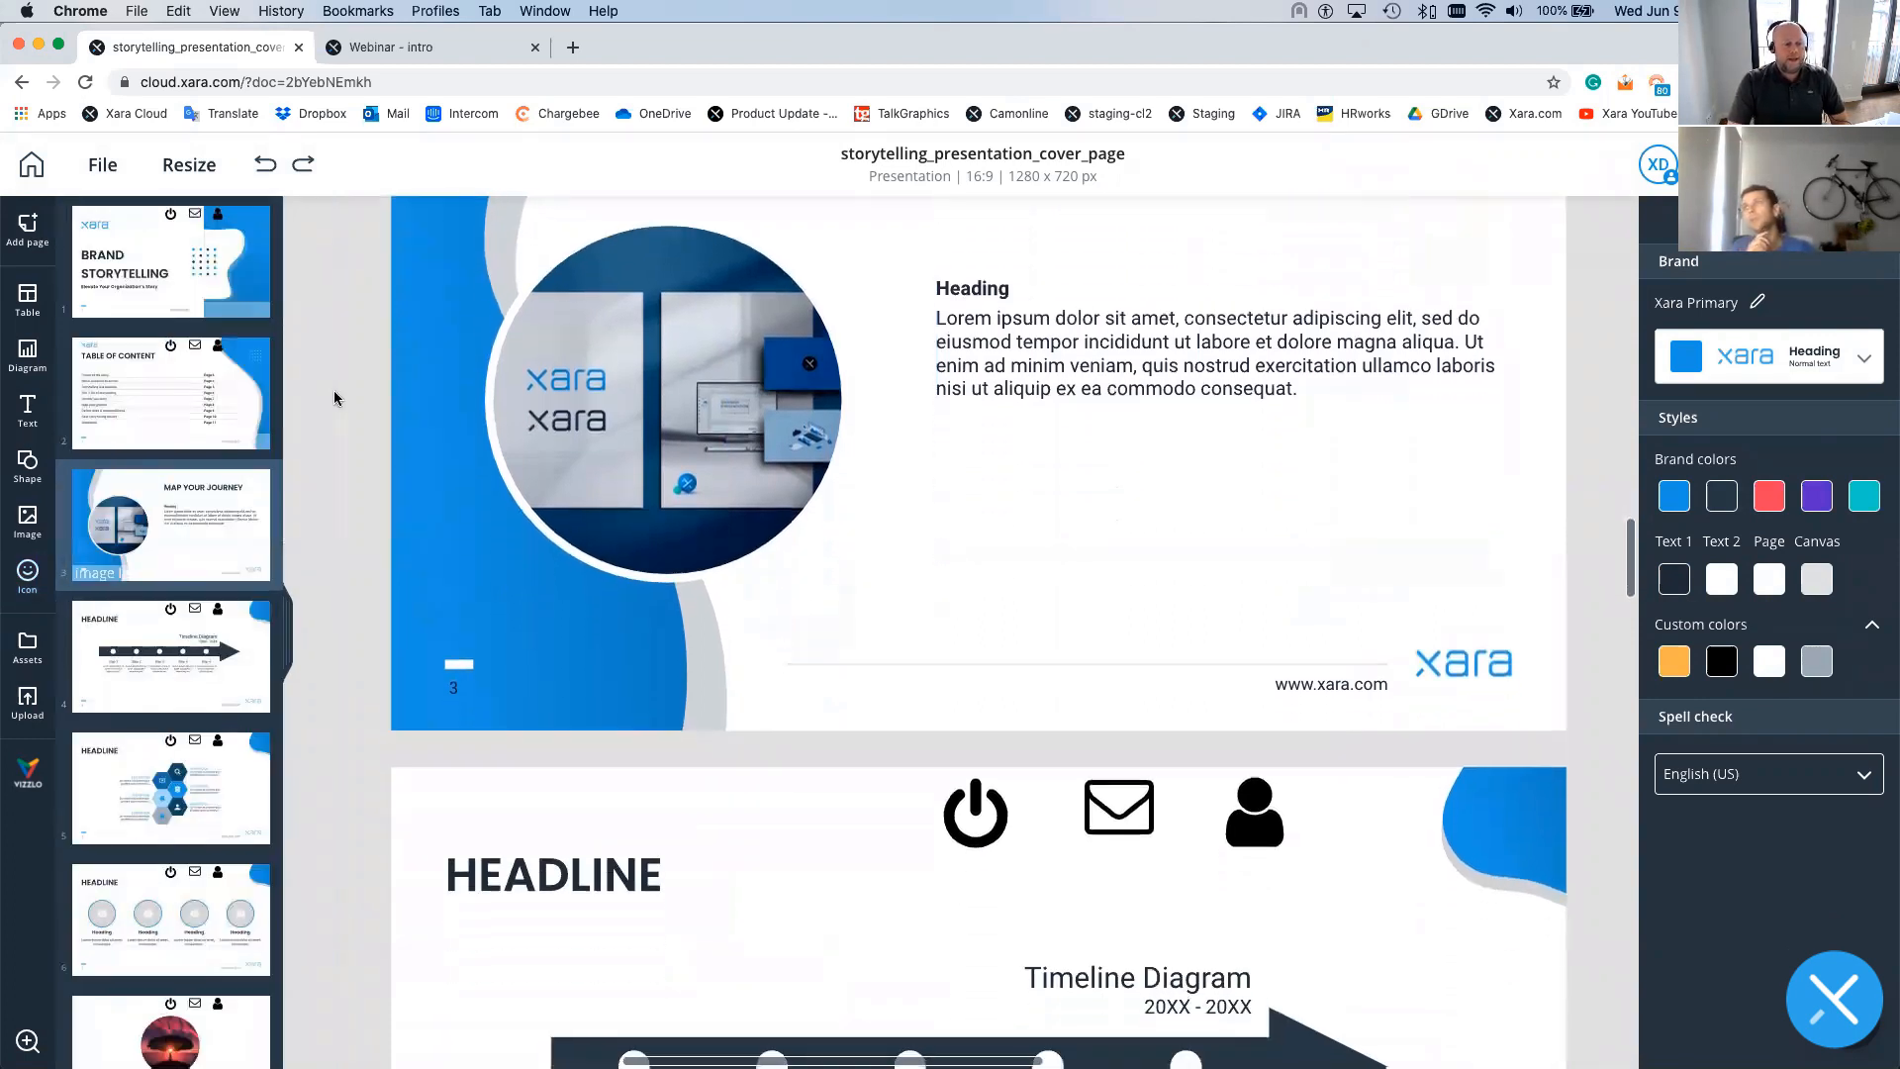
click(32, 168)
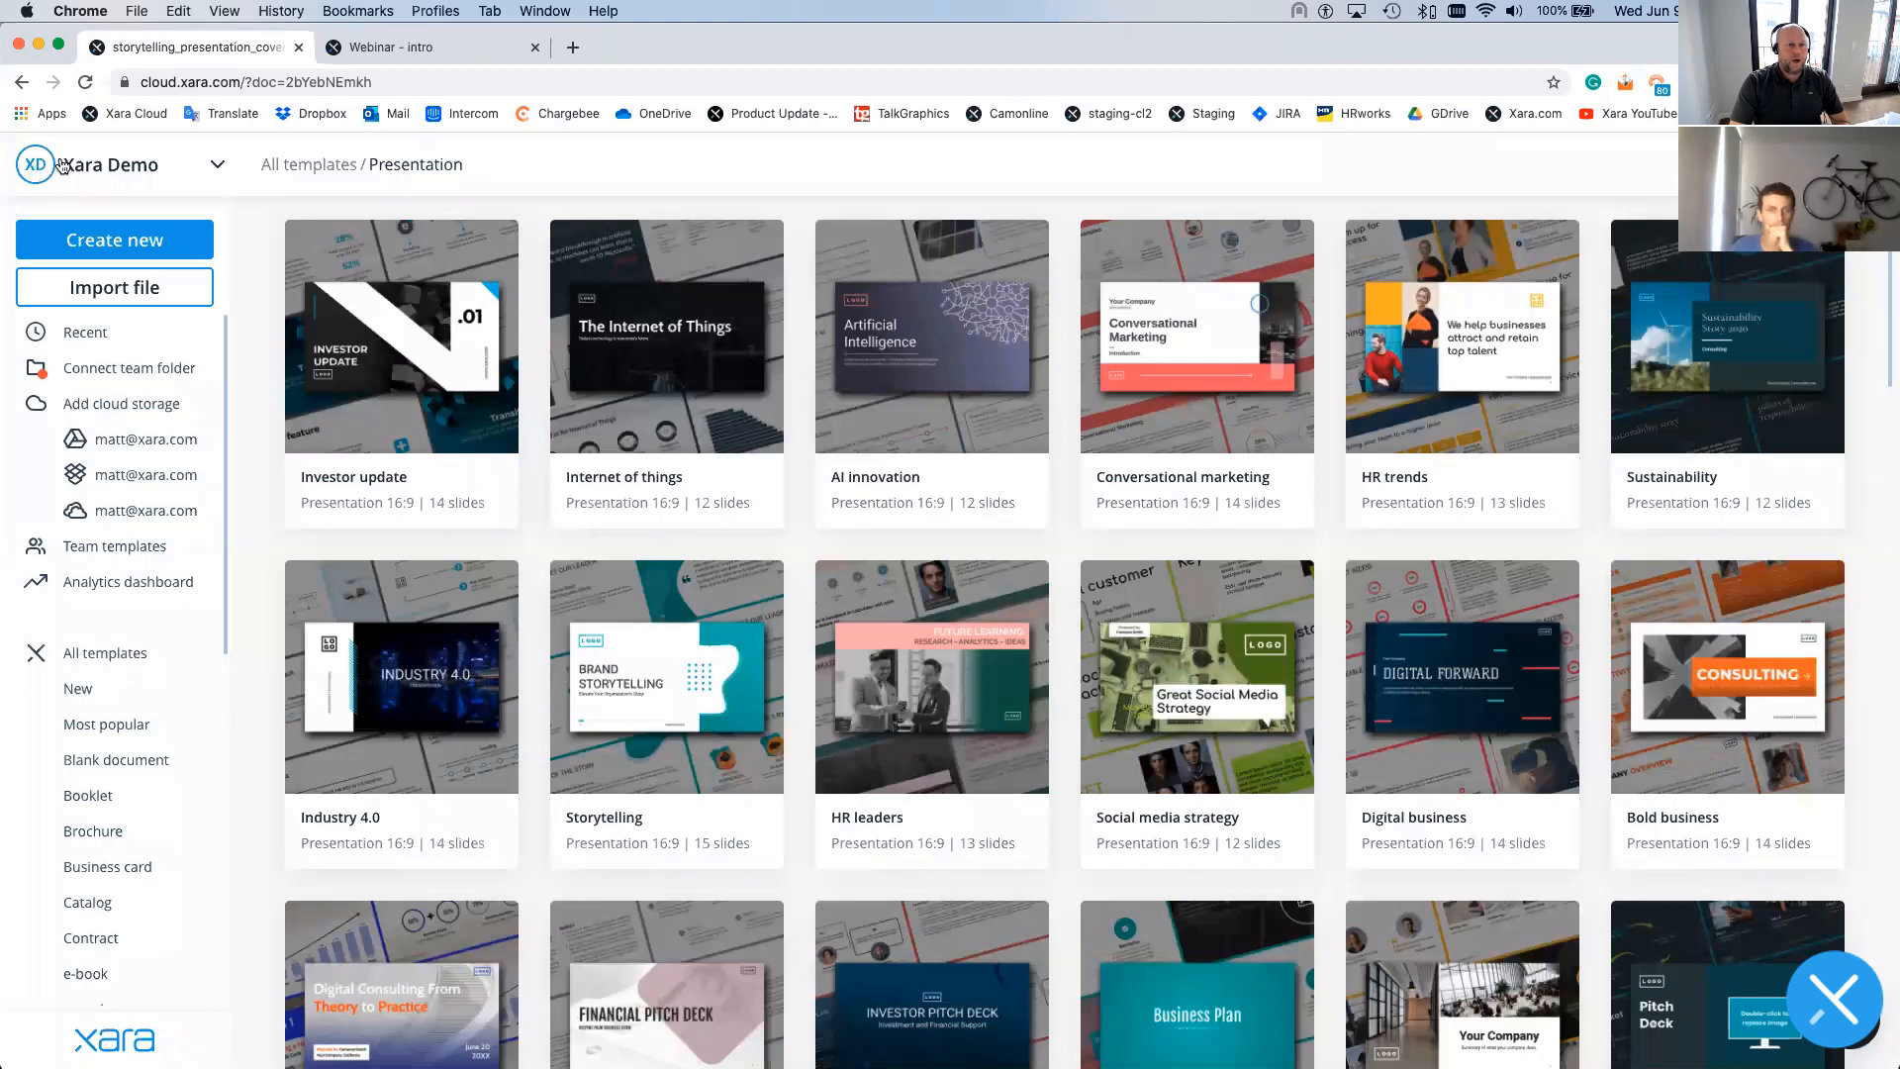
- Open the Analytics dashboard and scroll through the shared documents' versions, viewing times and views
click(164, 586)
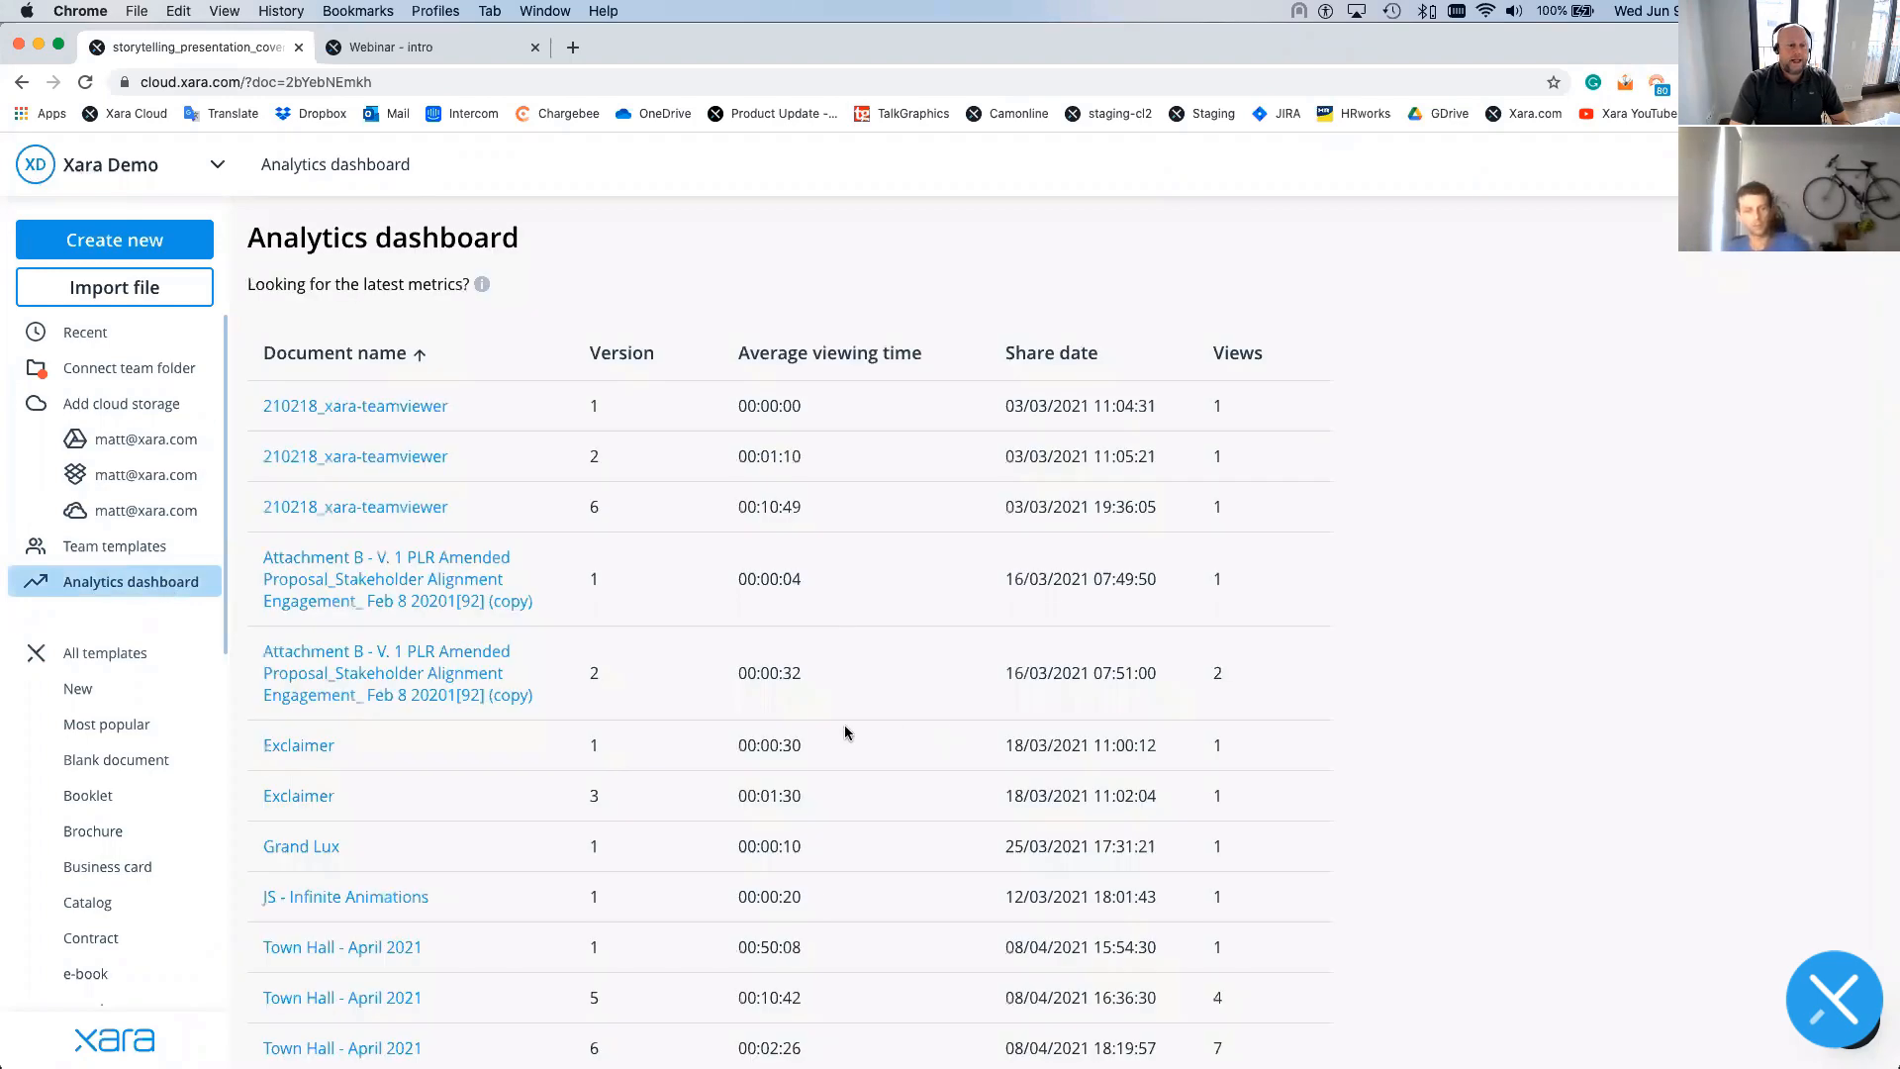
scroll(818, 706, down, 5)
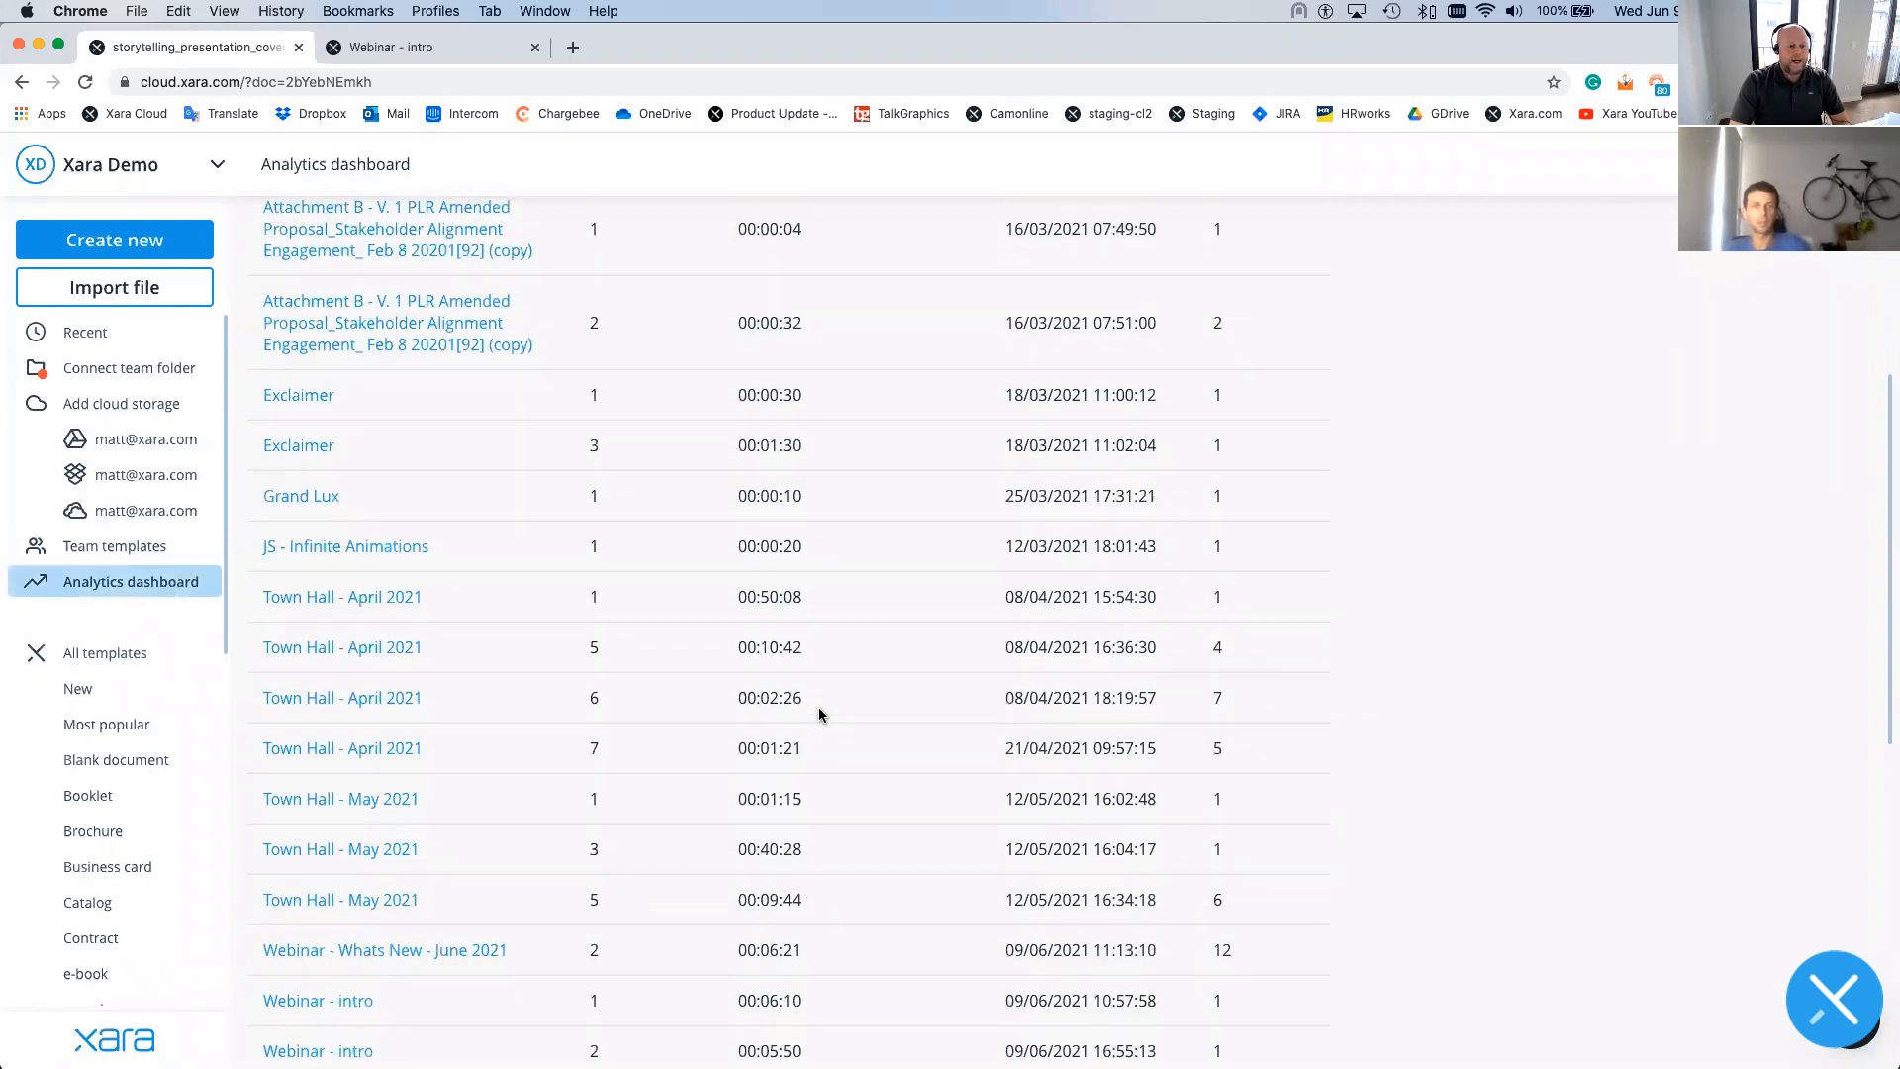
scroll(819, 711, down, 6)
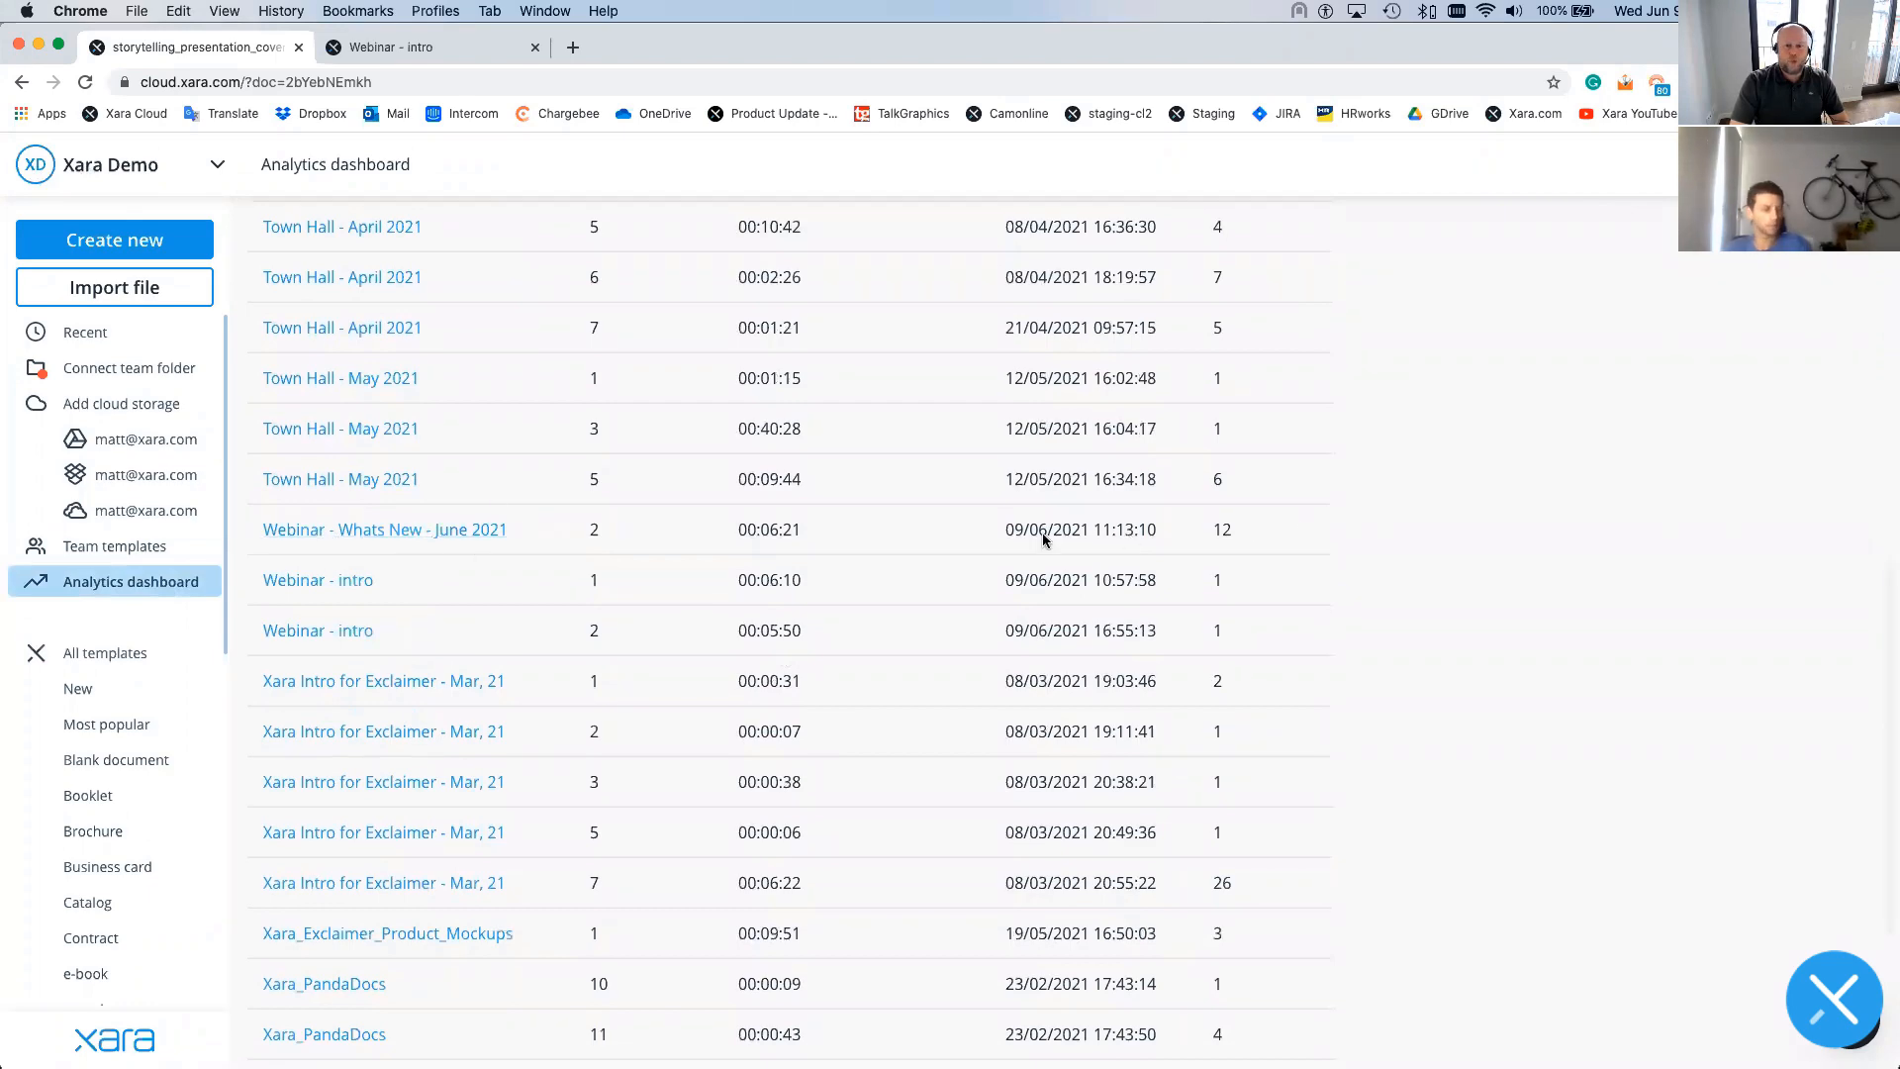
- Open 'Webinar - Whats New - June 2021' analytics and review its 12 views by date and location
click(351, 534)
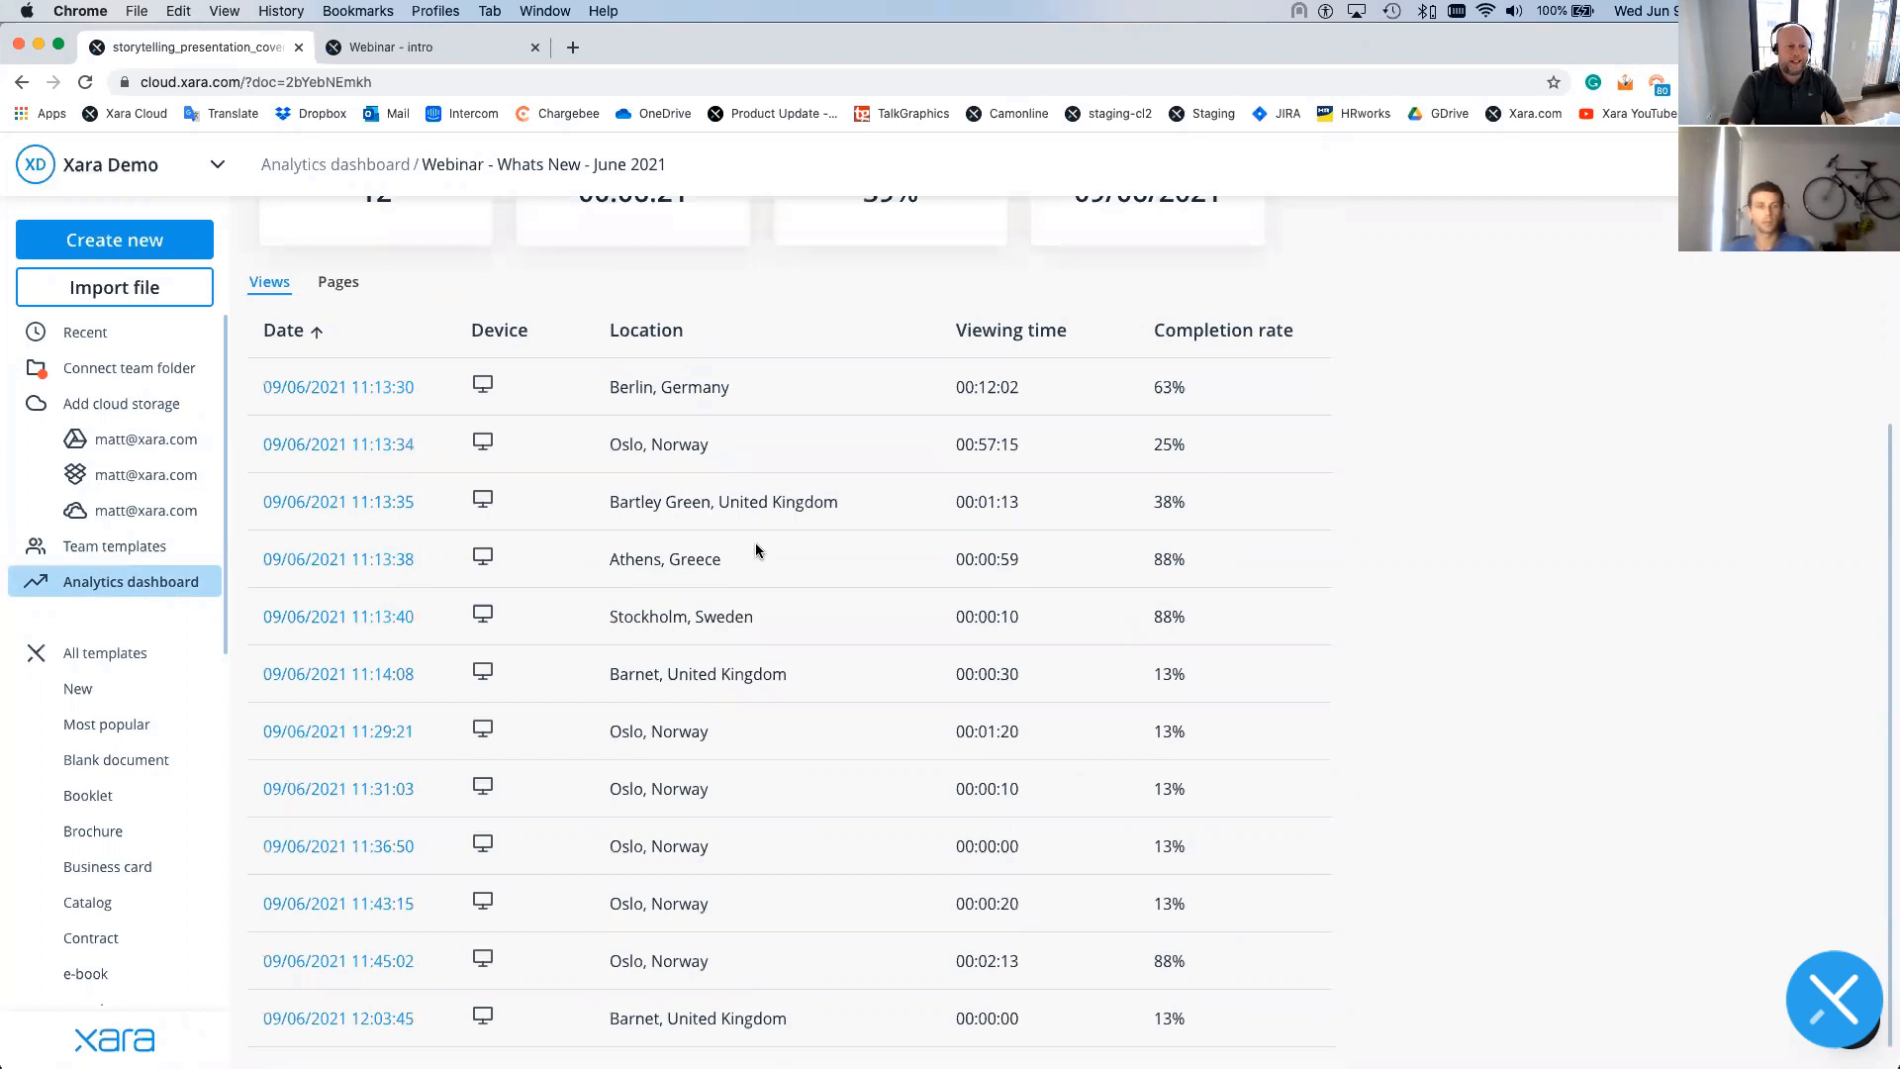
scroll(728, 615, up, 1)
scroll(727, 616, up, 2)
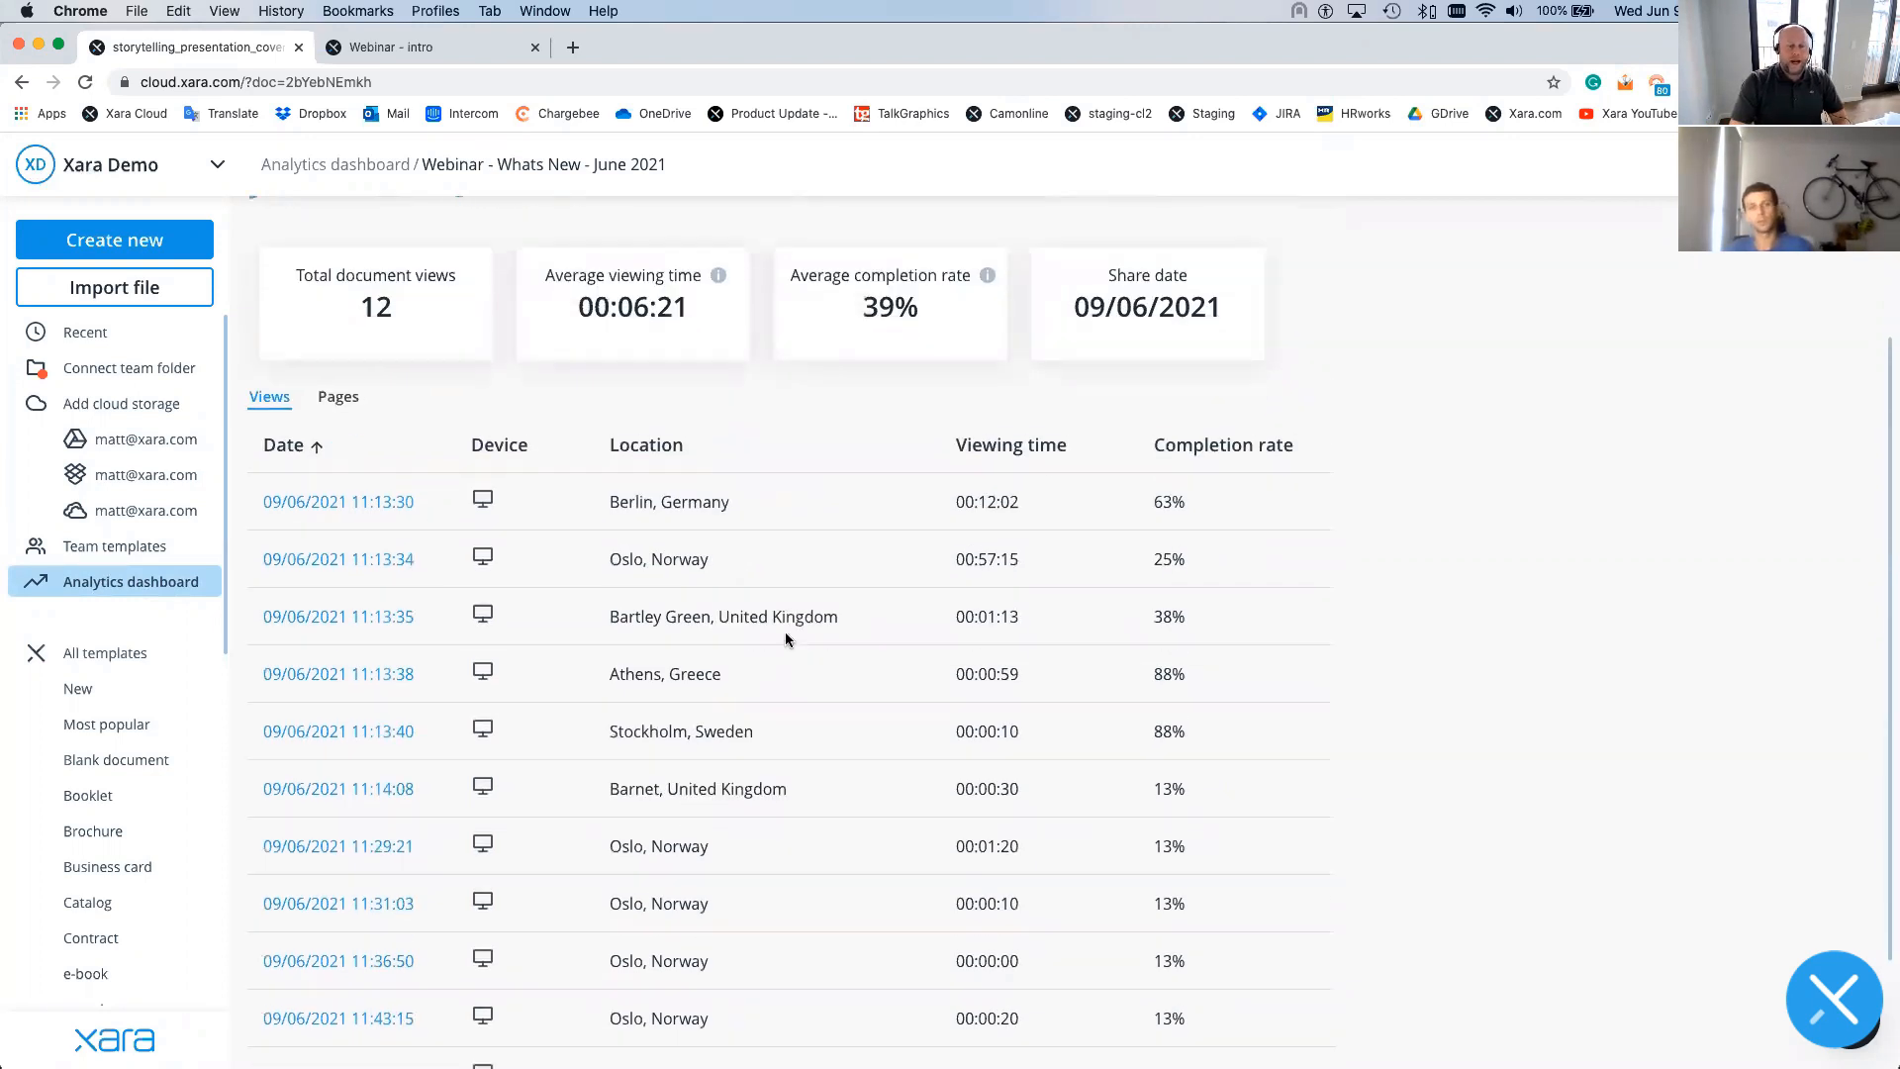
scroll(776, 623, down, 3)
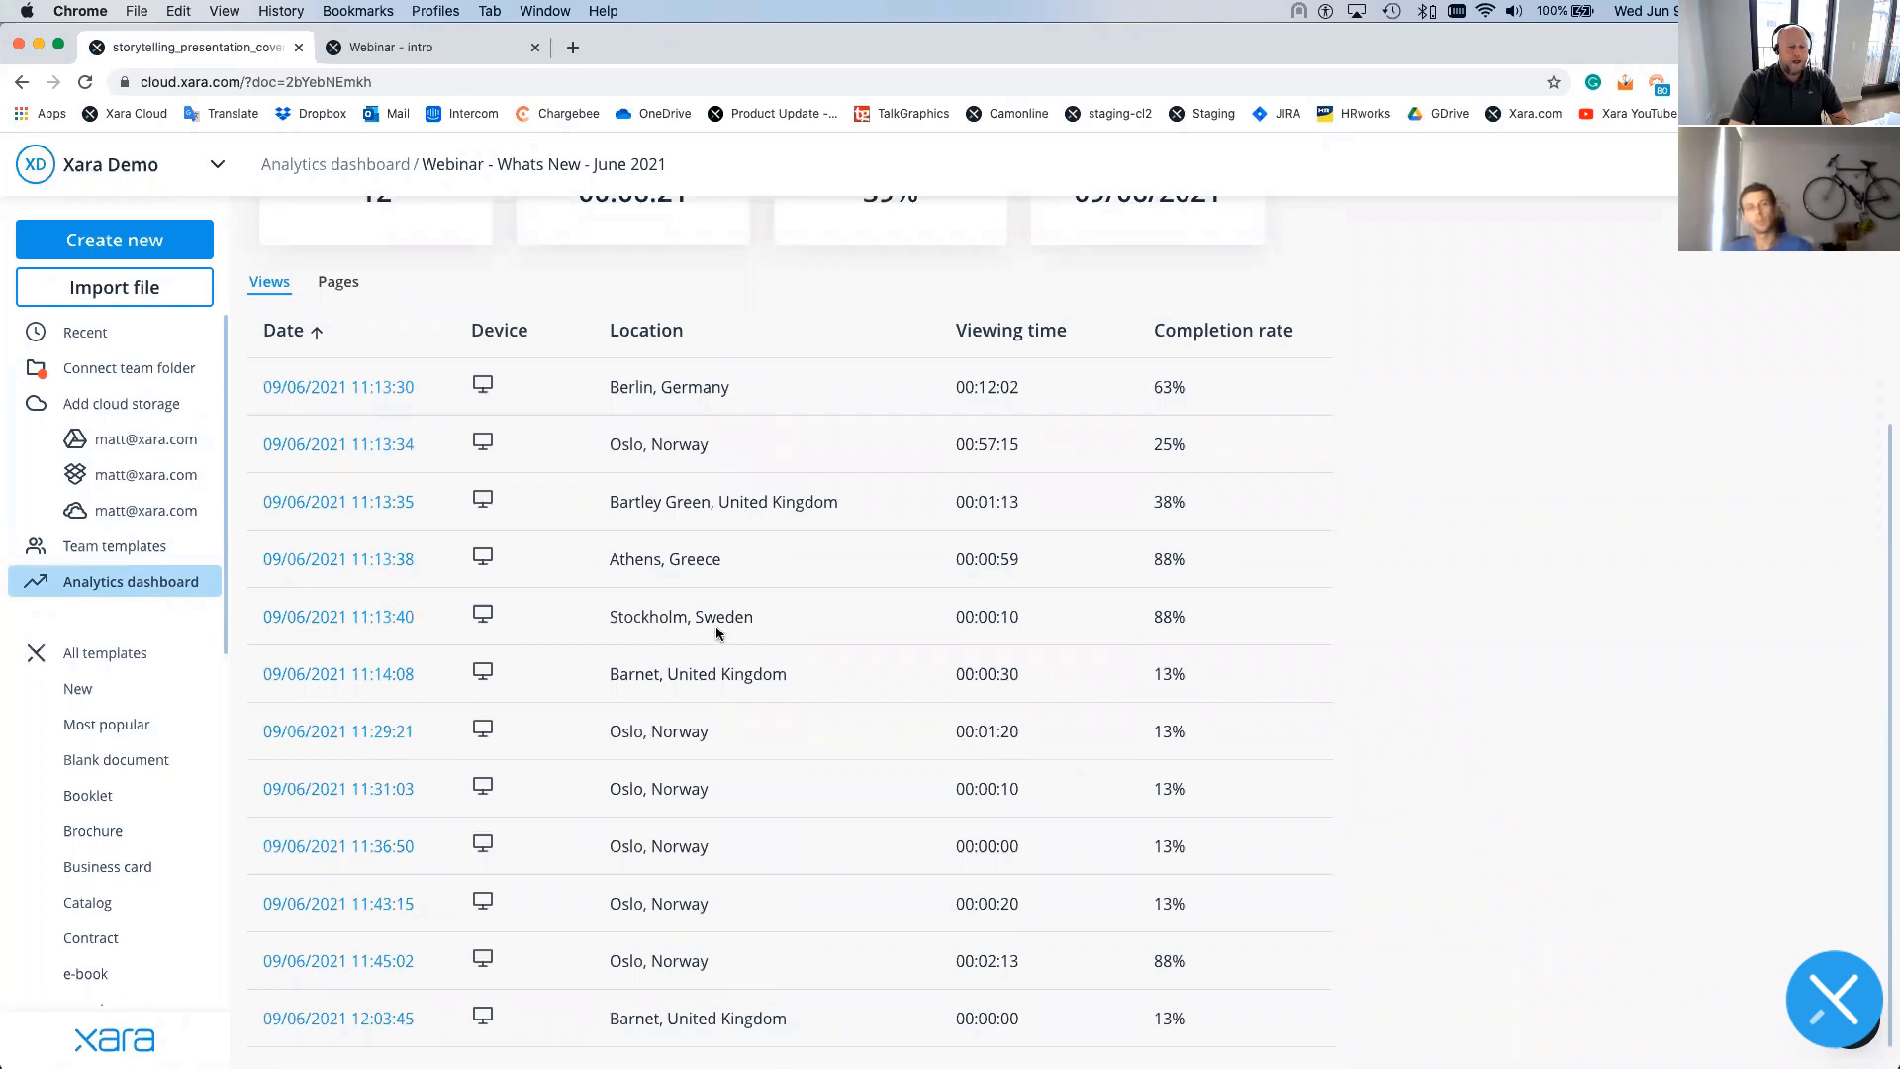
scroll(715, 633, up, 2)
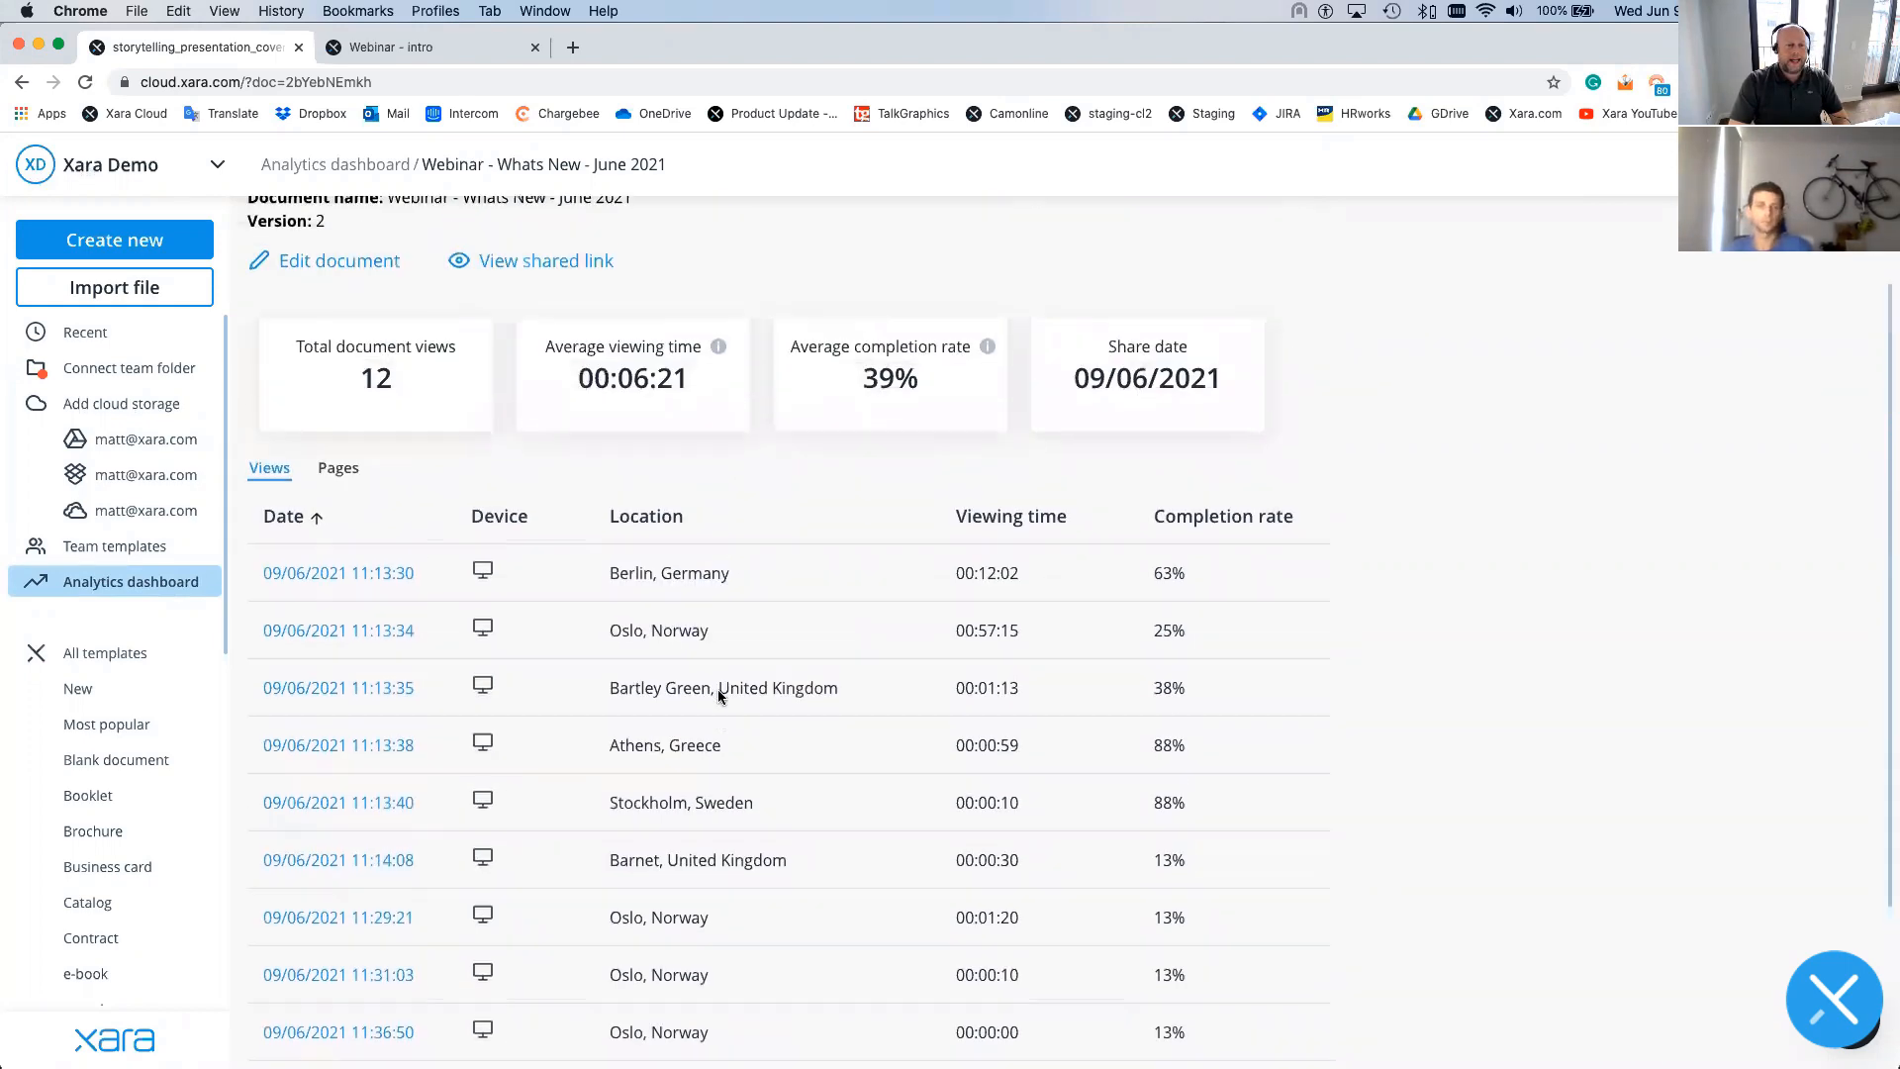
scroll(717, 718, down, 2)
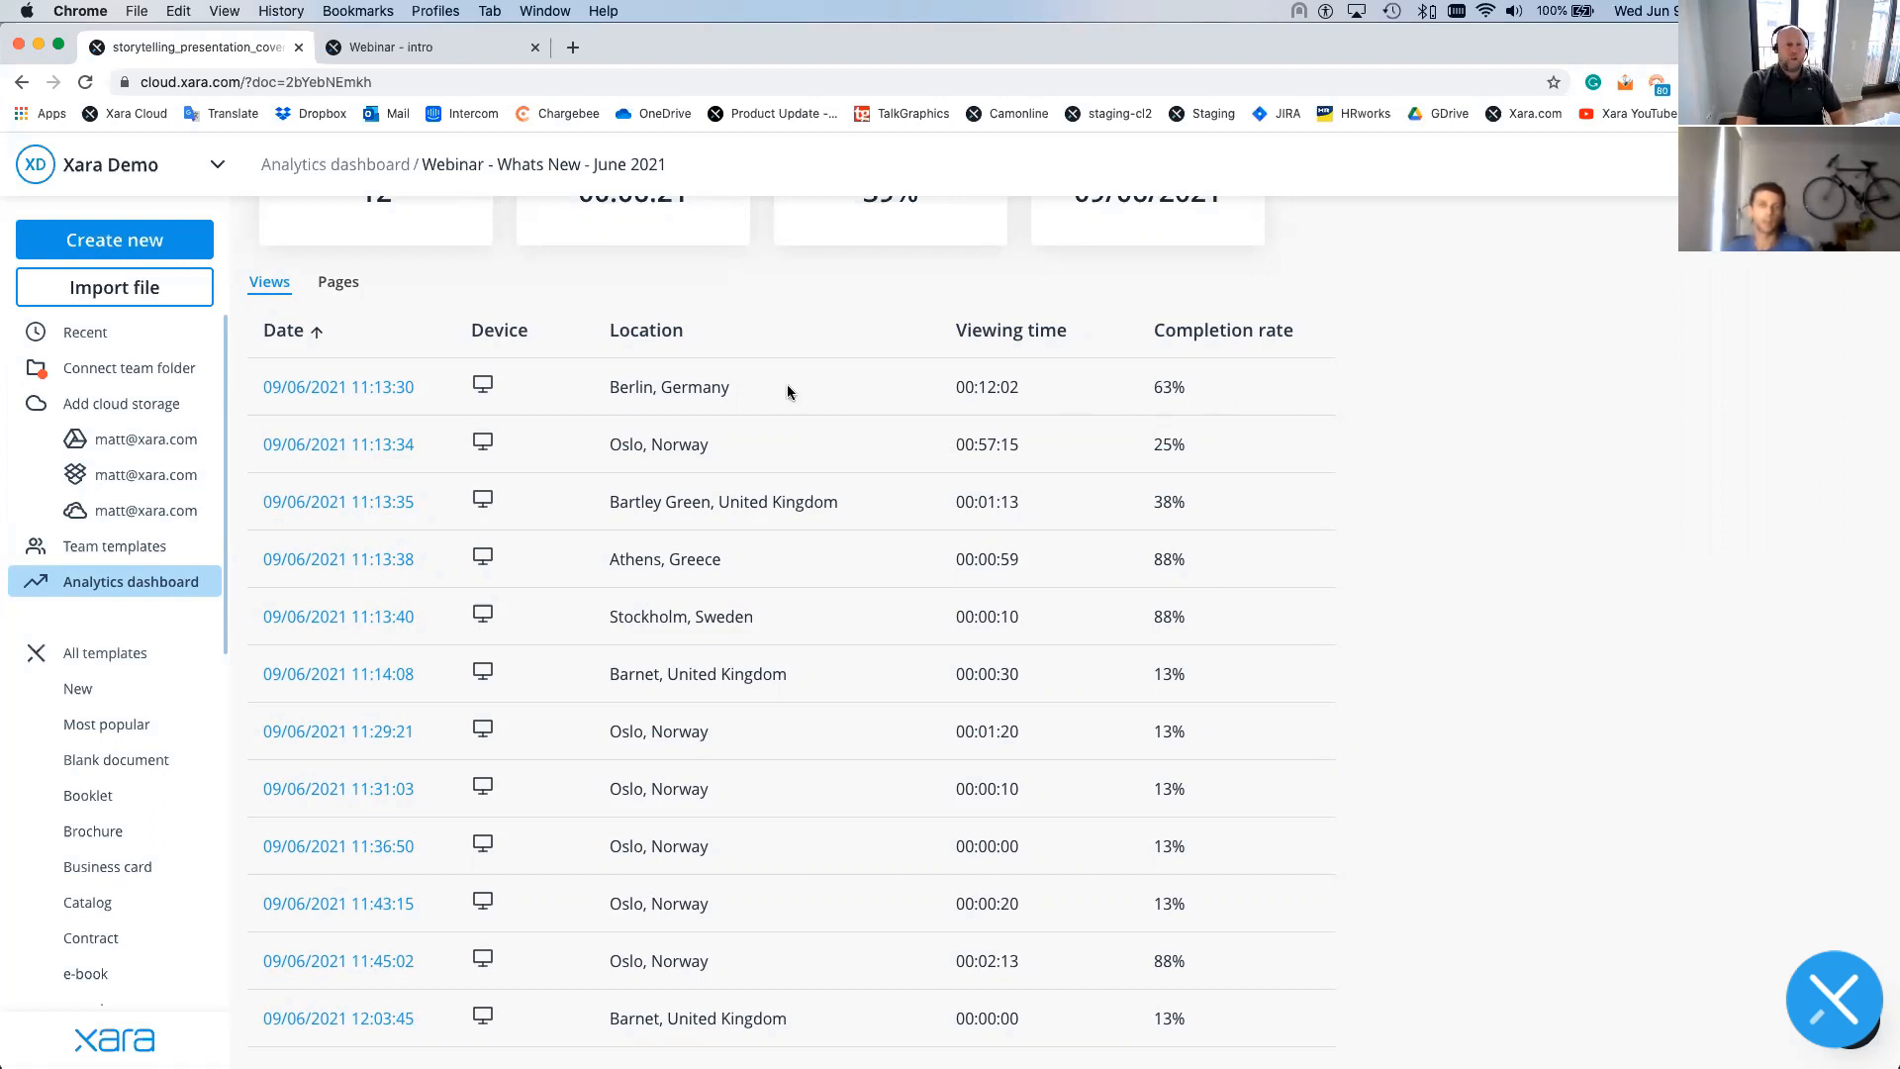
click(306, 386)
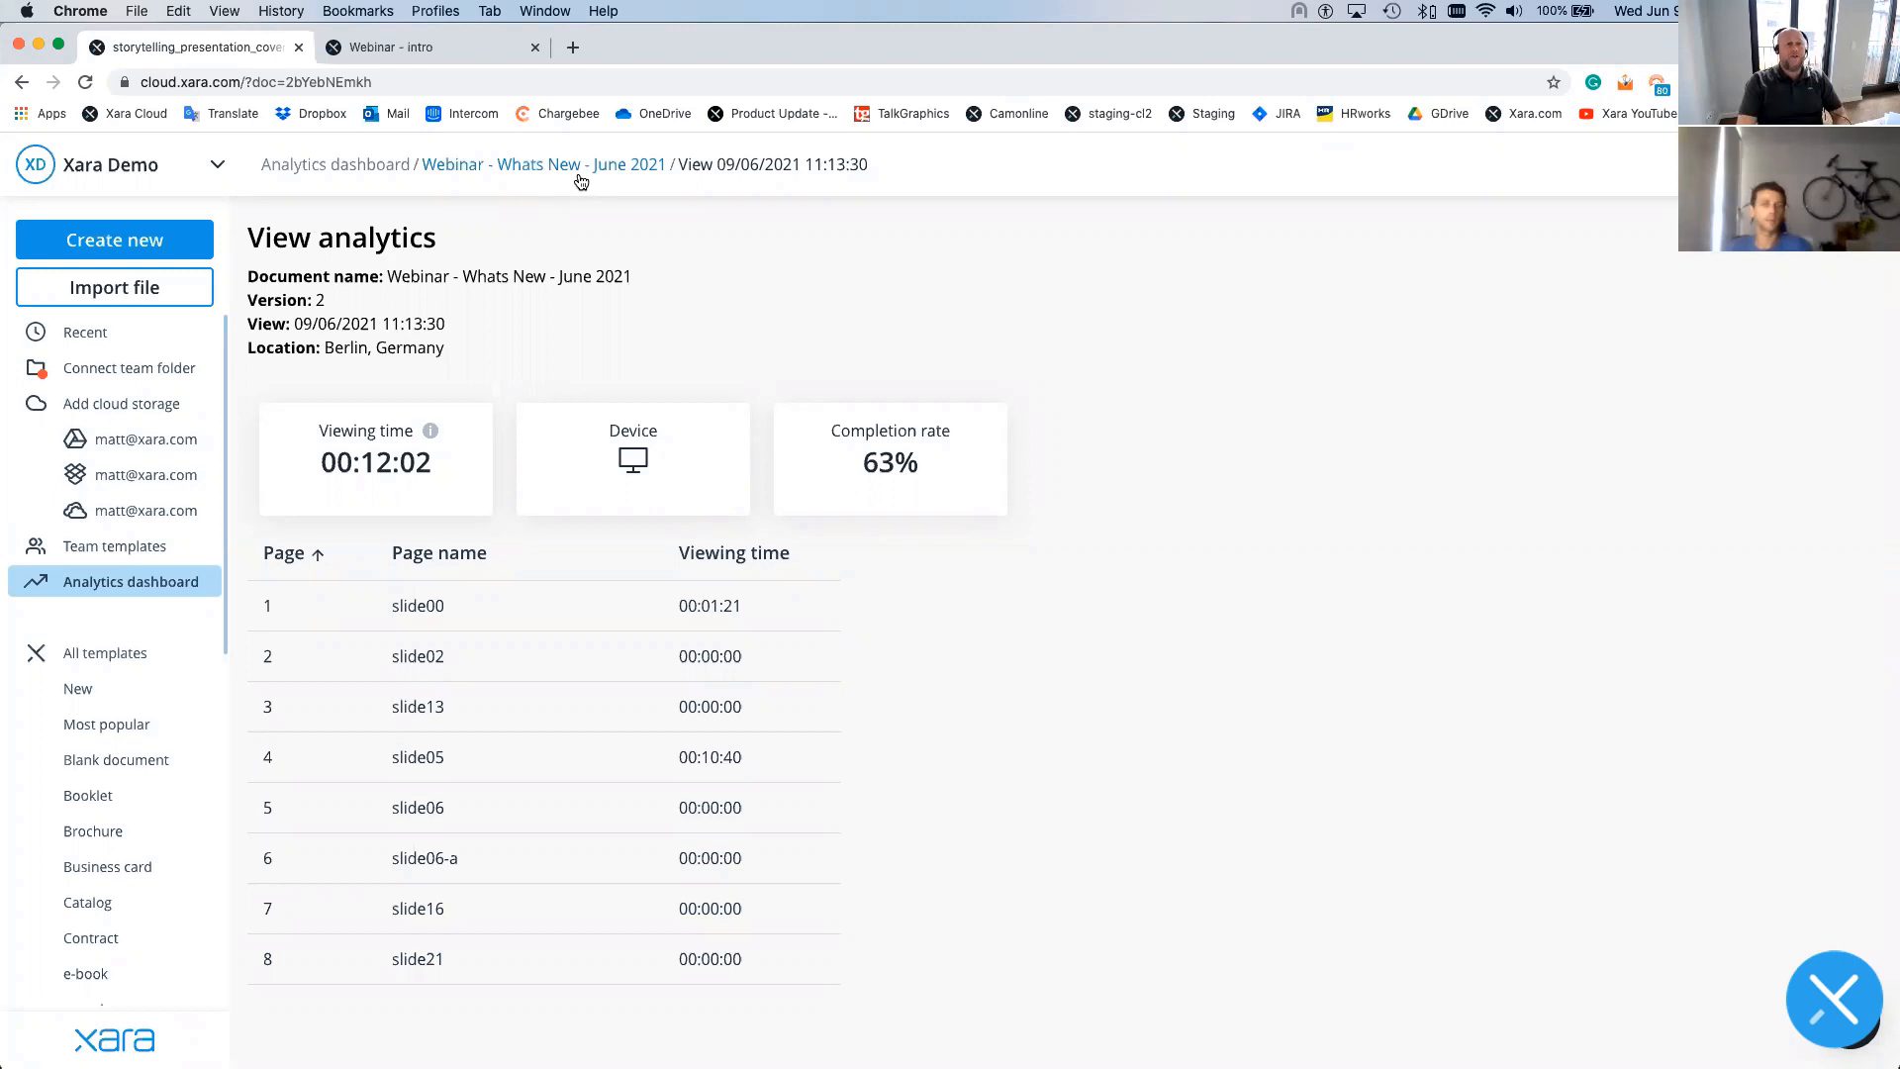
click(578, 179)
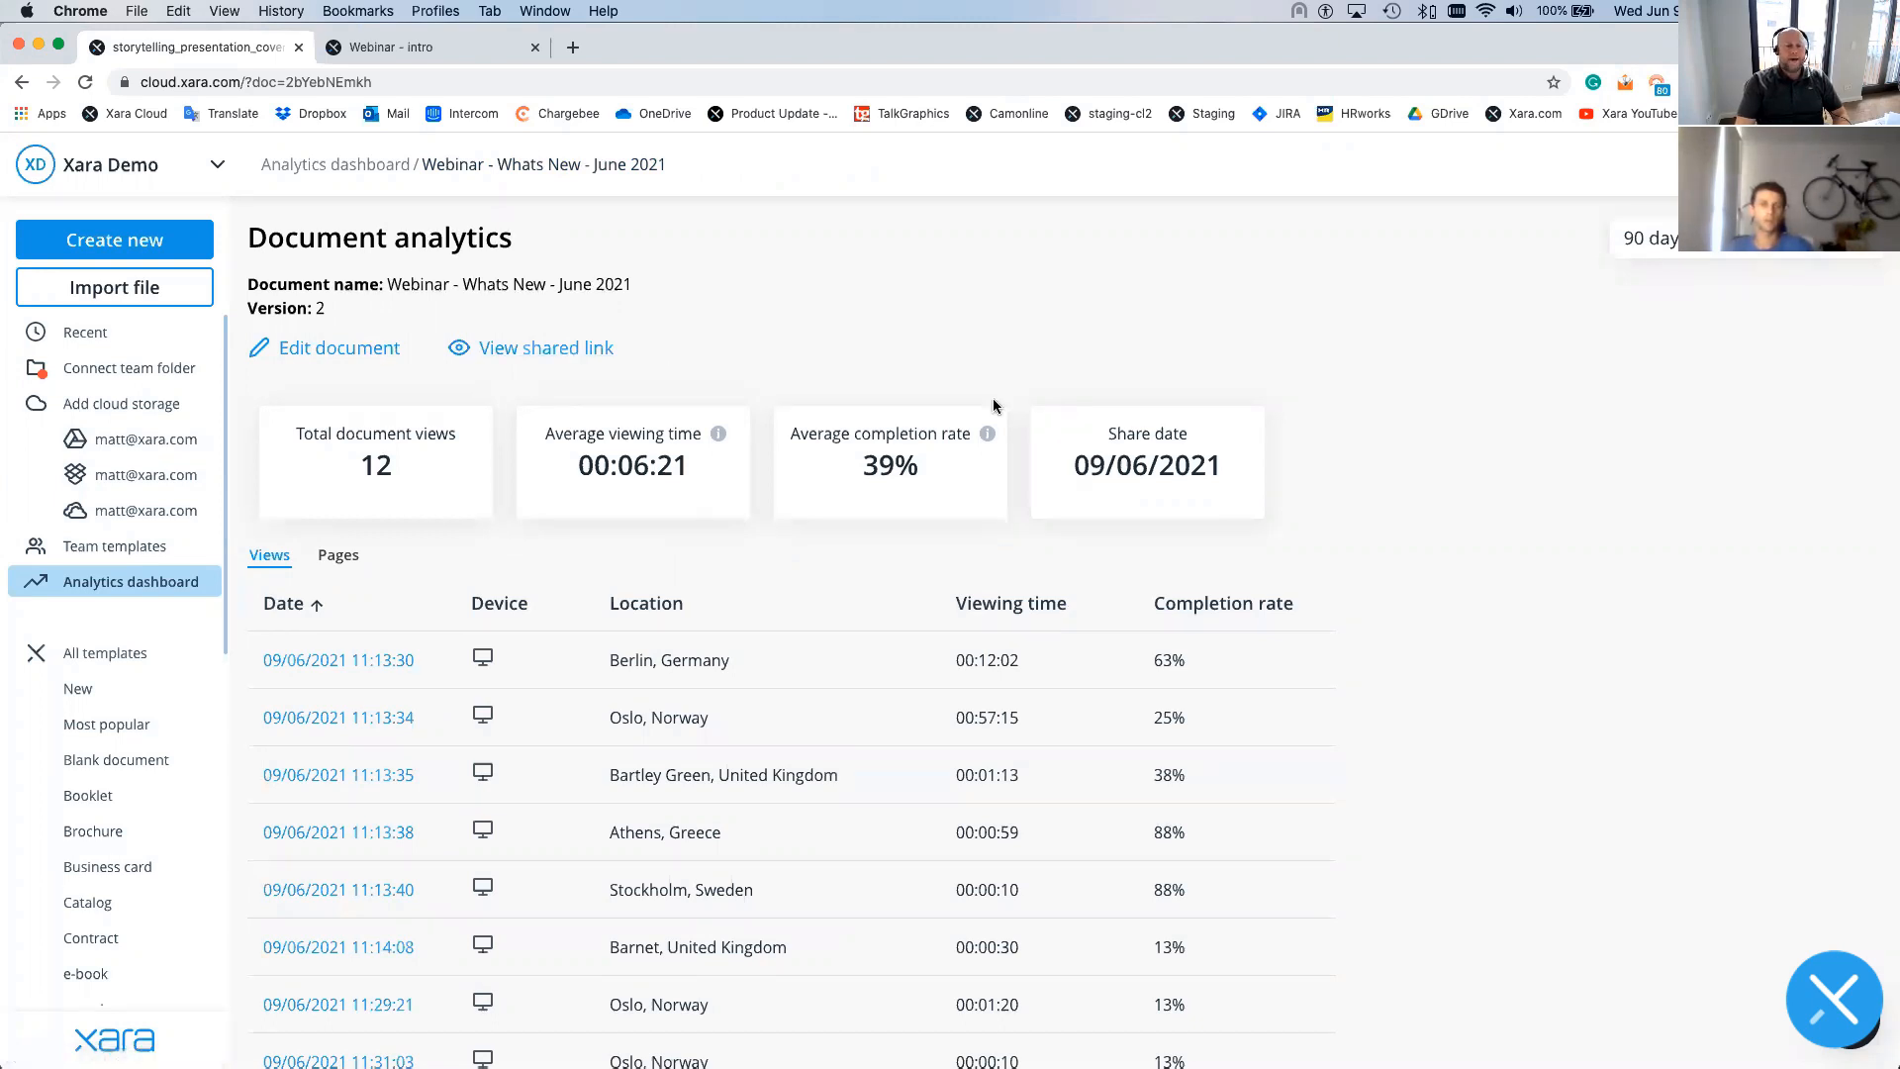
- Scroll further down the webinar's document analytics table
scroll(903, 600, down, 3)
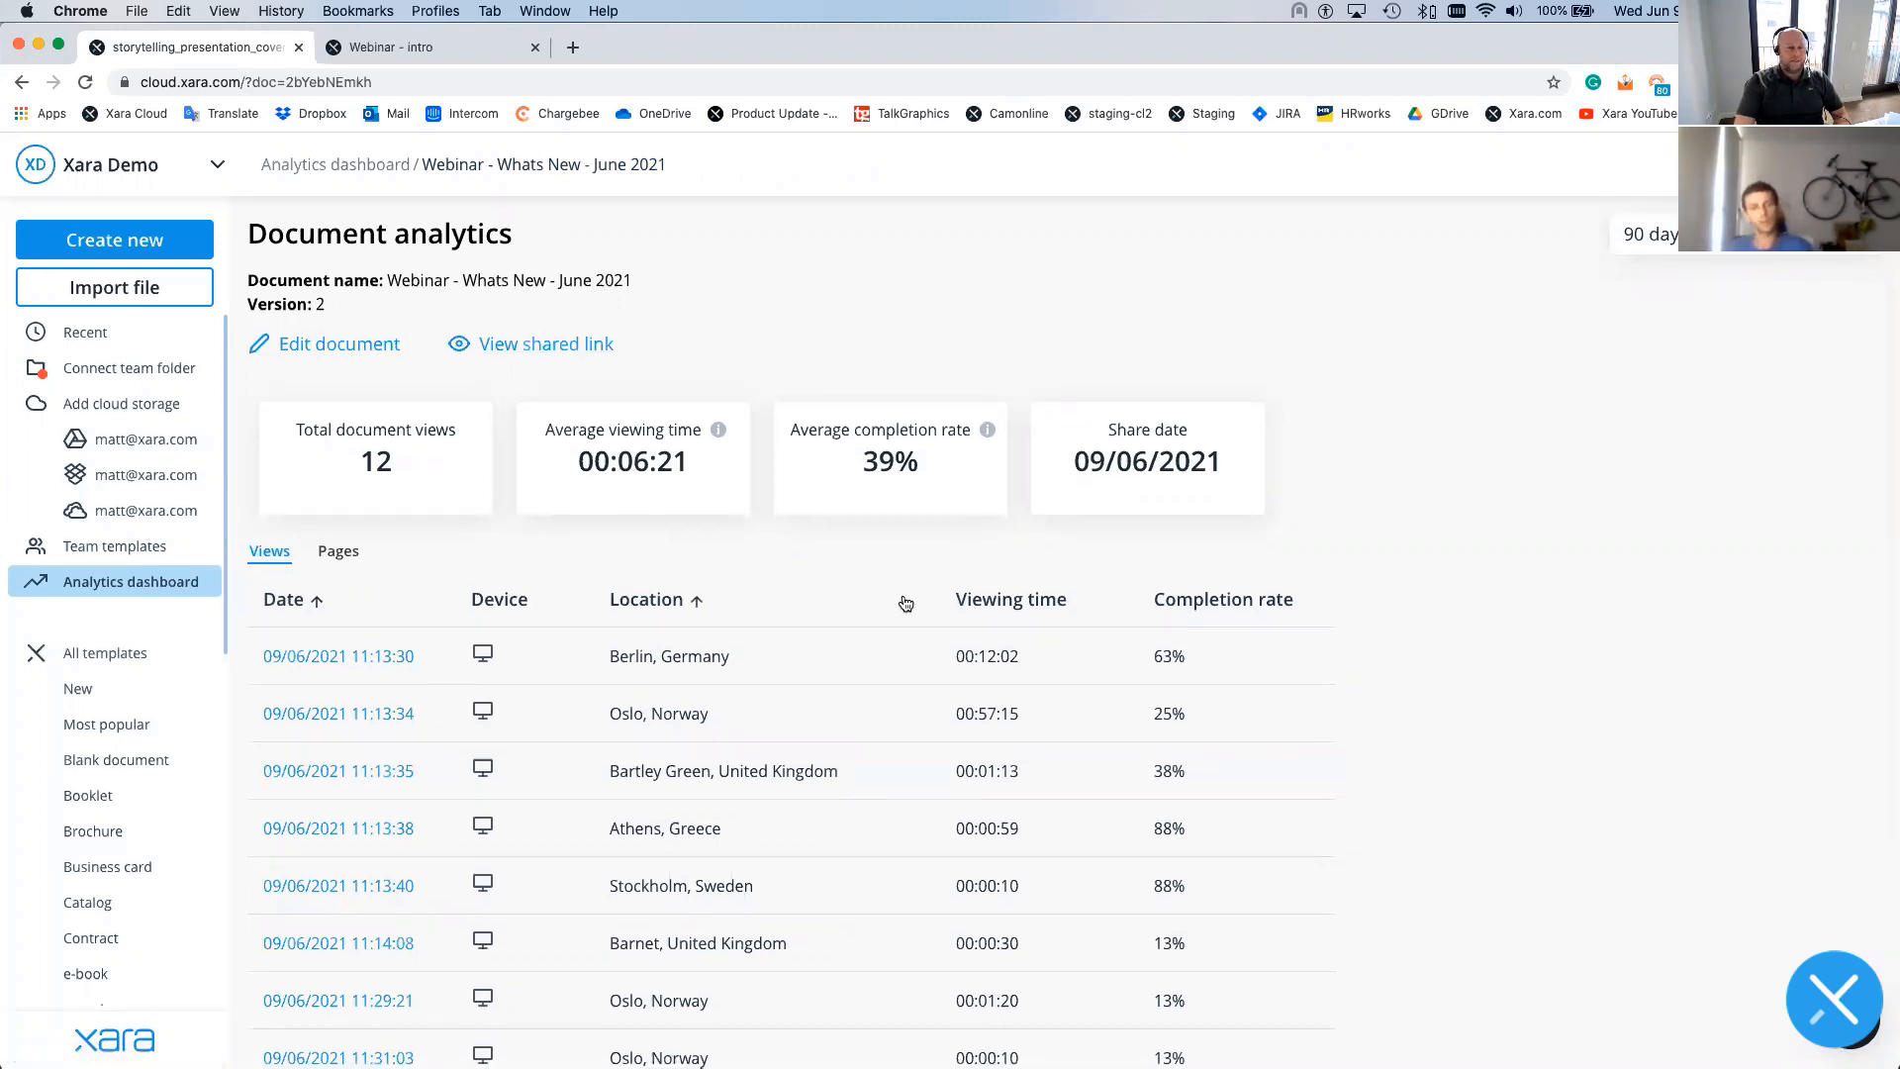
scroll(902, 599, down, 1)
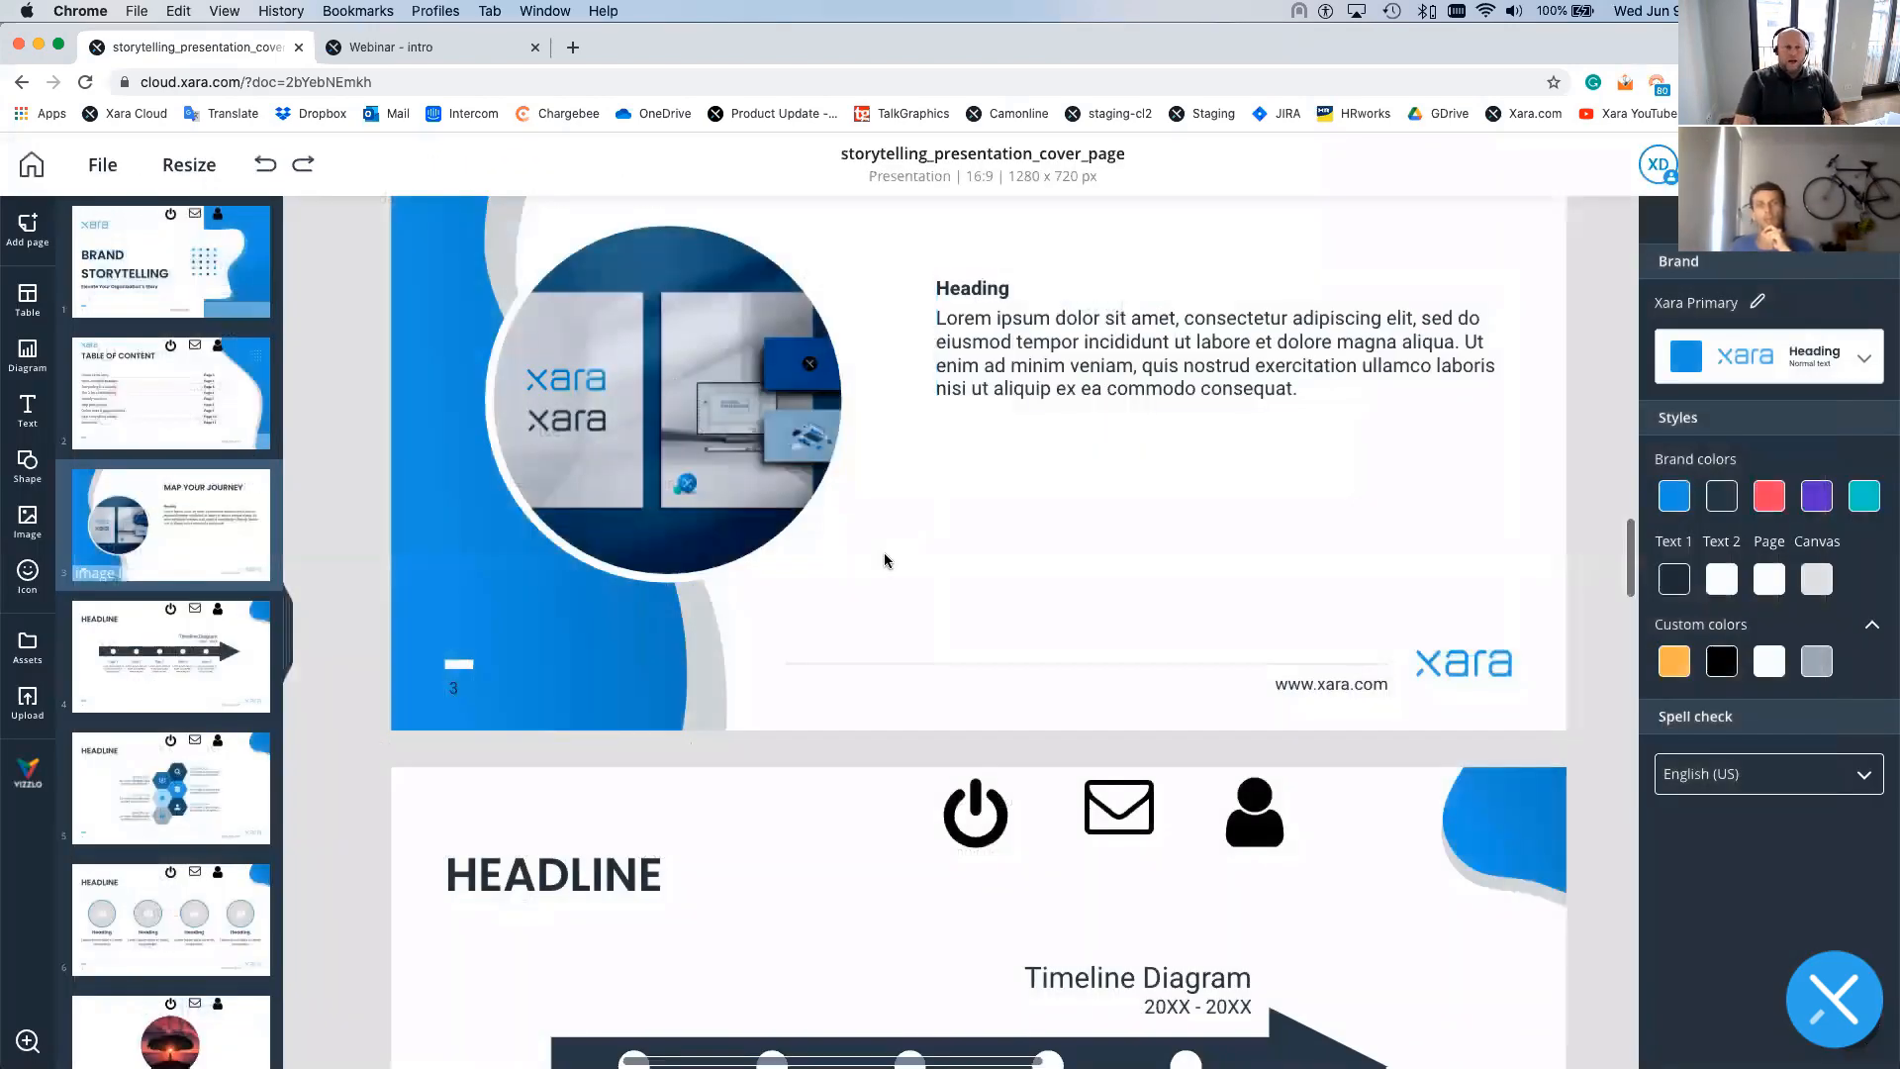
scroll(871, 564, down, 3)
scroll(614, 657, down, 2)
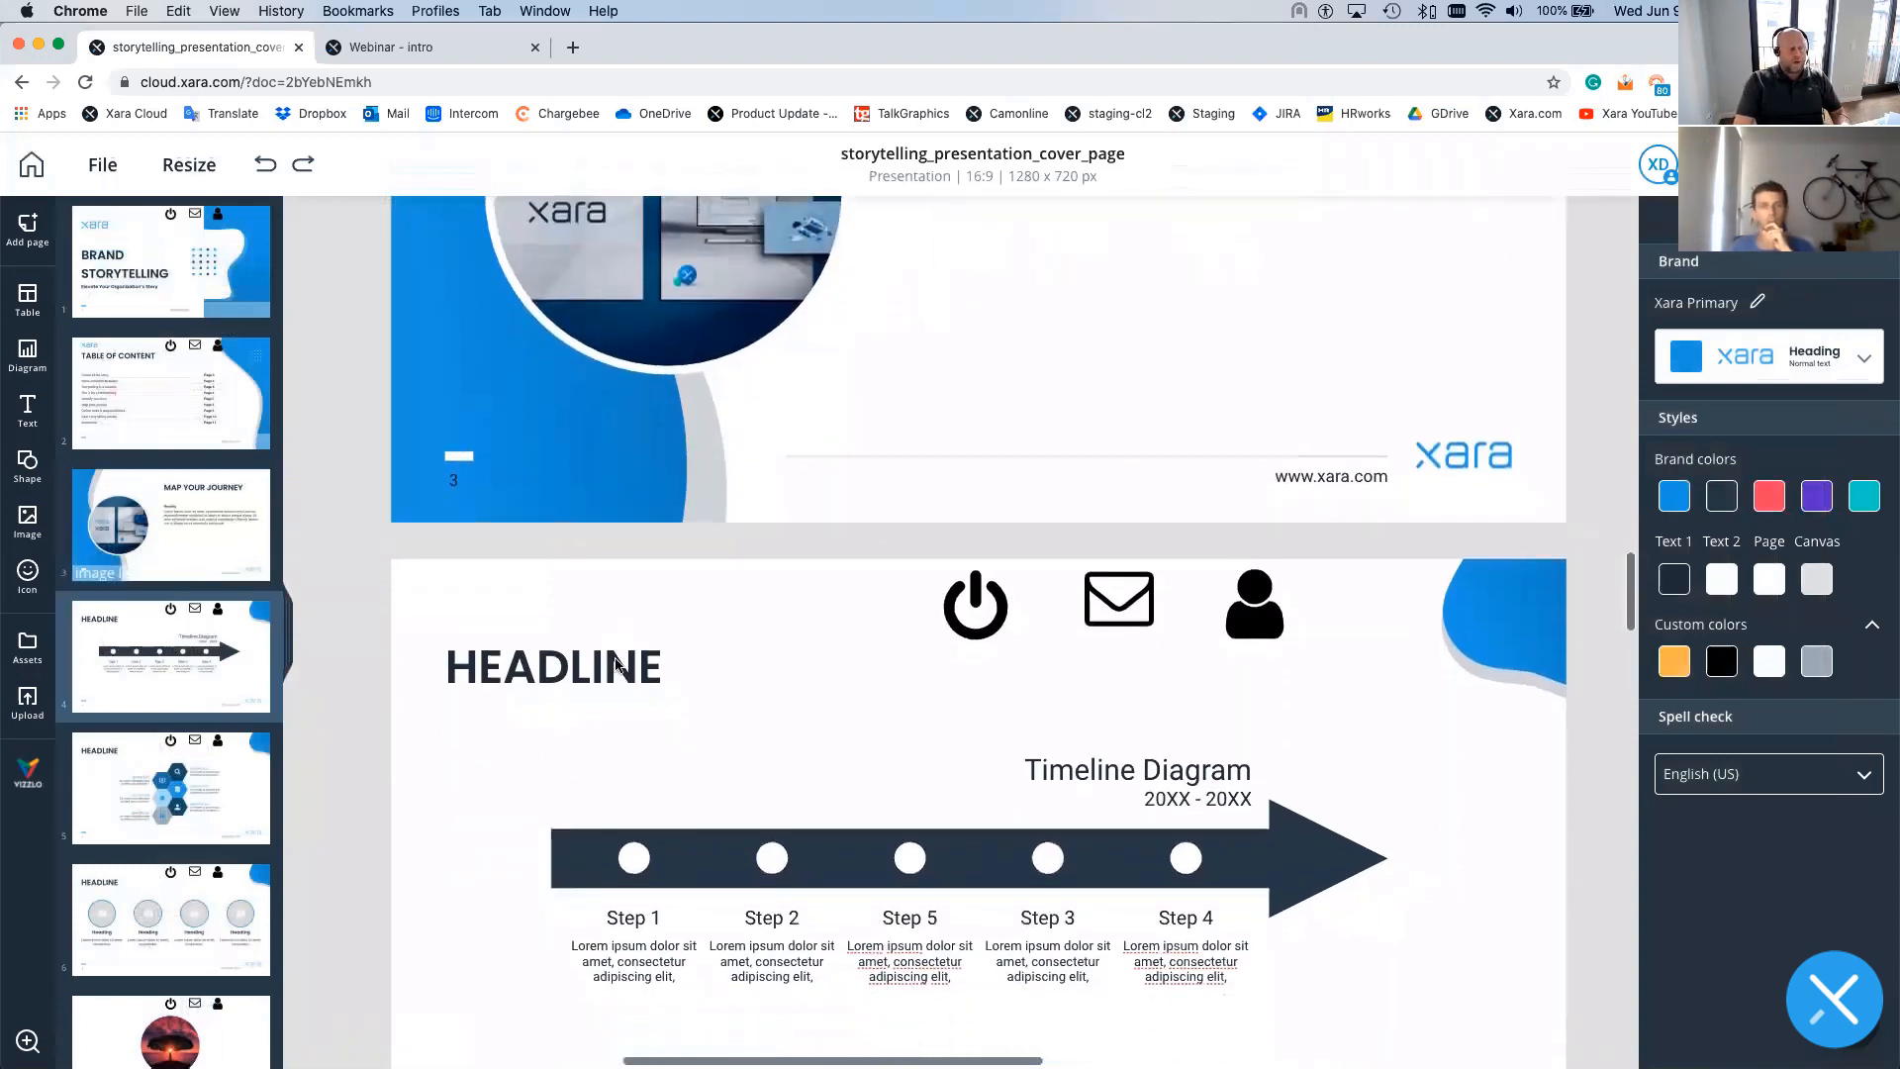
scroll(614, 663, up, 6)
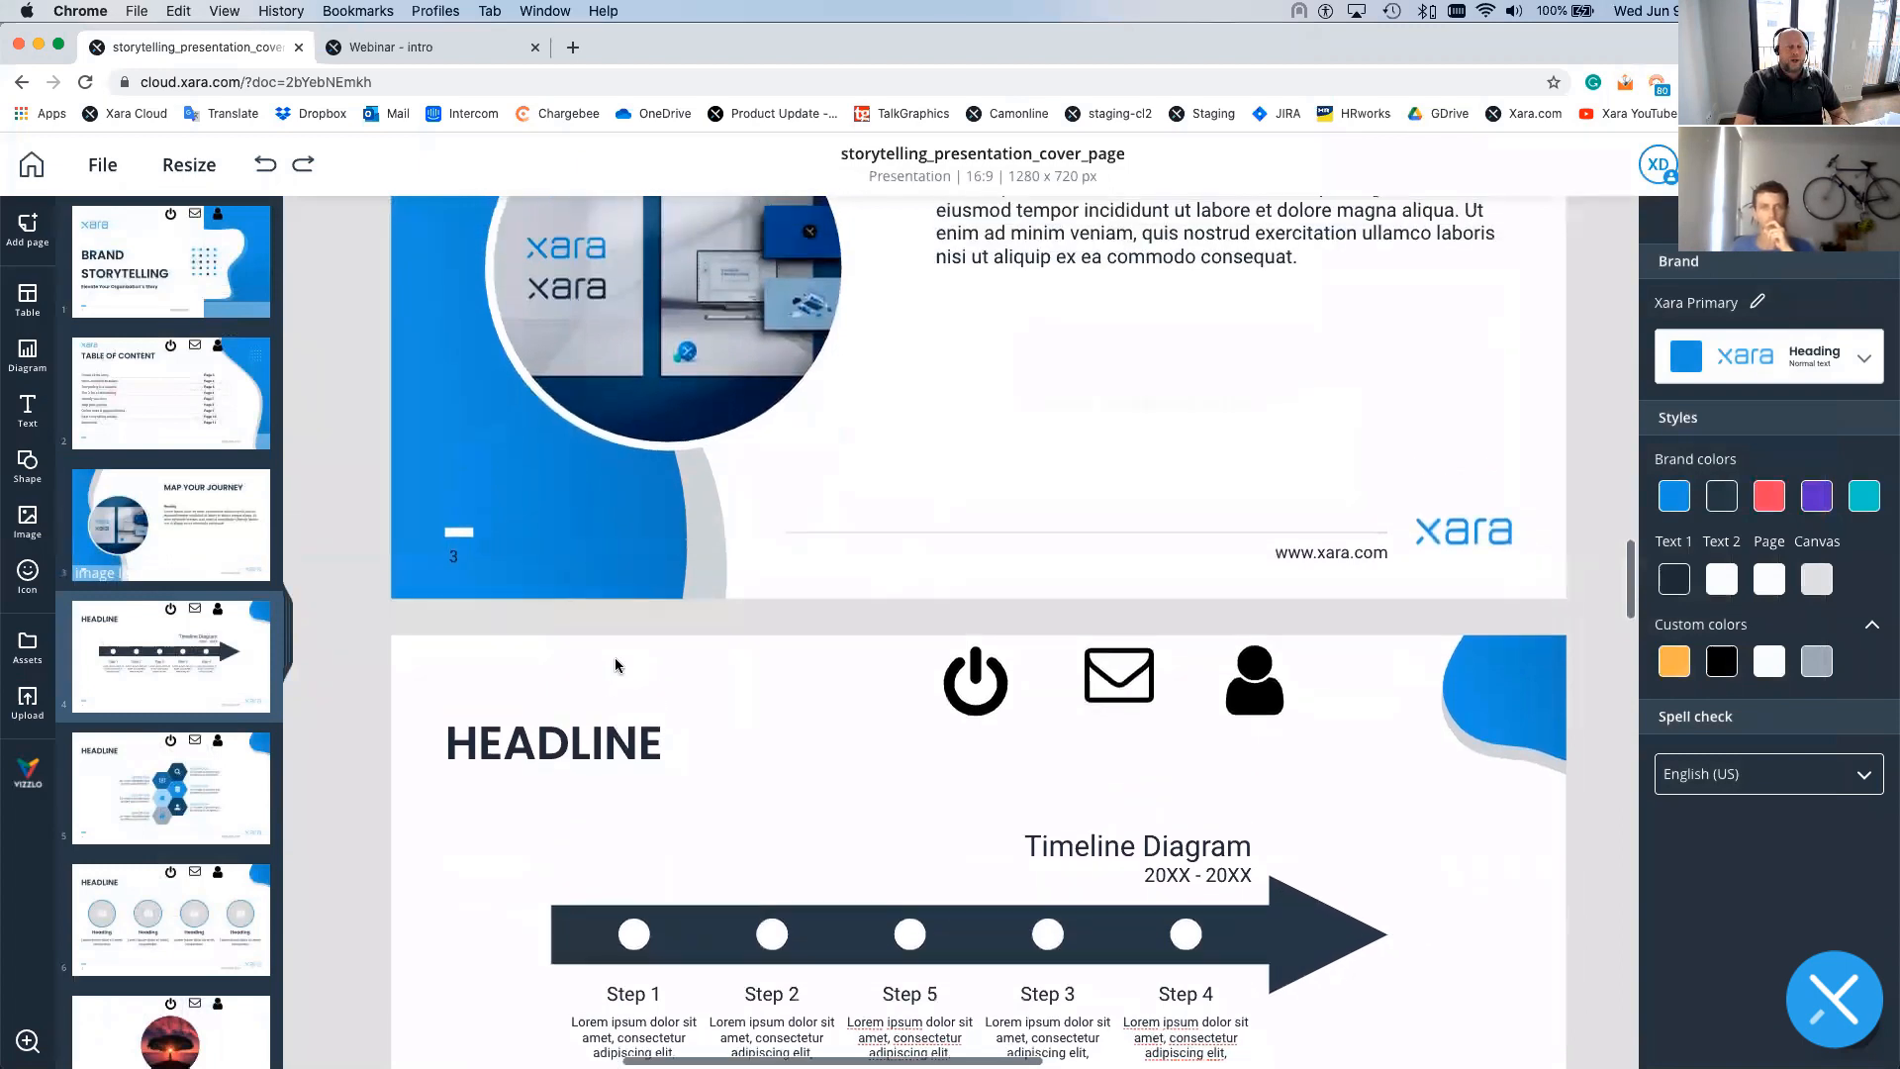
scroll(614, 667, up, 1)
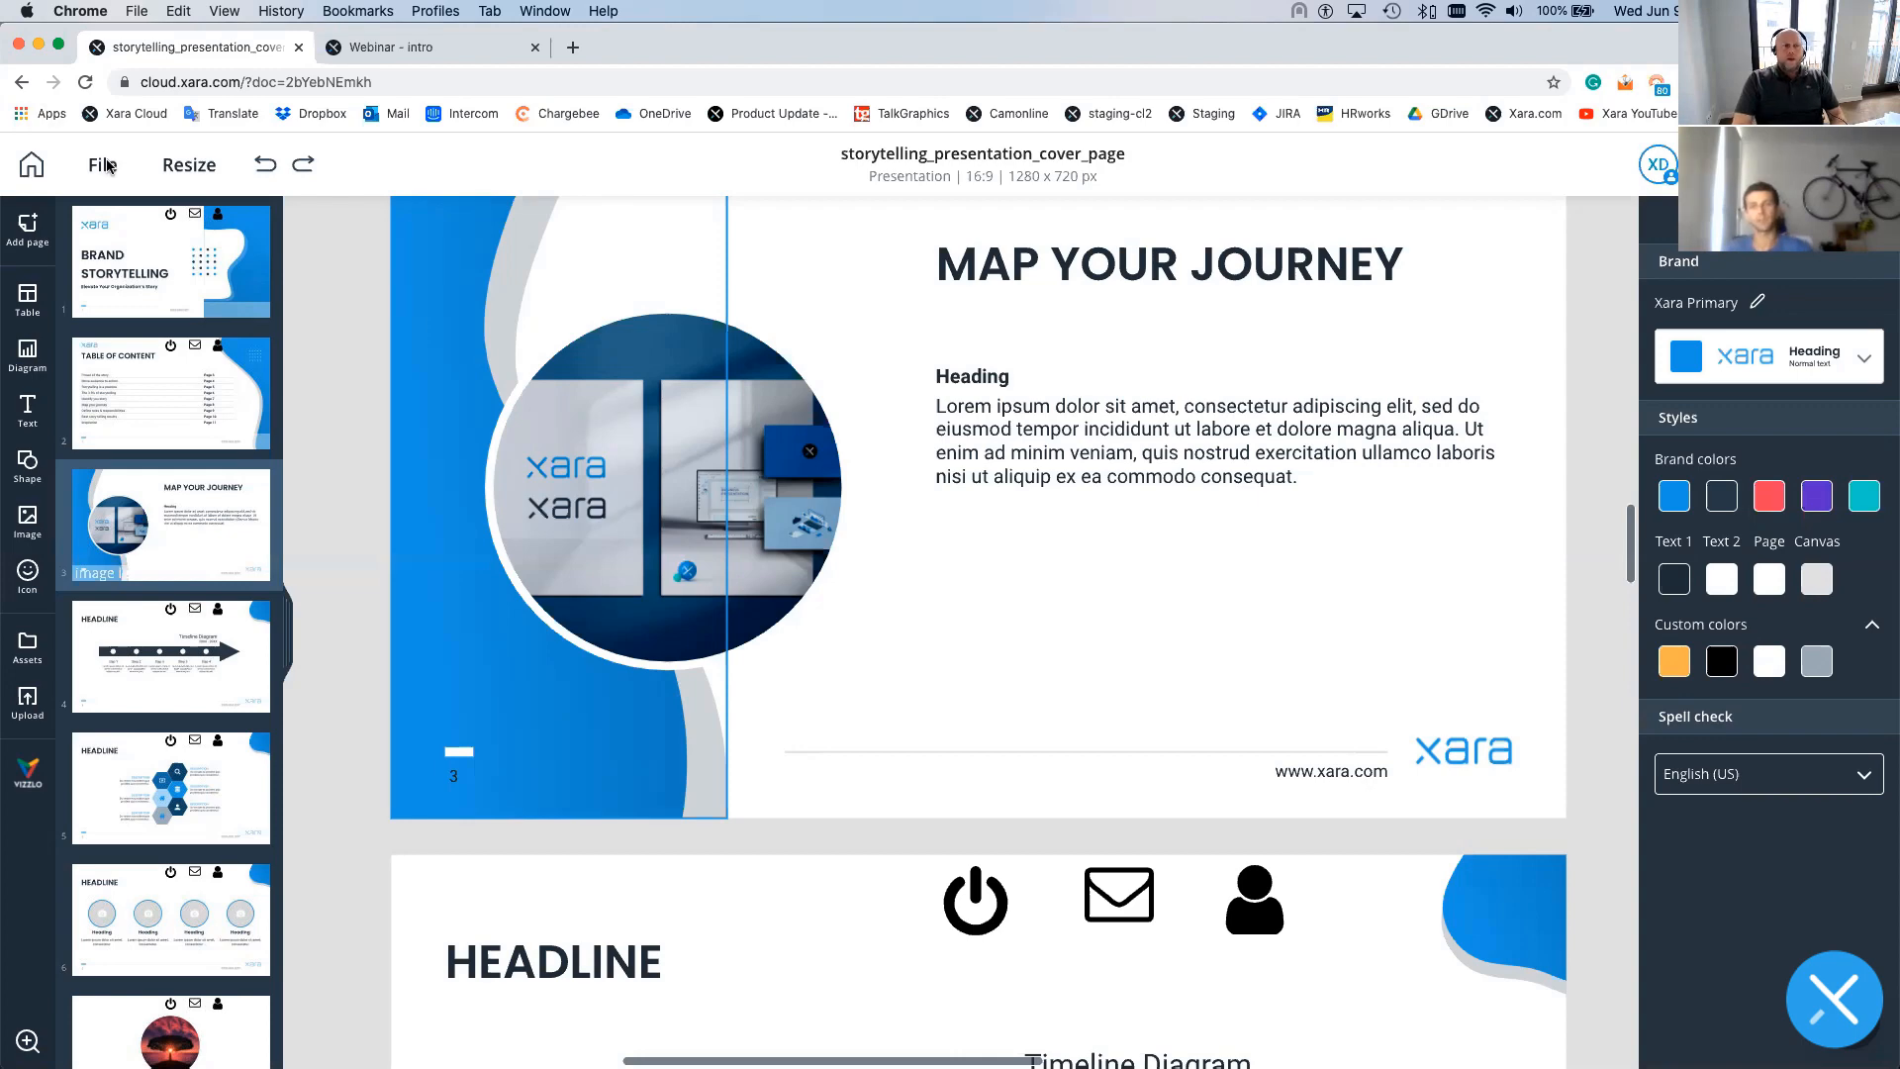
- Go back to the full analytics list and open 'Webinar - intro' version 2's analytics
click(25, 168)
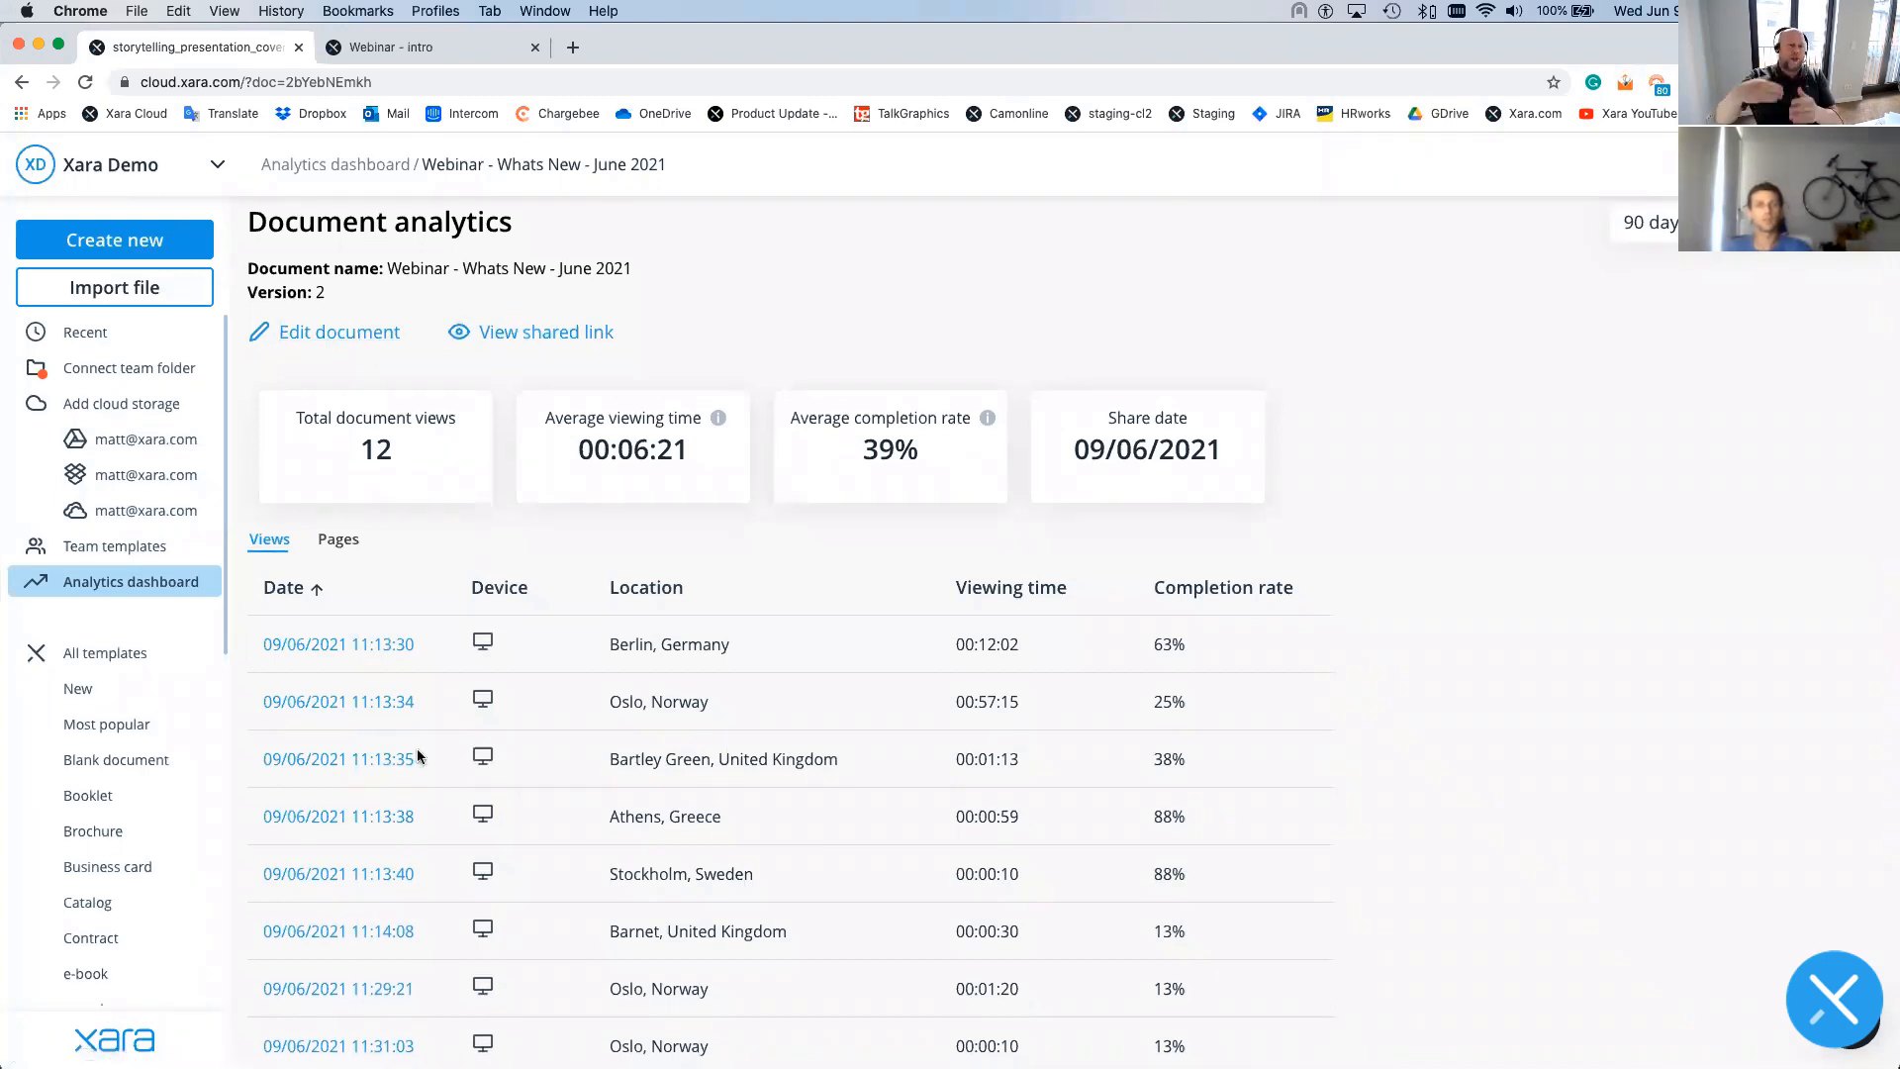
click(368, 170)
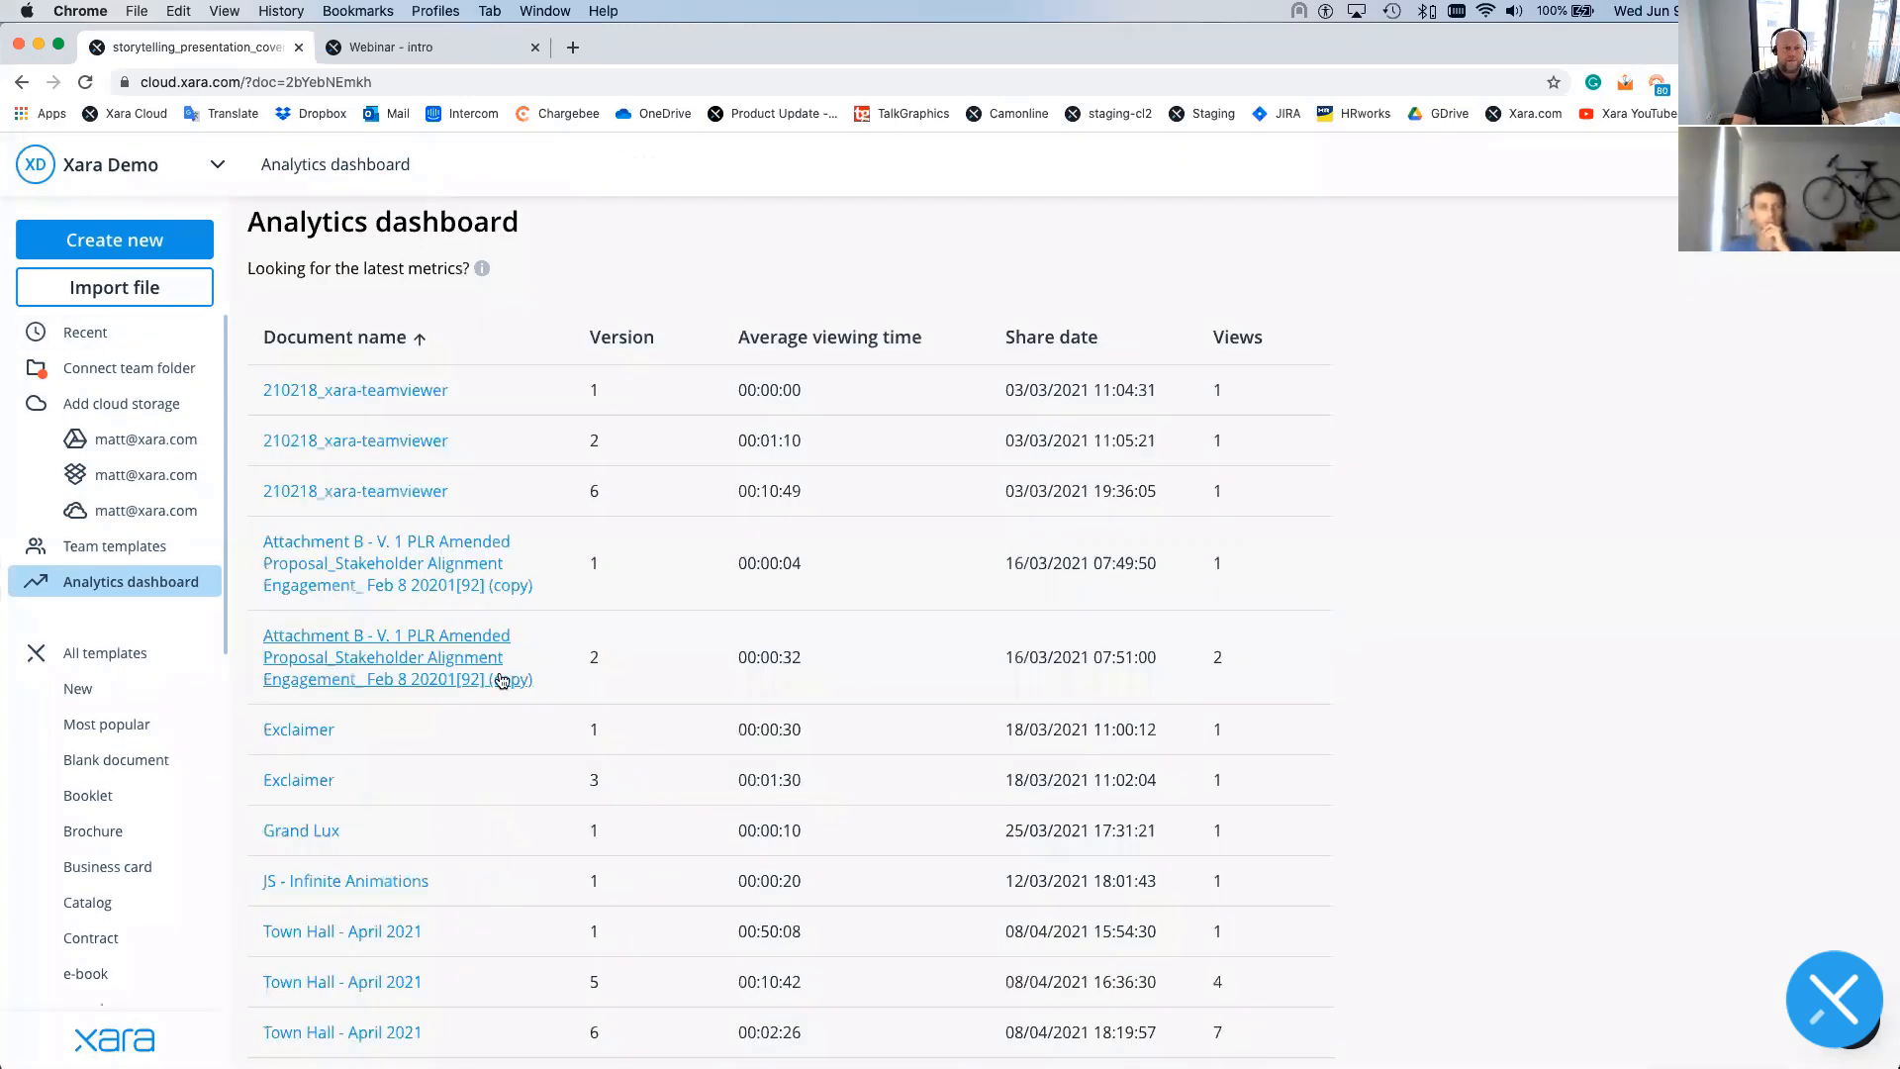
scroll(502, 680, down, 3)
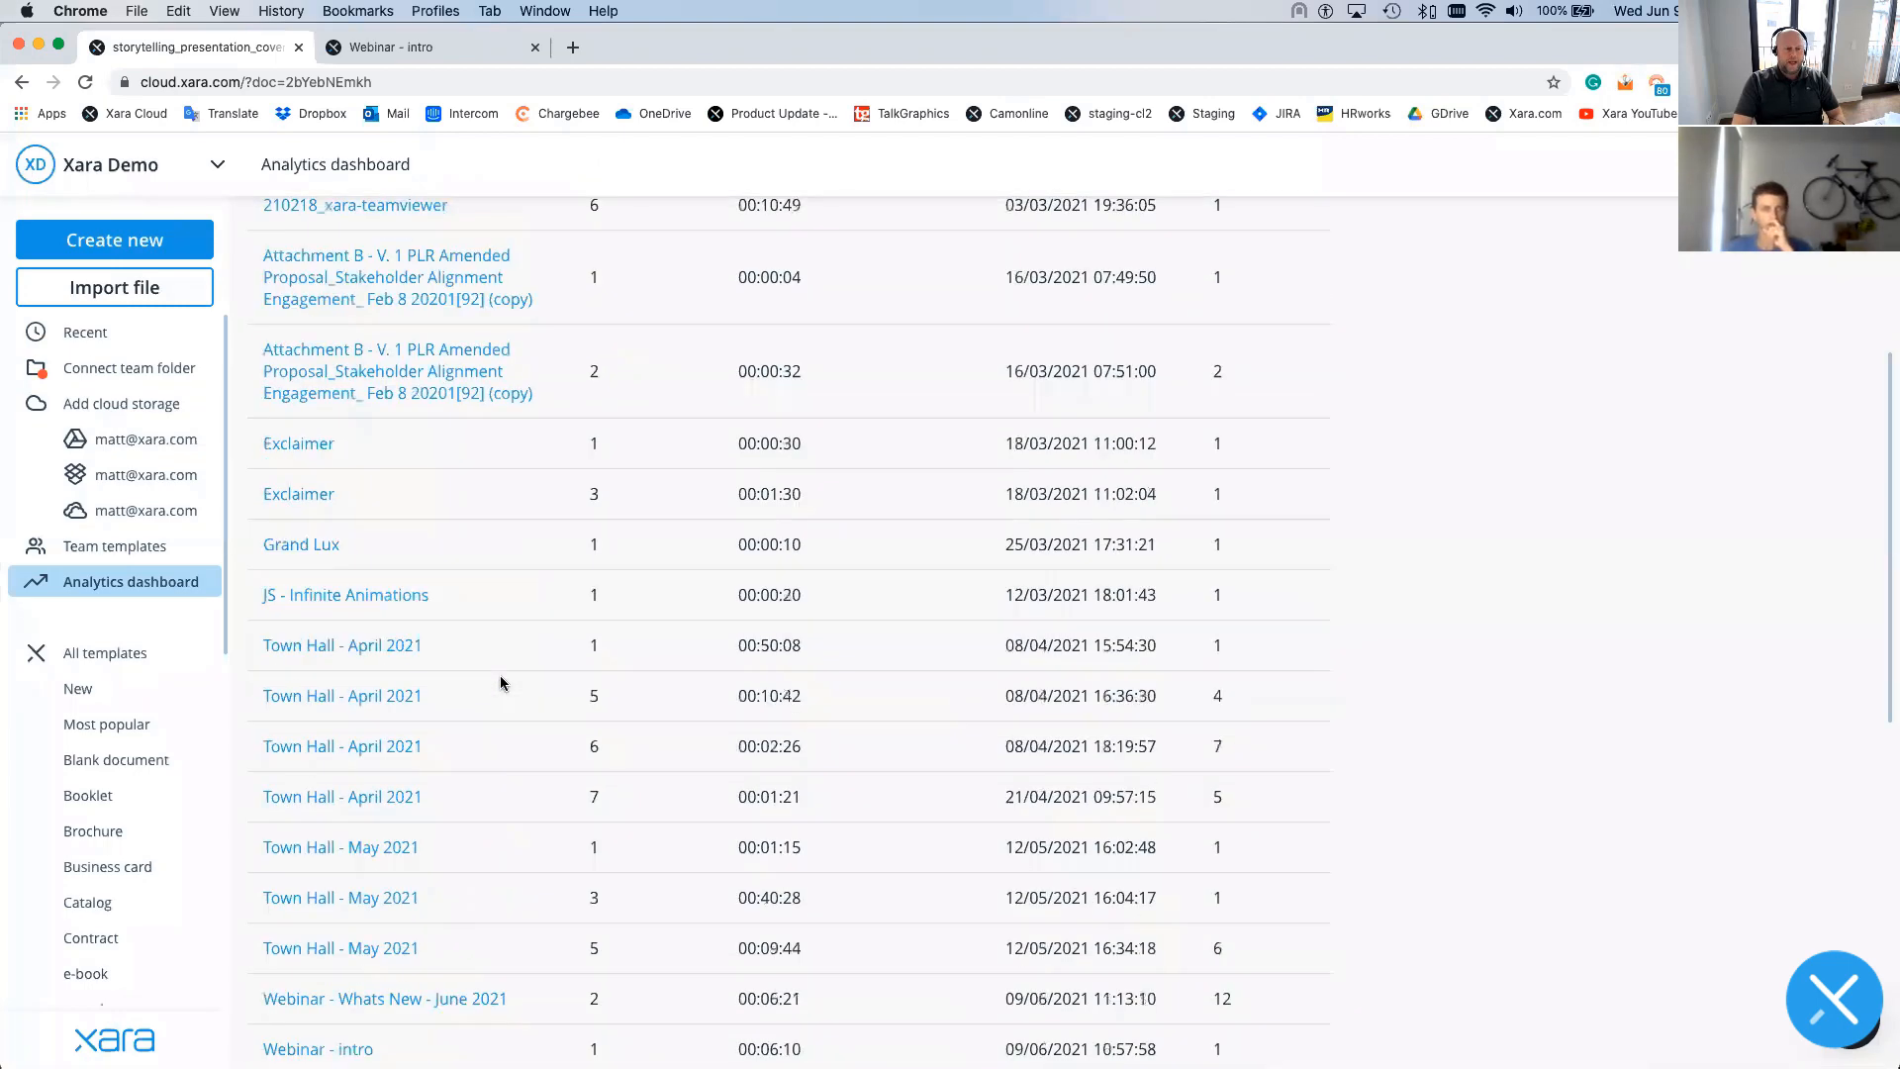
scroll(502, 681, down, 3)
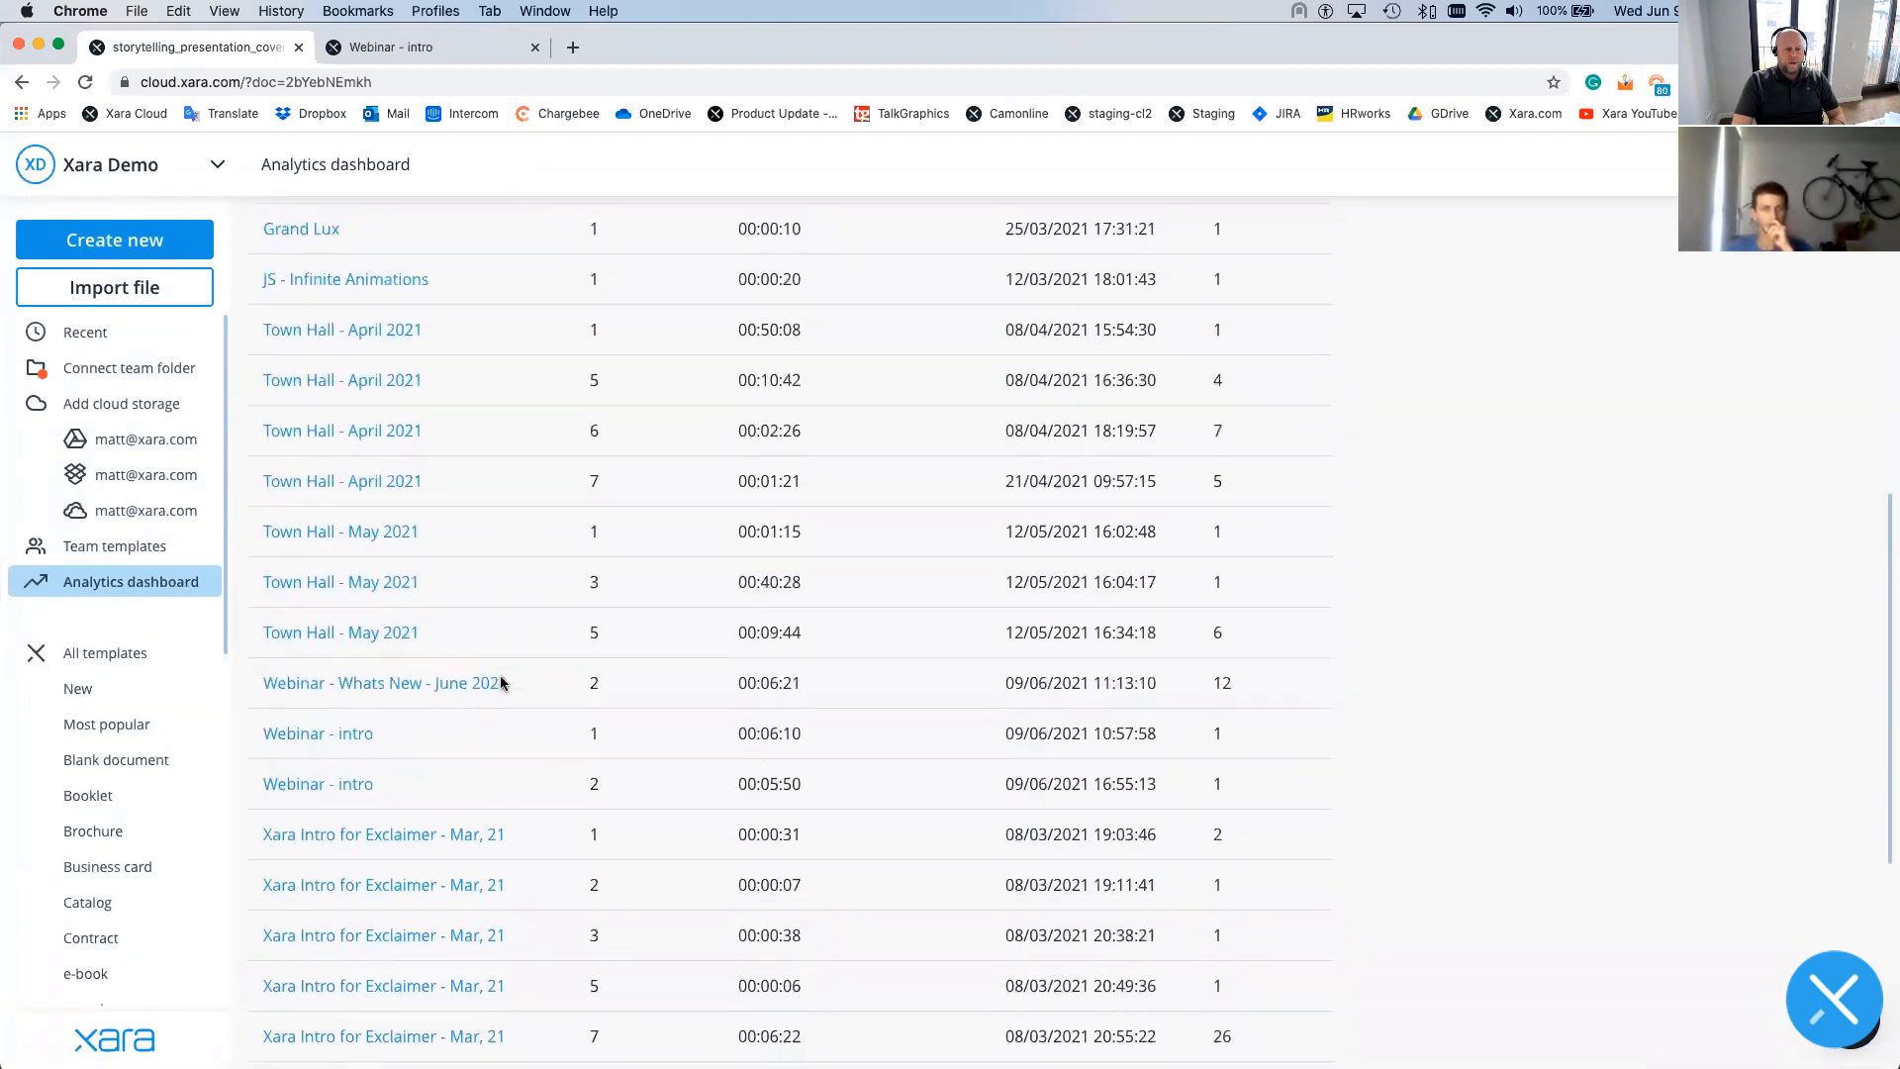
scroll(501, 682, down, 3)
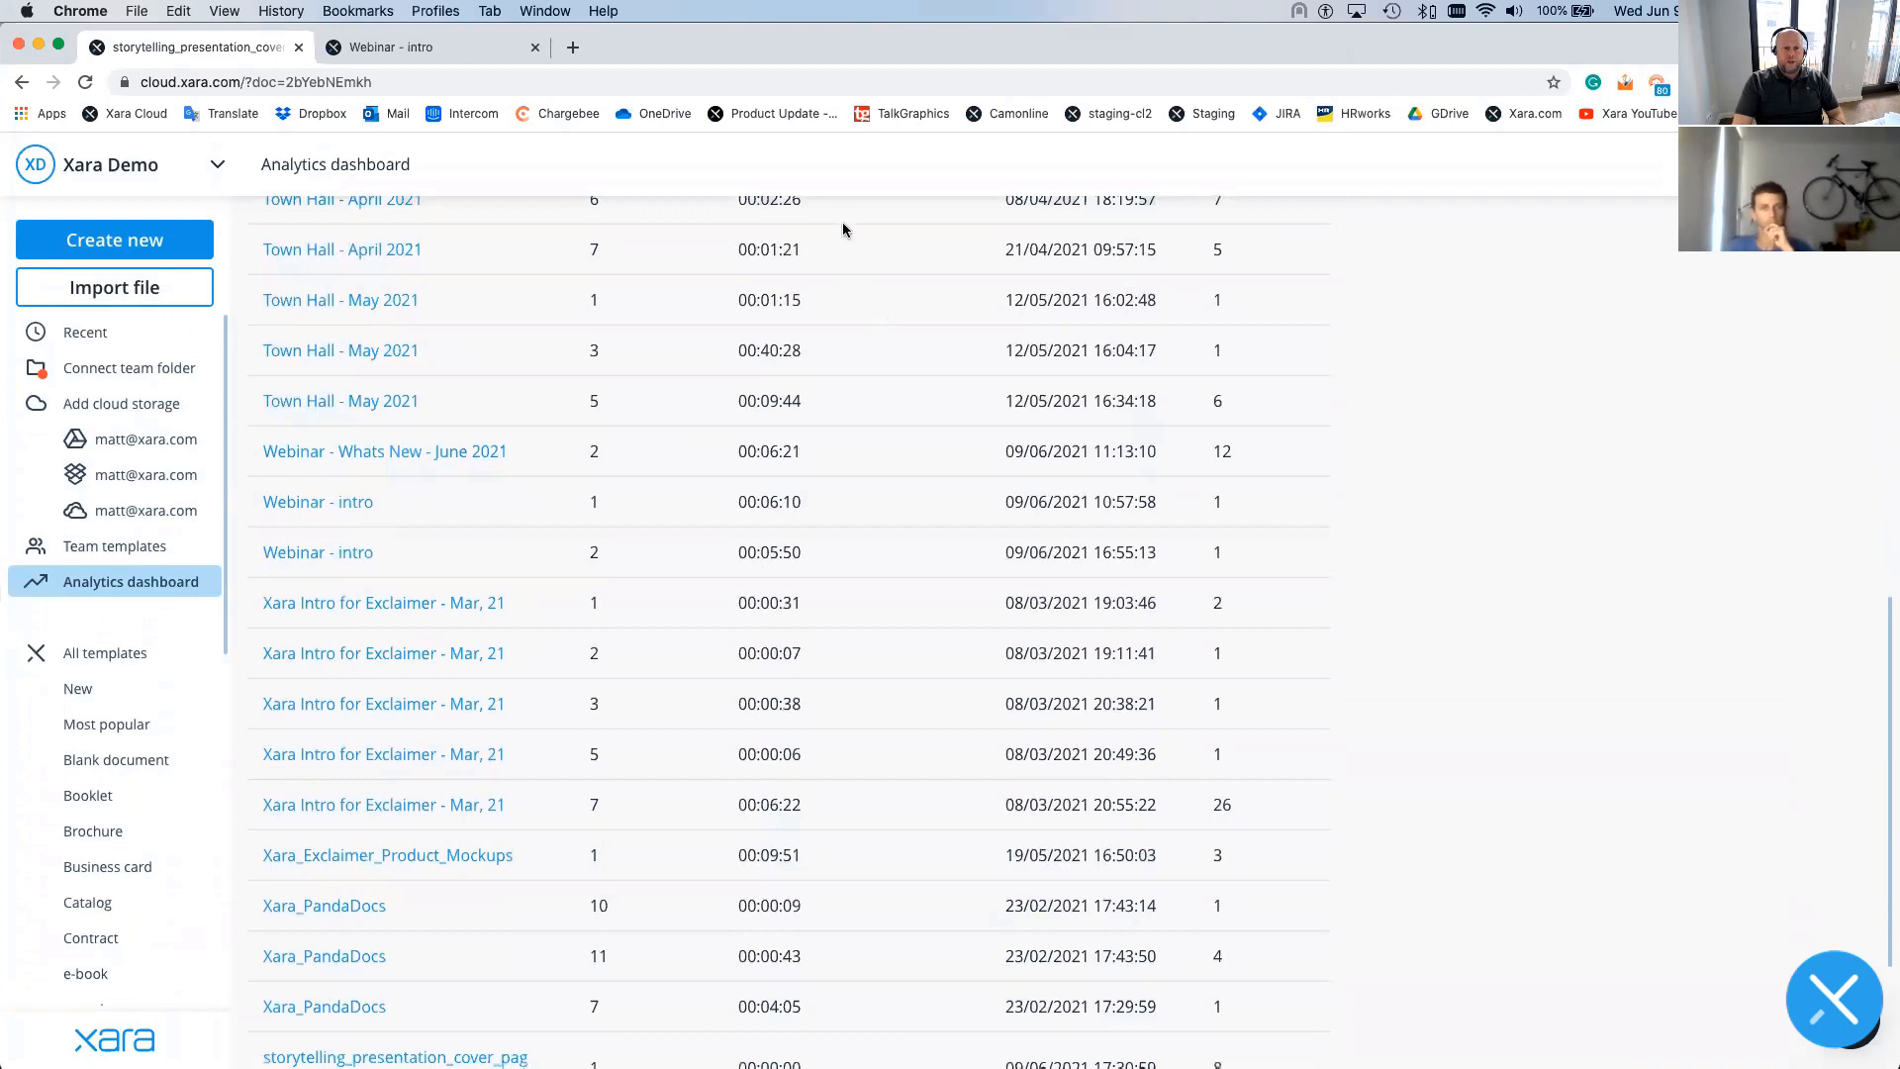
click(294, 552)
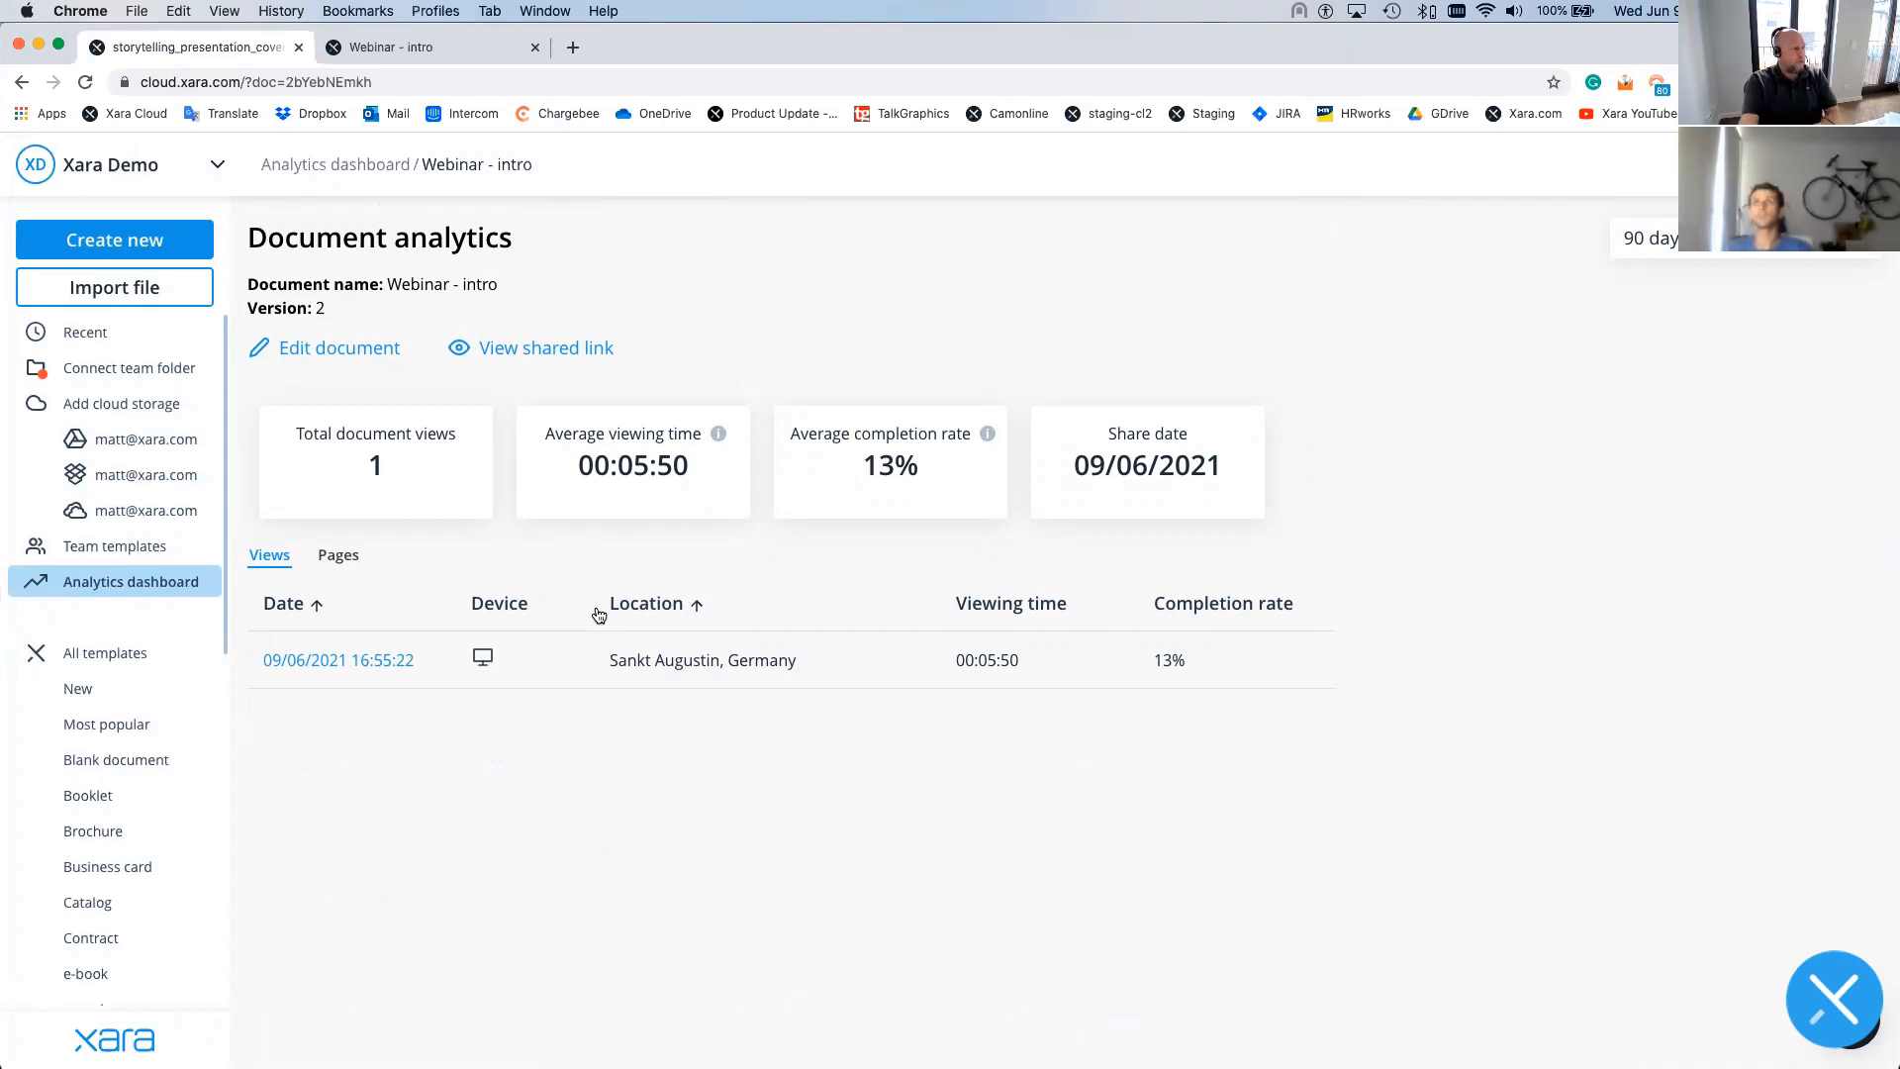
- View per-page times for the 09/06/2021 view, glance at the Webinar - intro tab, then return to the presentation
click(340, 657)
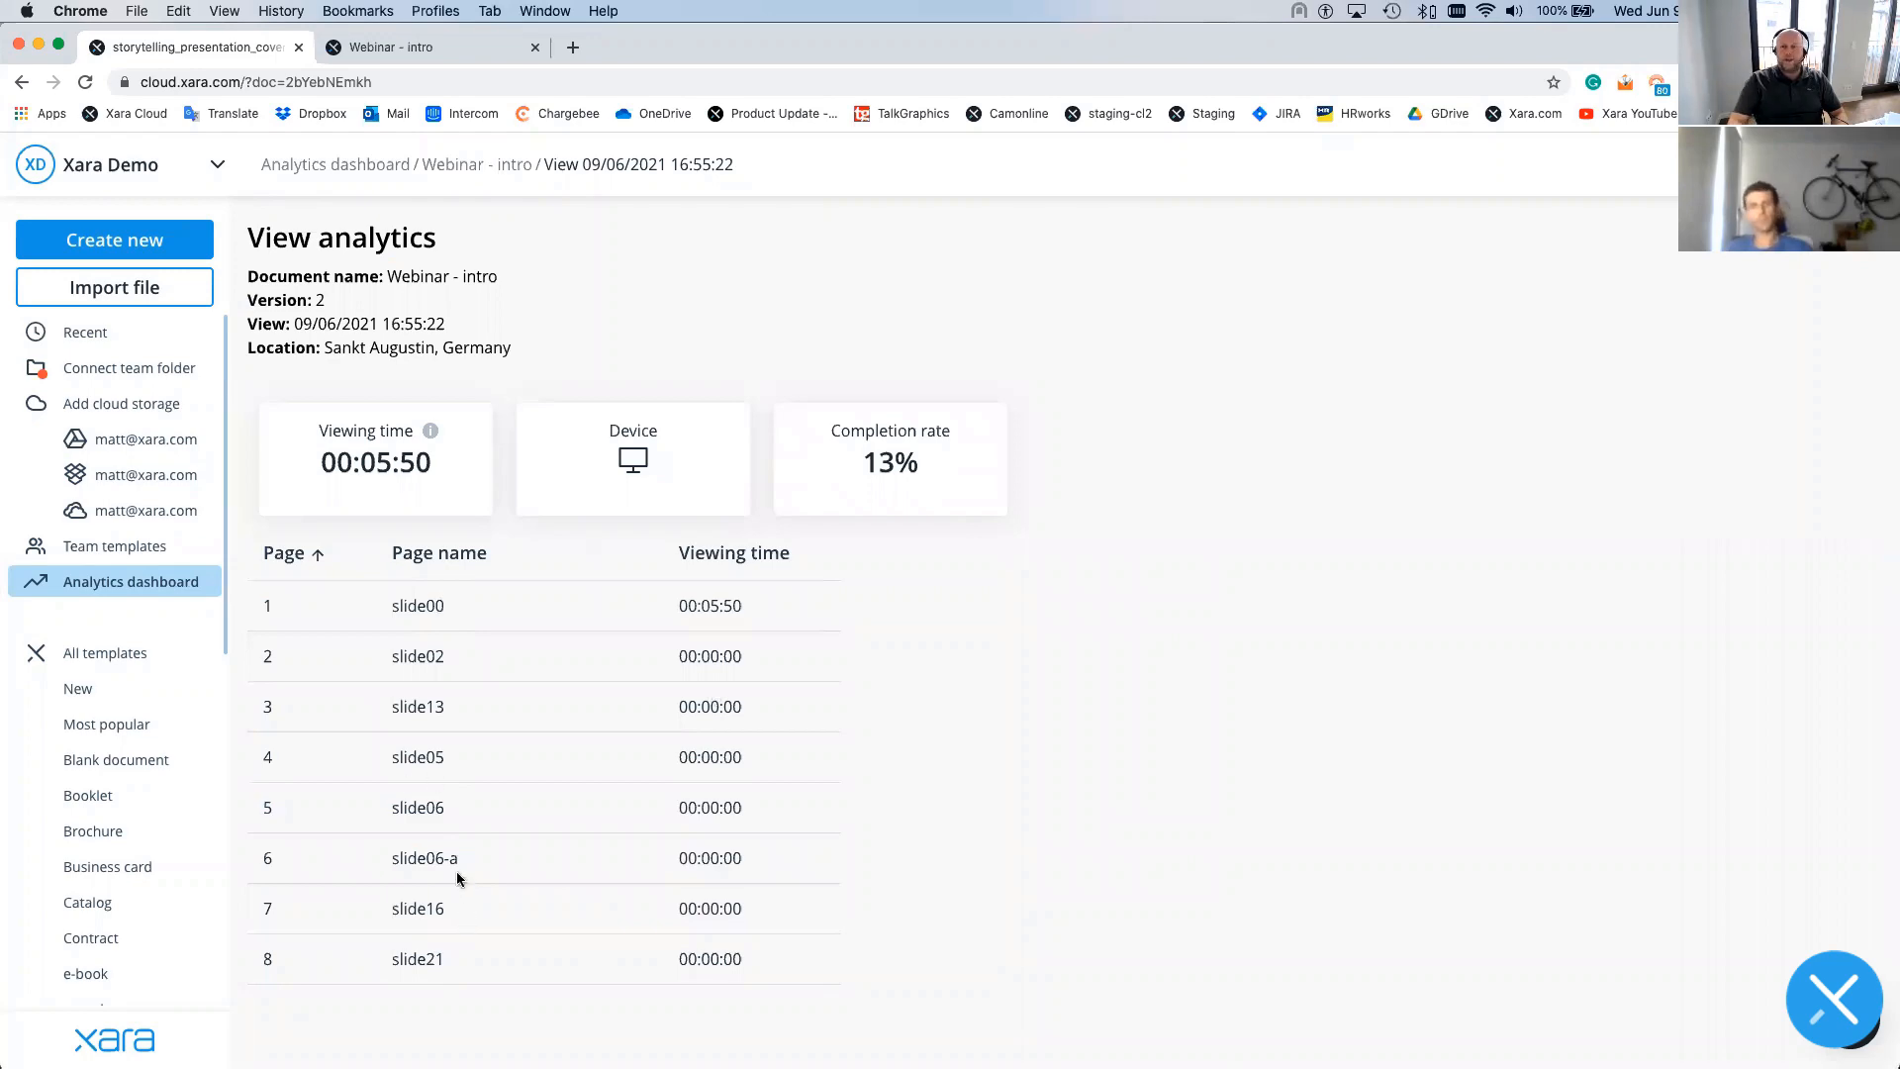
click(393, 47)
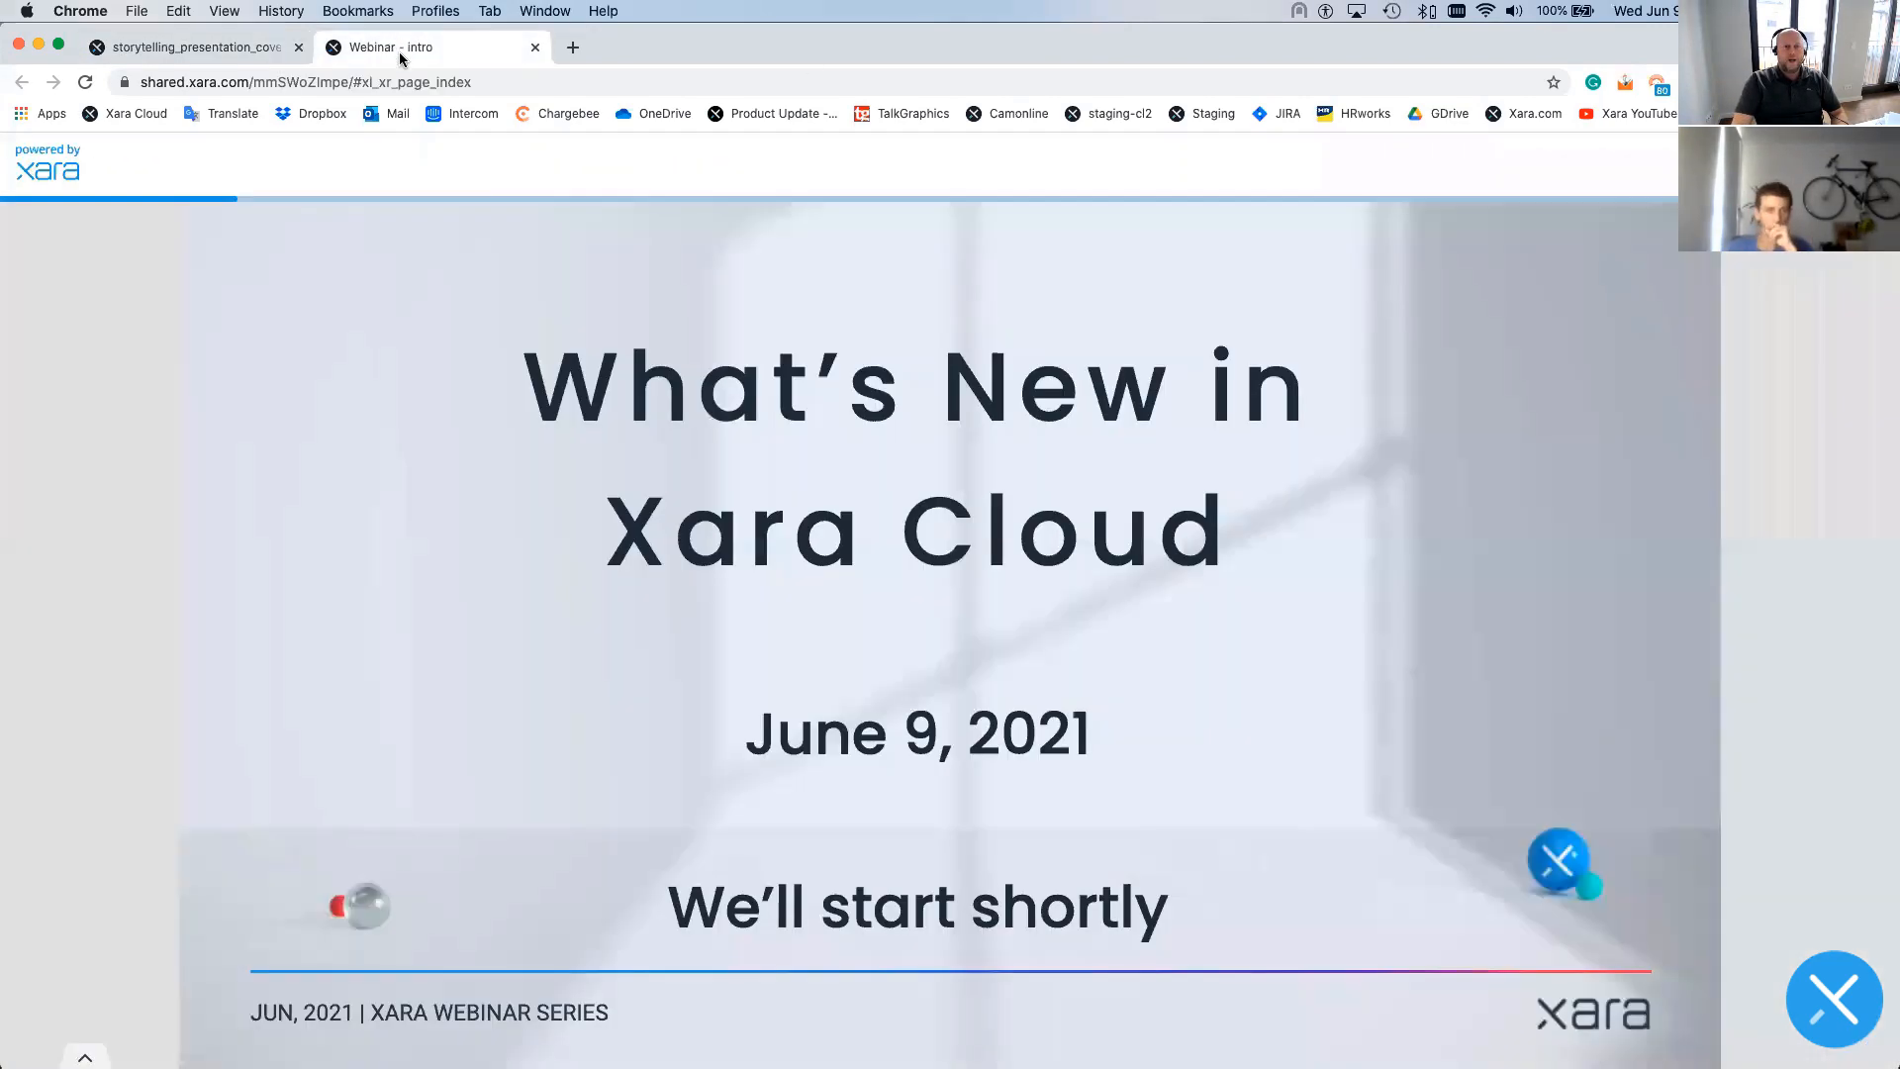
click(183, 49)
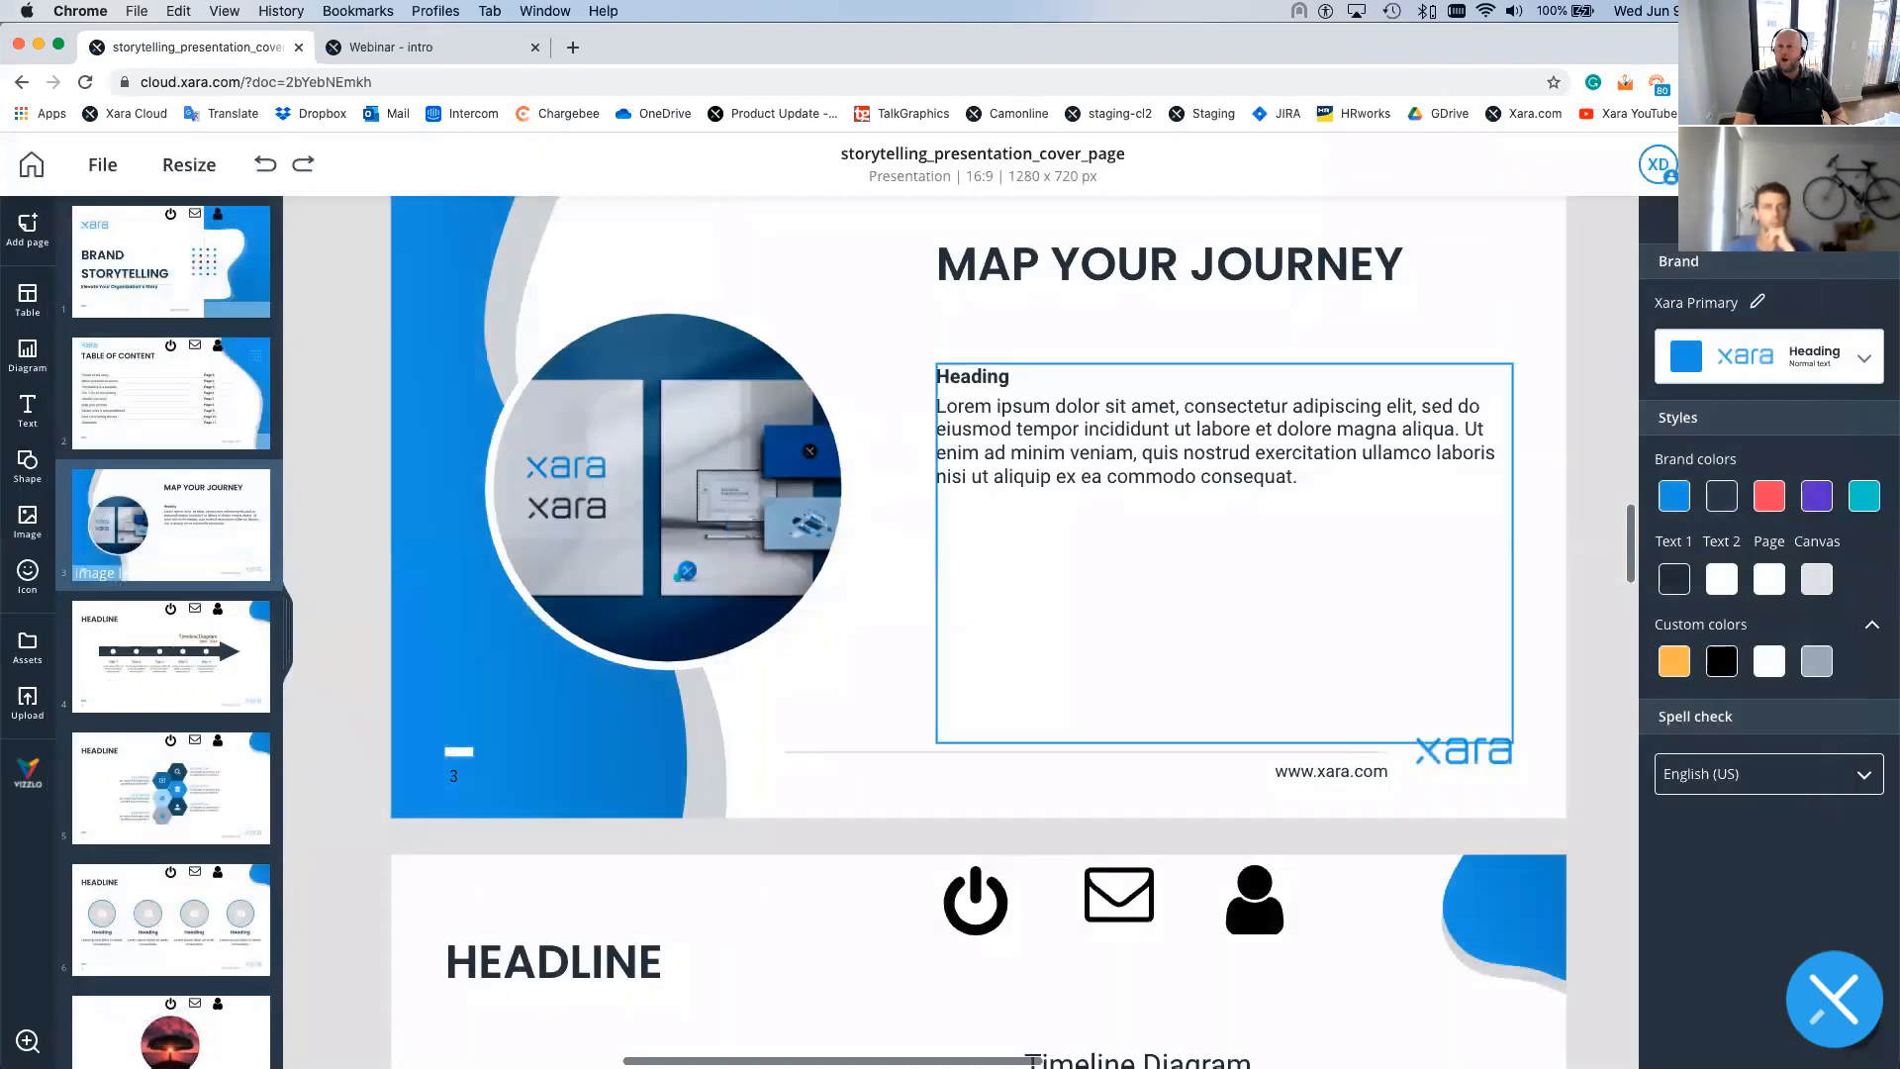
- Select the first slide and replace its page name 'cover' with 'Title'
click(195, 261)
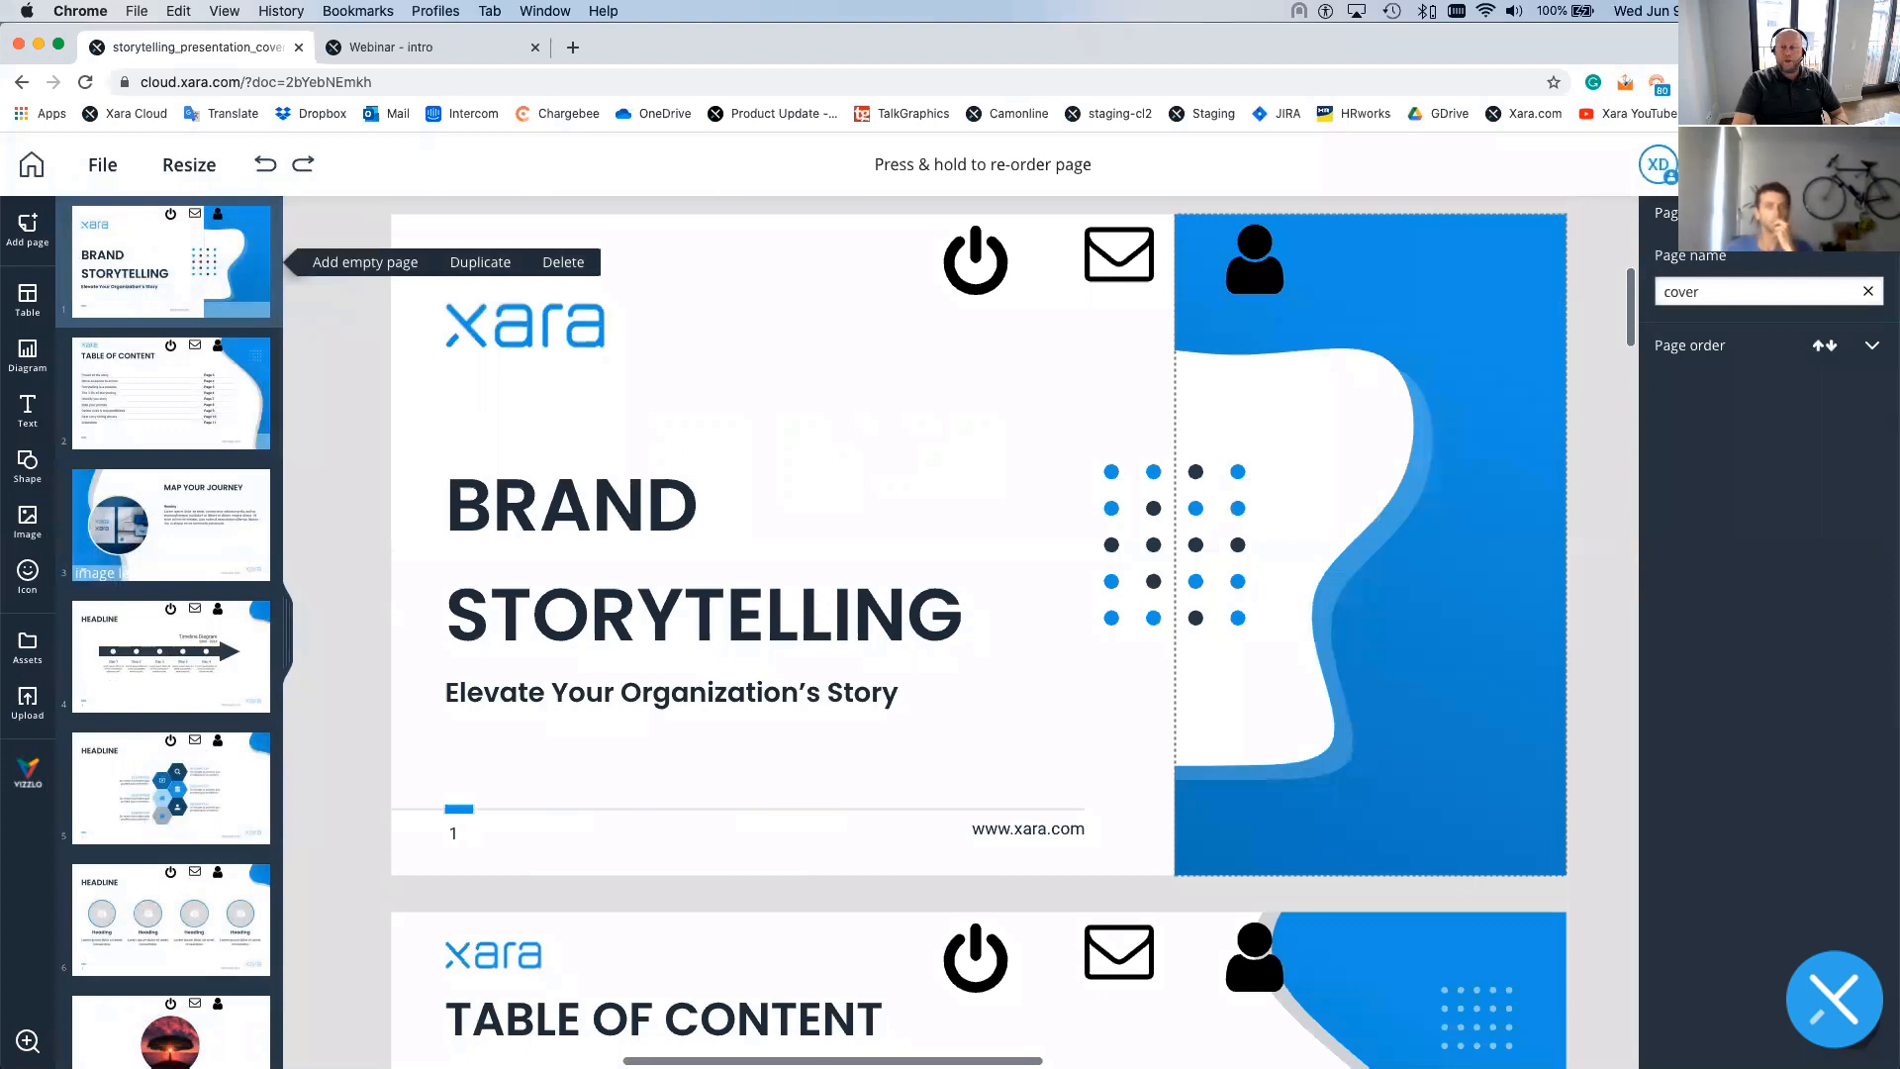
click(1728, 294)
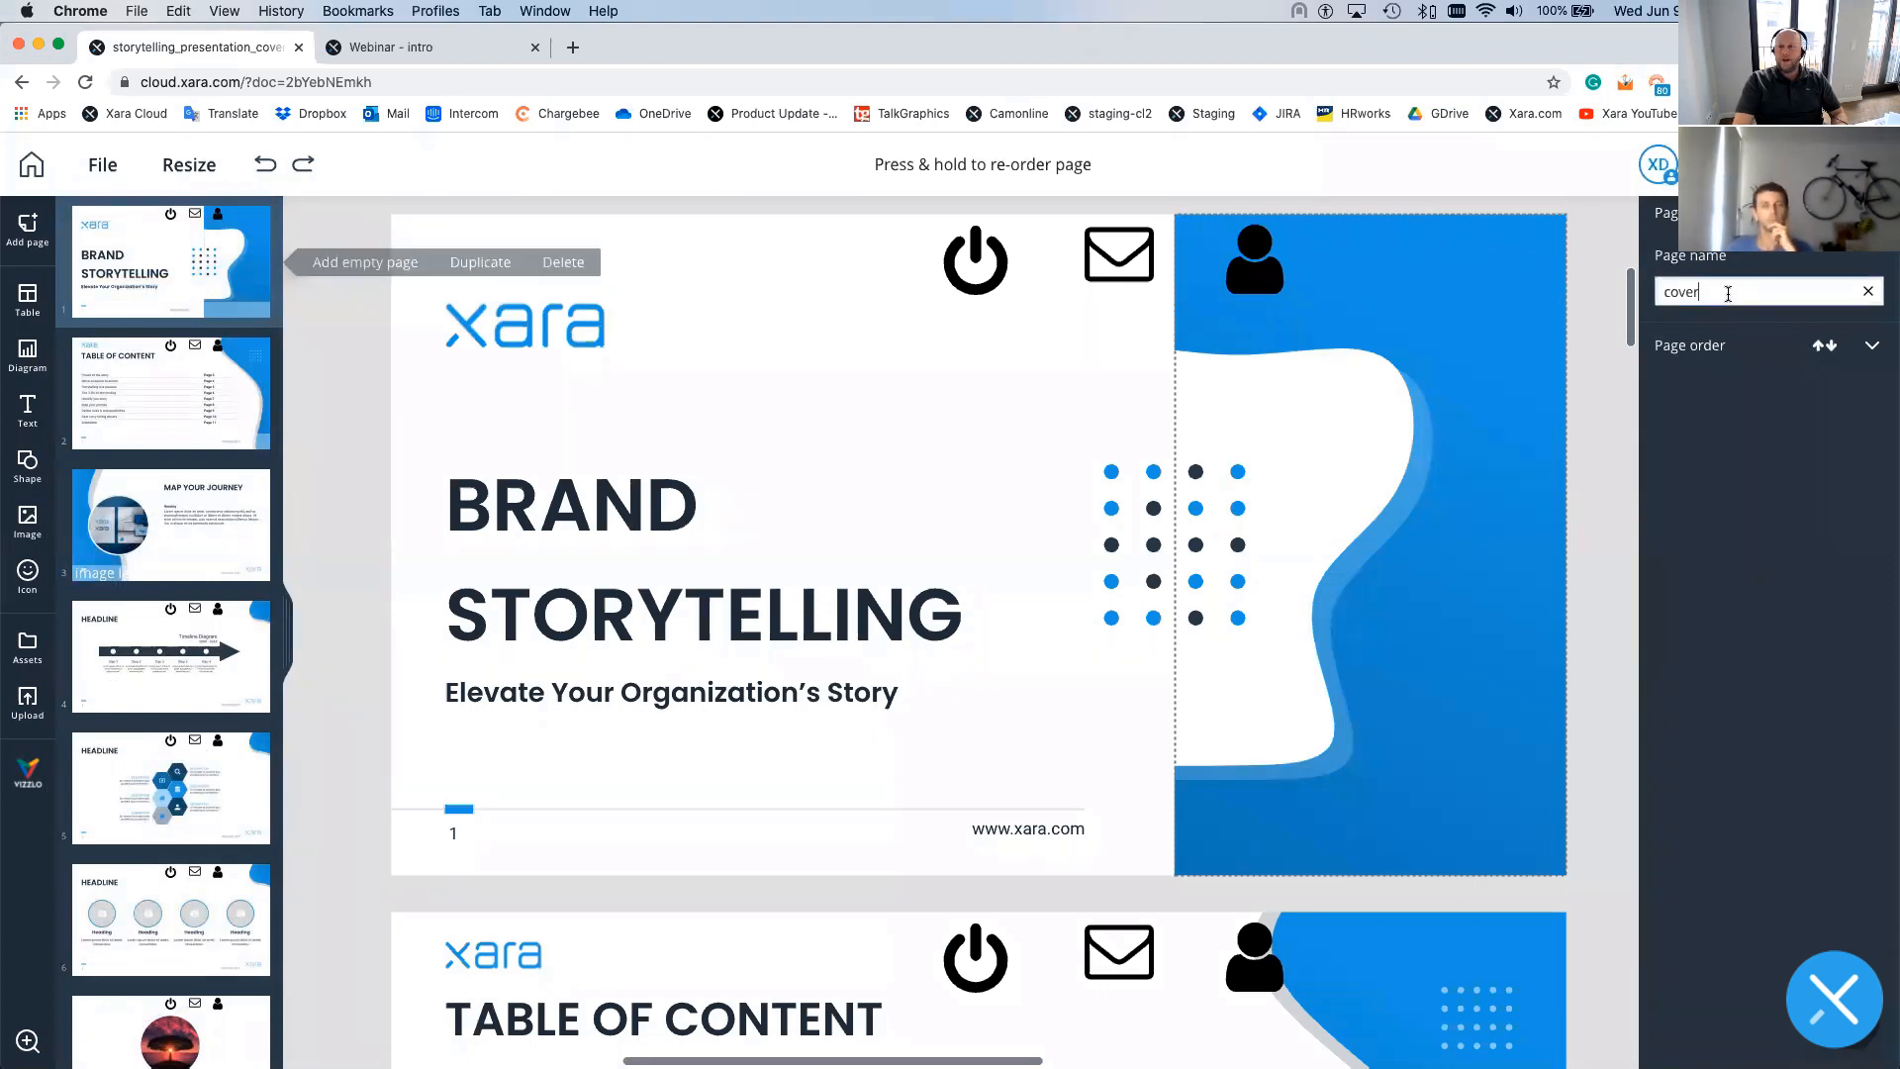
double_click(1727, 294)
text(Ttl)
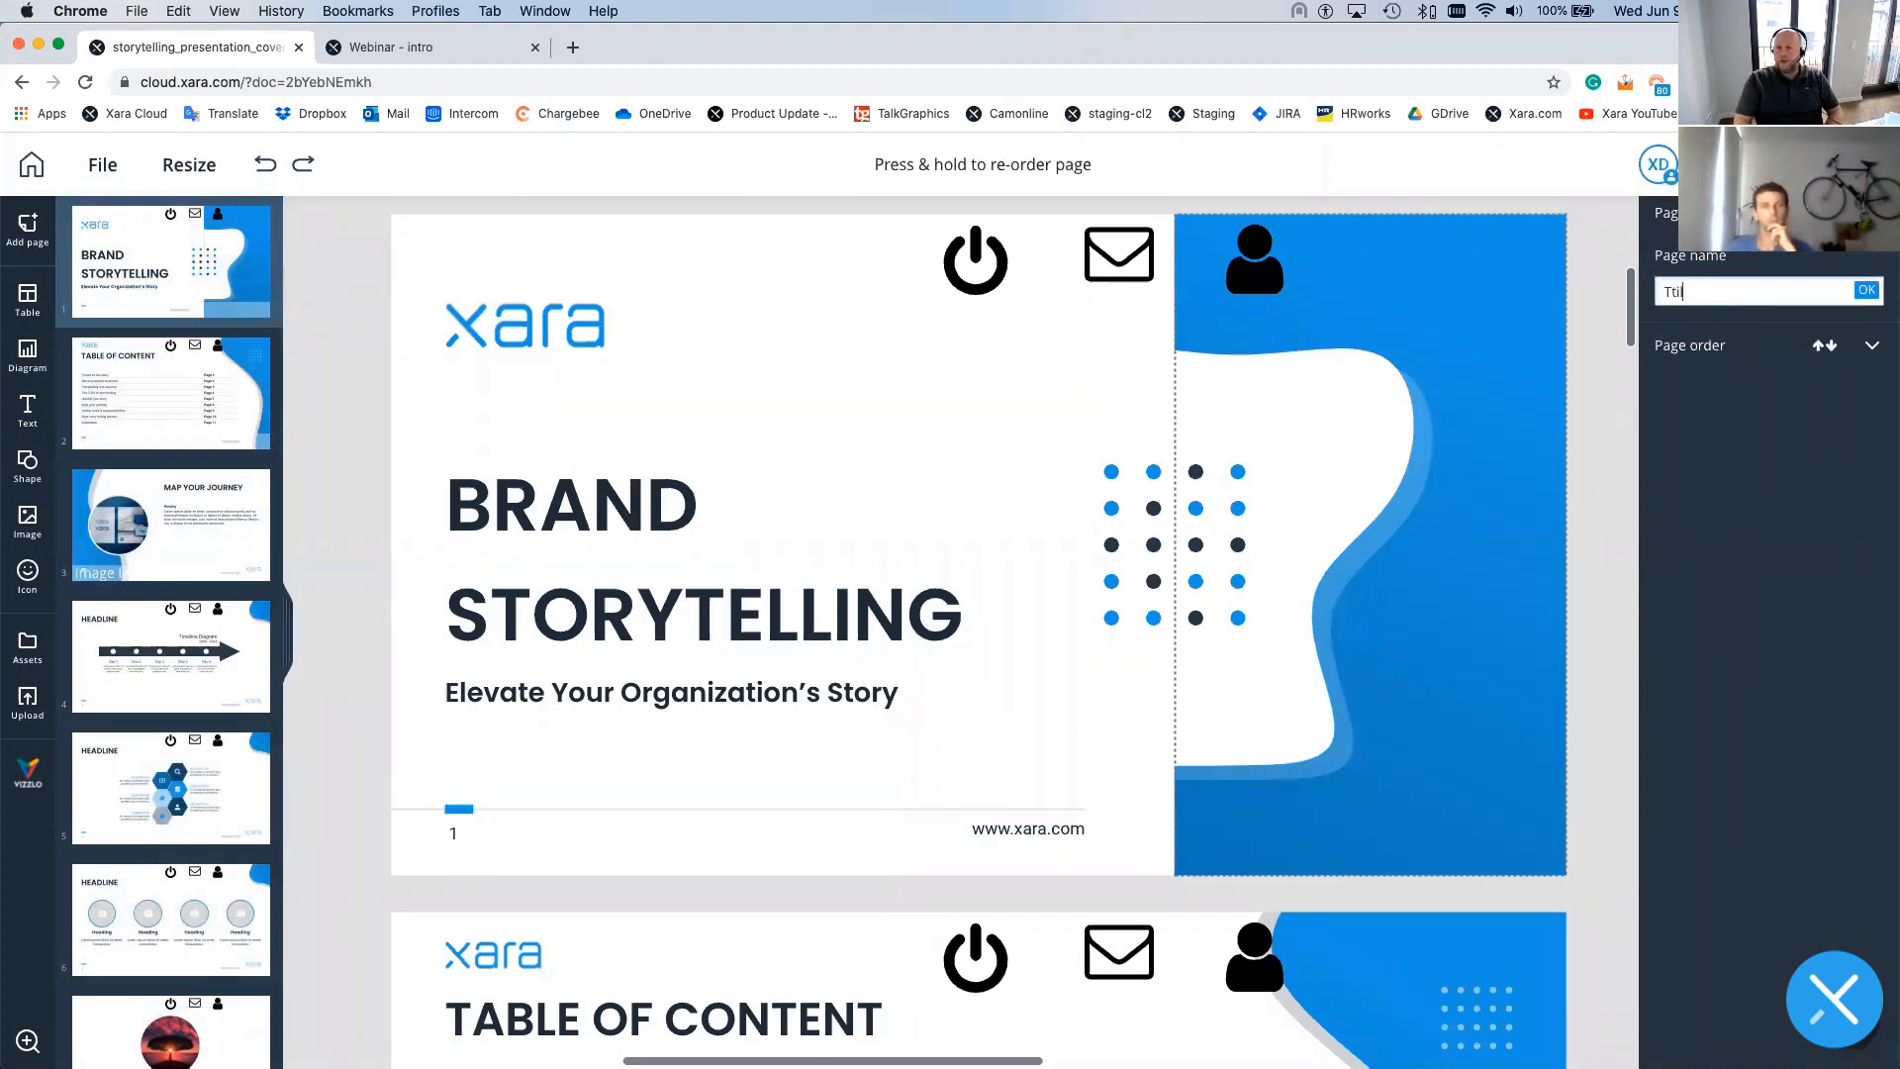
key(BackSpace)
text(itle)
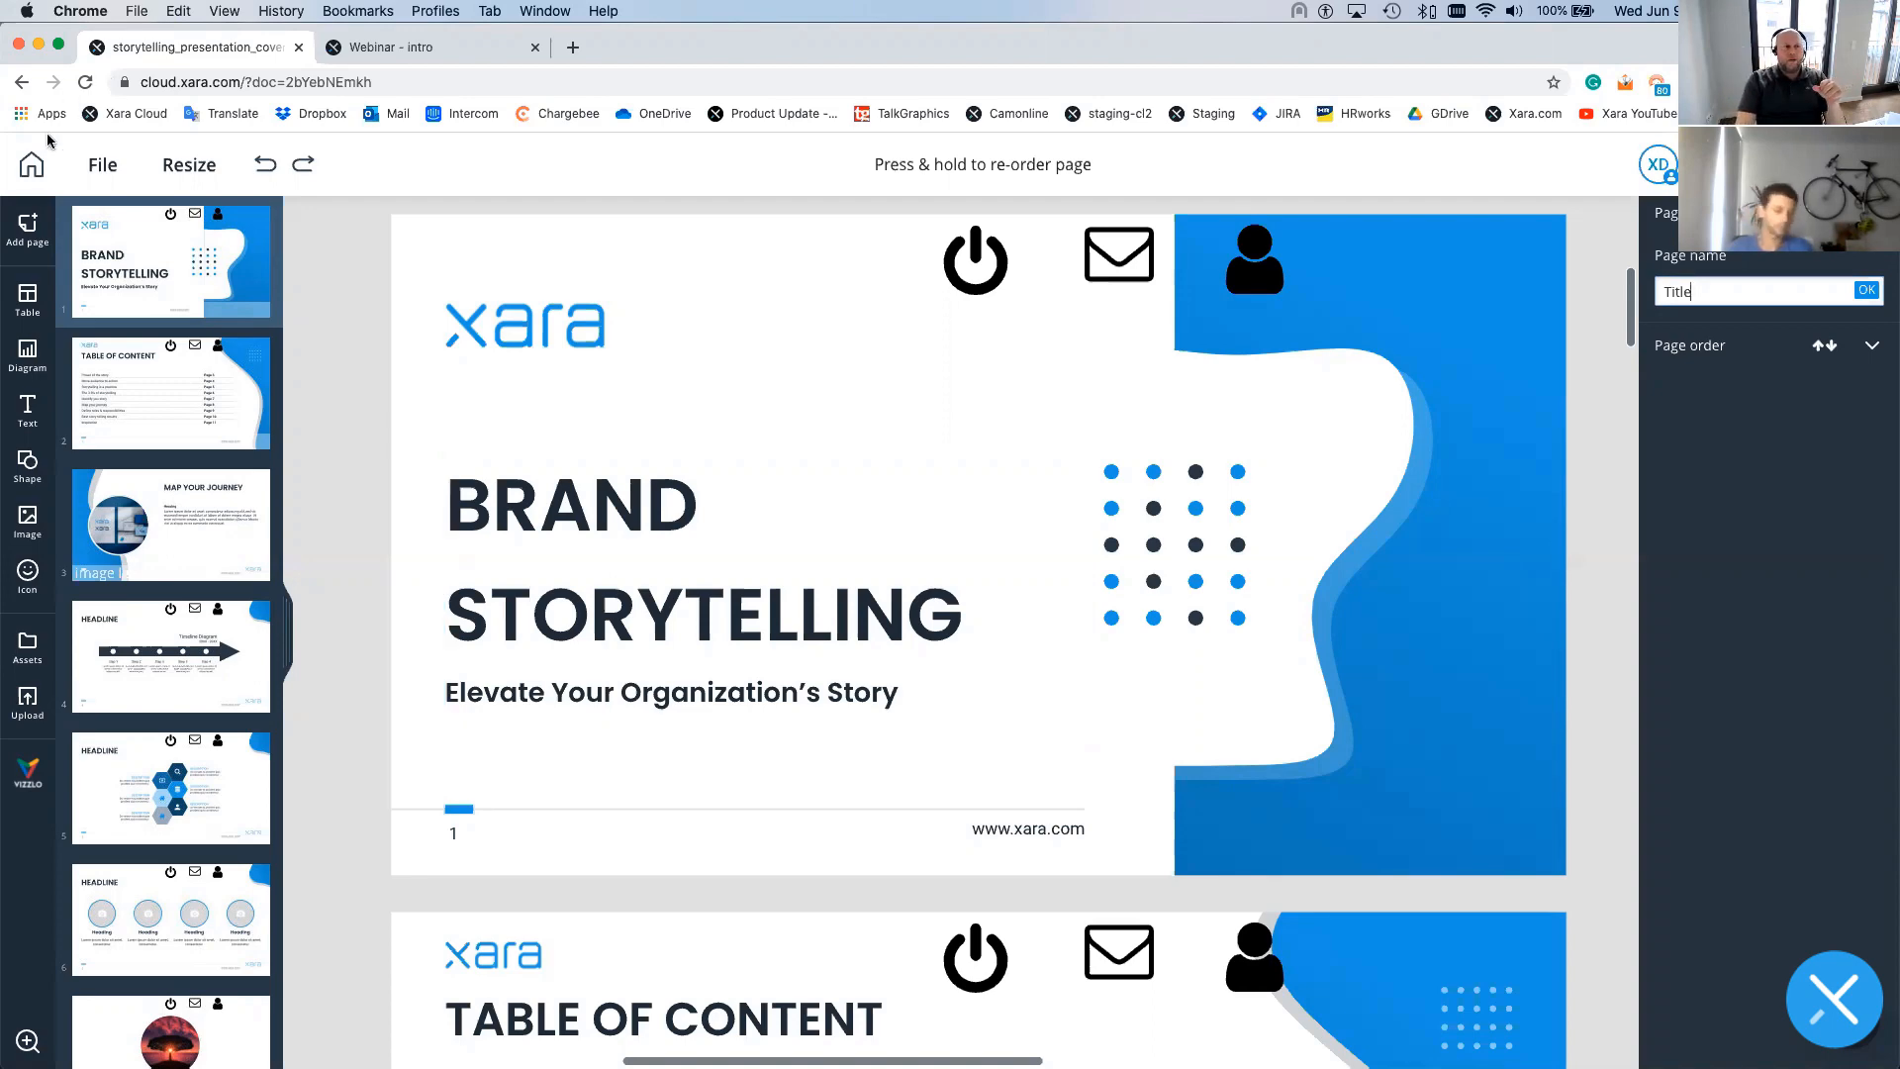
- Click the Home icon to commit the page name 'Title', then scroll down
click(29, 164)
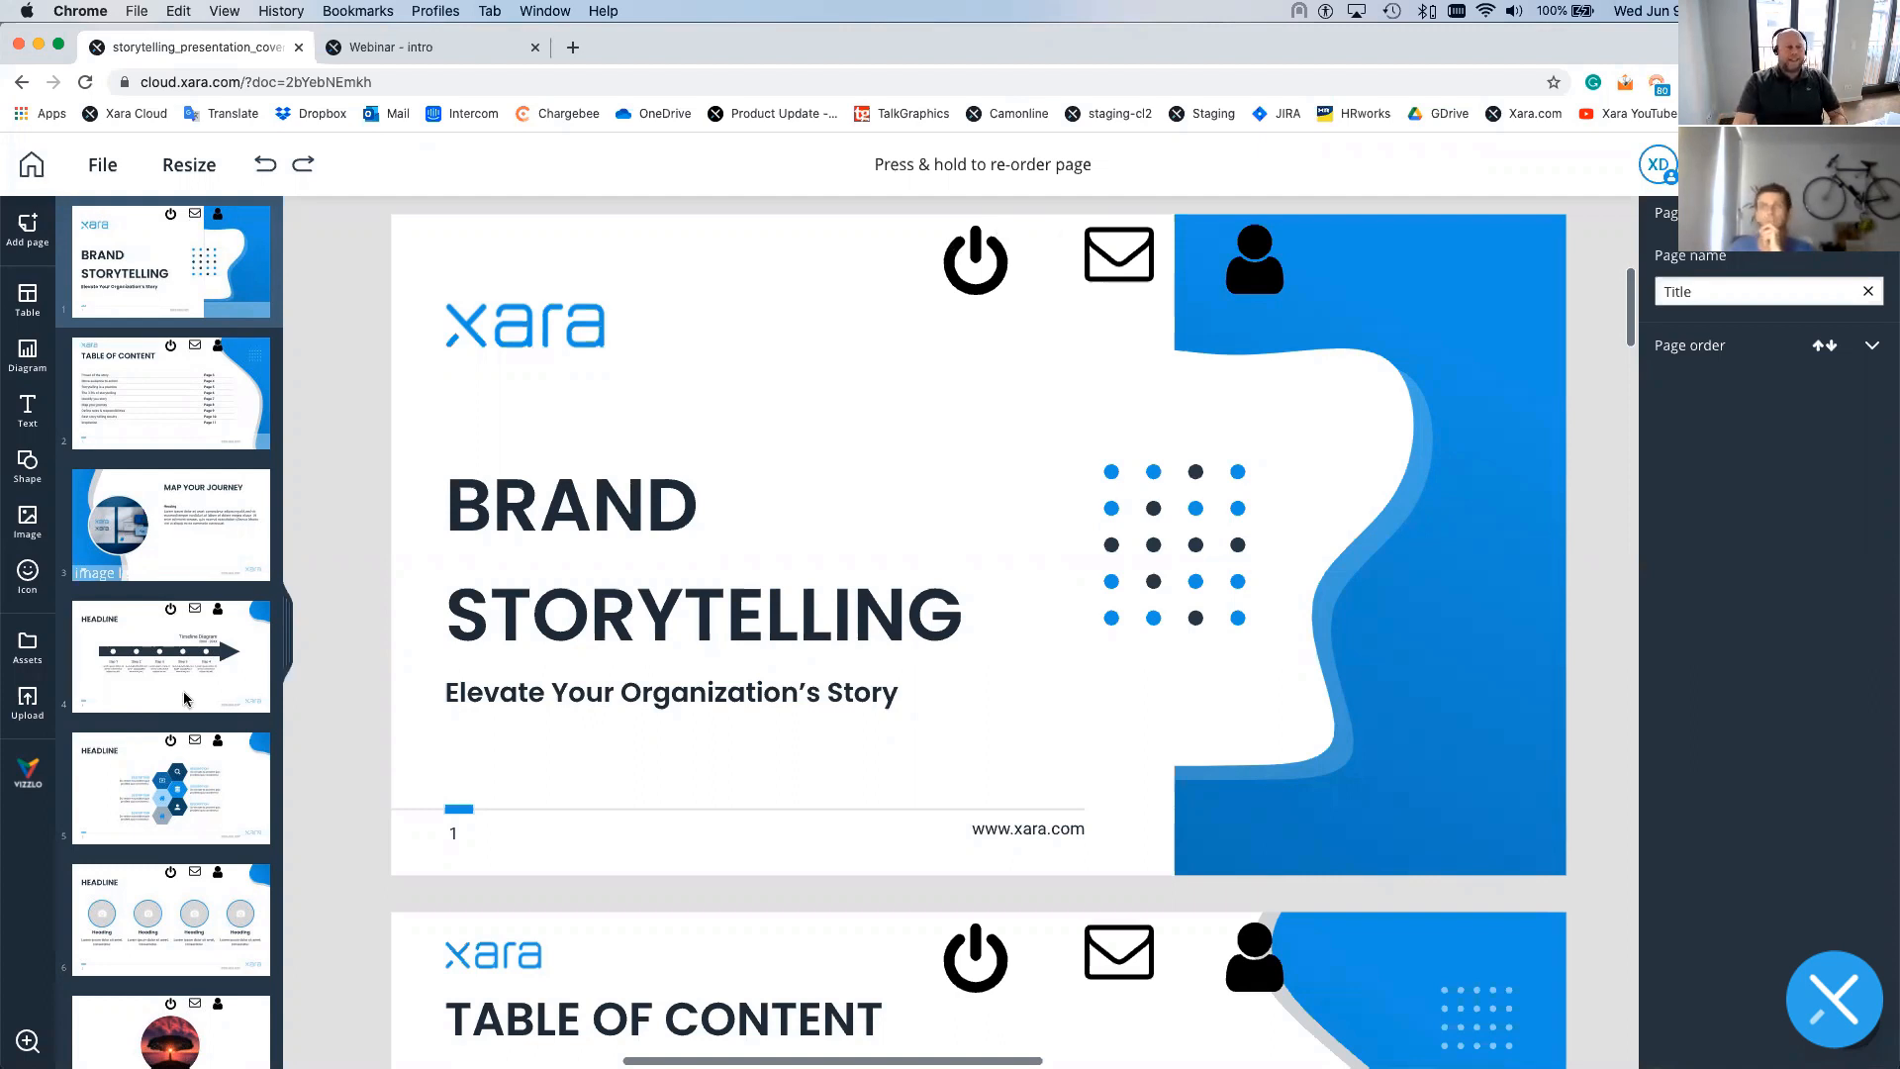
scroll(922, 755, down, 1)
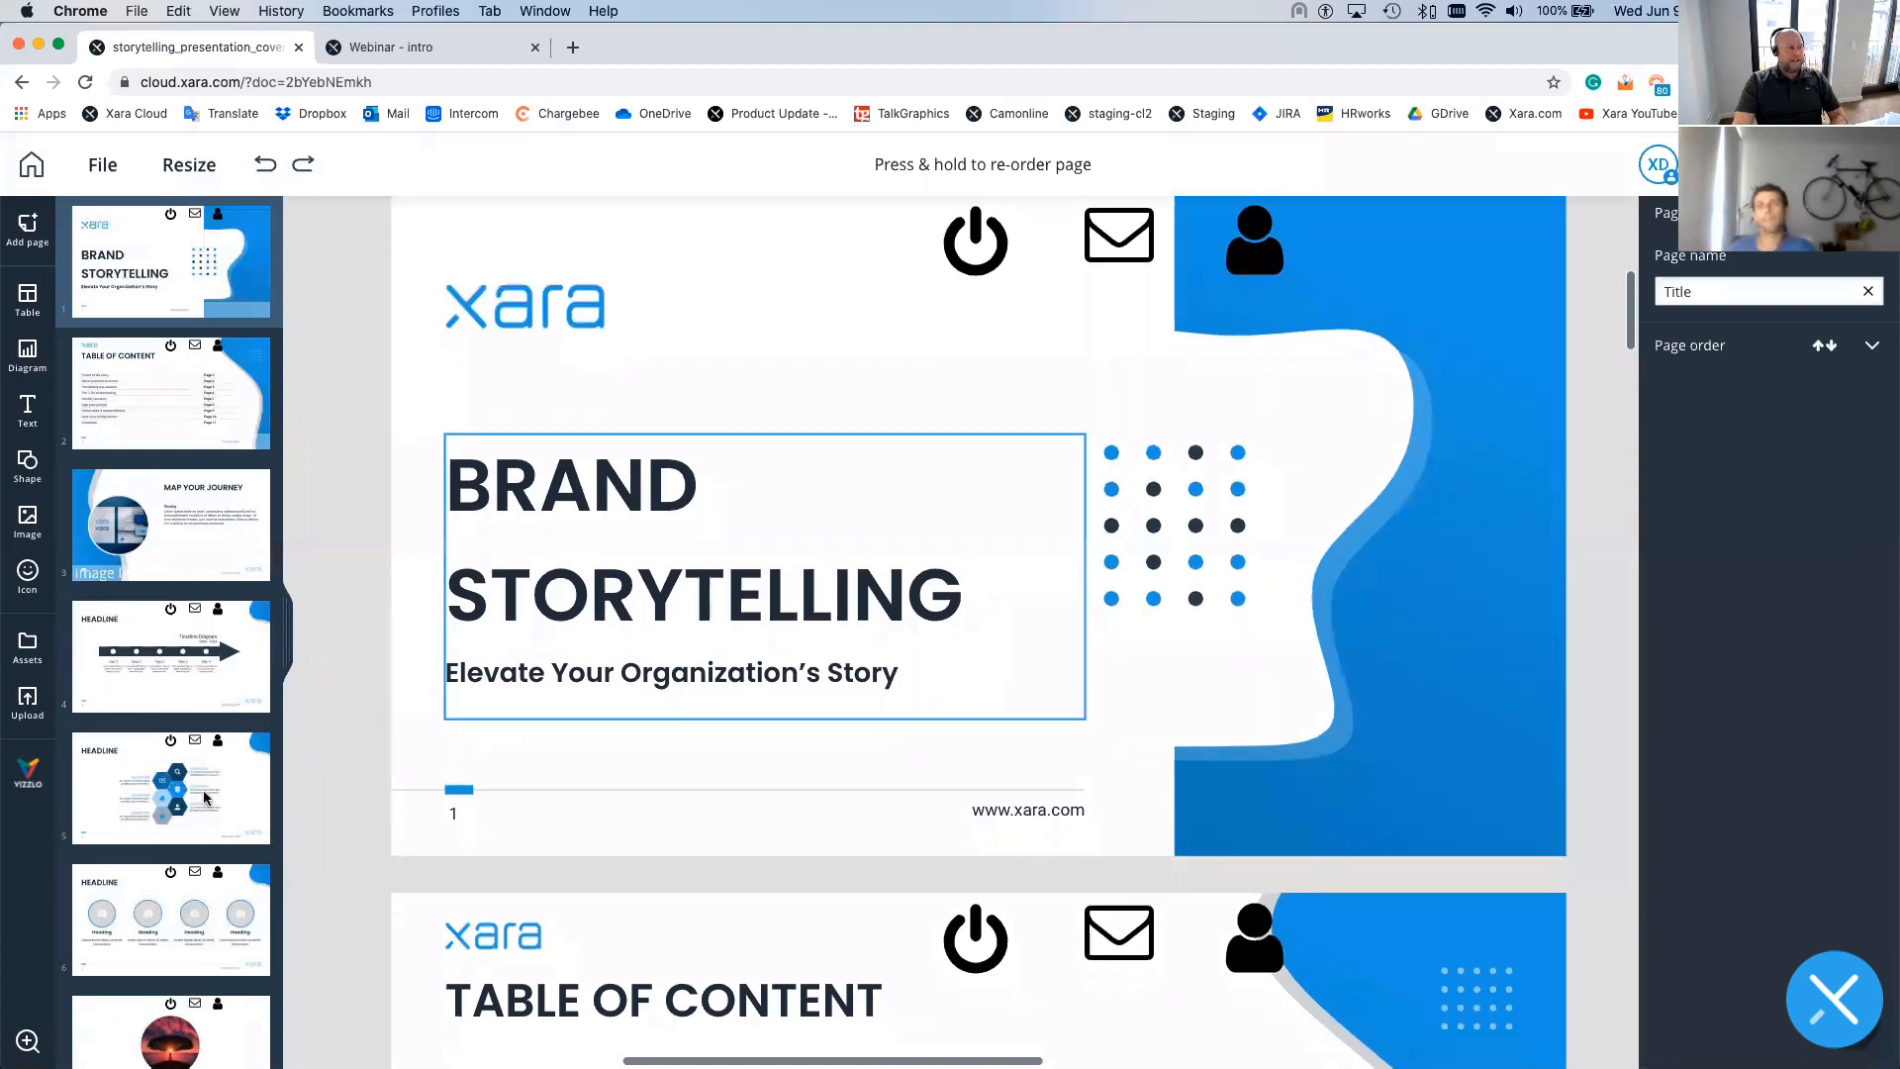
- Cancel the Upload file dialog without uploading and go back to the Webinar - intro view analytics
click(27, 702)
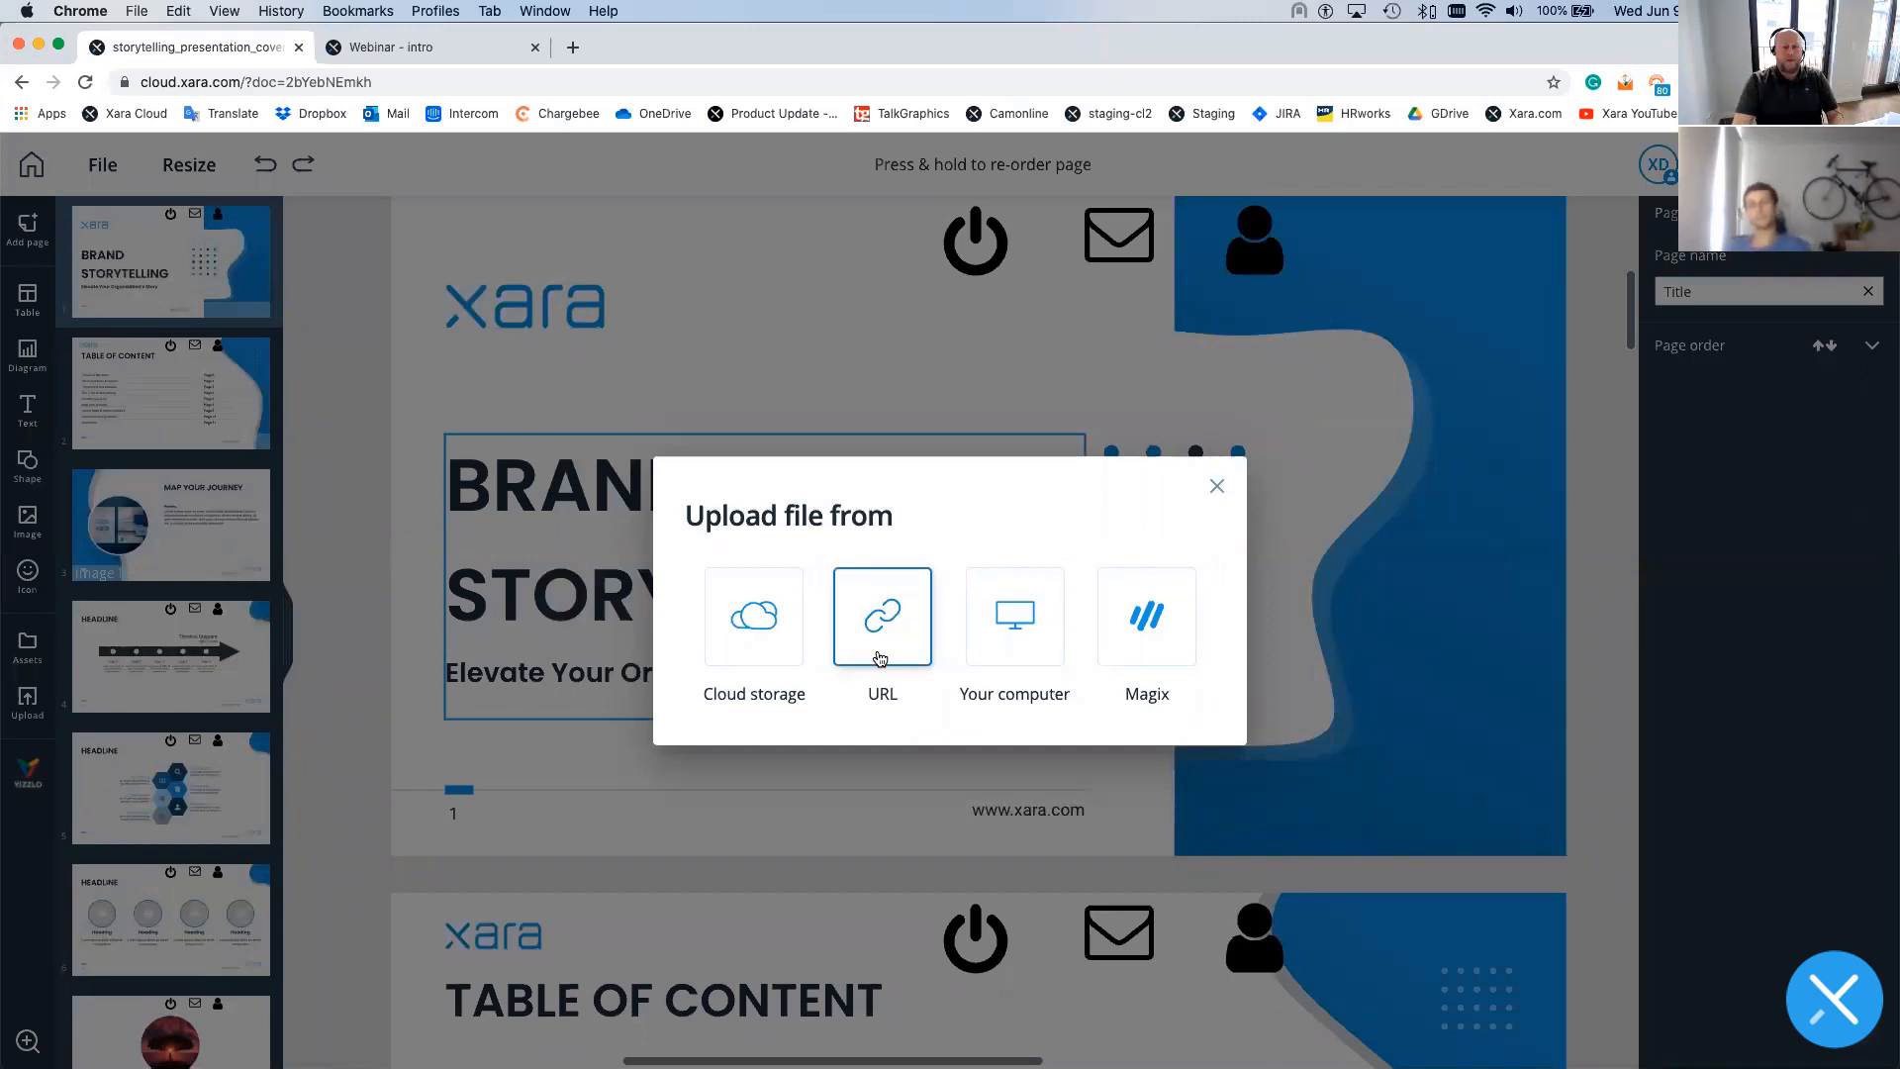
click(1216, 486)
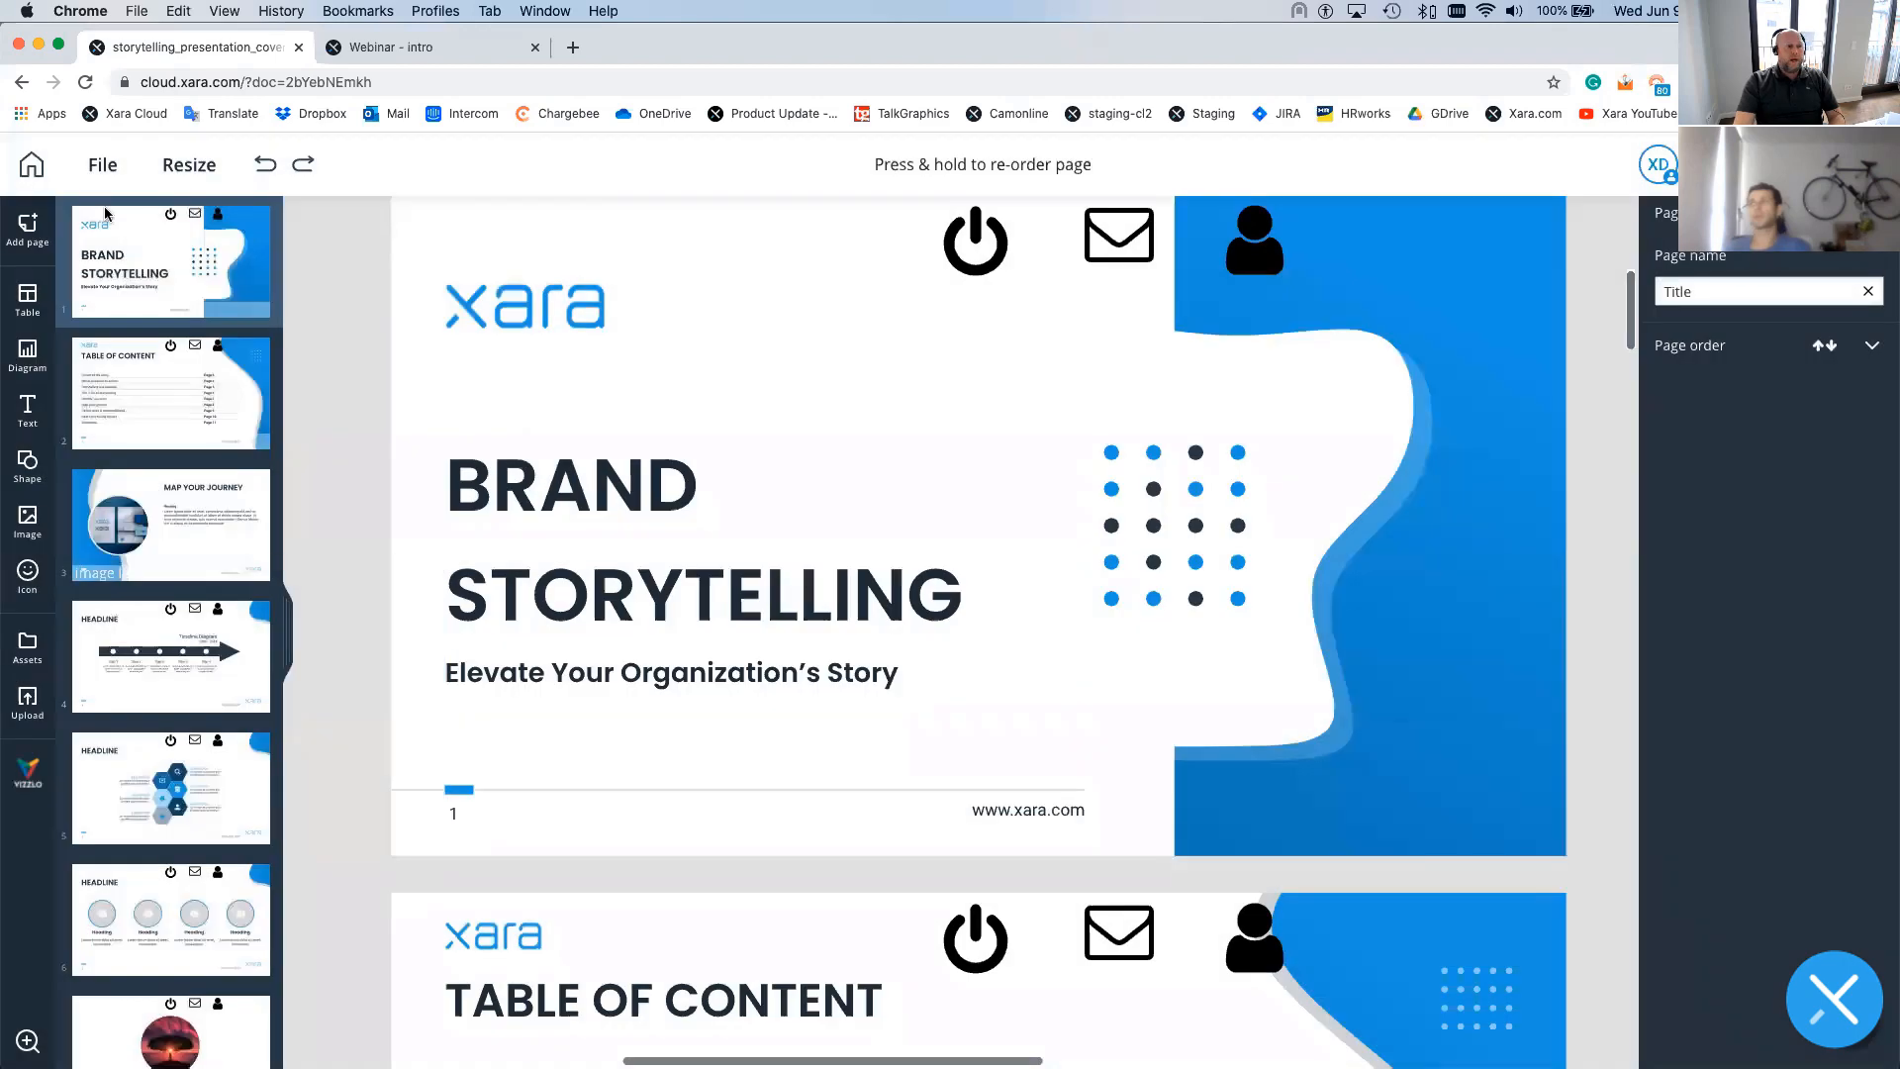
click(32, 164)
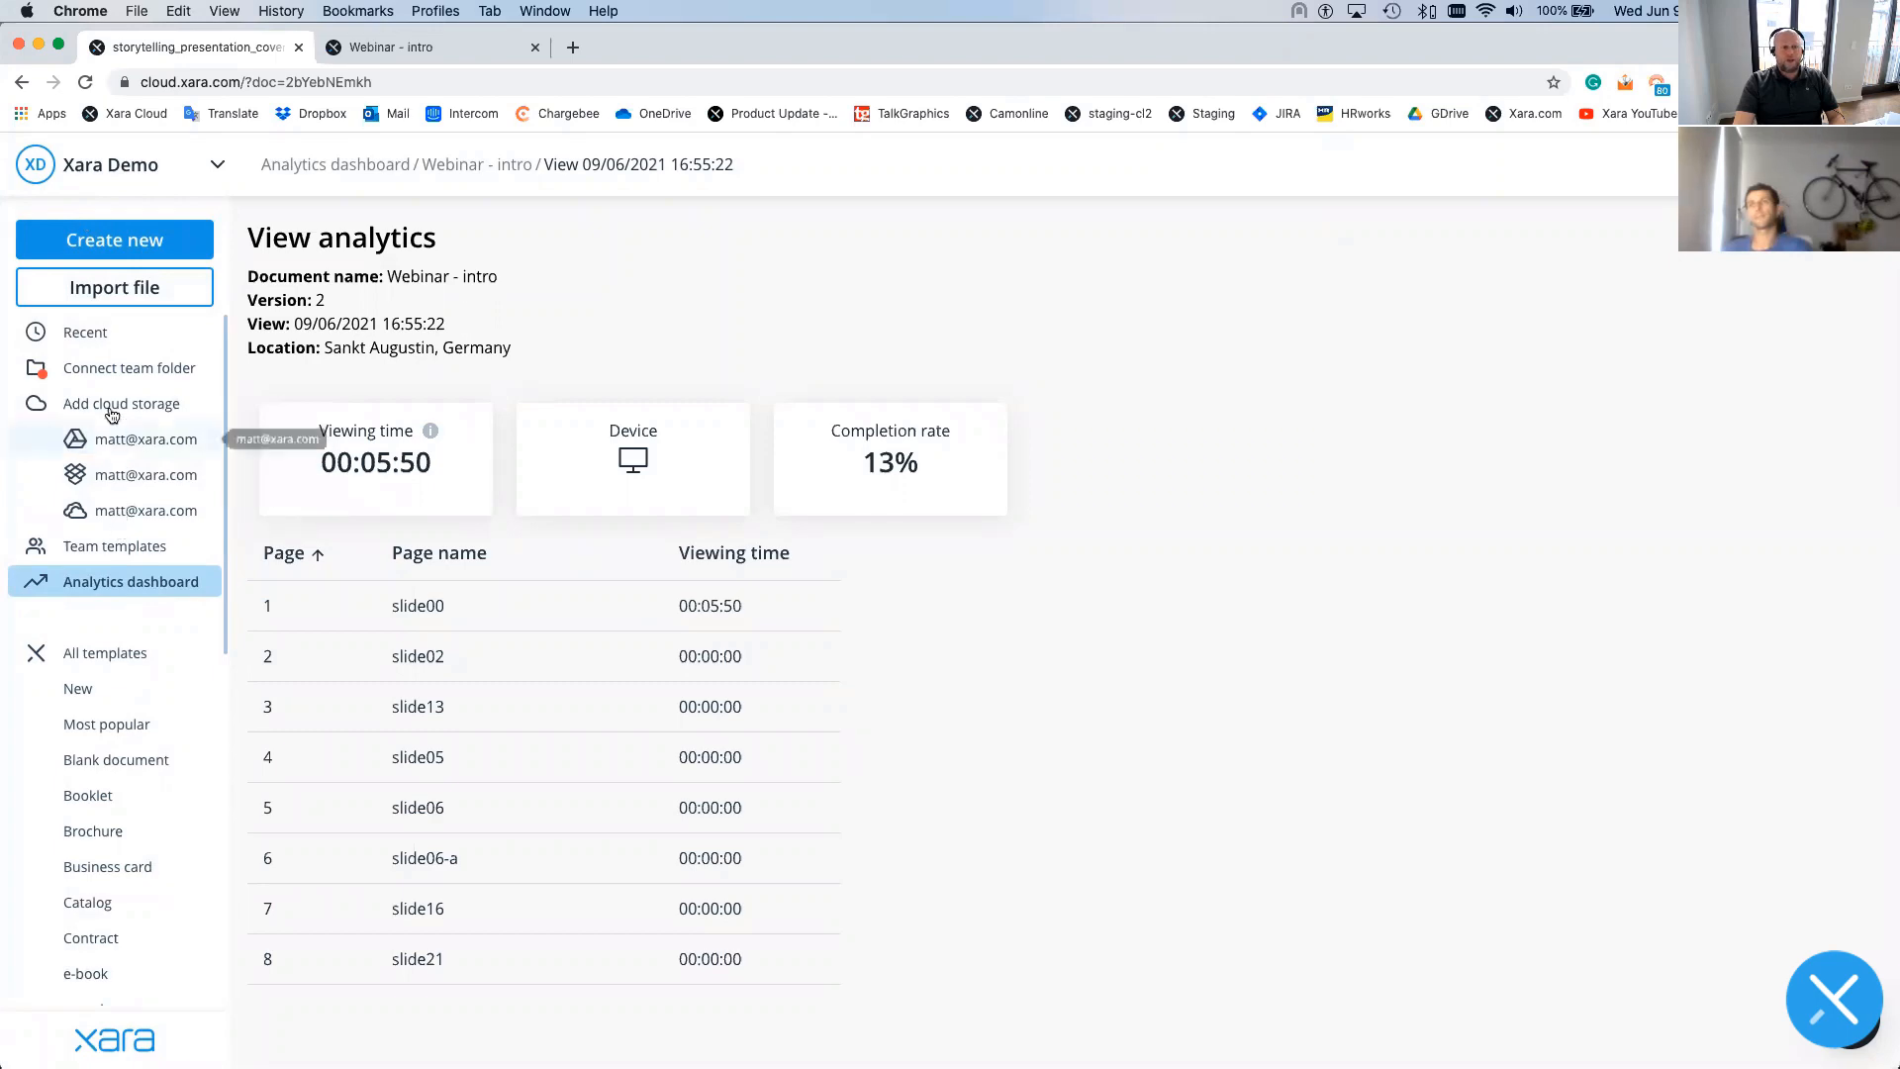
- Open the import dialog listing PDF, PPTX, DOCX, XAR, IMAGE and OTHER file types
click(105, 293)
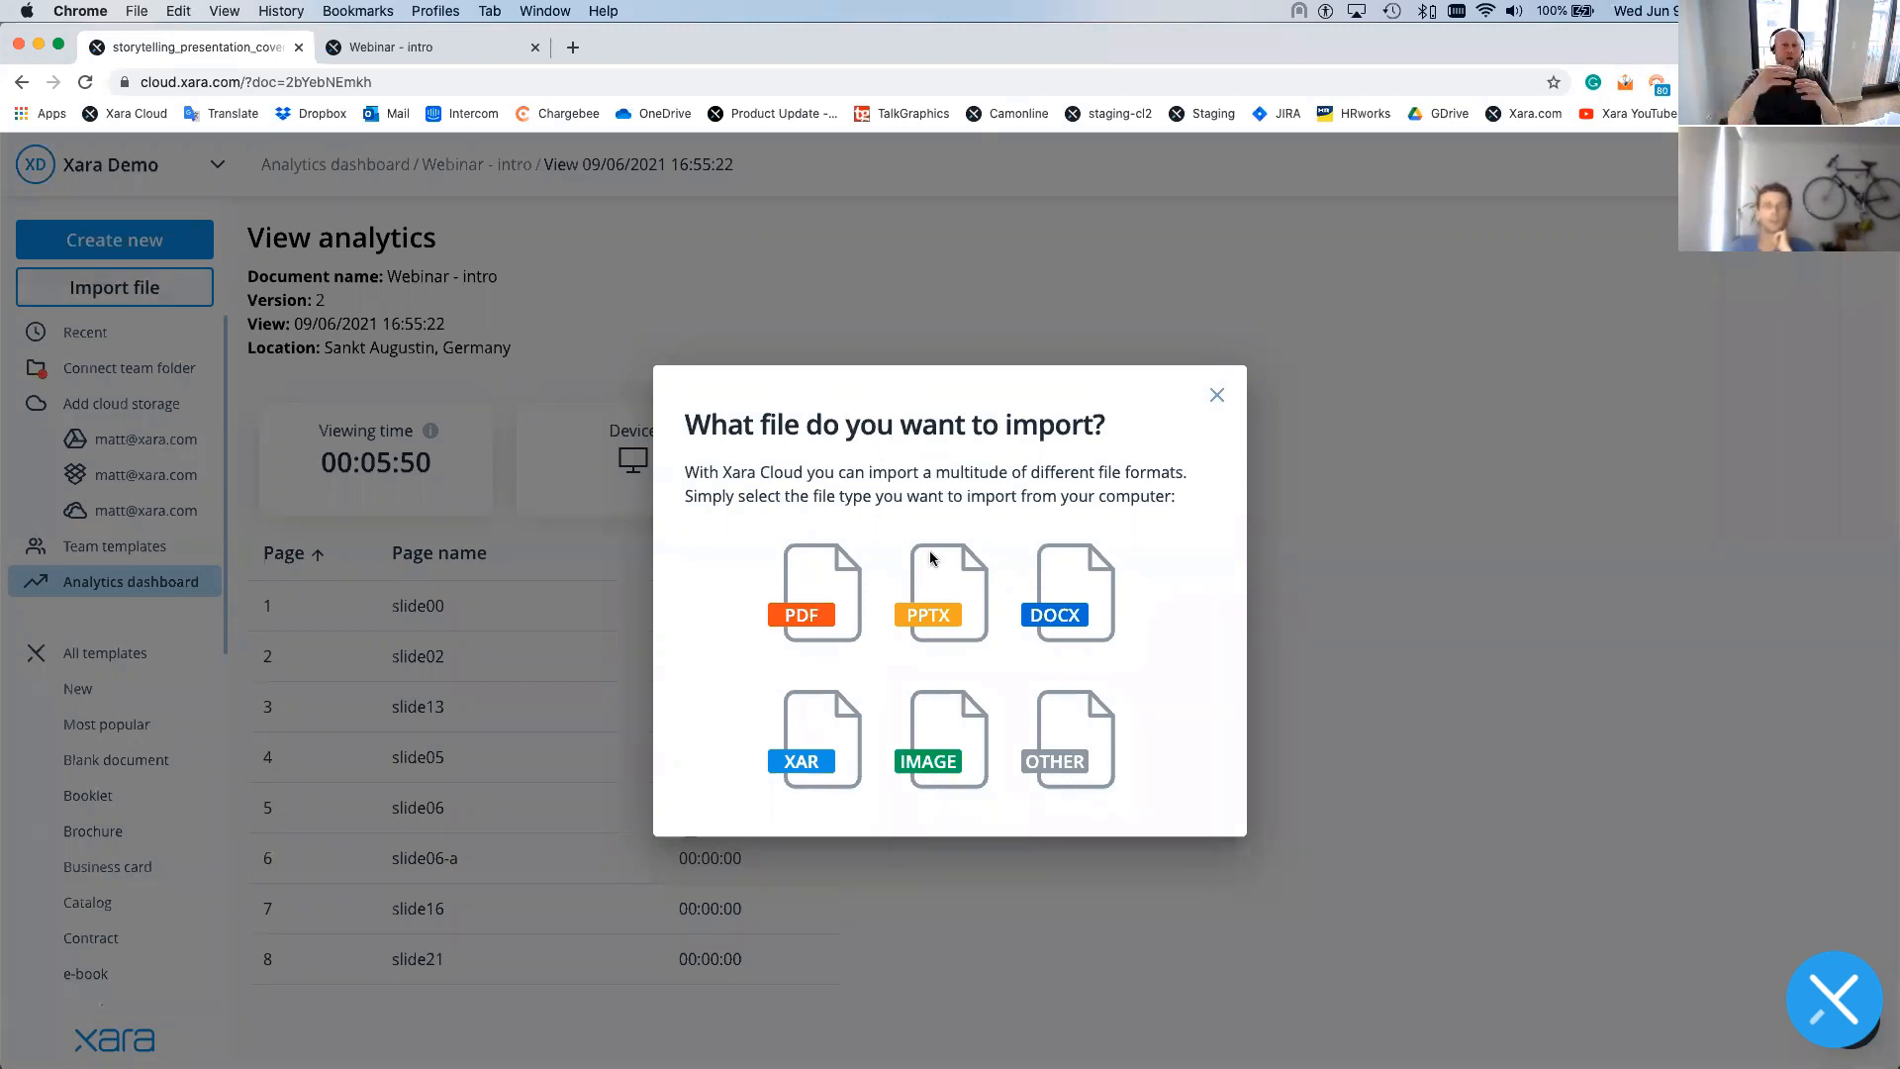
- Close the import dialog without picking a file type and open the Intercom support chat
click(1217, 395)
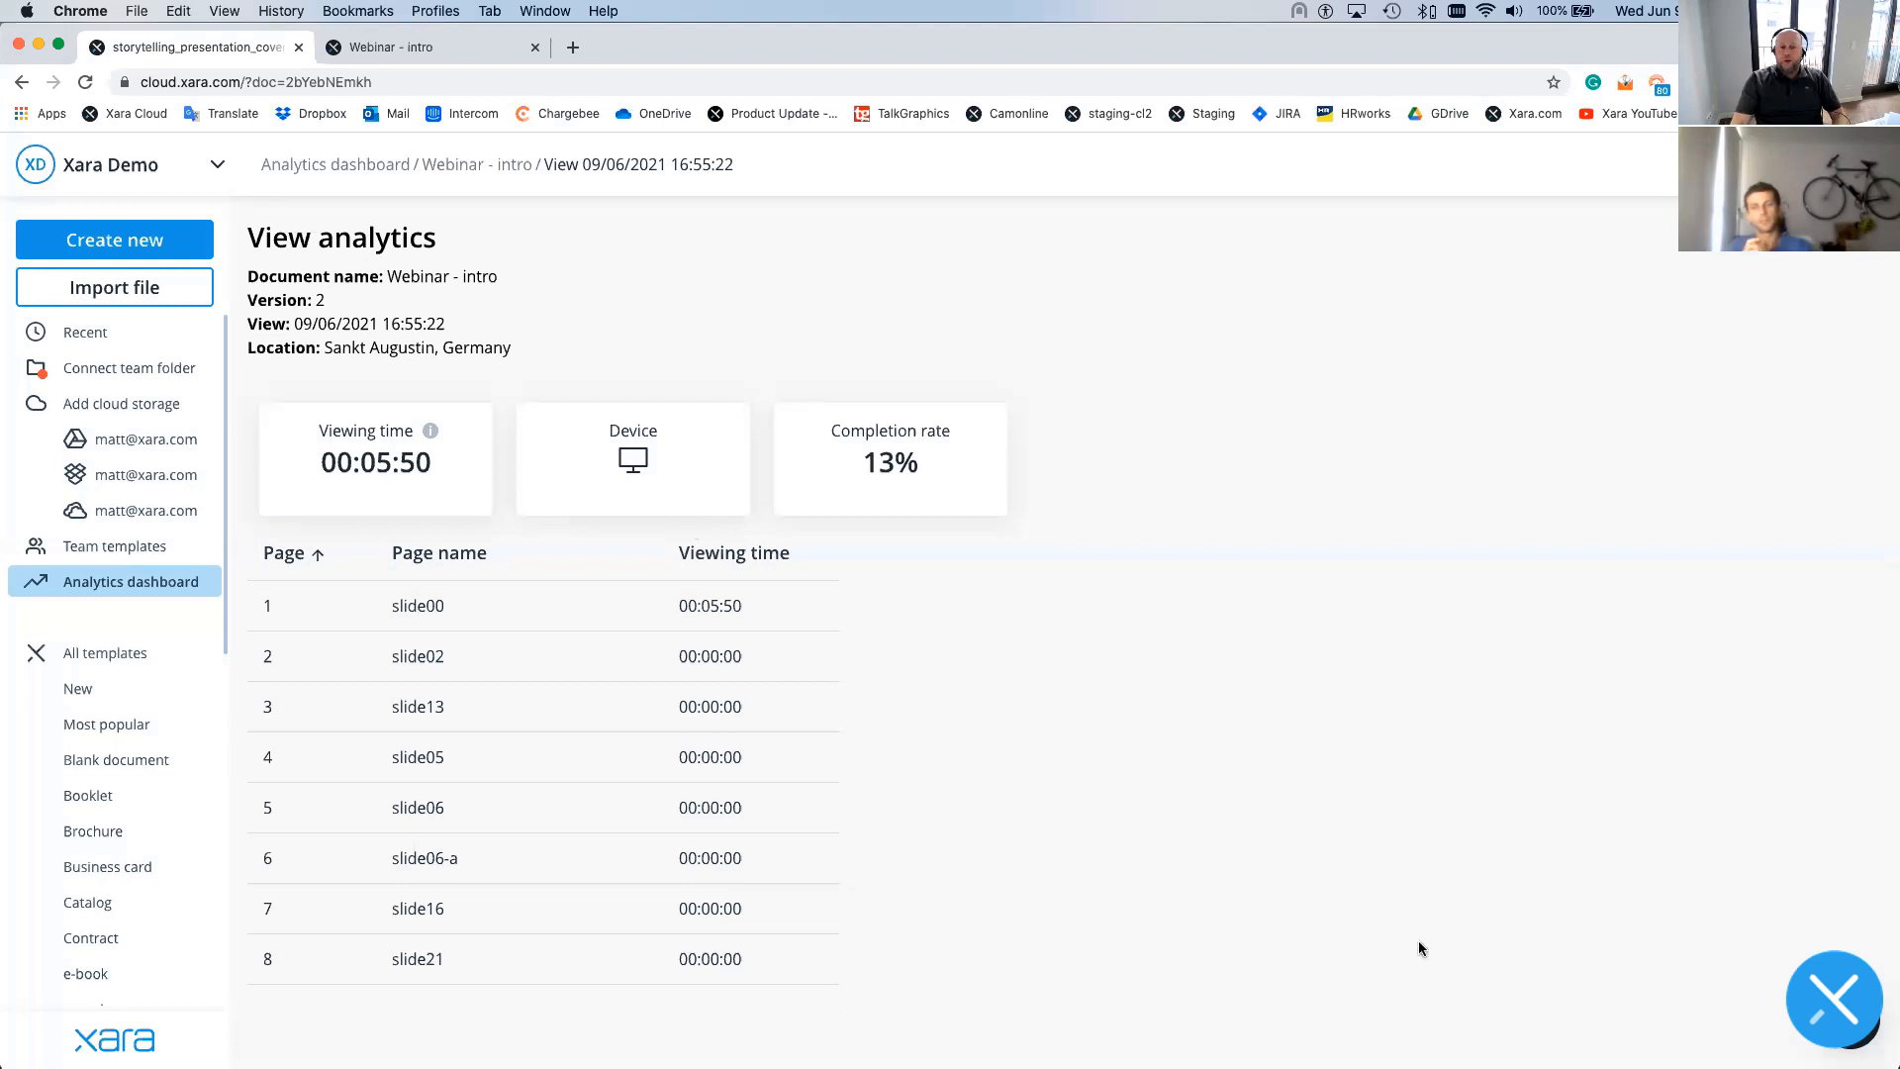
click(1846, 1015)
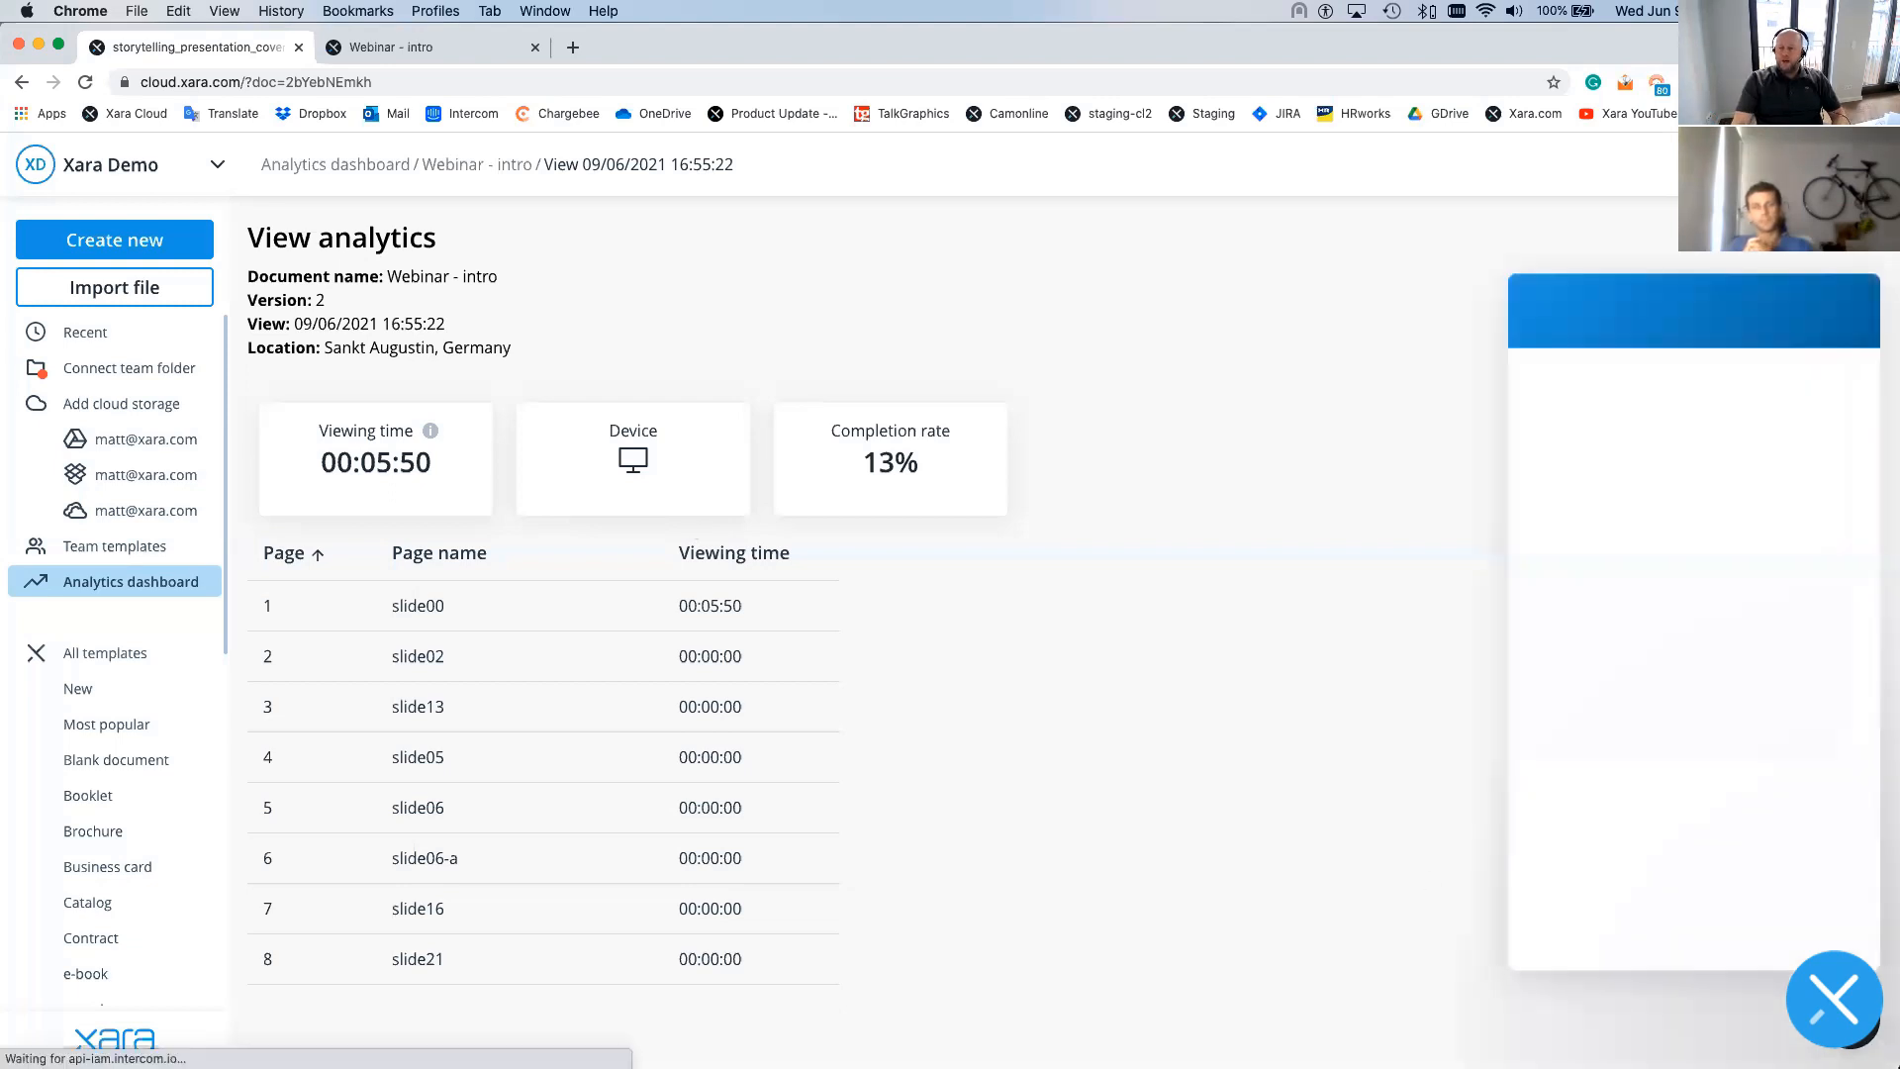